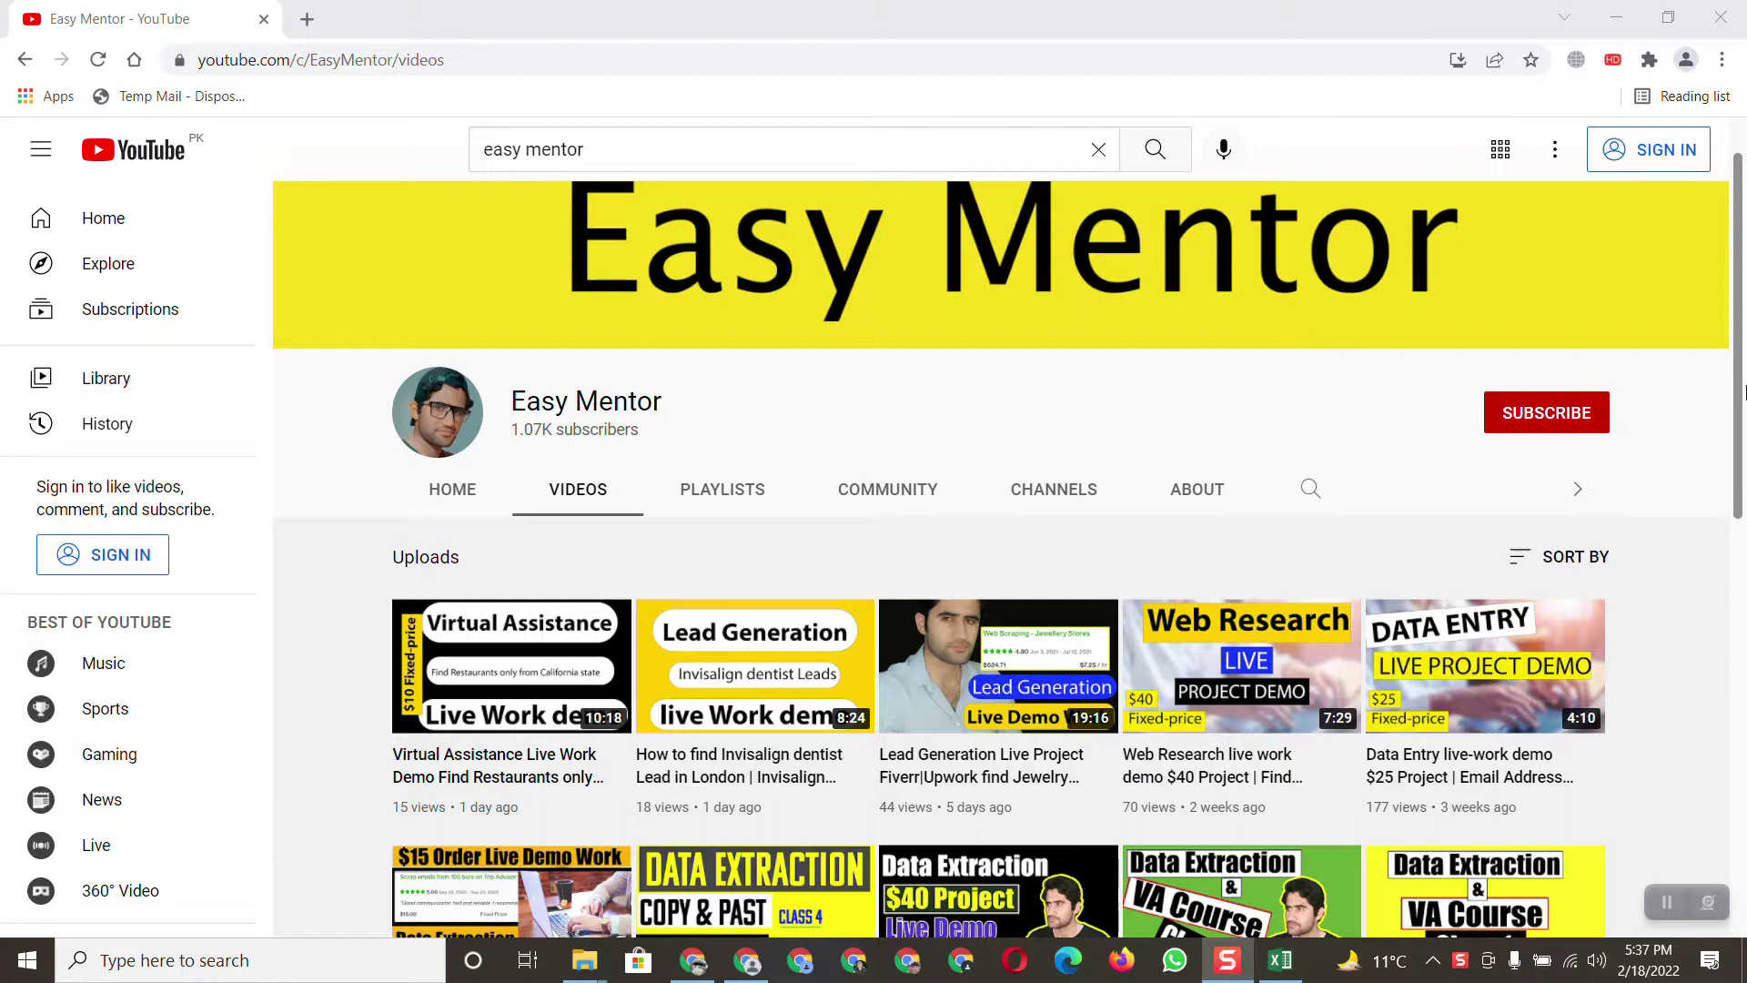
Switch from the YouTube channel page to the E-commerce leads workbook in Excel
click(1280, 961)
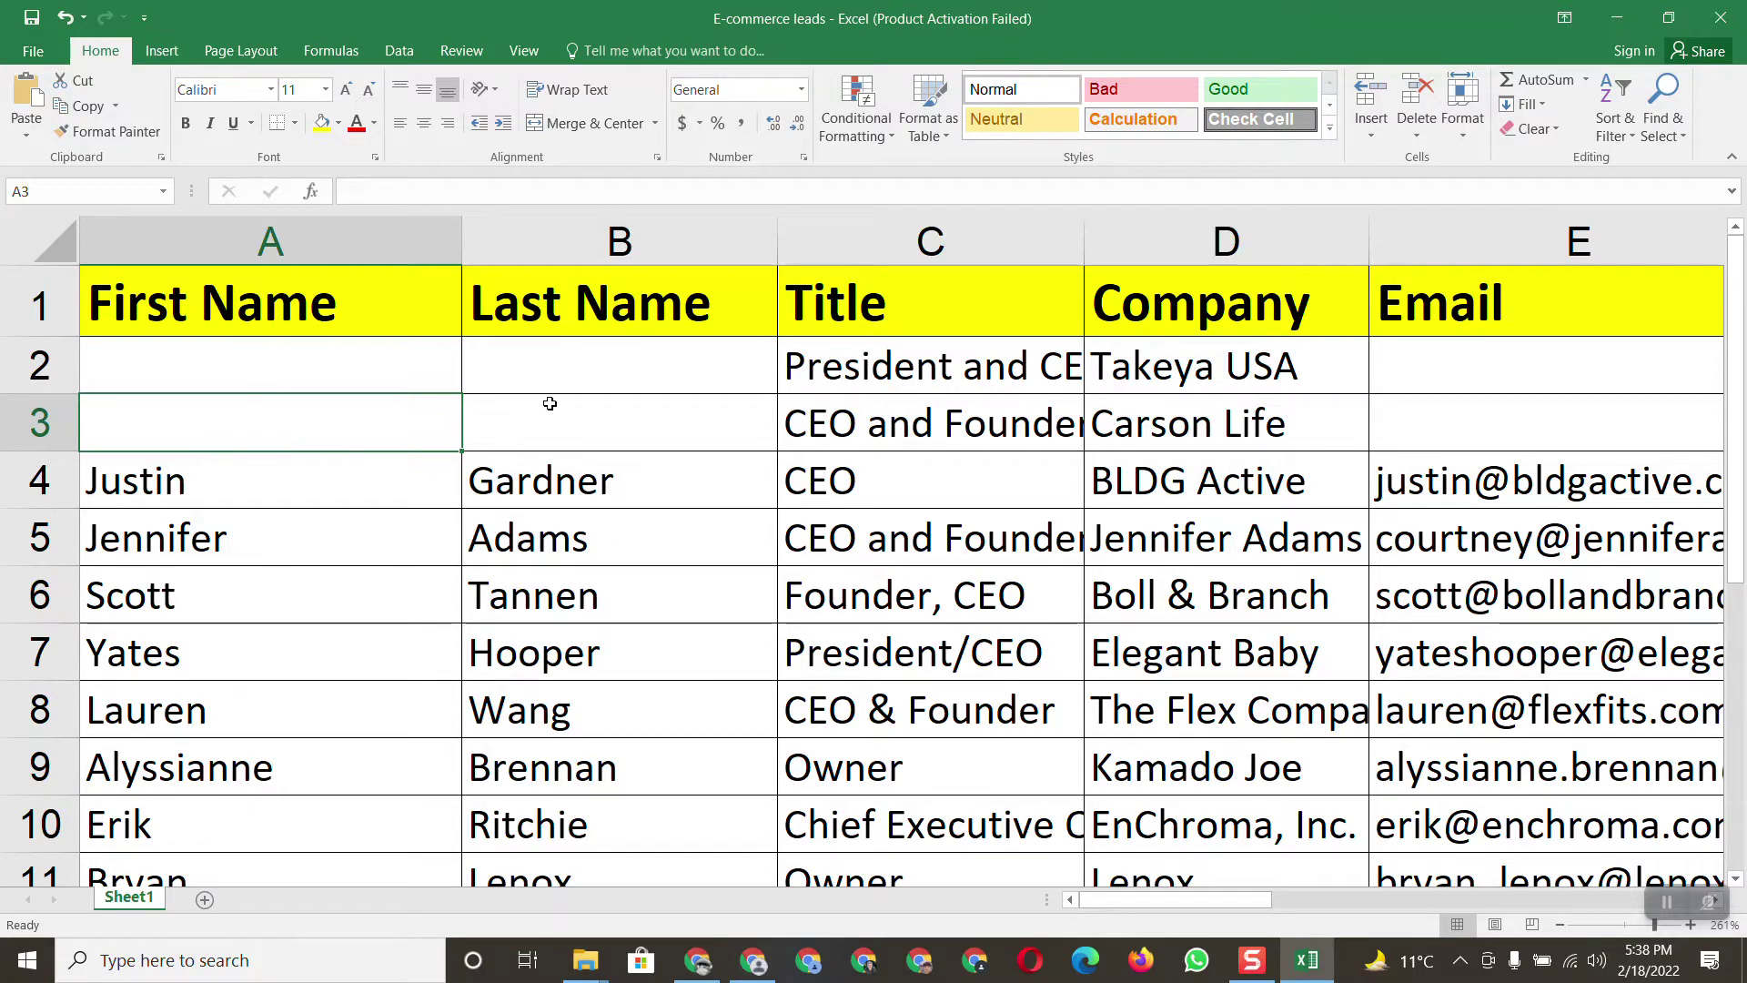
drag(1211, 899, 1510, 900)
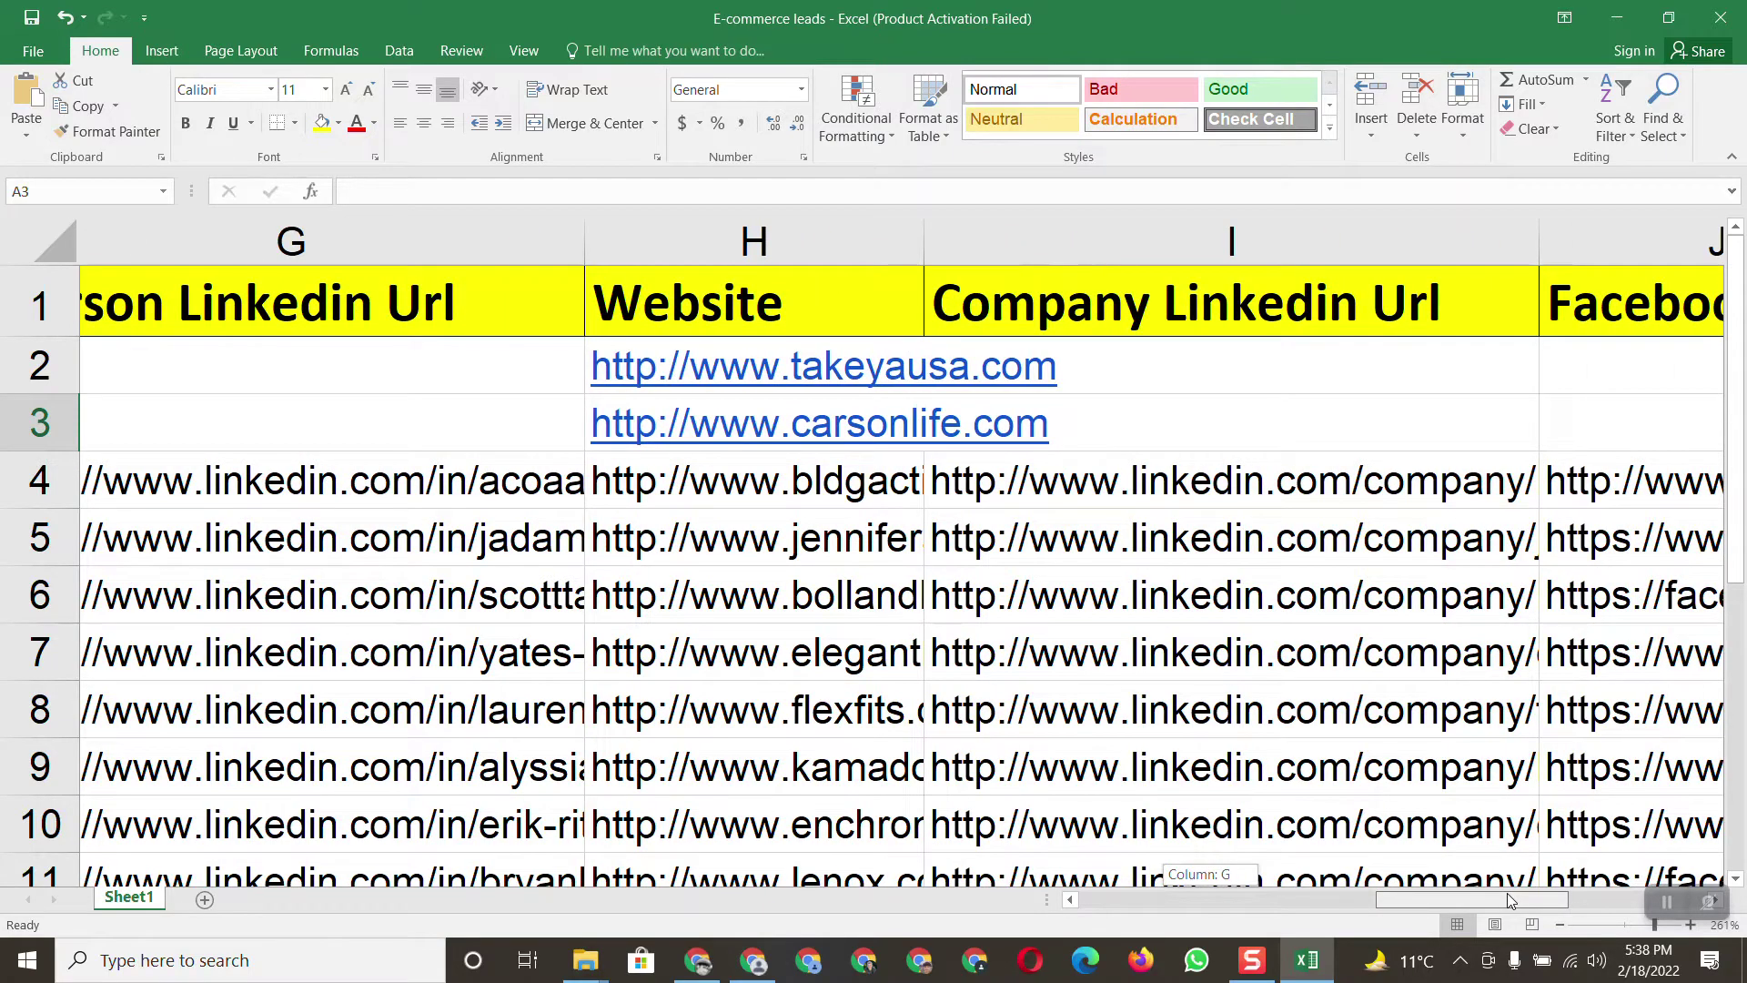
drag(1507, 899, 1430, 899)
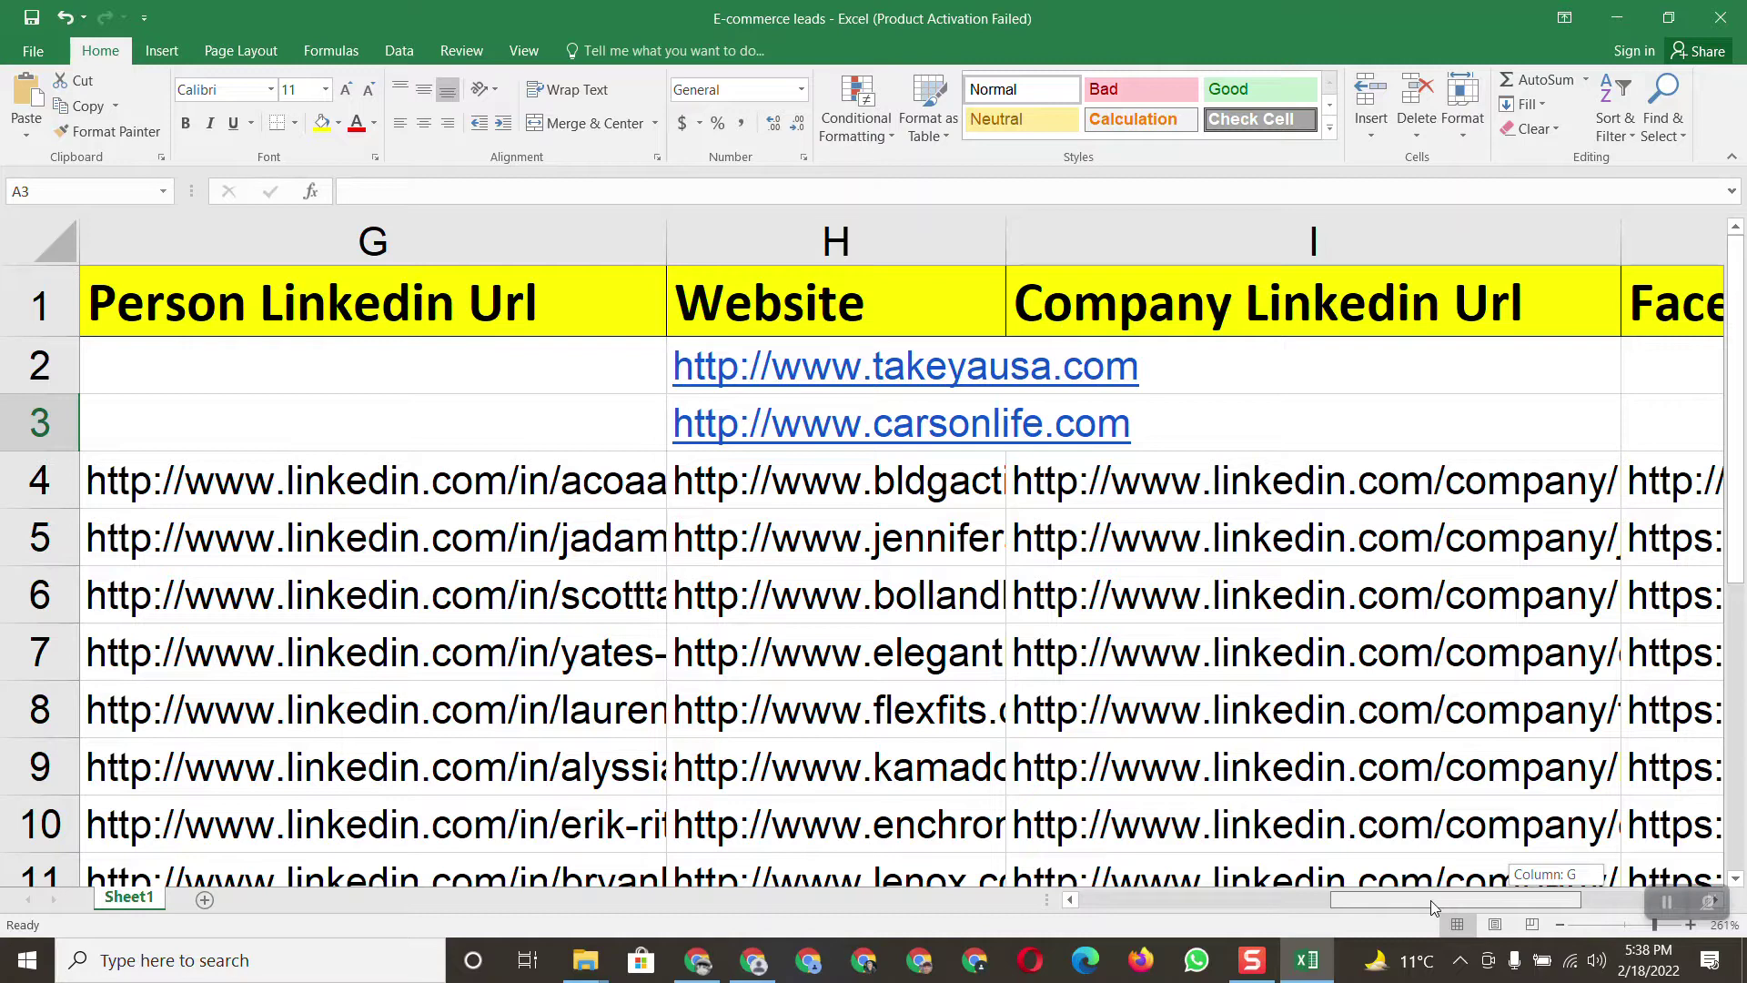
drag(1431, 899, 1430, 899)
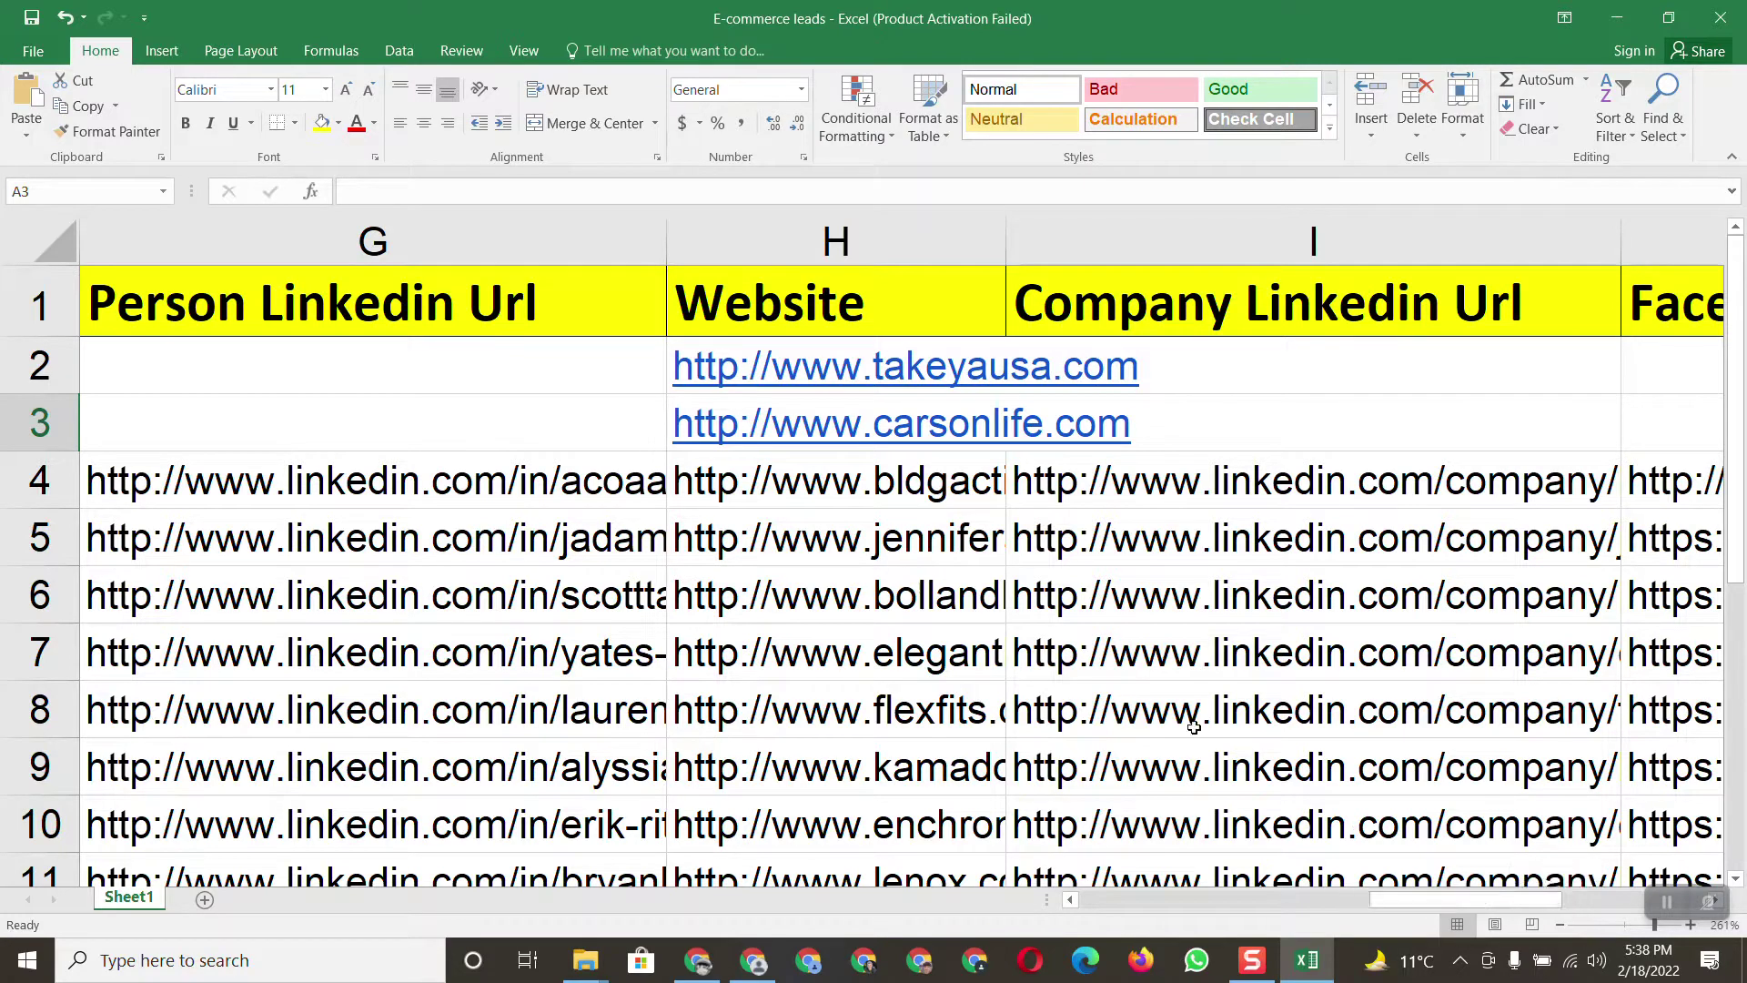
right_click(719, 373)
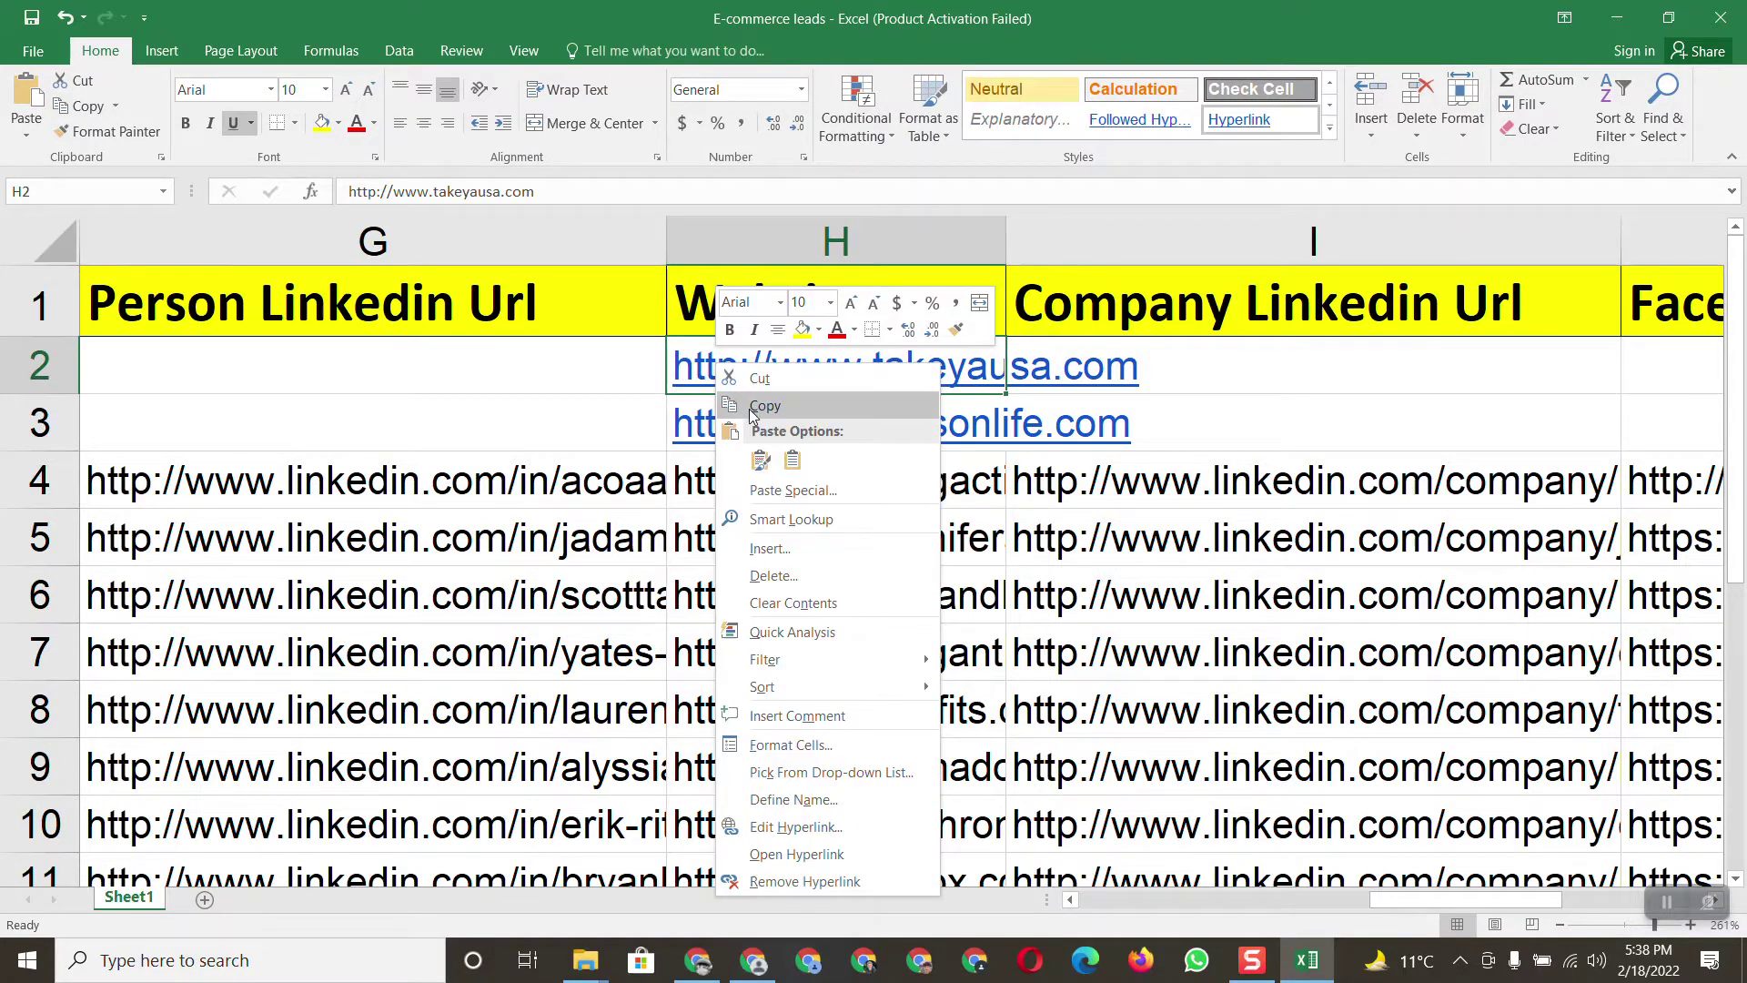
click(756, 405)
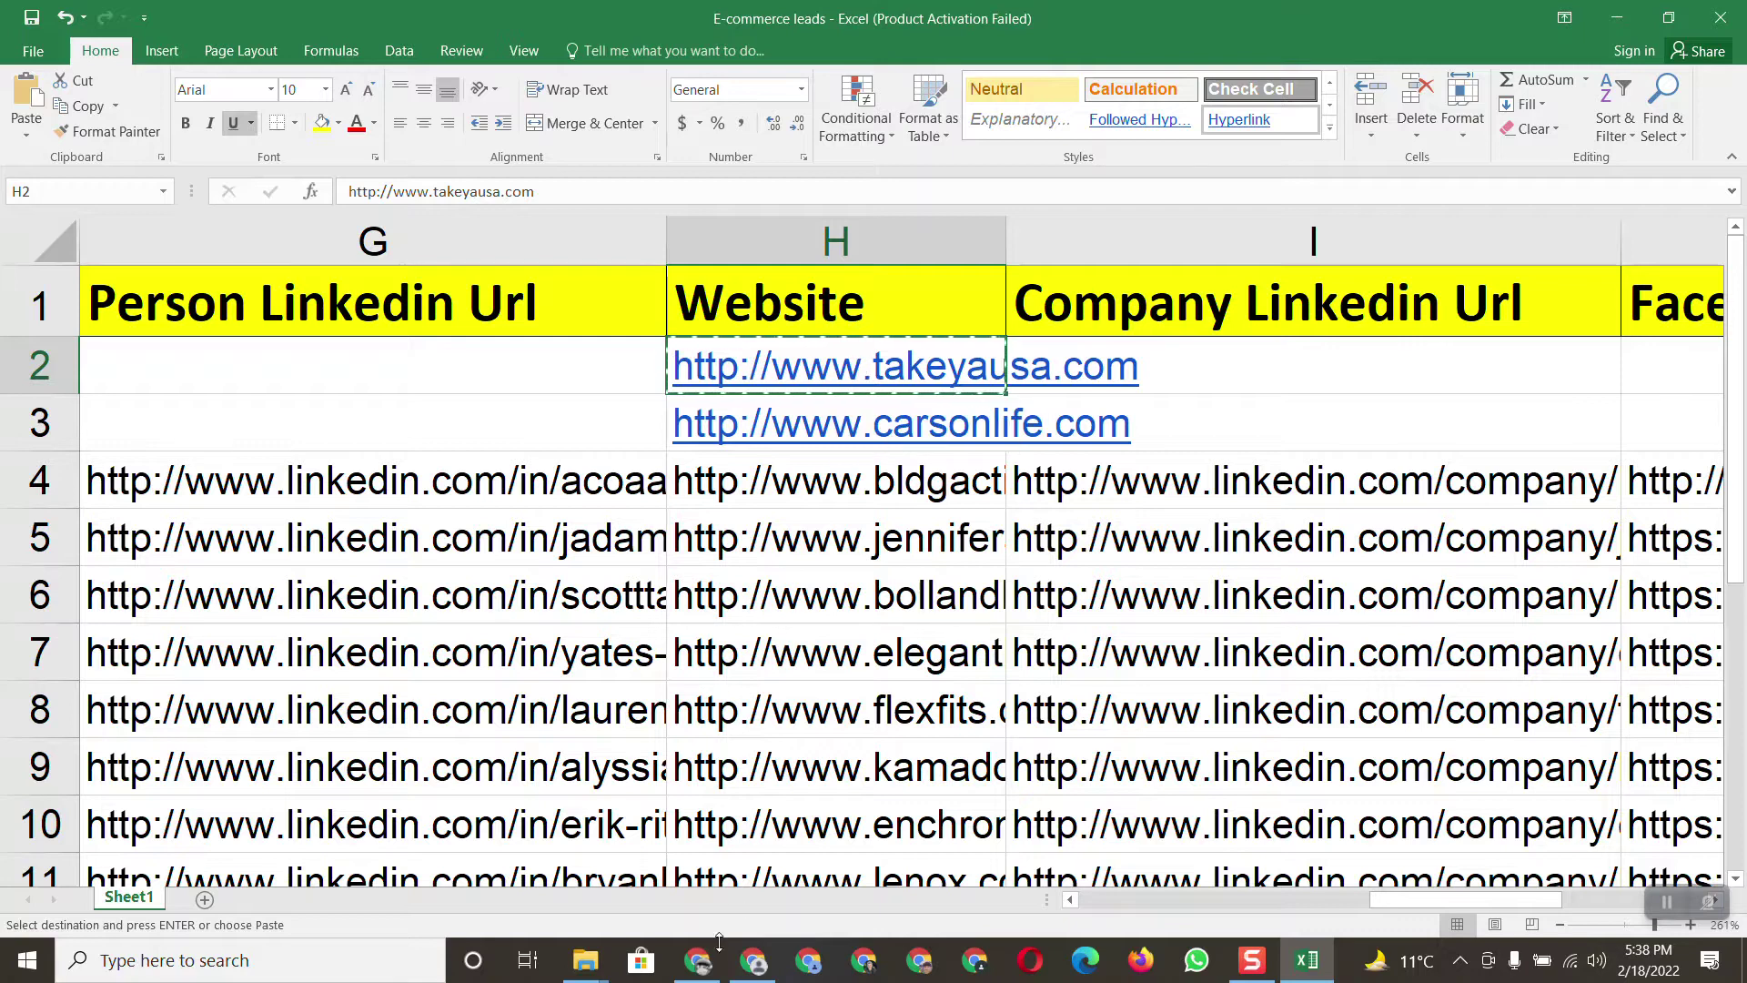
click(699, 961)
right_click(383, 58)
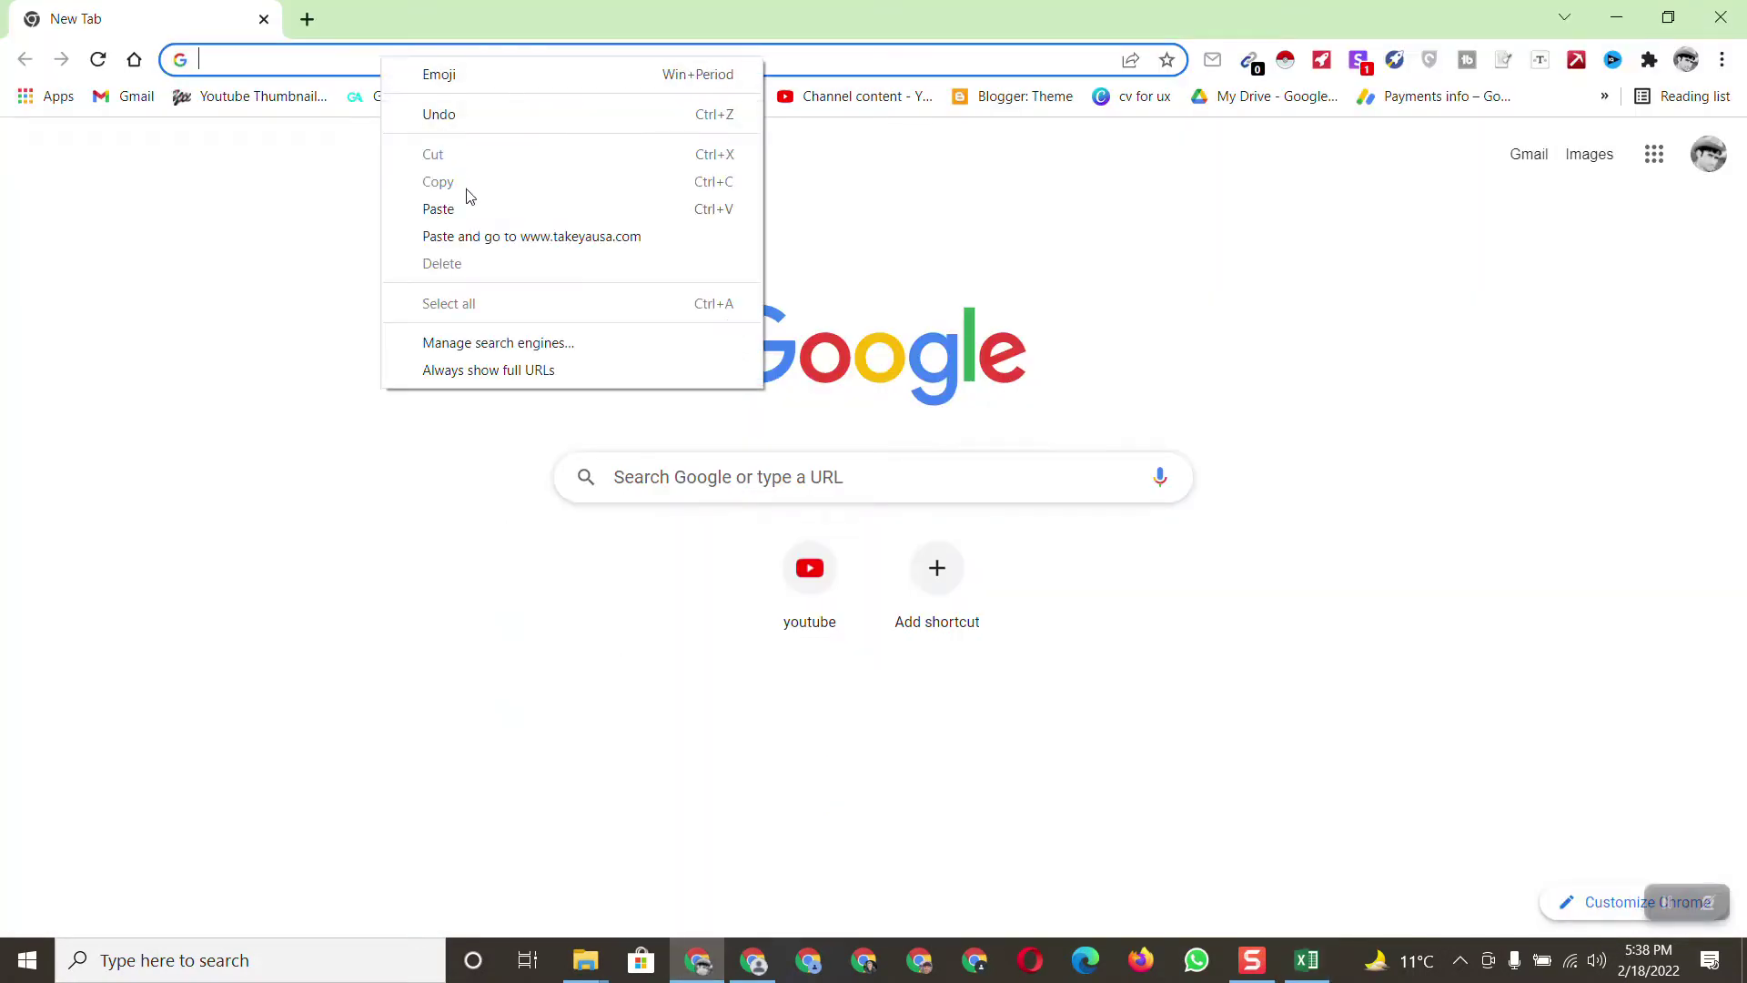
click(480, 234)
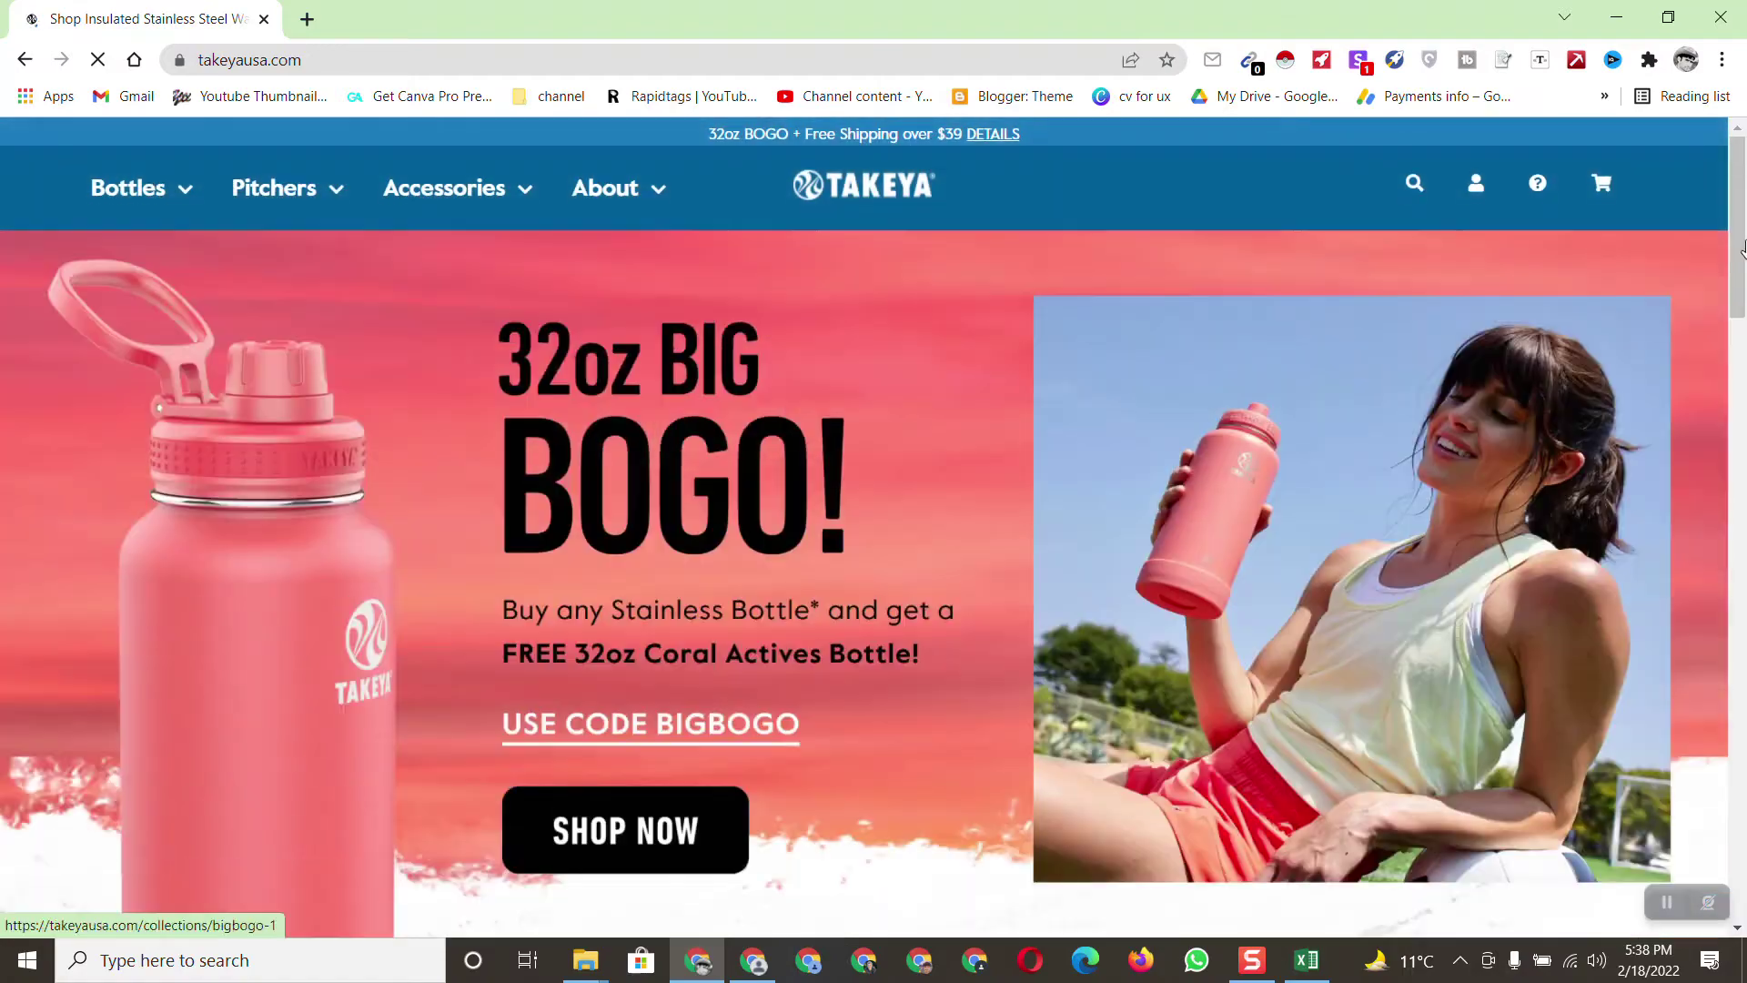
drag(1742, 247, 1701, 922)
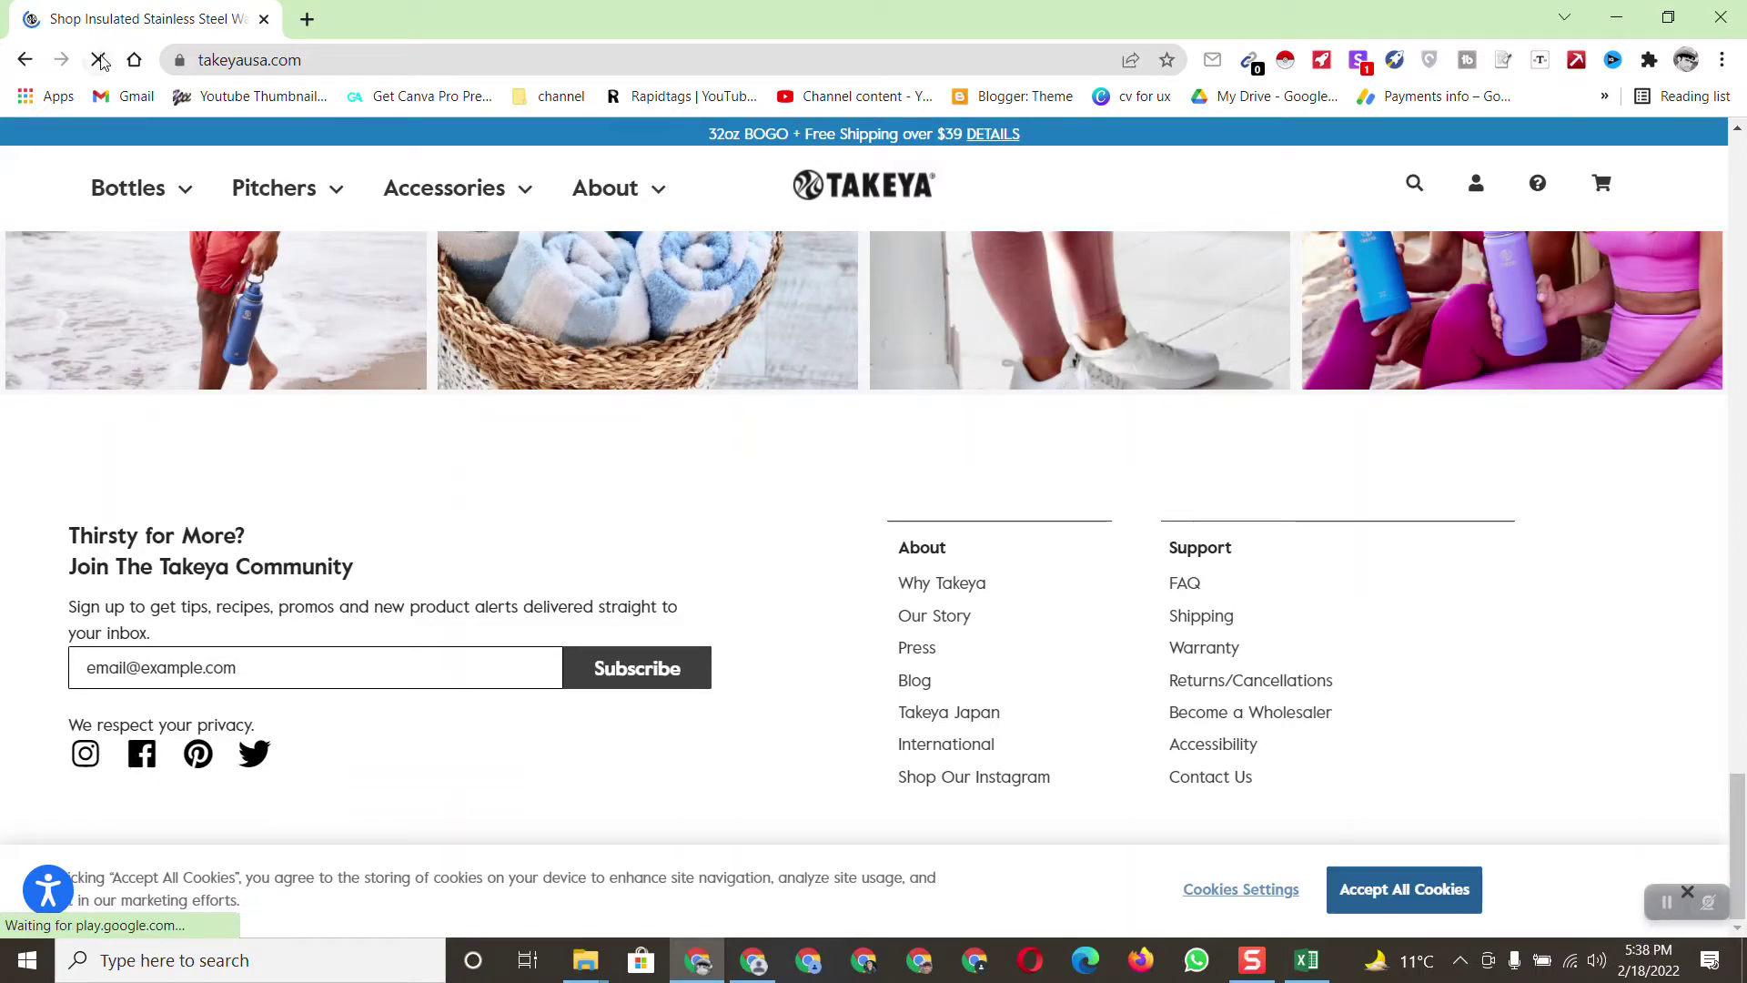
Open Takeya's Facebook page in a new tab and copy its address
right_click(142, 767)
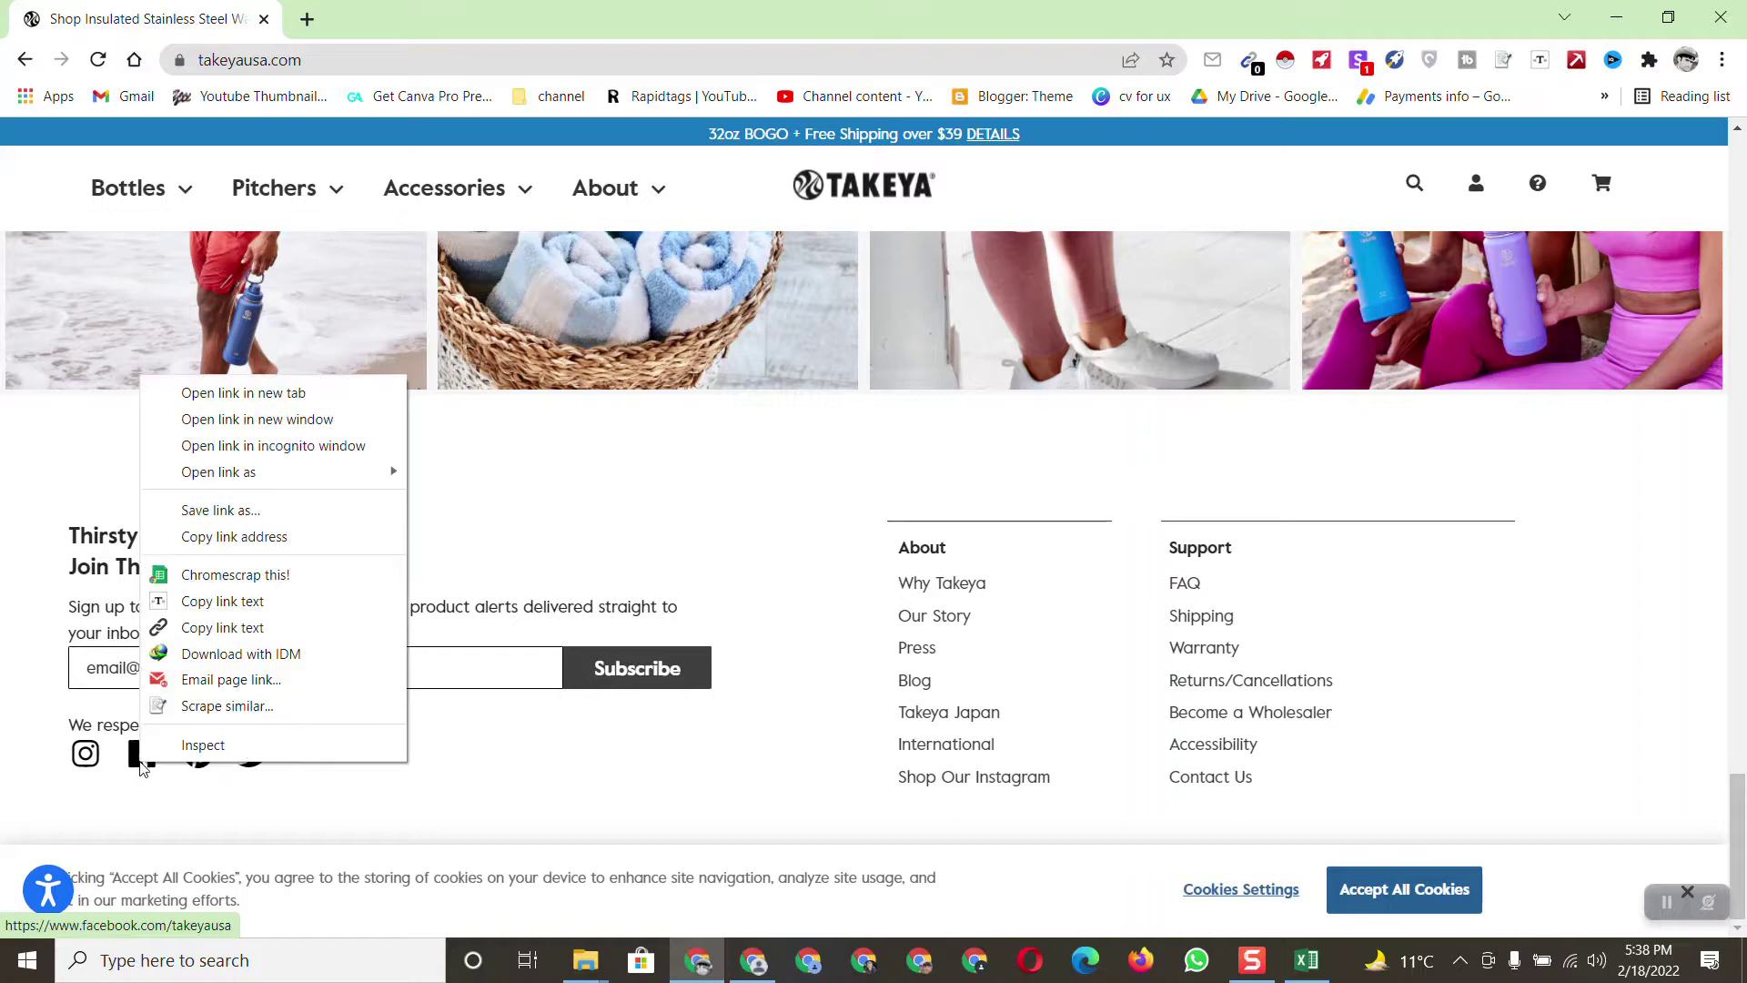
click(215, 394)
click(363, 23)
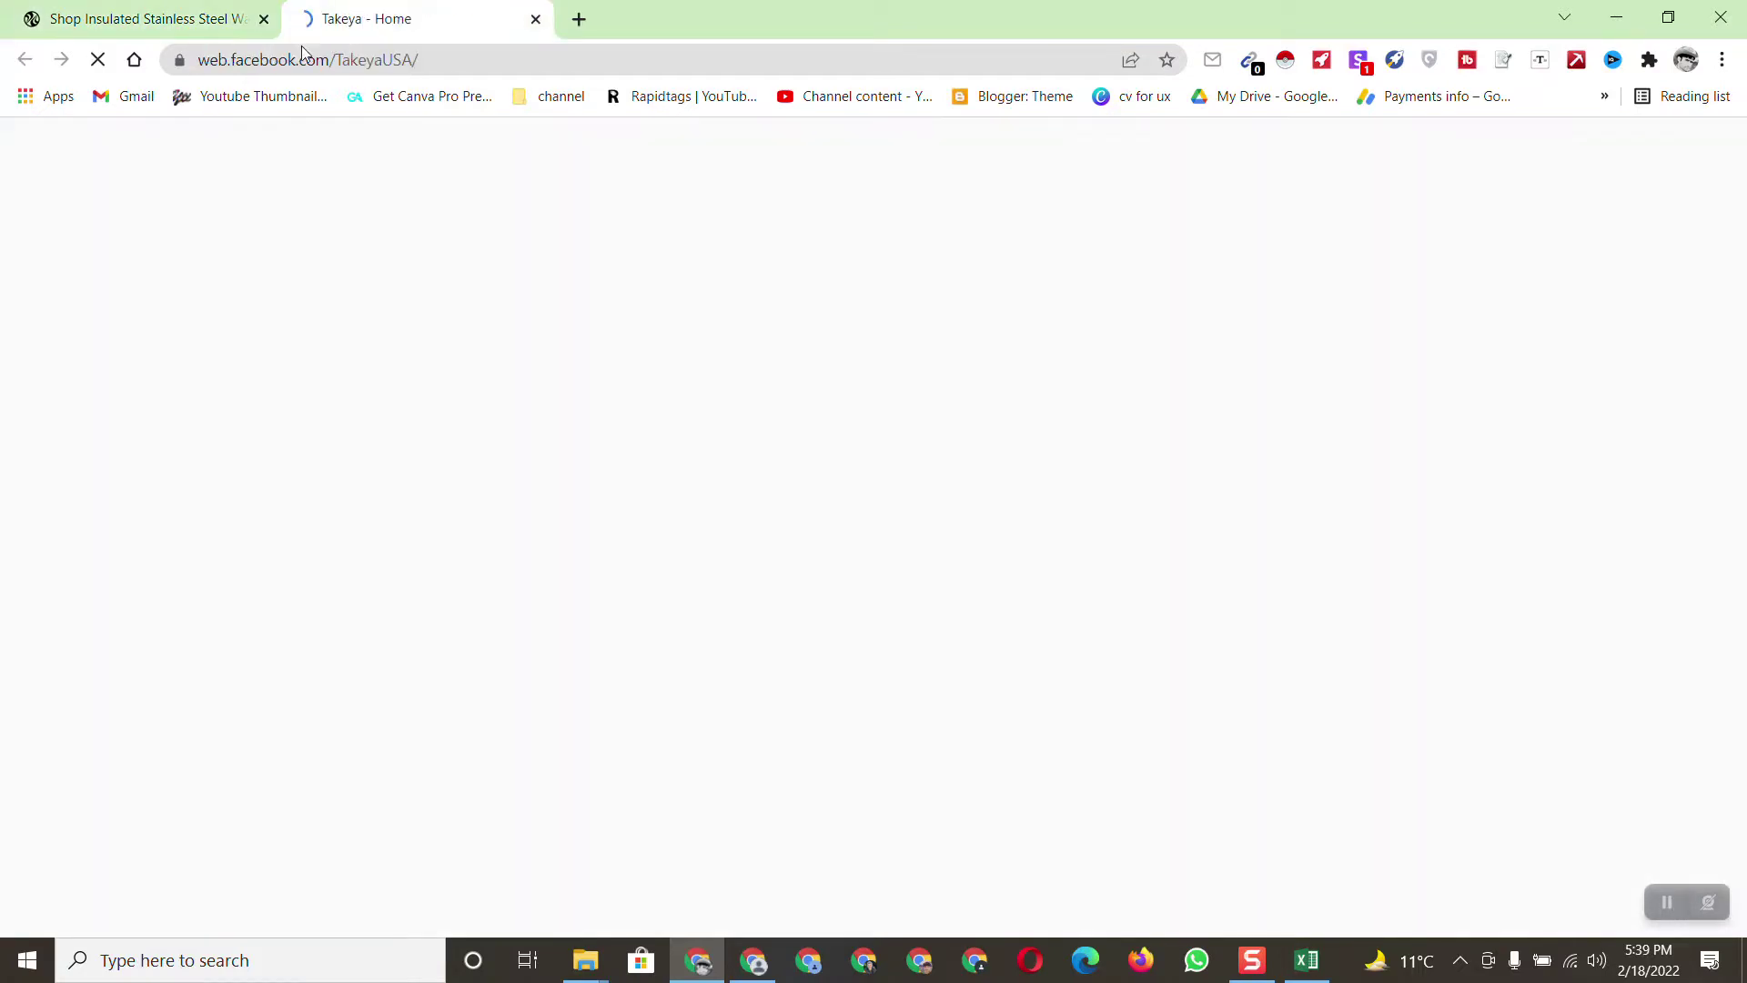
click(300, 60)
right_click(300, 60)
click(347, 181)
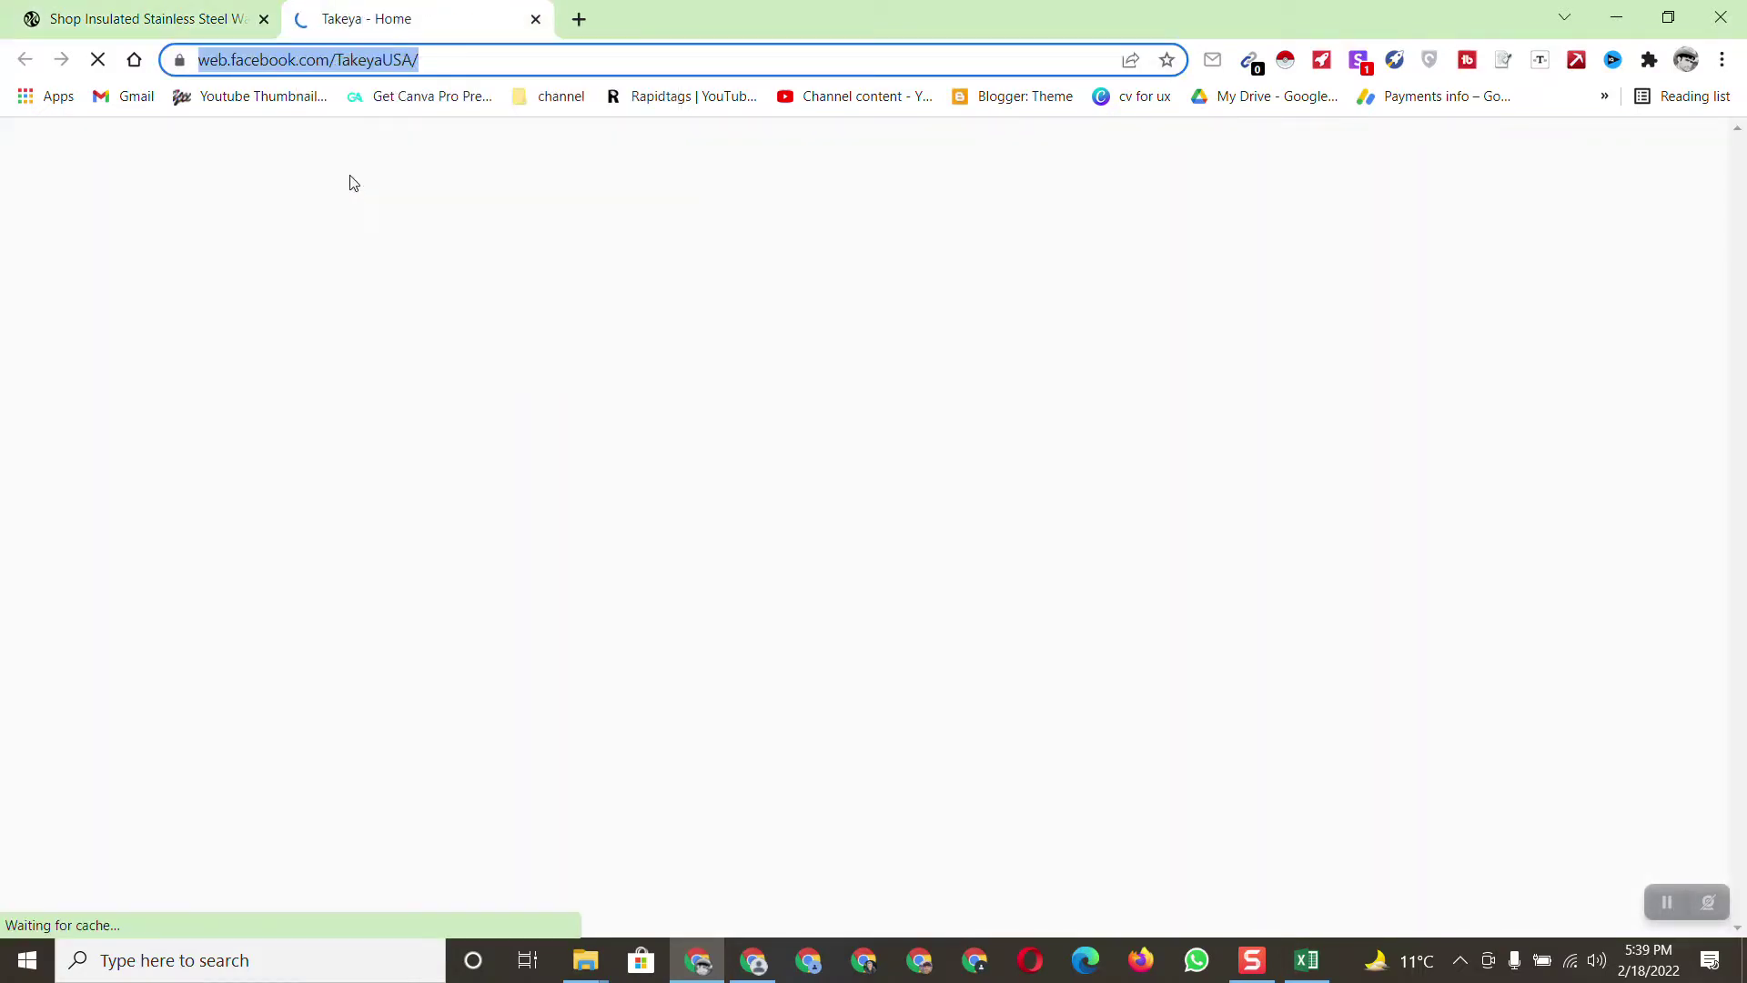
click(172, 17)
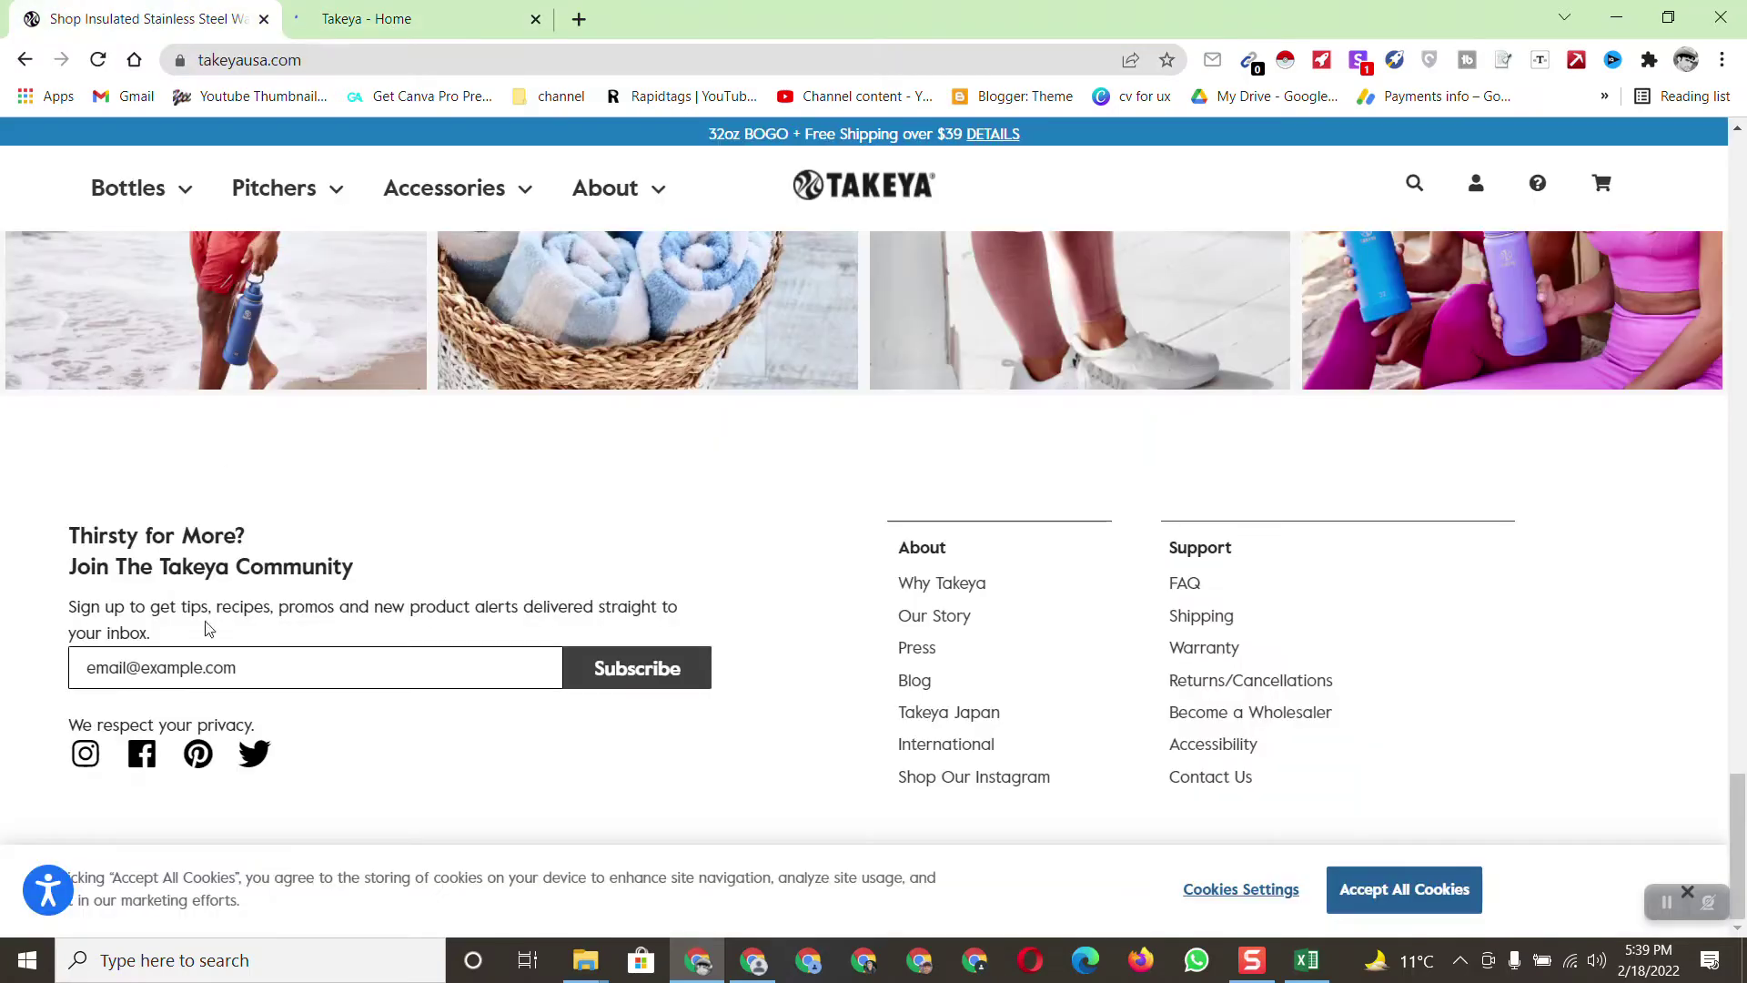
Open Takeya's Instagram page in a new tab, then re-copy the web.facebook.com/TakeyaUSA/ address
right_click(86, 753)
click(182, 383)
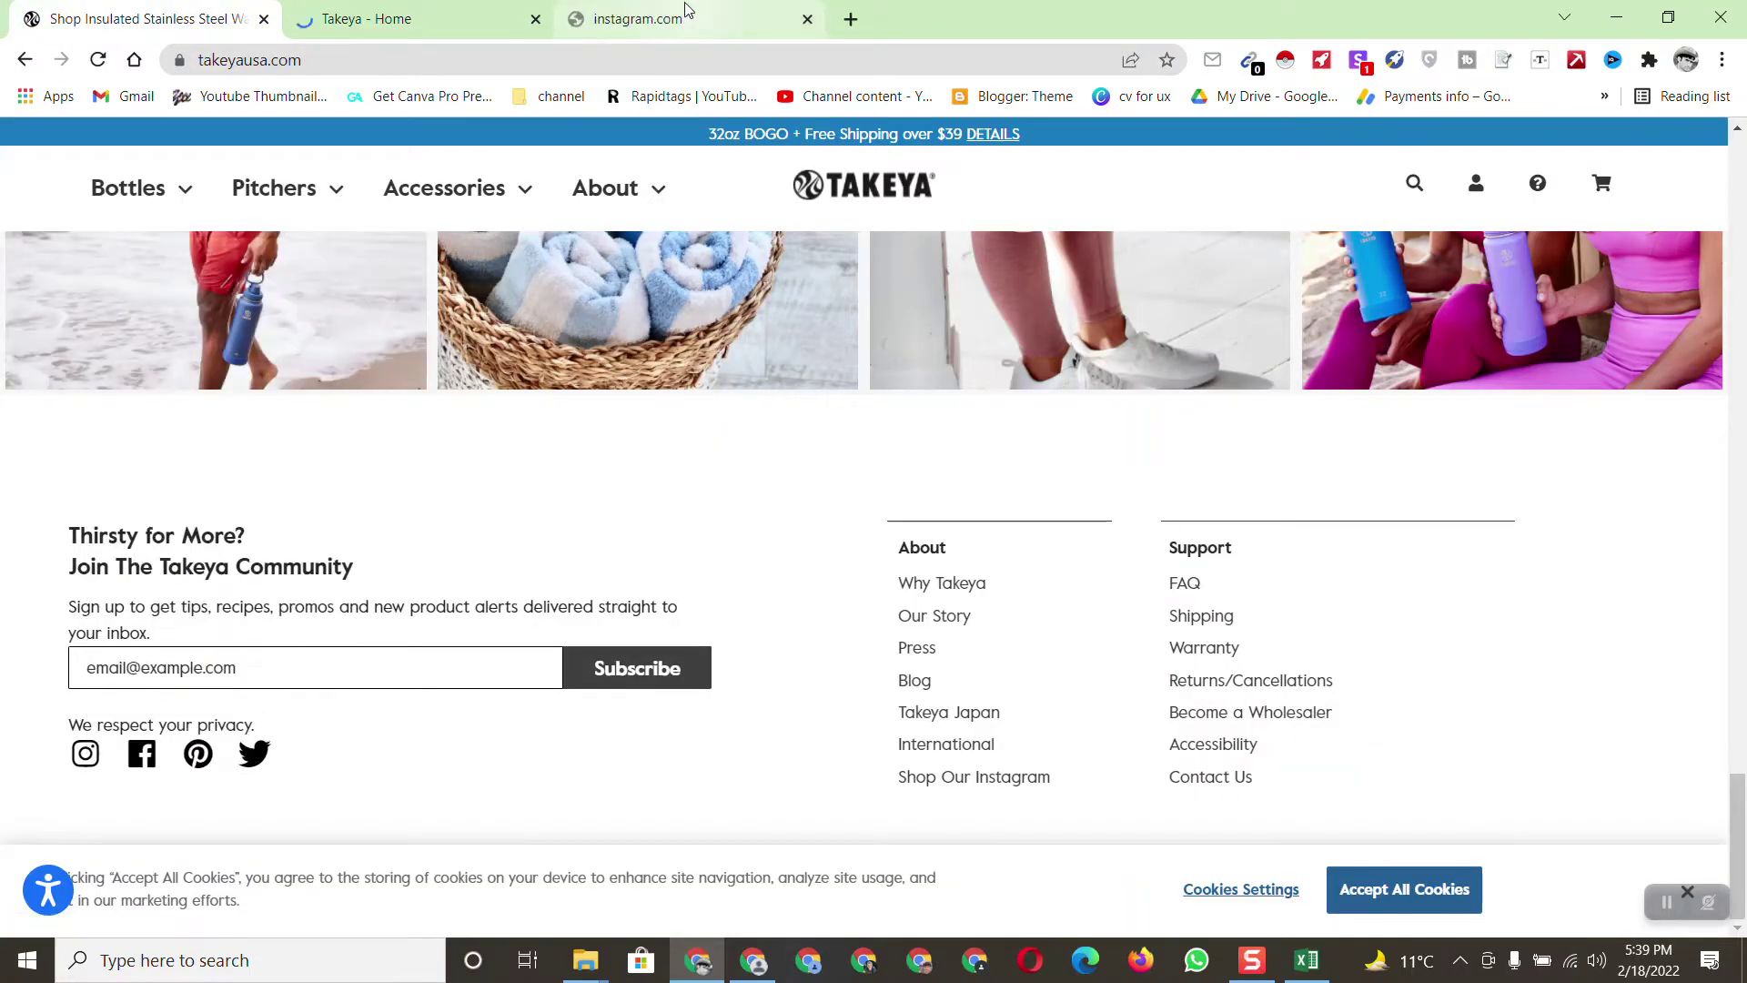
click(656, 13)
click(391, 18)
right_click(361, 60)
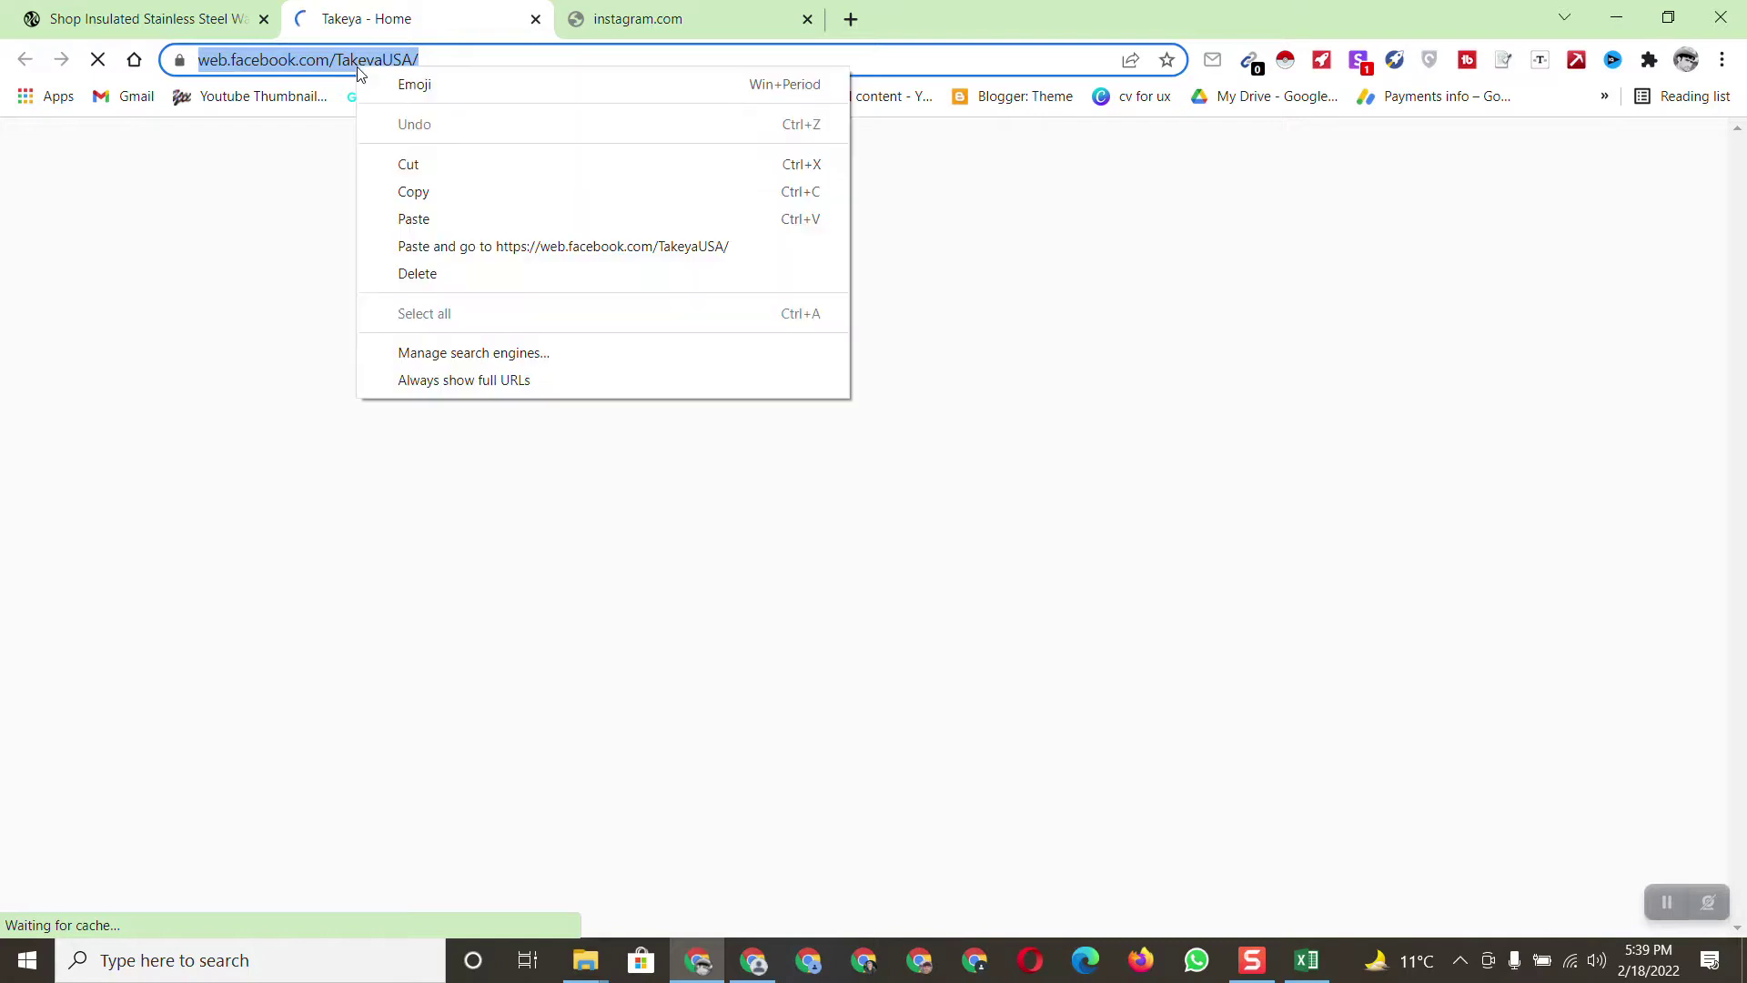
click(424, 189)
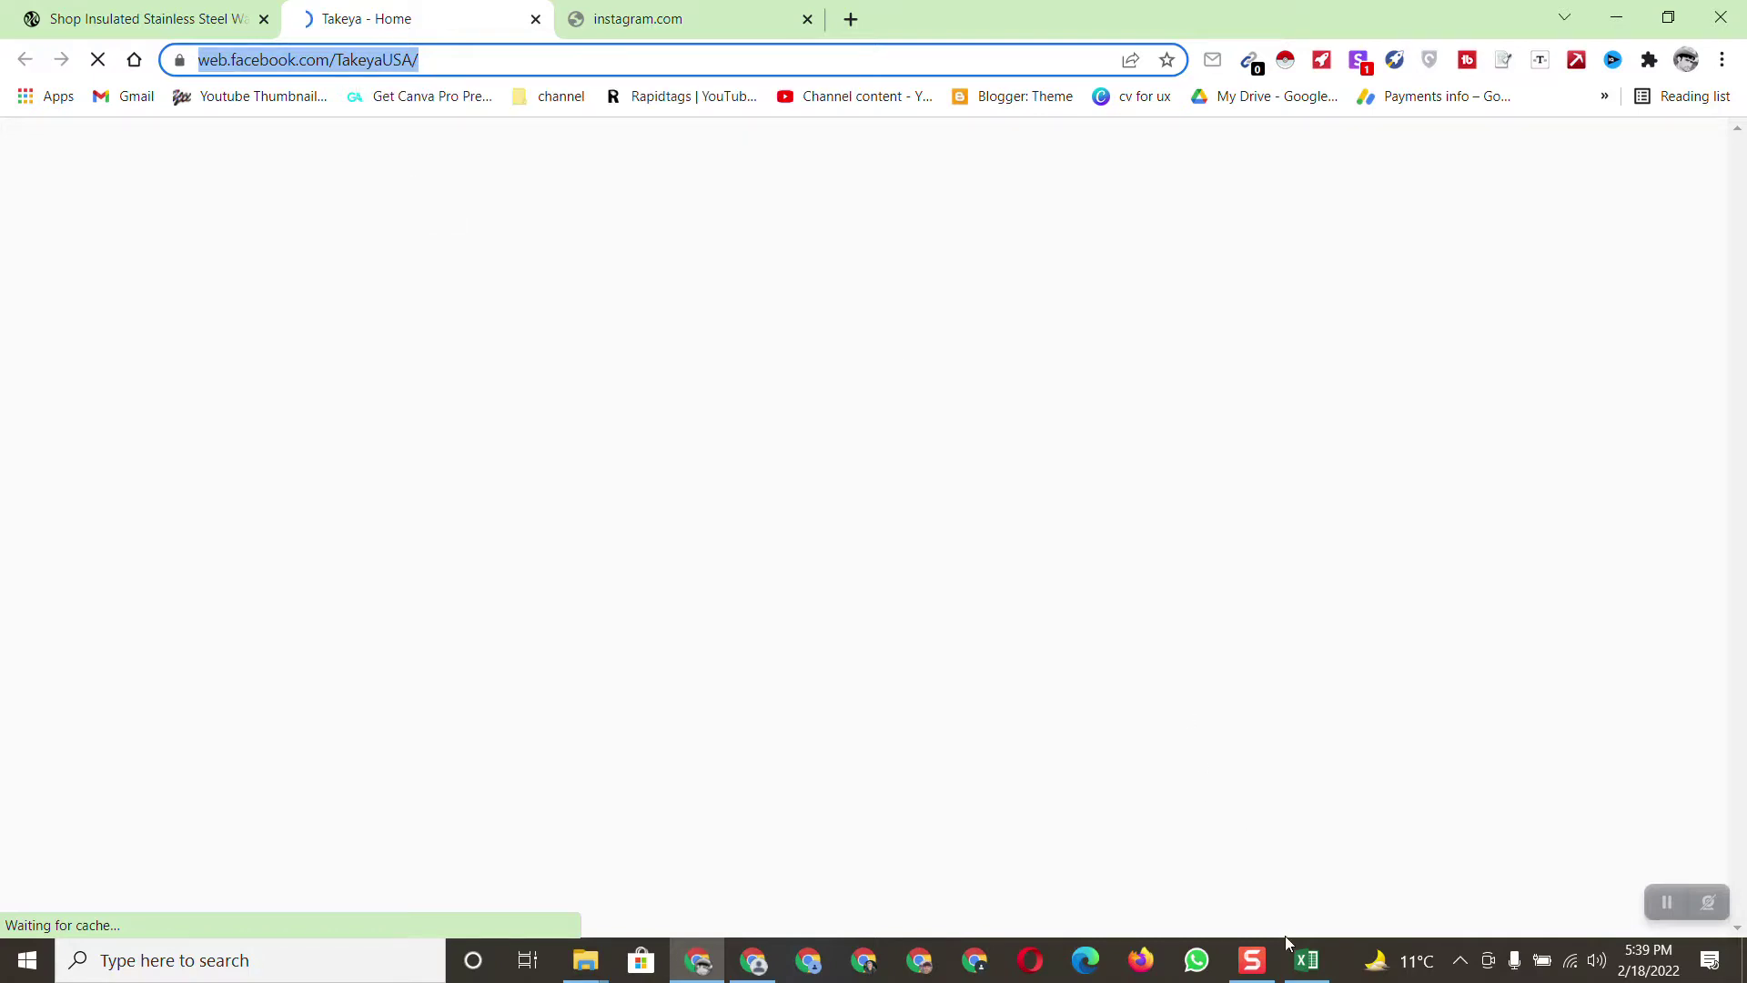
Paste the Facebook address into Takeya's Facebook Url cell J2
click(1306, 960)
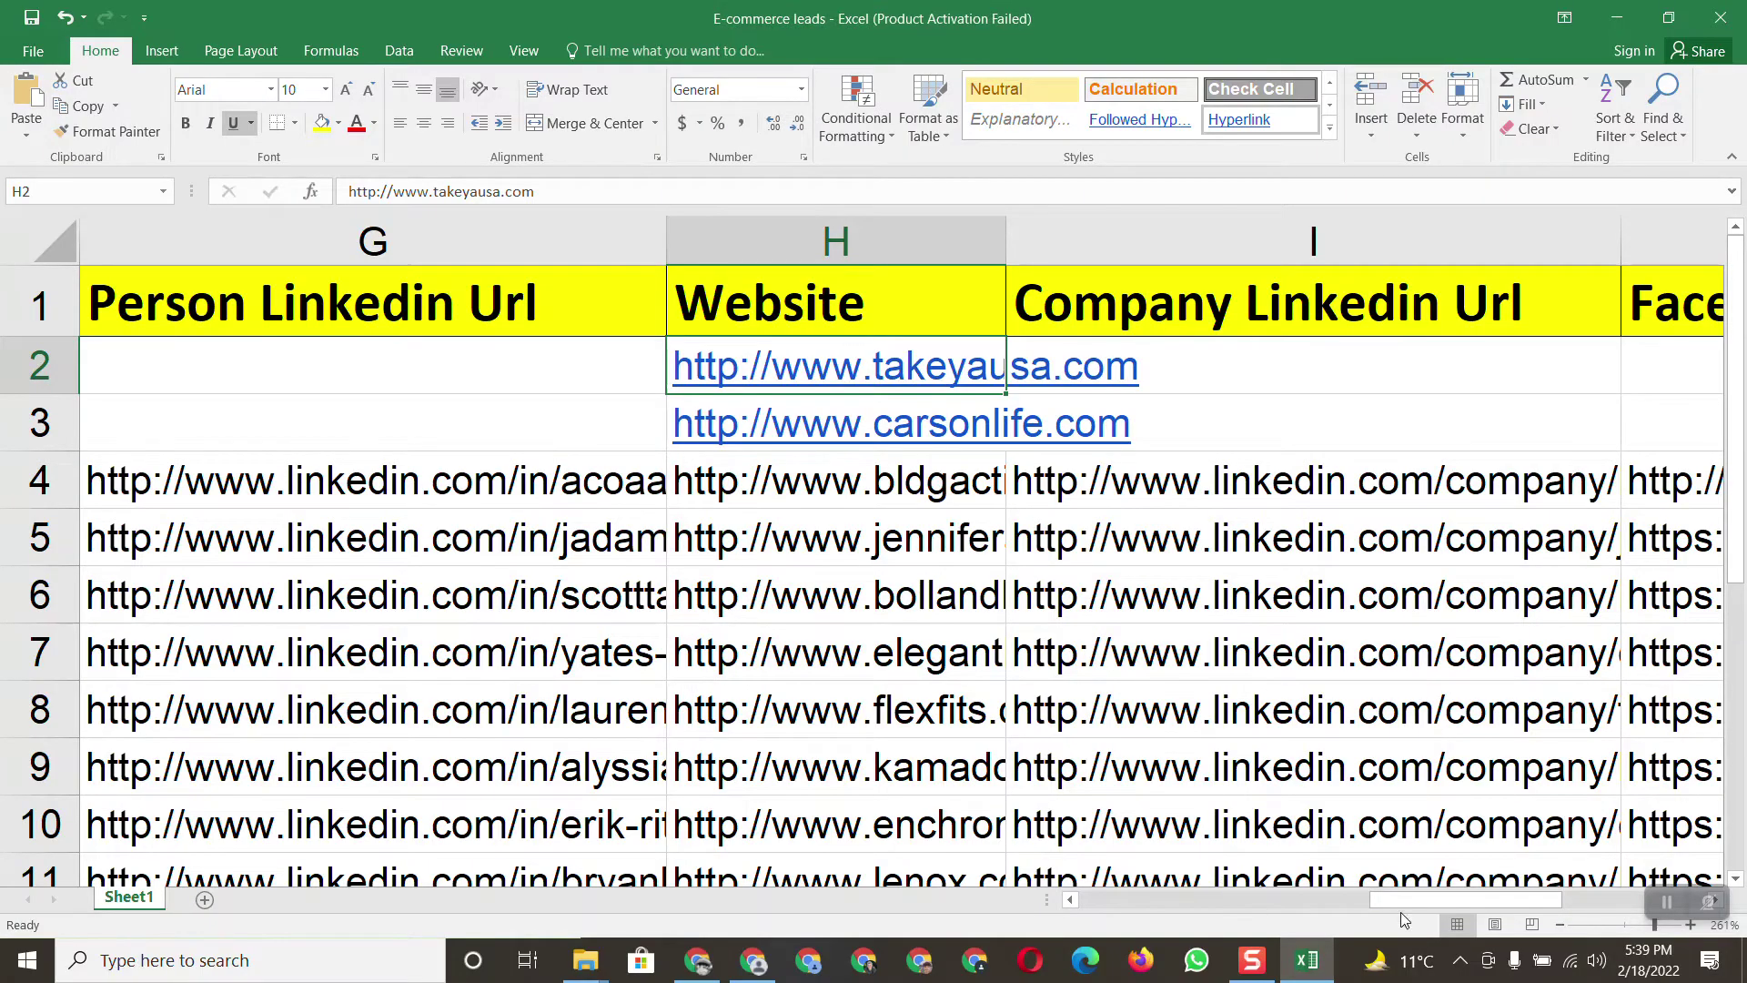
drag(1406, 902, 1456, 901)
click(1085, 347)
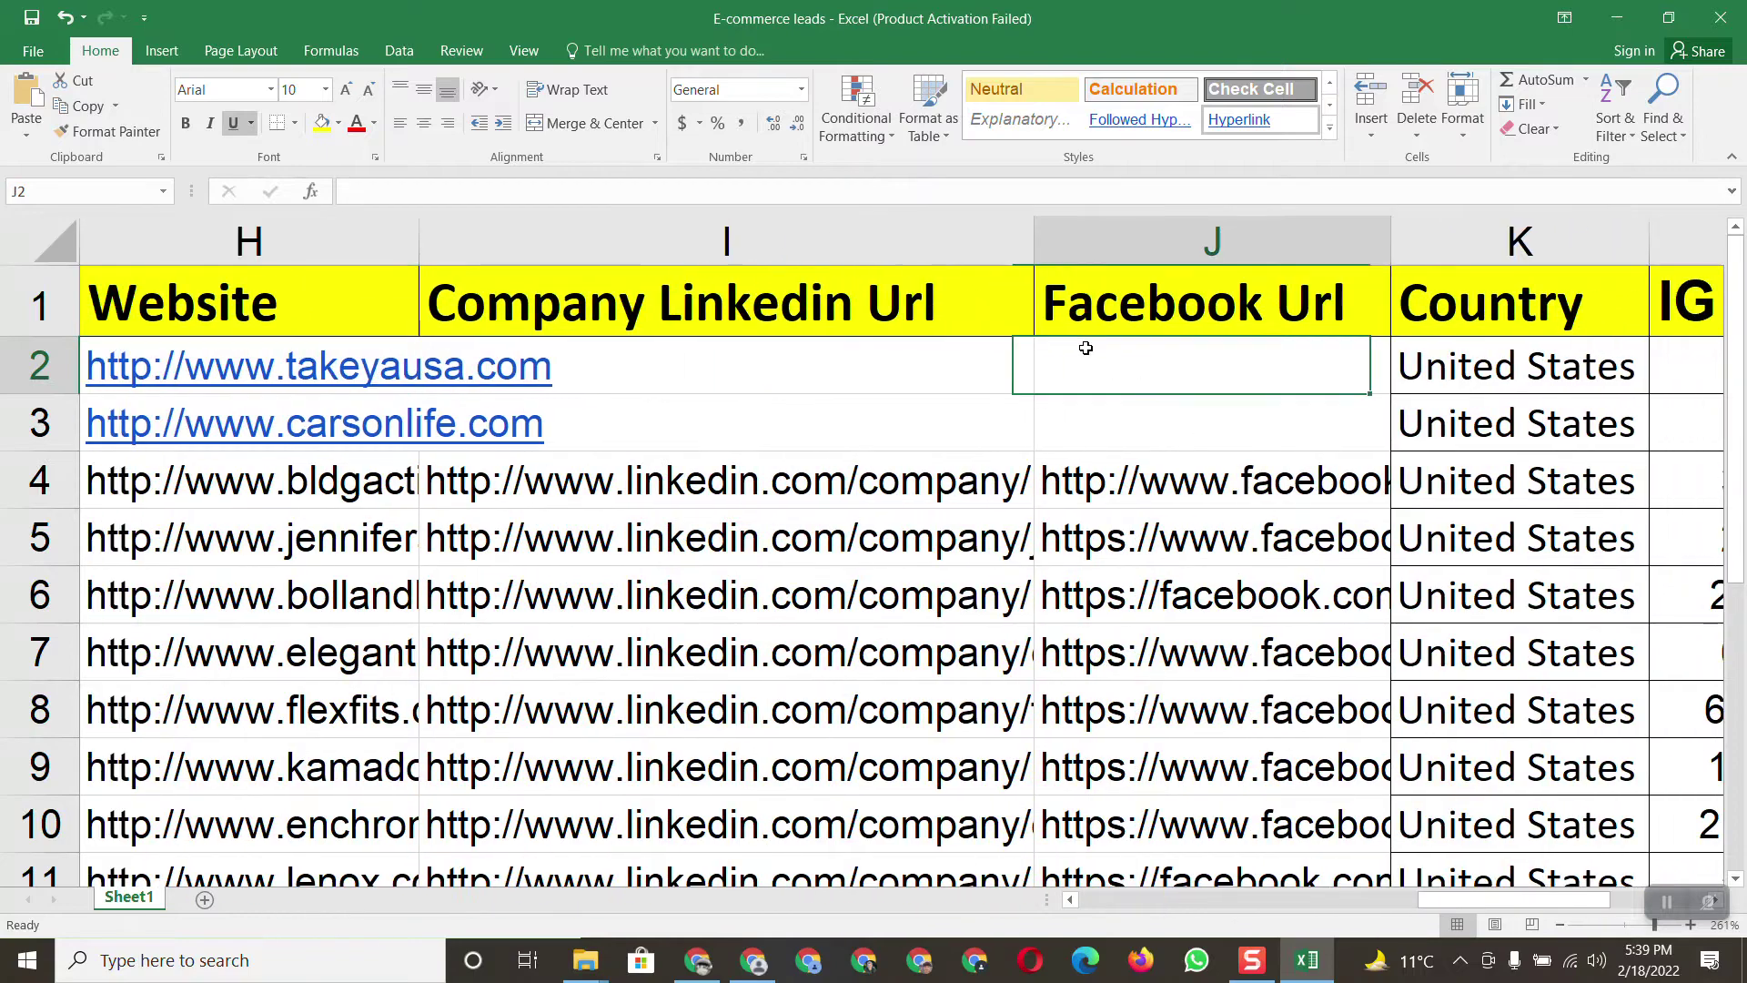
double_click(1086, 348)
right_click(1085, 348)
click(1138, 457)
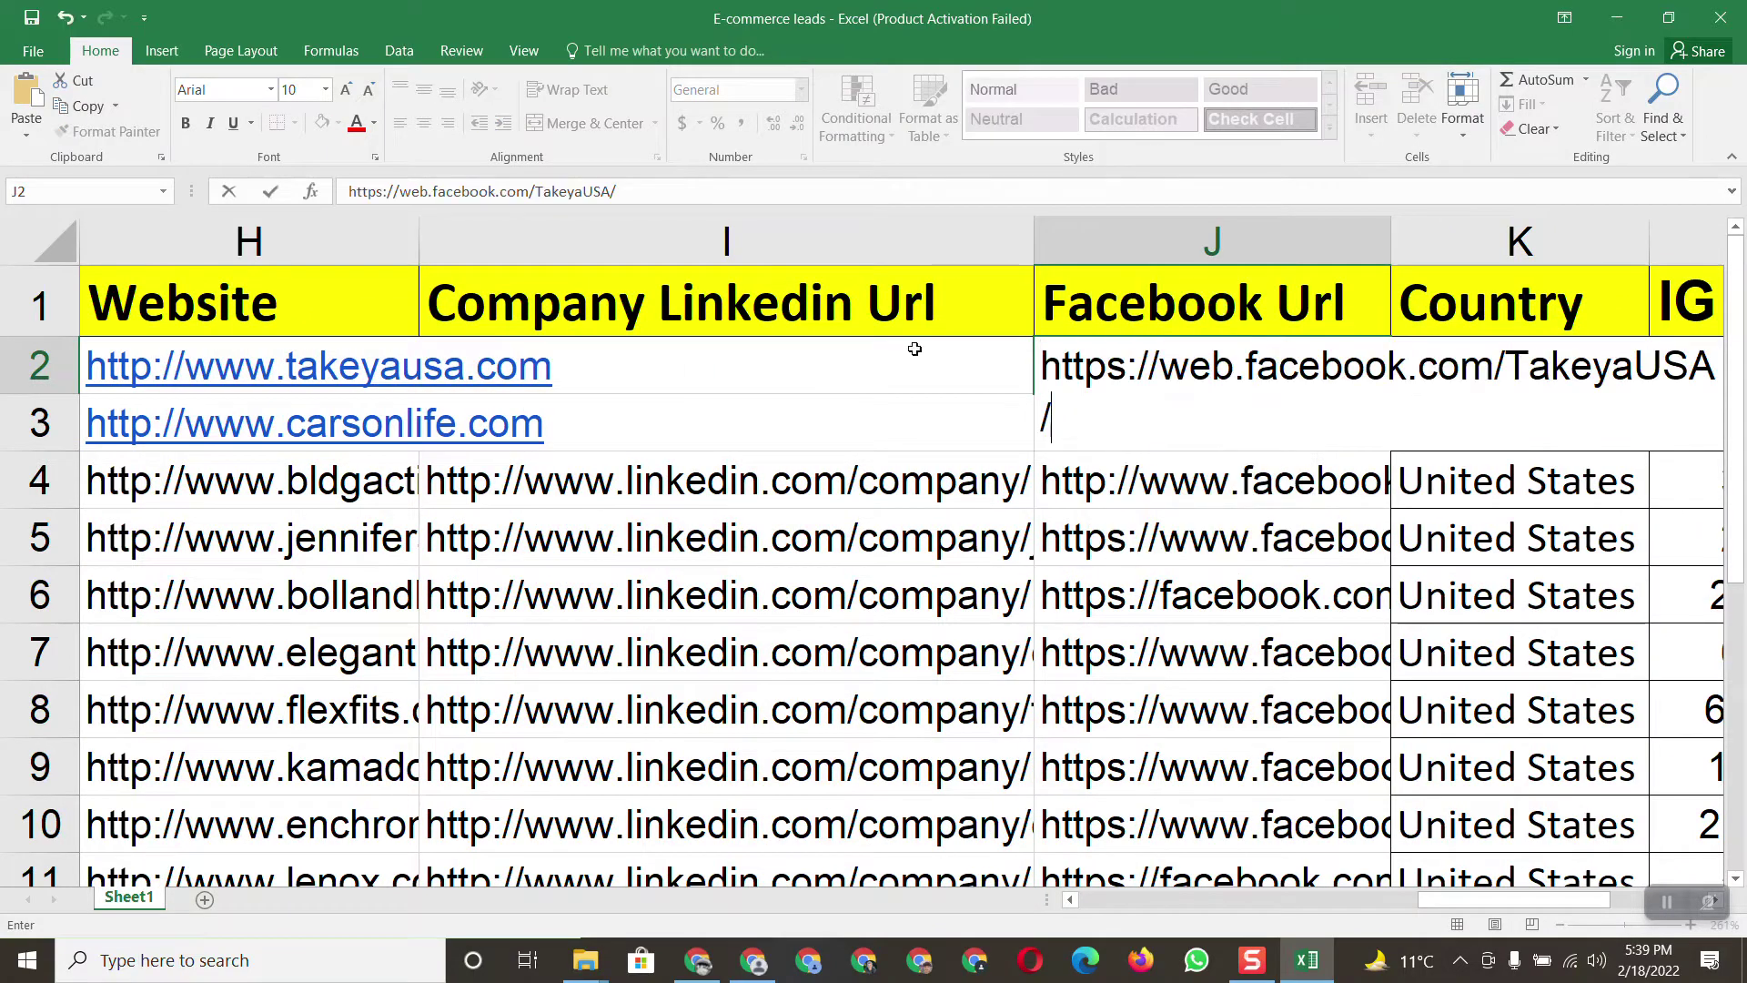
click(698, 960)
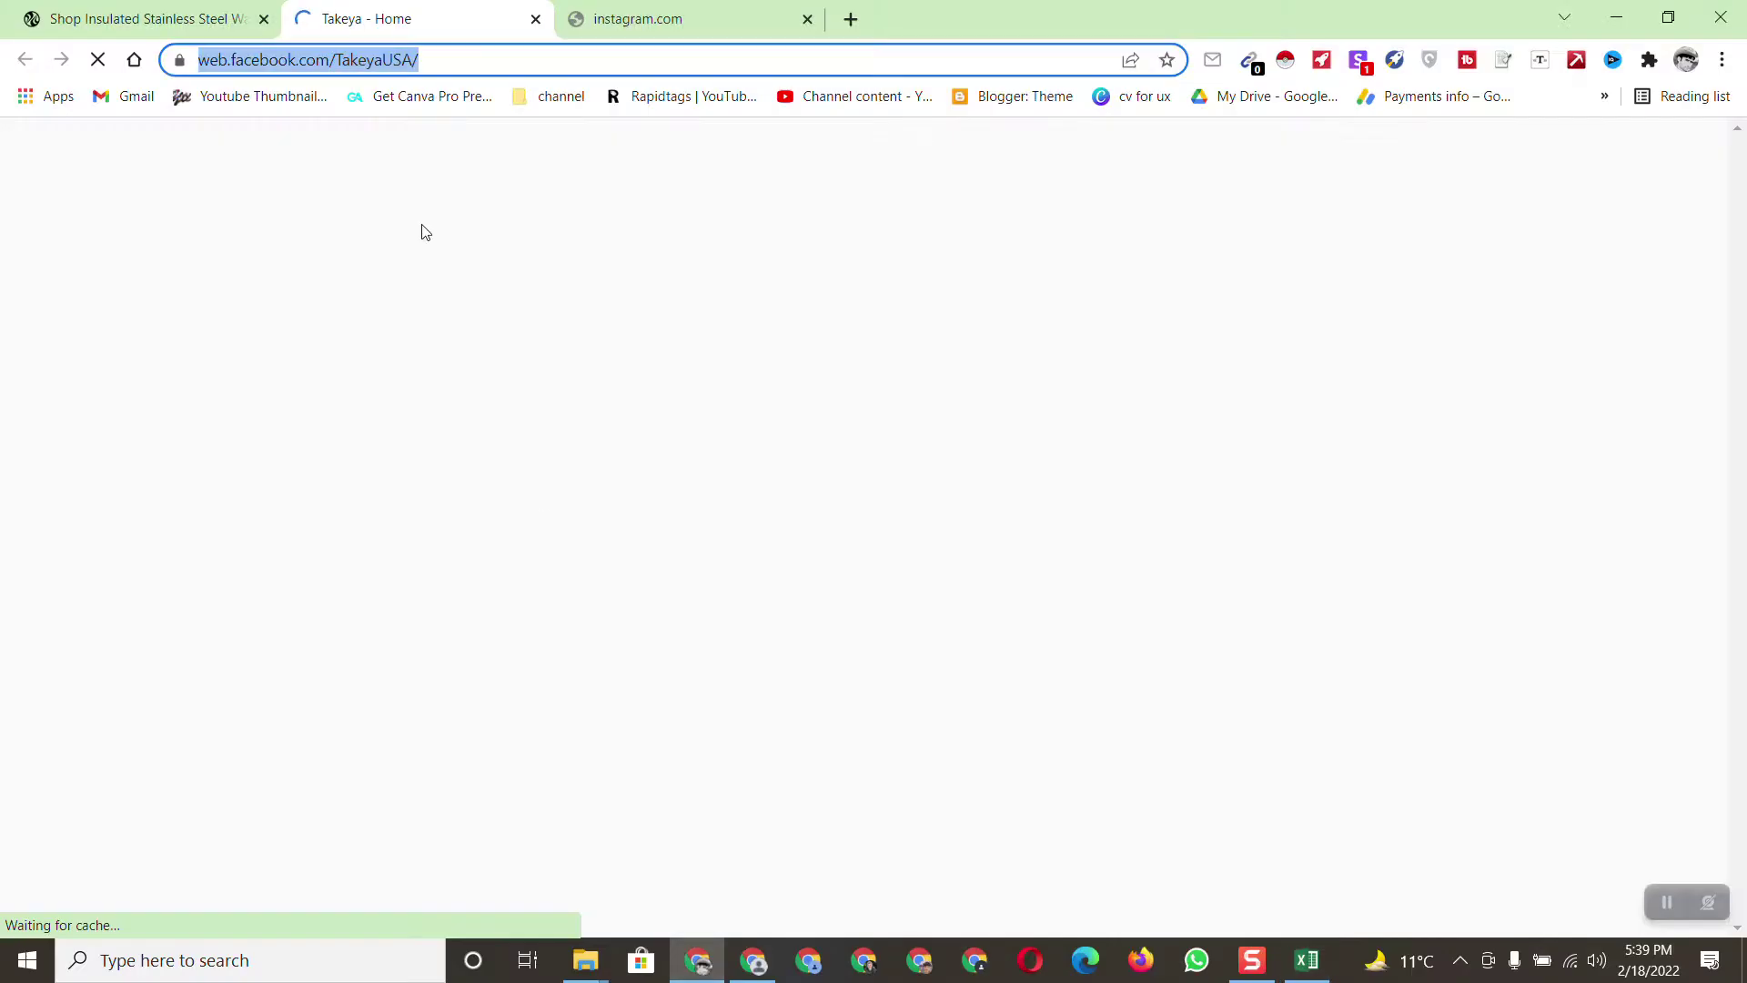
Copy the Instagram page address and open it in a new tab of the other Chrome window
click(644, 16)
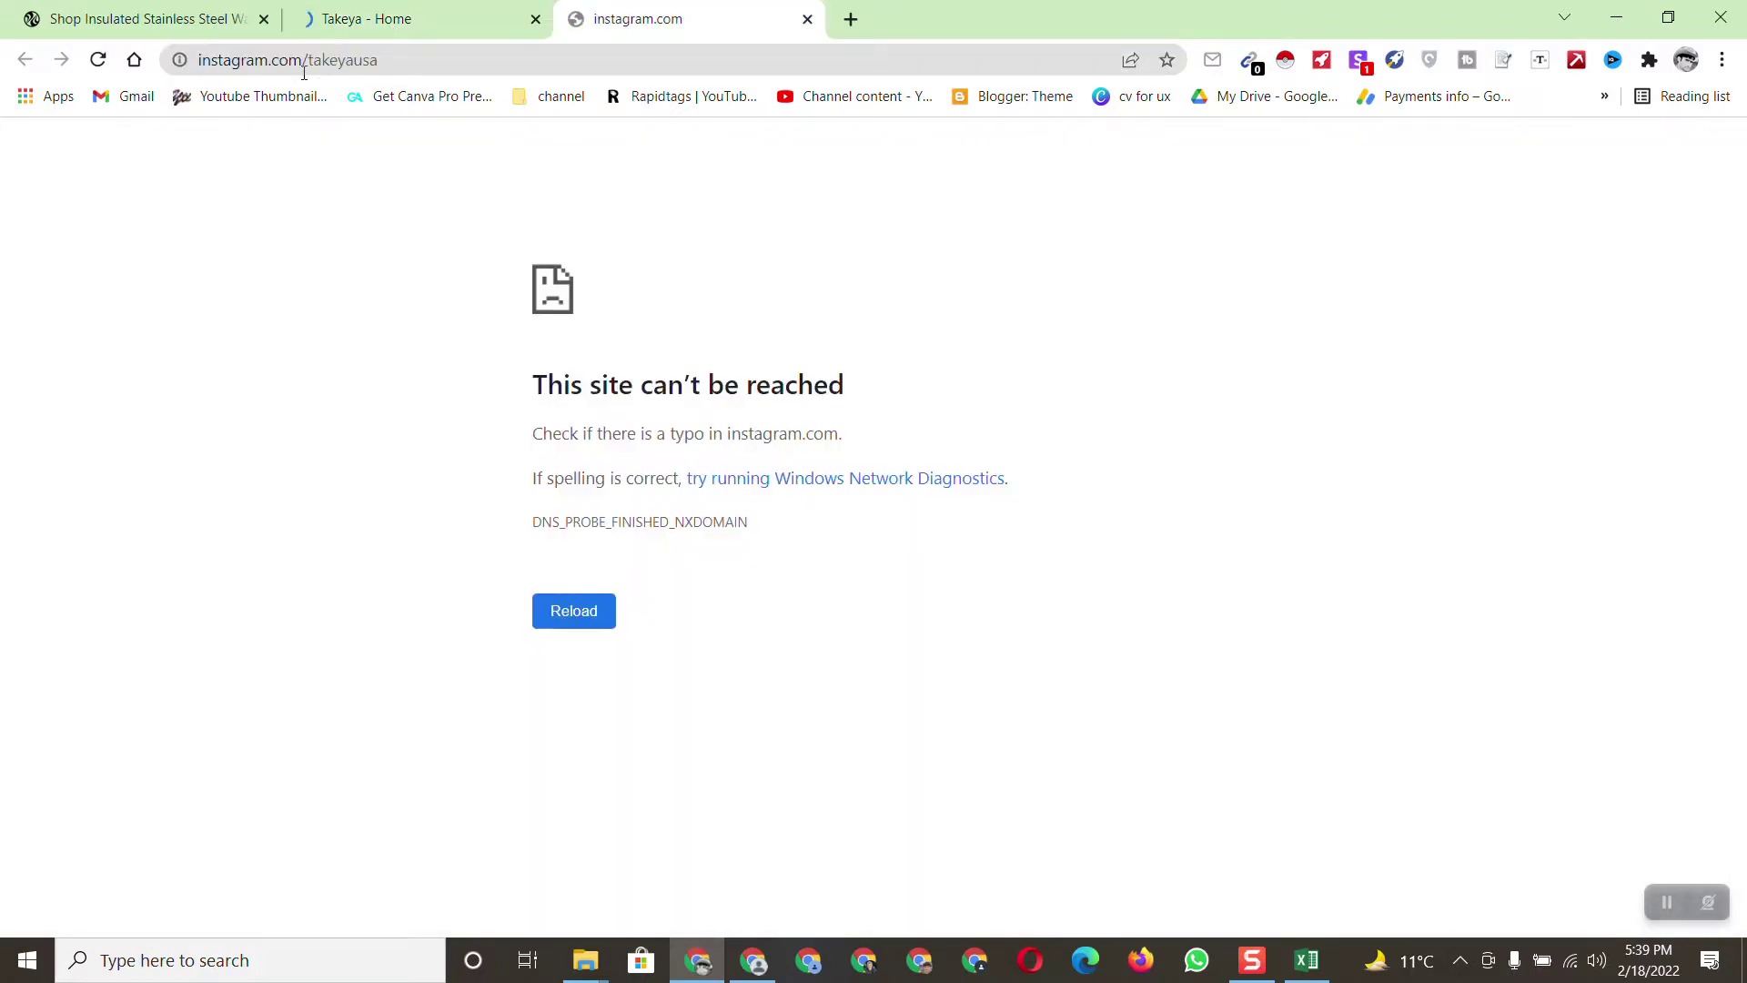
click(373, 15)
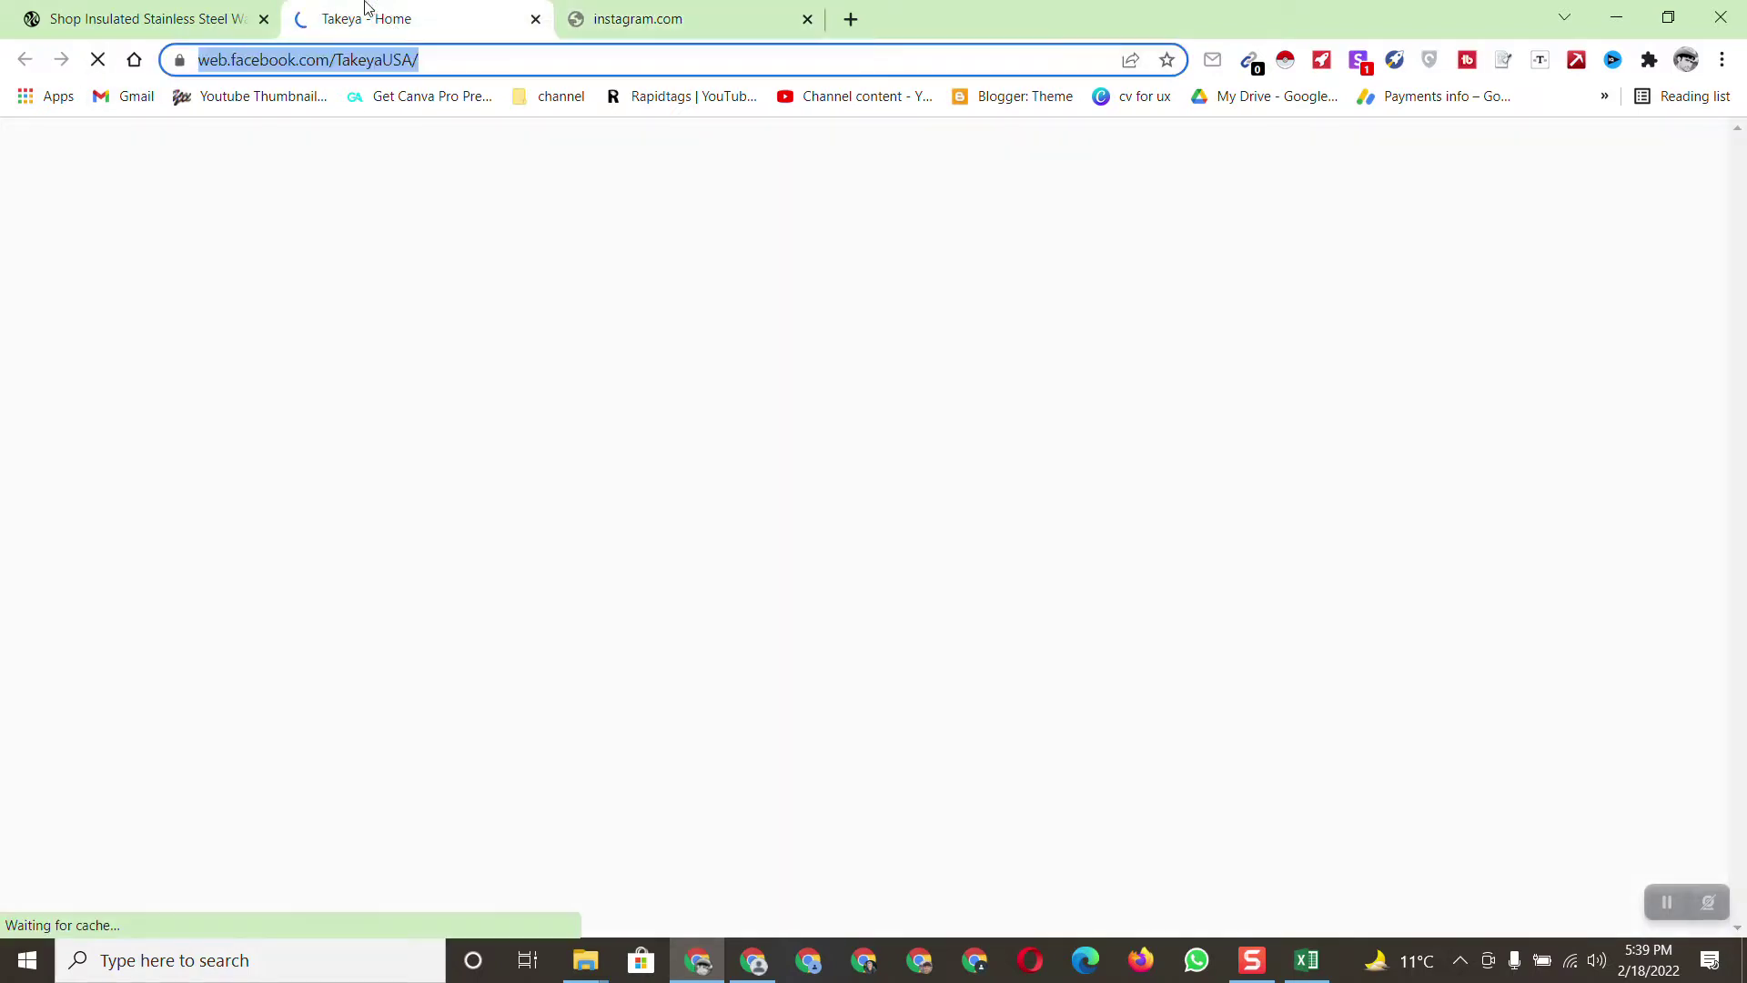
click(678, 16)
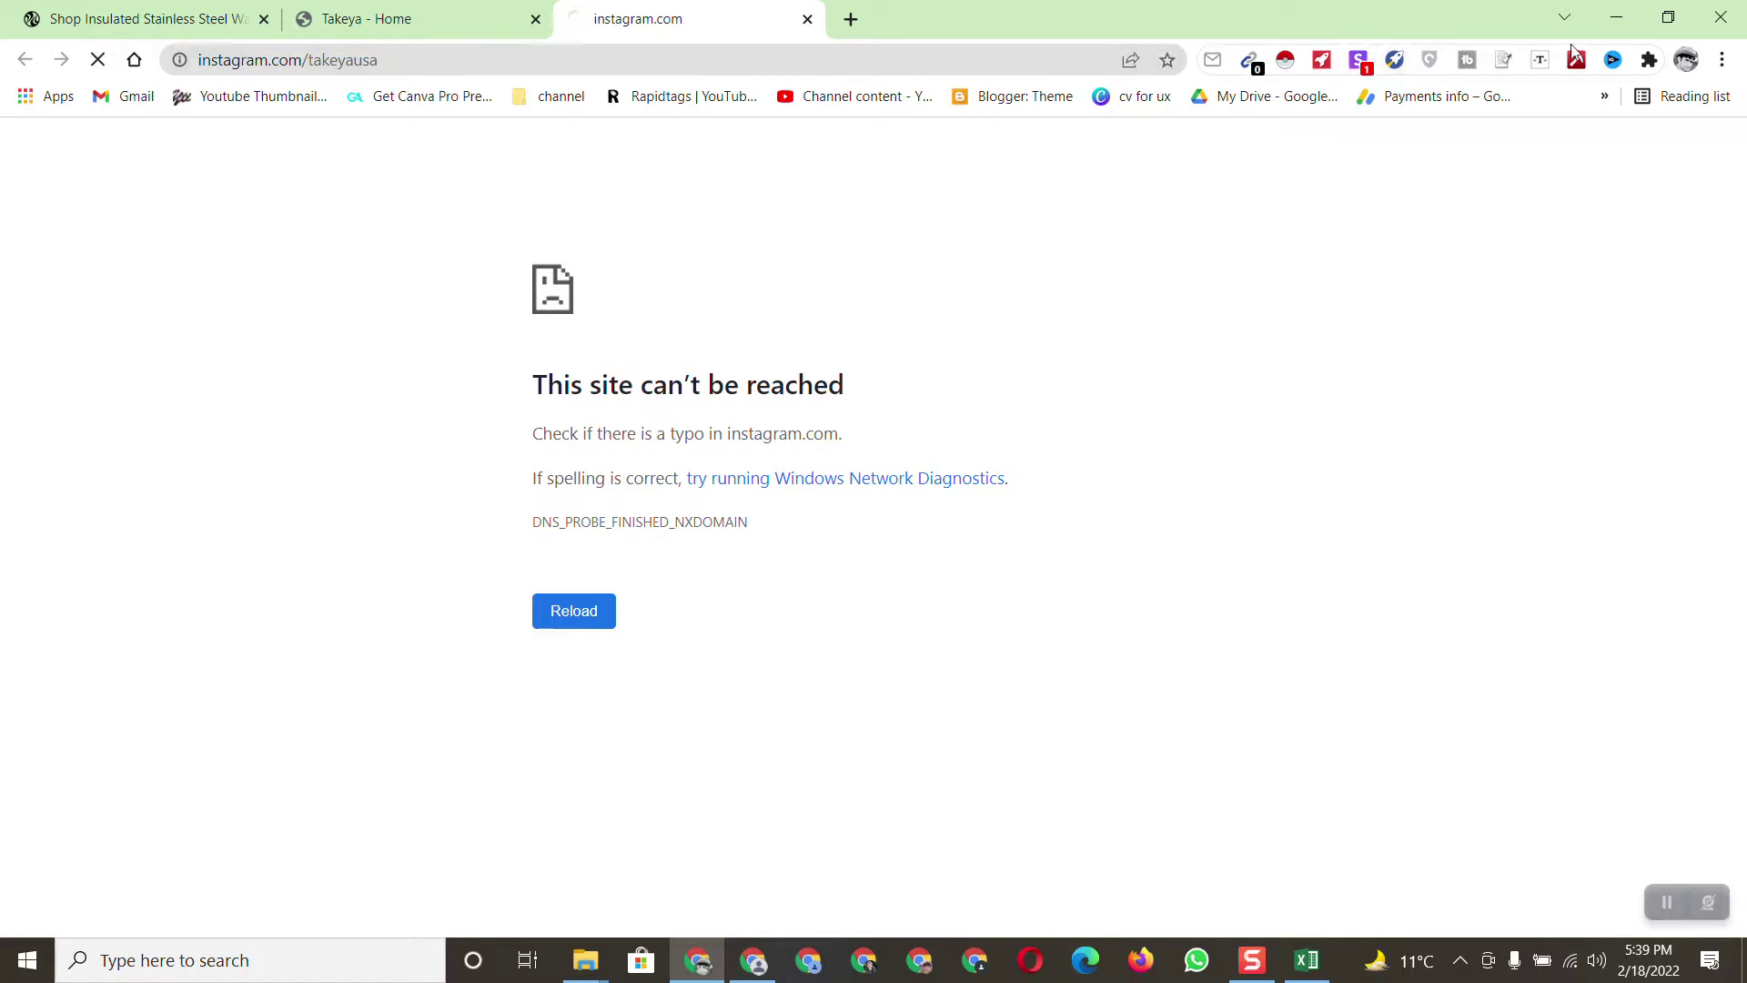
click(1648, 62)
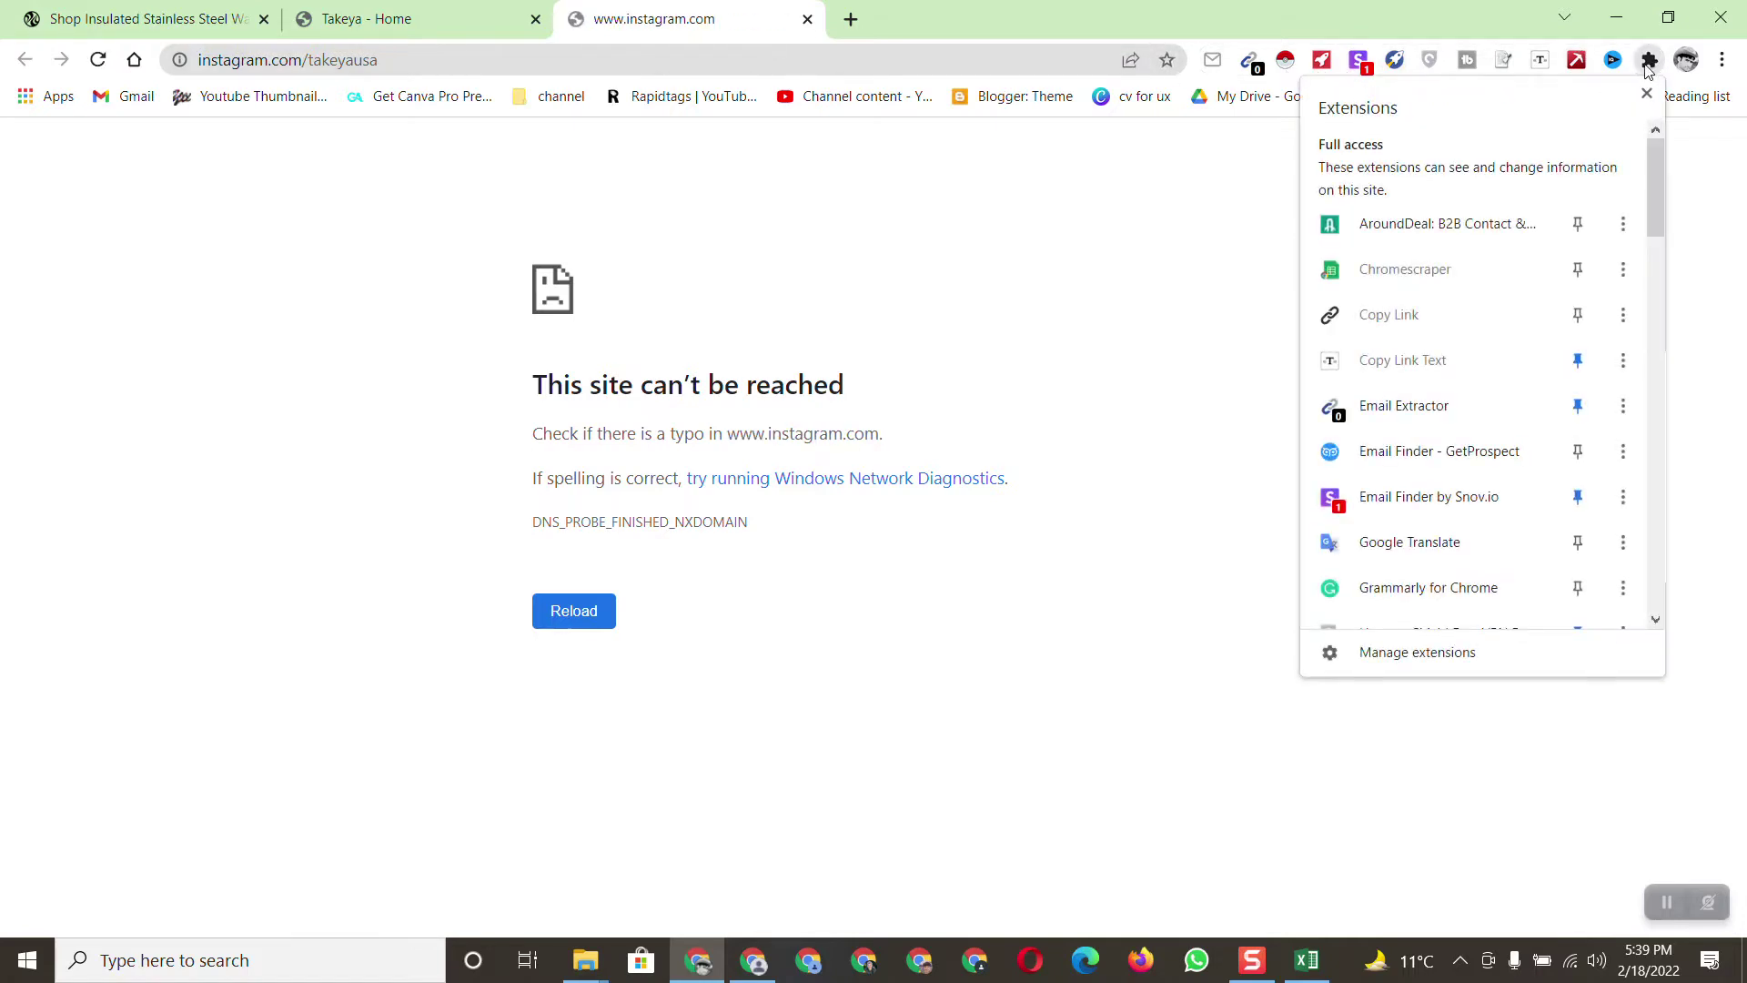
click(312, 70)
right_click(312, 70)
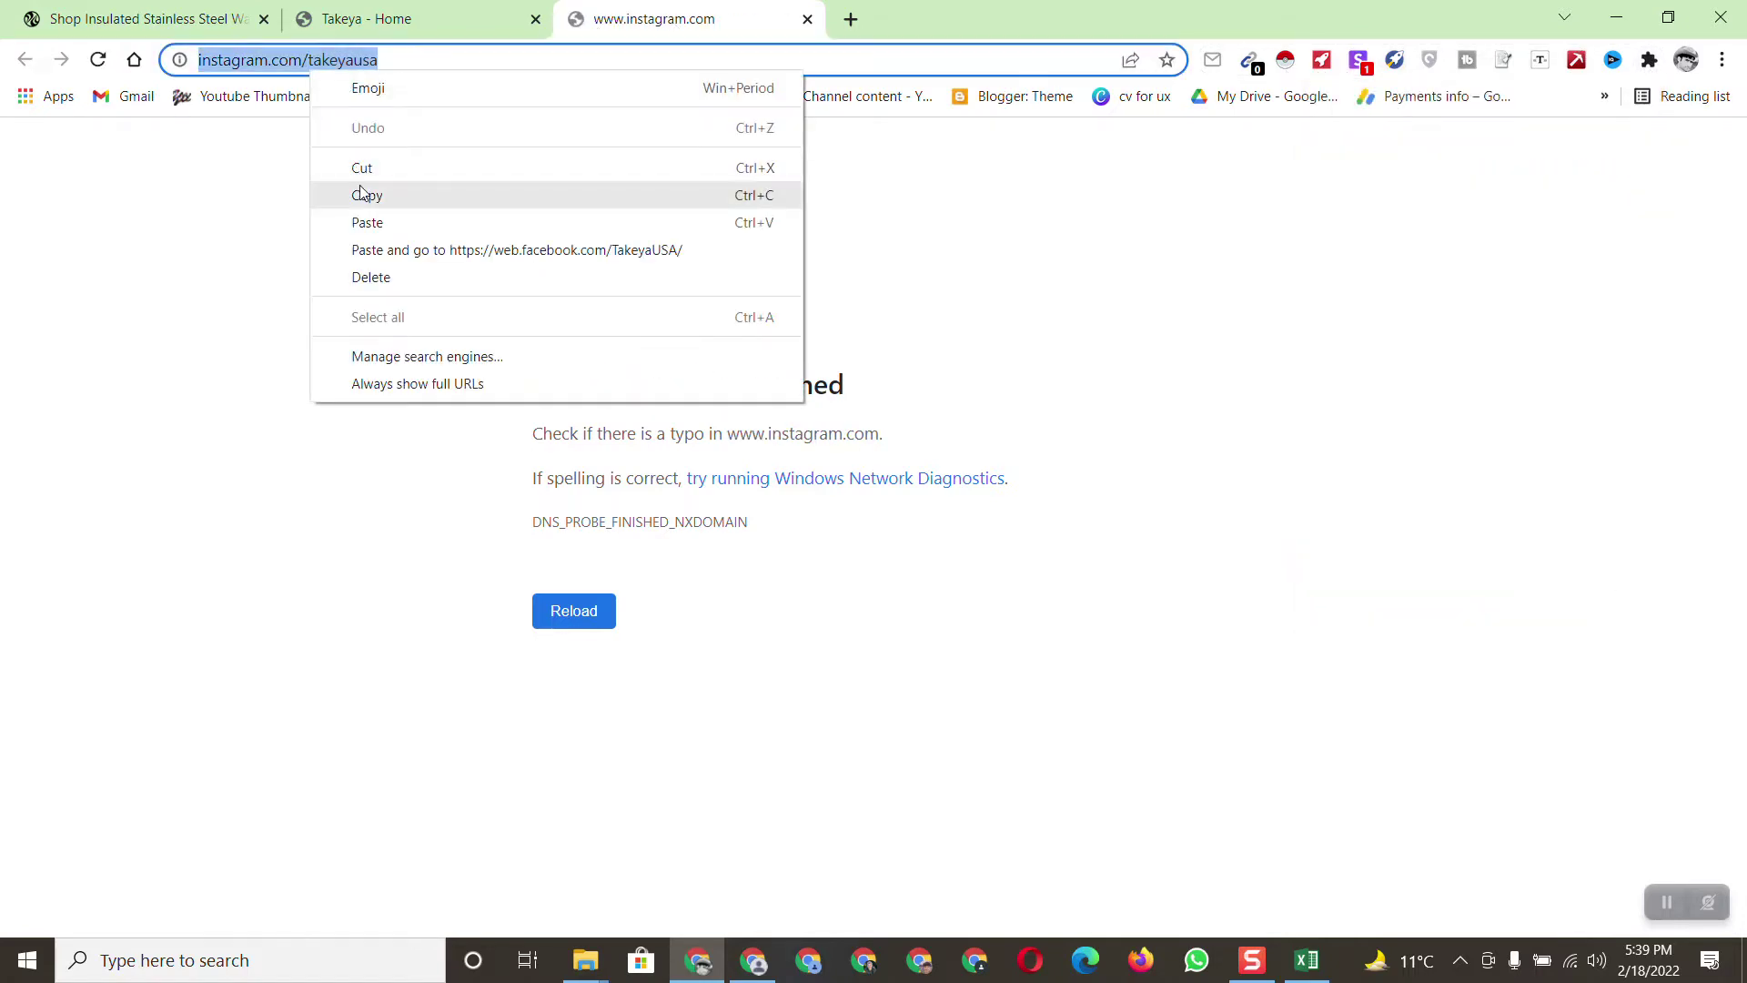
click(362, 193)
click(767, 973)
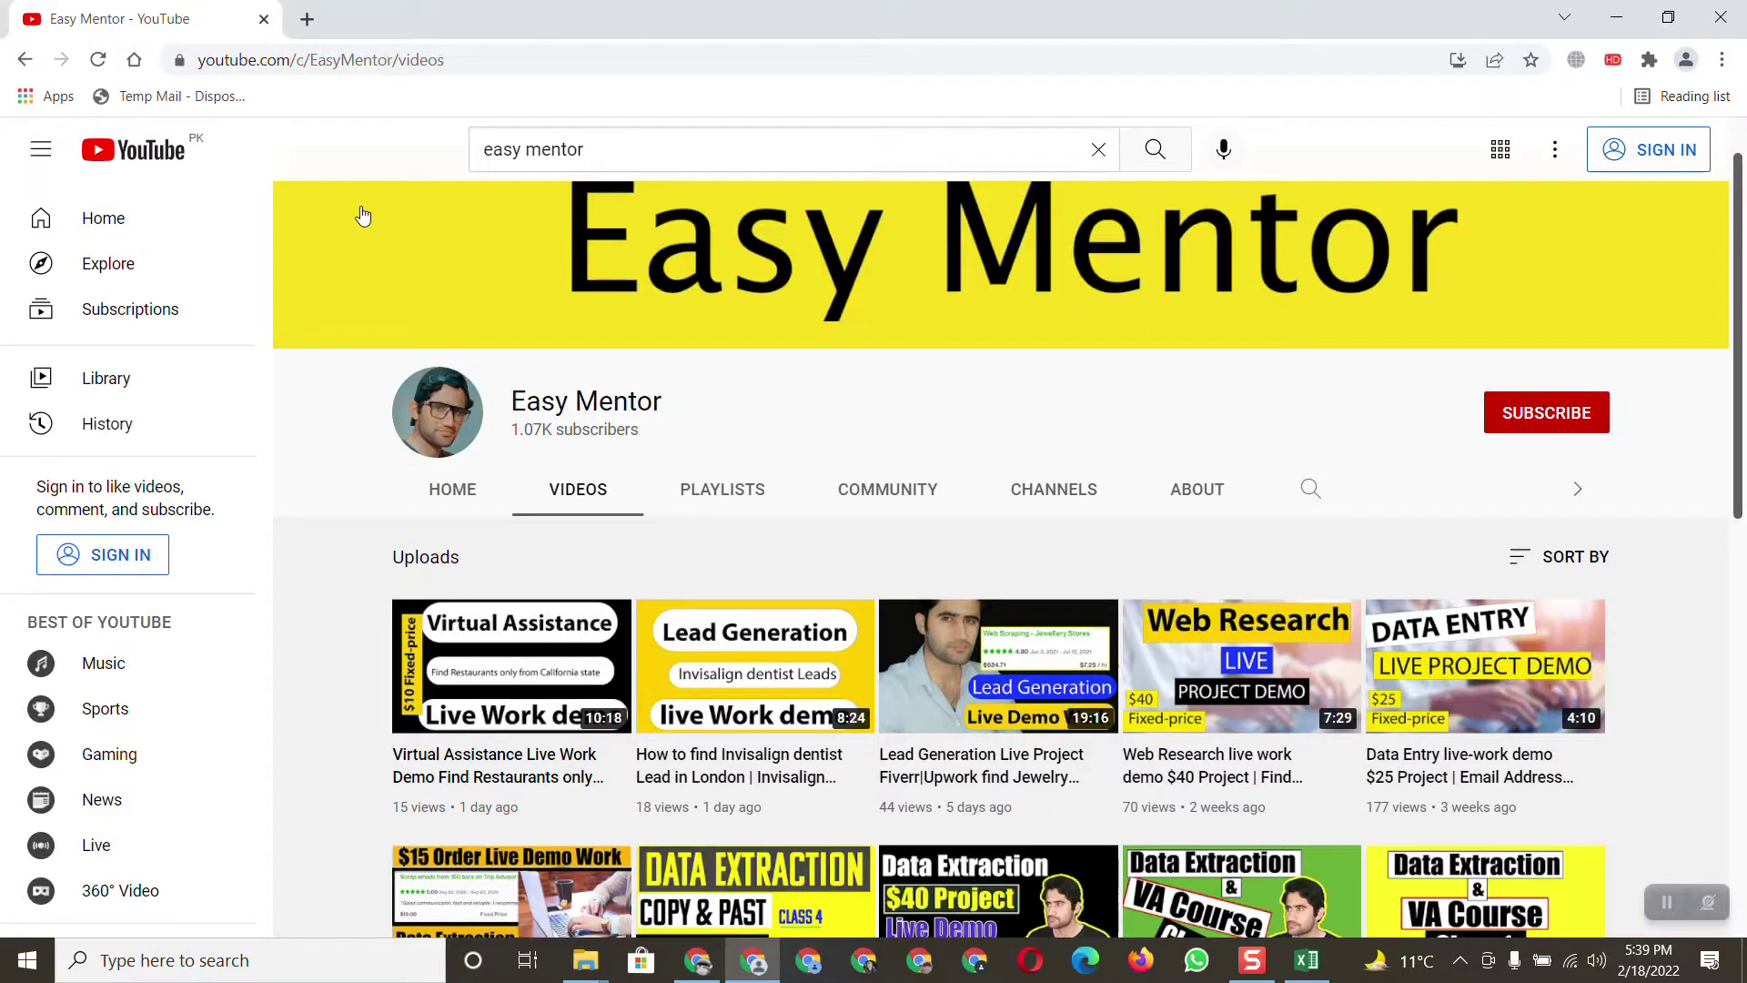
click(306, 19)
right_click(329, 60)
click(413, 235)
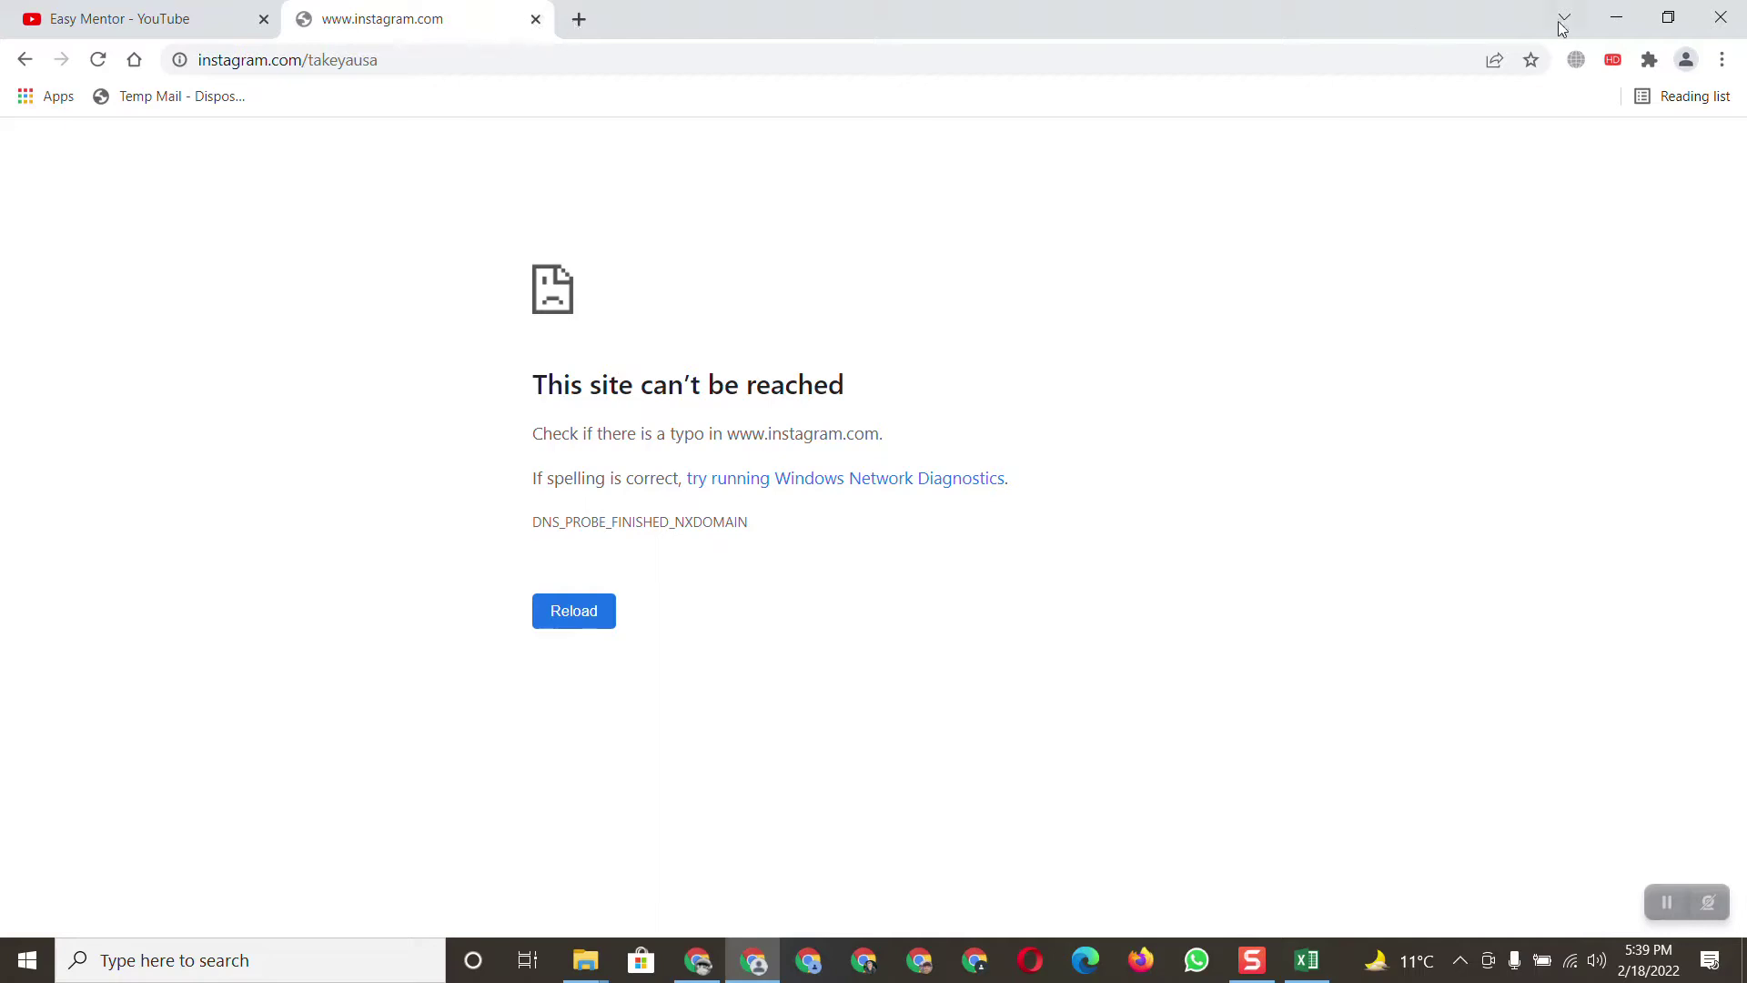
Turn on the Browsec VPN, reload the takeyausa Instagram page and copy its address
click(1576, 61)
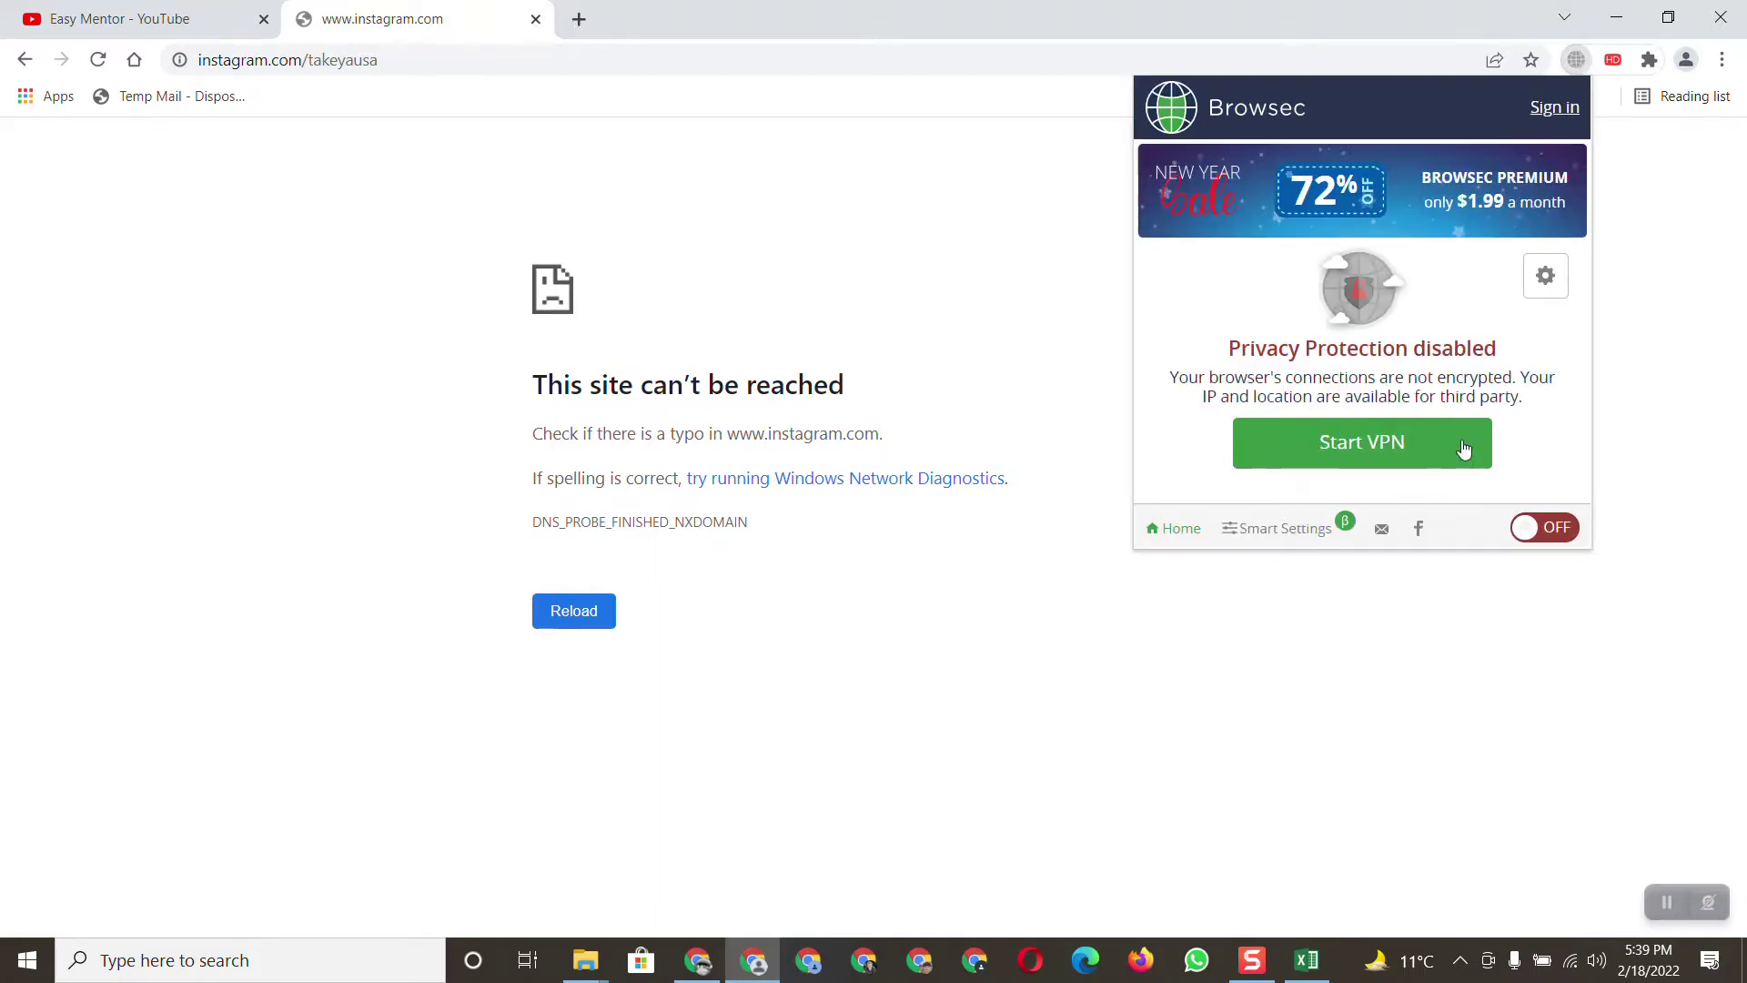
click(1556, 535)
click(1219, 716)
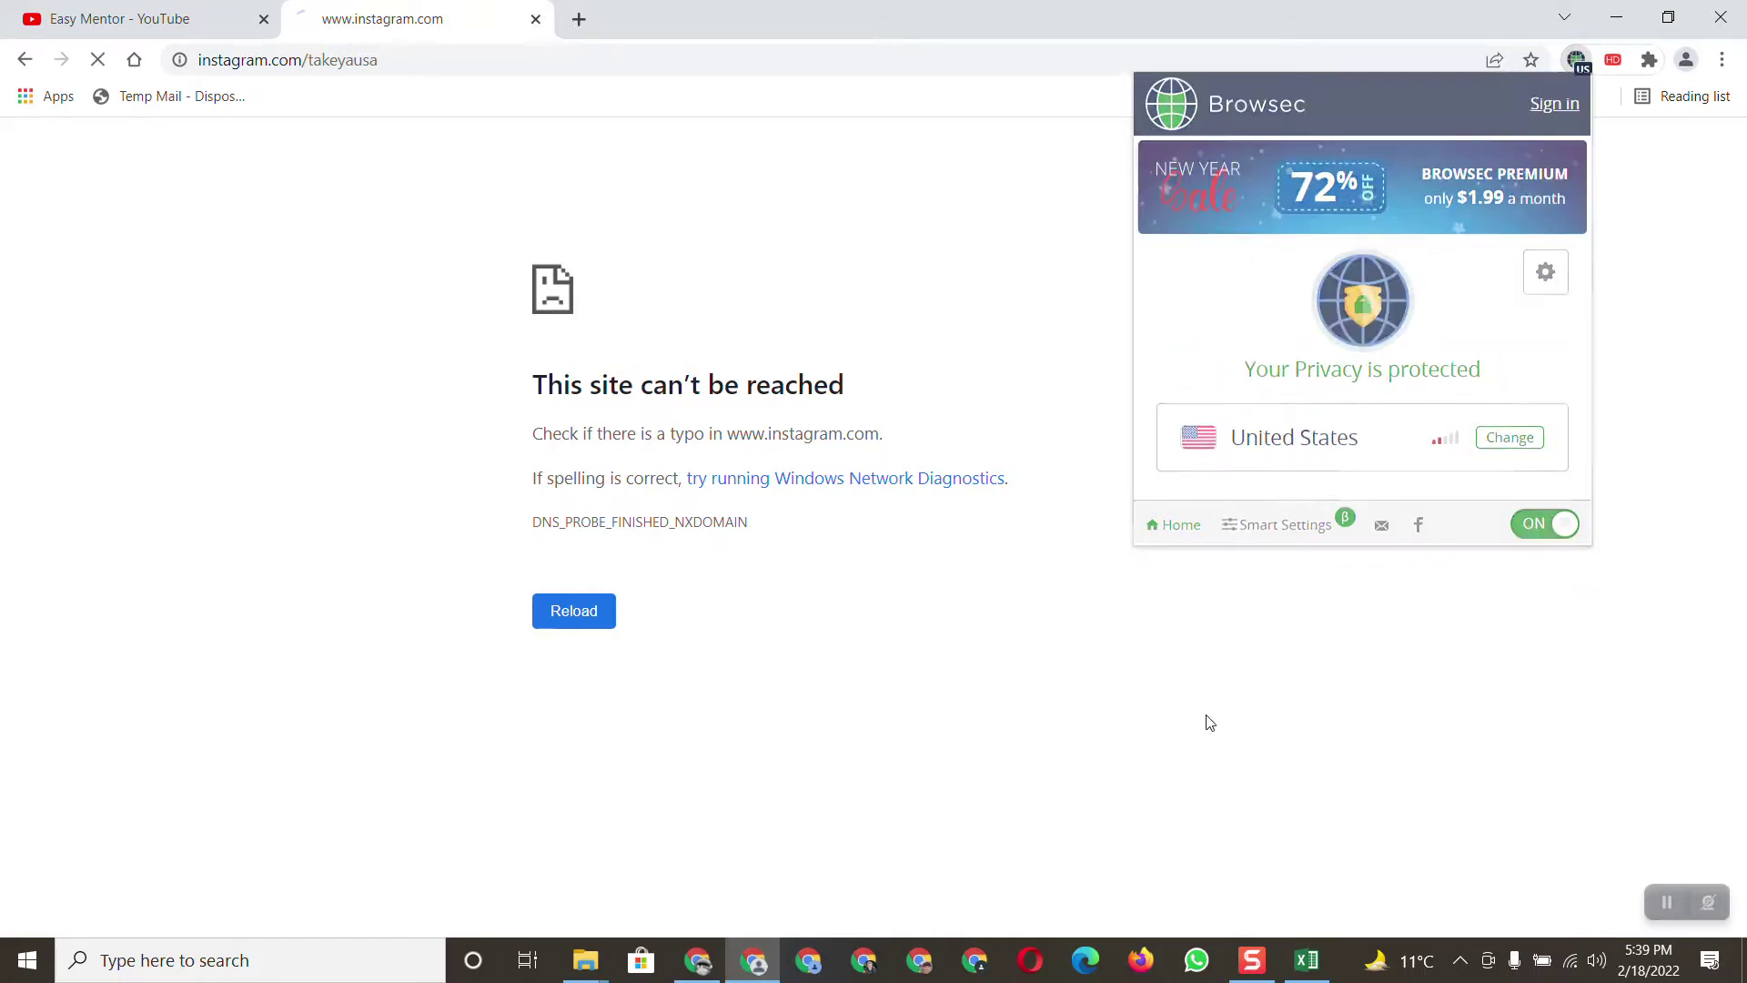
click(97, 59)
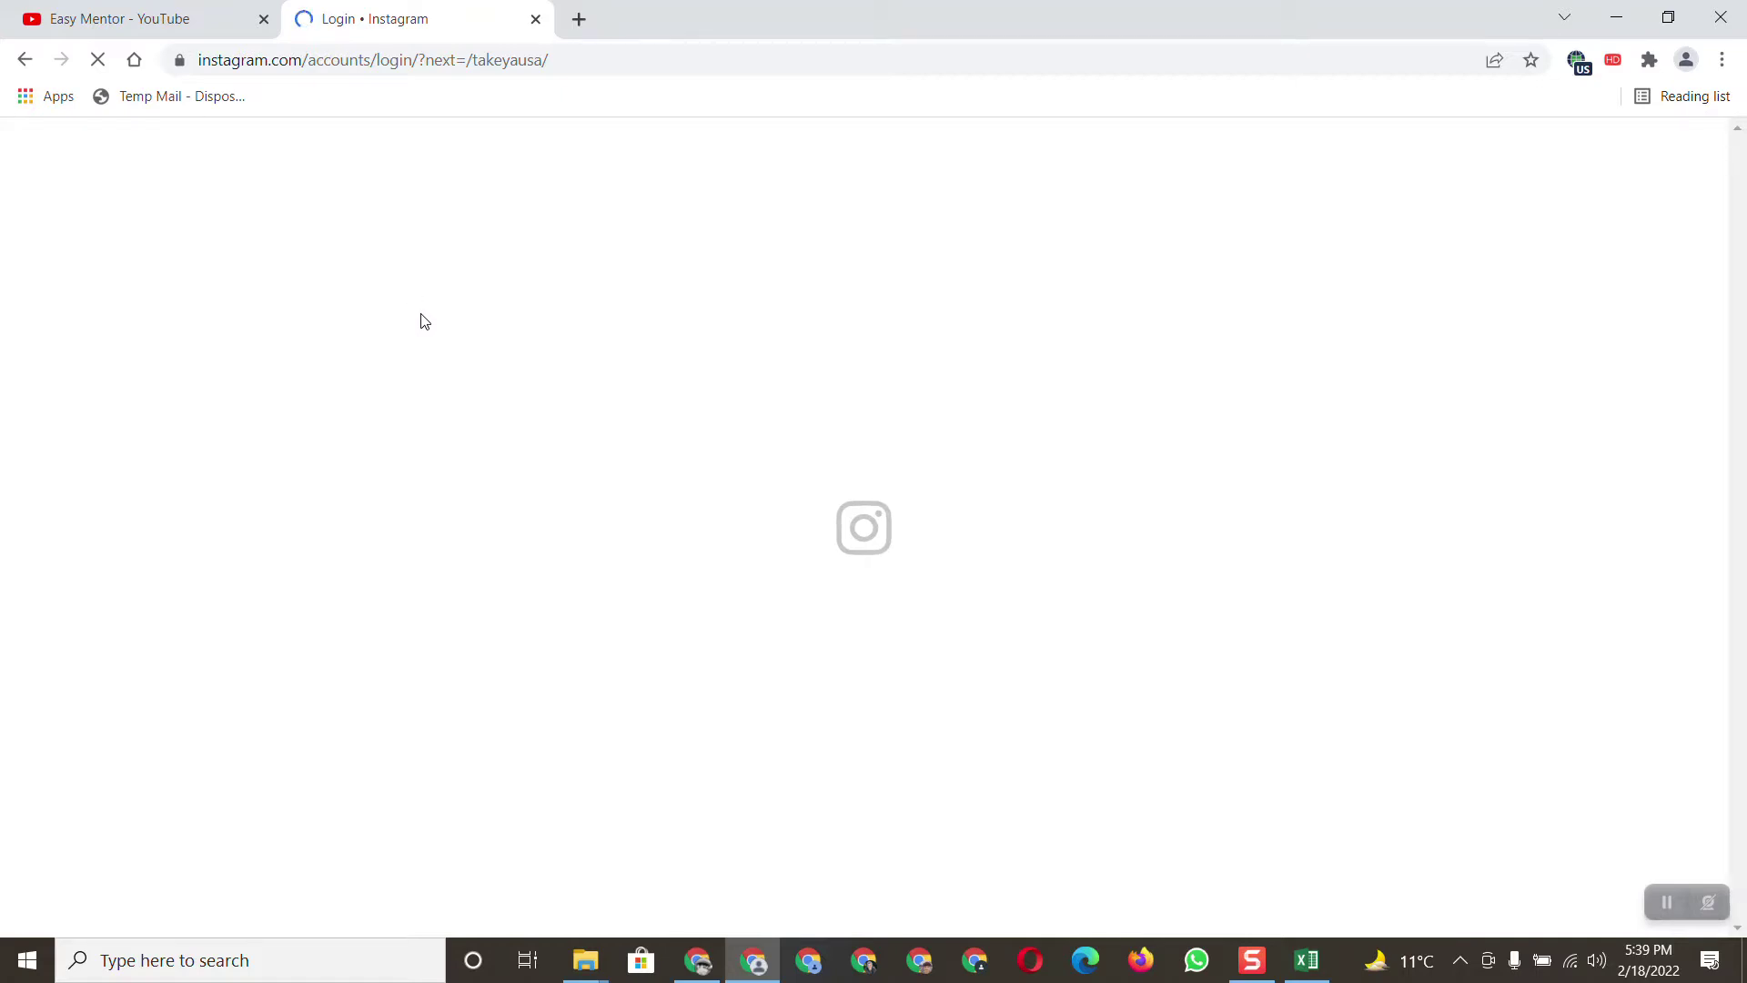
click(350, 60)
key(ctrl+c)
right_click(351, 69)
click(400, 190)
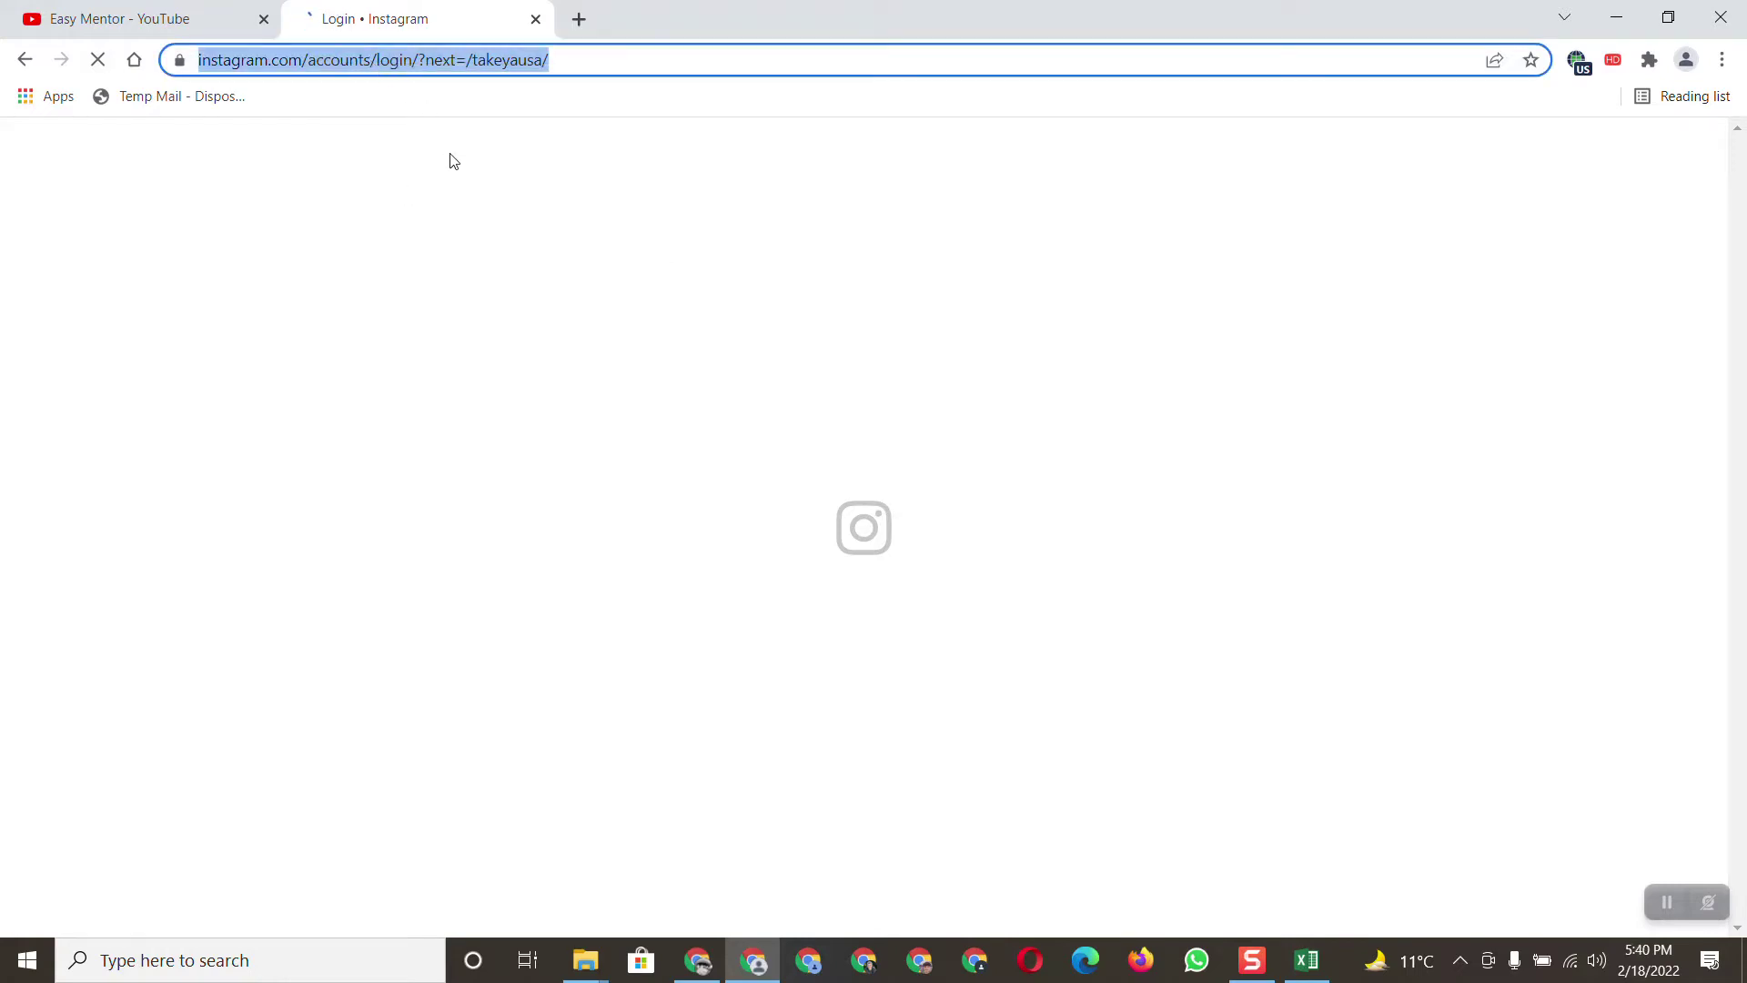
click(1307, 960)
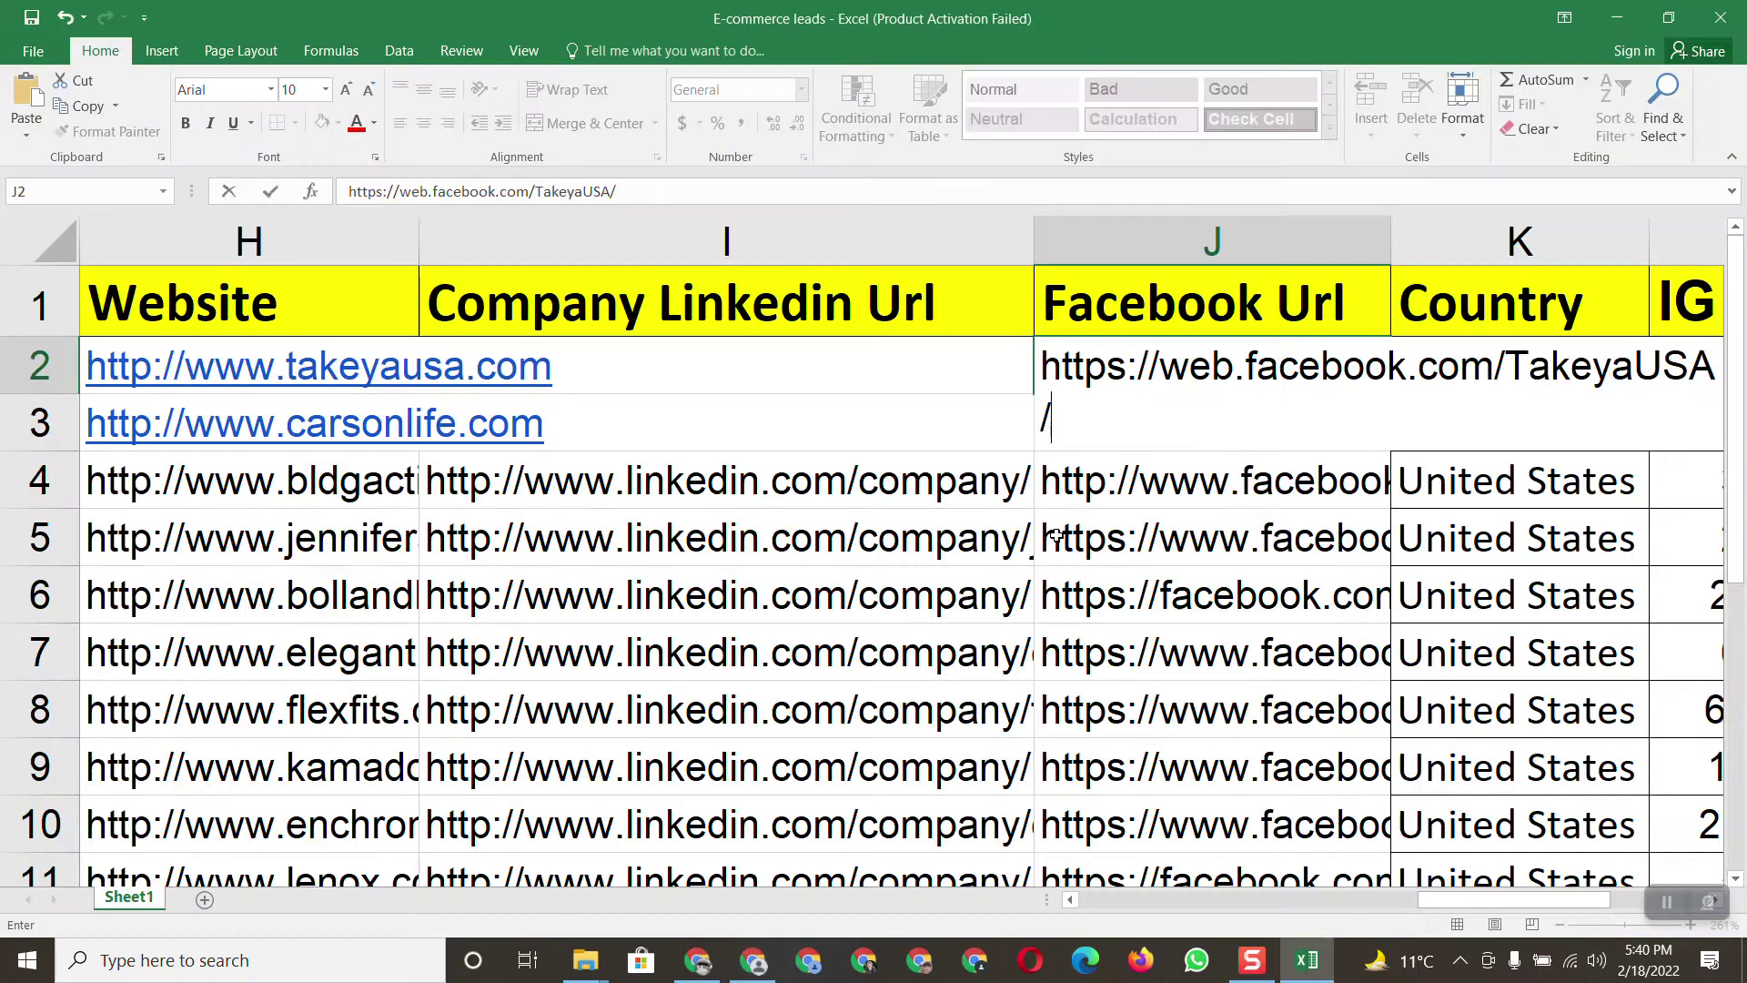
Commit J2 and paste the Instagram login address into the Instagram LINK cell M2
drag(1427, 903, 1468, 555)
click(1559, 369)
right_click(1560, 369)
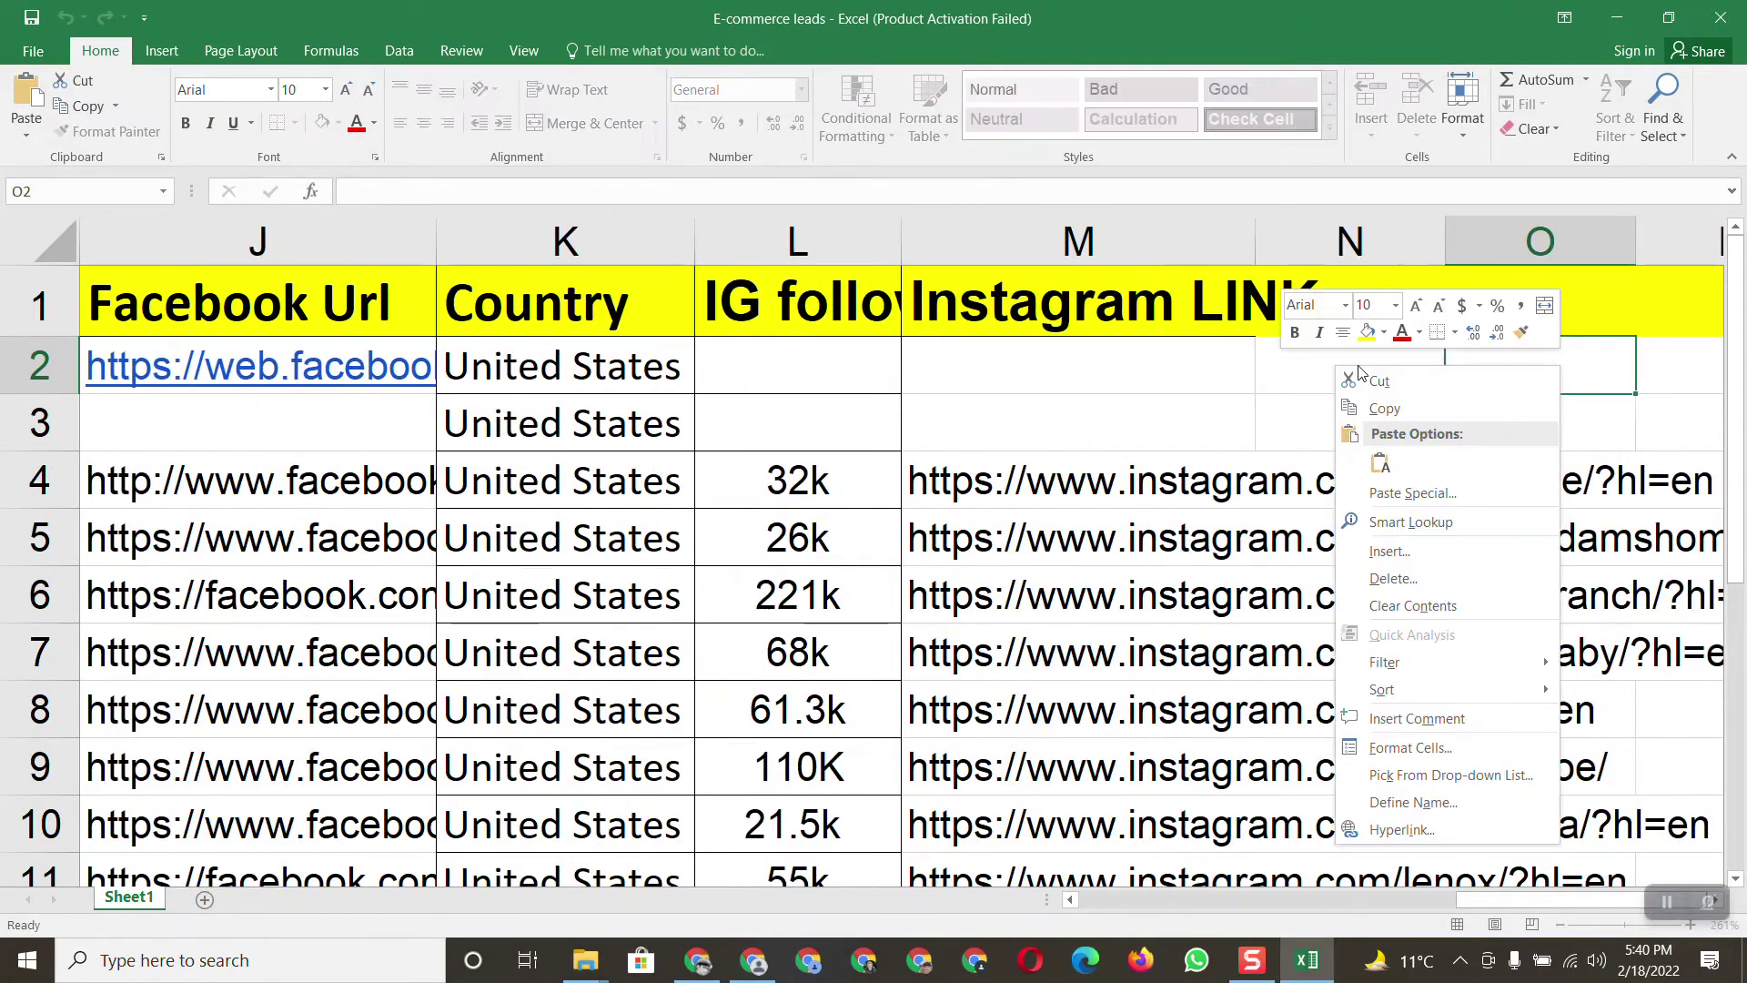
click(1083, 377)
right_click(1081, 367)
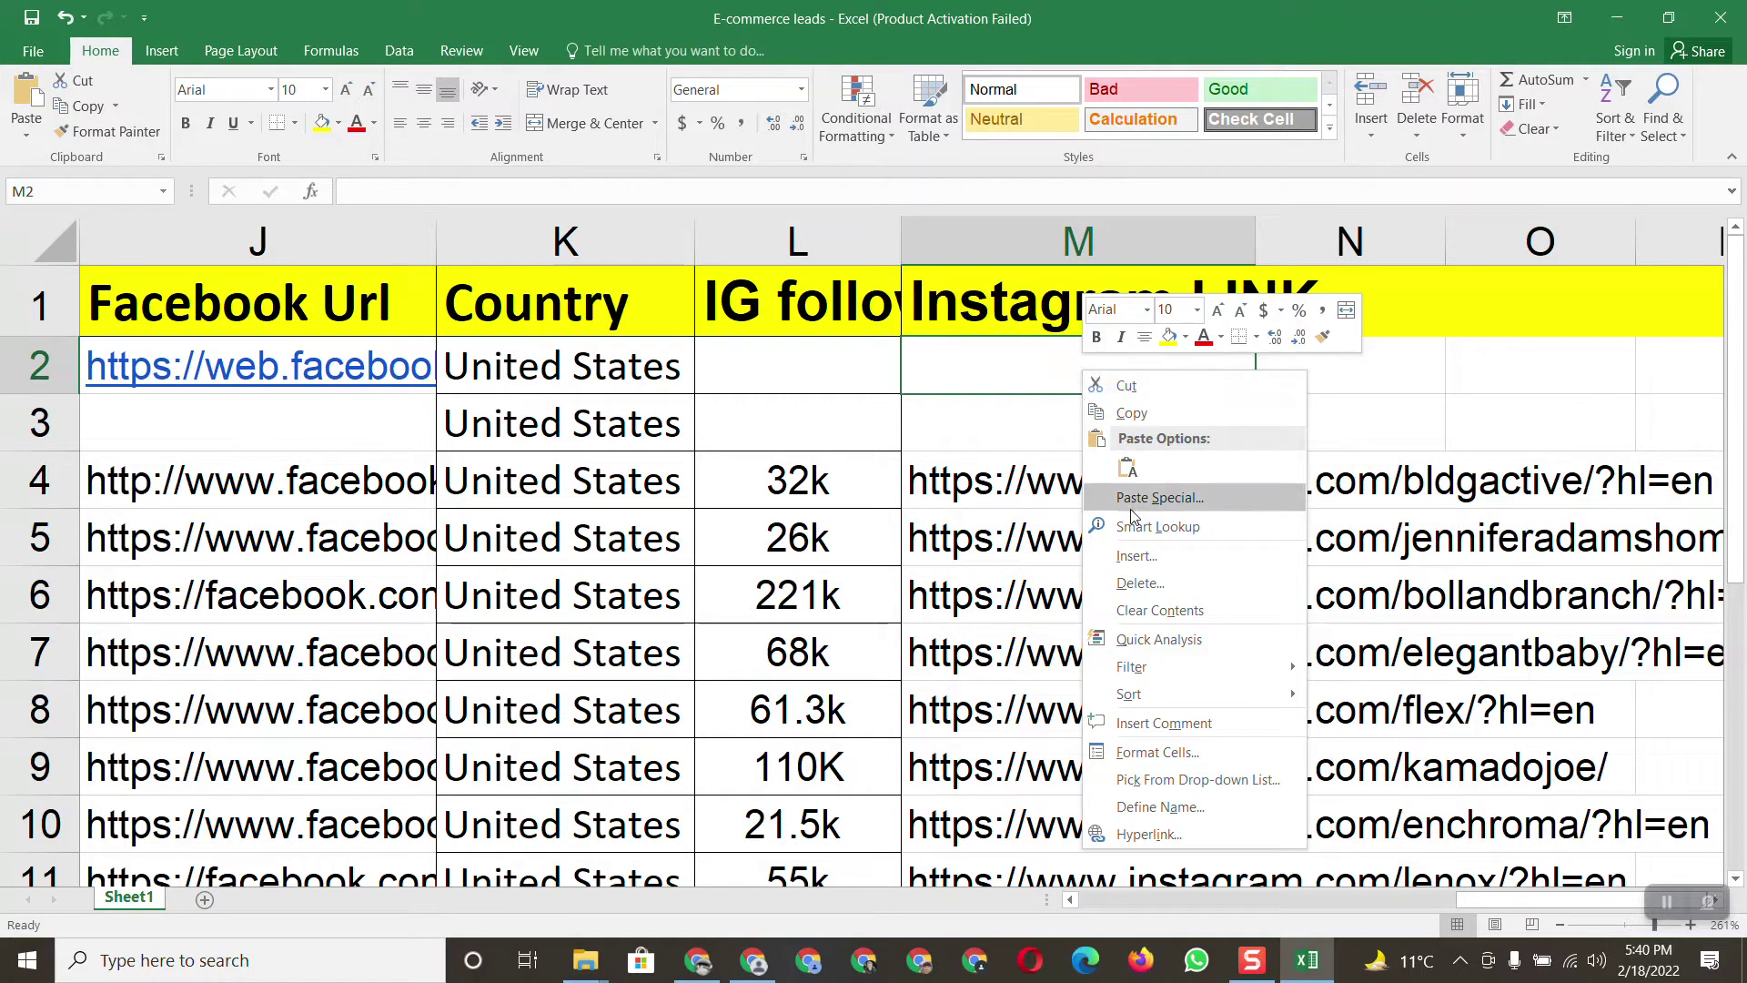
click(941, 376)
right_click(938, 369)
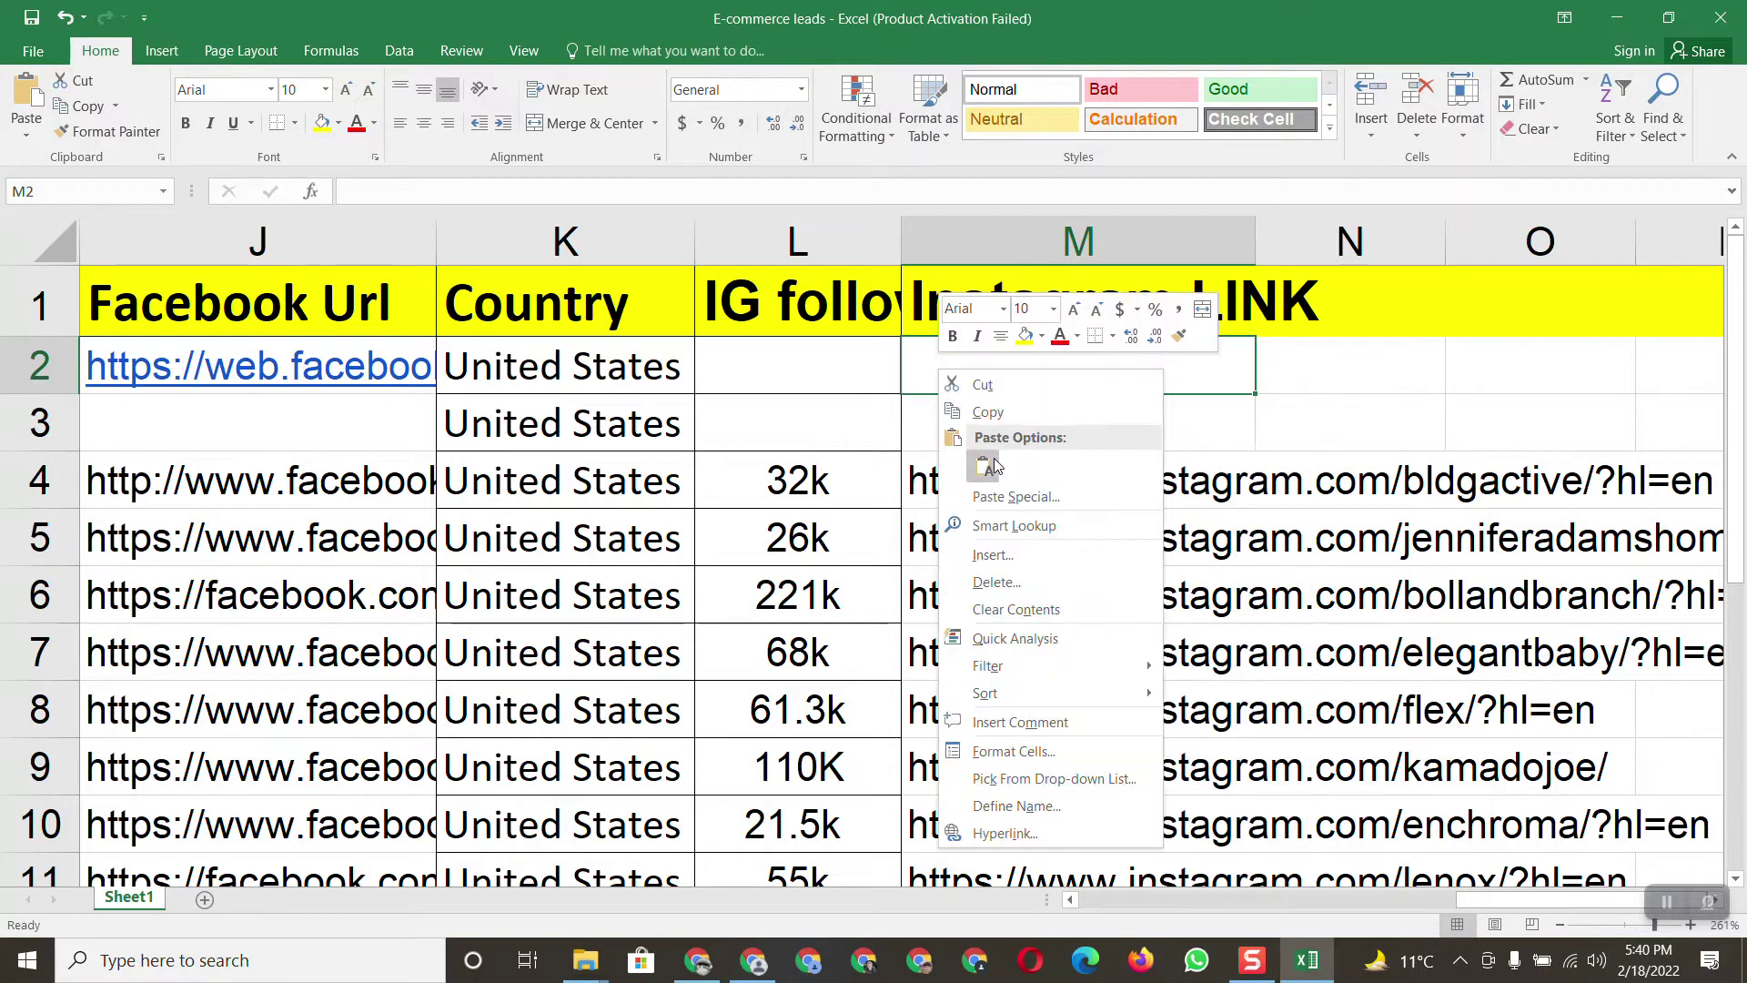
click(989, 469)
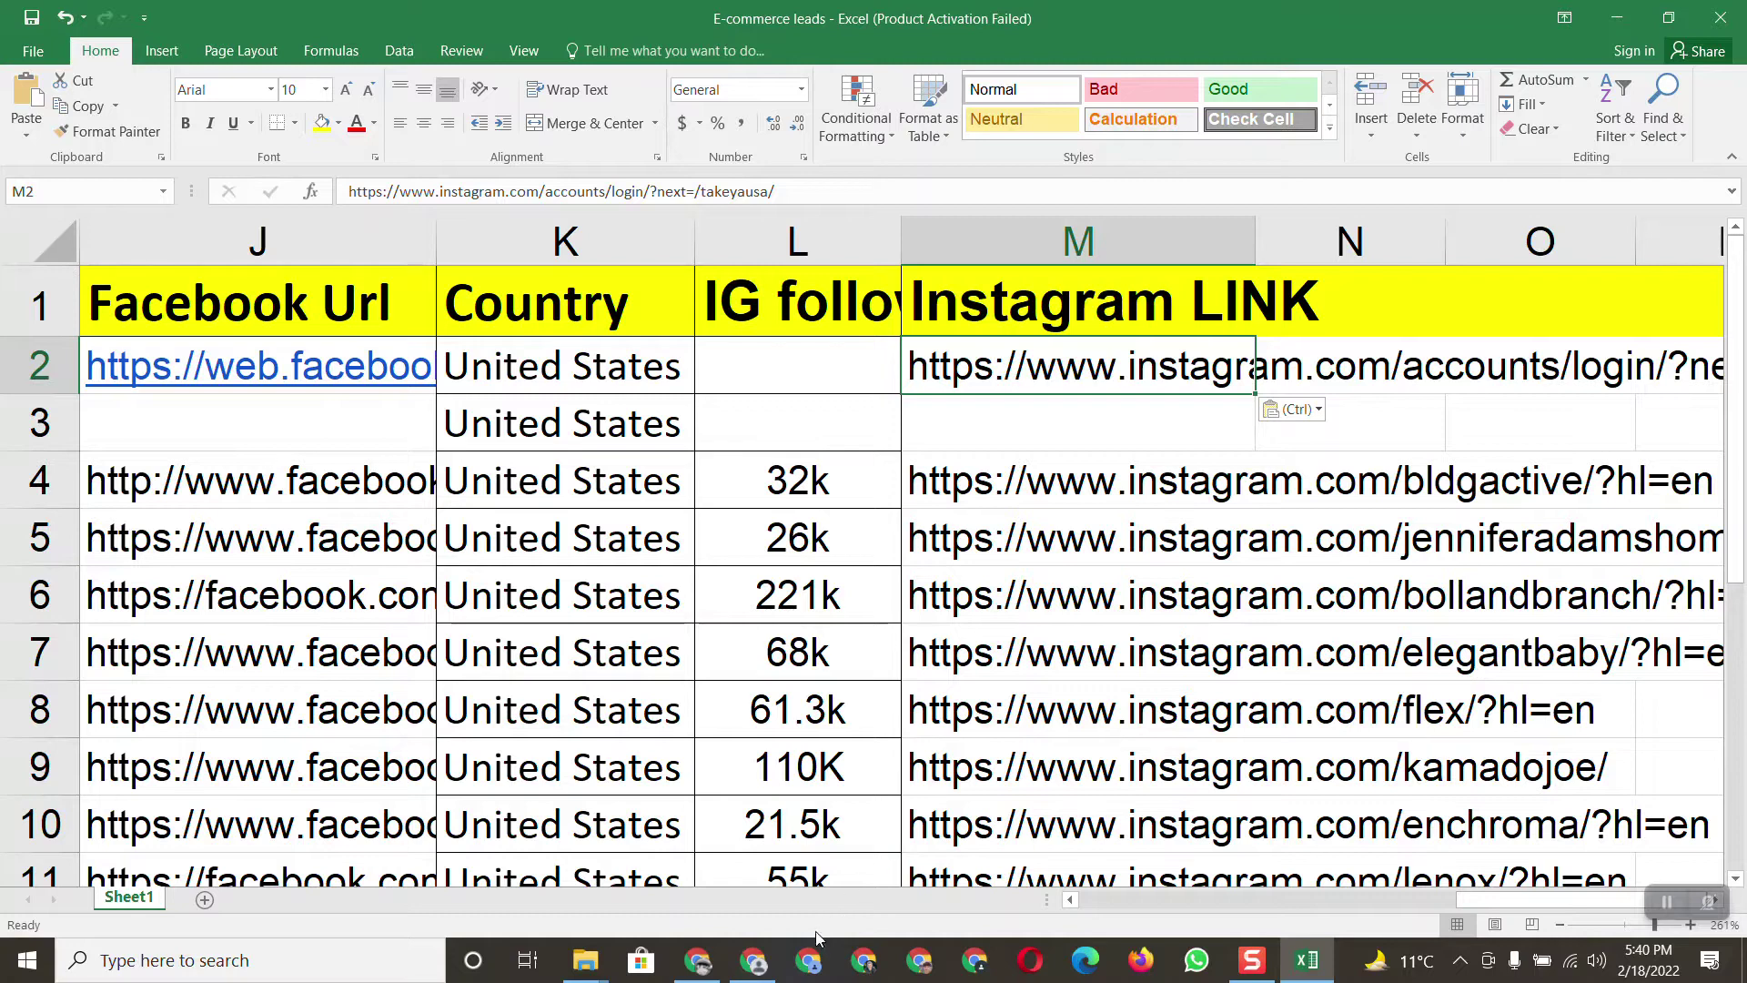
click(753, 960)
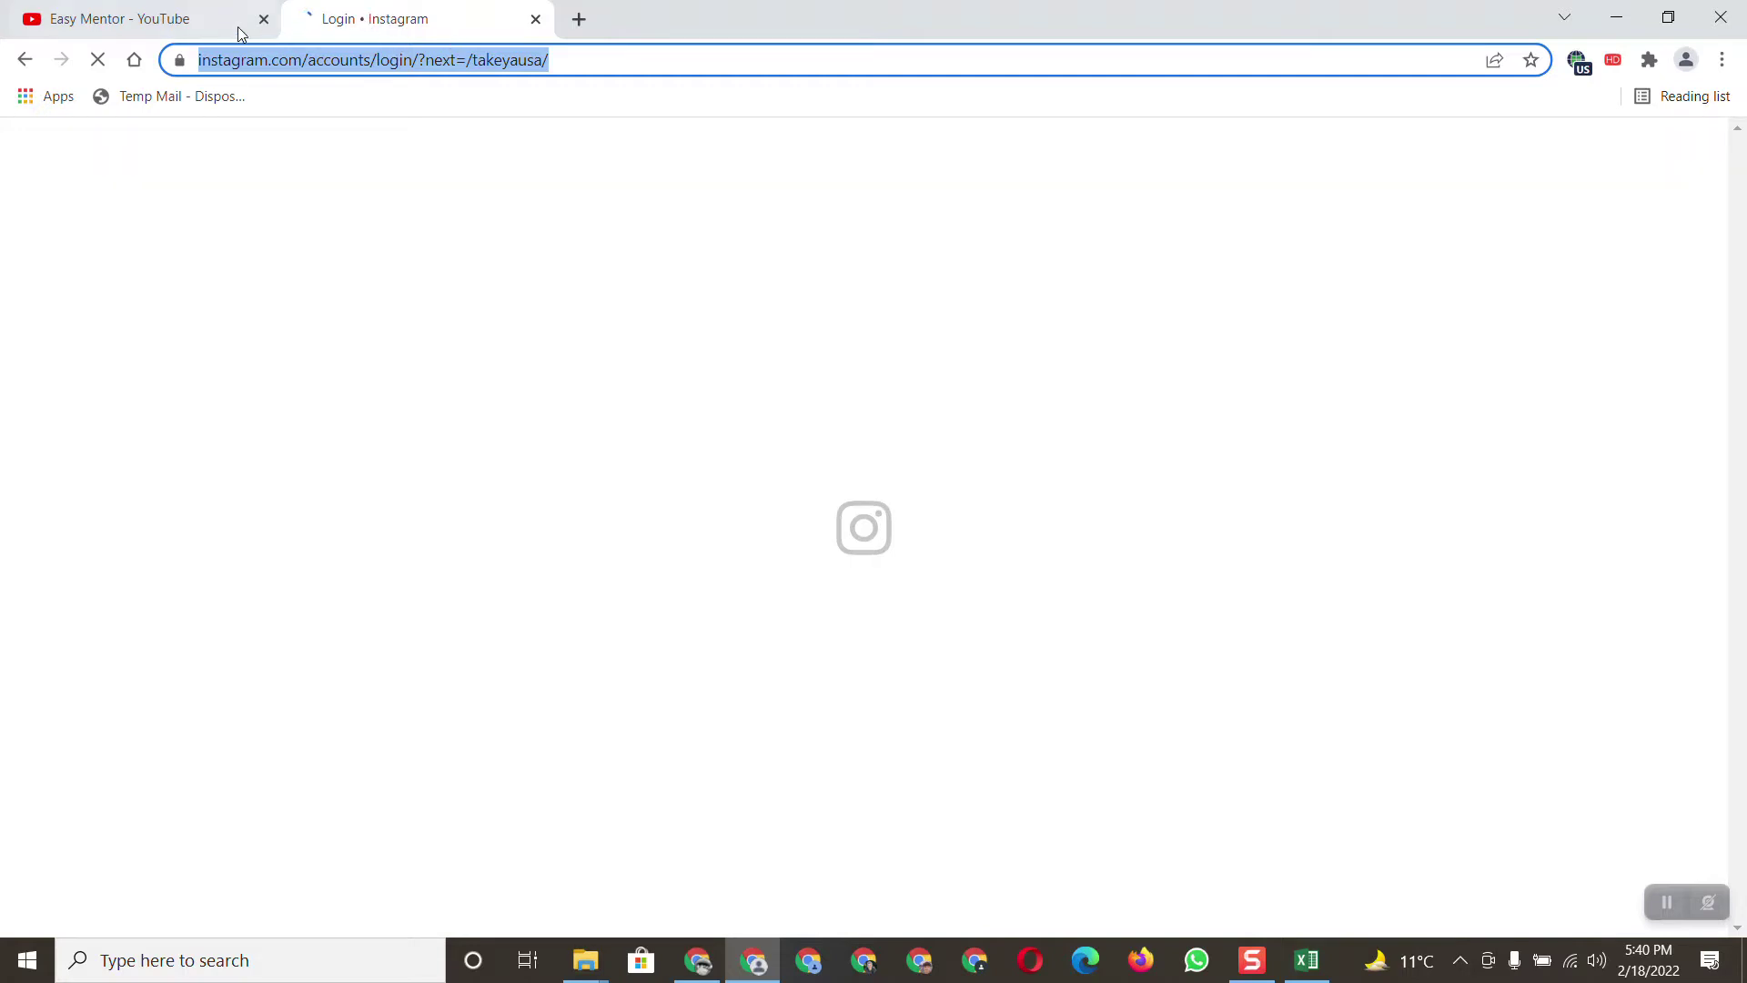
Close the leftover Takeya Instagram and Facebook tabs and go back to the New Tab page
click(698, 960)
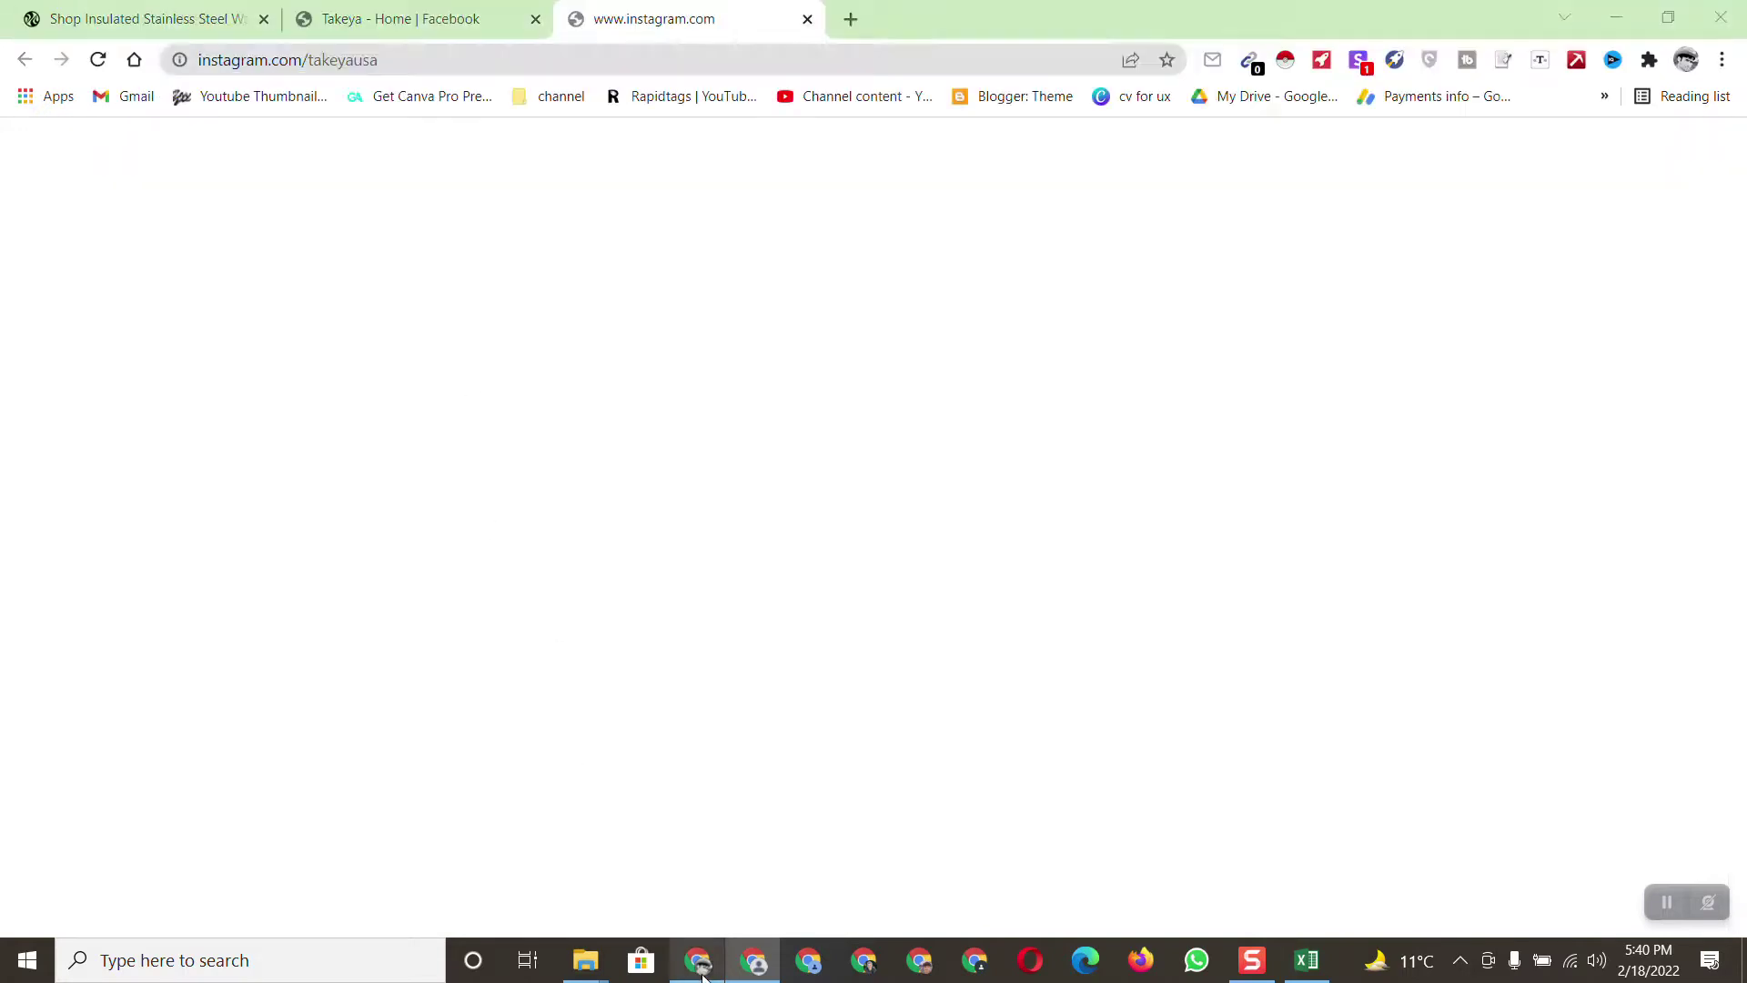
click(807, 19)
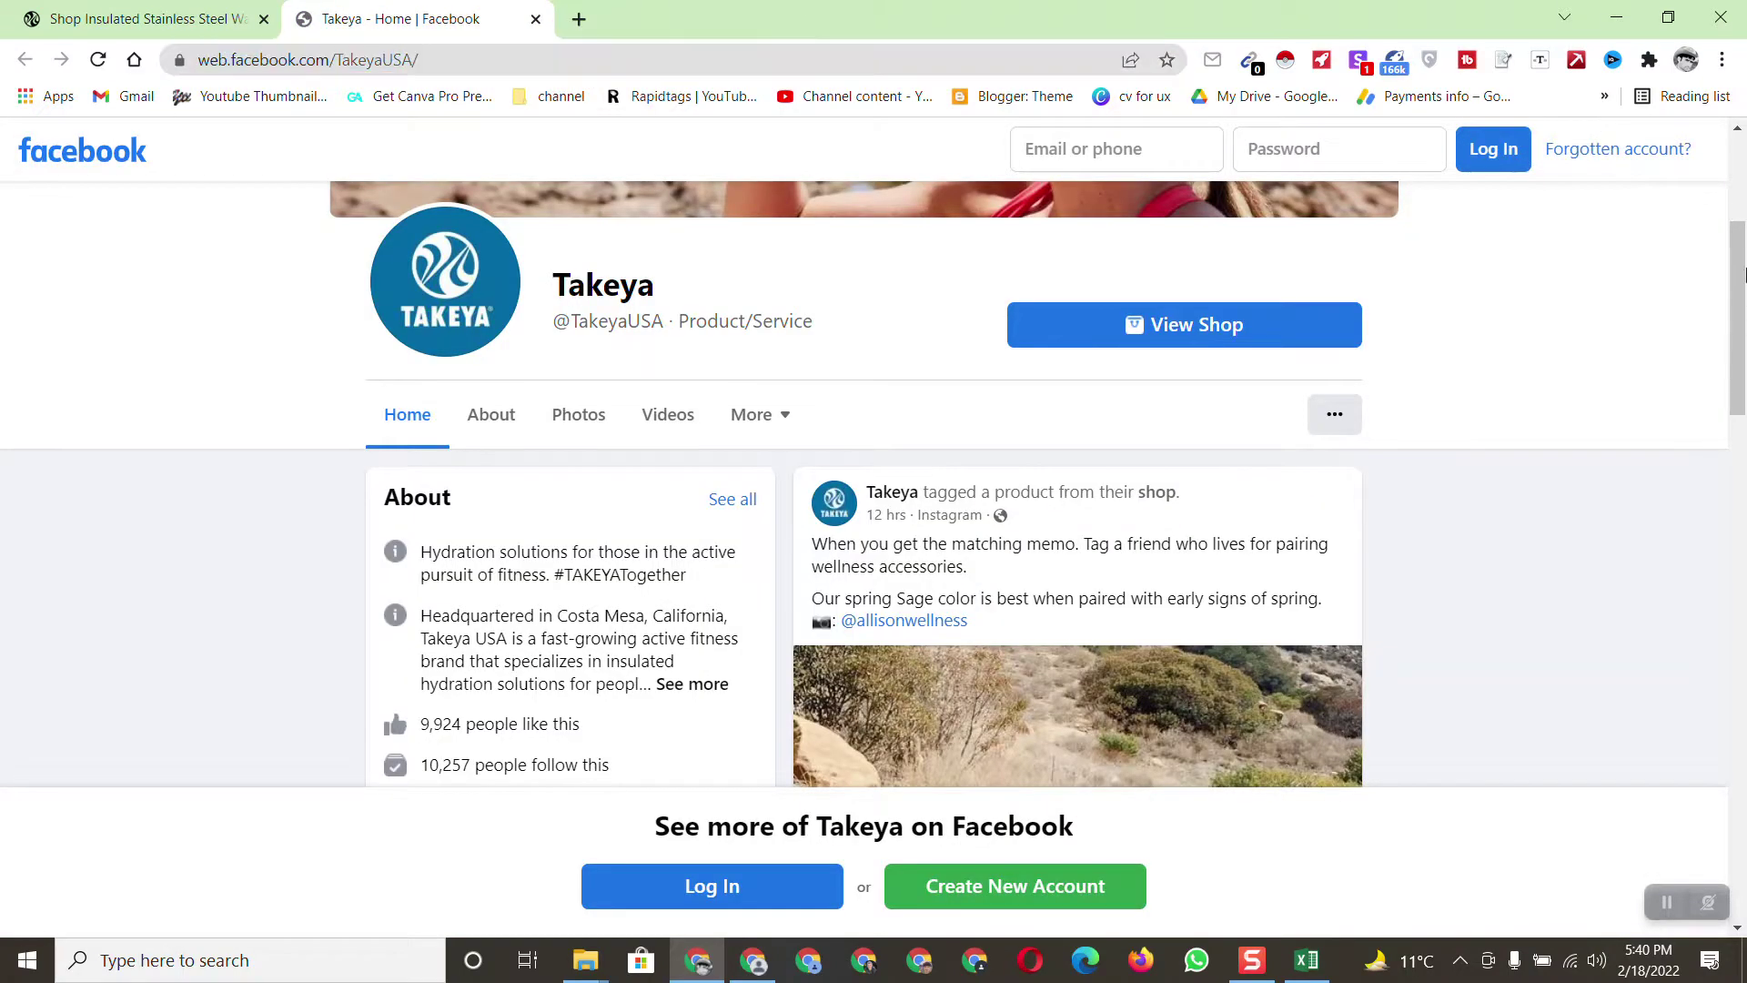
scroll(1729, 344, down, 3)
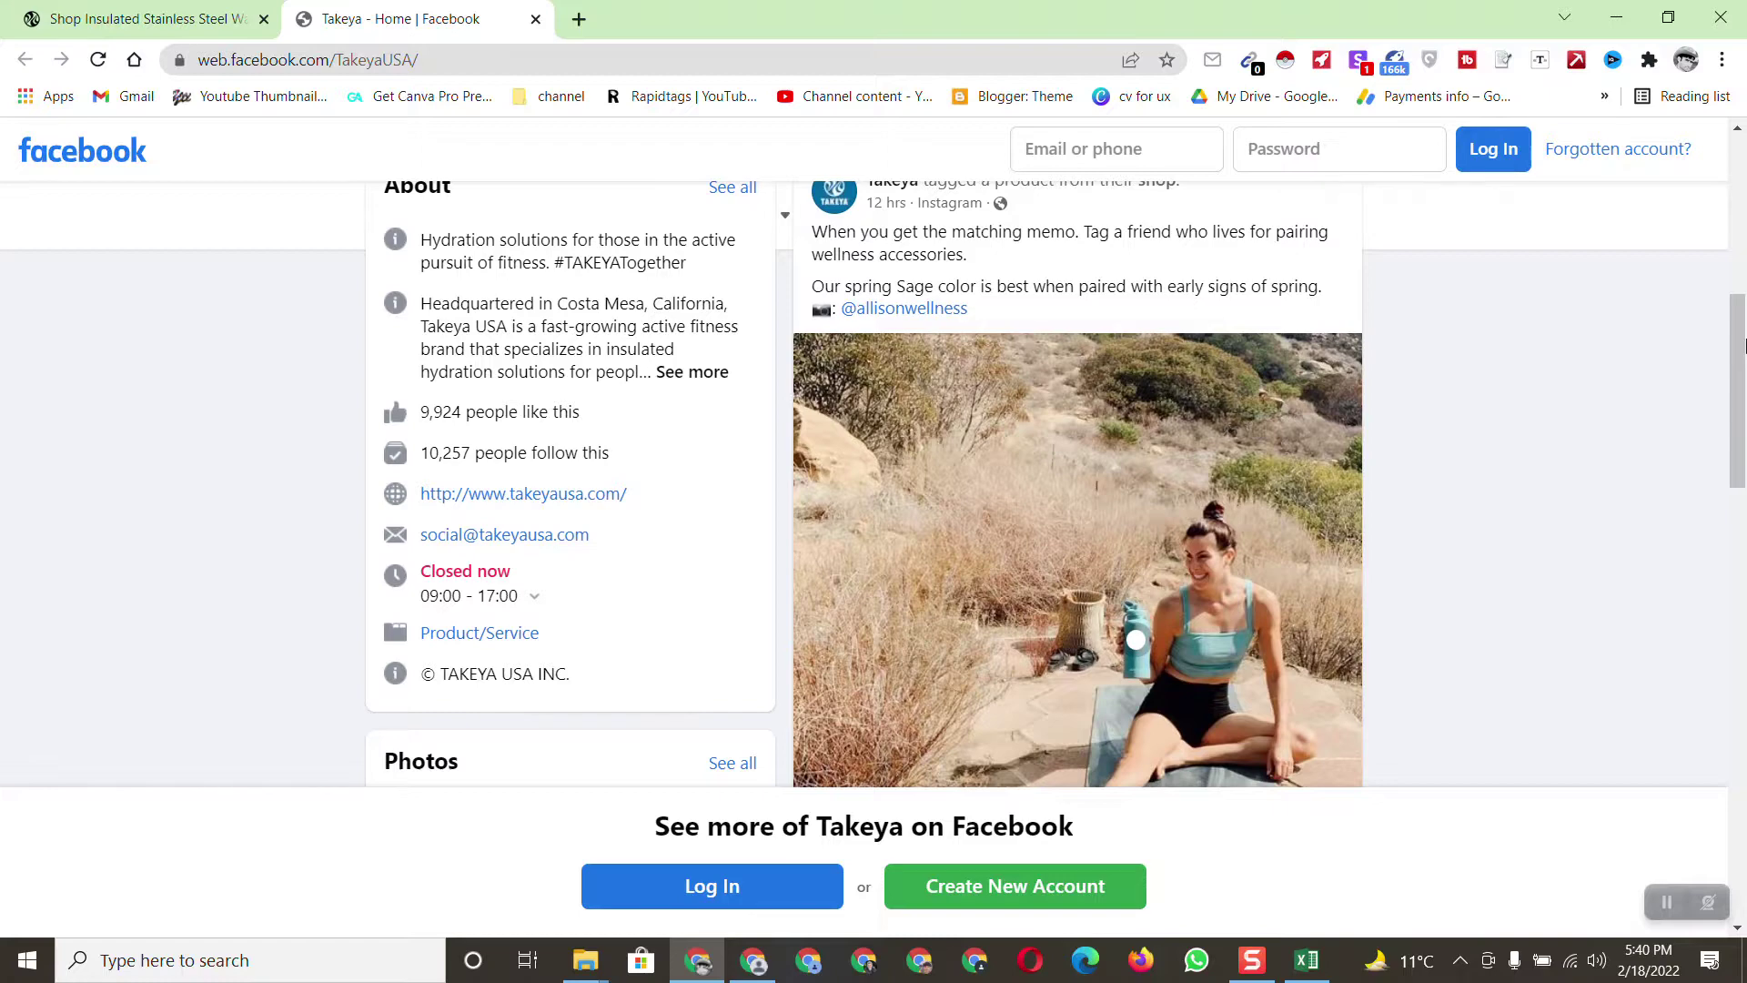
drag(1744, 344, 1745, 391)
drag(1737, 391, 1738, 186)
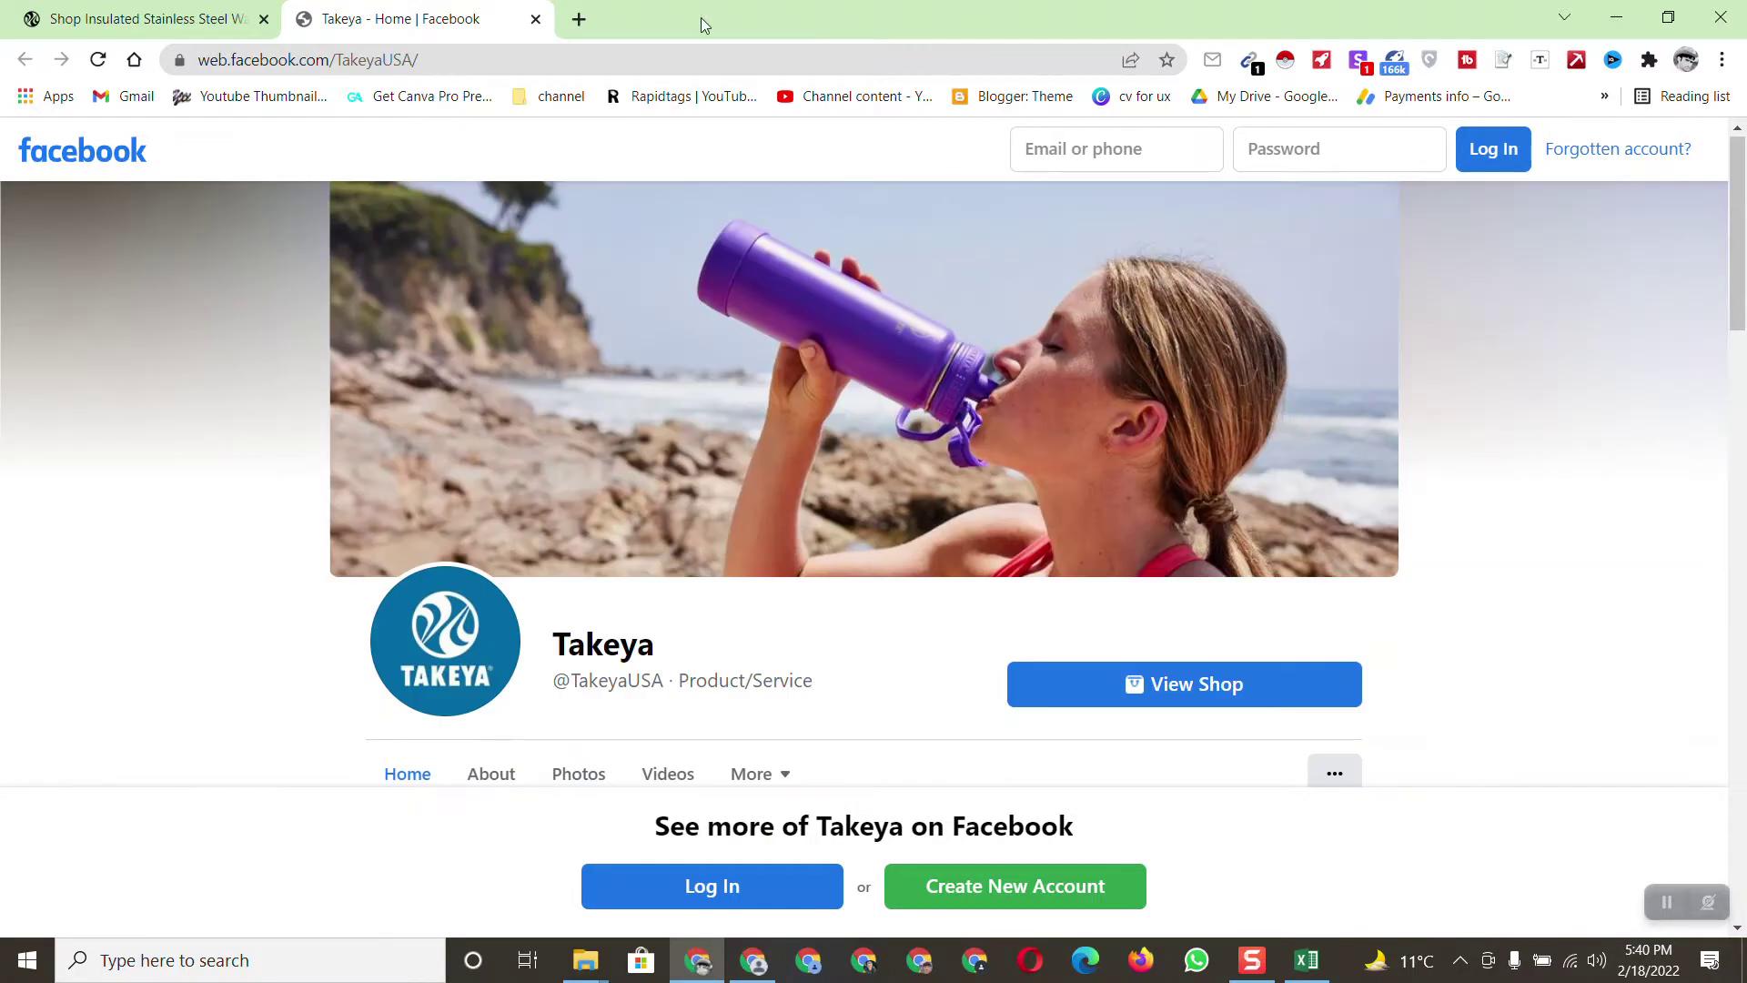
click(536, 19)
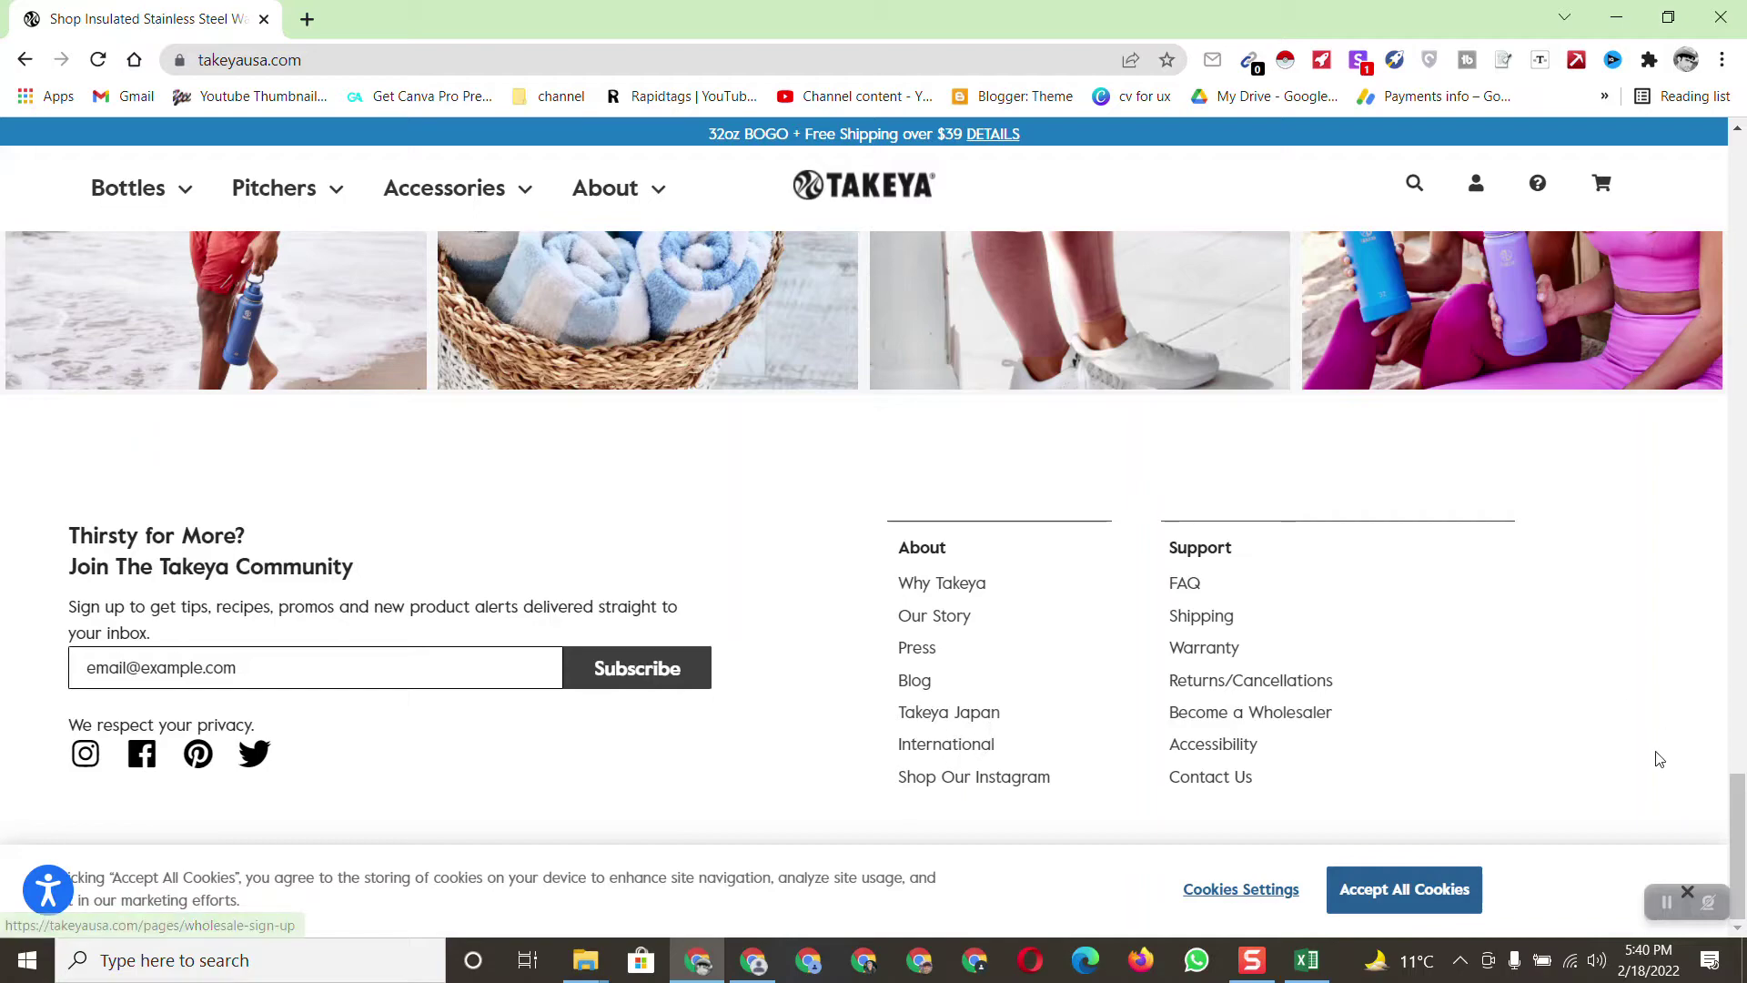
drag(1742, 812, 1692, 17)
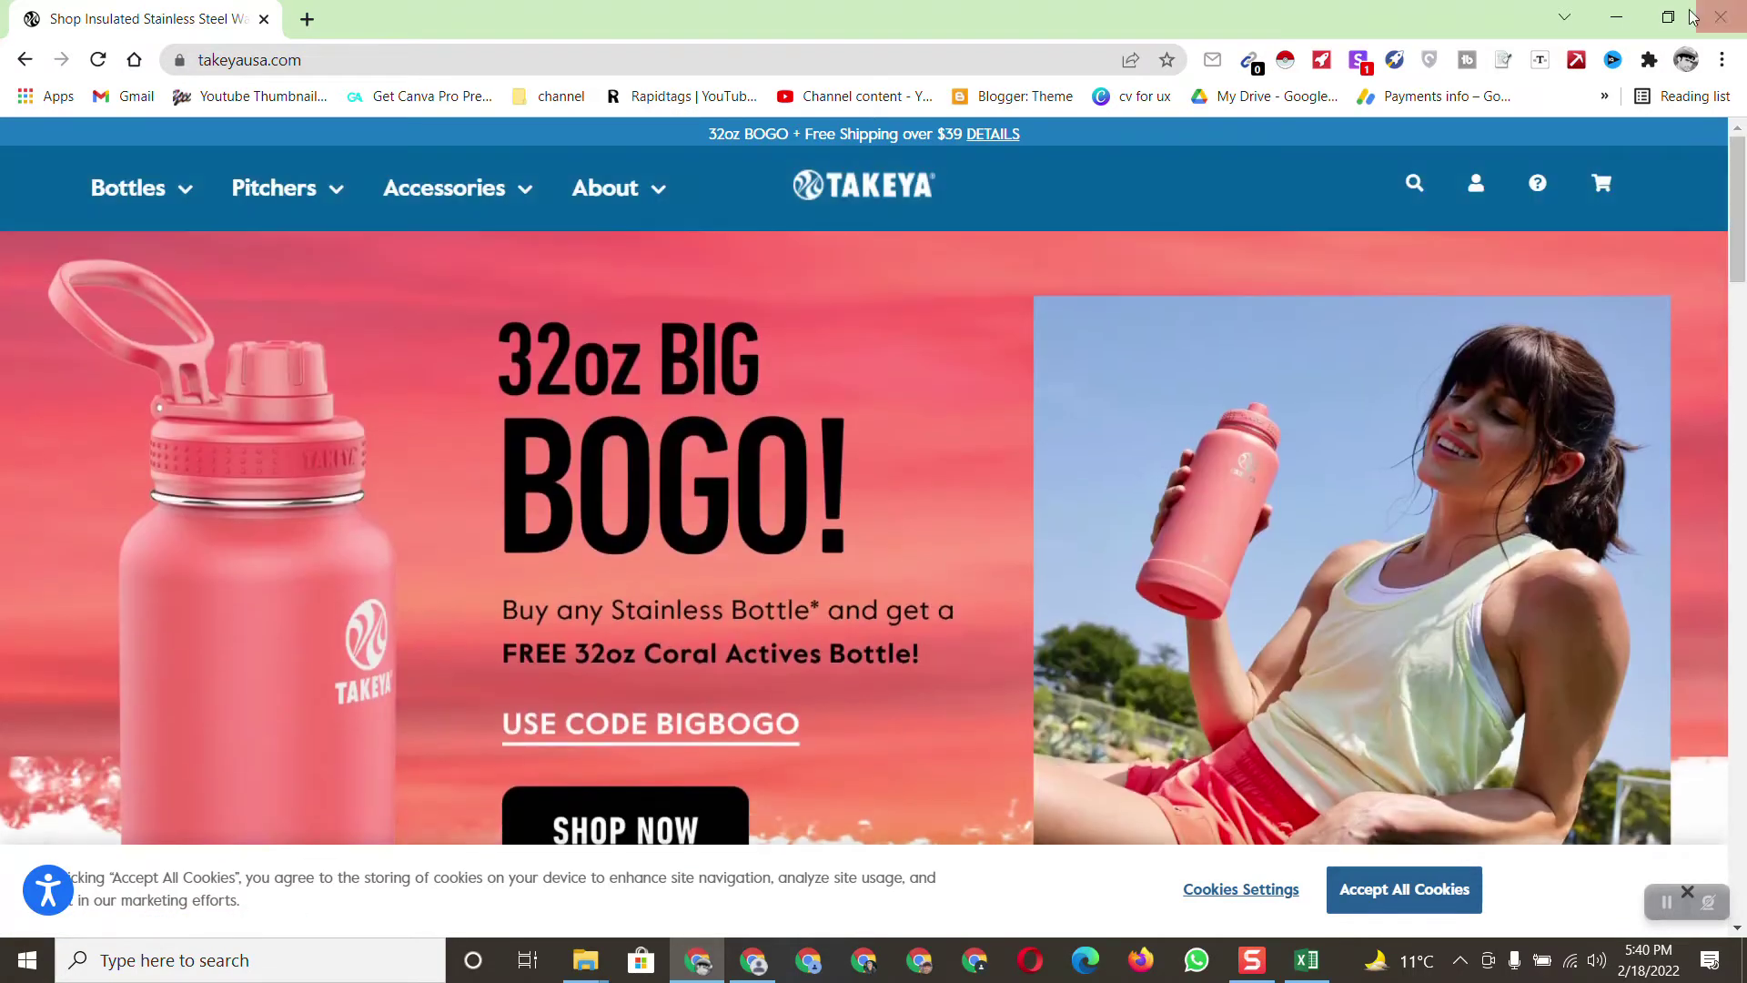
click(23, 61)
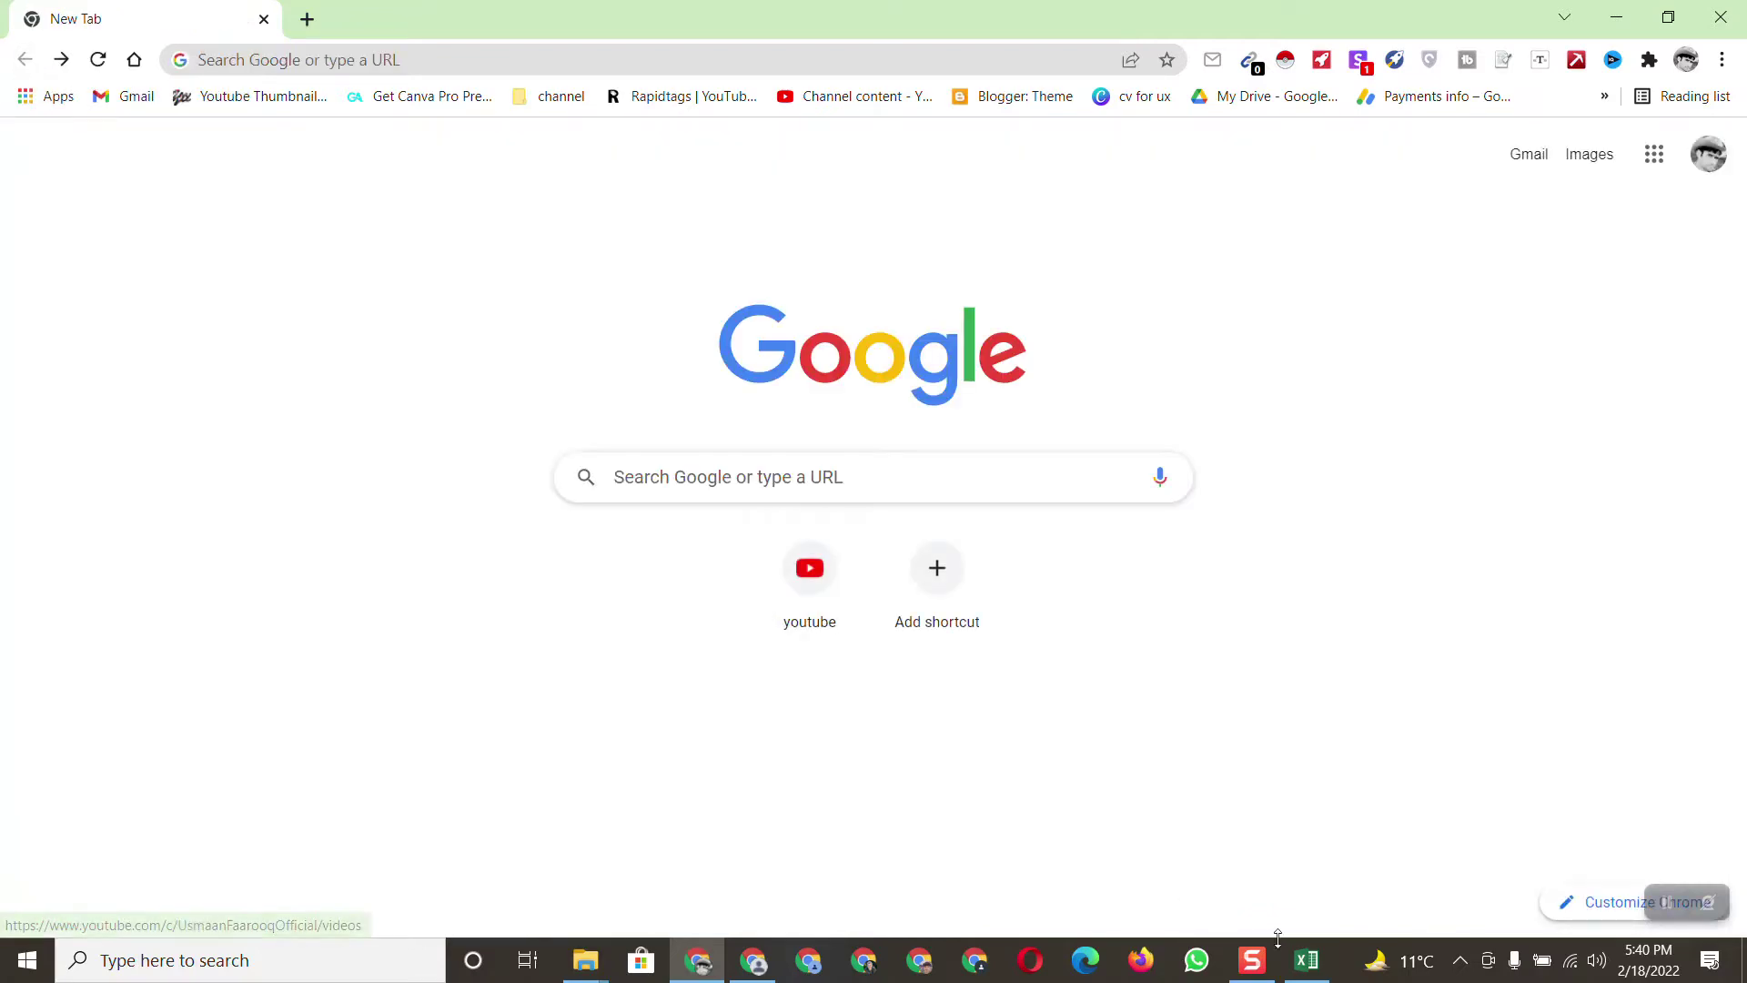
click(1307, 960)
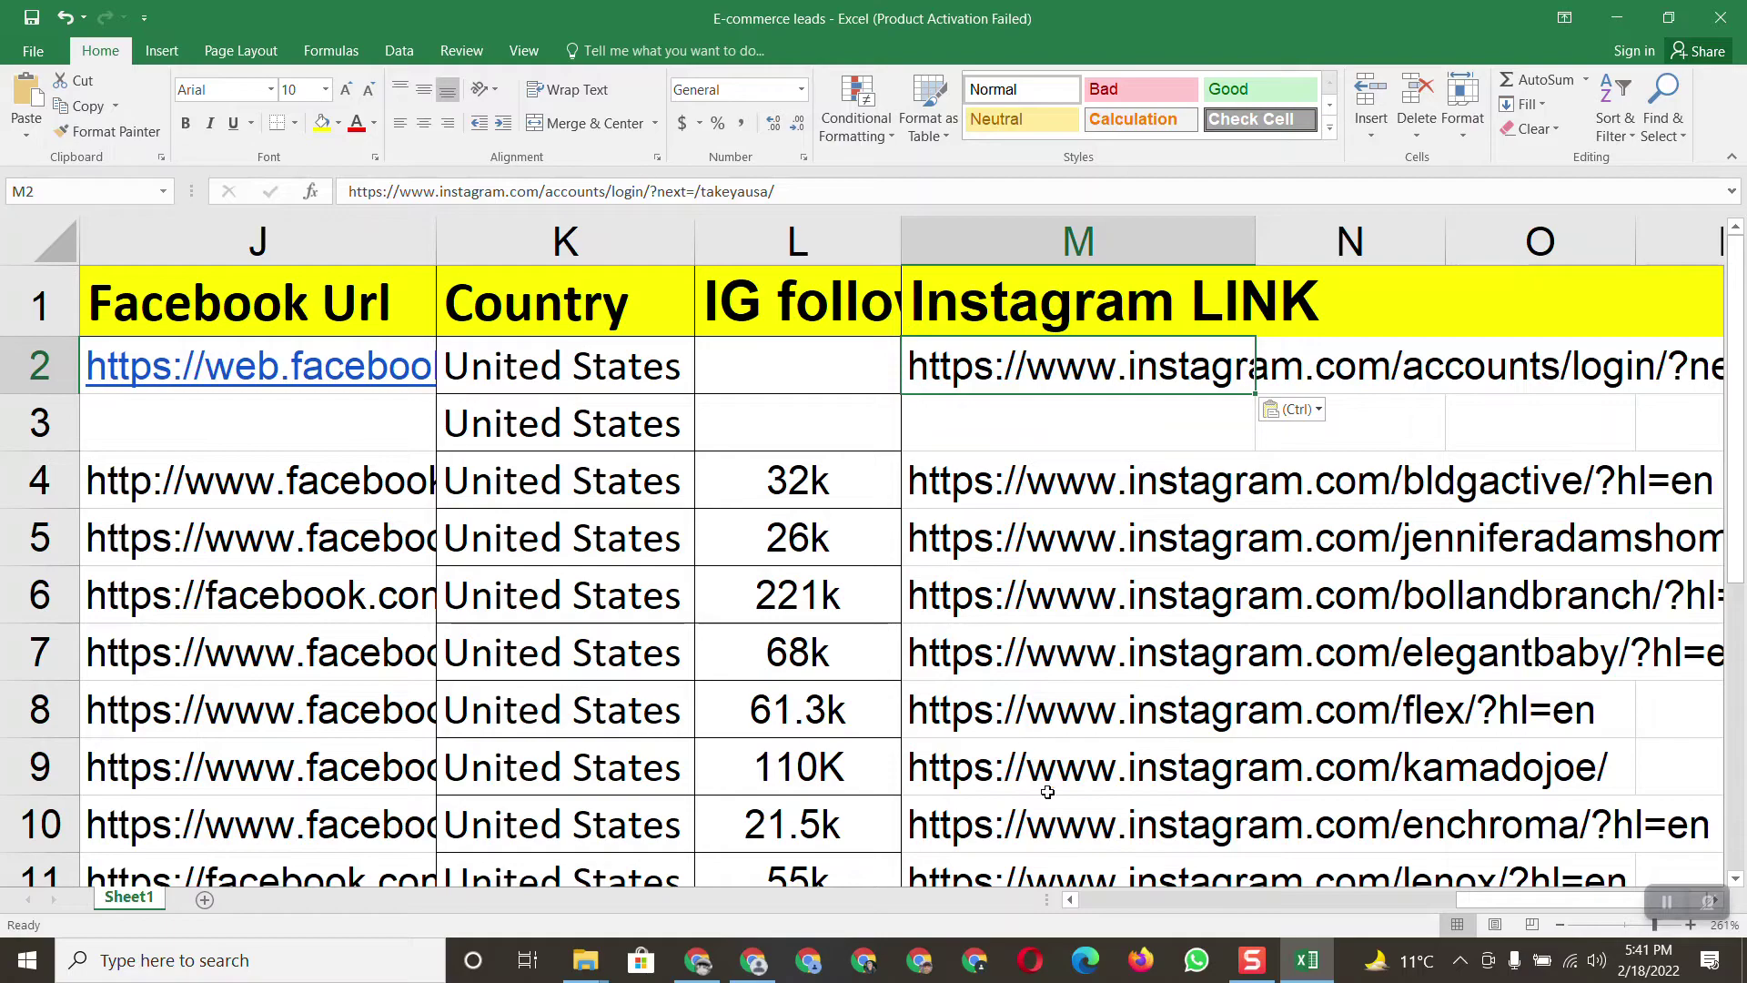
drag(1429, 904, 1179, 901)
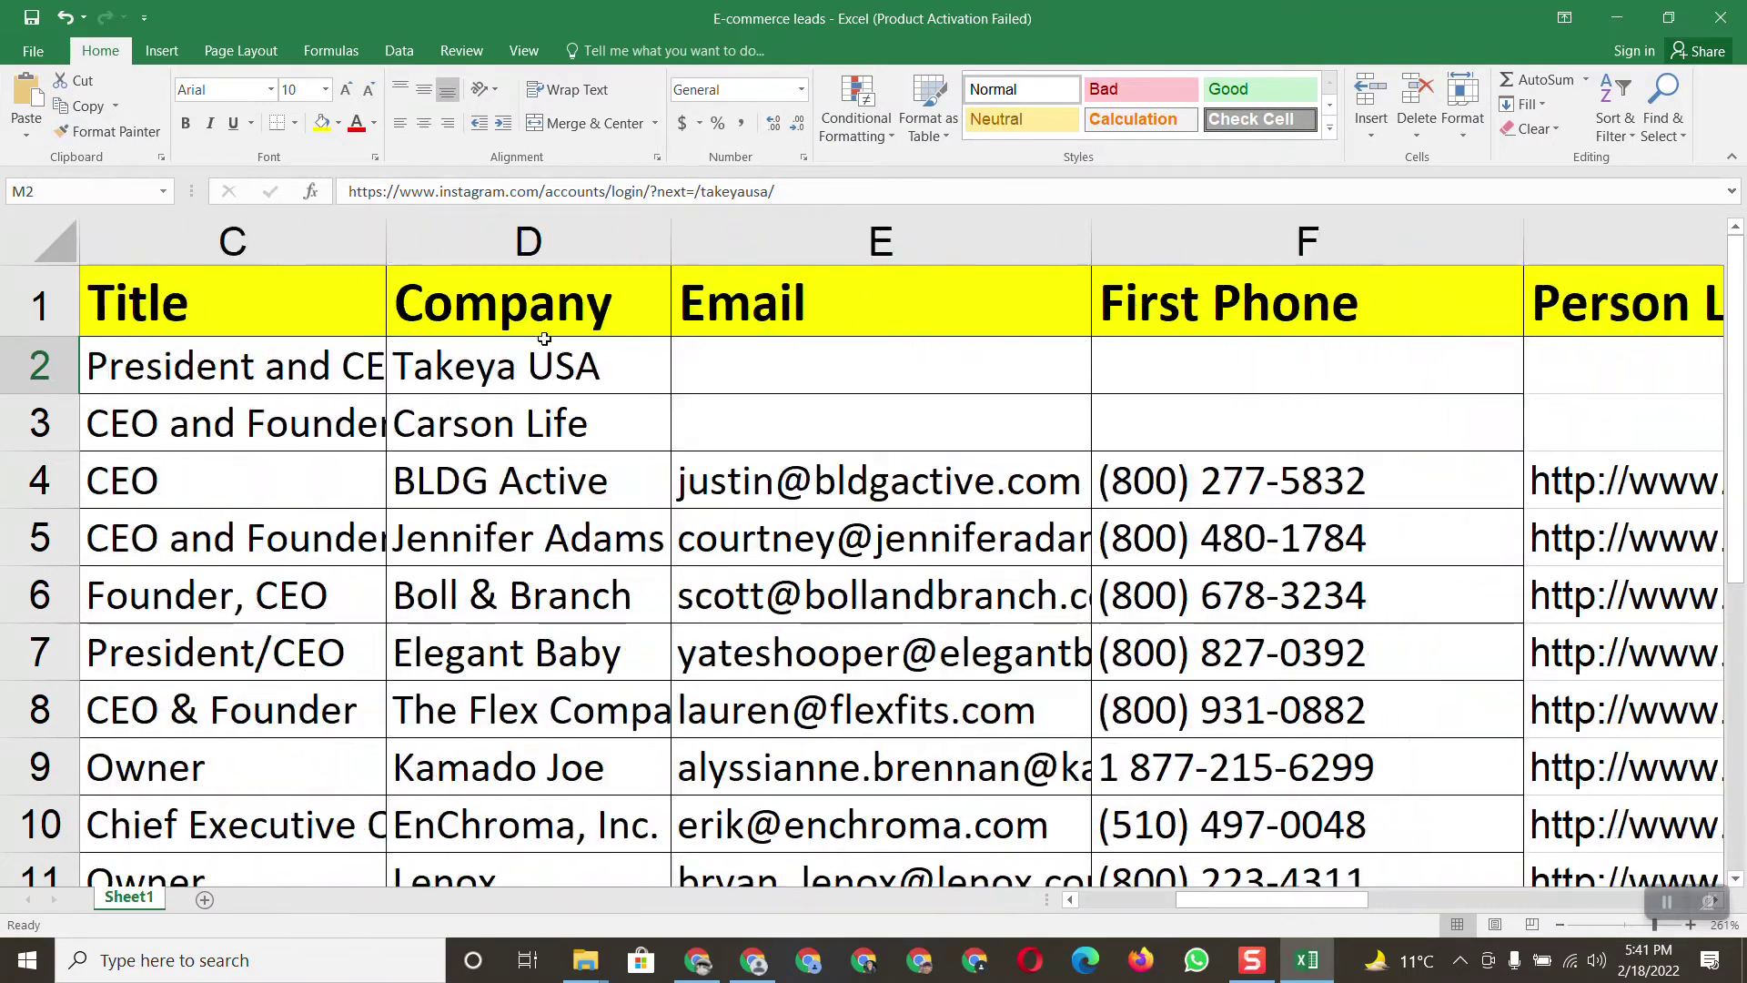
Copy the company name 'Takeya USA' from D2 and bring Chrome's new tab forward
double_click(597, 369)
drag(598, 368, 392, 368)
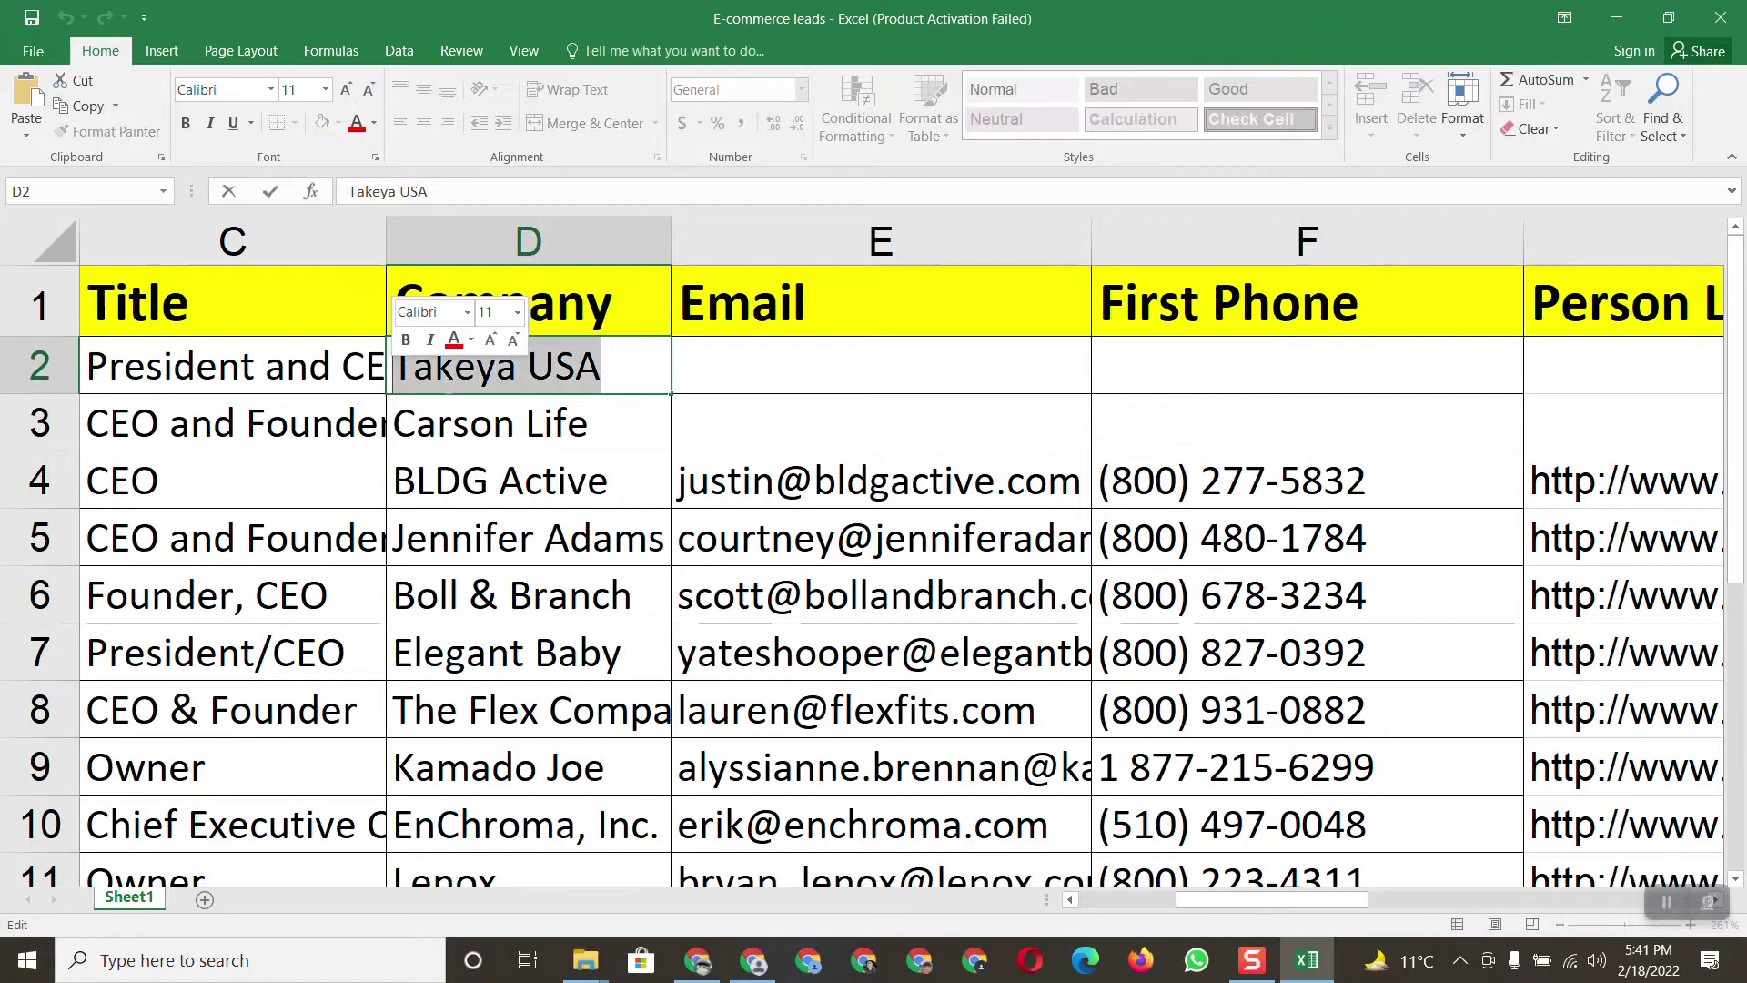
right_click(451, 371)
click(498, 412)
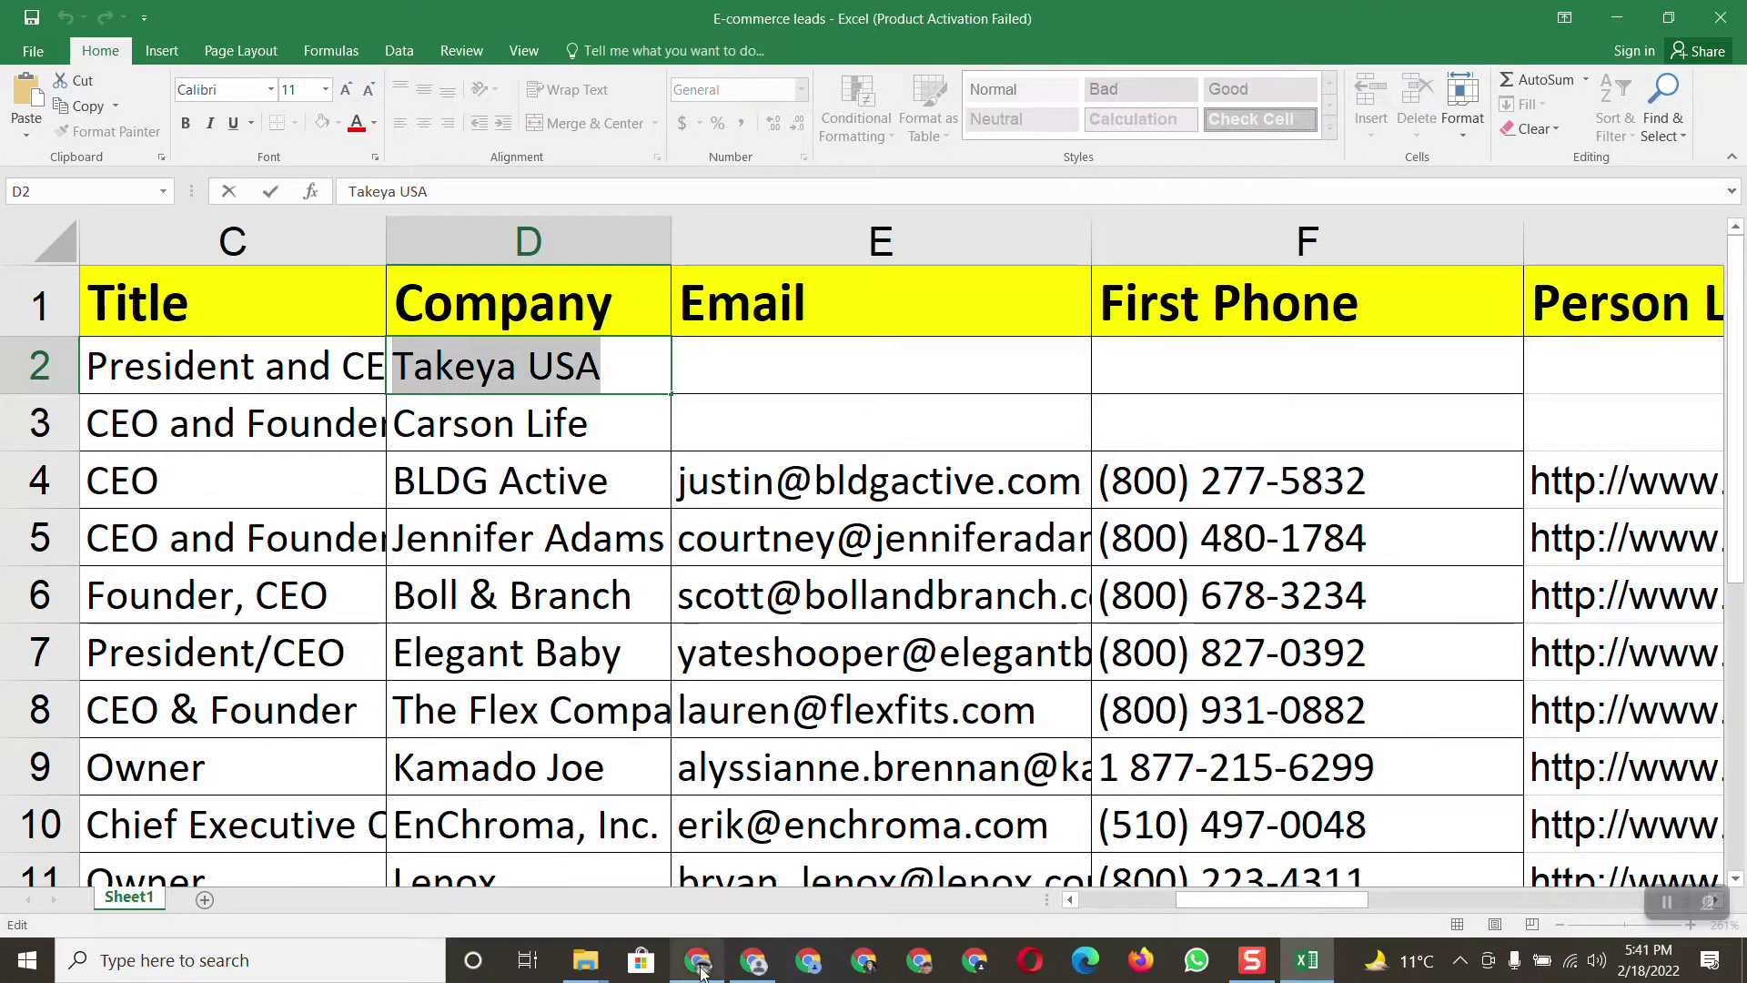
click(697, 960)
right_click(301, 55)
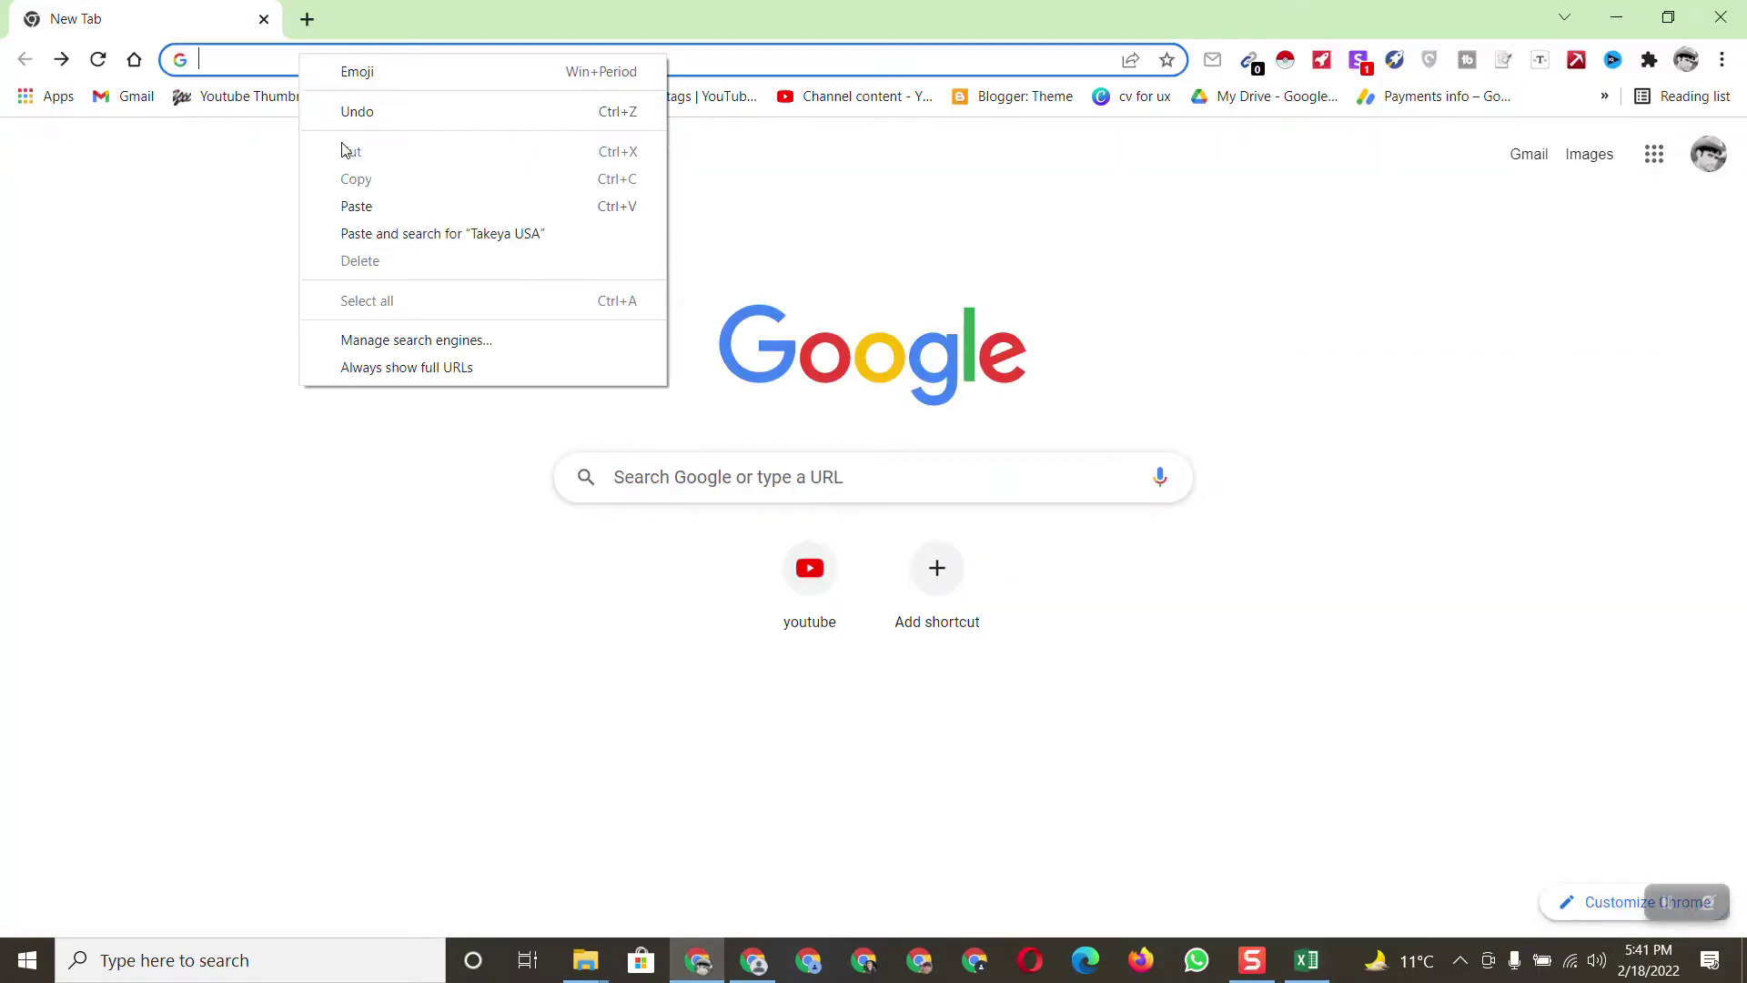
Search Google for 'takeya usa linkedin' and open the LinkedIn company result in a new tab
click(357, 202)
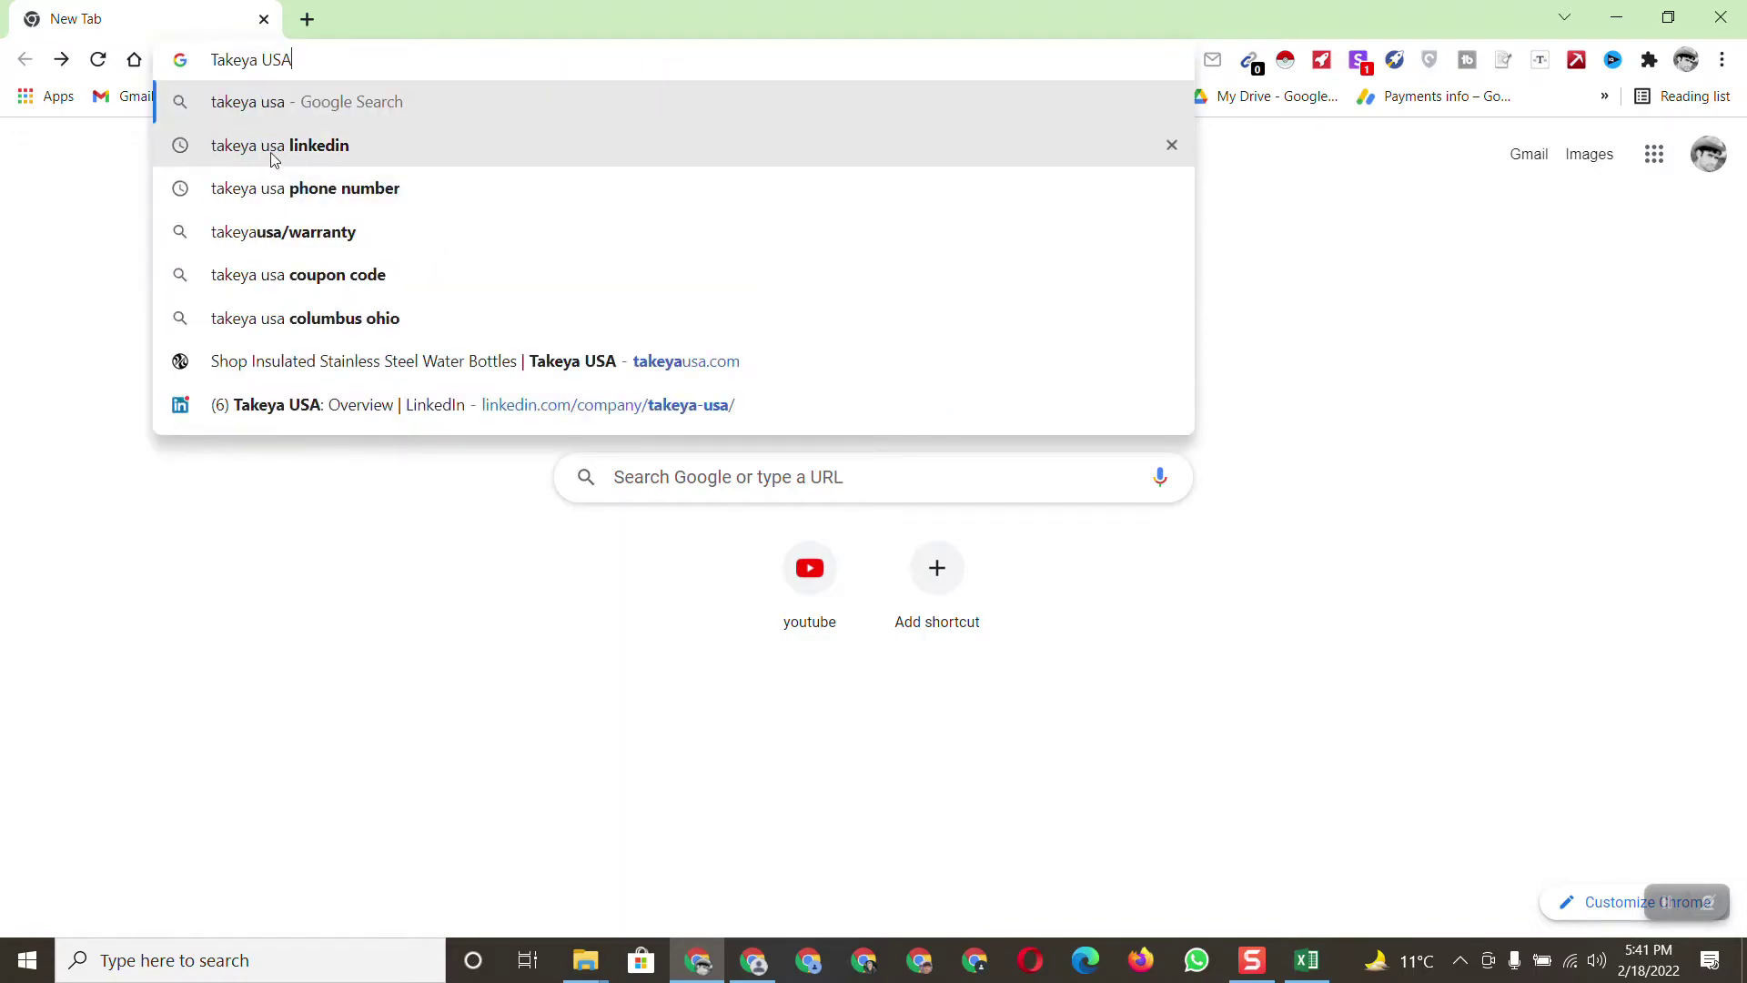
click(315, 155)
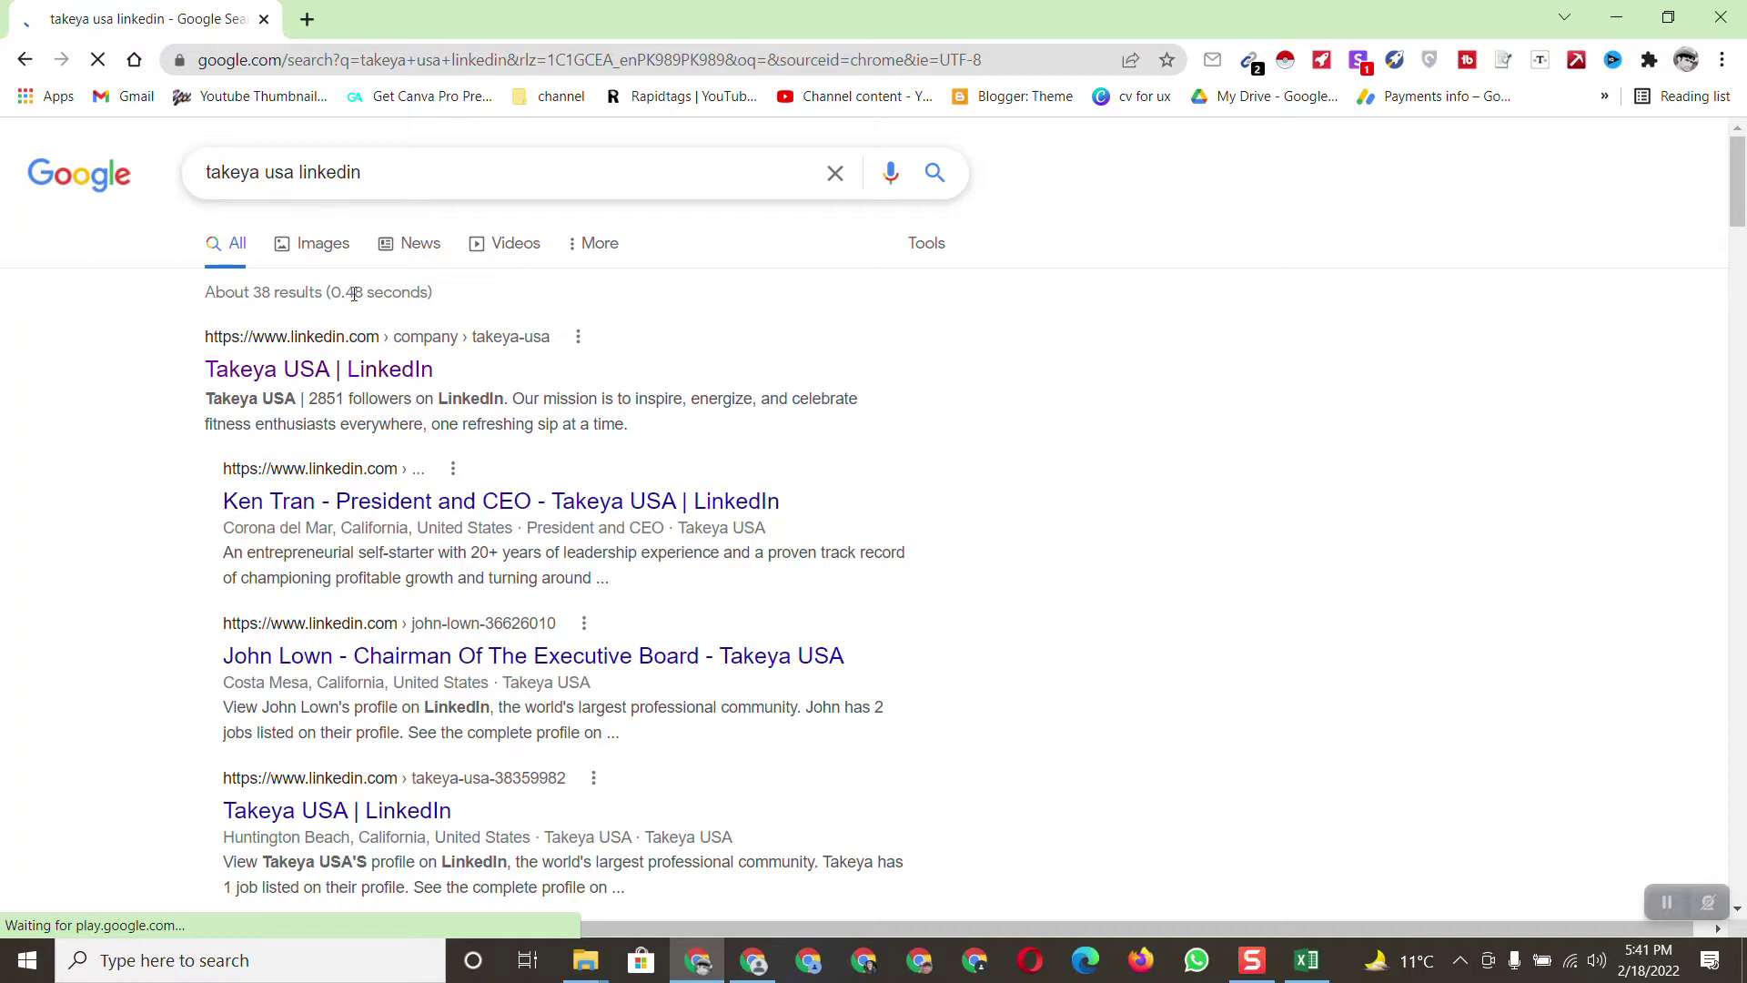
right_click(323, 371)
click(330, 379)
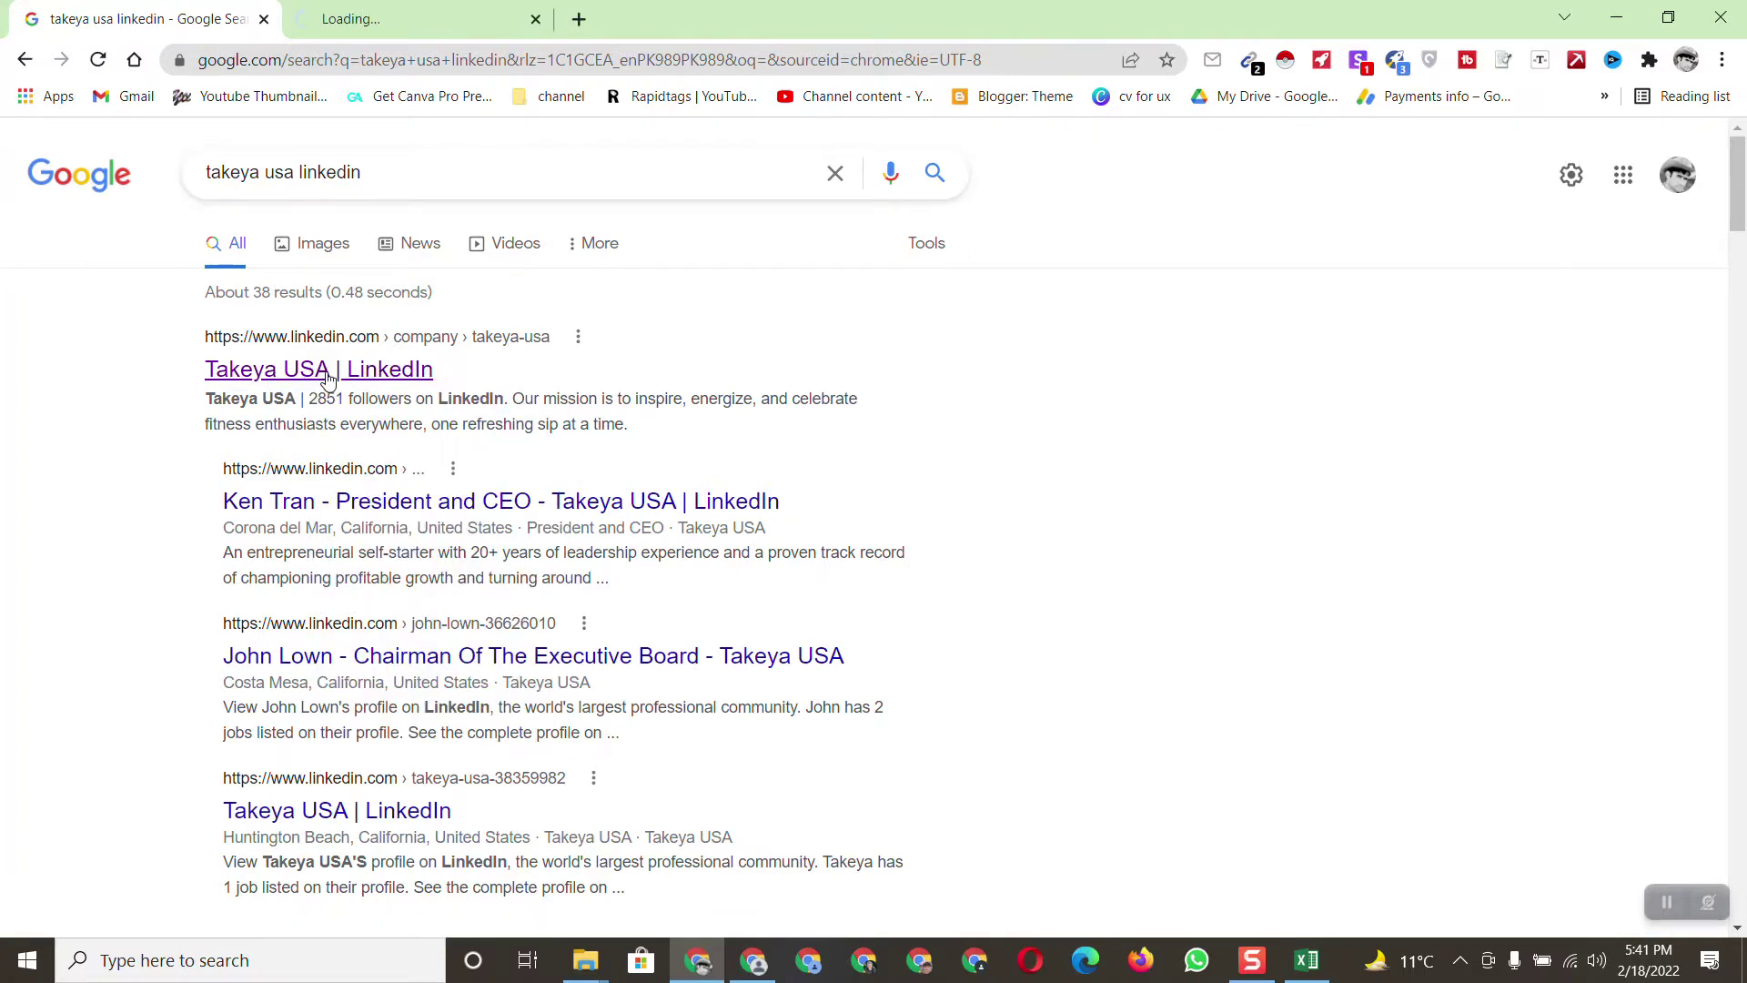
Copy the address of Takeya USA's LinkedIn company page
click(350, 19)
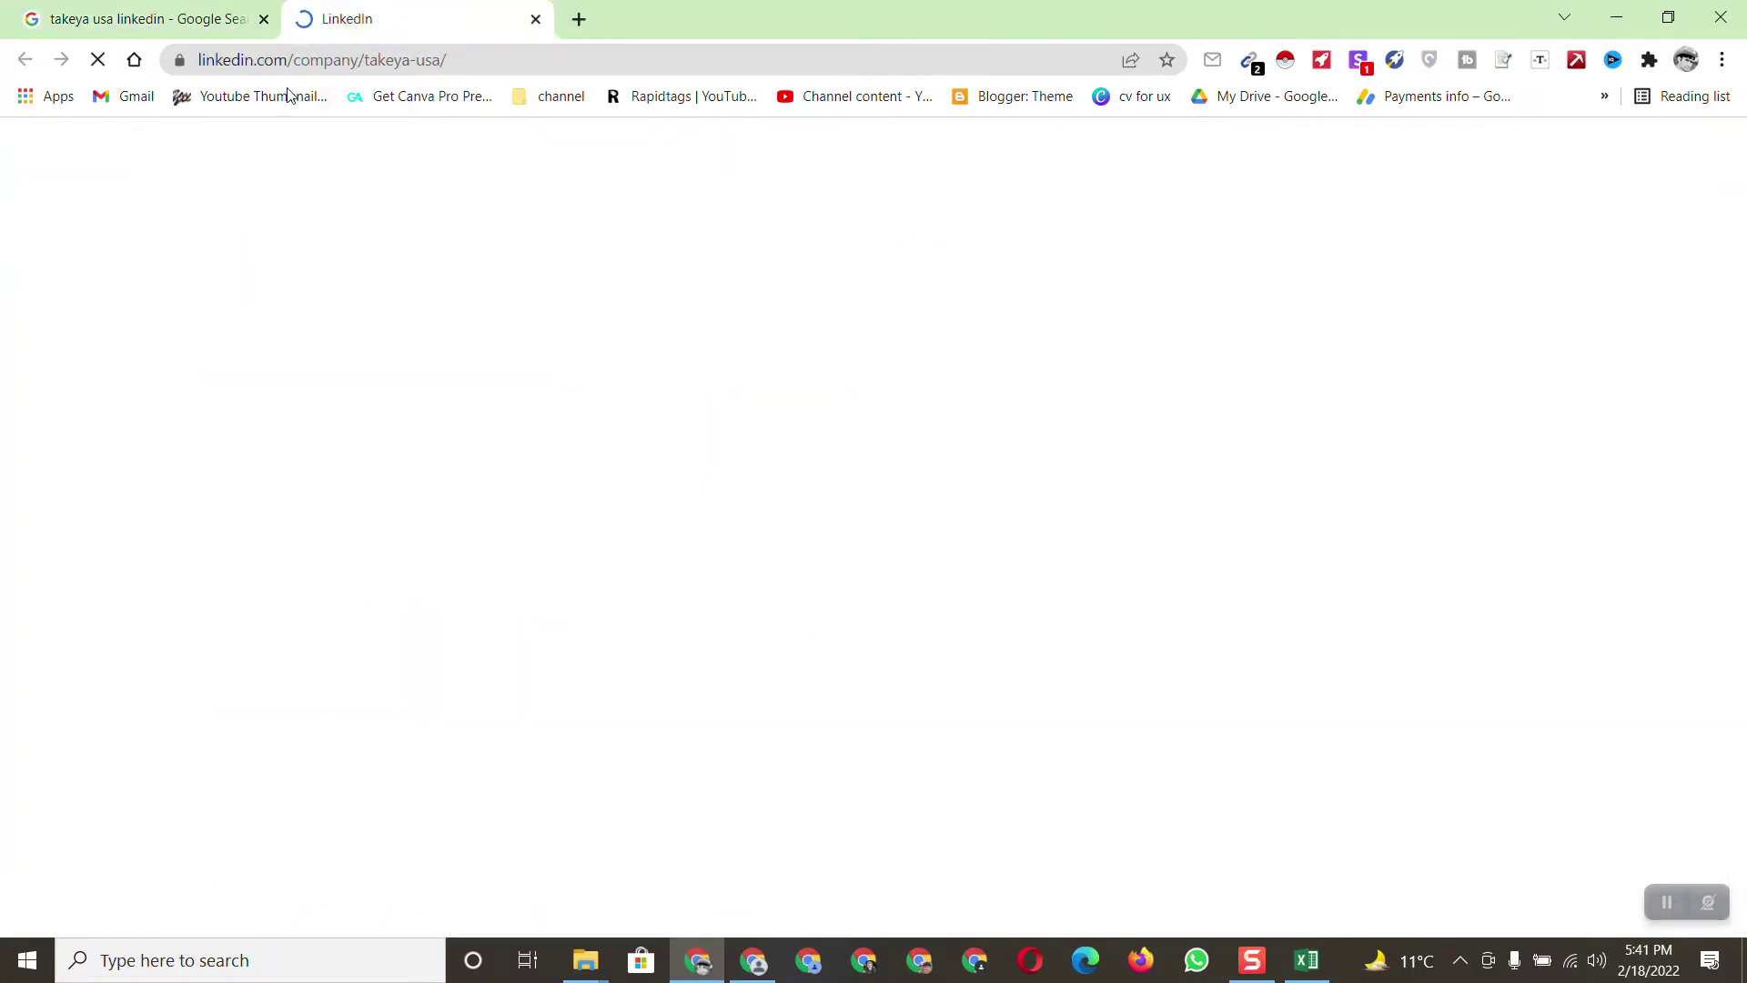
click(287, 60)
right_click(286, 60)
click(342, 187)
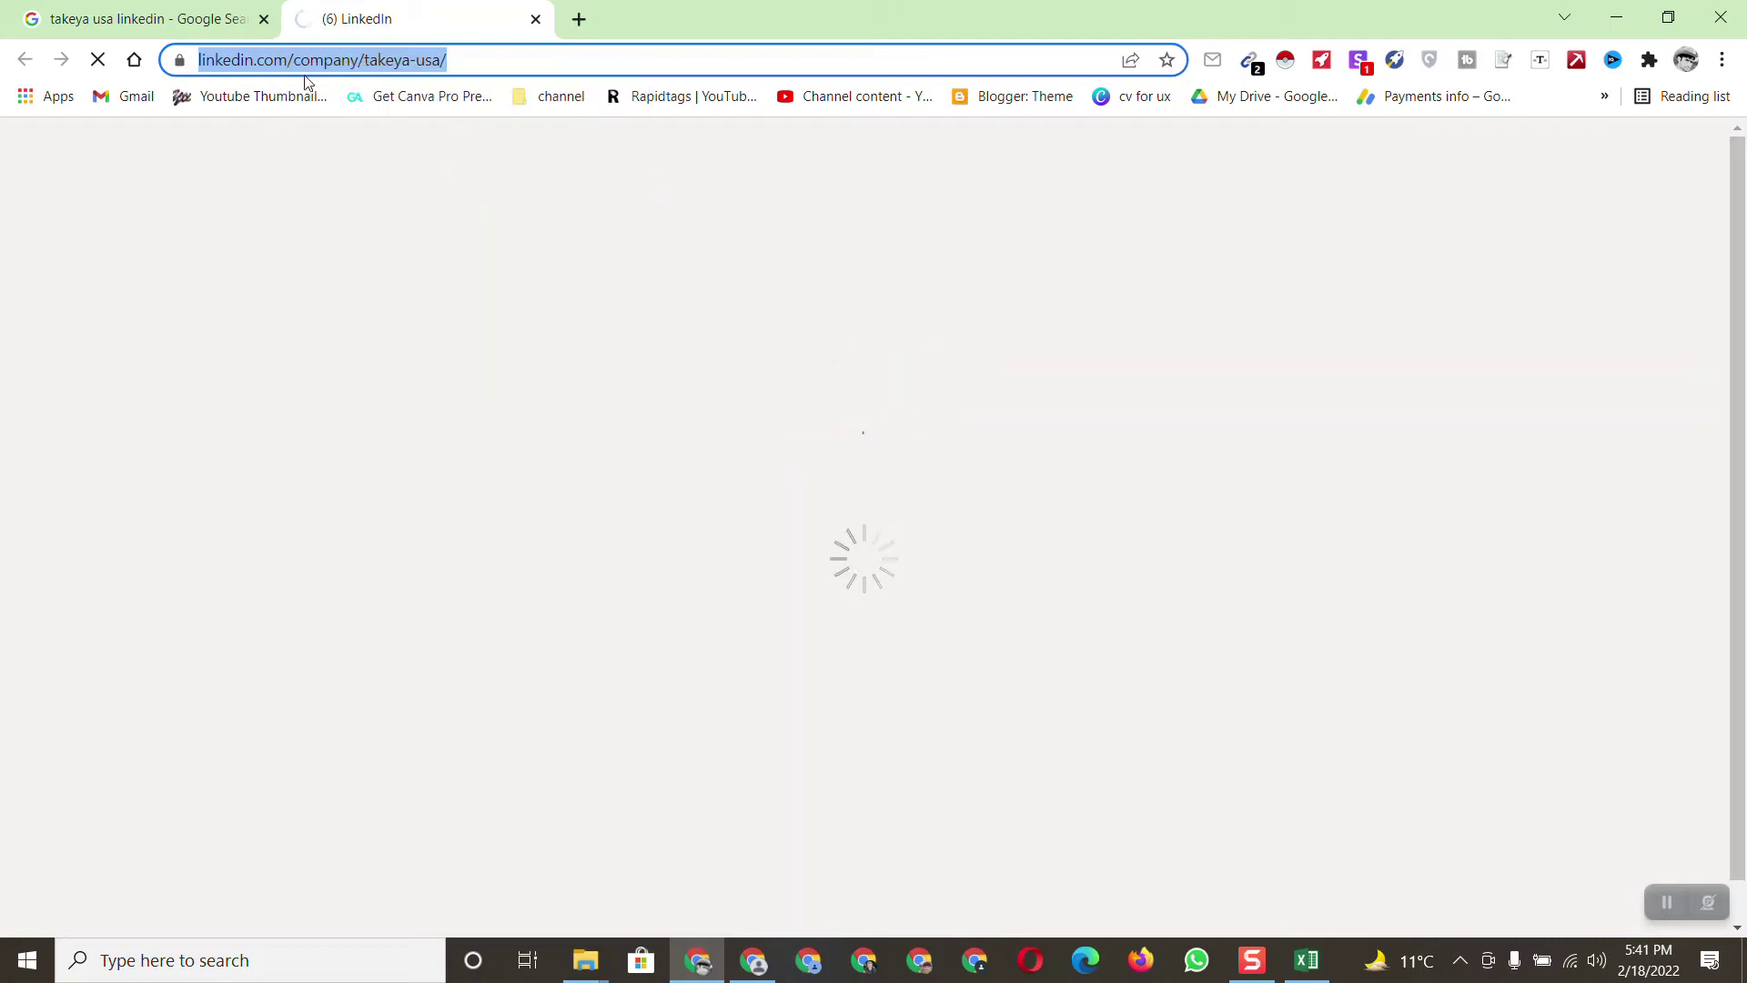
click(1307, 960)
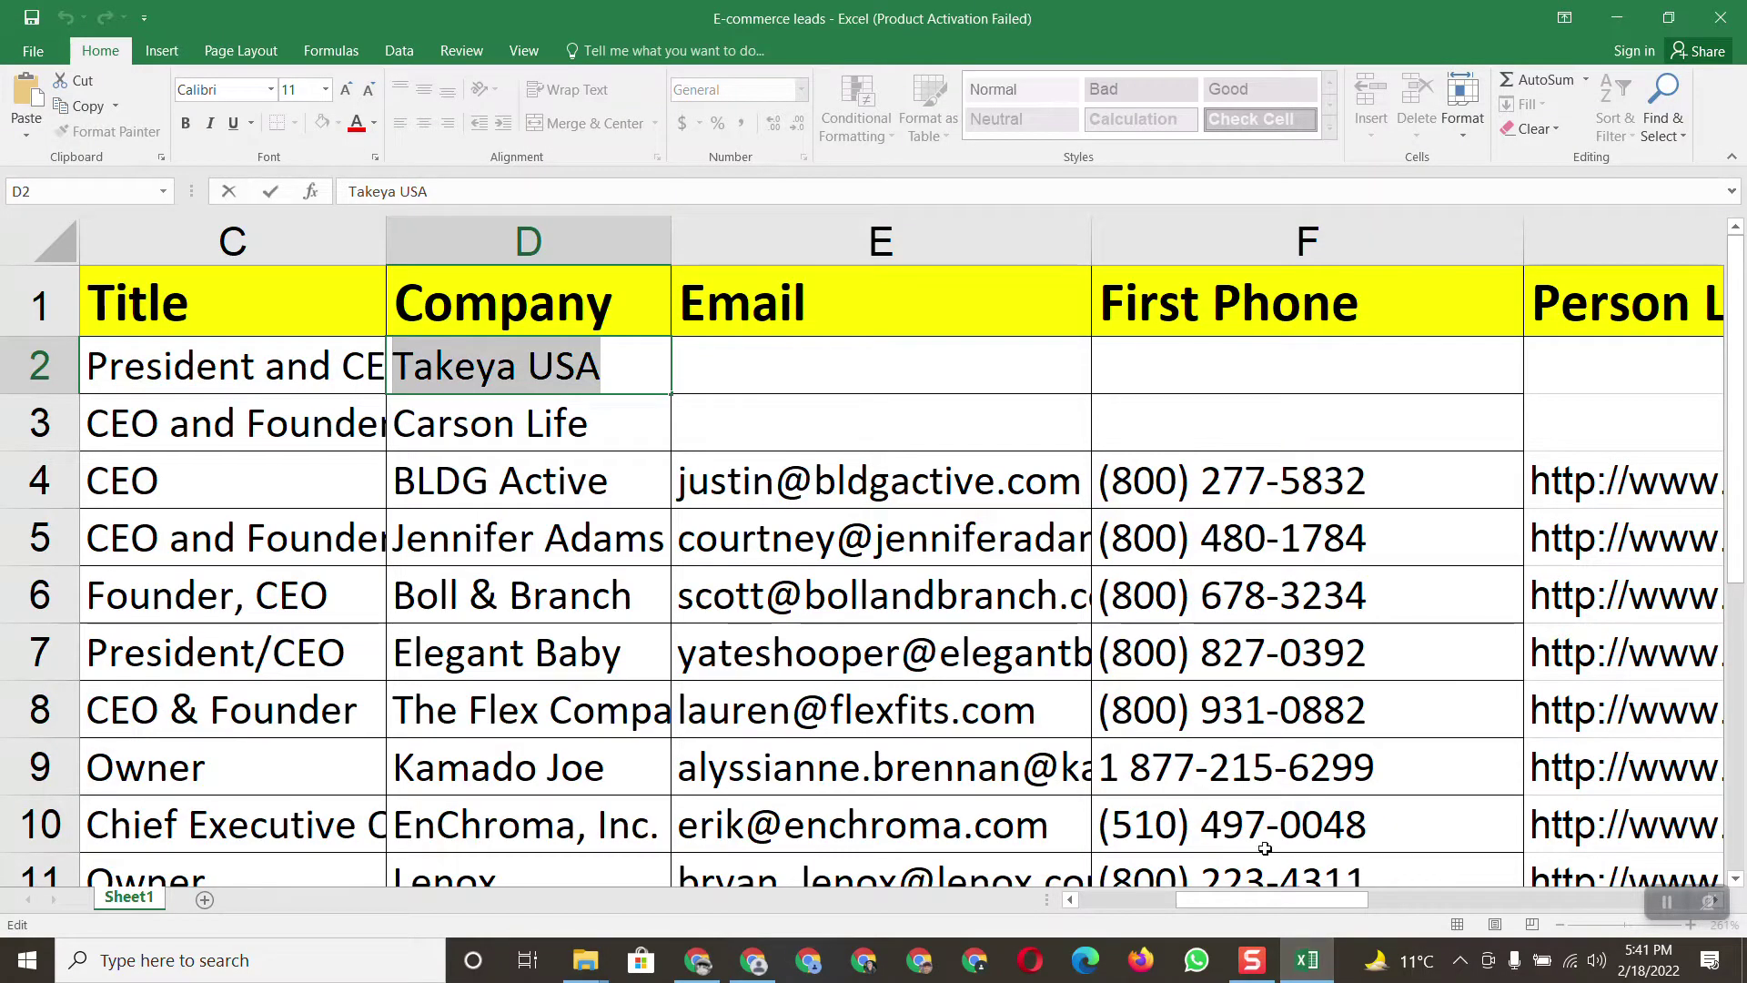
drag(1334, 906, 1530, 903)
double_click(1205, 366)
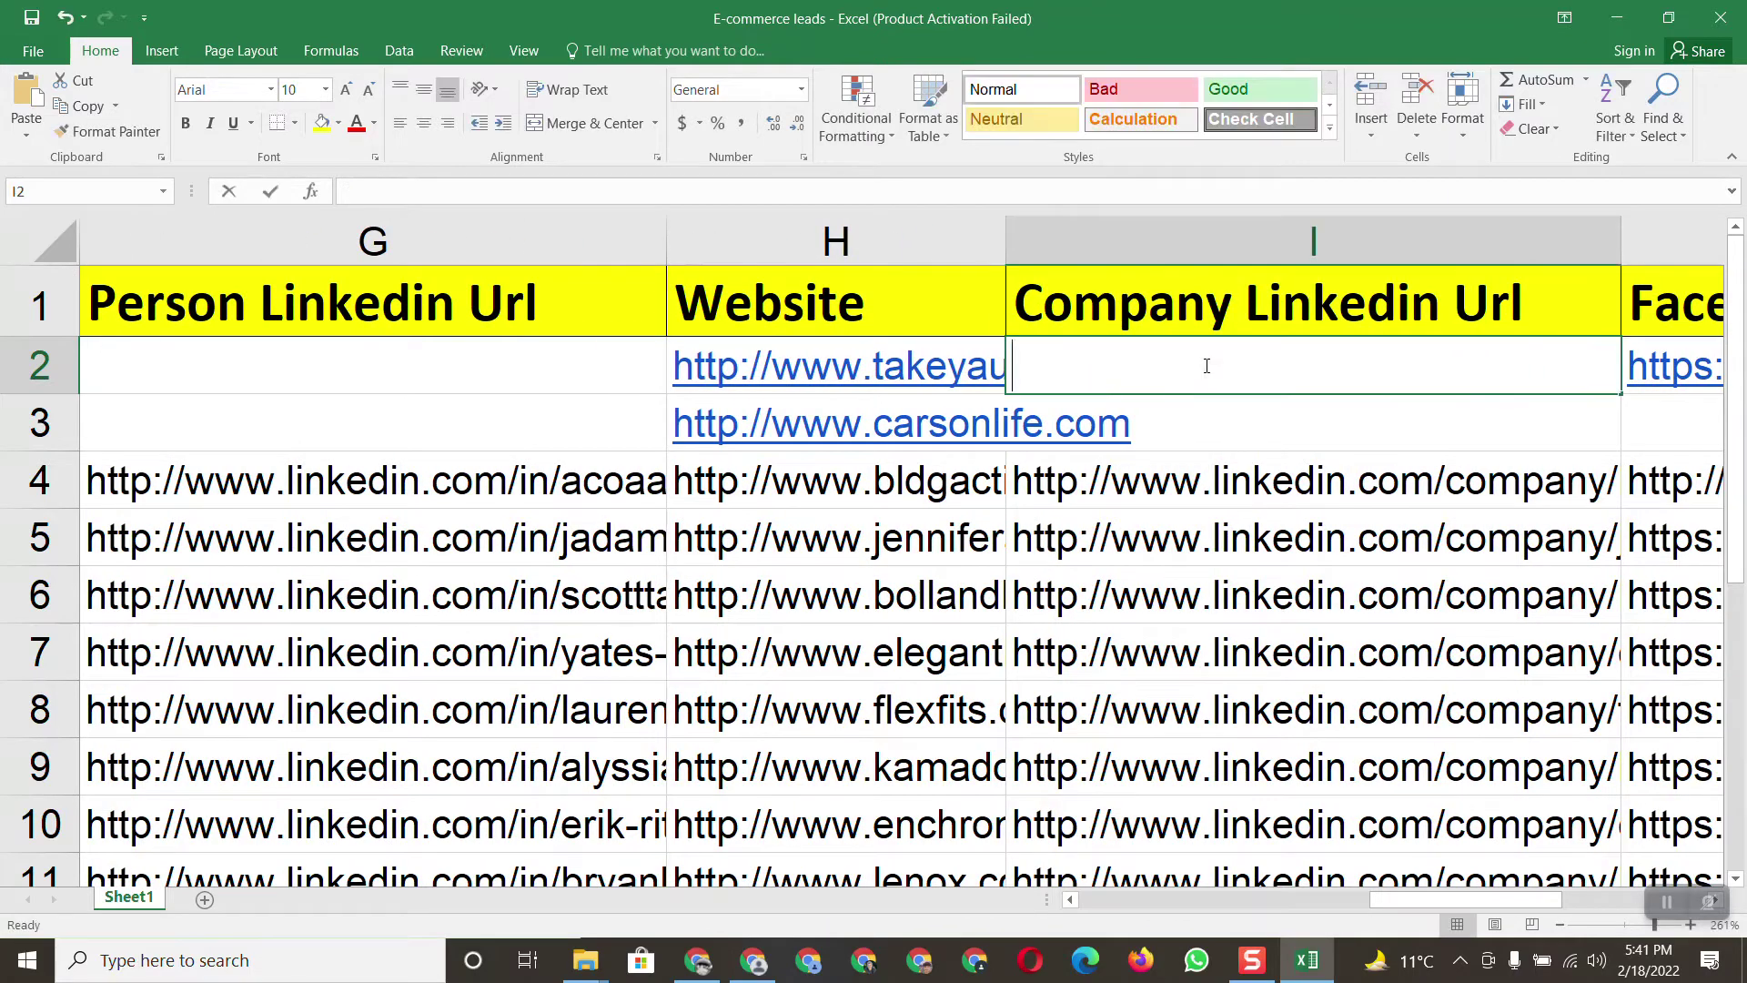
right_click(1206, 366)
click(1249, 462)
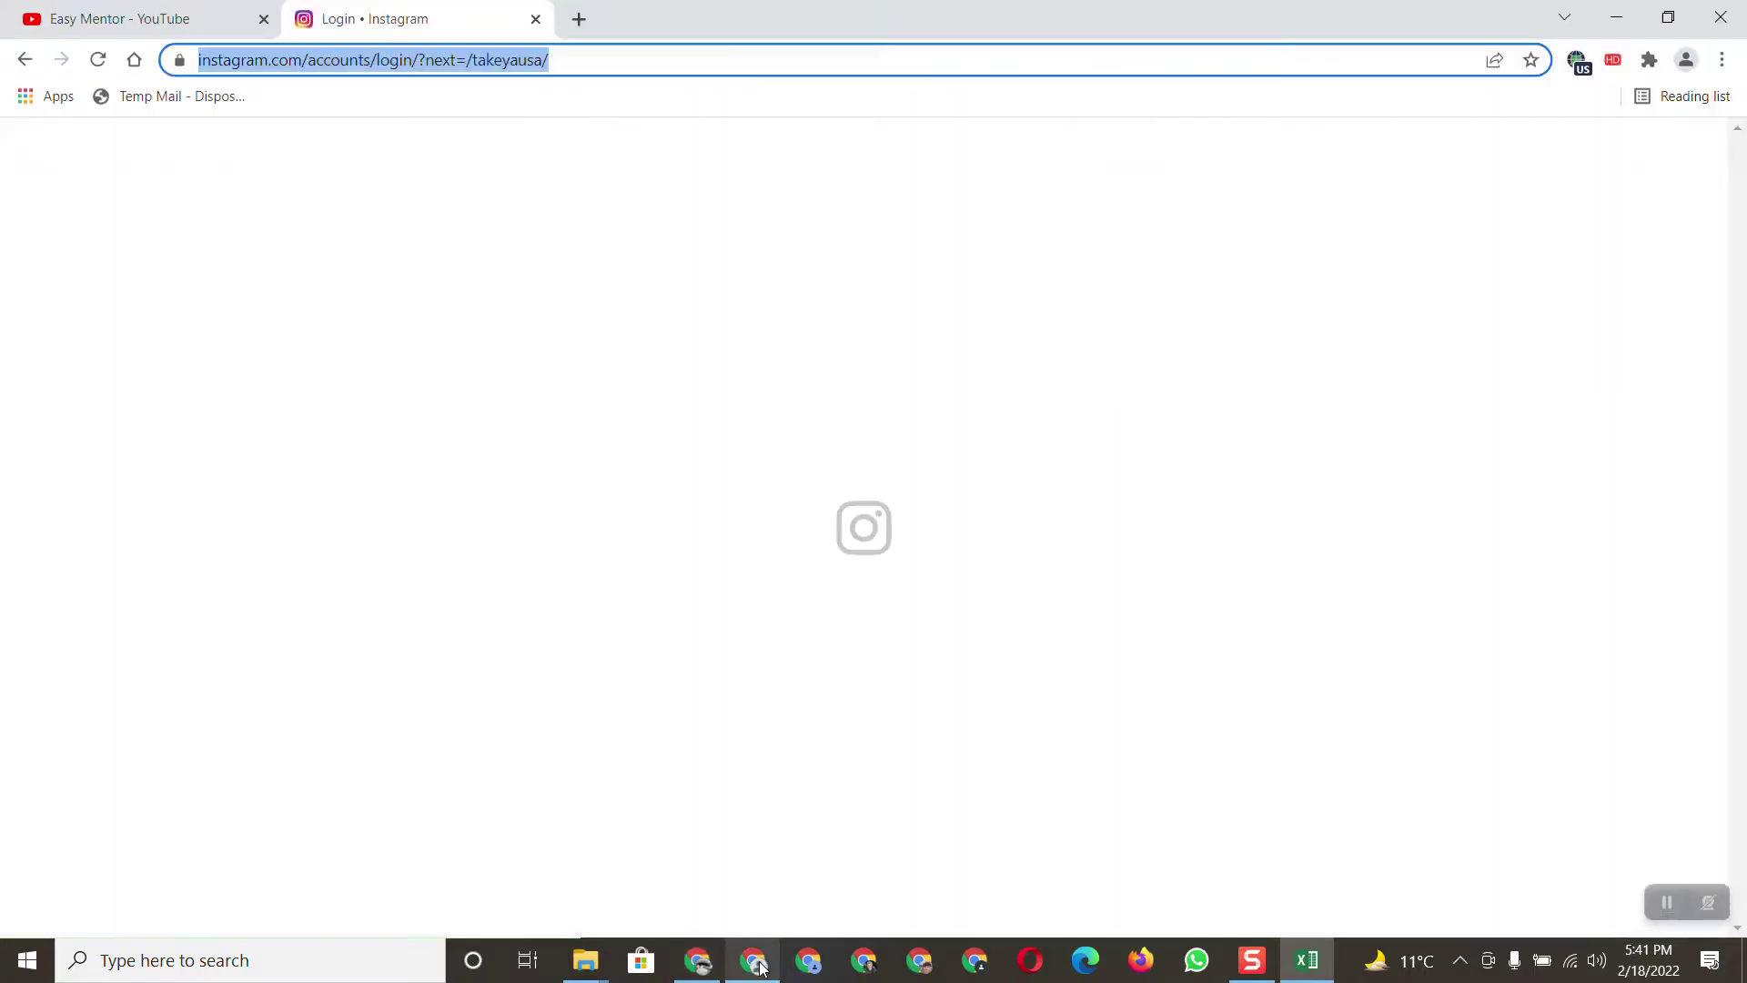
Reload the Instagram login page, then close that tab
click(761, 965)
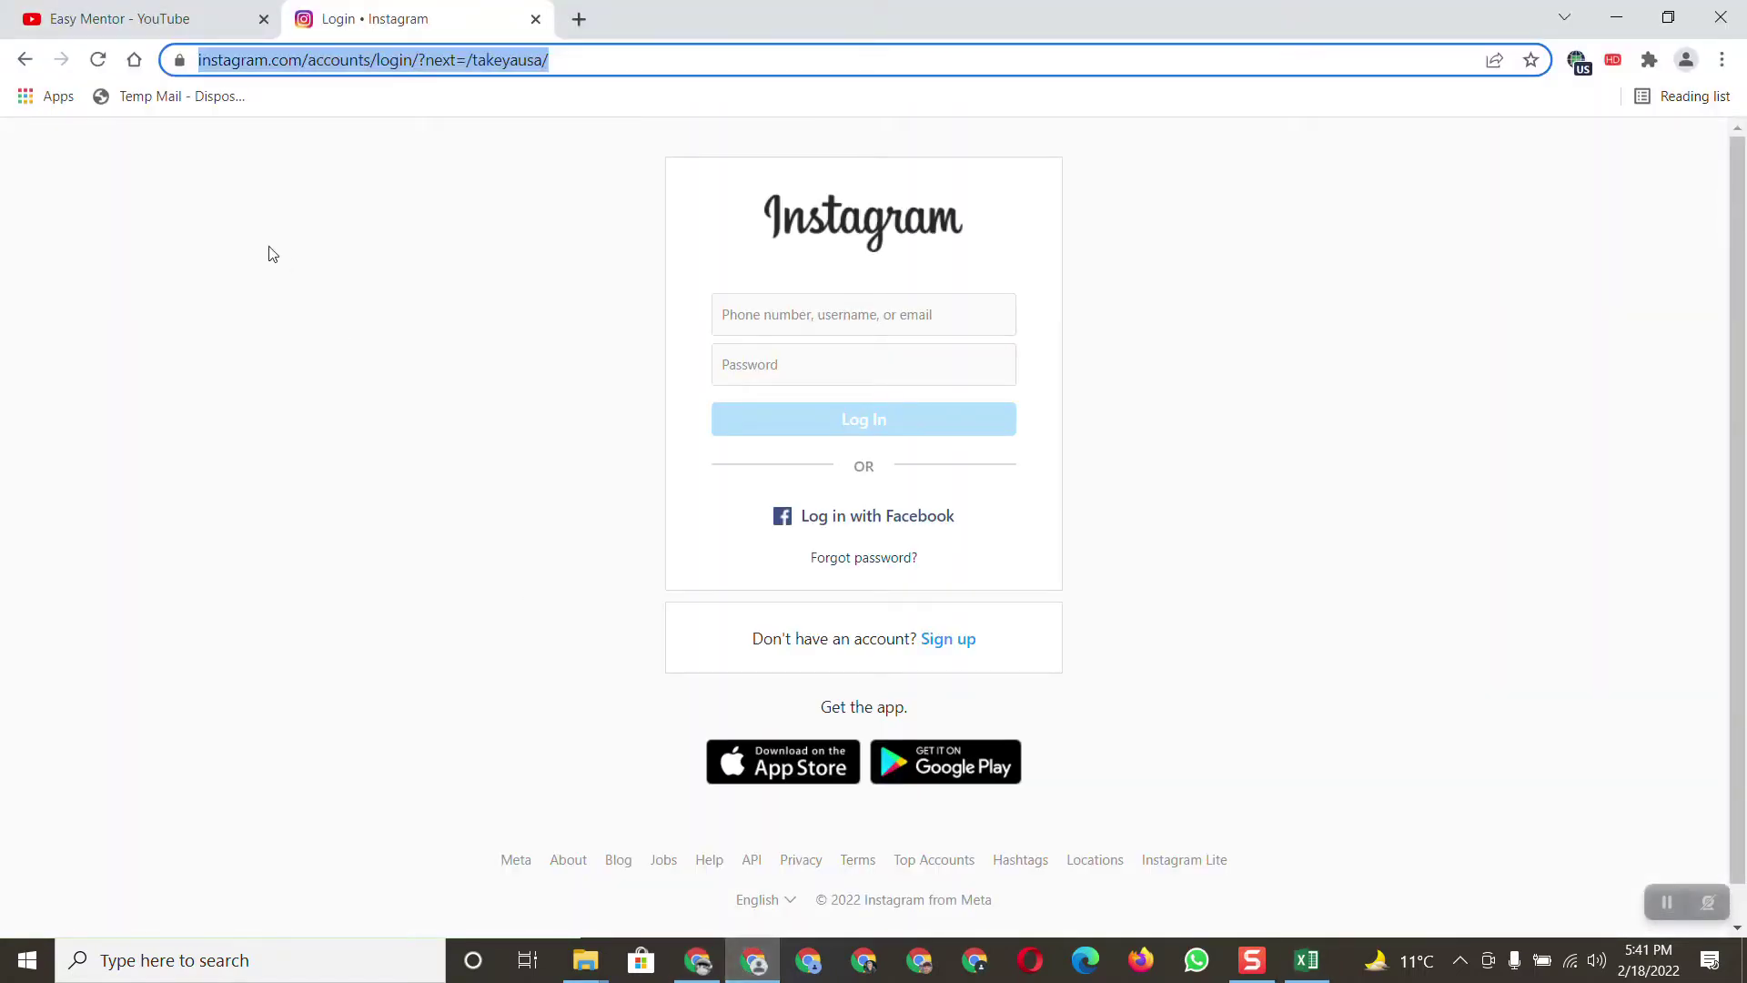
click(1344, 389)
scroll(1000, 319, down, 1)
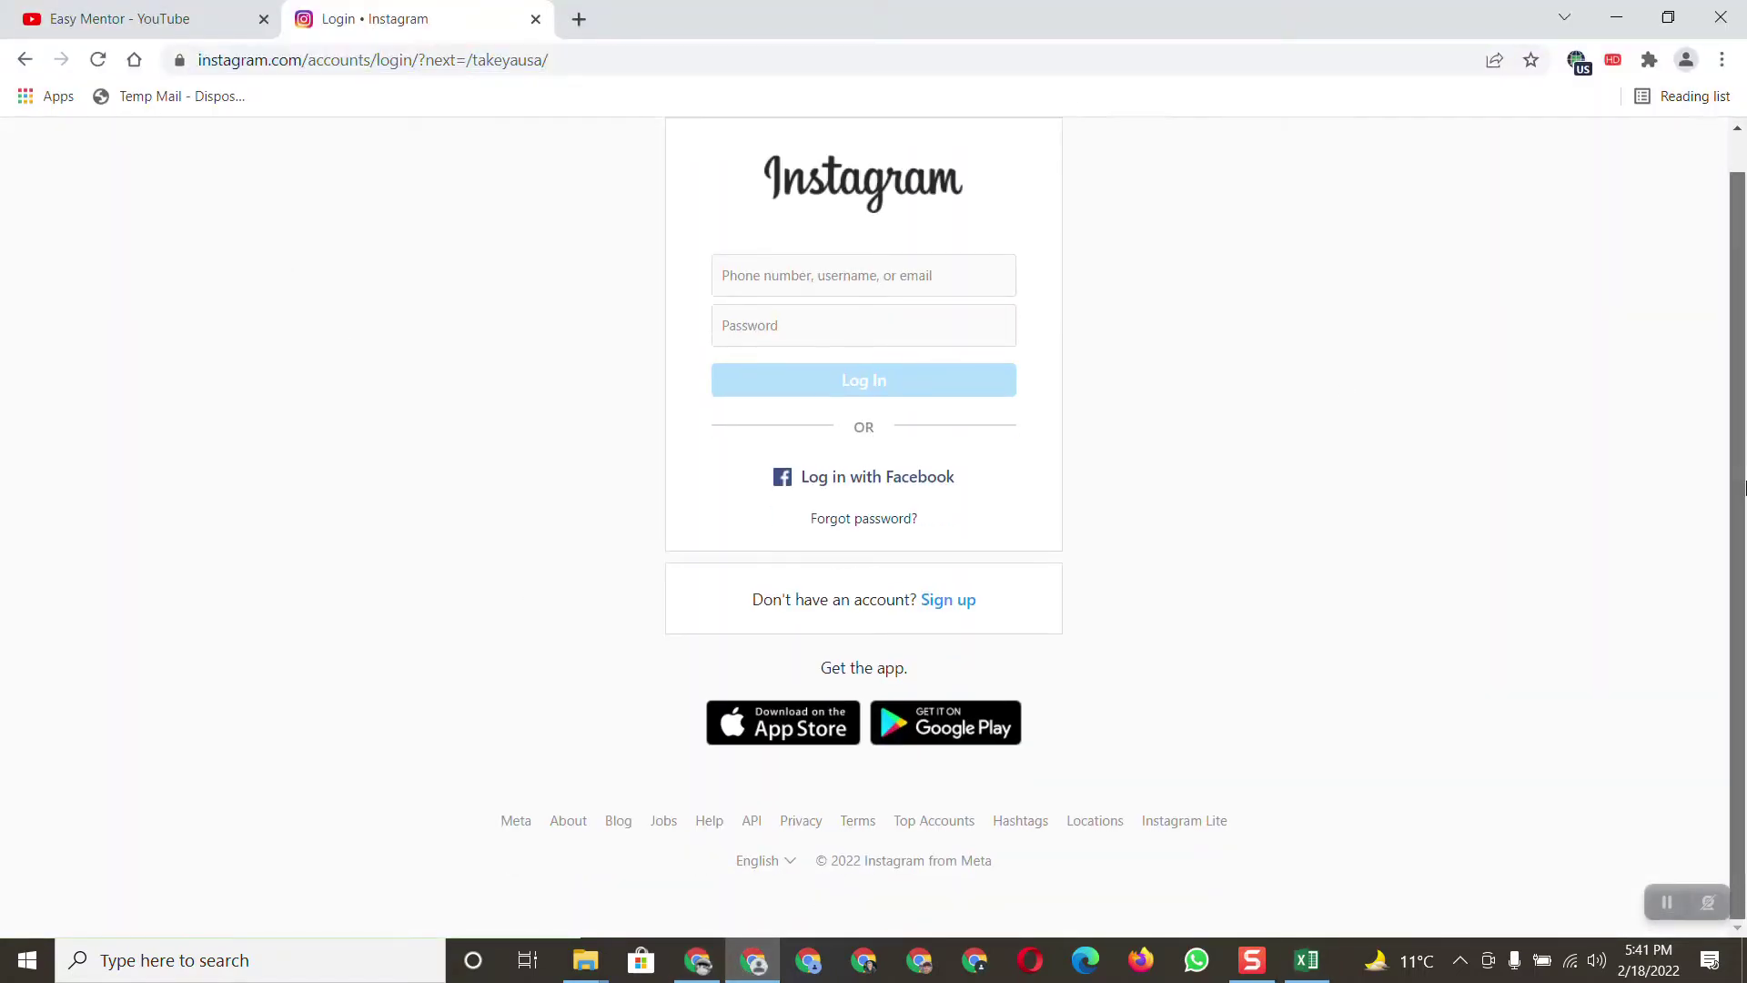
scroll(637, 228, up, 1)
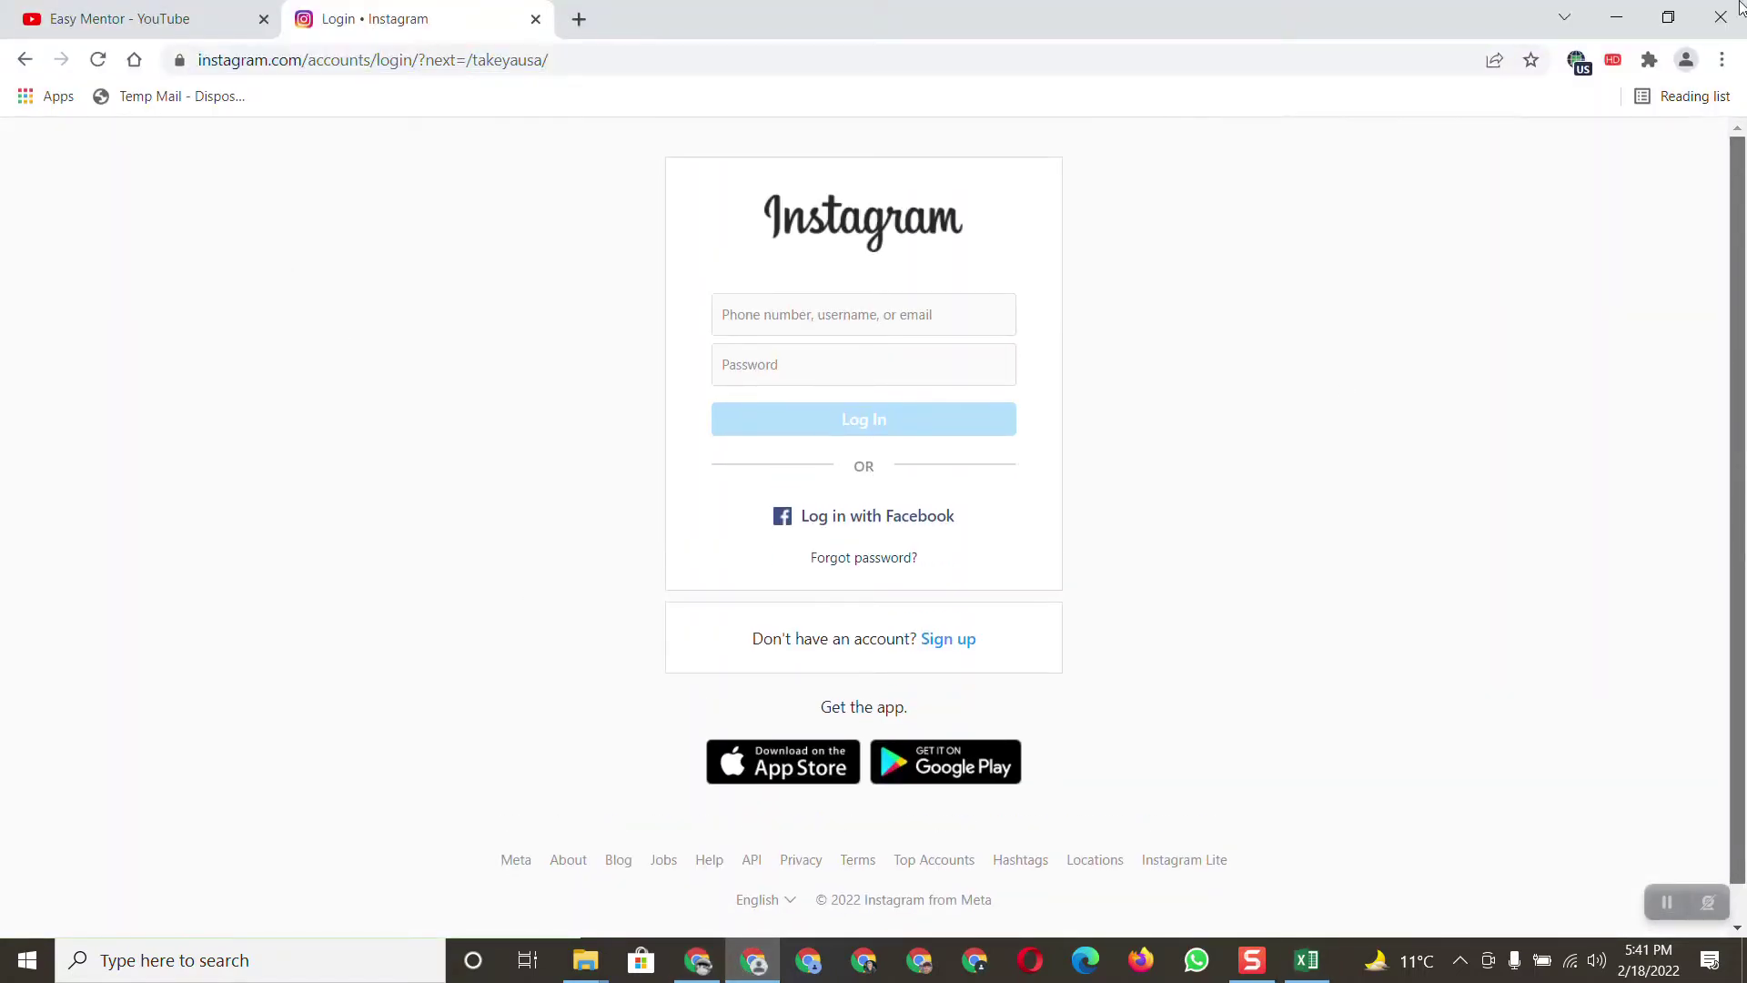
click(99, 60)
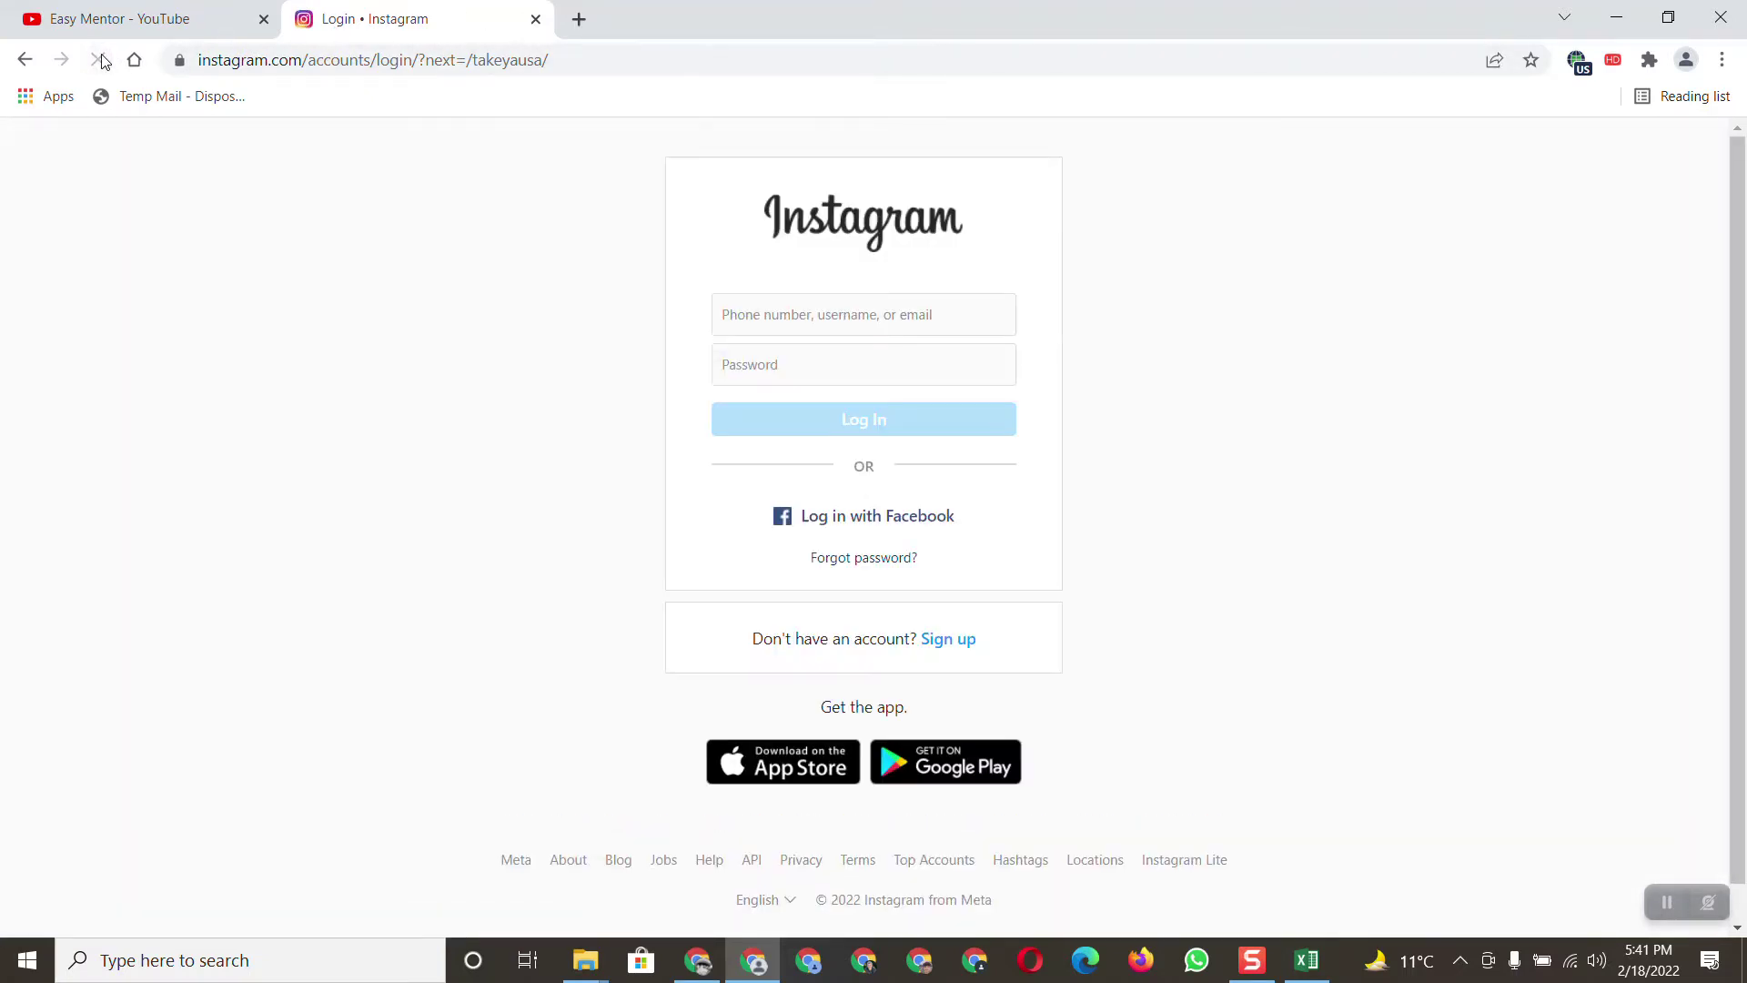
click(535, 20)
Open the People listing of Takeya USA's LinkedIn company page, showing 35 employees
click(728, 970)
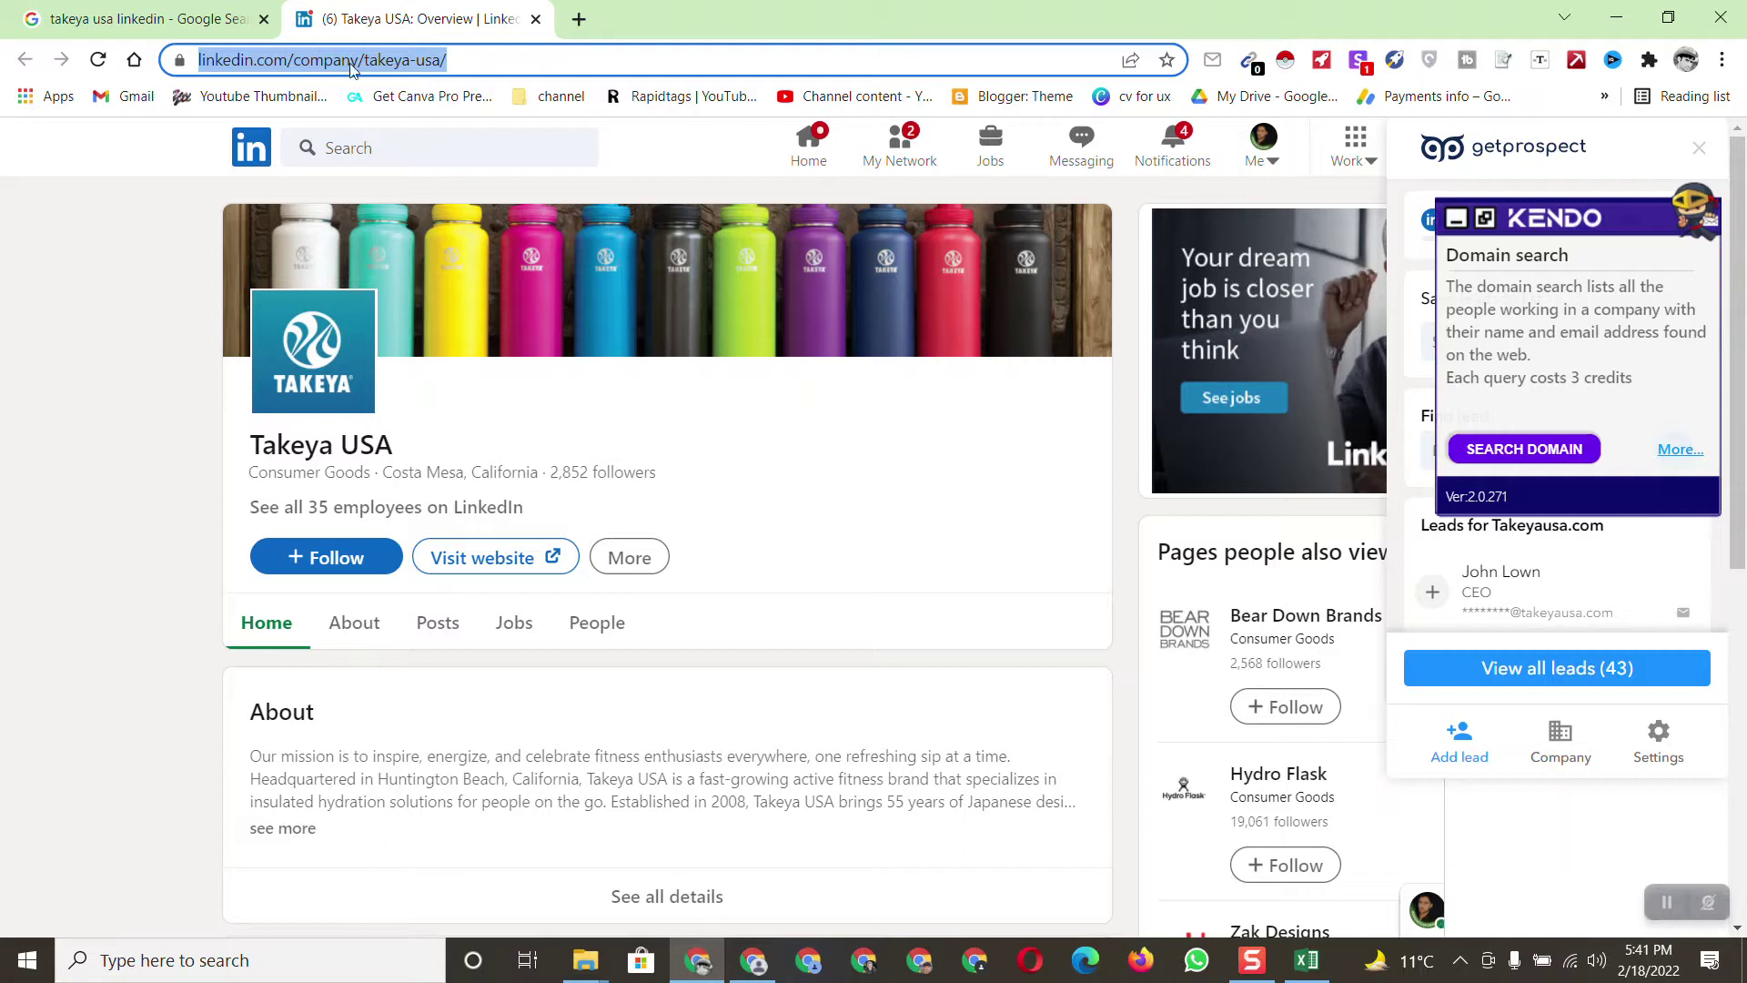
click(596, 622)
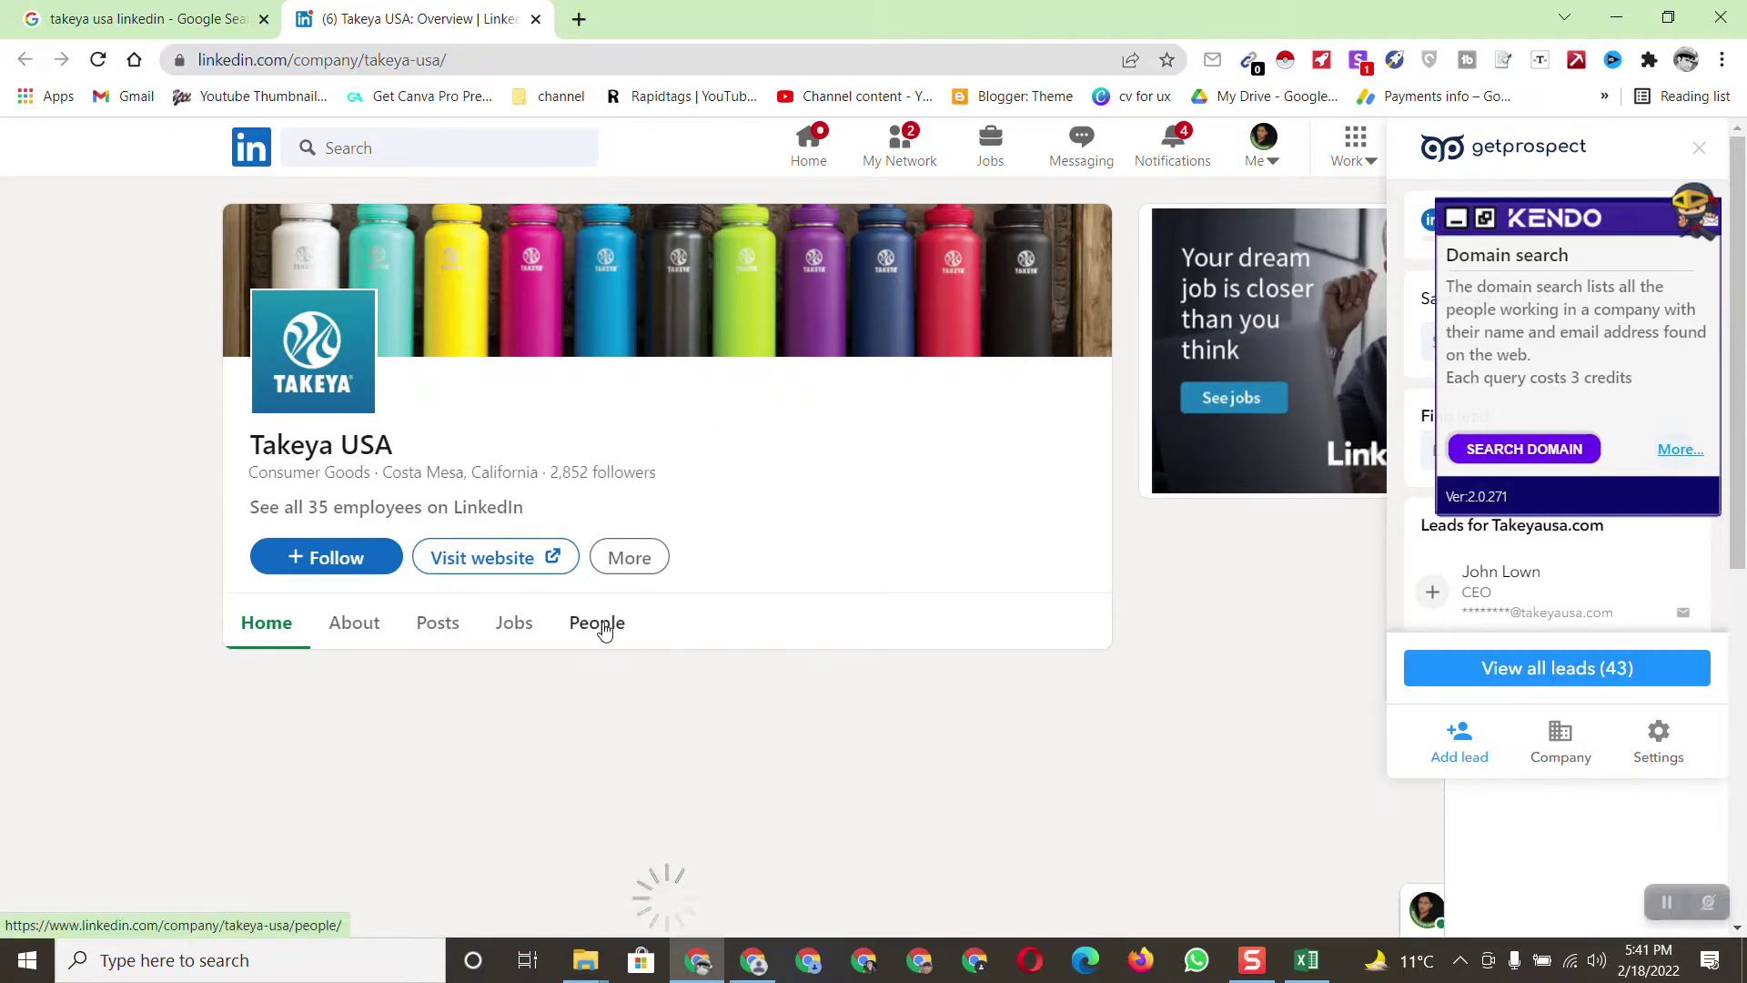
click(1307, 960)
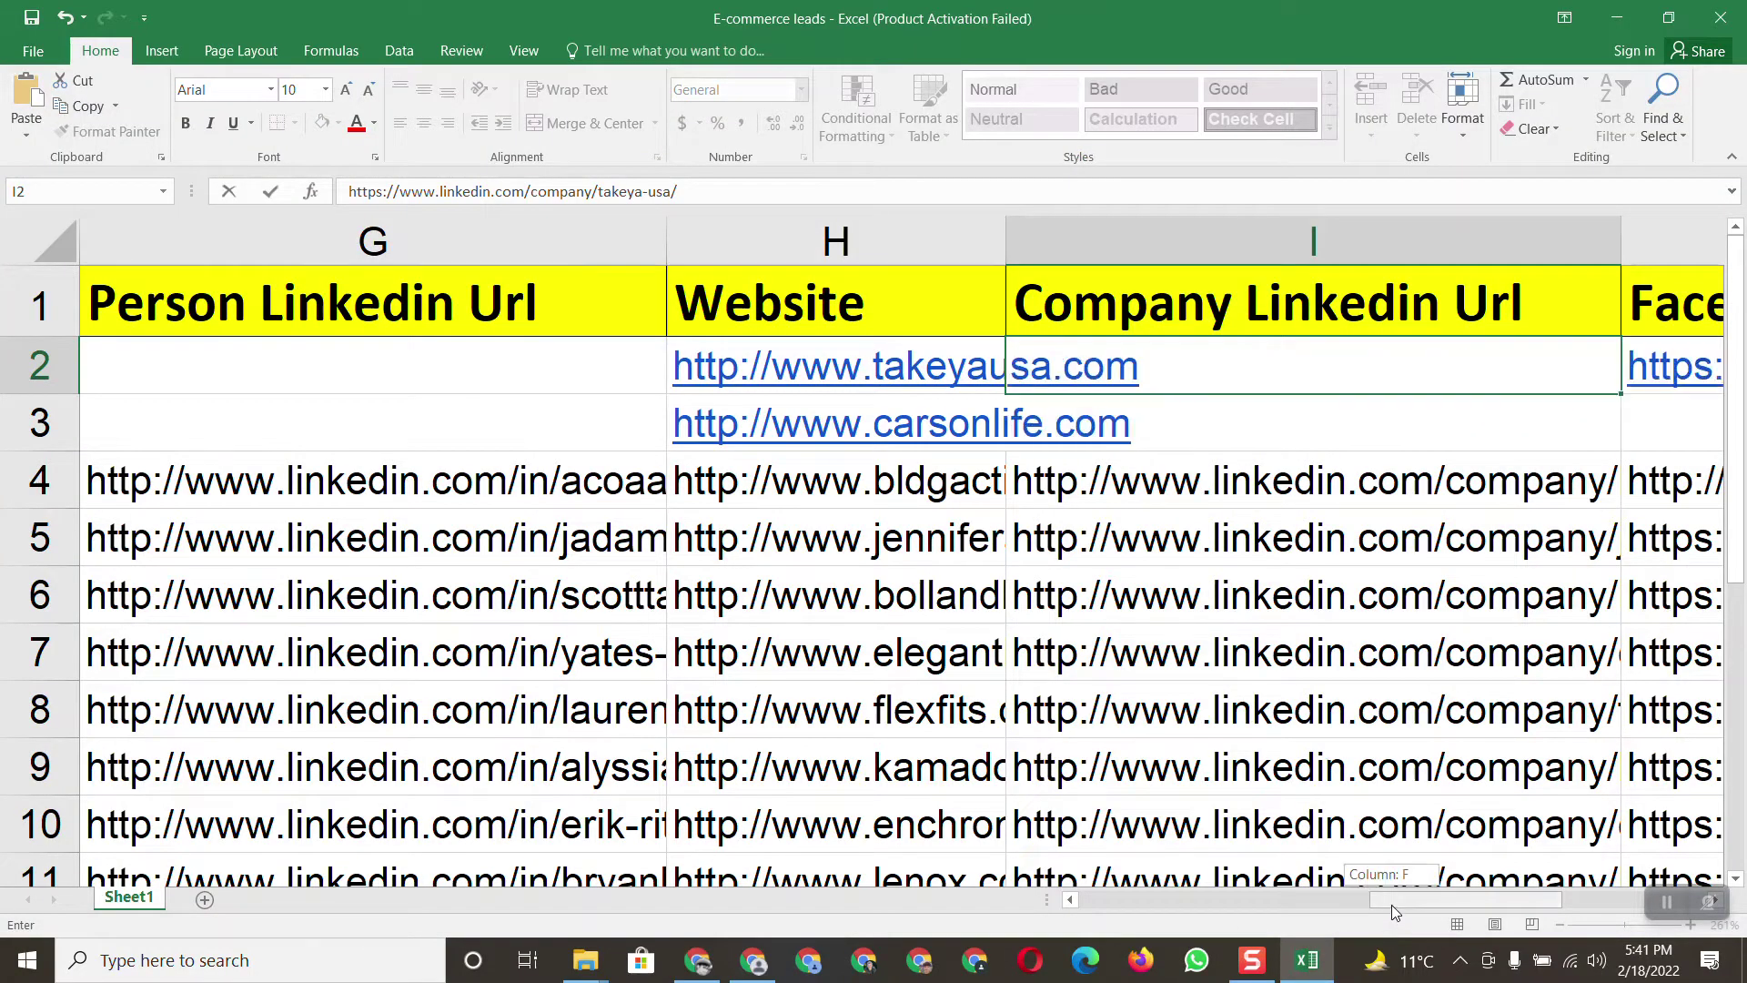
drag(1390, 905, 1149, 899)
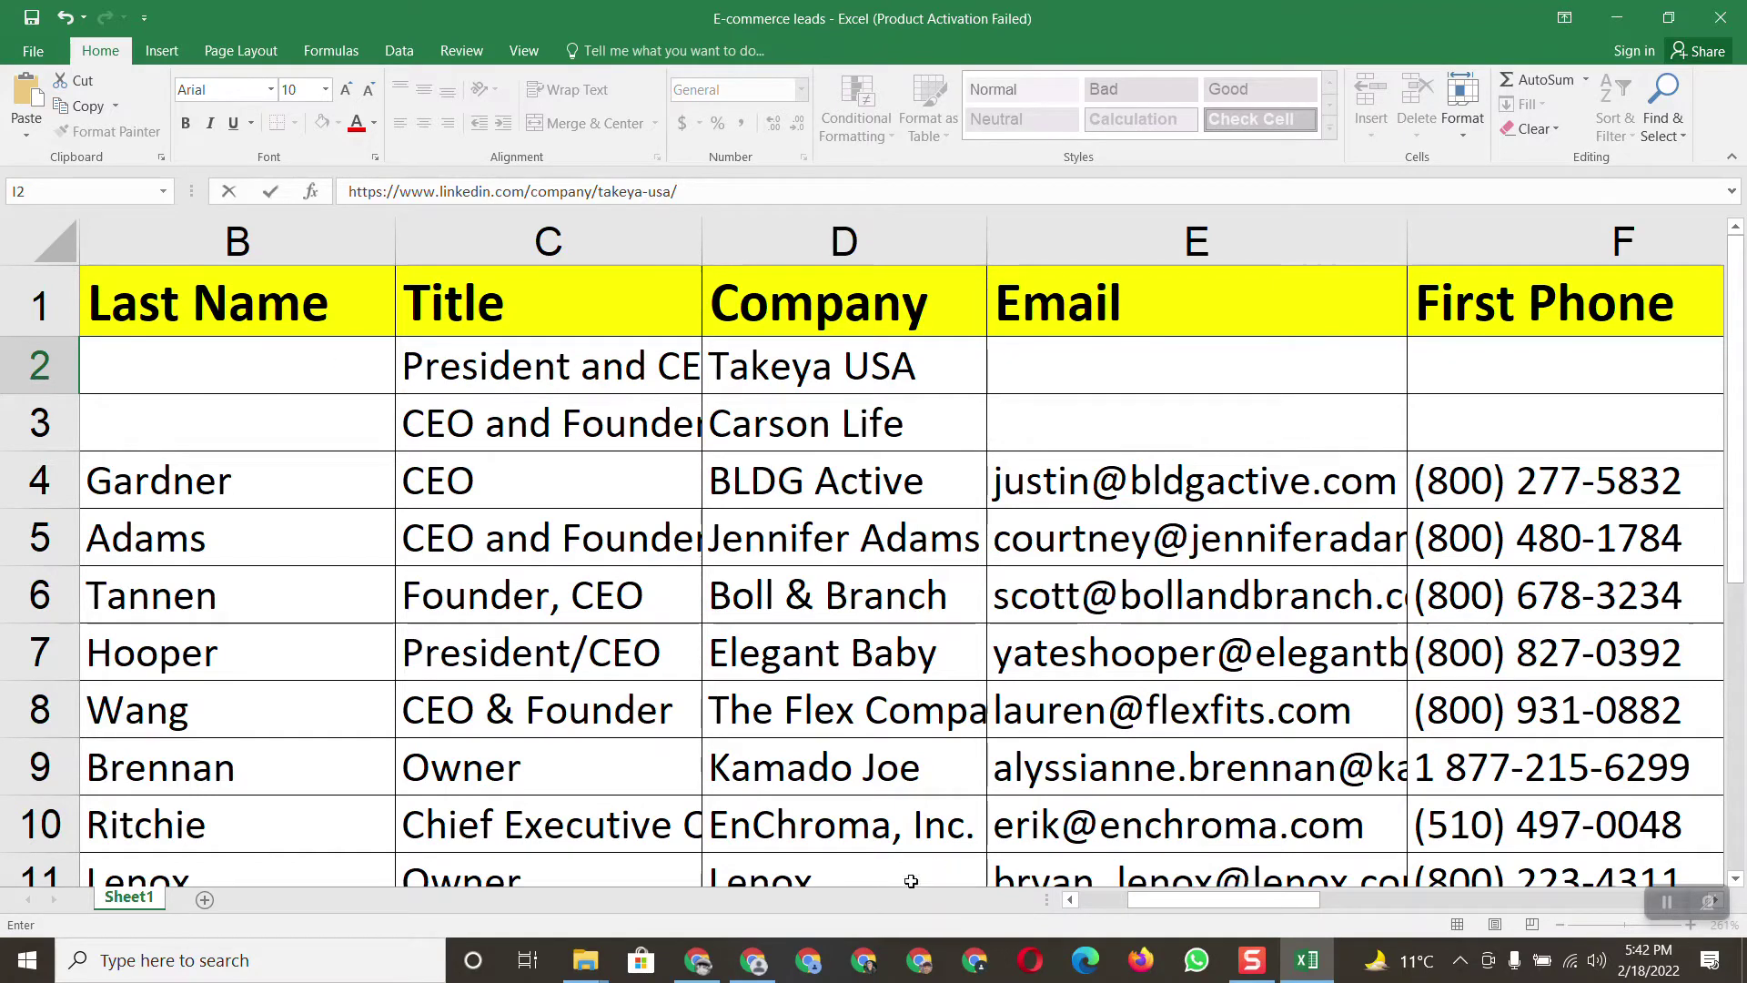
click(698, 960)
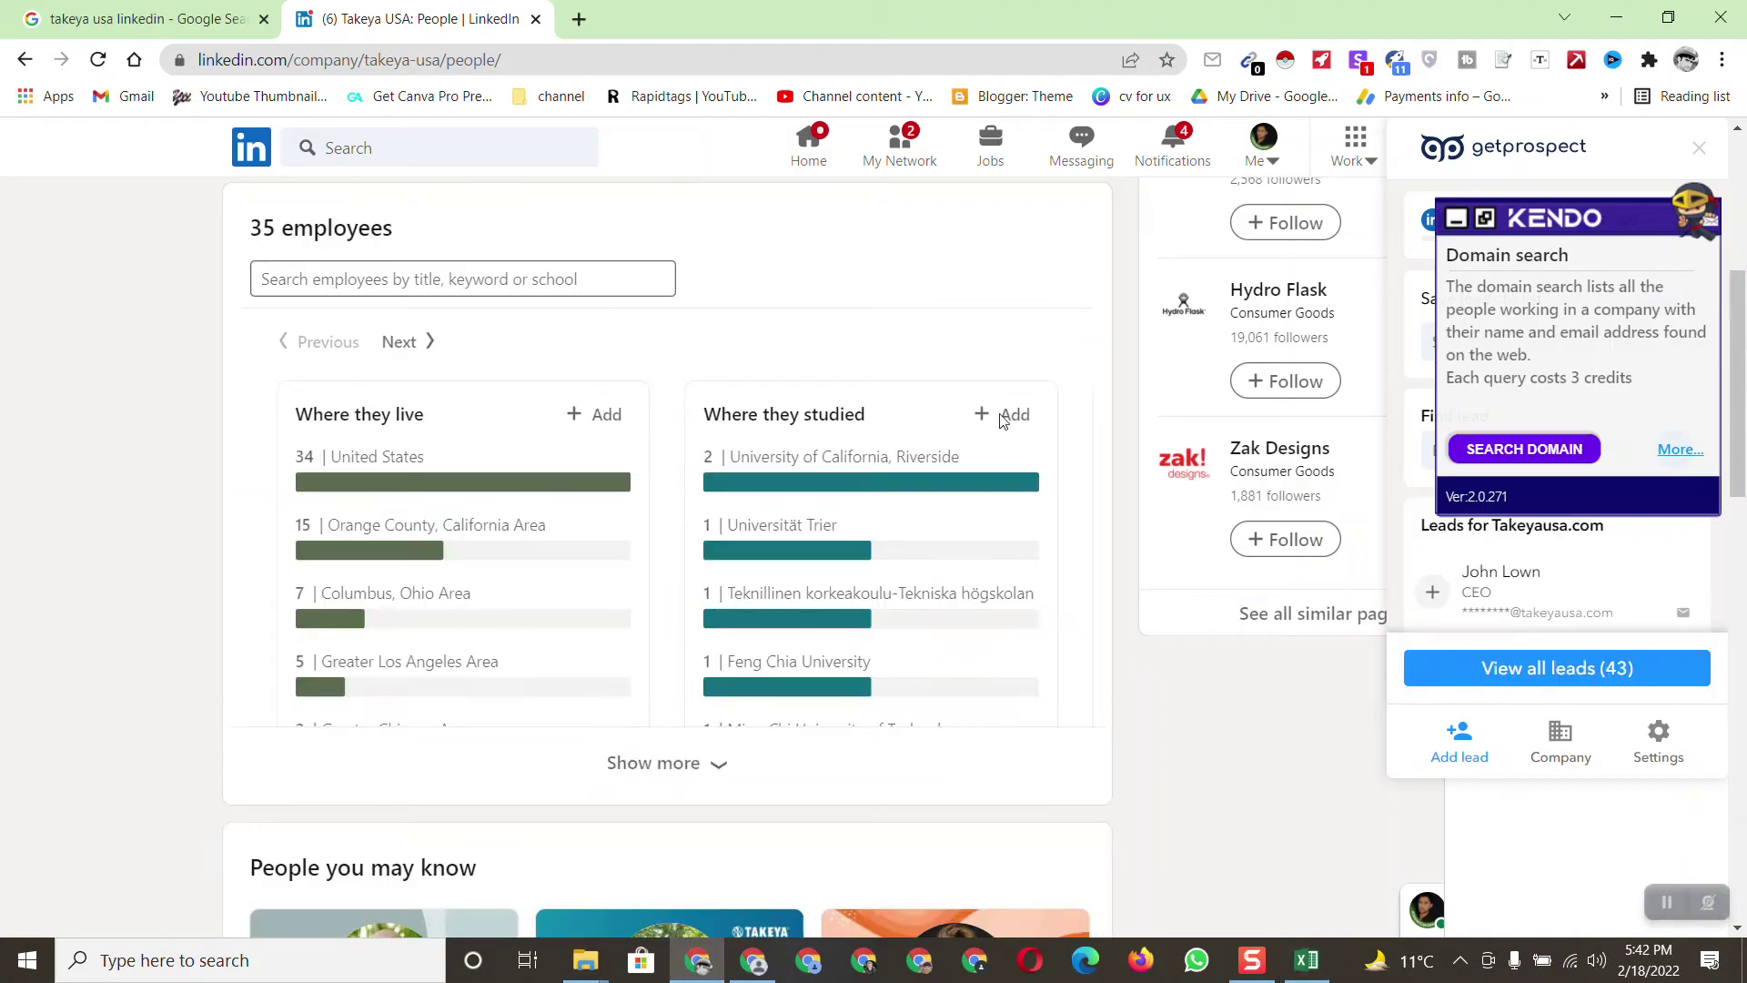
Open the Takeya USA President and CEO's LinkedIn profile from the People page
scroll(728, 455, up, 4)
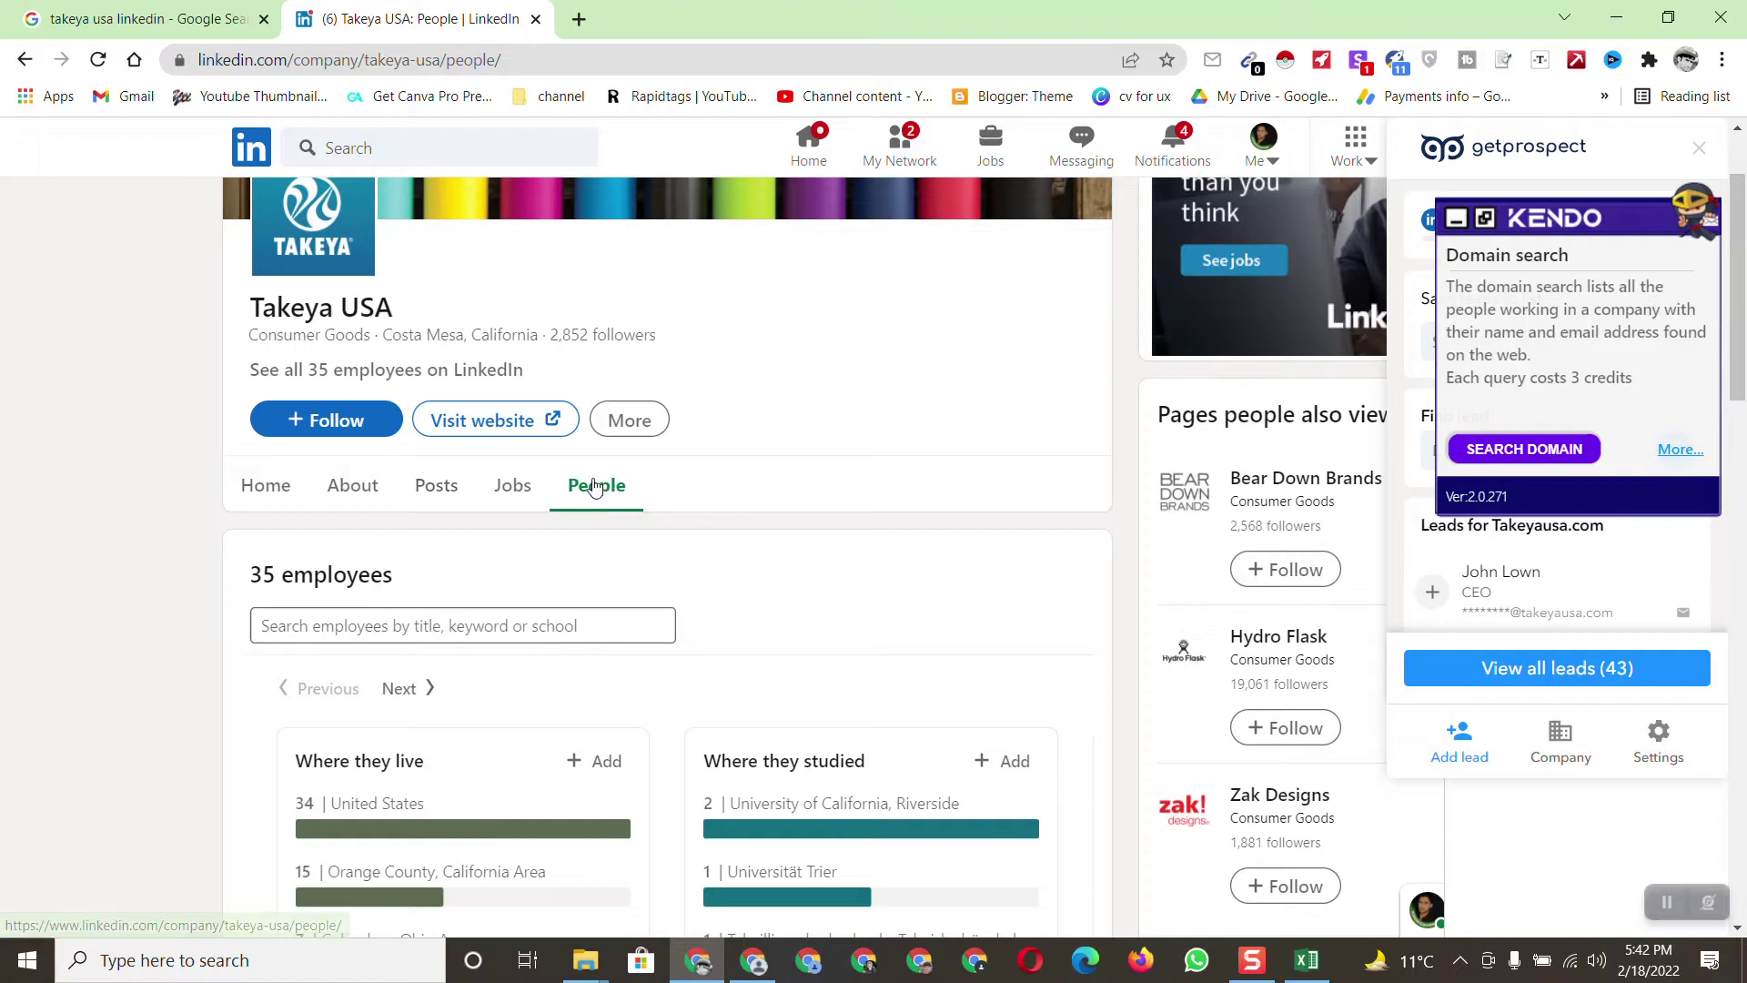
scroll(1092, 482, down, 8)
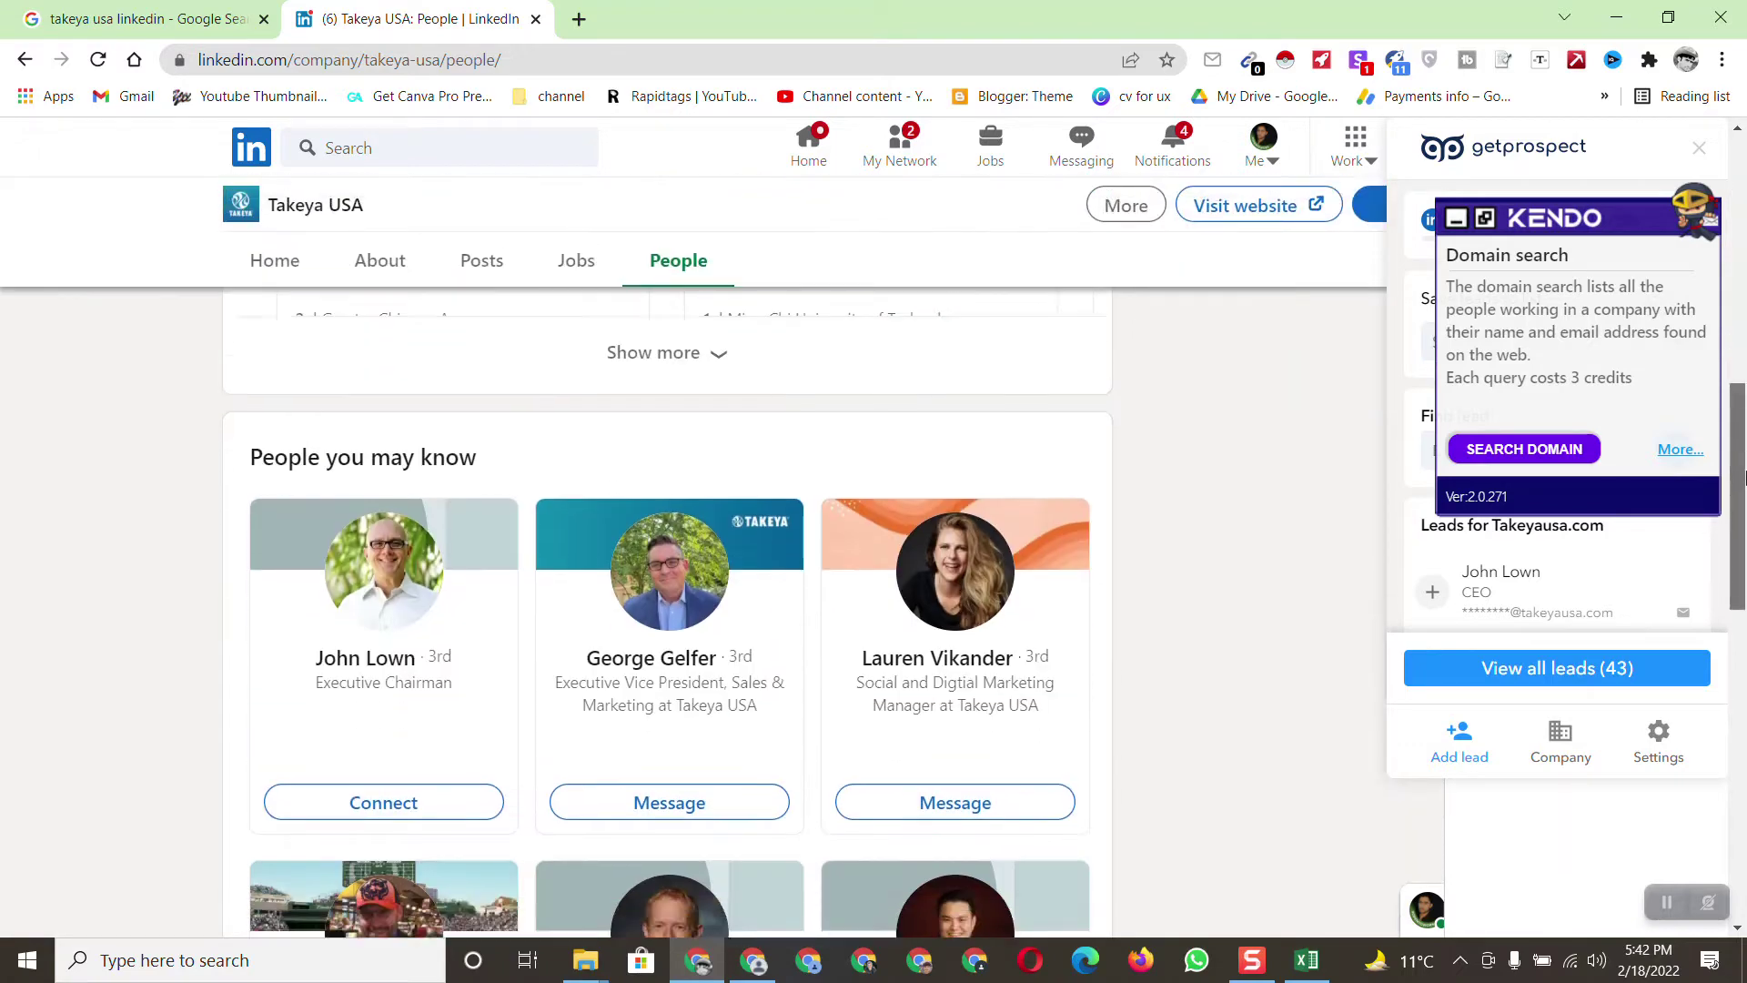
drag(1745, 473, 1744, 585)
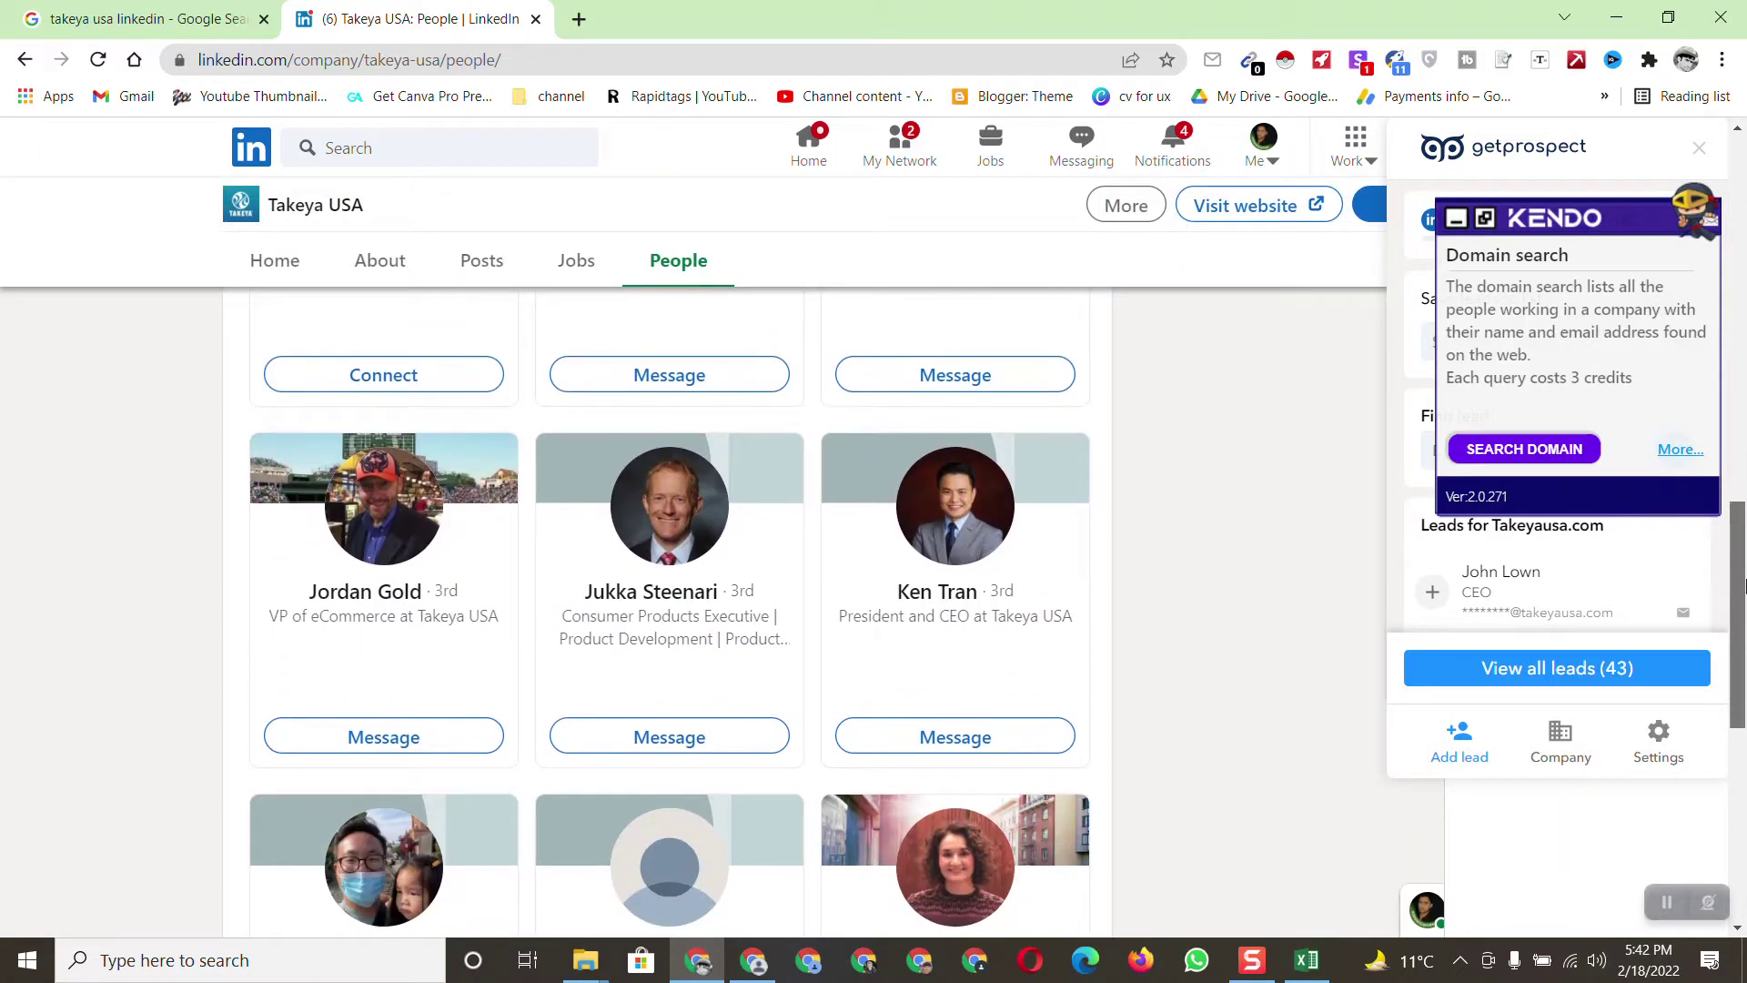
click(946, 603)
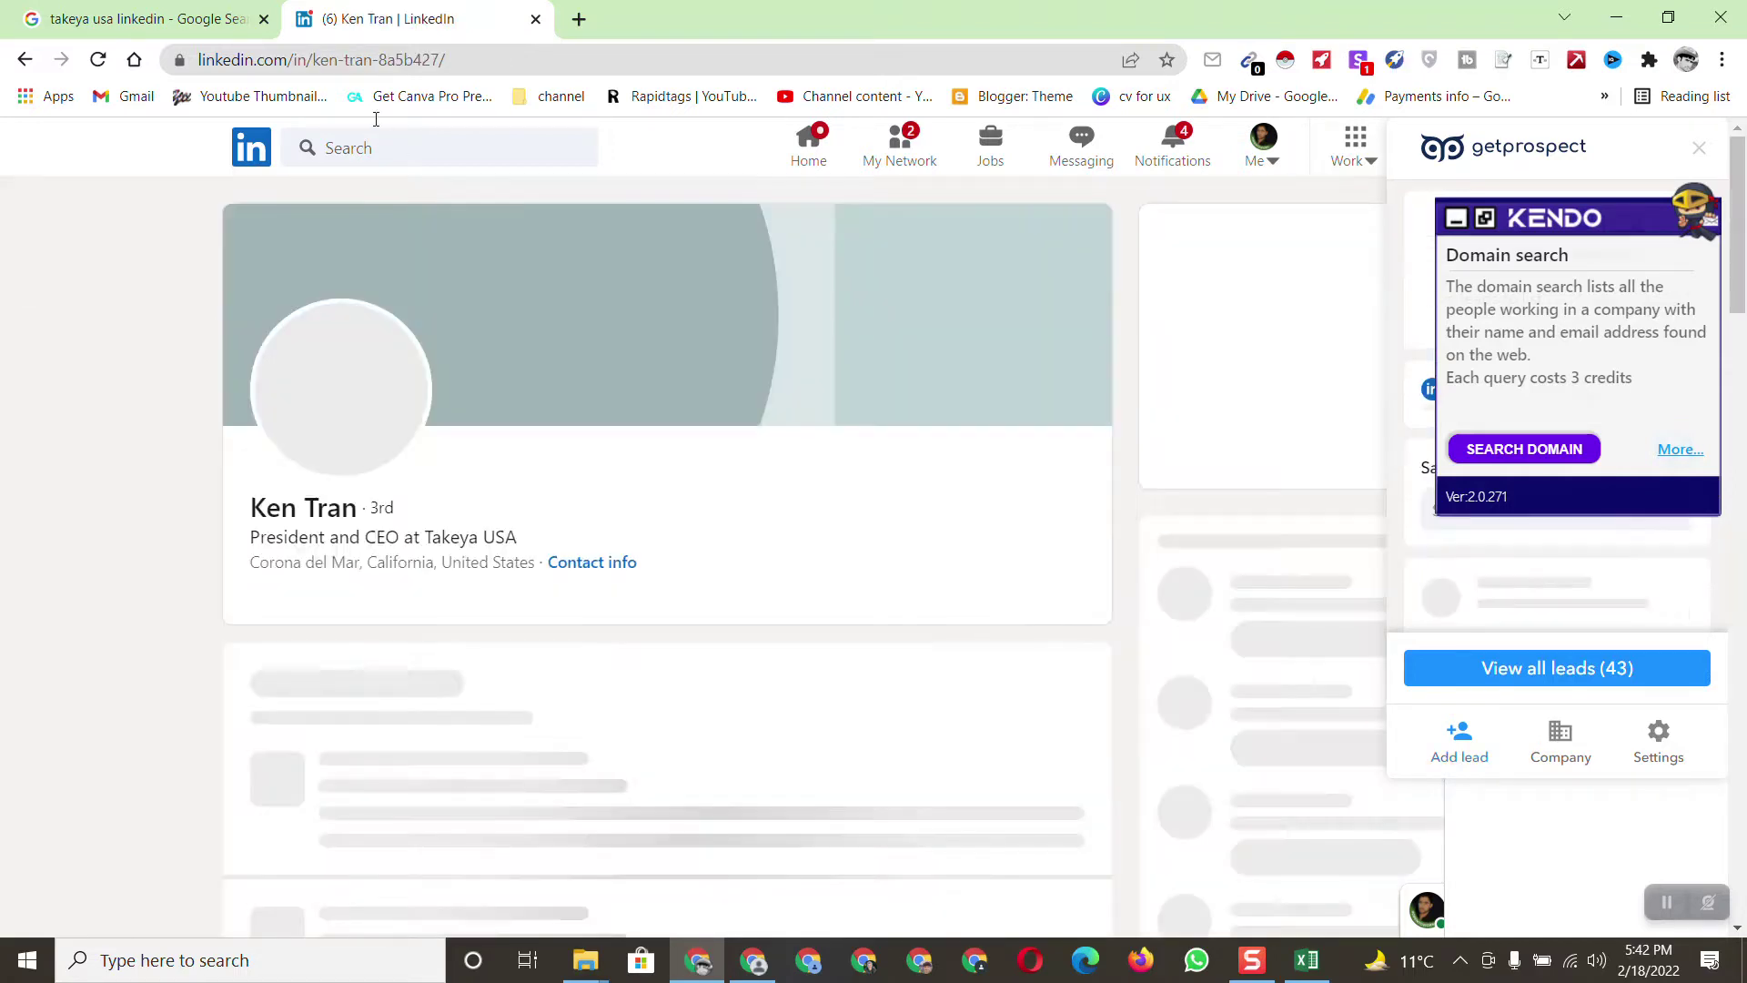
Copy the profile's web address and bring the leads spreadsheet back
click(325, 60)
right_click(323, 62)
click(401, 191)
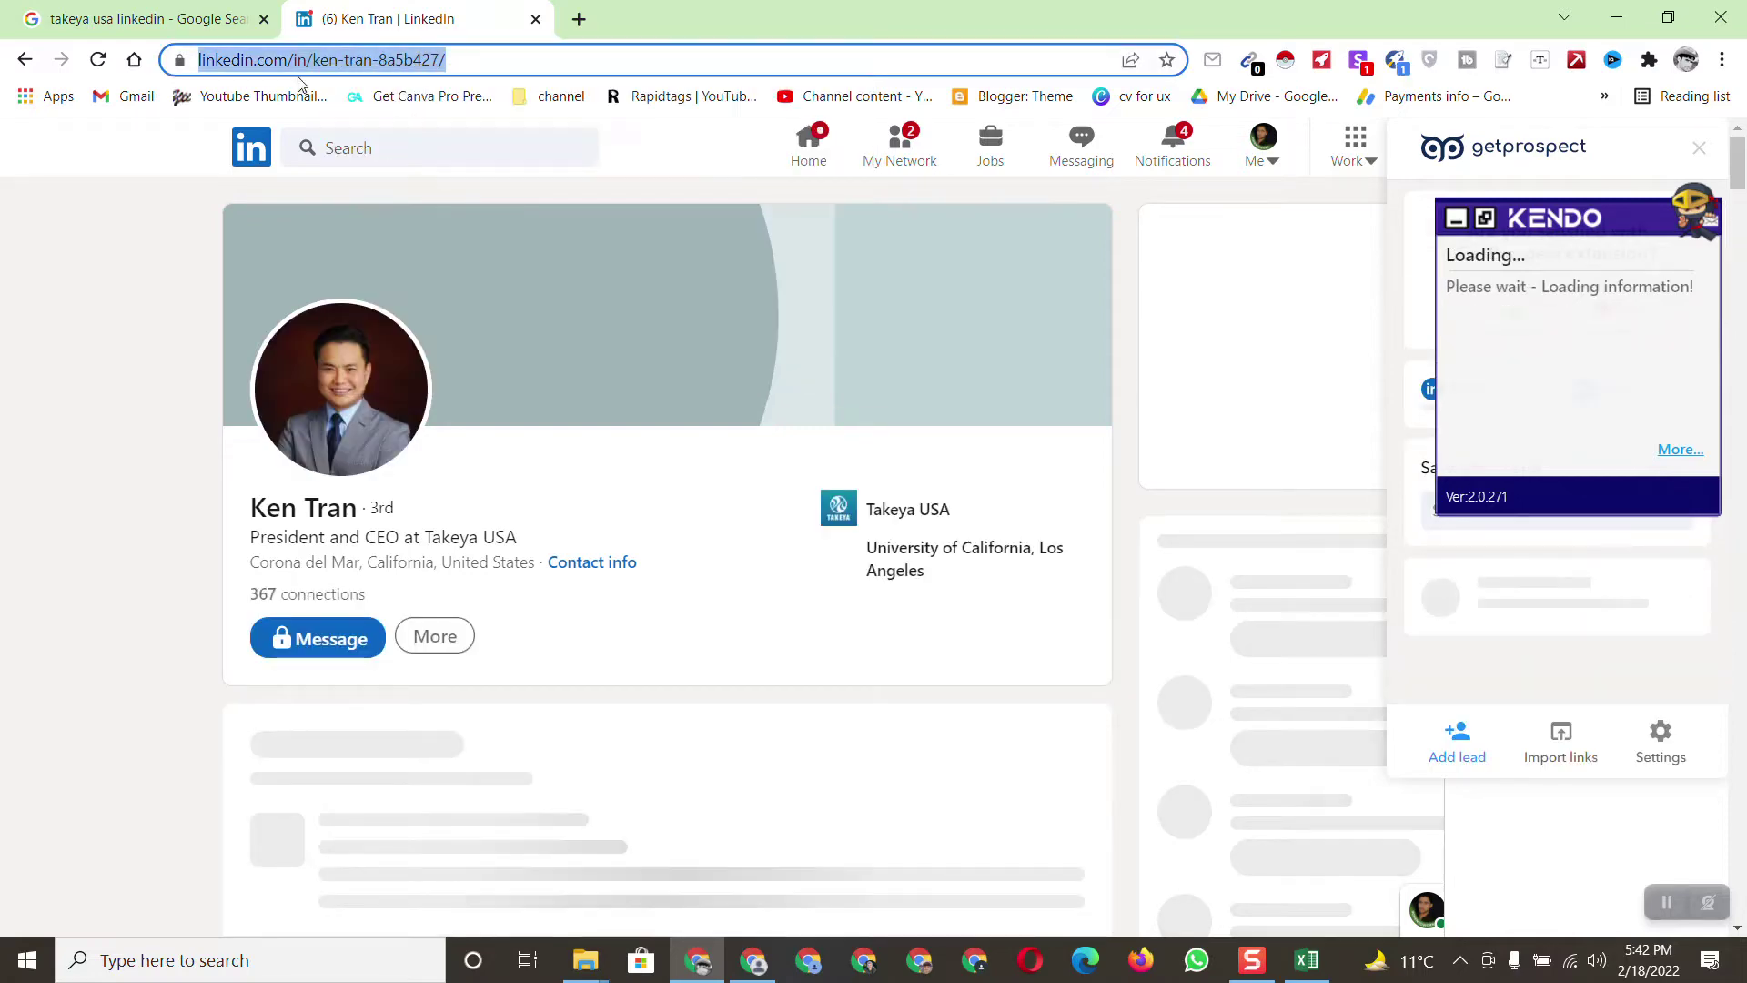
click(1307, 960)
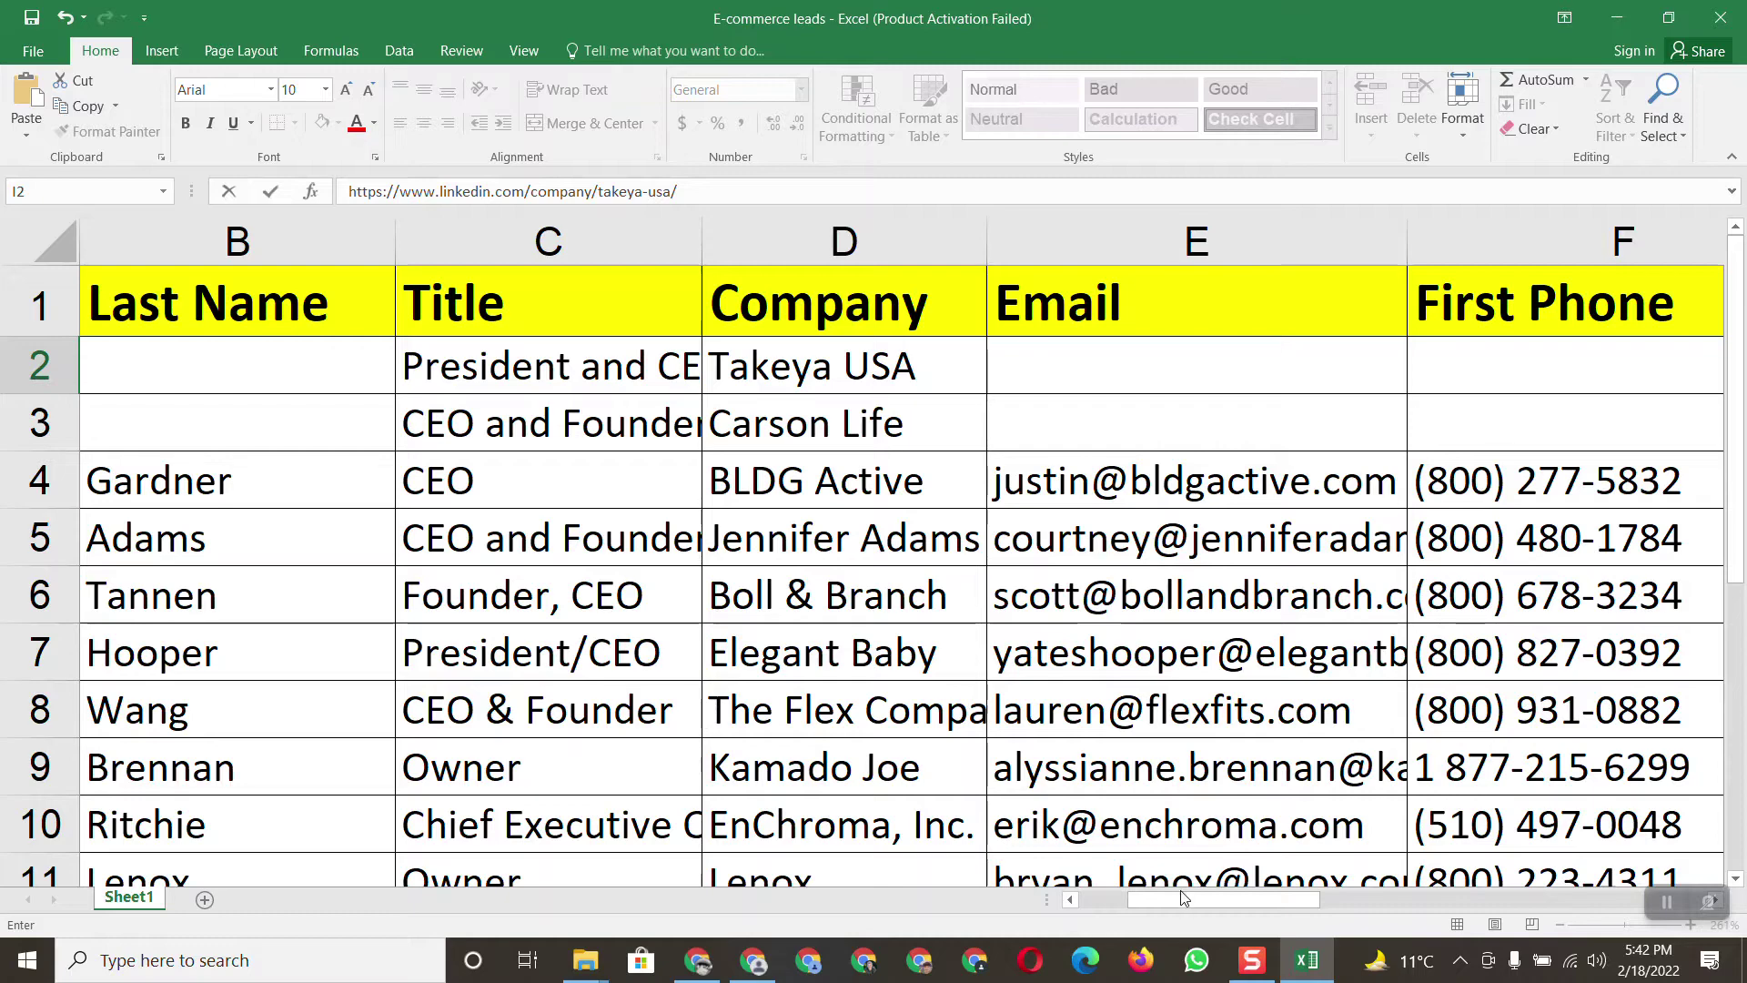
Paste the CEO's profile link into G2, then select the CEO's name on the LinkedIn profile
drag(1181, 898, 1321, 897)
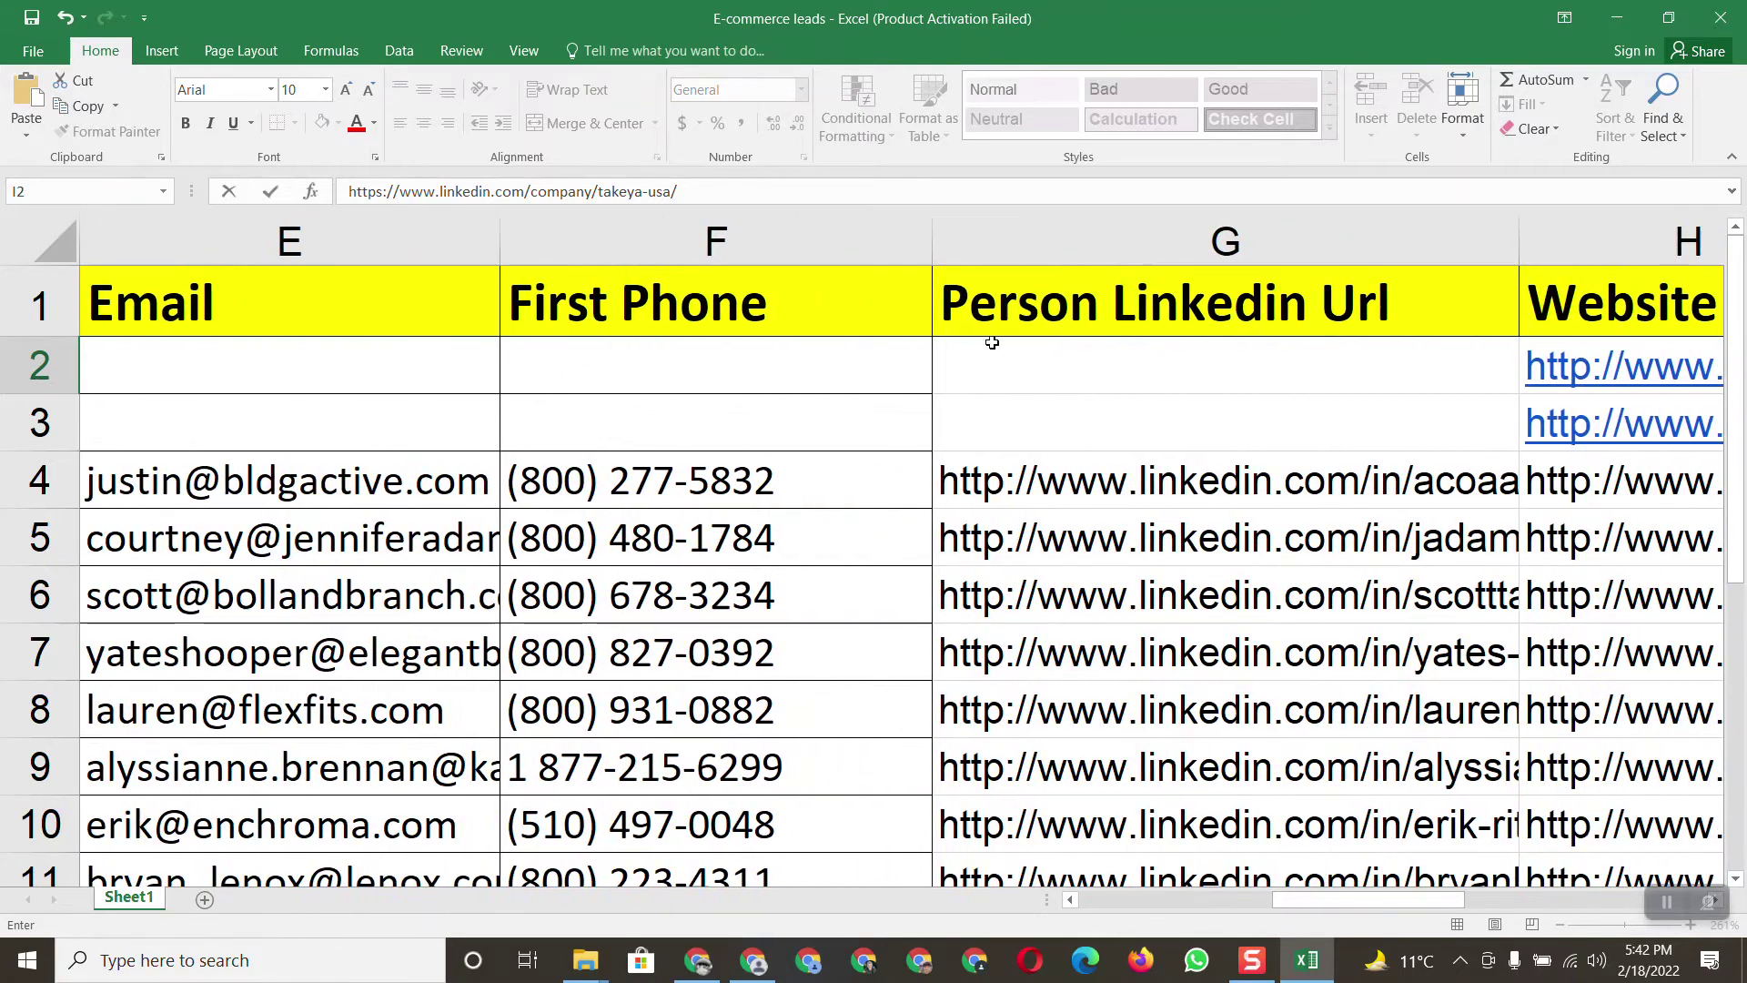
double_click(1010, 357)
right_click(1006, 364)
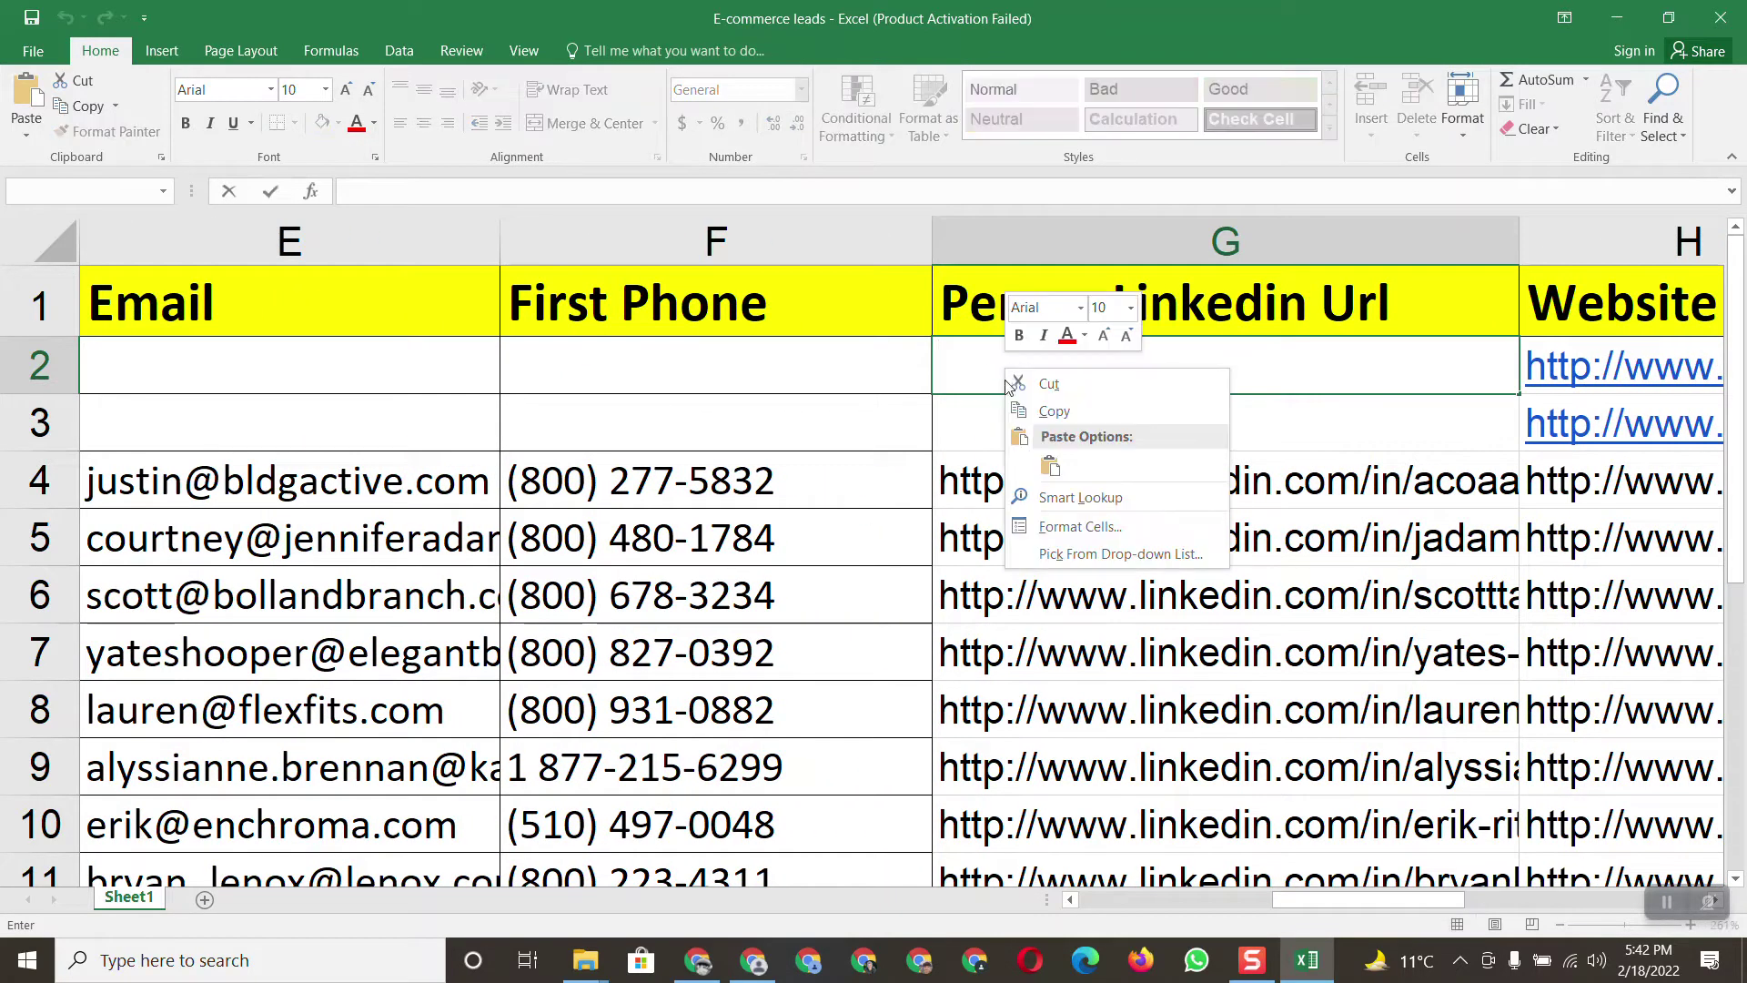
click(1032, 451)
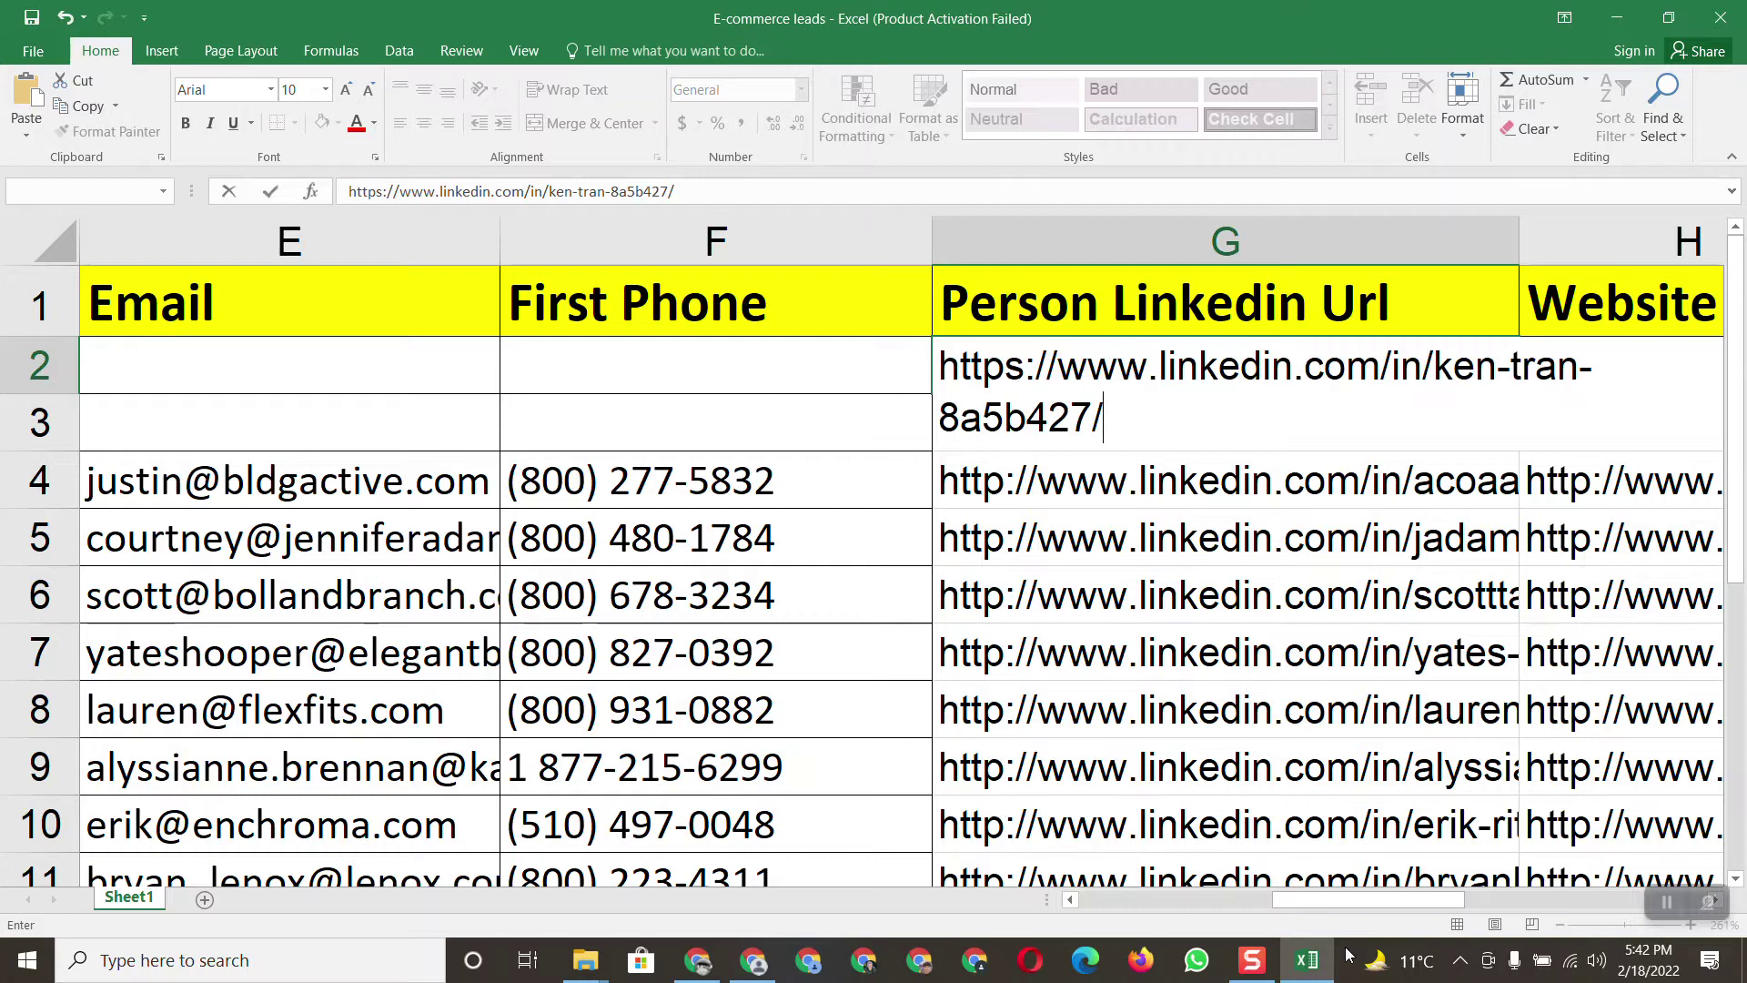
drag(1319, 901, 1097, 899)
click(698, 960)
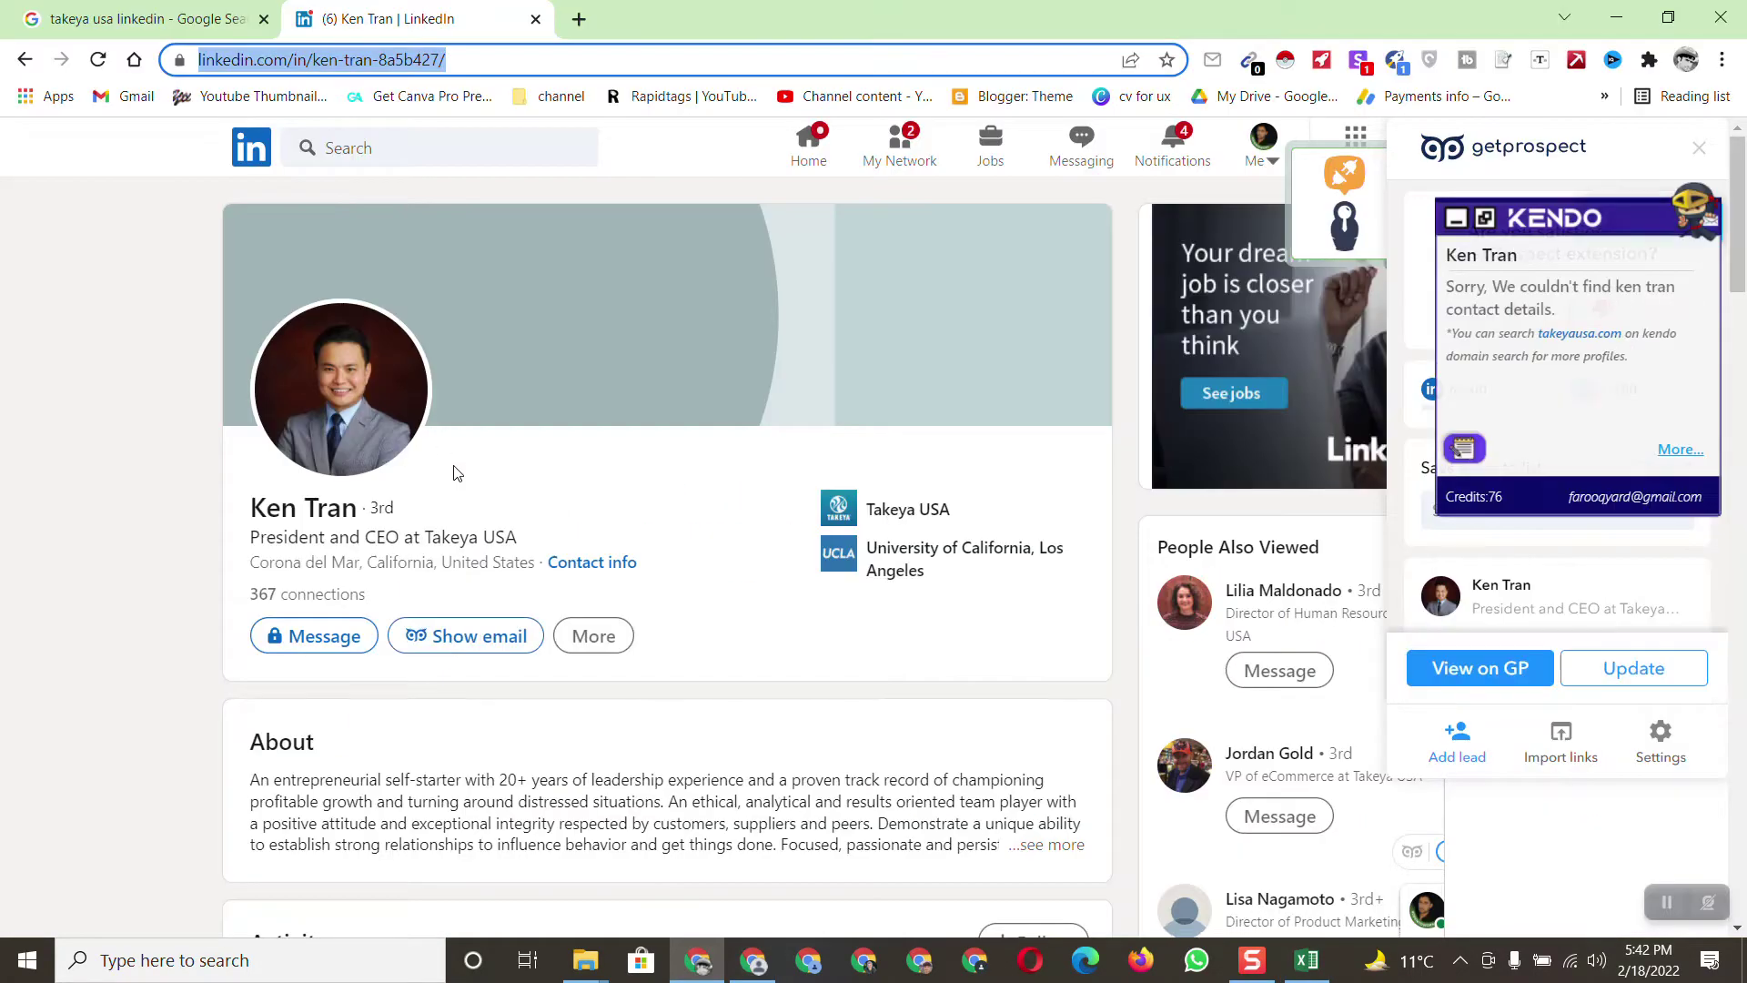
drag(360, 512, 243, 519)
key(ctrl+c)
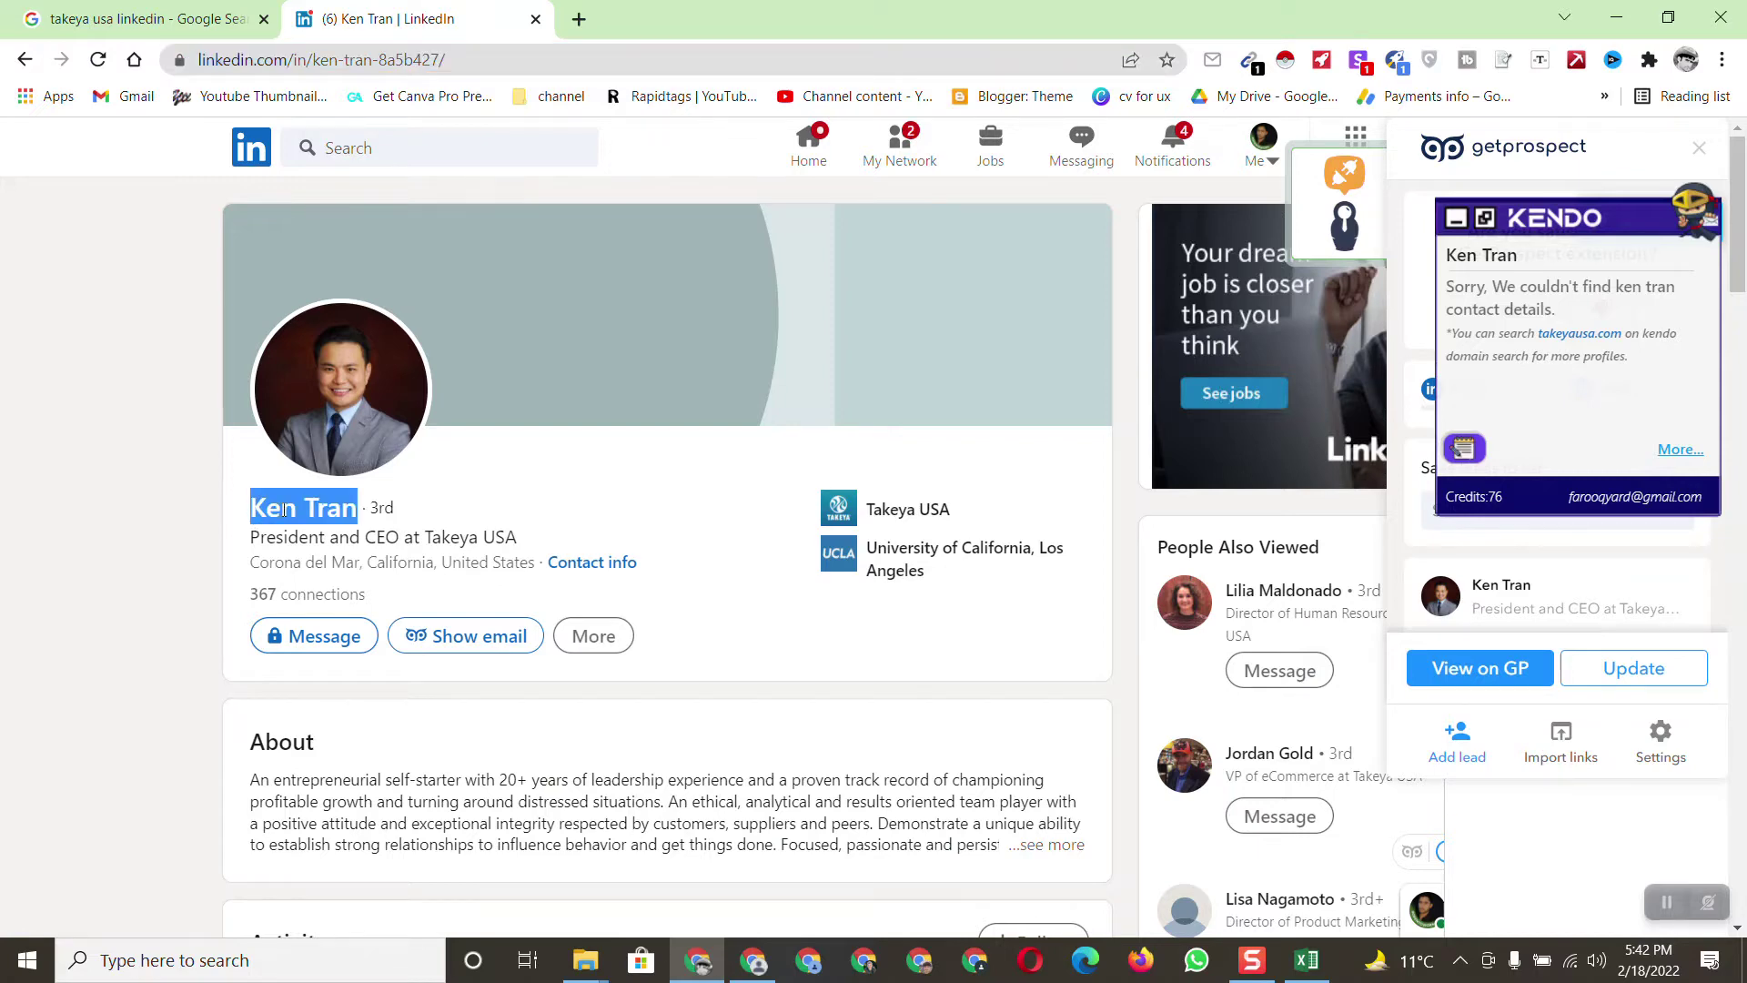
Paste the CEO's full name into First Name cell A2
click(1307, 960)
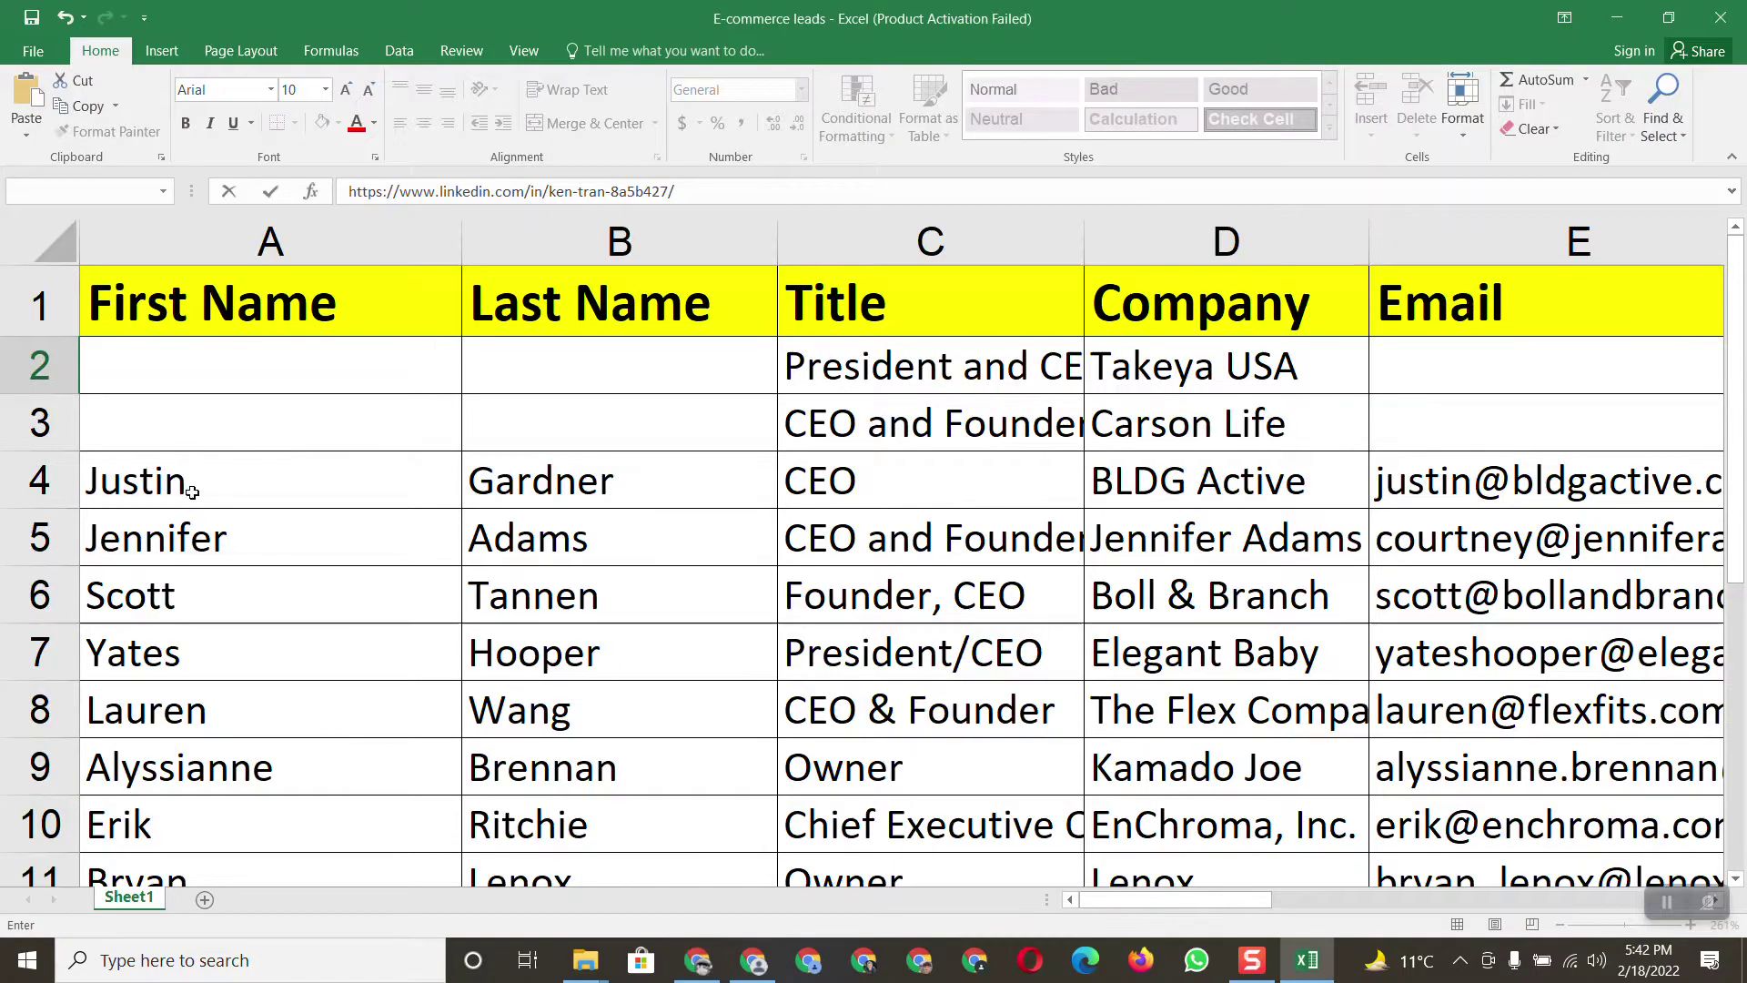
click(172, 363)
right_click(173, 367)
click(219, 459)
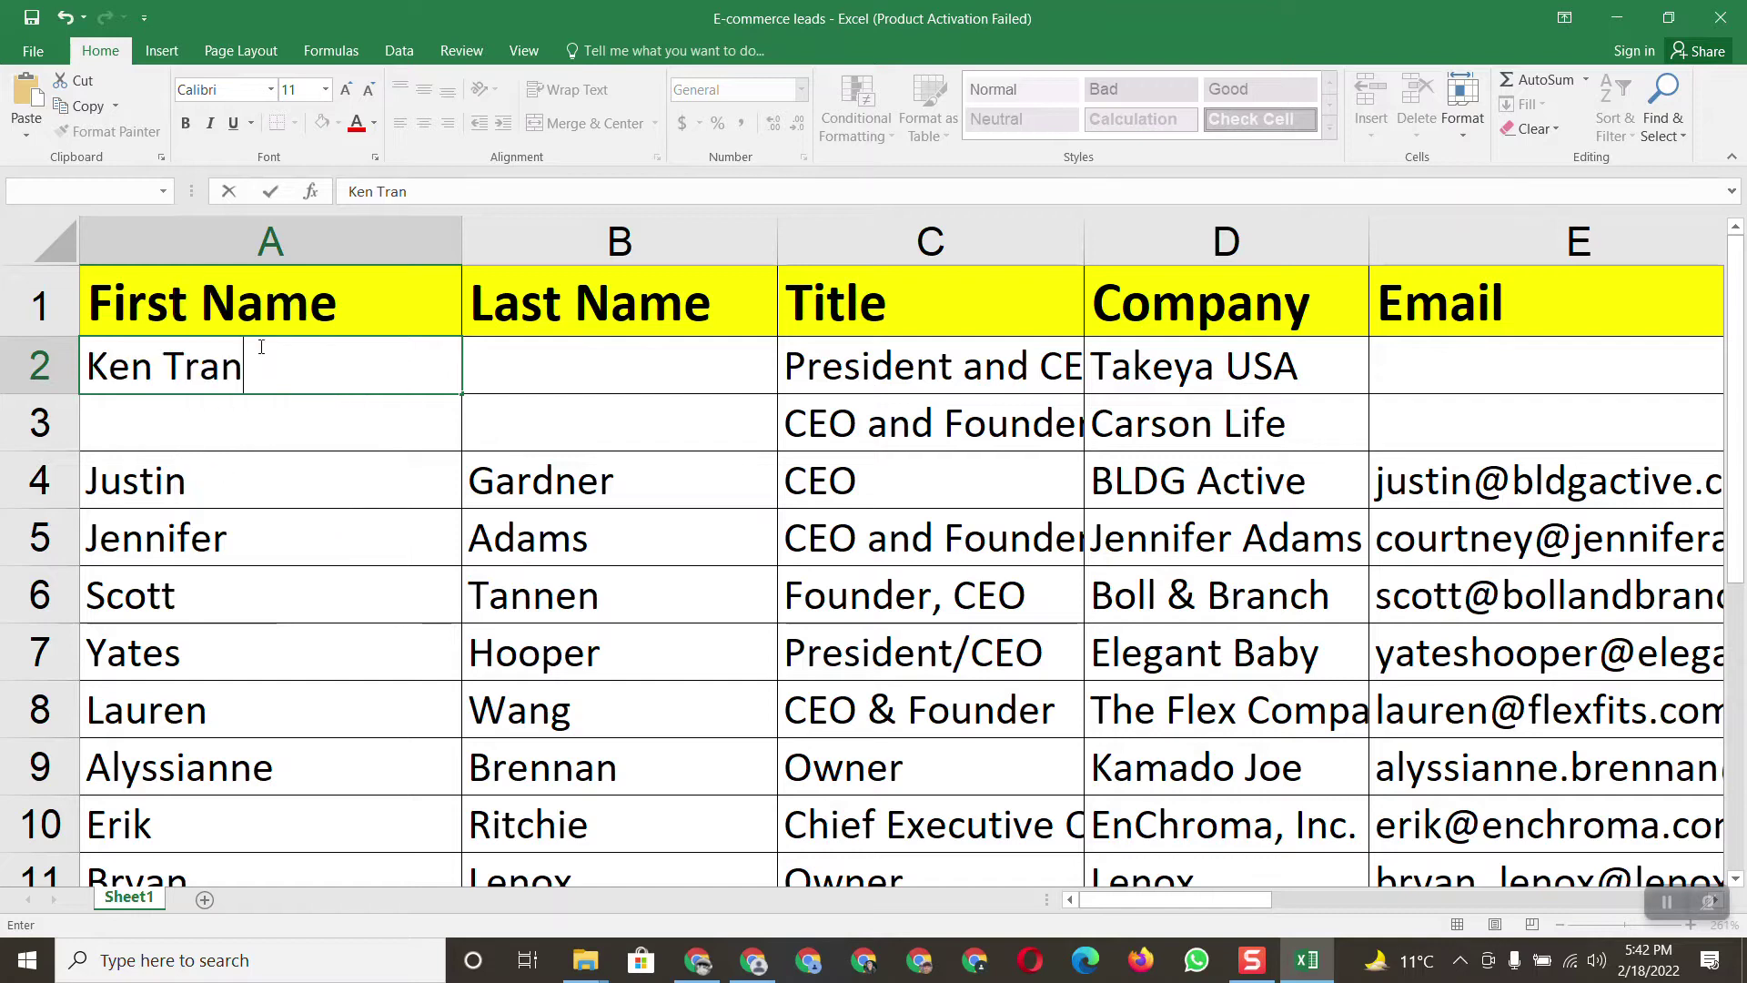
Cut the surname out of A2 and paste it into Last Name cell B2
drag(243, 367, 165, 368)
right_click(180, 368)
click(217, 378)
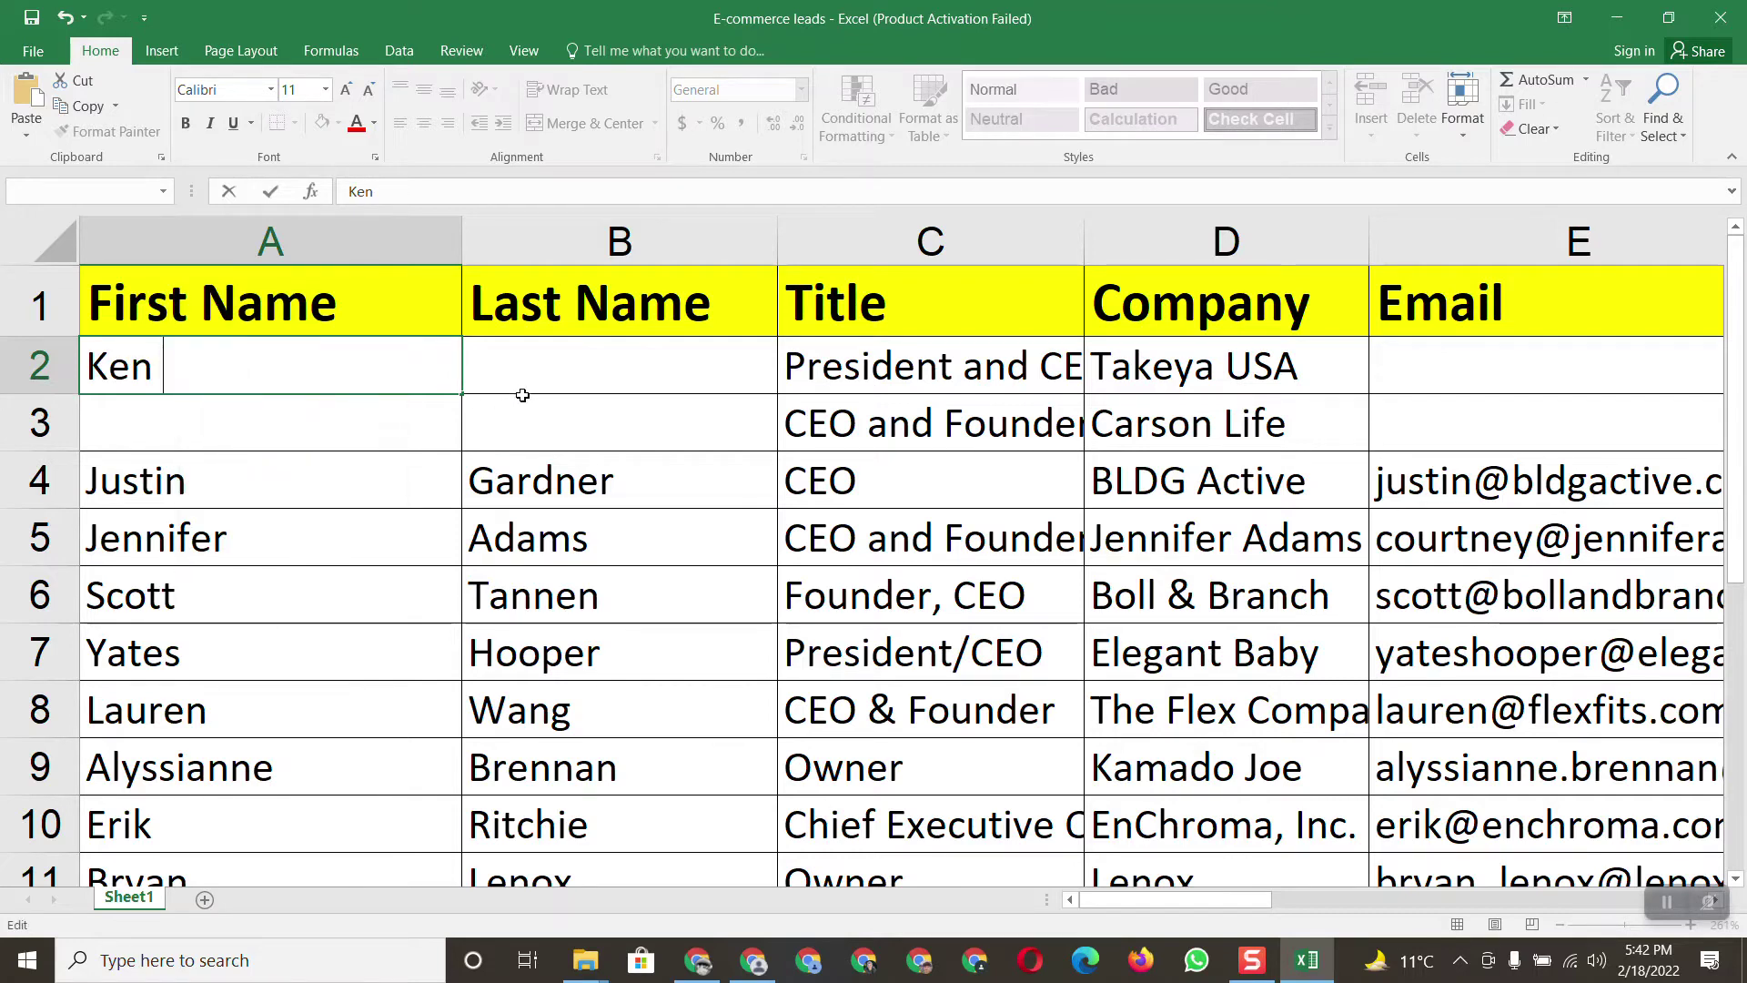
click(508, 373)
right_click(509, 373)
click(553, 468)
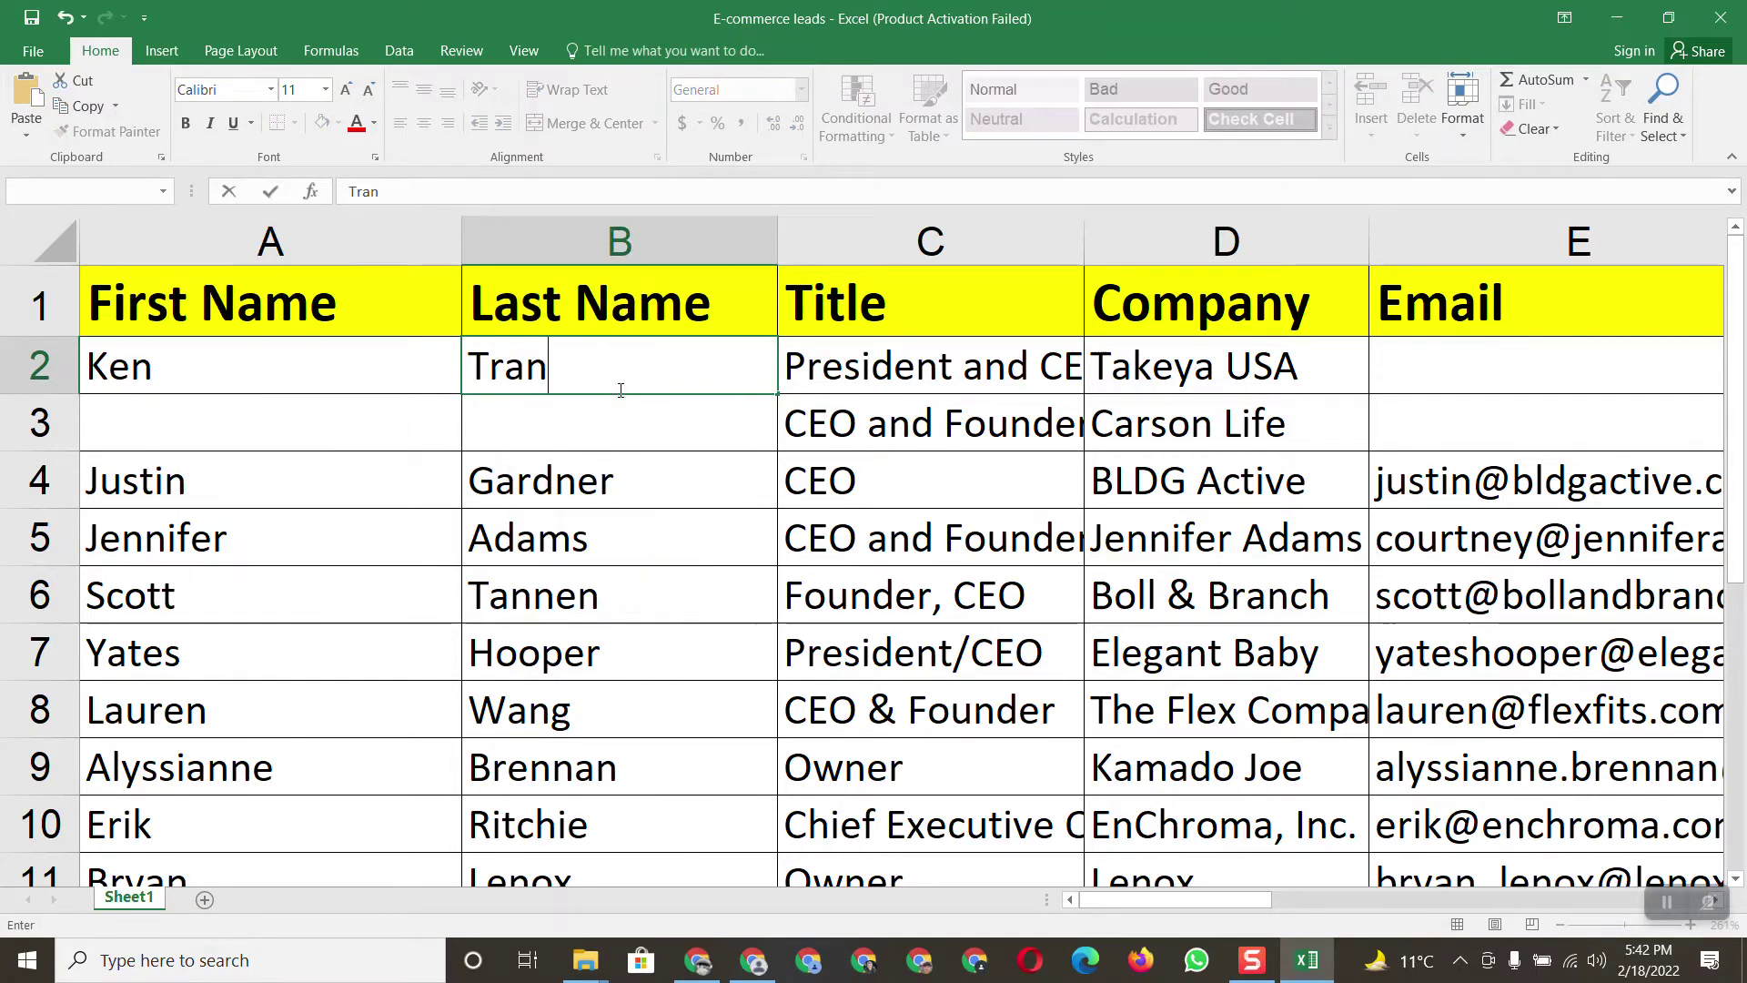
click(697, 960)
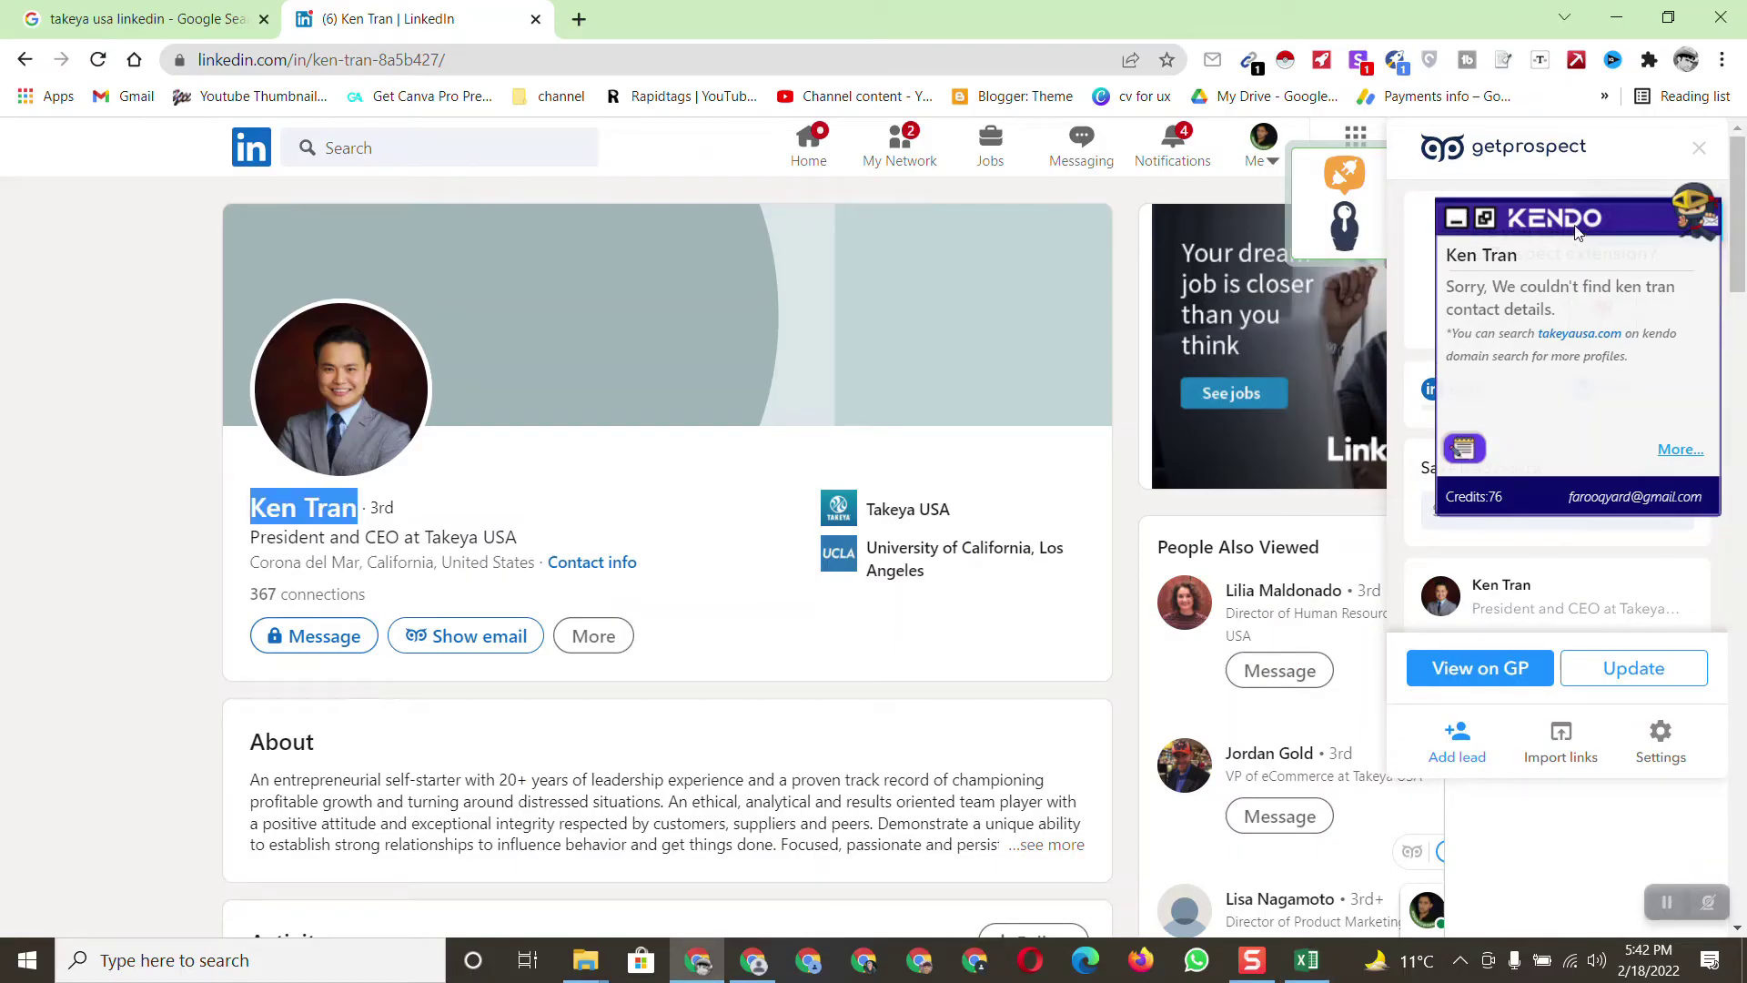
Dismiss the Kendo popup and open the CEO's contact record with View on GP
click(1454, 221)
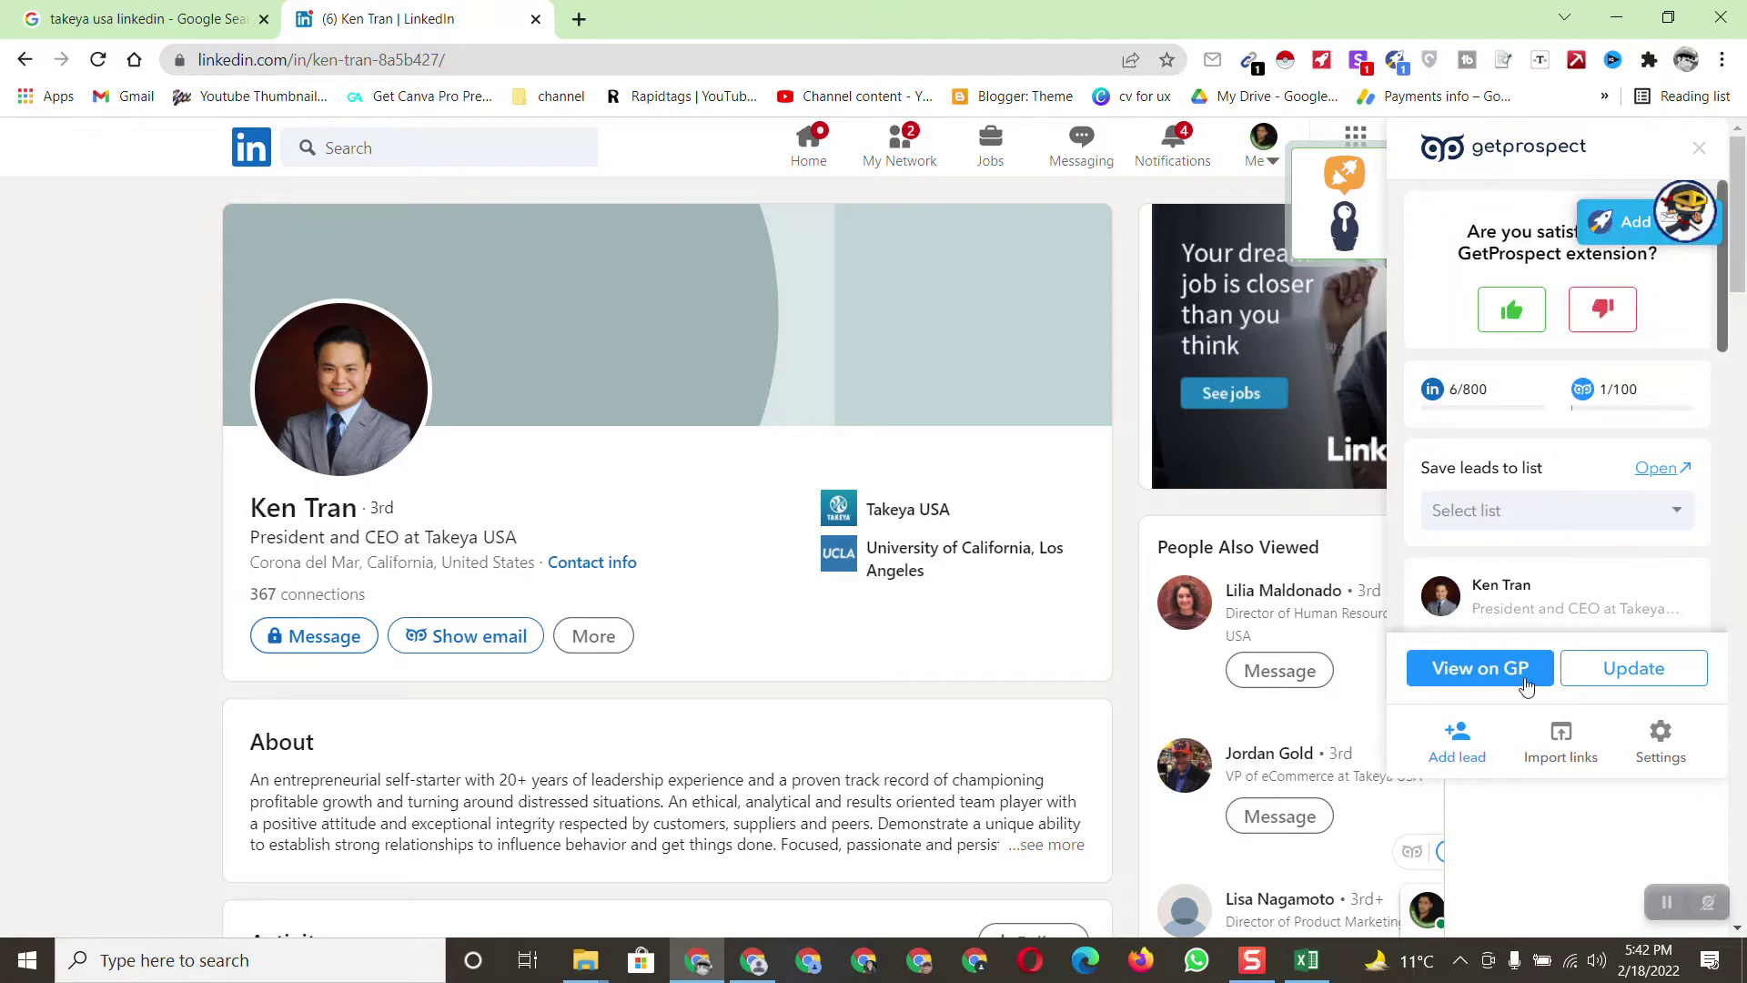
click(1480, 669)
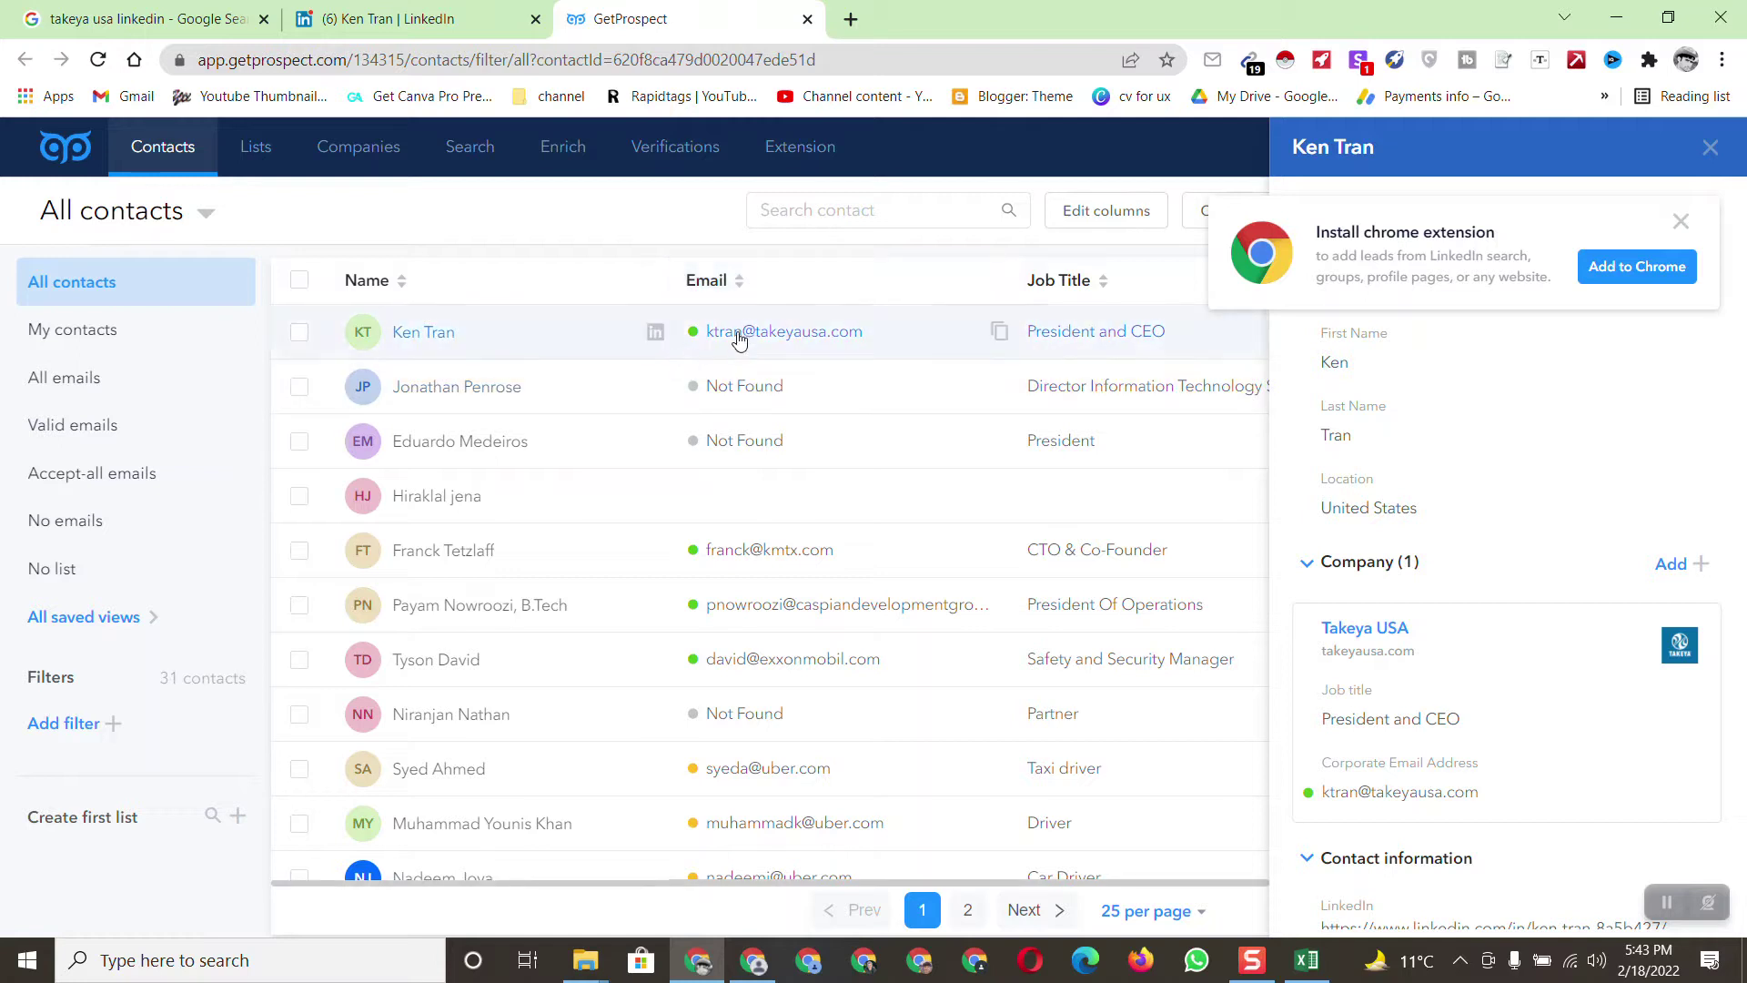
Copy the CEO's company email from GetProspect and paste it into Email cell E2
click(997, 333)
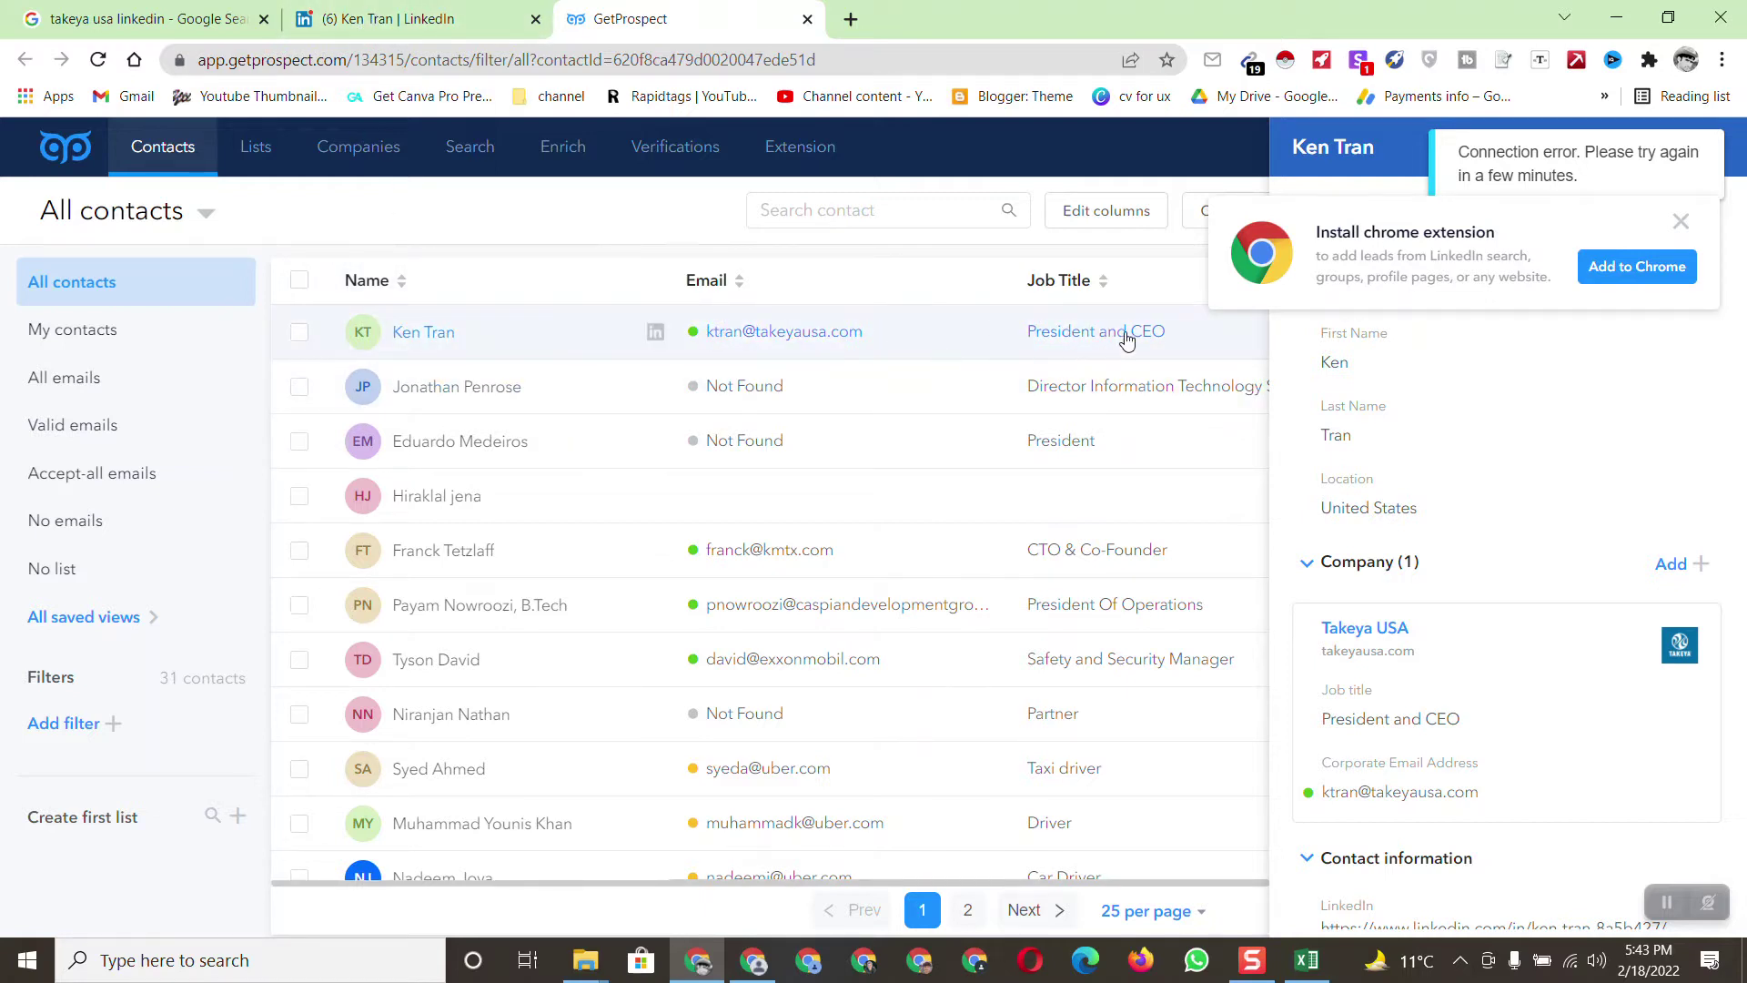
click(1001, 342)
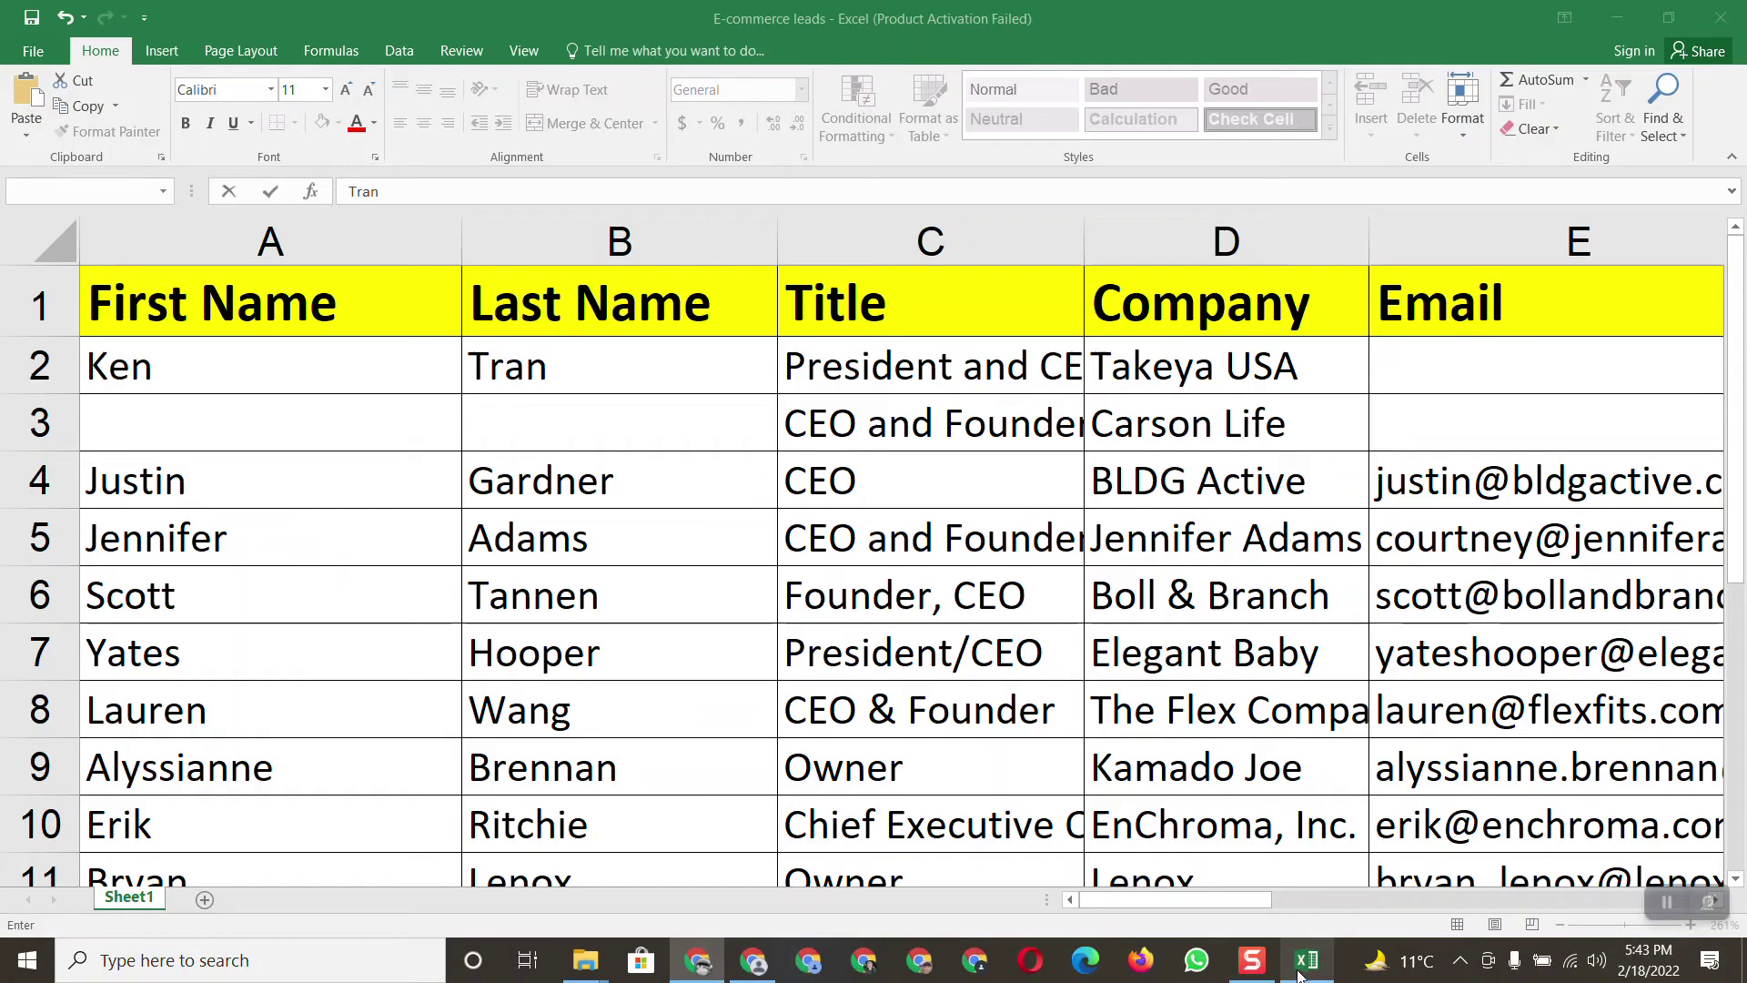
click(1307, 960)
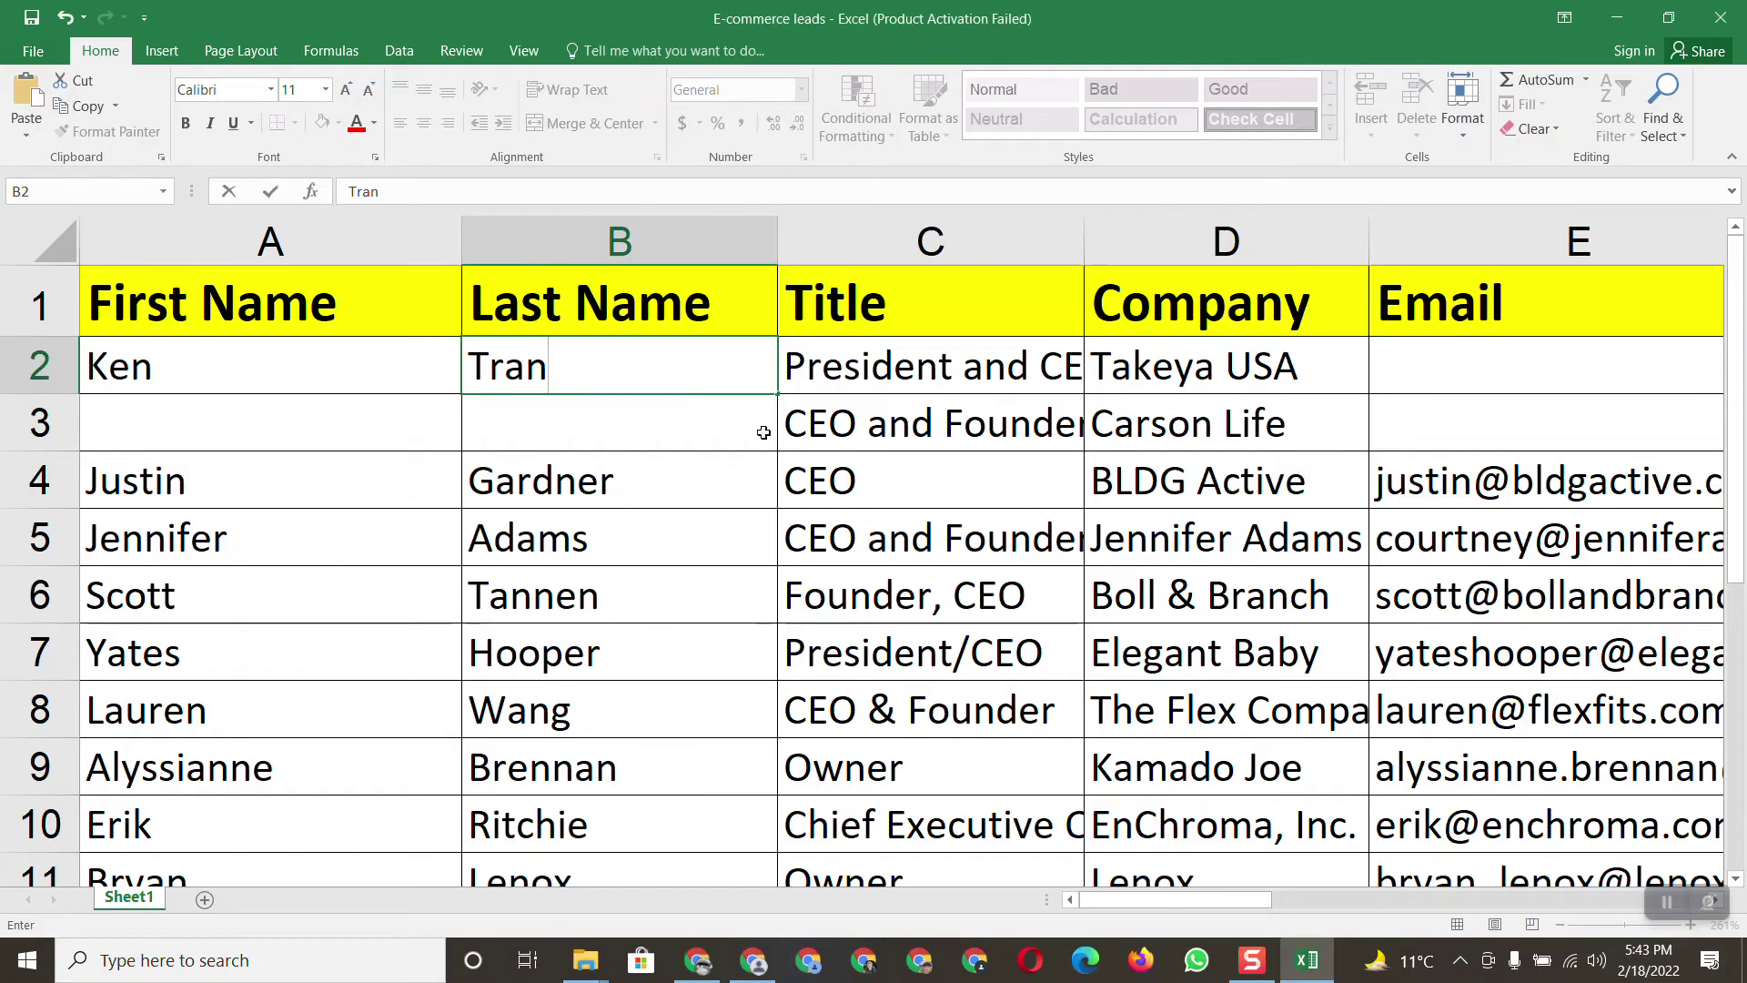
click(1442, 370)
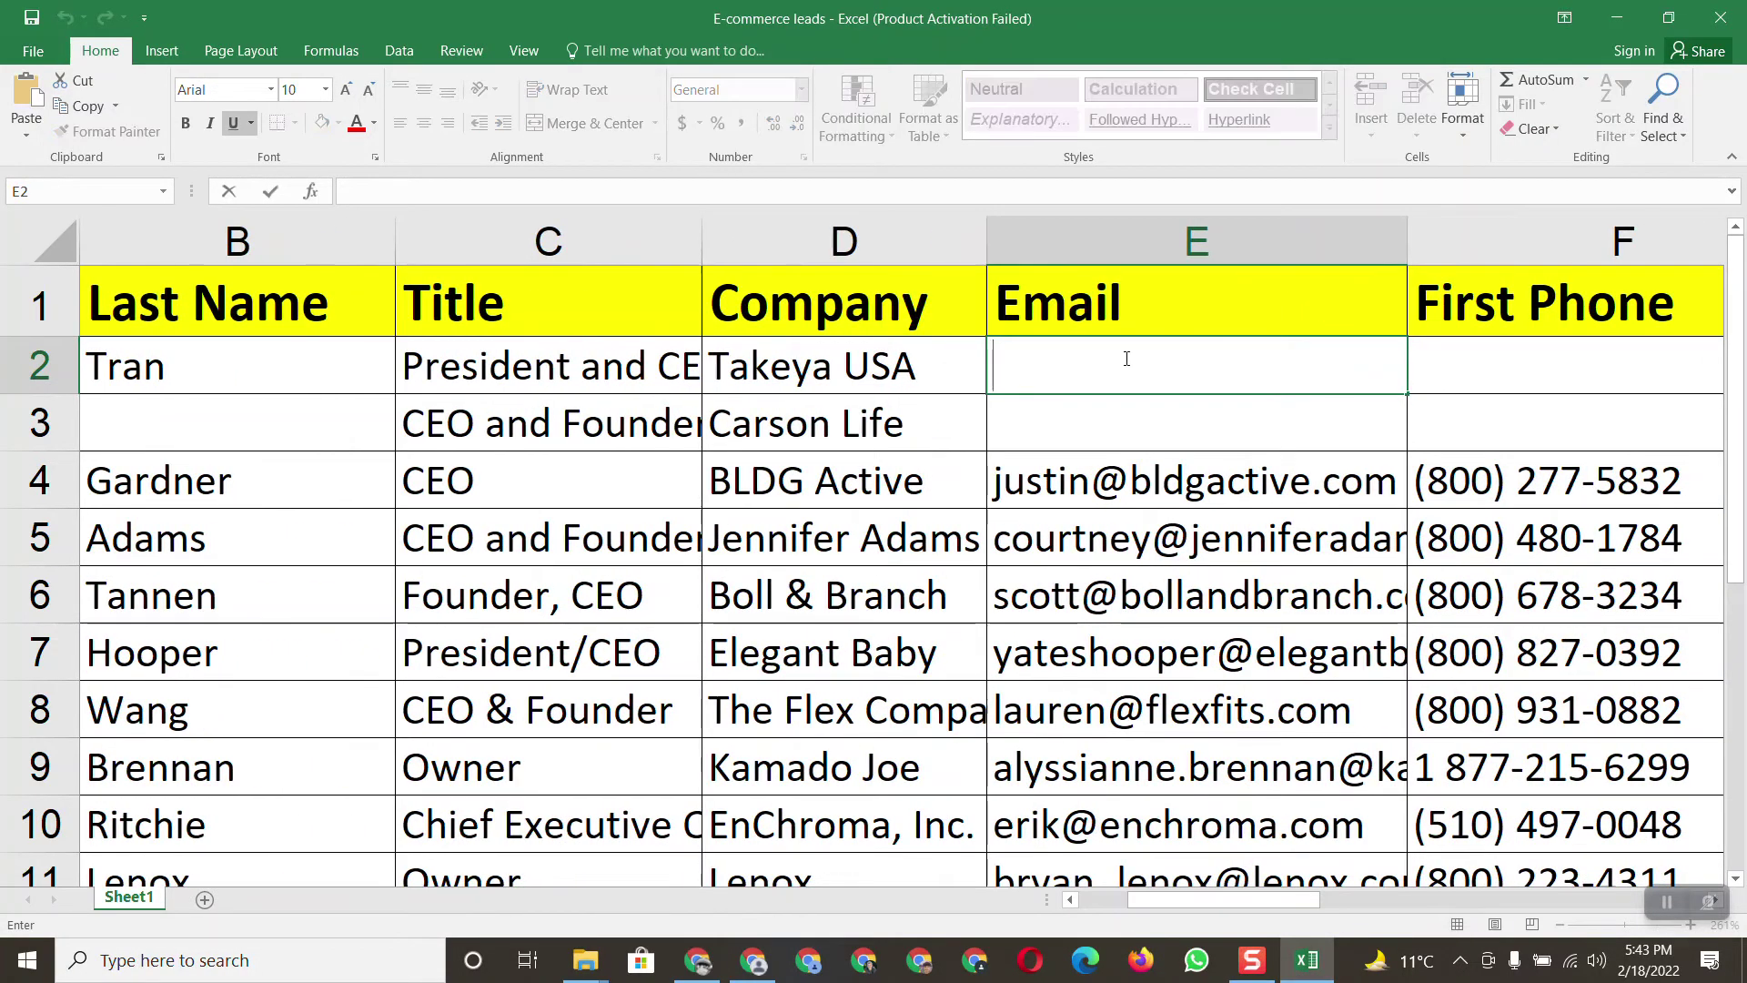
right_click(1126, 359)
click(1171, 456)
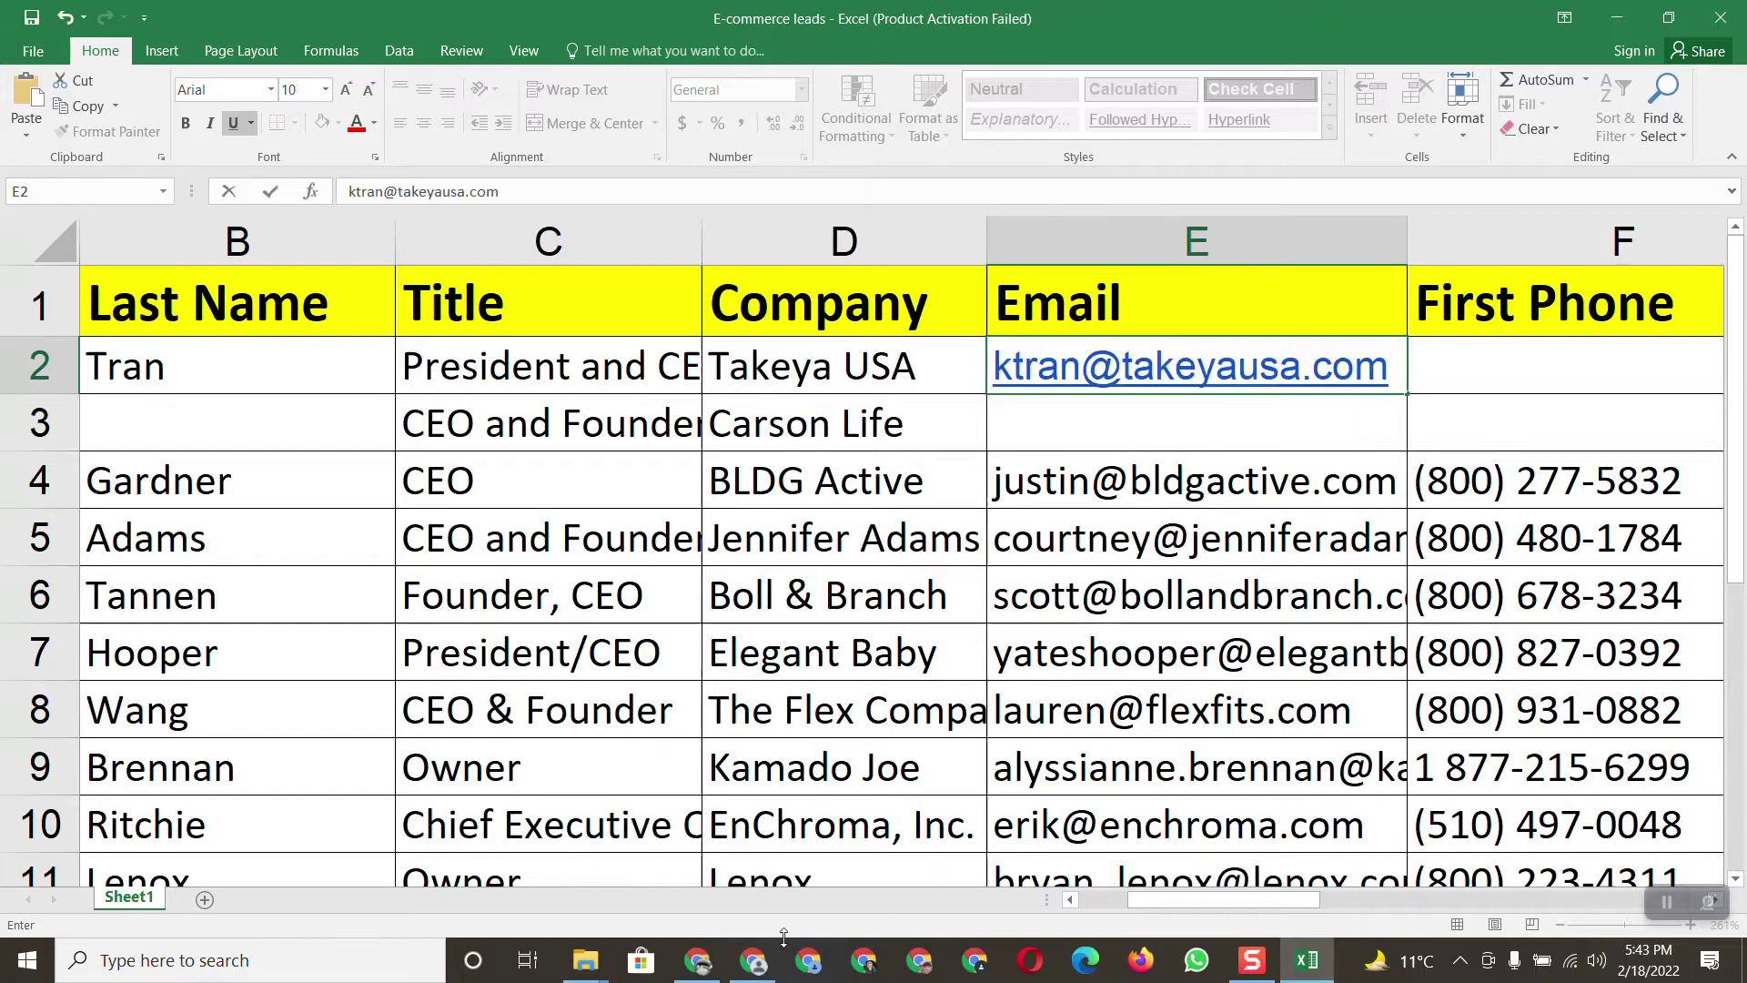
click(690, 967)
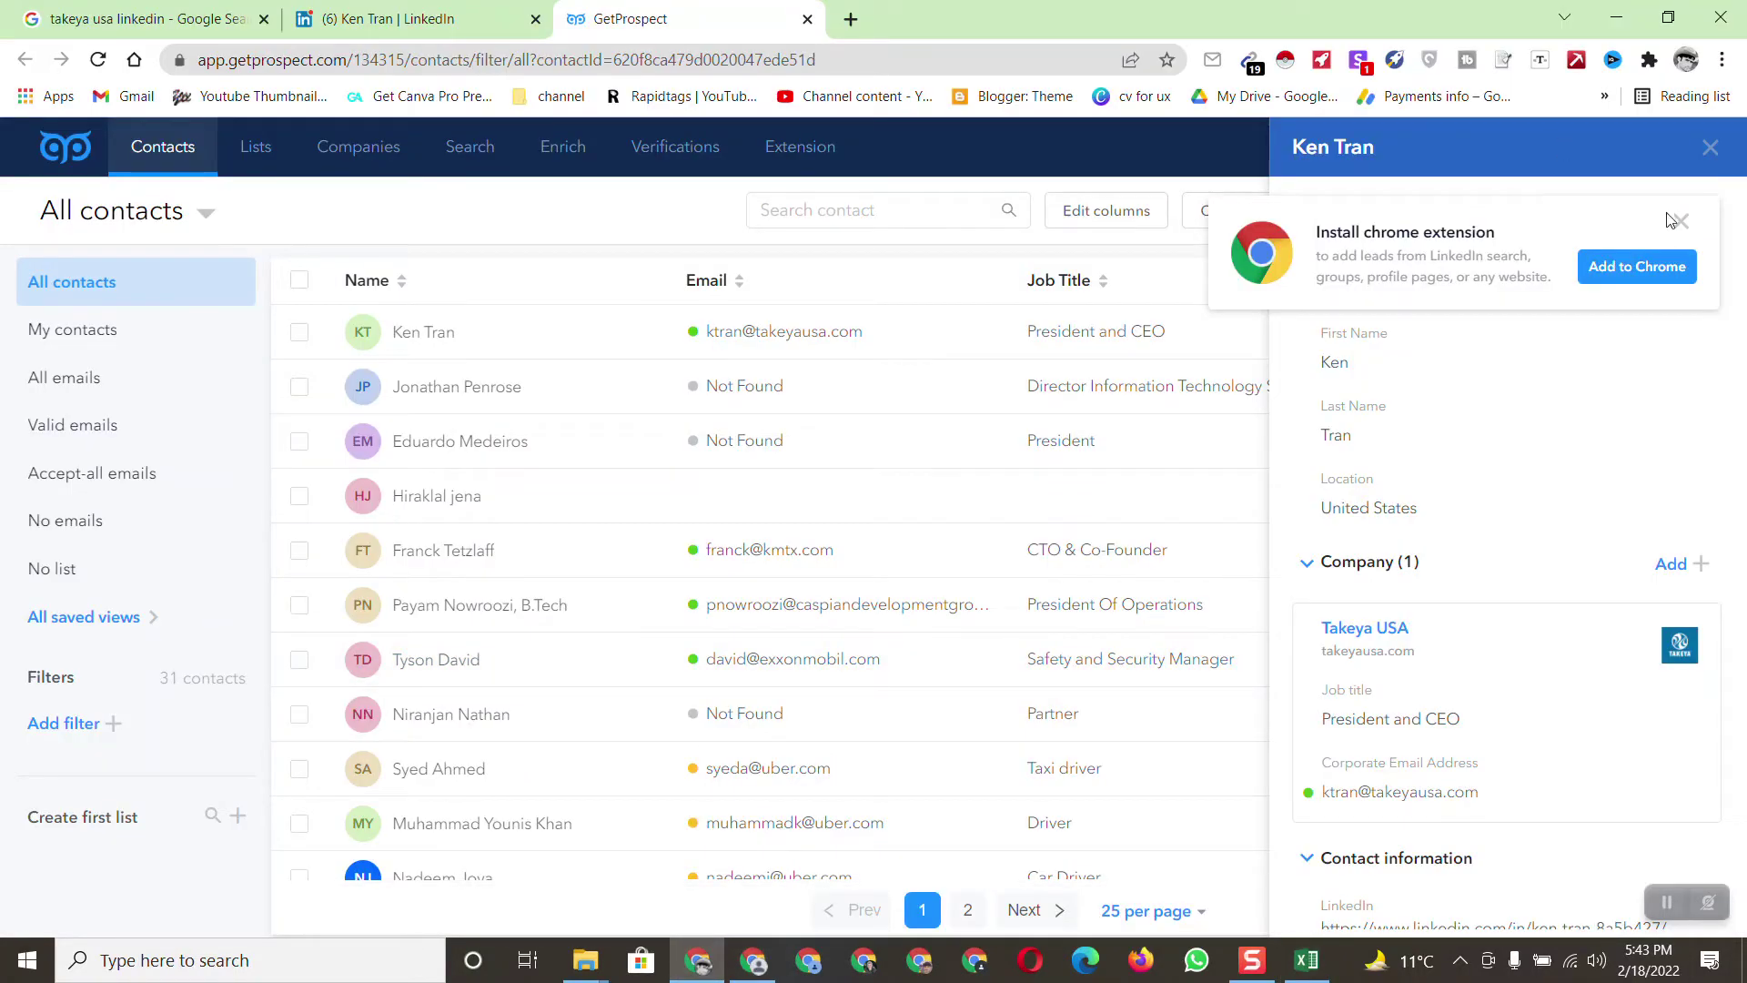
Dismiss the extension prompt, close the contact details panel and close the GetProspect tab
click(1682, 222)
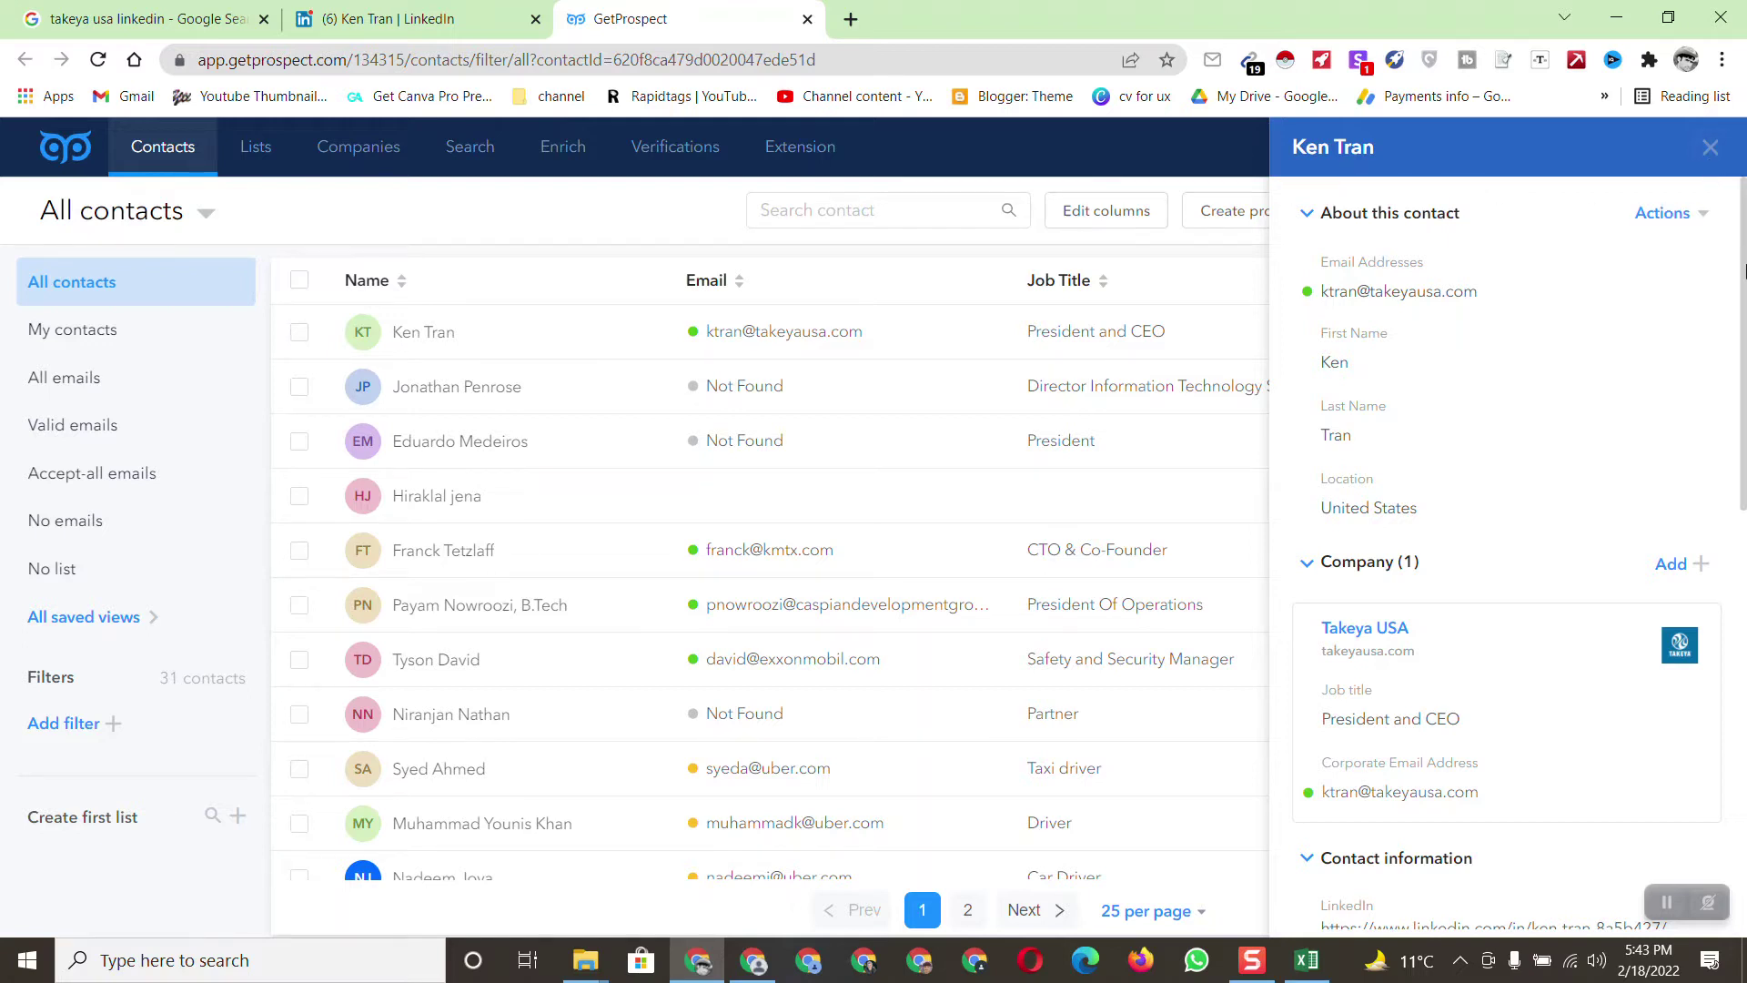
drag(1744, 269, 1744, 228)
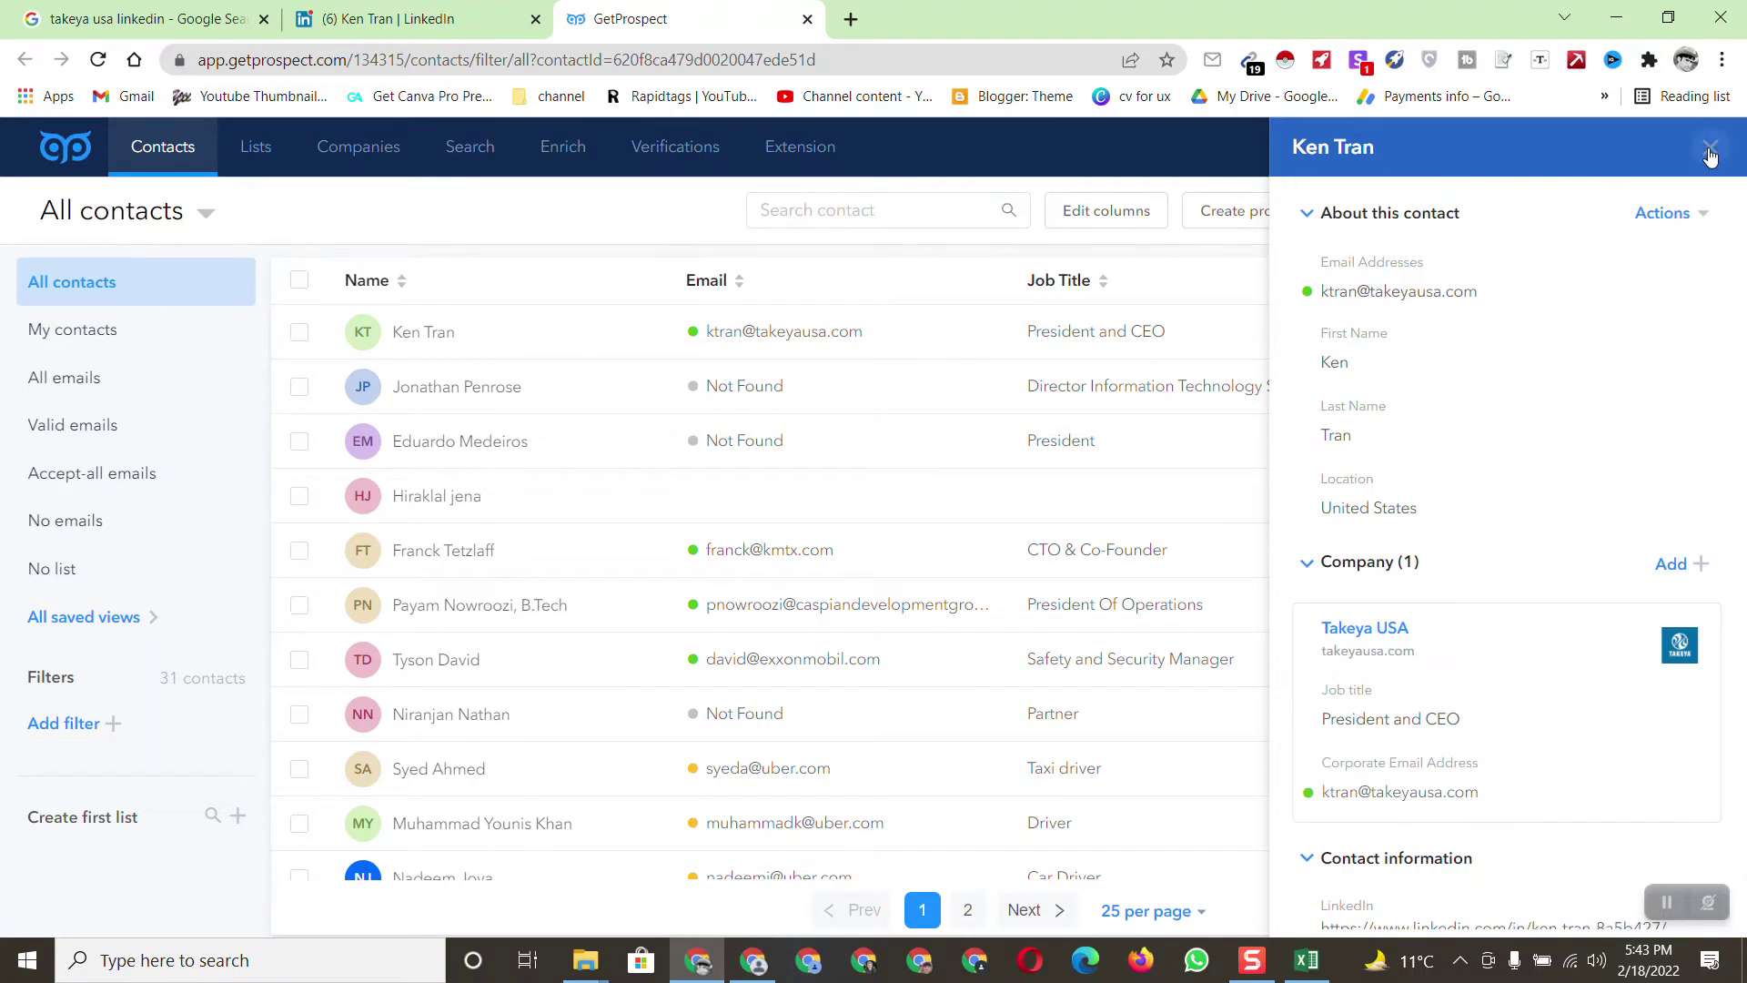
click(1710, 148)
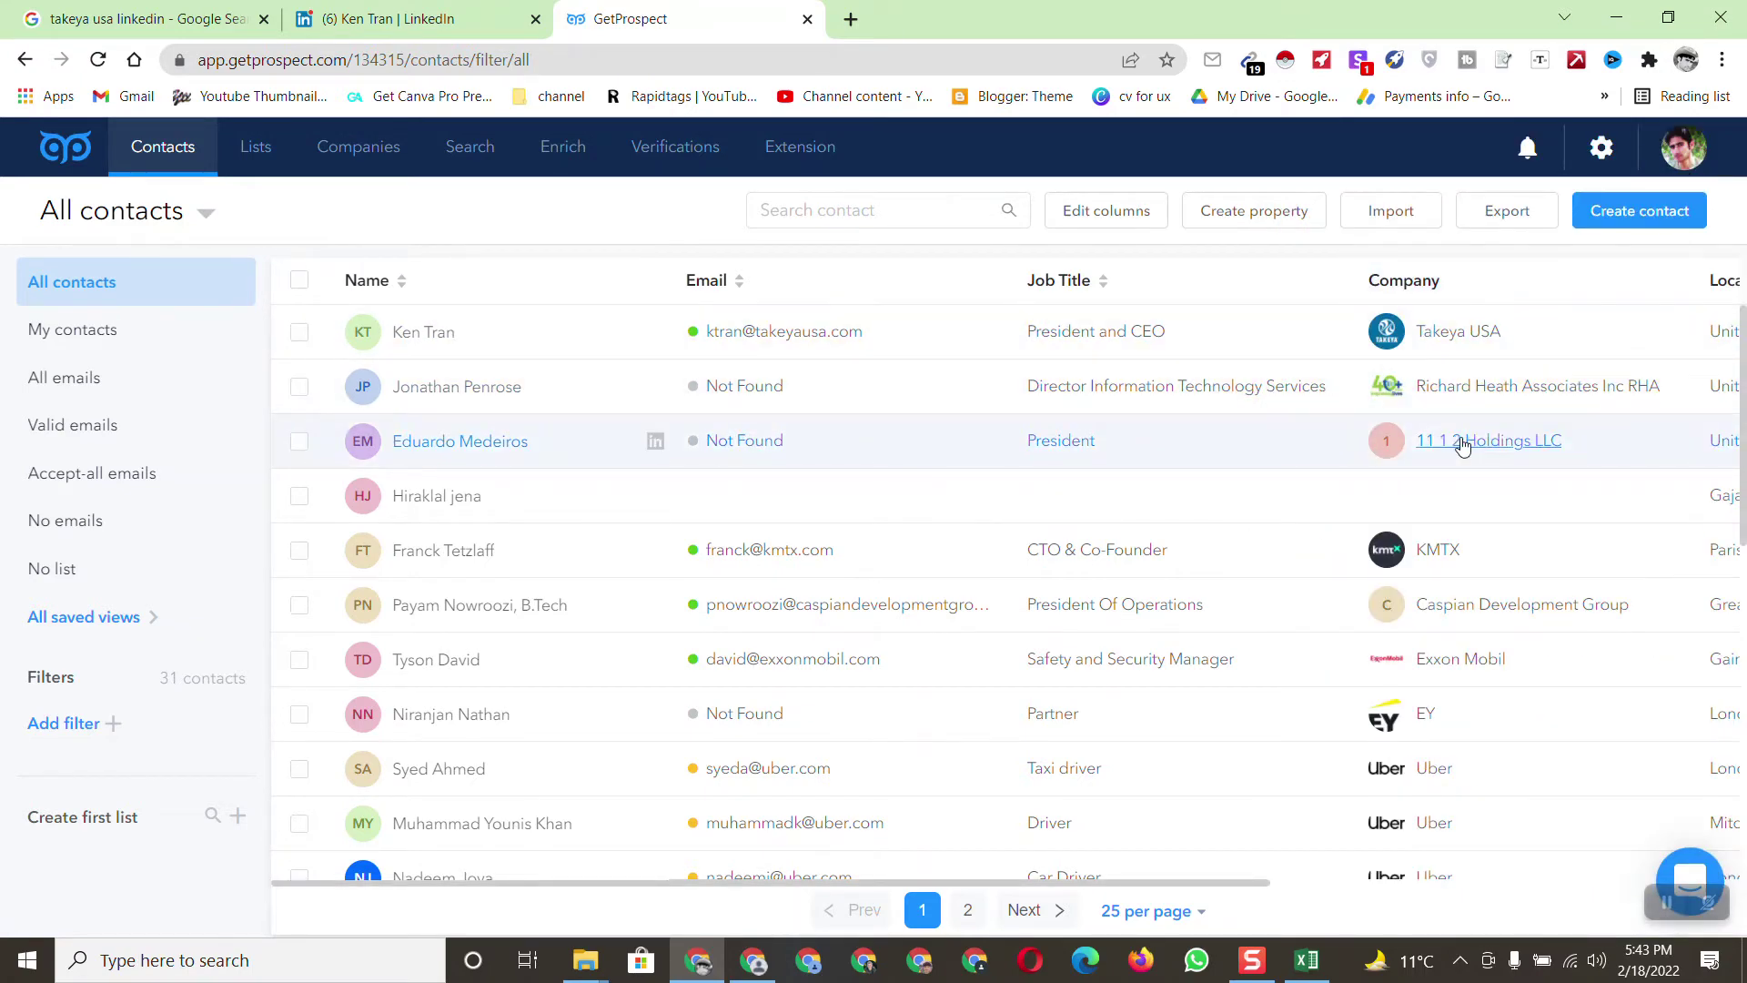
click(807, 19)
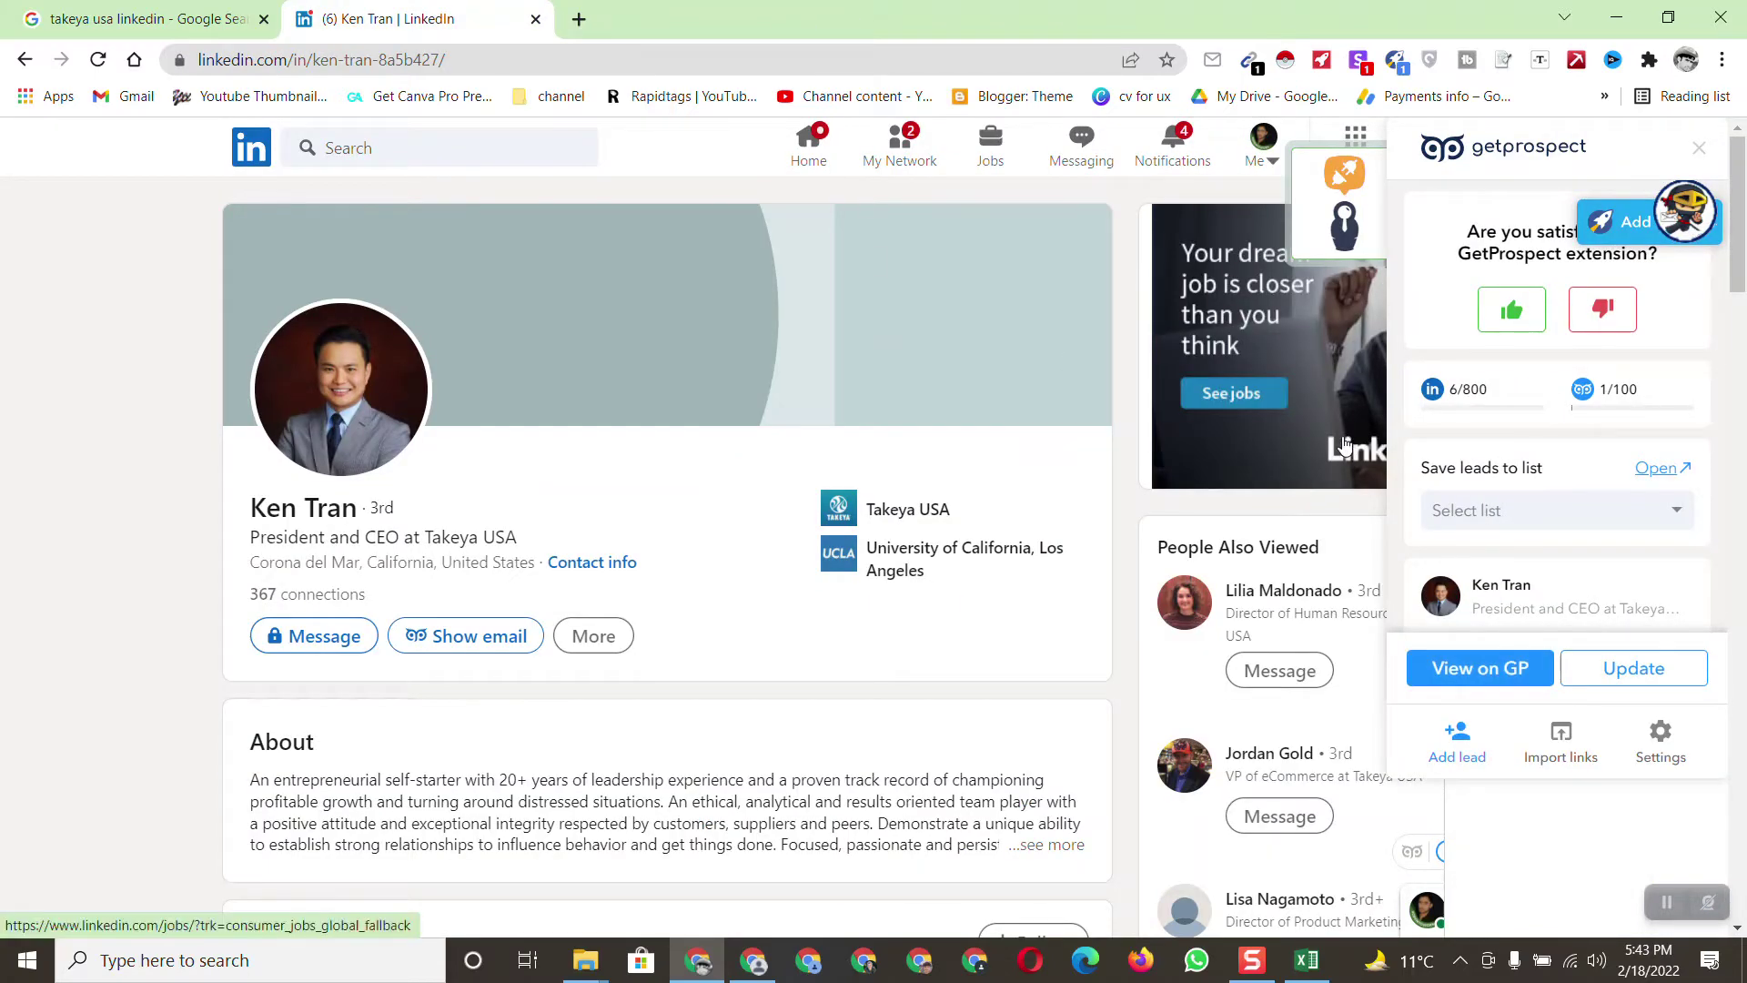
scroll(1738, 238, down, 6)
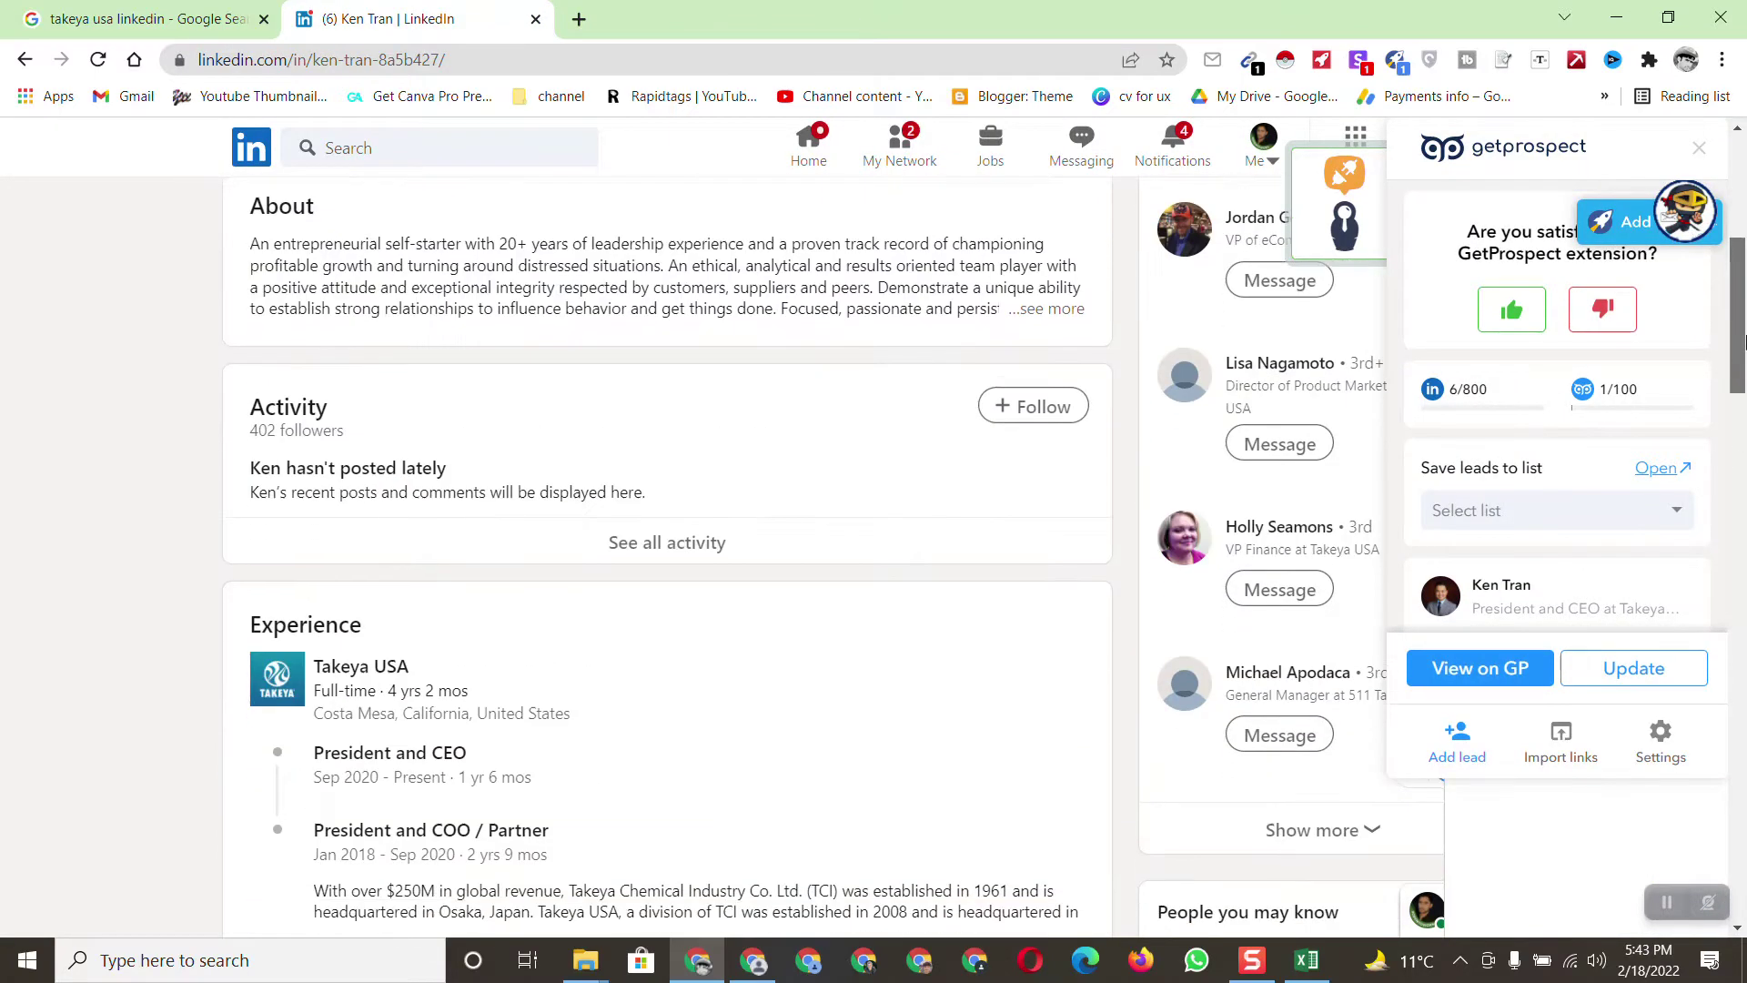
scroll(1738, 238, up, 6)
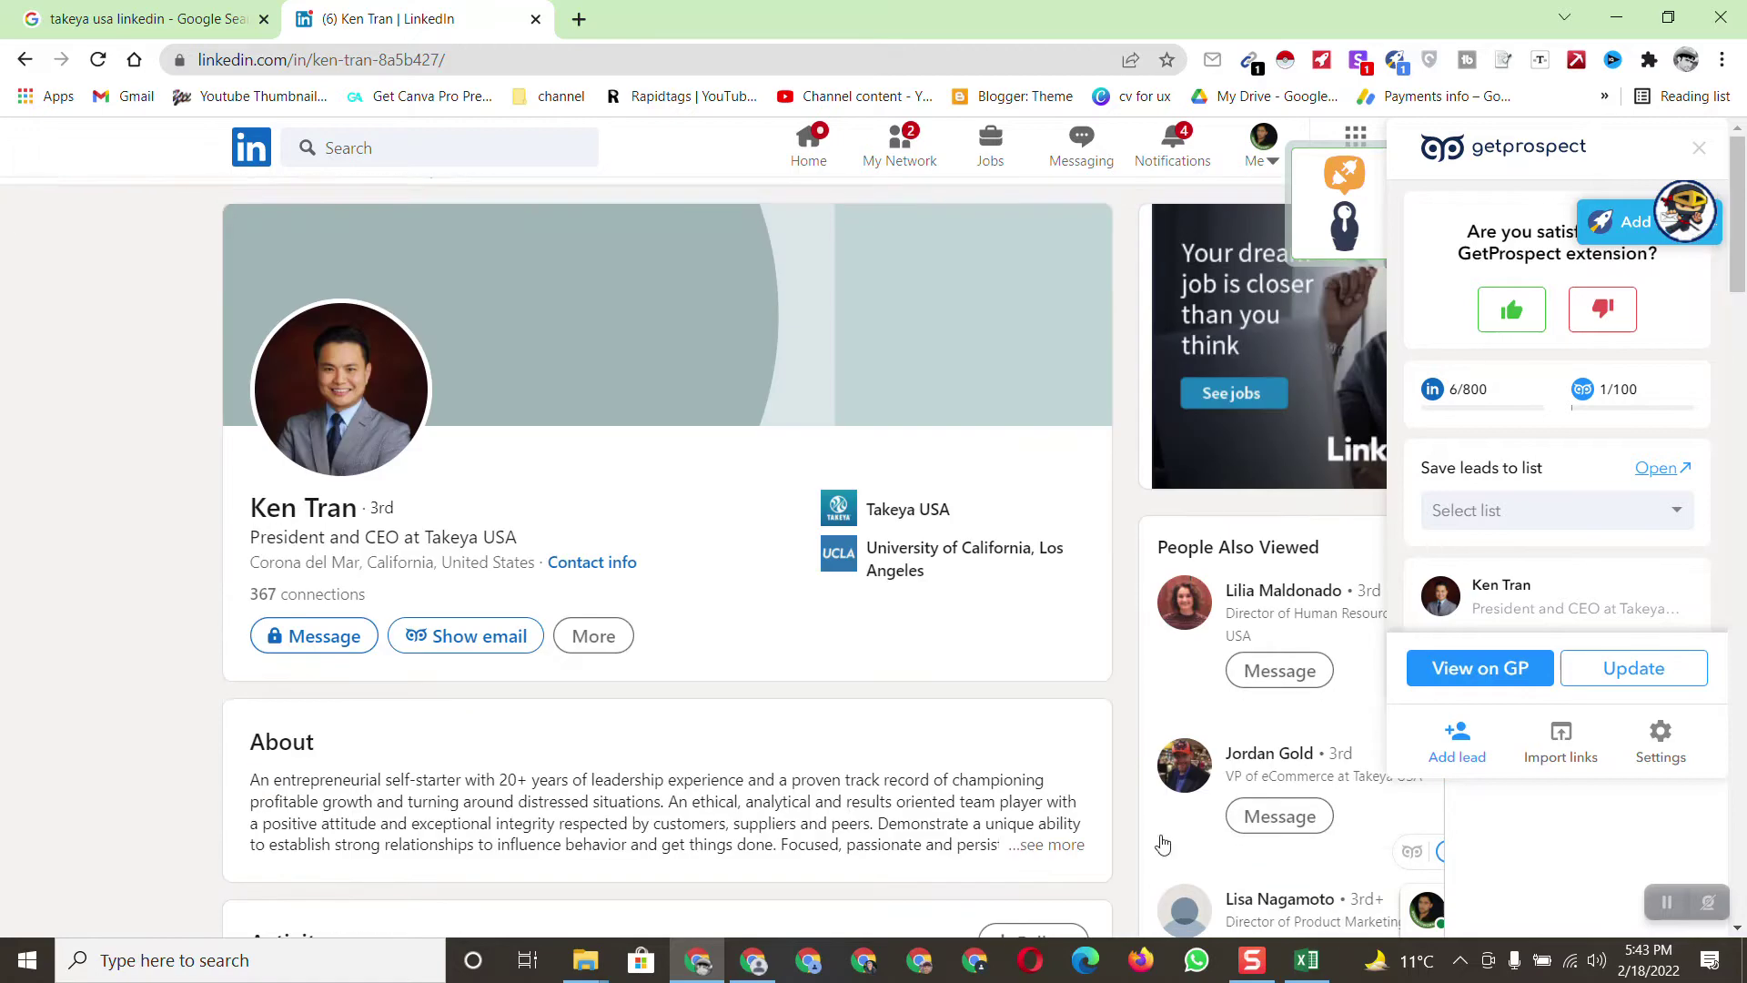
click(1307, 960)
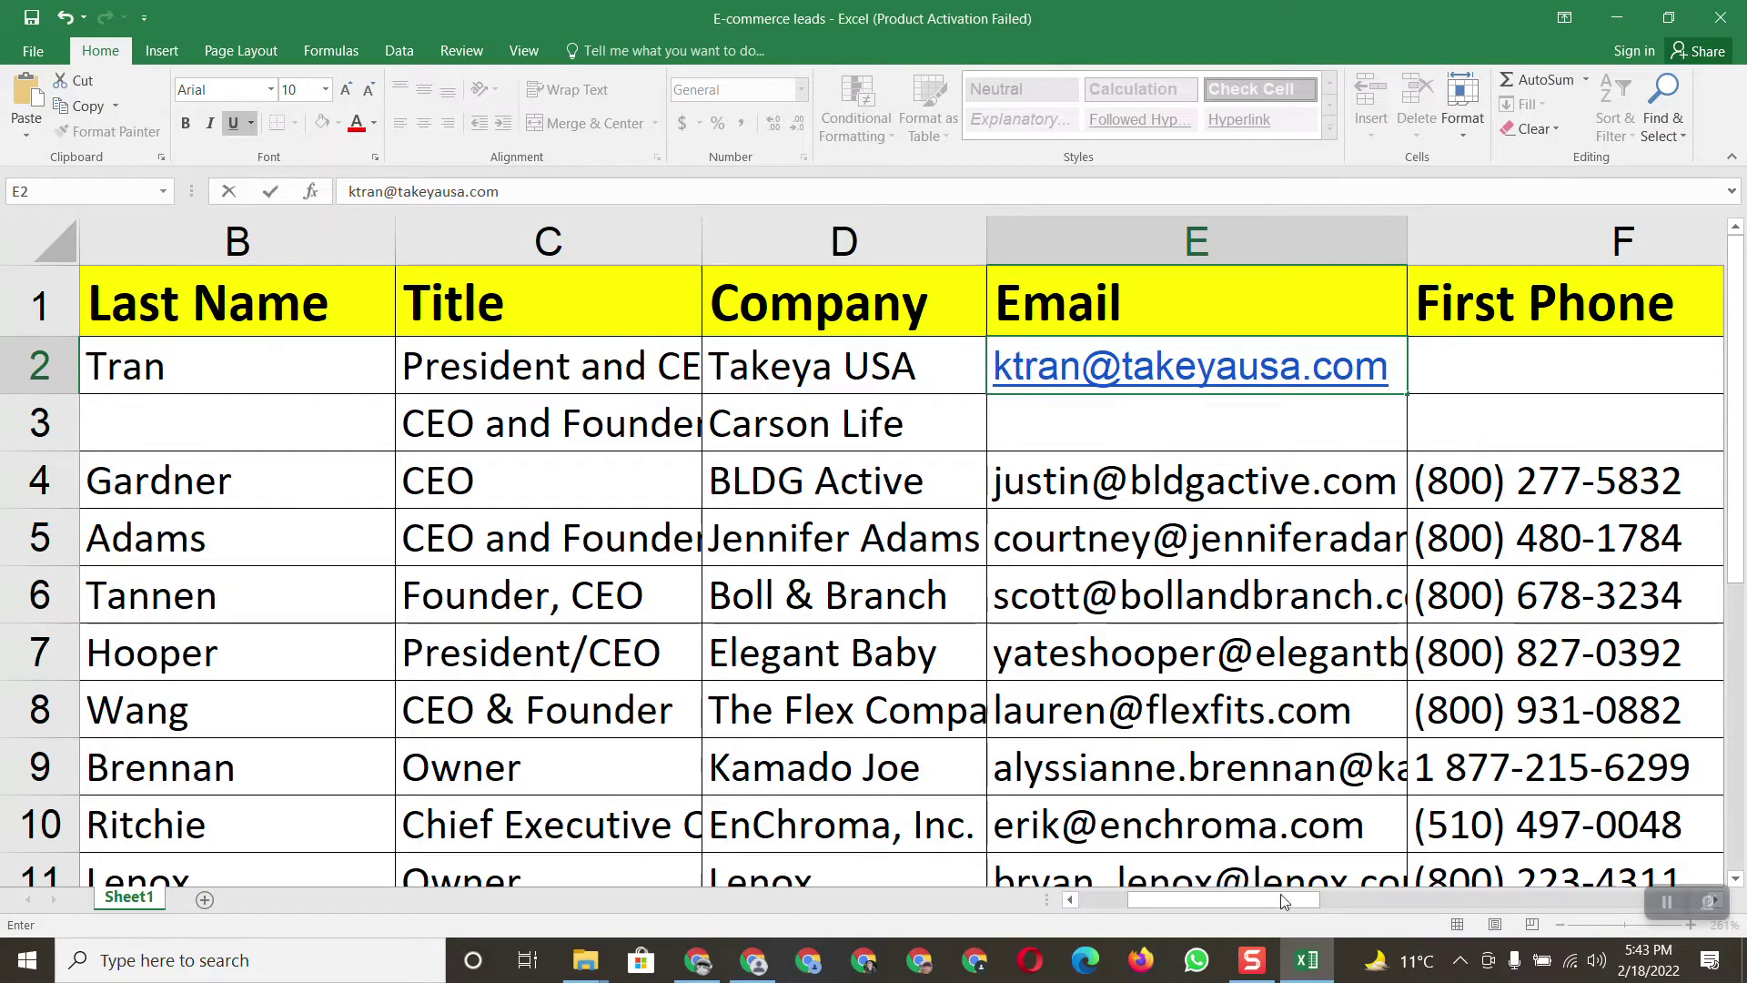
drag(1283, 901, 1326, 910)
scroll(1338, 910, right, 1)
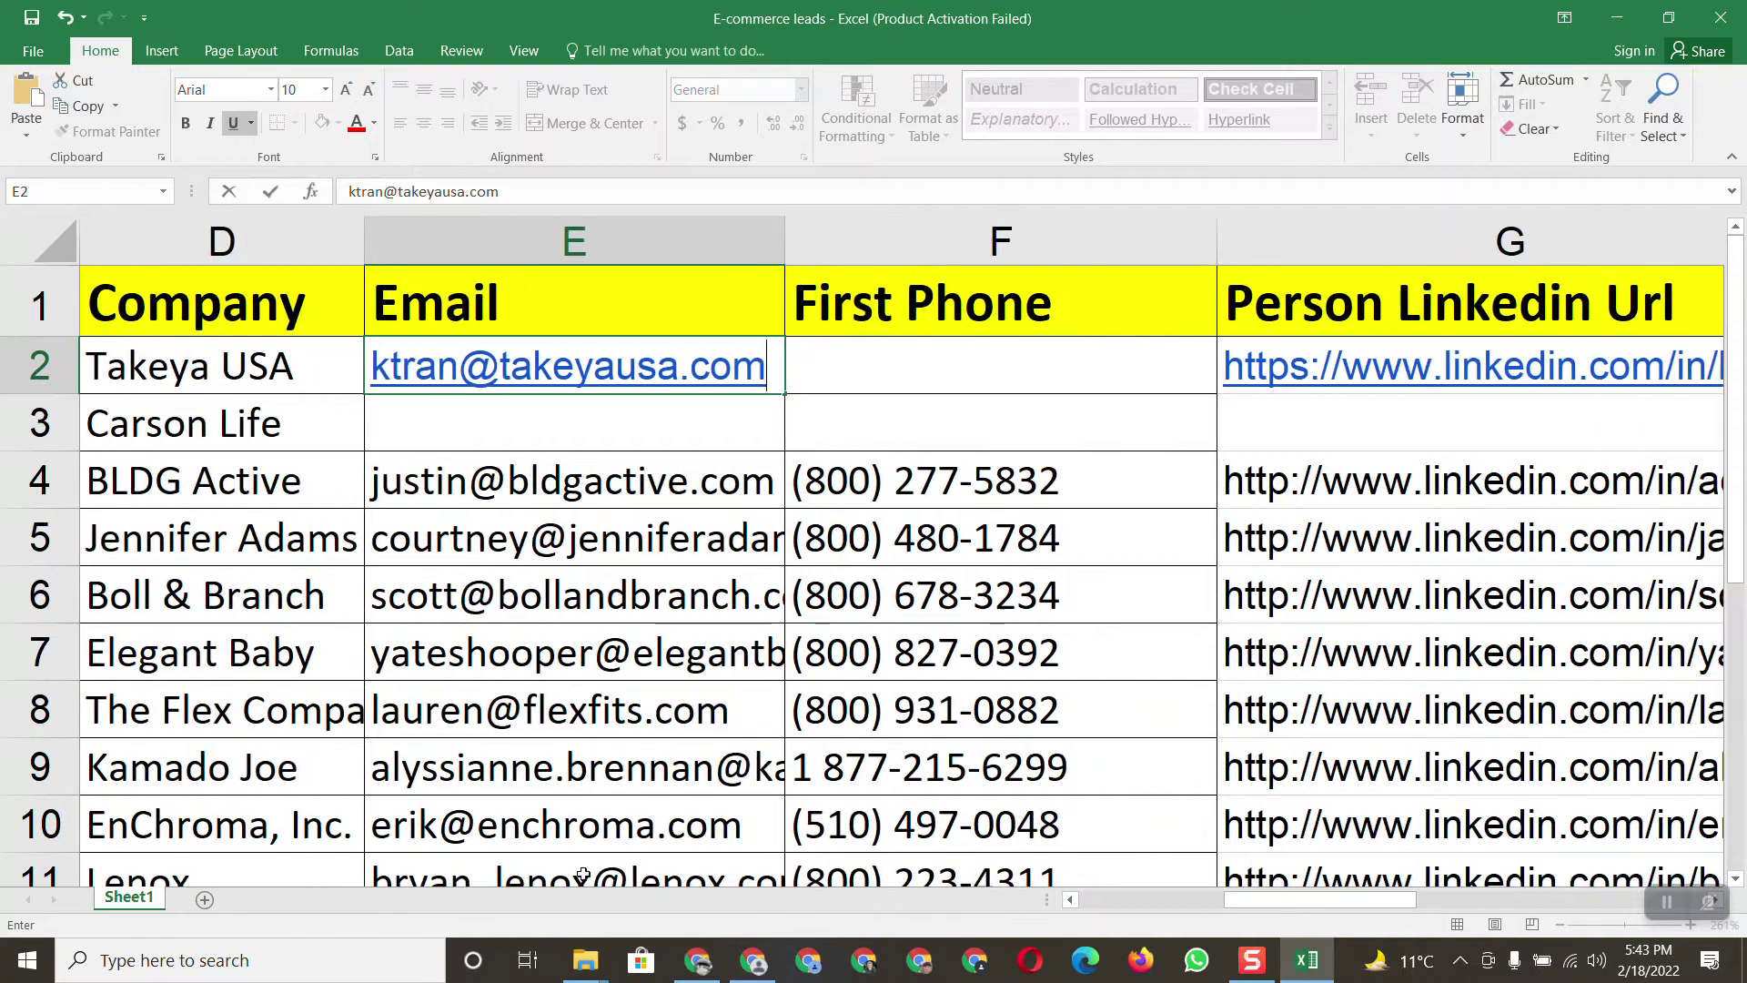
click(698, 960)
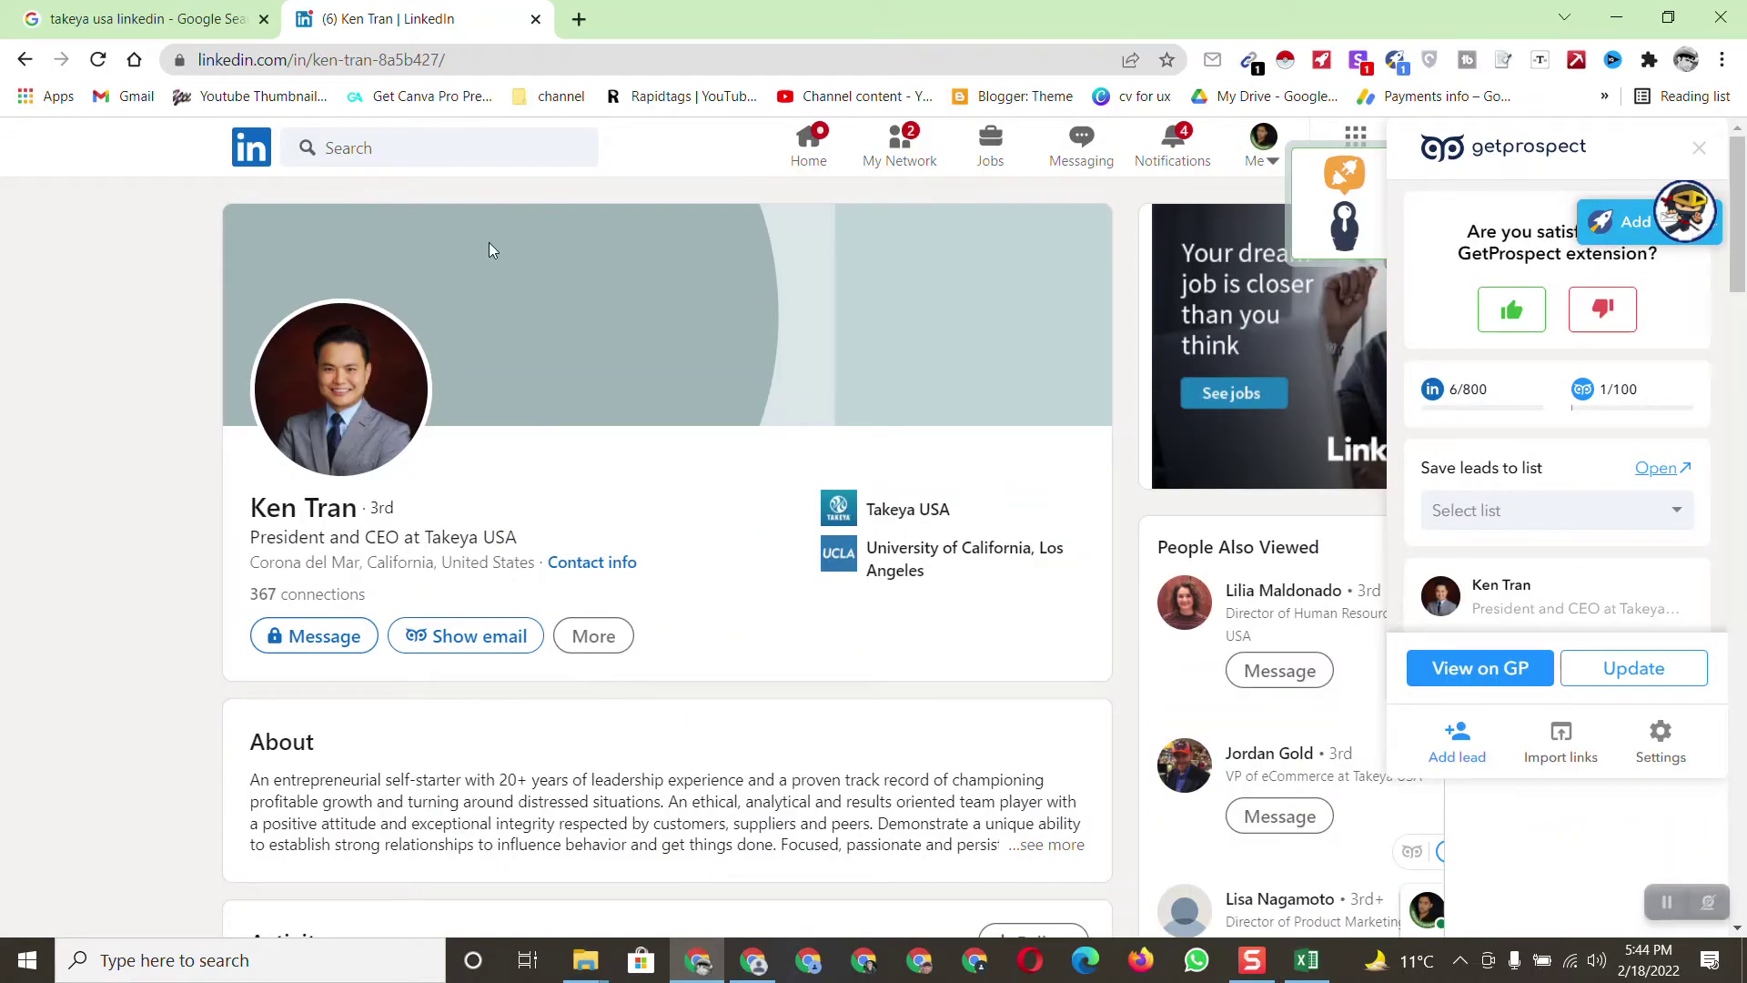
Change the Google query from 'takeya usa linkedin' to 'takeya usa phone number' and search
click(110, 7)
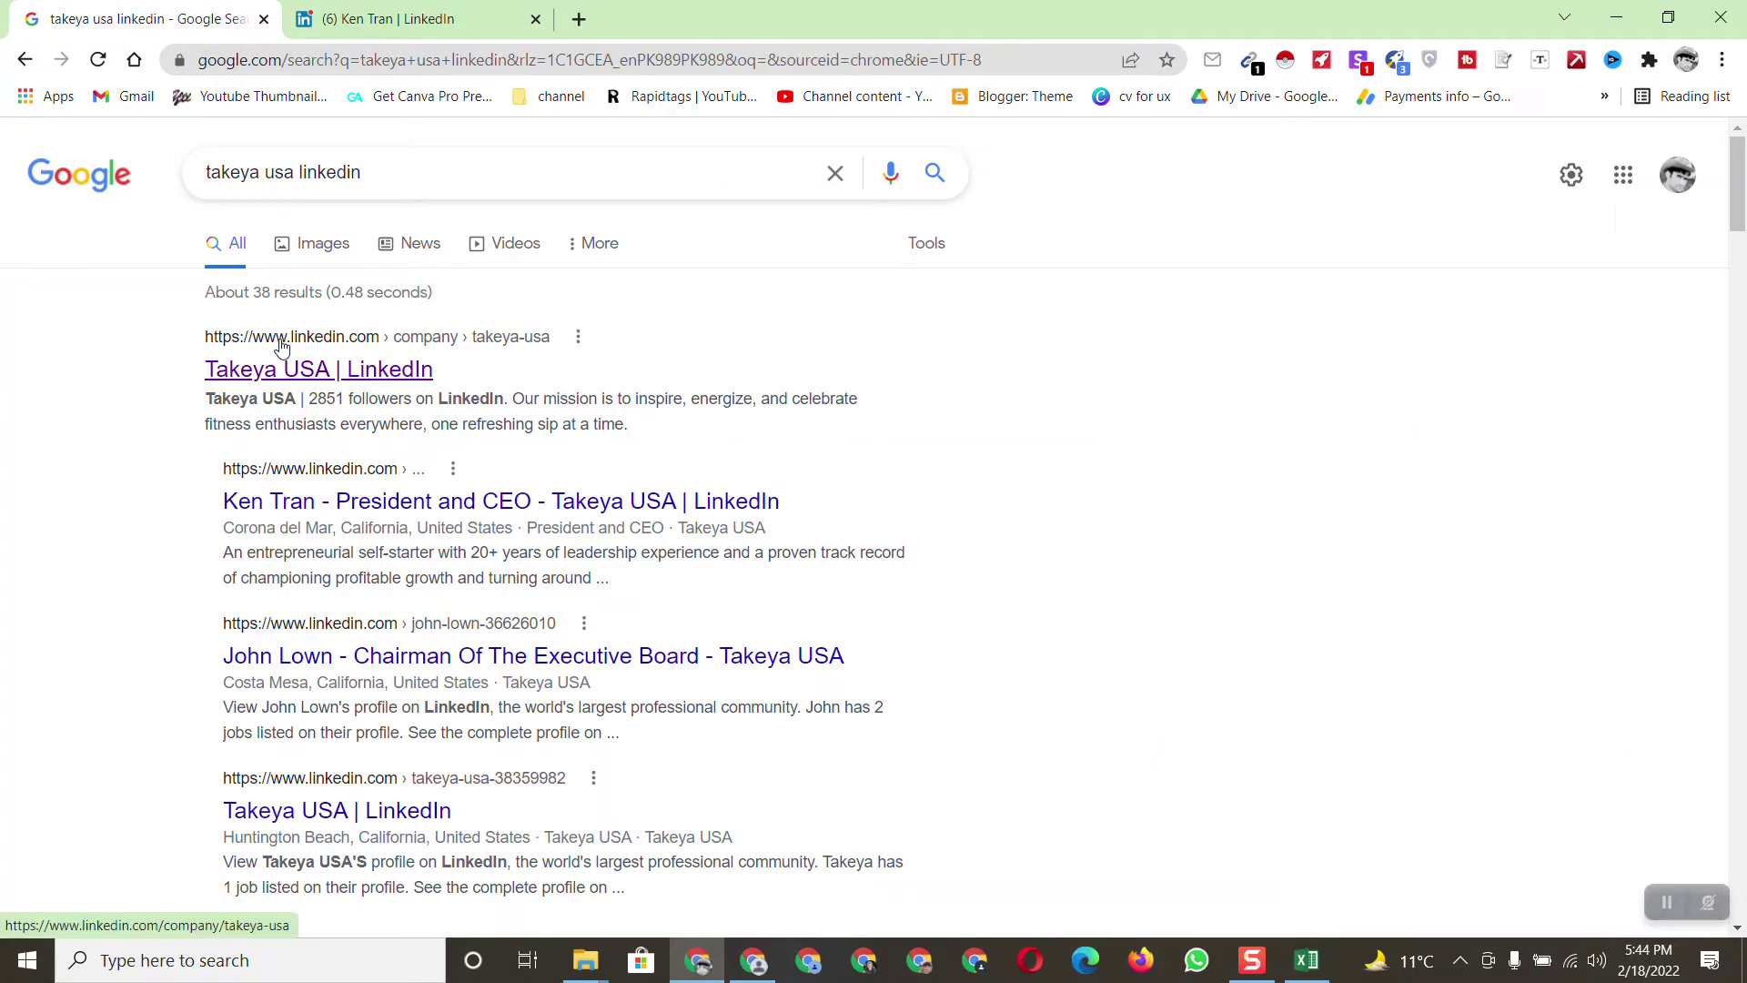
click(424, 170)
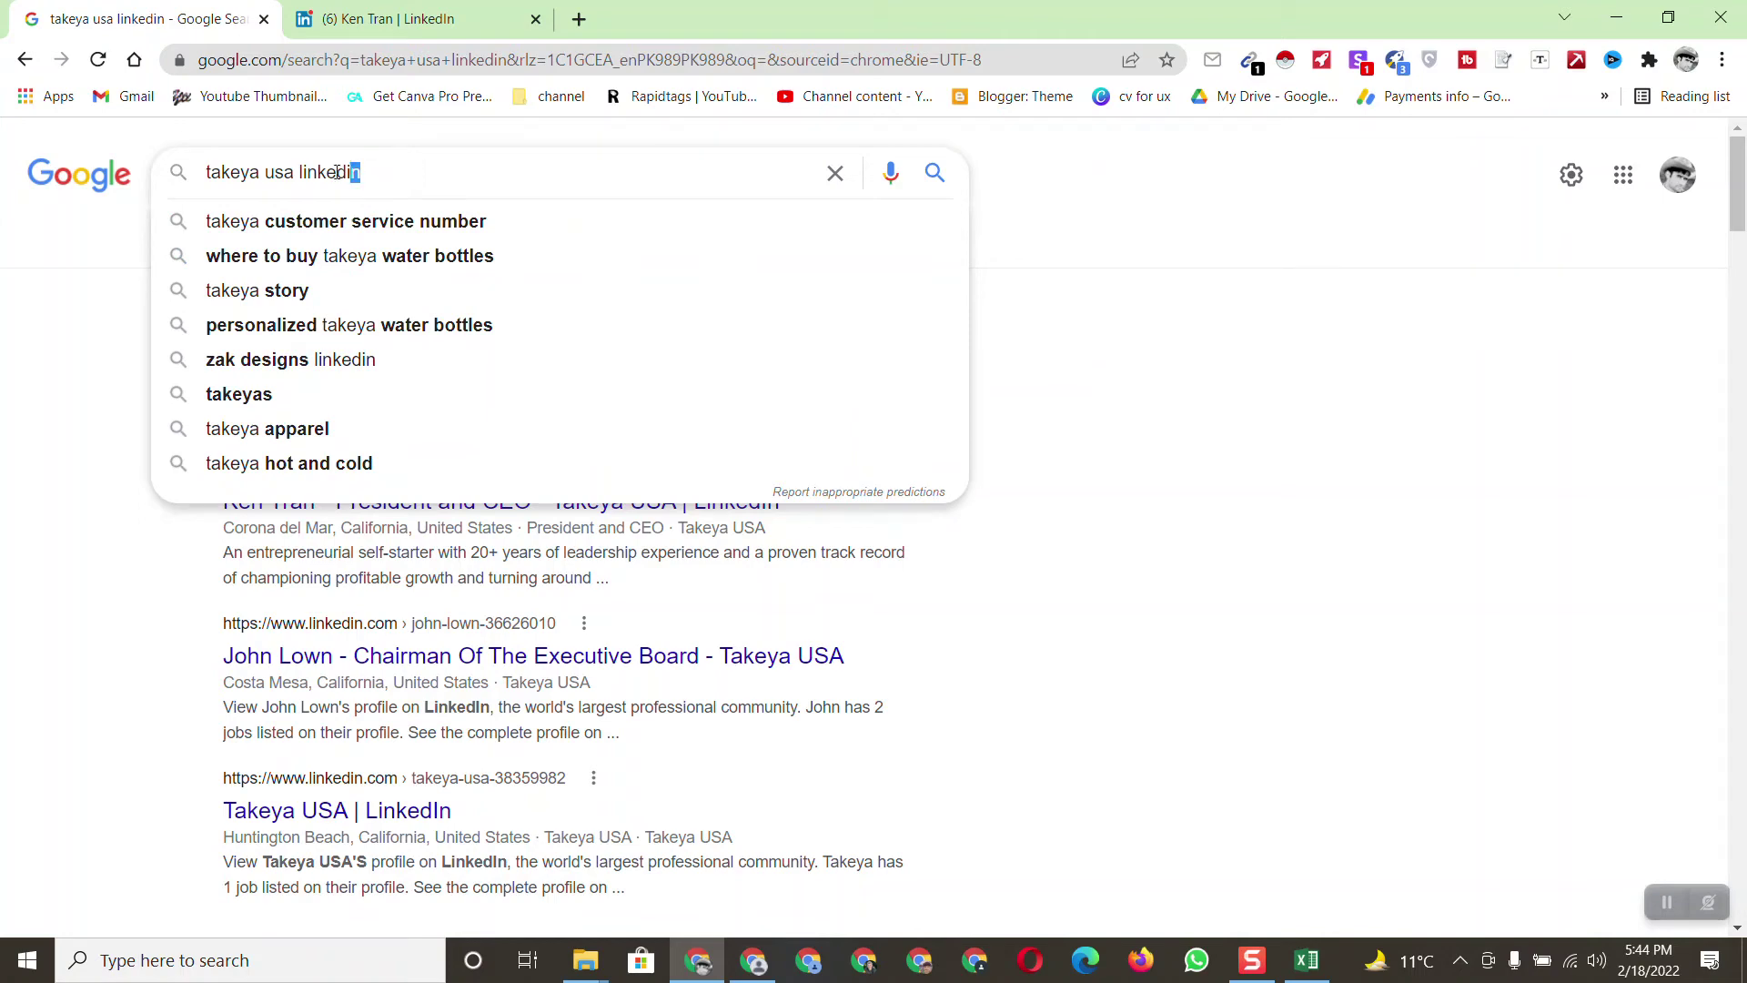
drag(337, 172, 299, 172)
text(nu)
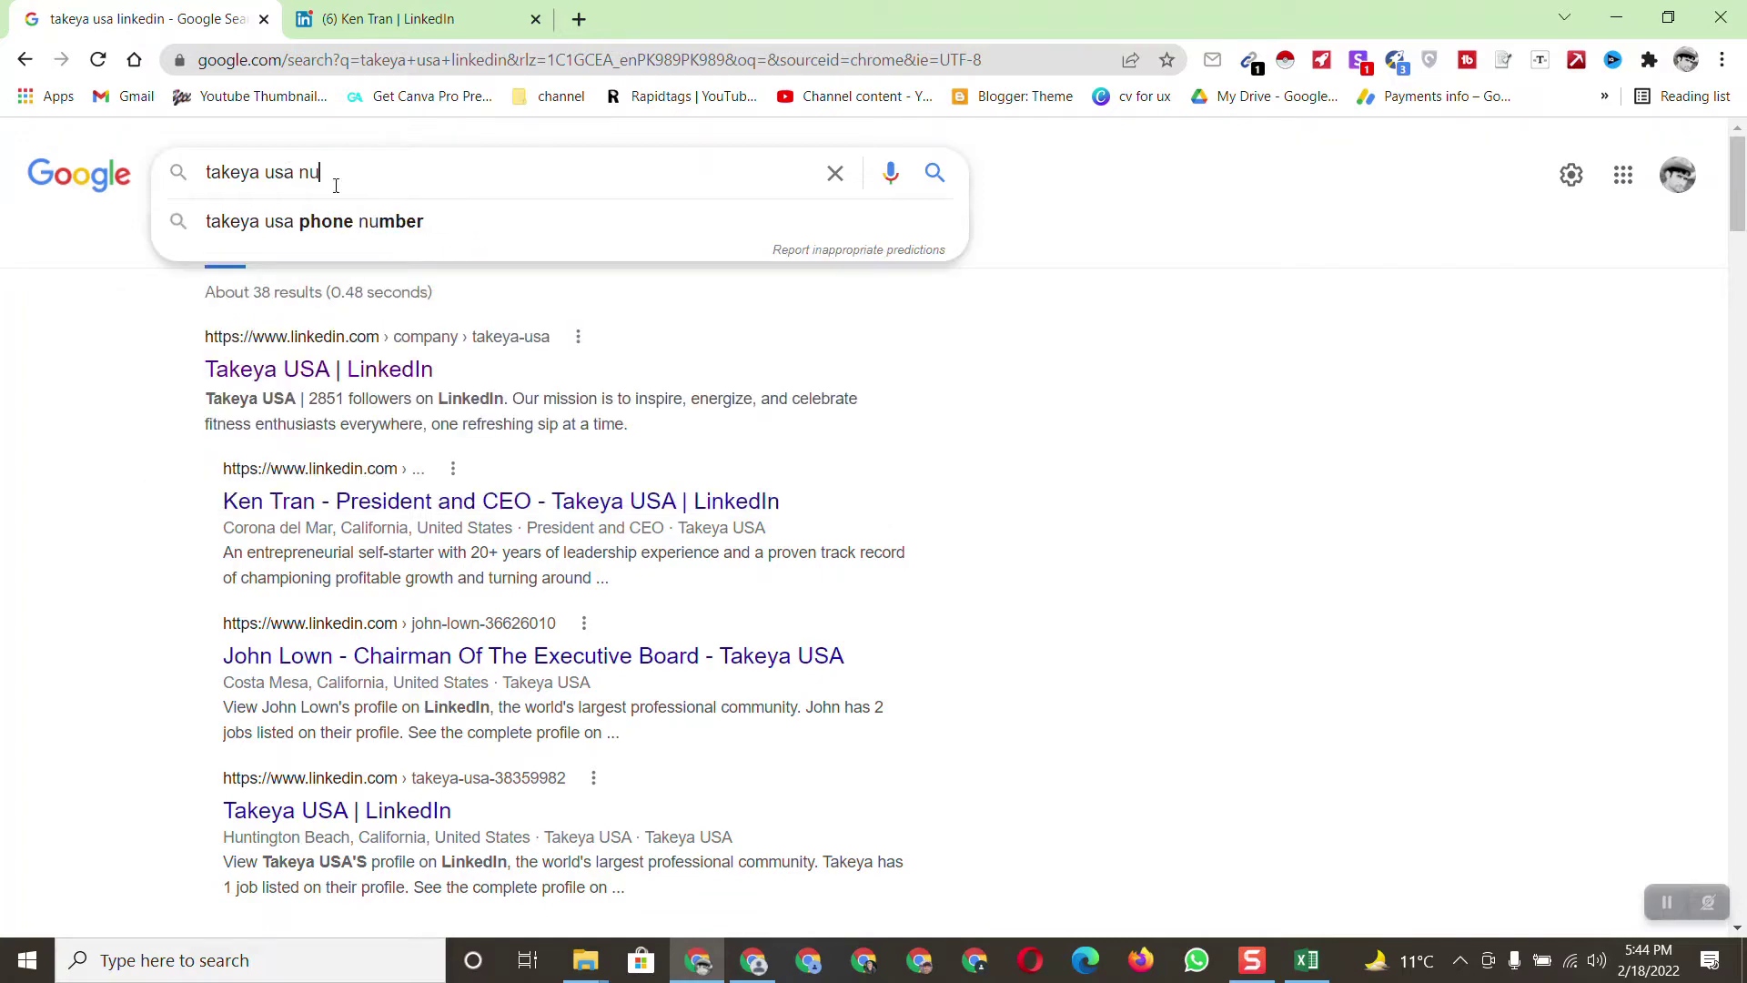
click(350, 218)
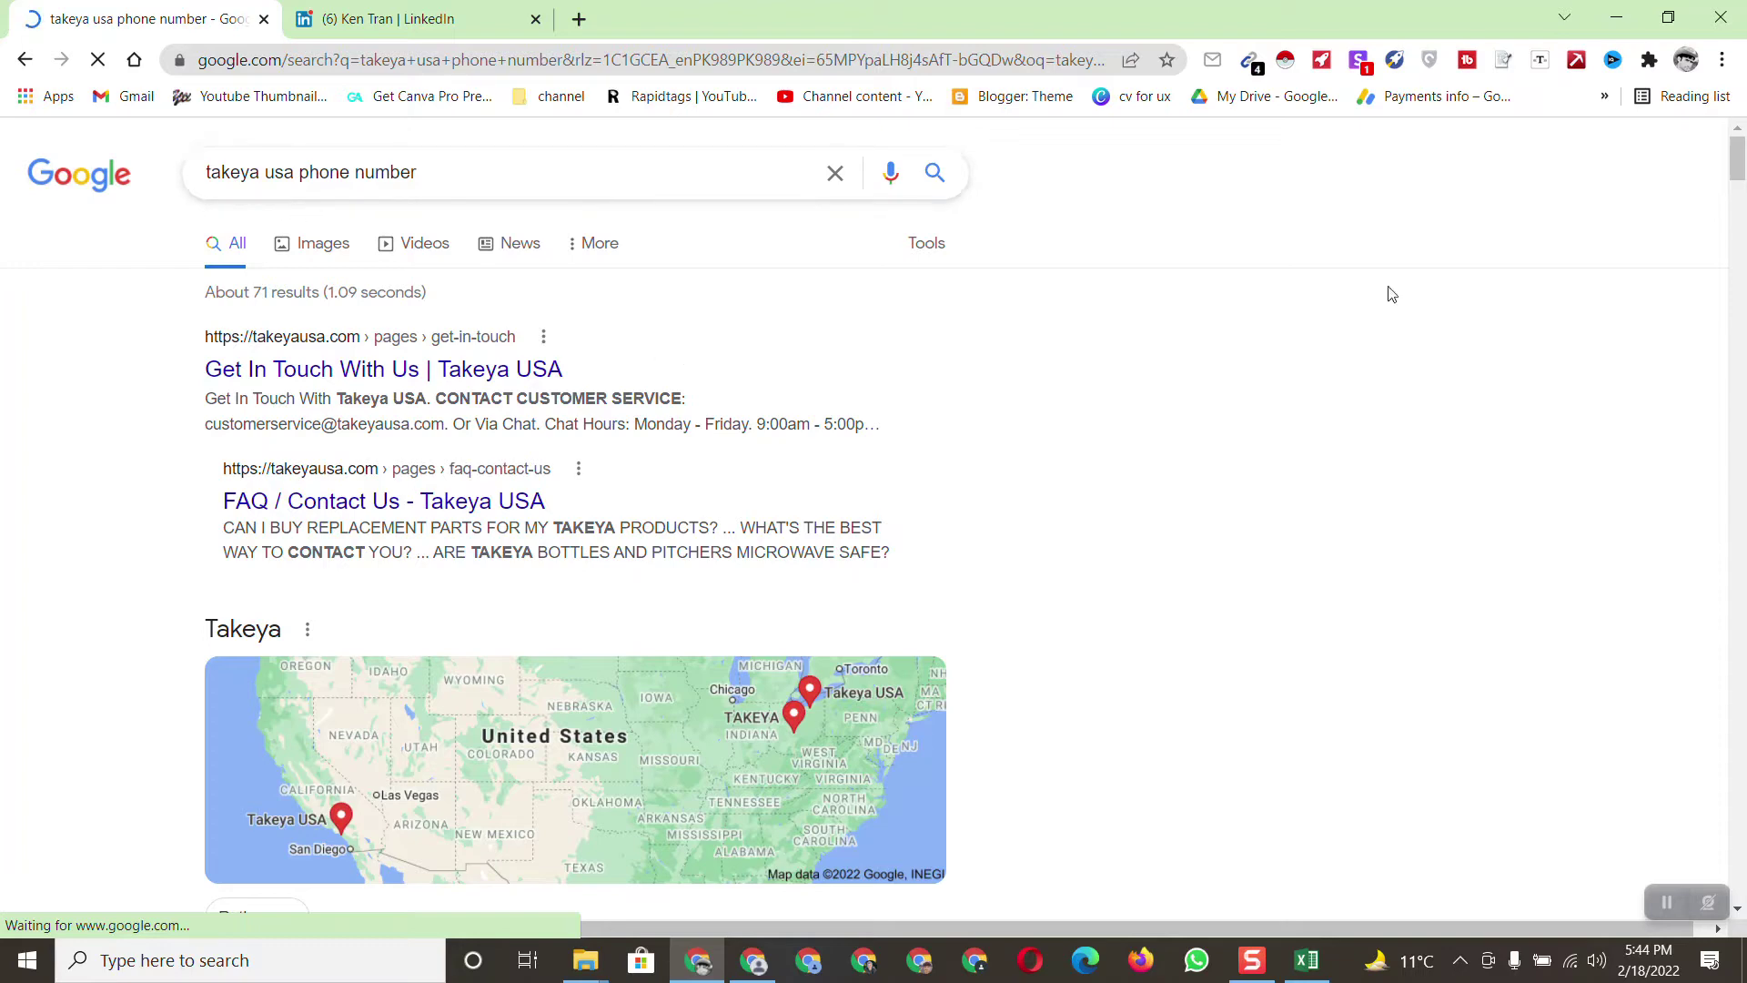
Open the Takeya USA website in a new tab from the phone number results
drag(1738, 158, 1738, 198)
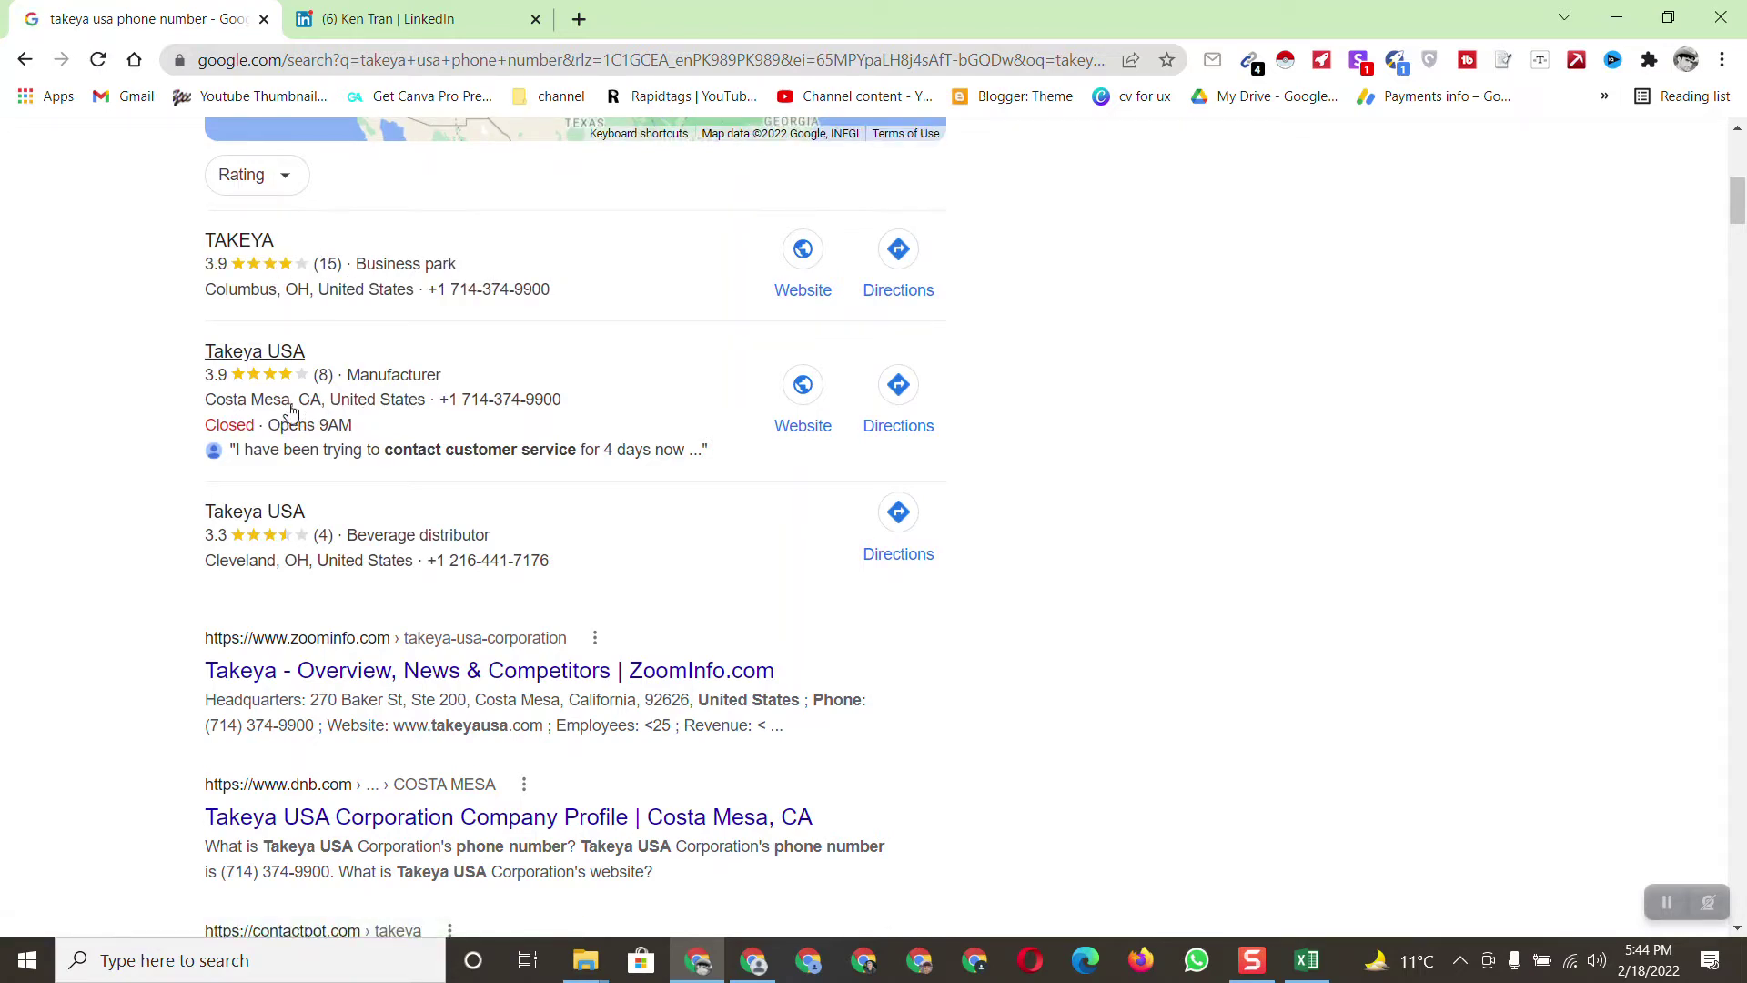
right_click(251, 362)
click(259, 386)
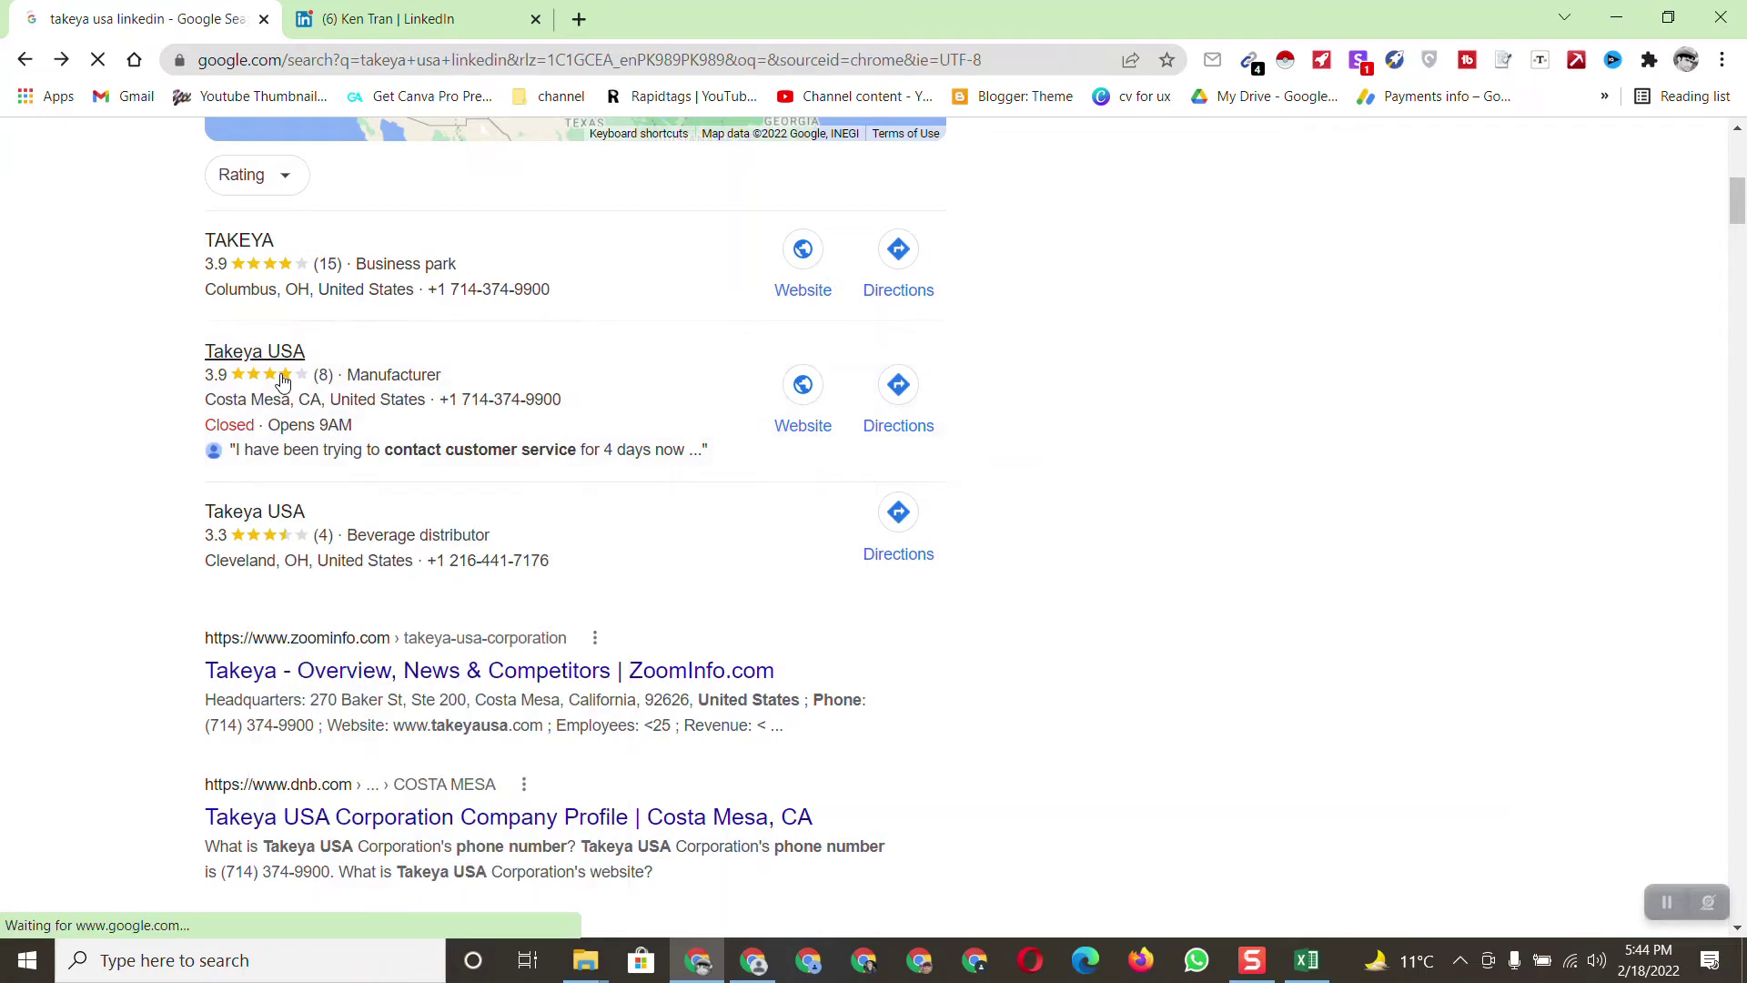
click(69, 62)
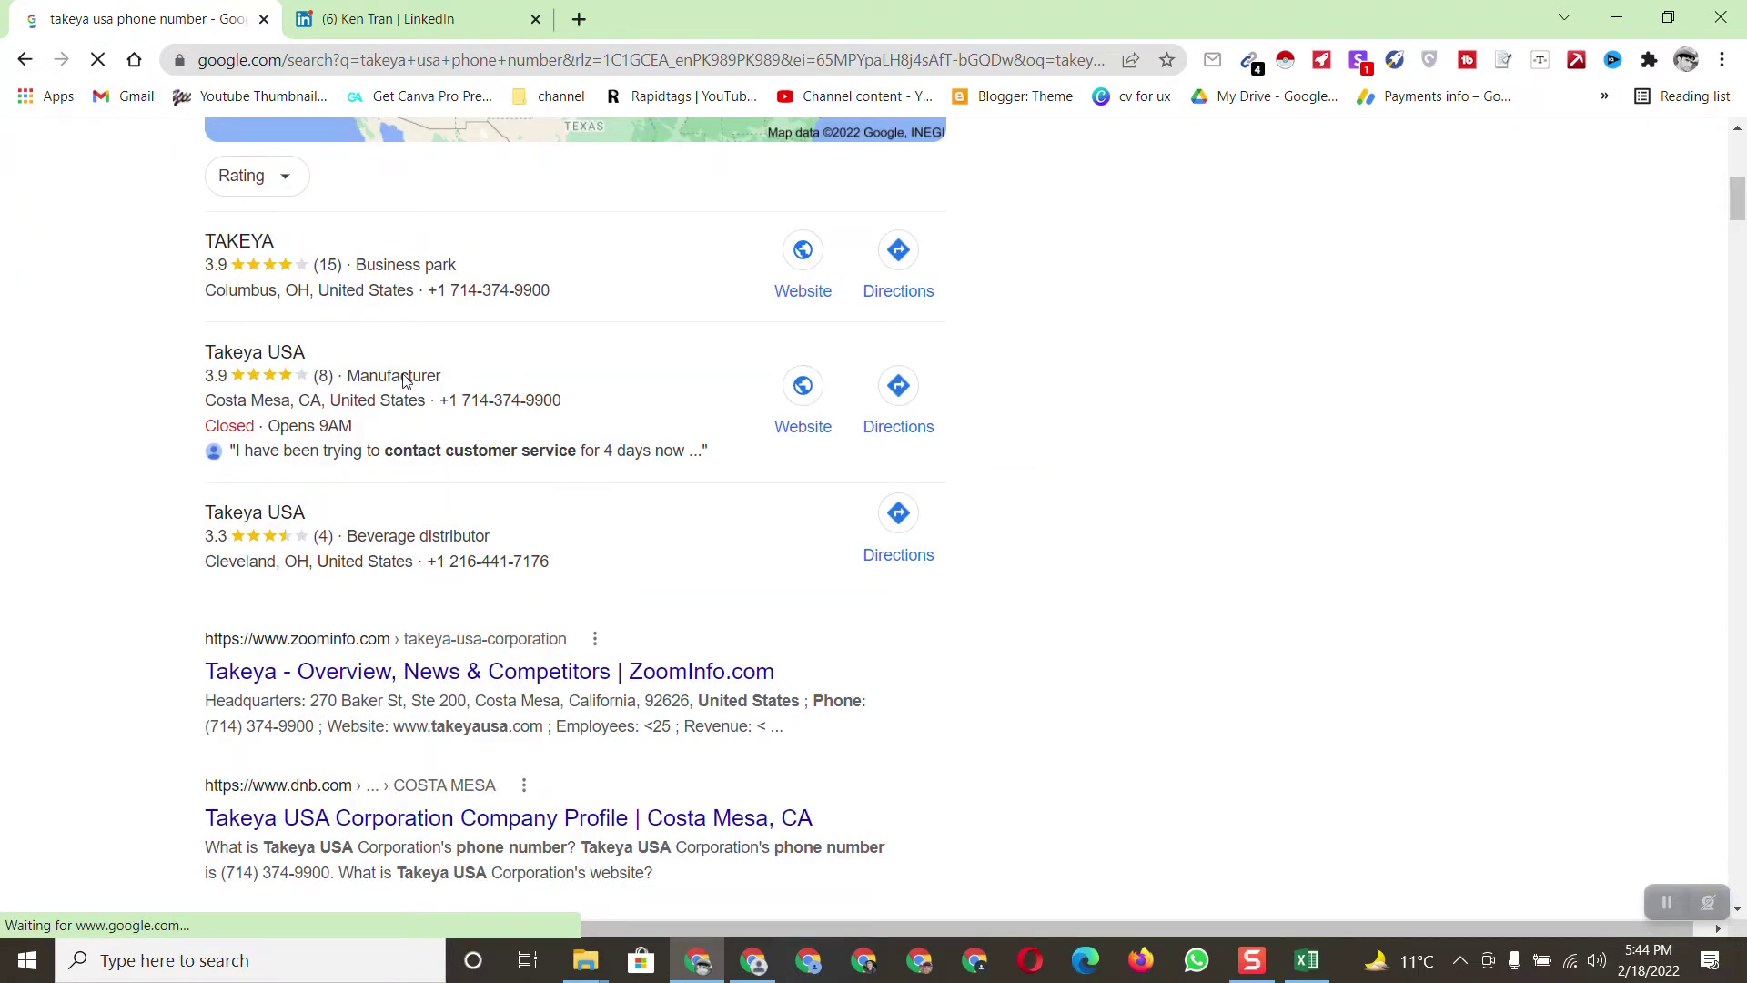
right_click(801, 430)
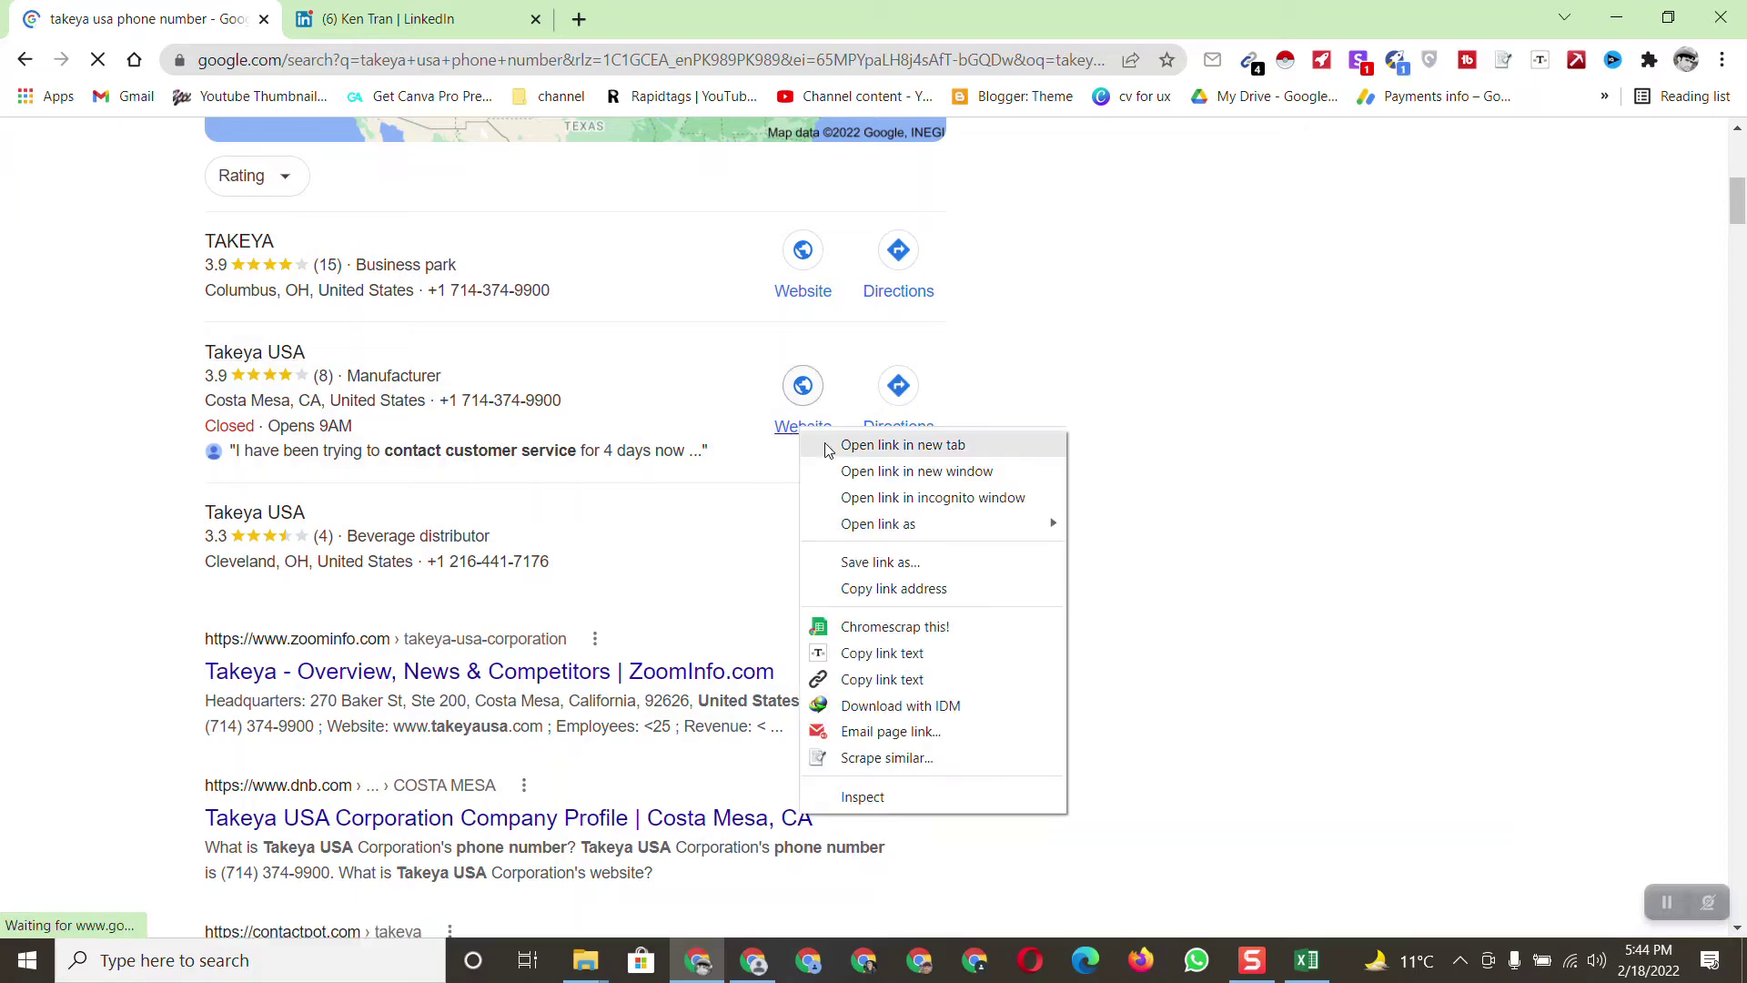
click(828, 444)
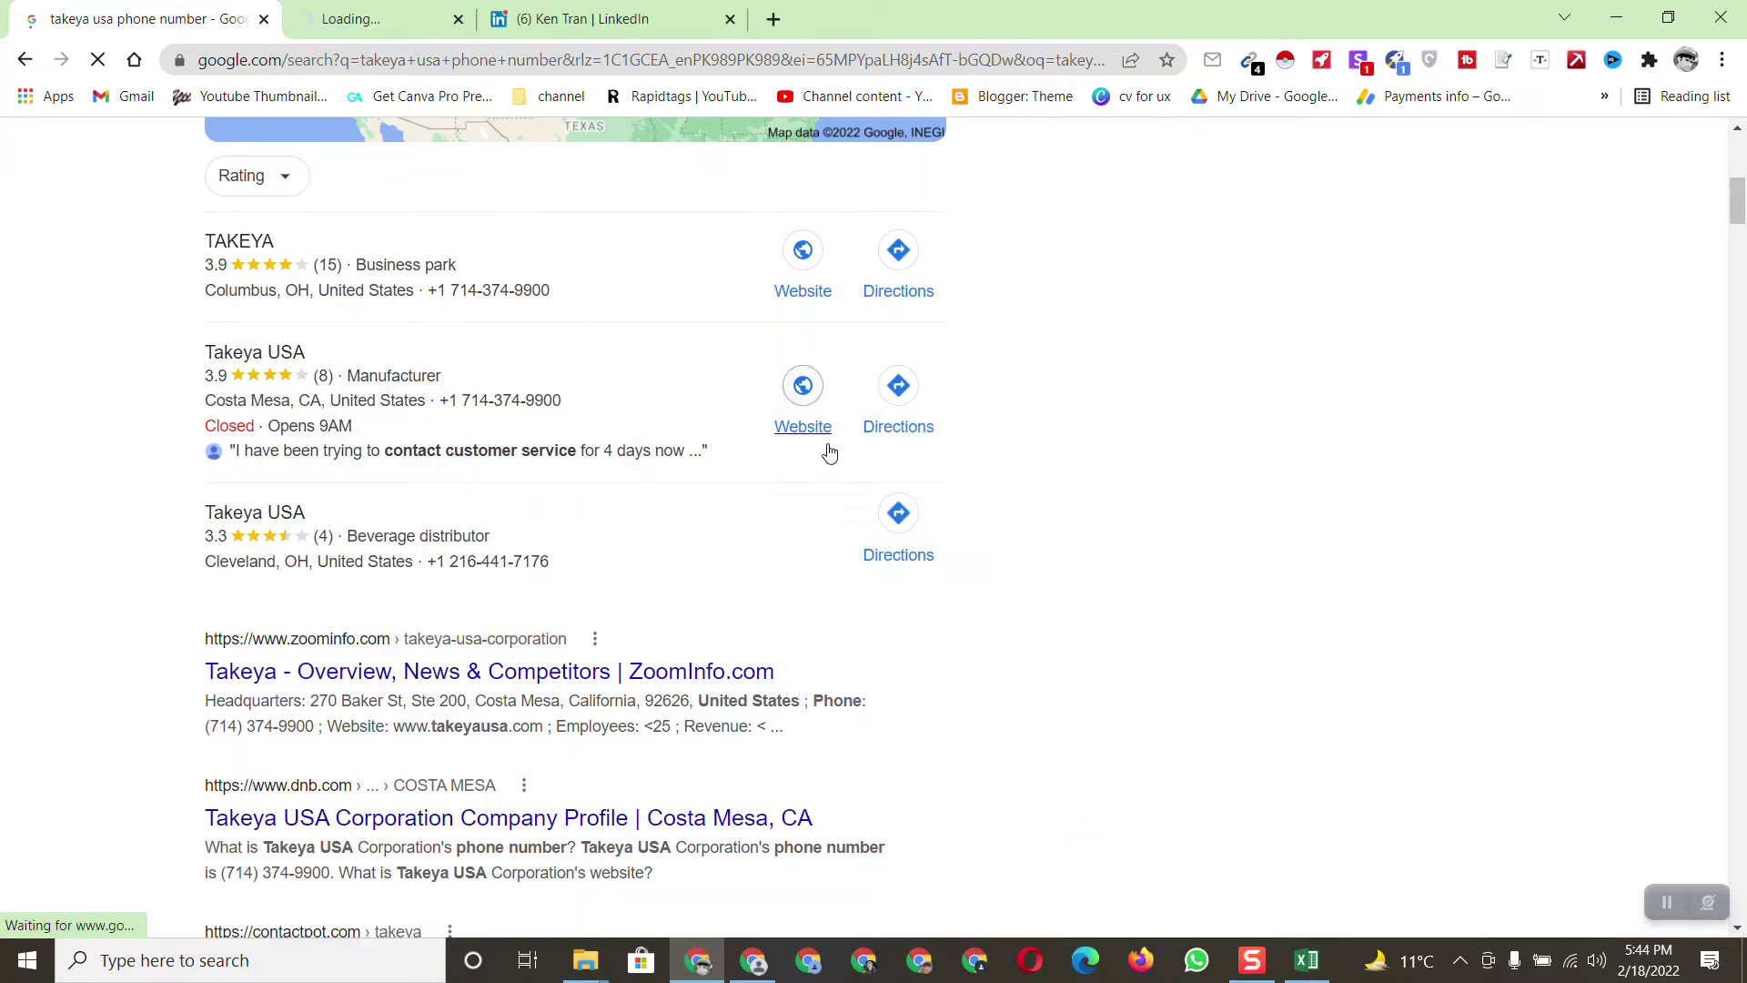
click(420, 20)
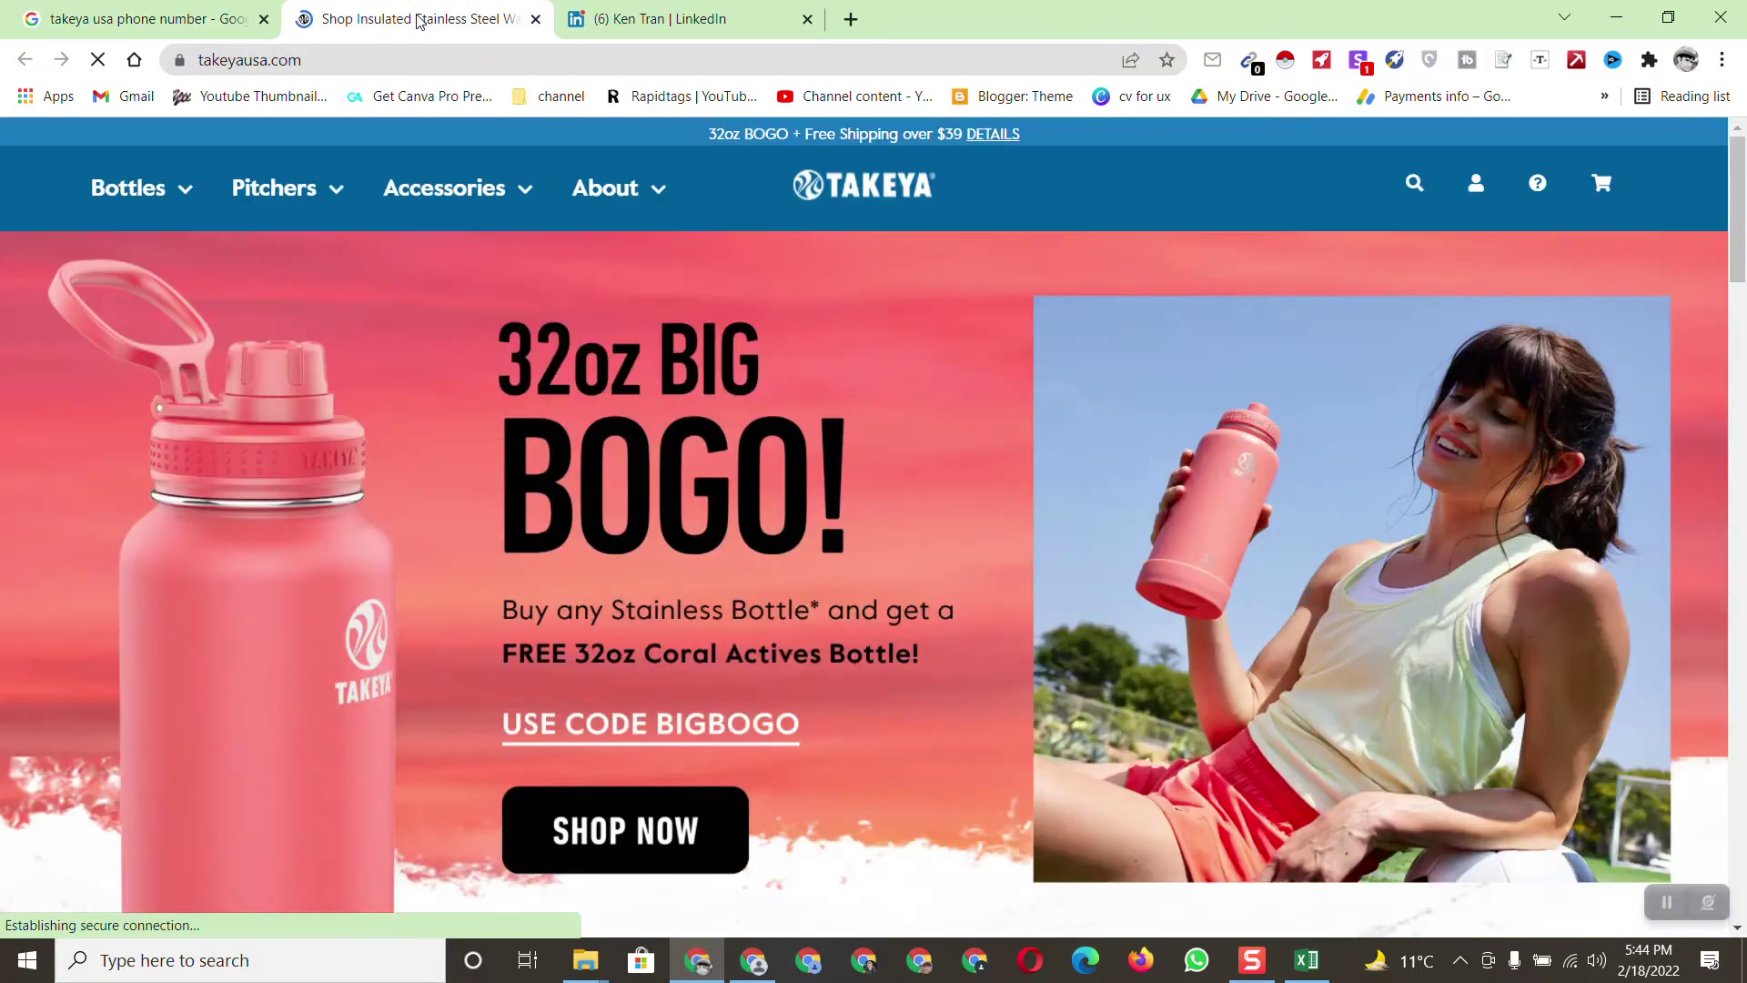
click(182, 19)
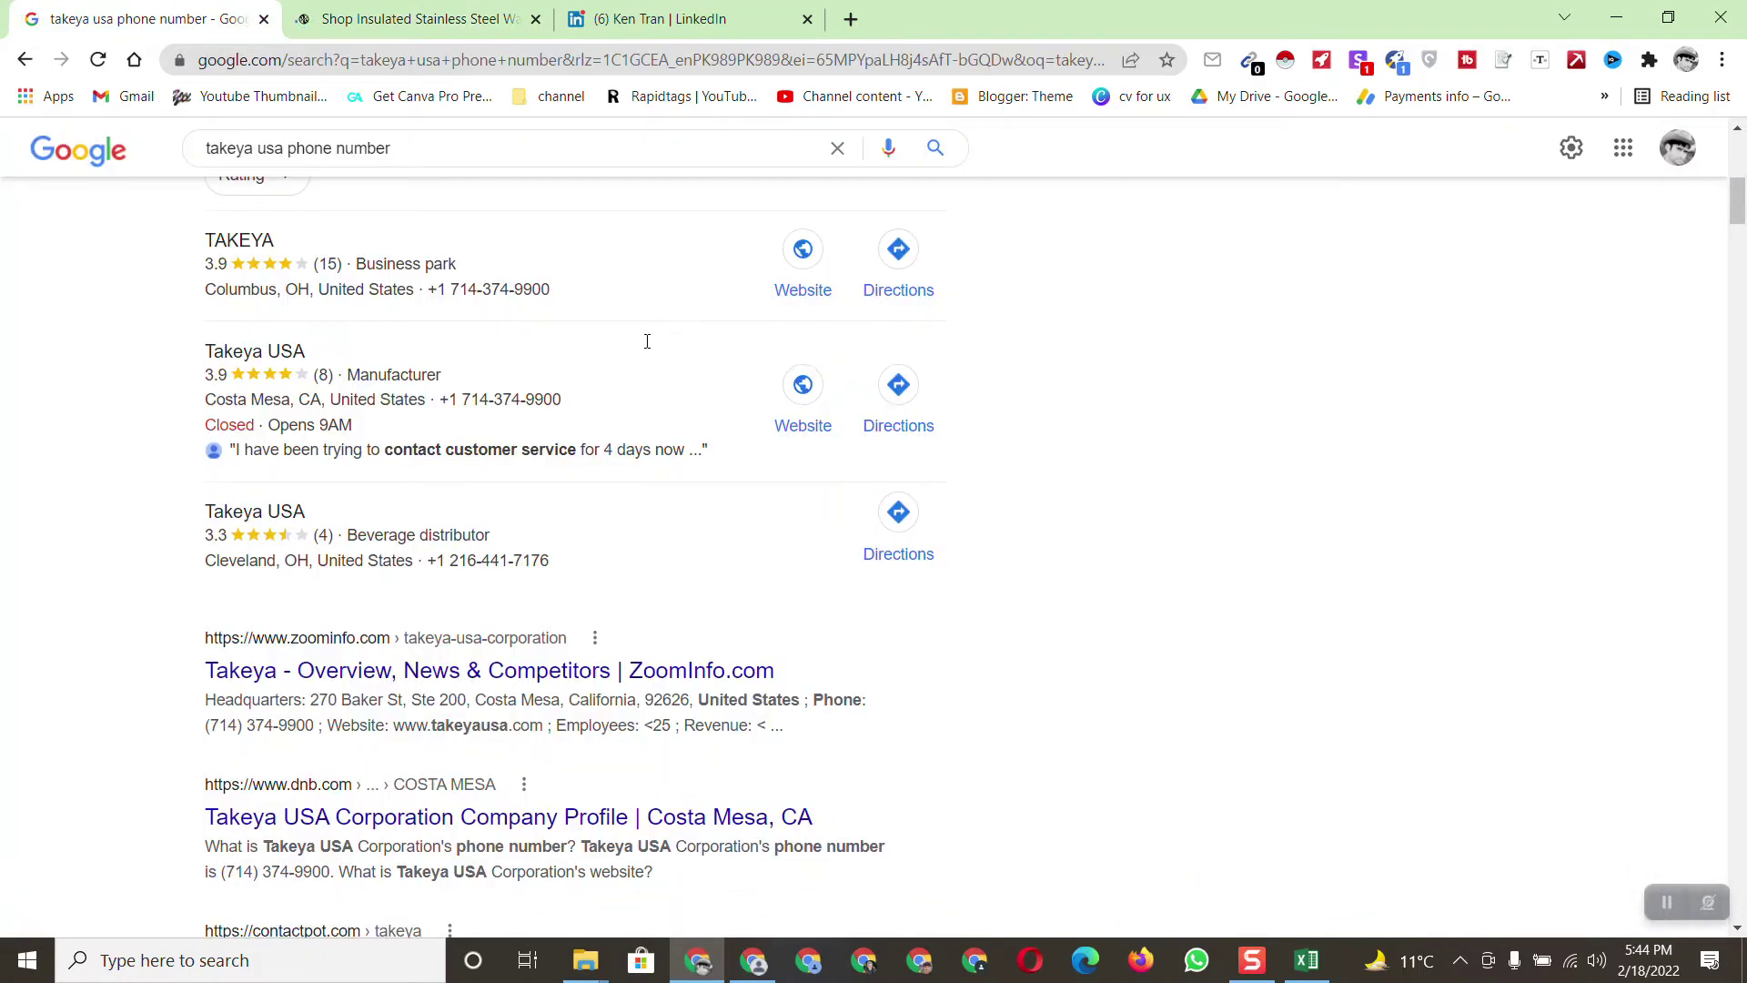
Copy Takeya USA's phone number from its Google place listing
drag(566, 410, 446, 407)
click(443, 405)
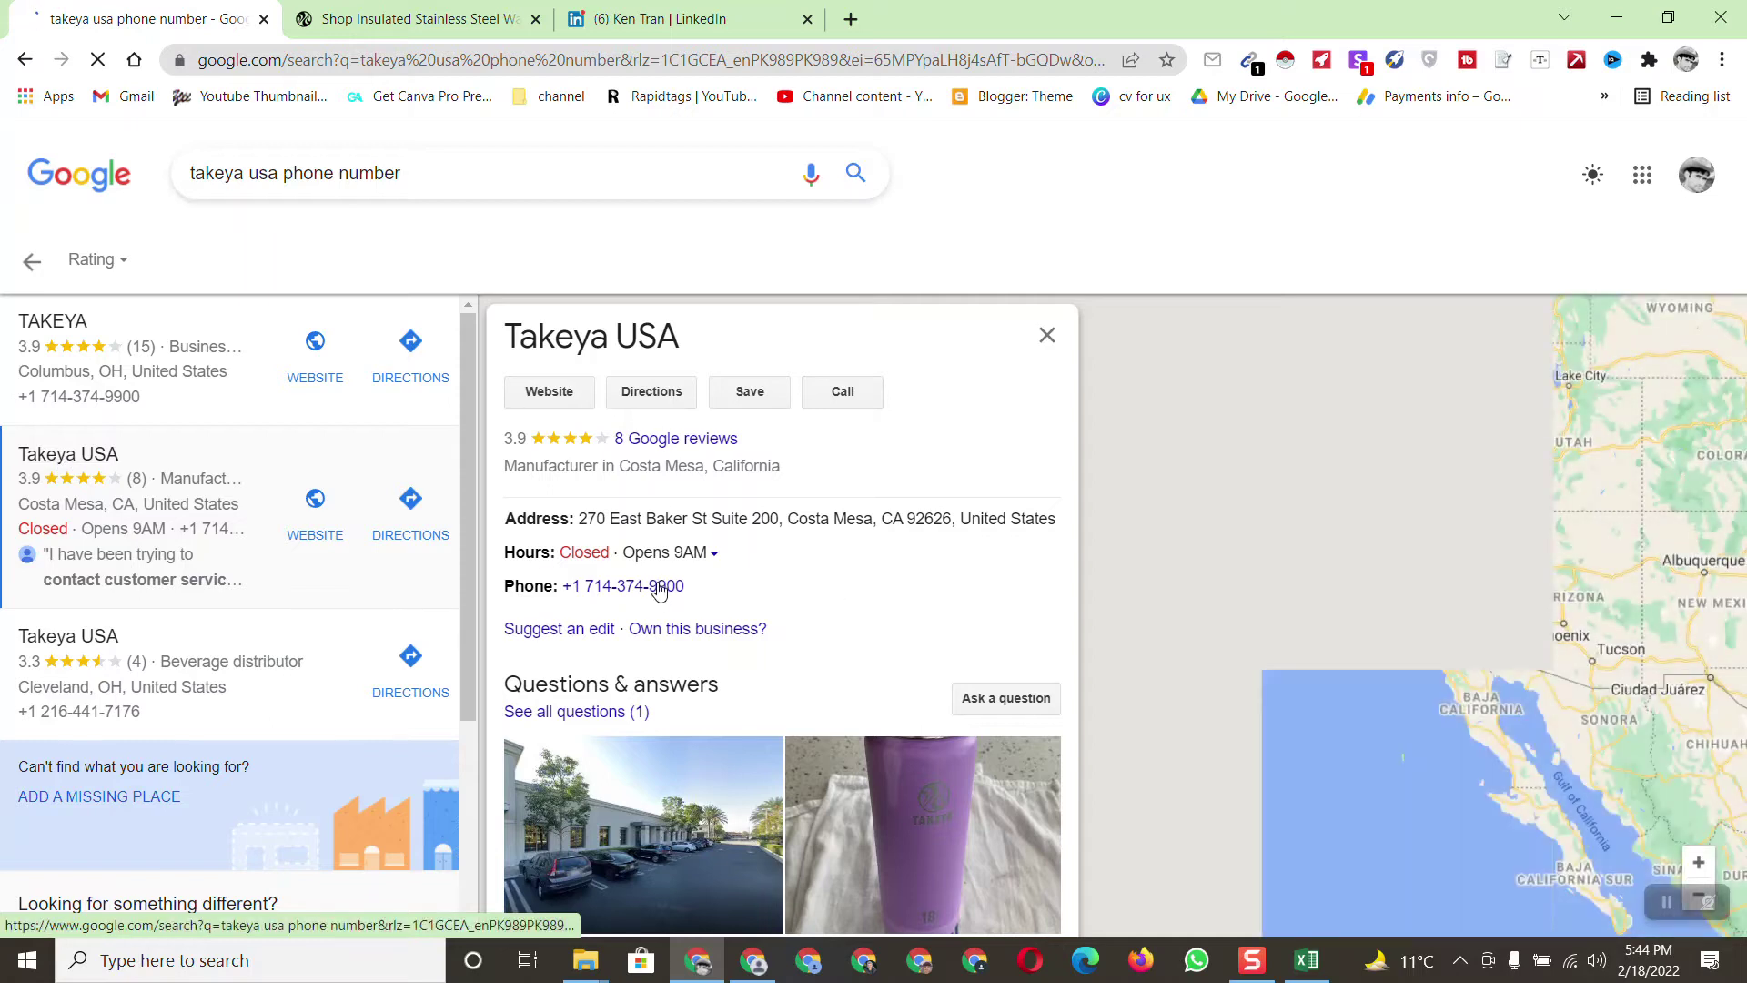
drag(705, 593, 563, 590)
key(ctrl+c)
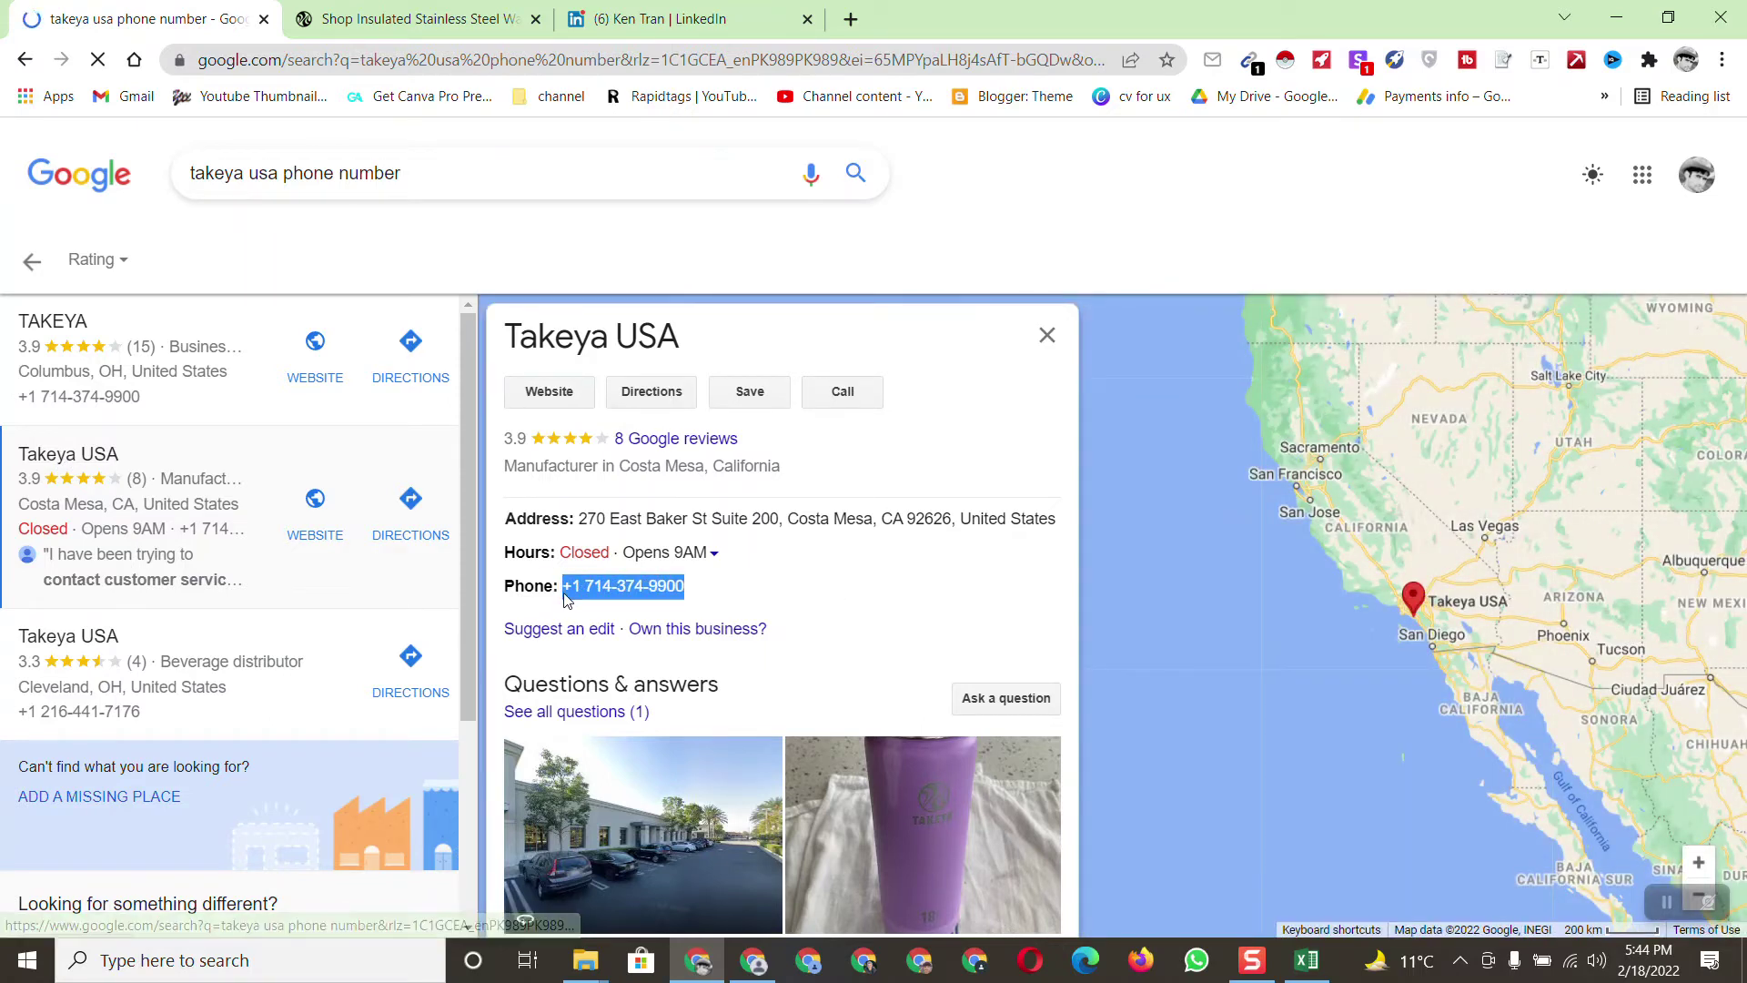
right_click(604, 596)
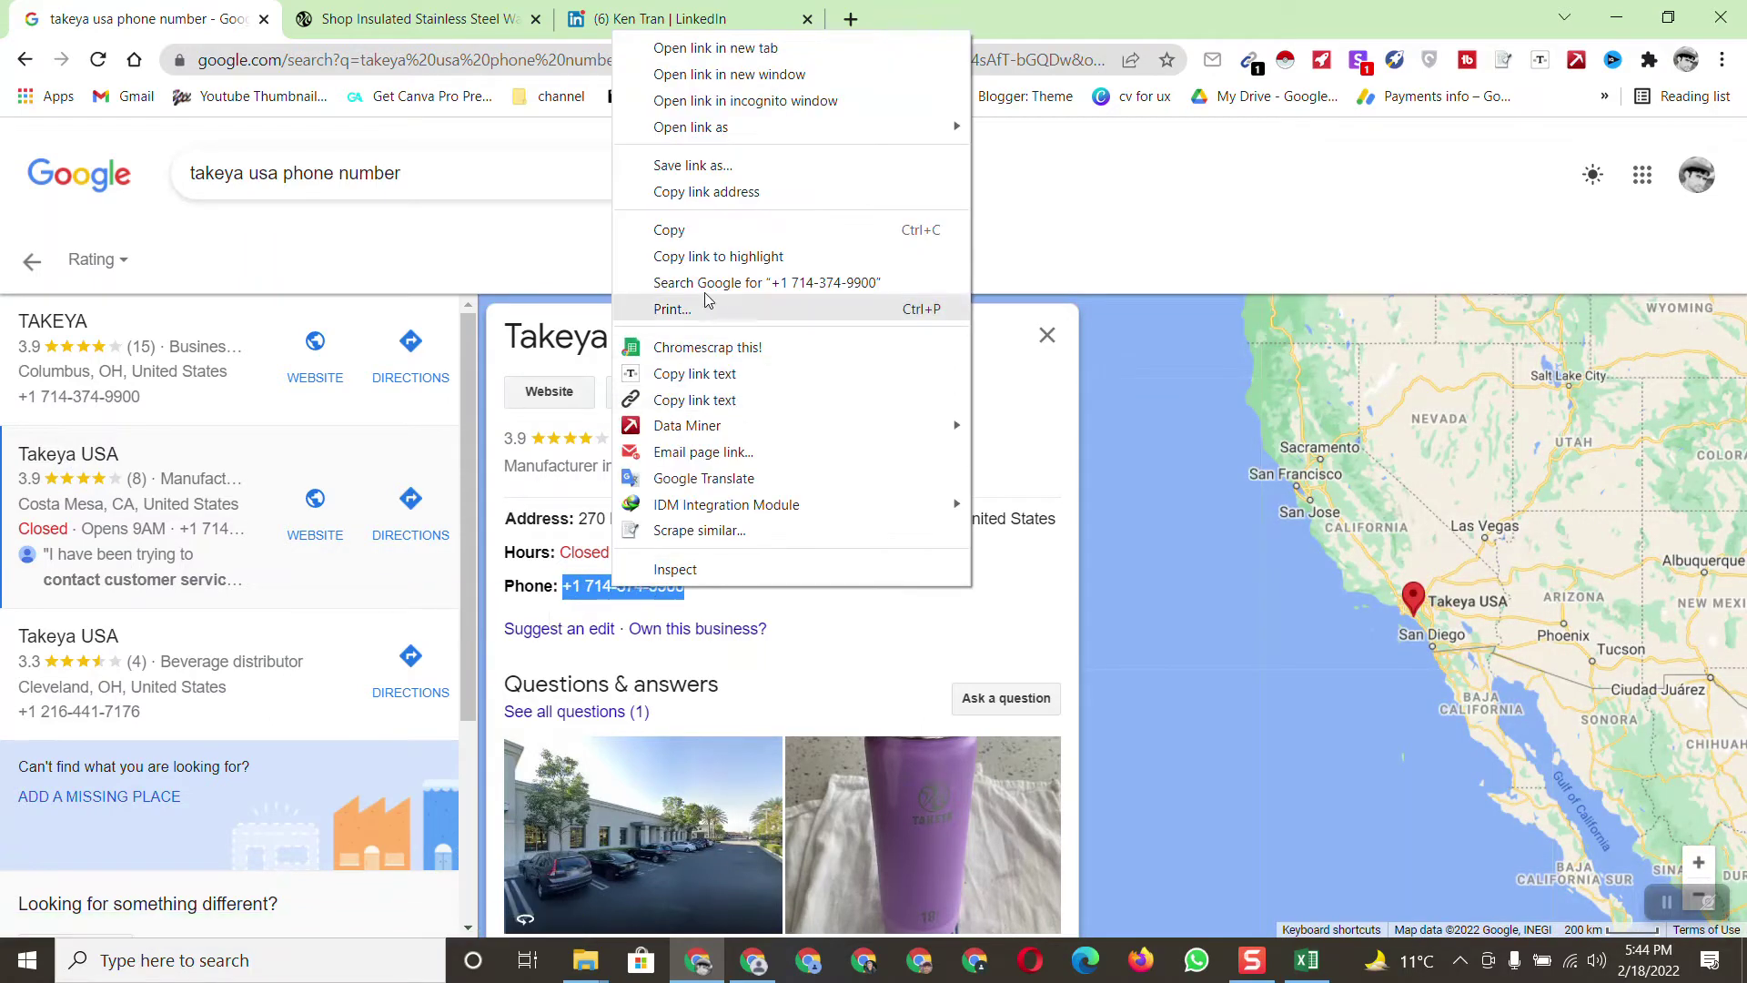
click(689, 239)
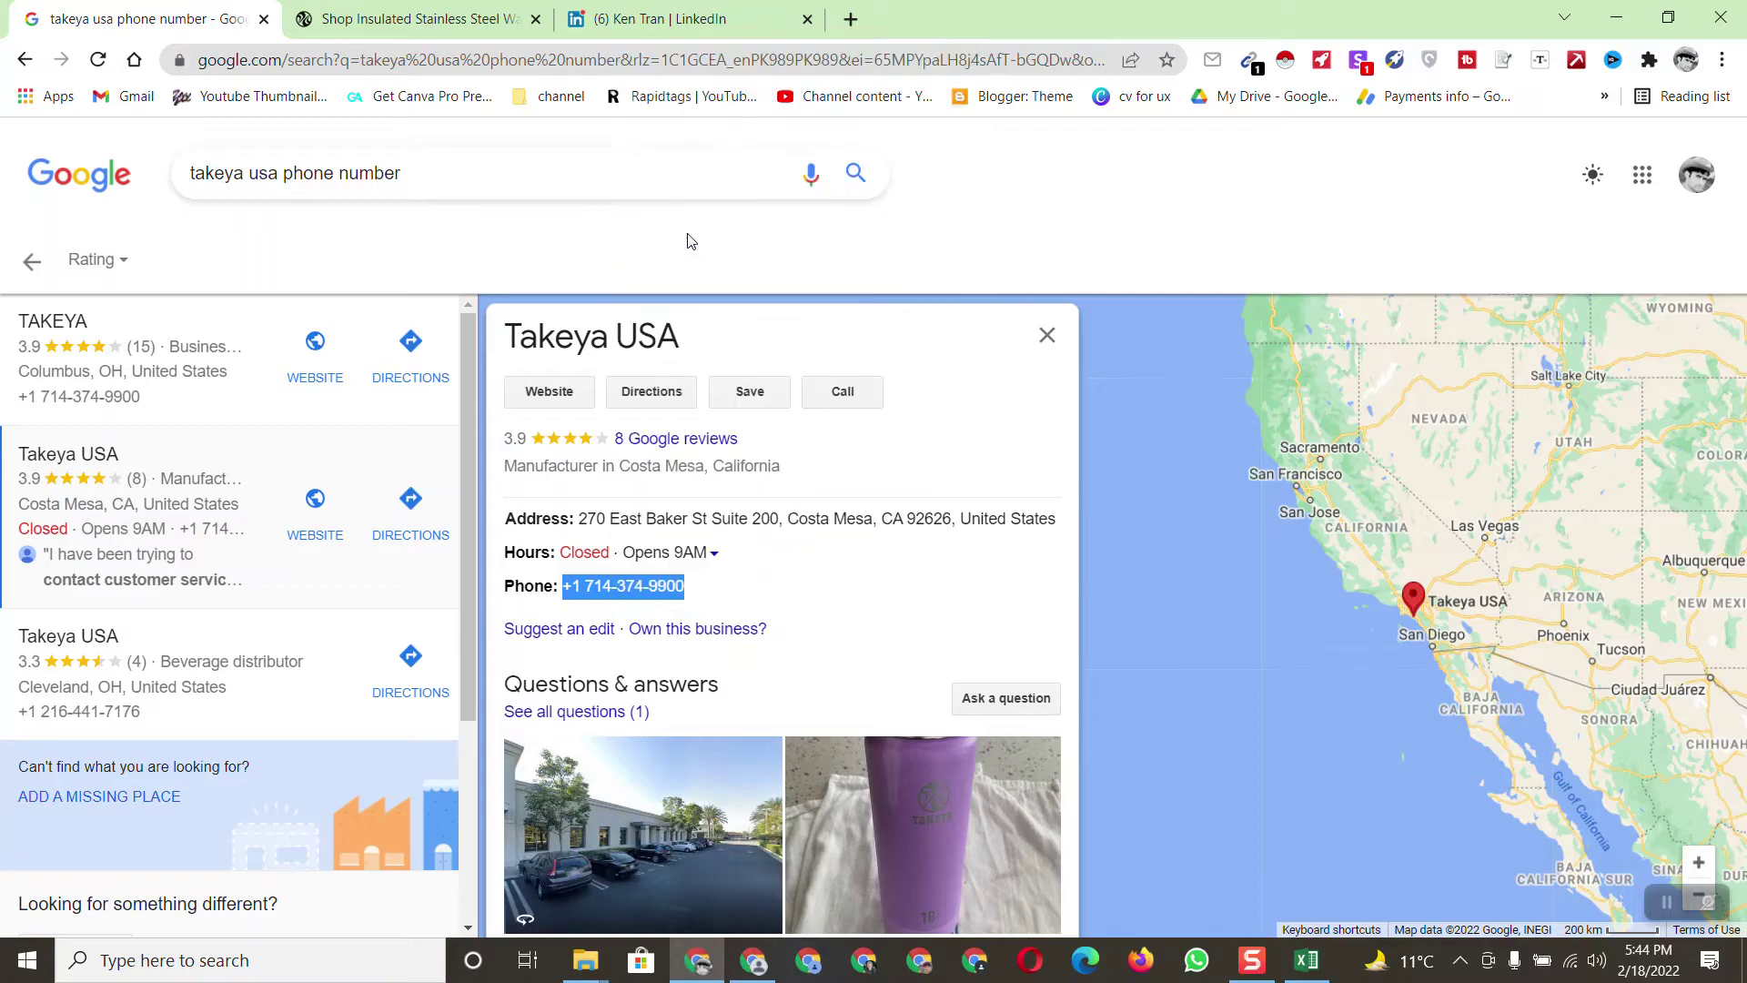
Paste the phone number into First Phone cell F2 and delete its leading plus sign
click(1309, 962)
click(848, 375)
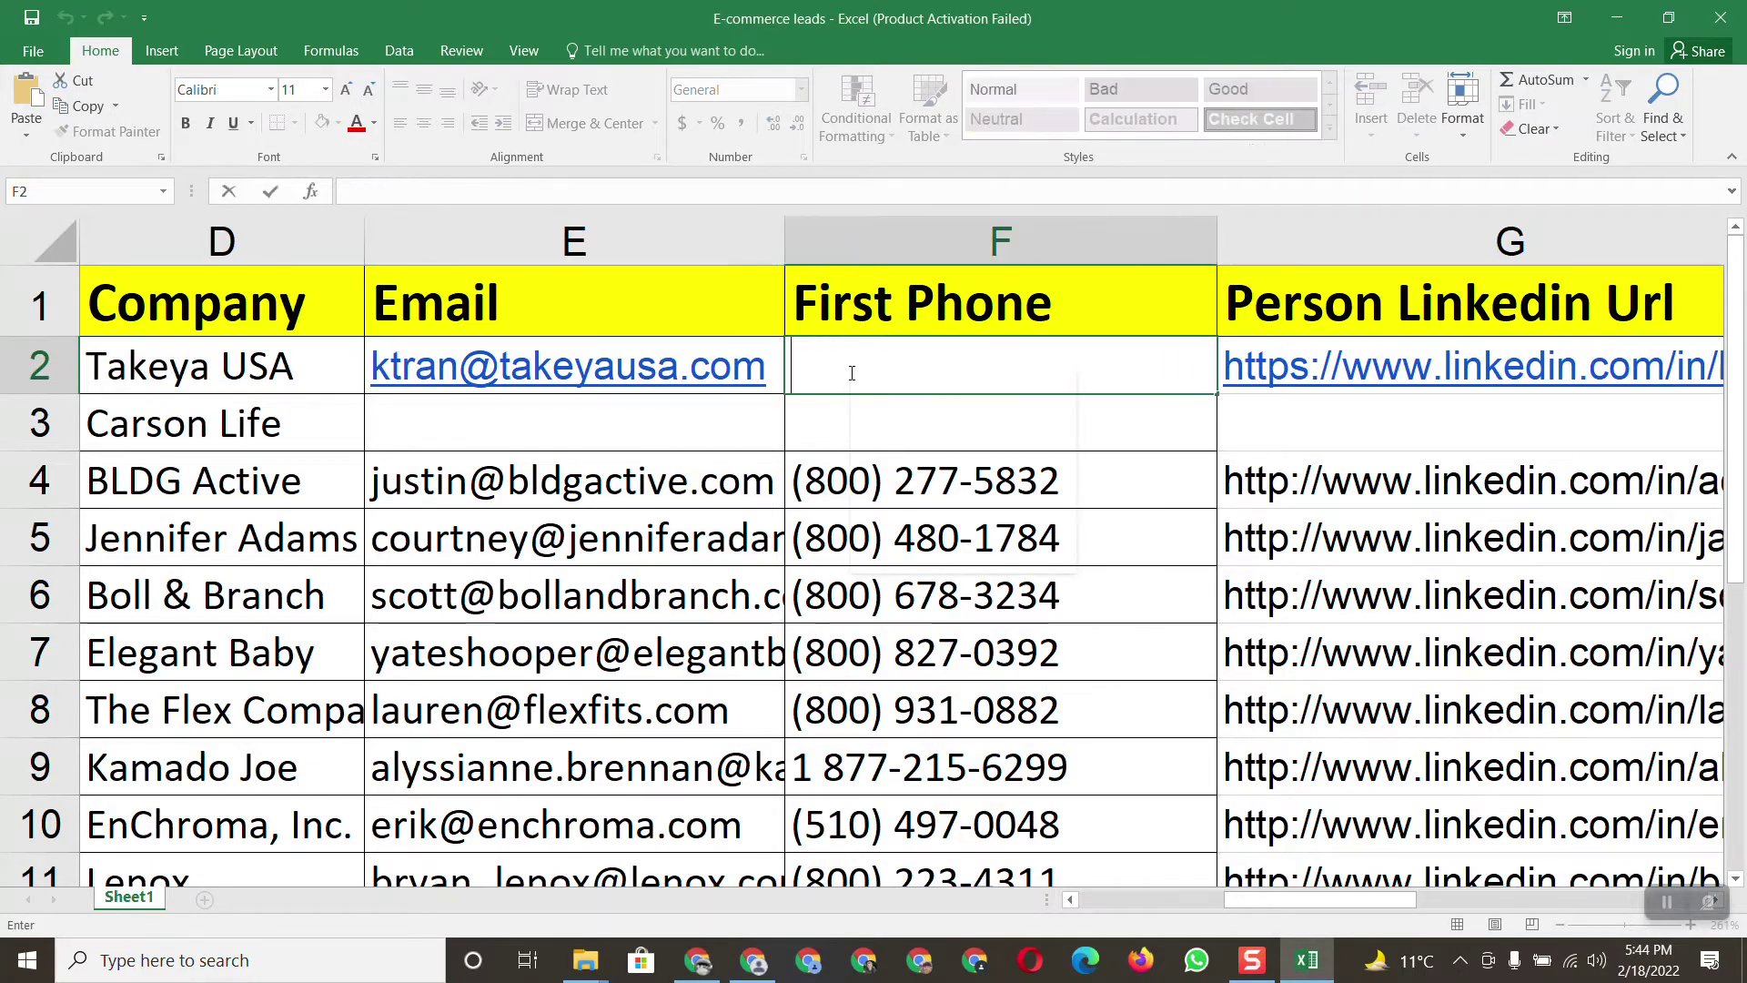
right_click(848, 375)
click(895, 470)
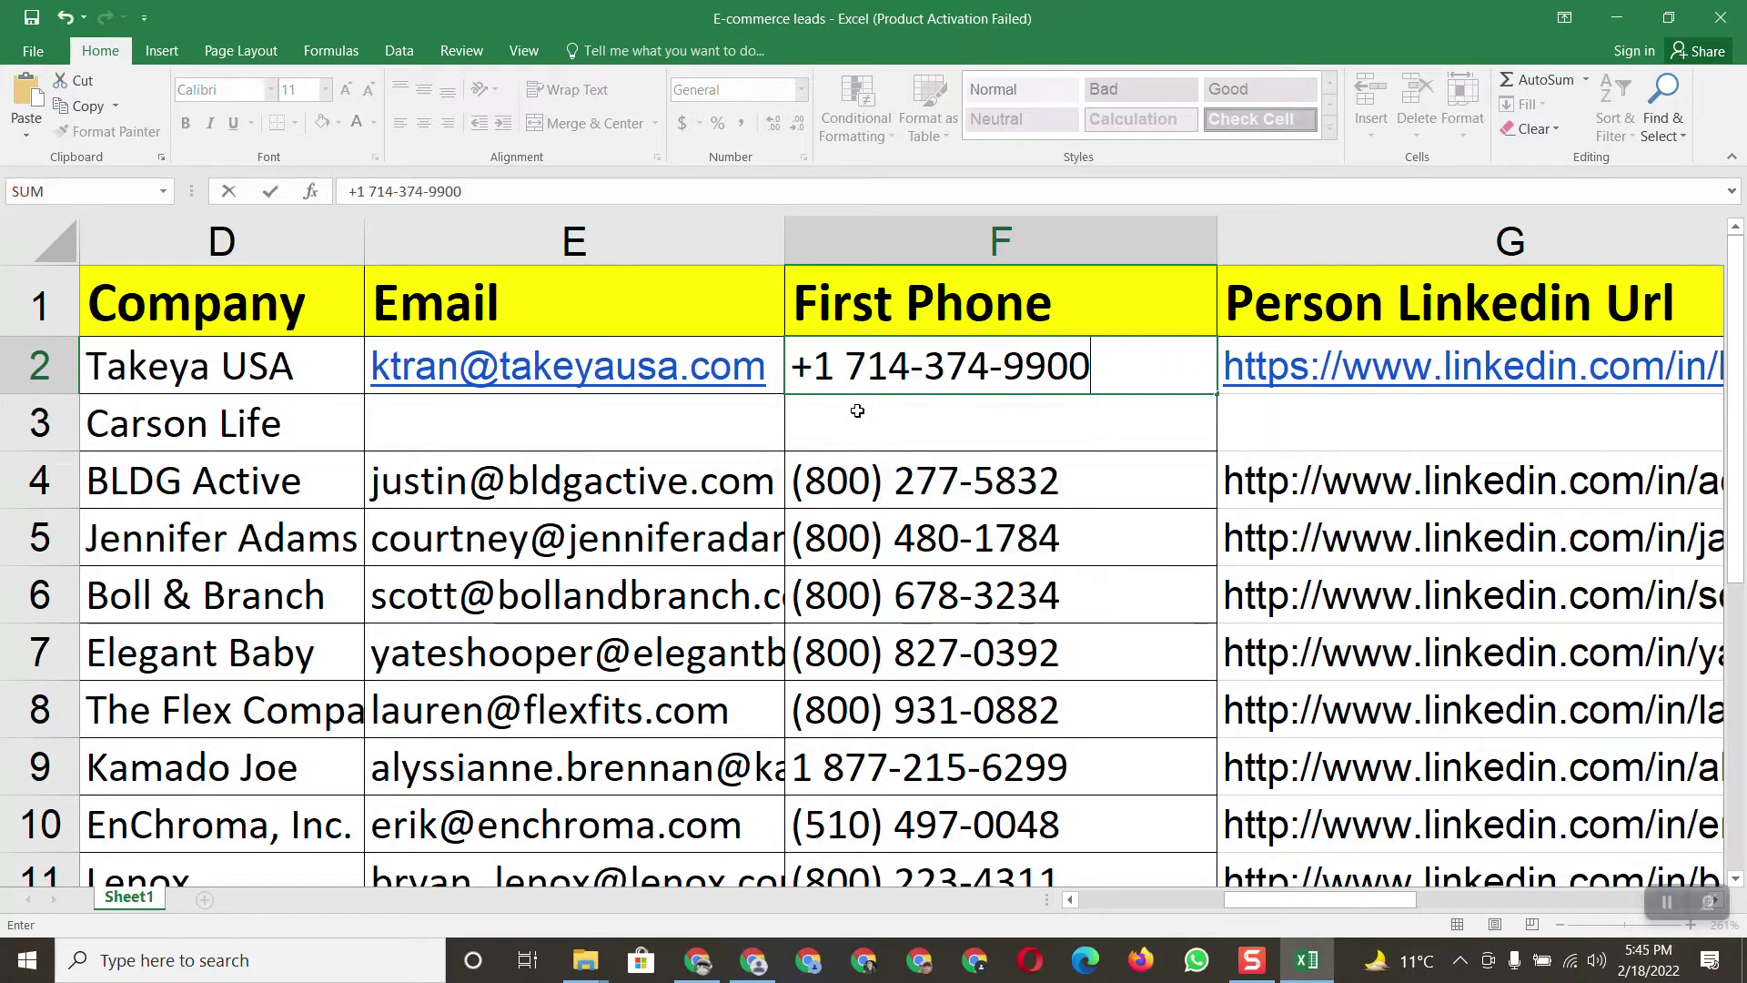
click(787, 368)
key(Delete)
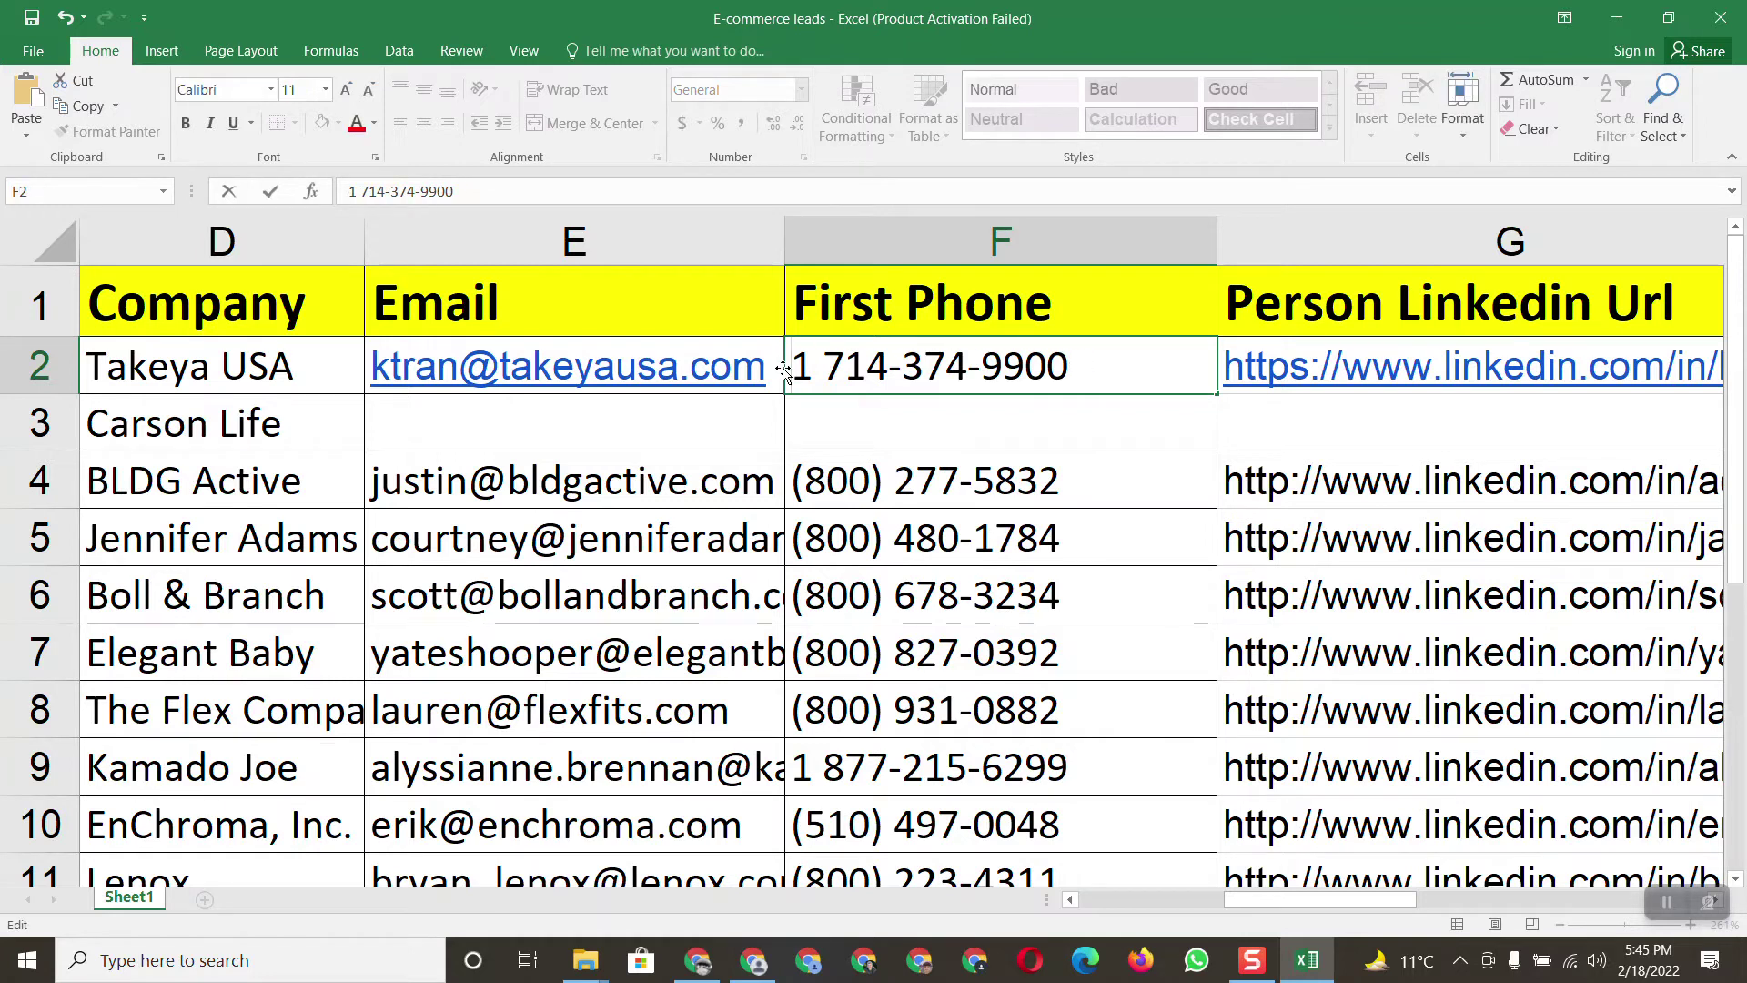
Open takeyausa.com in a new tab from Google's local business listing, then return to Excel
click(698, 960)
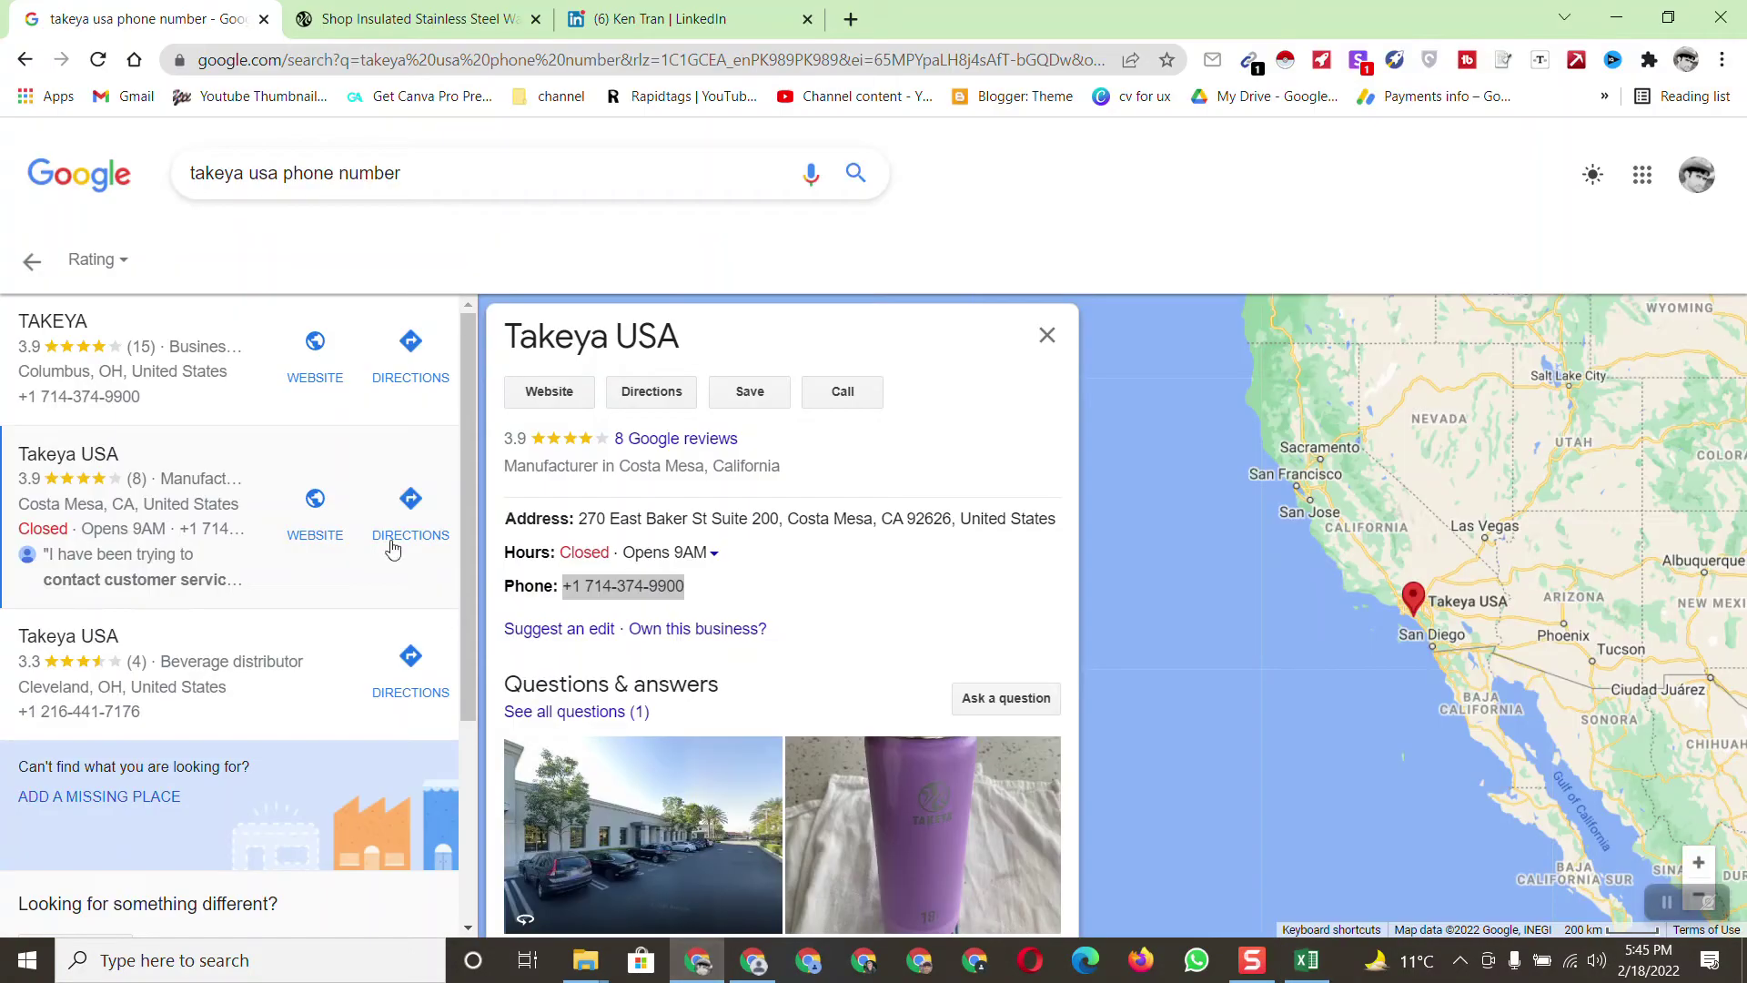
click(28, 268)
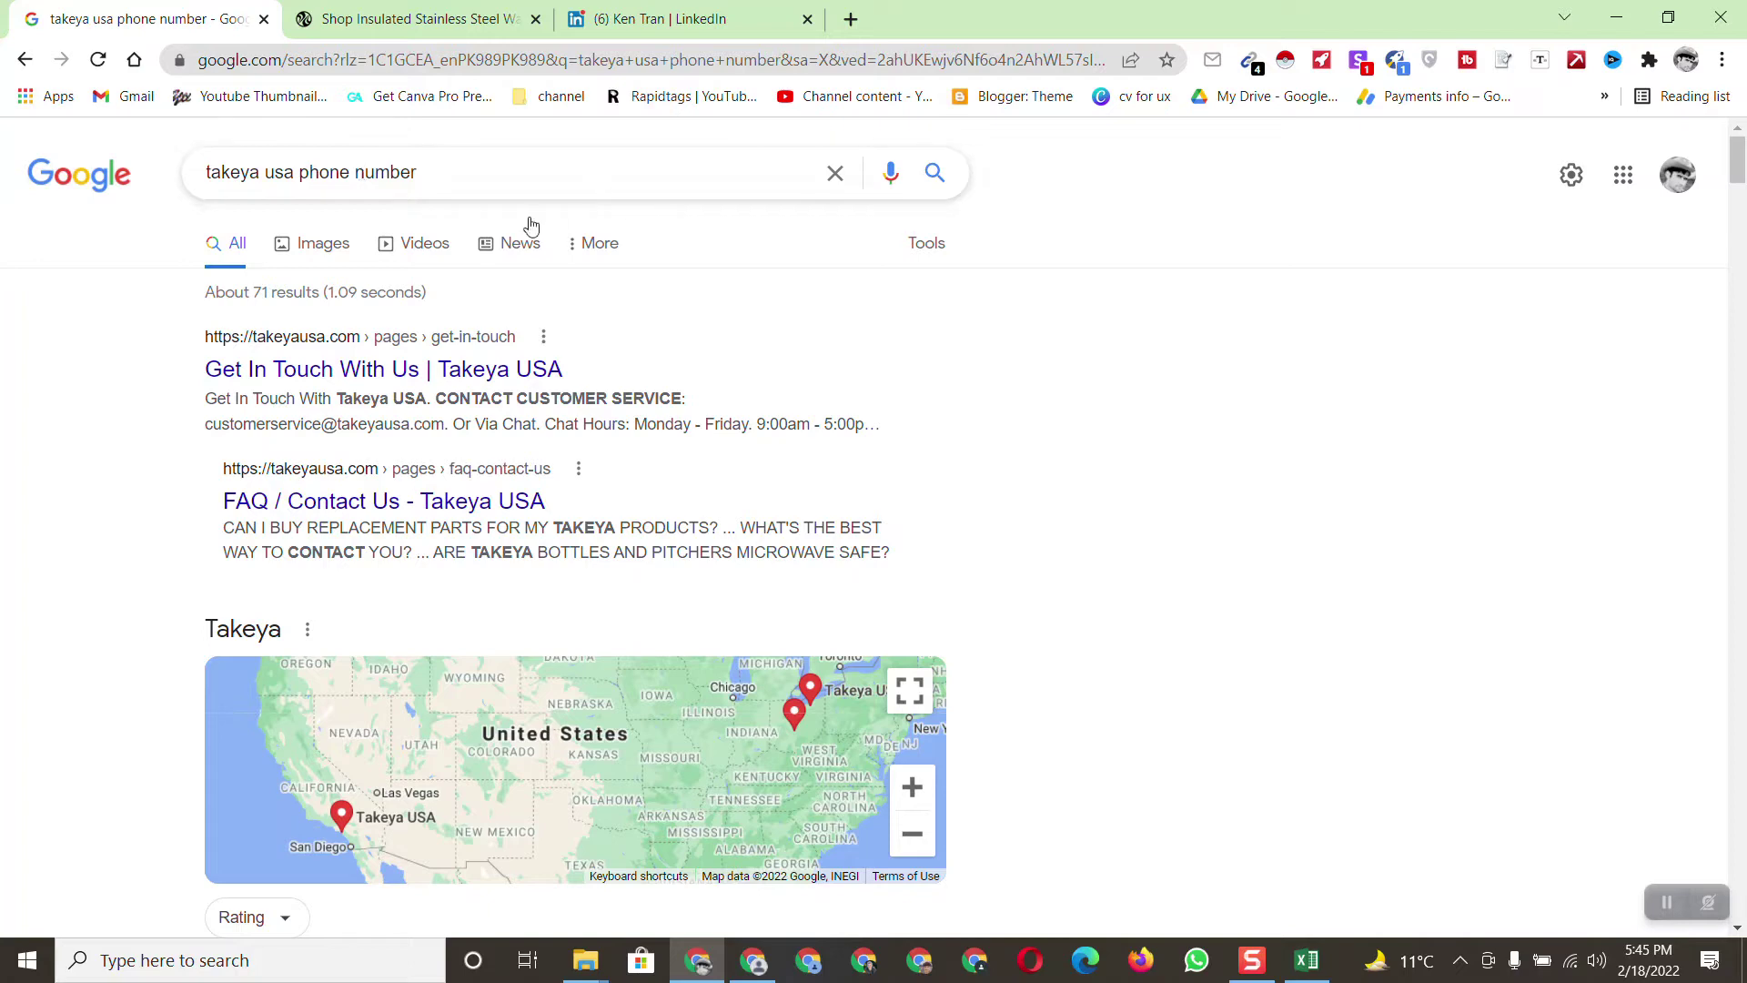
drag(1736, 168, 1737, 208)
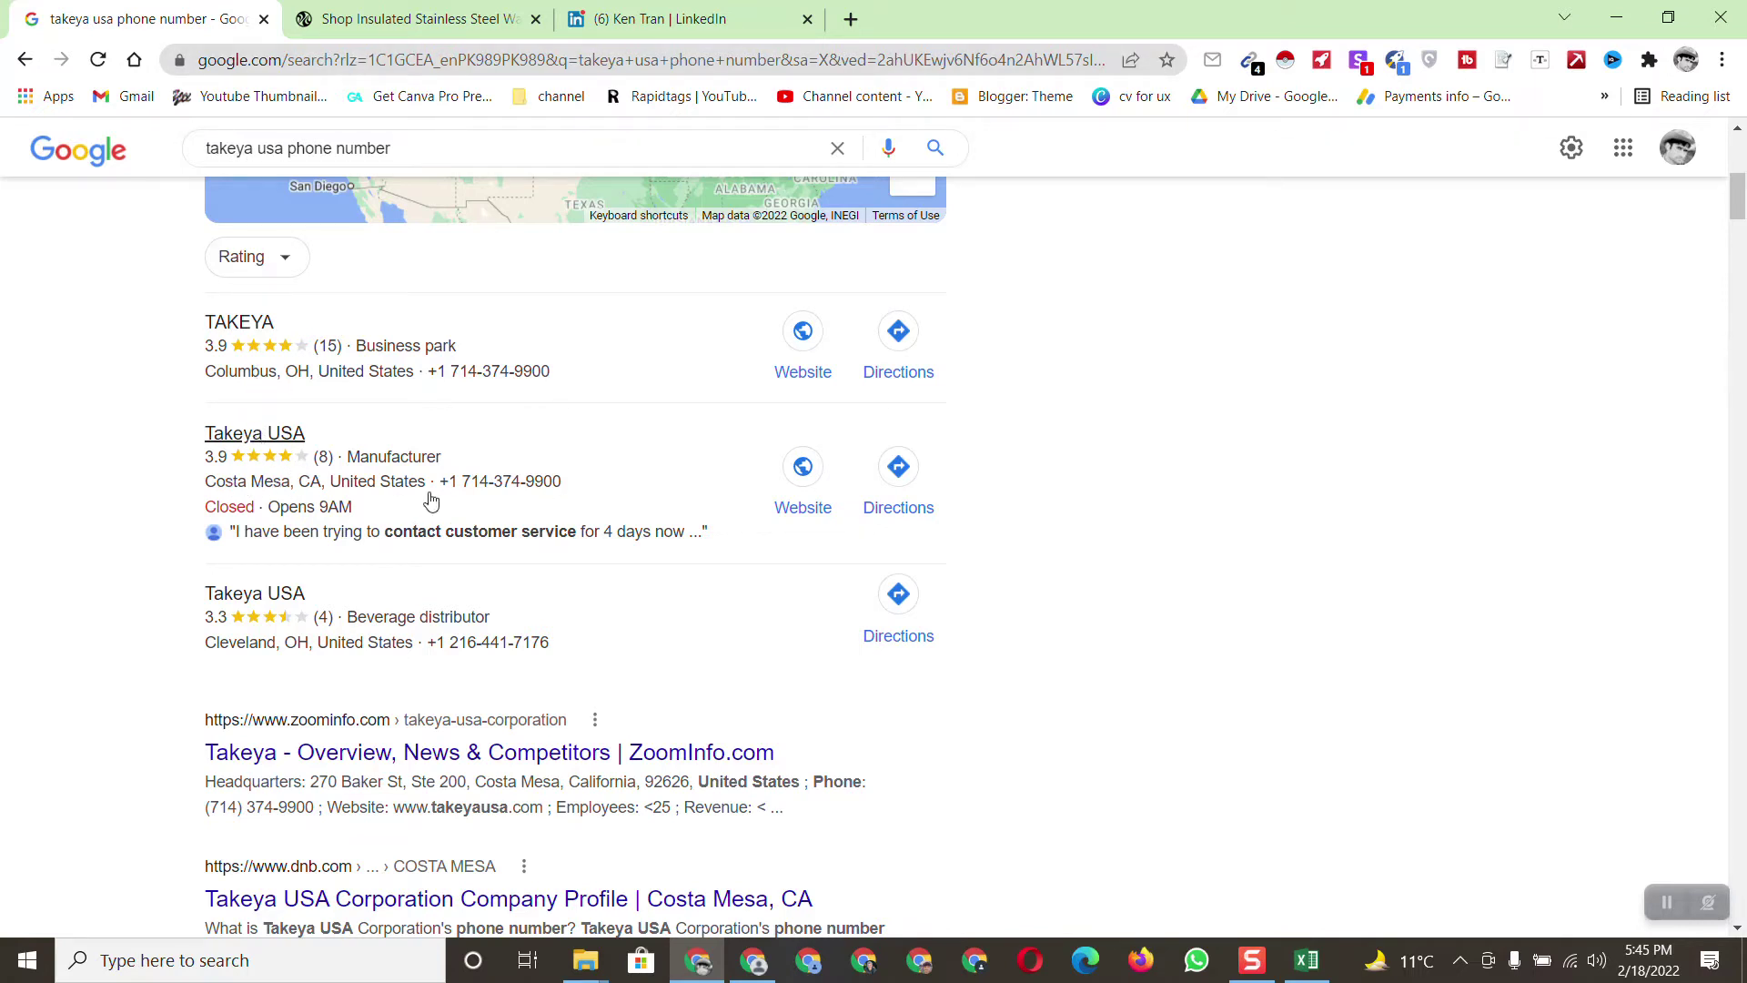
right_click(806, 509)
click(851, 512)
click(669, 22)
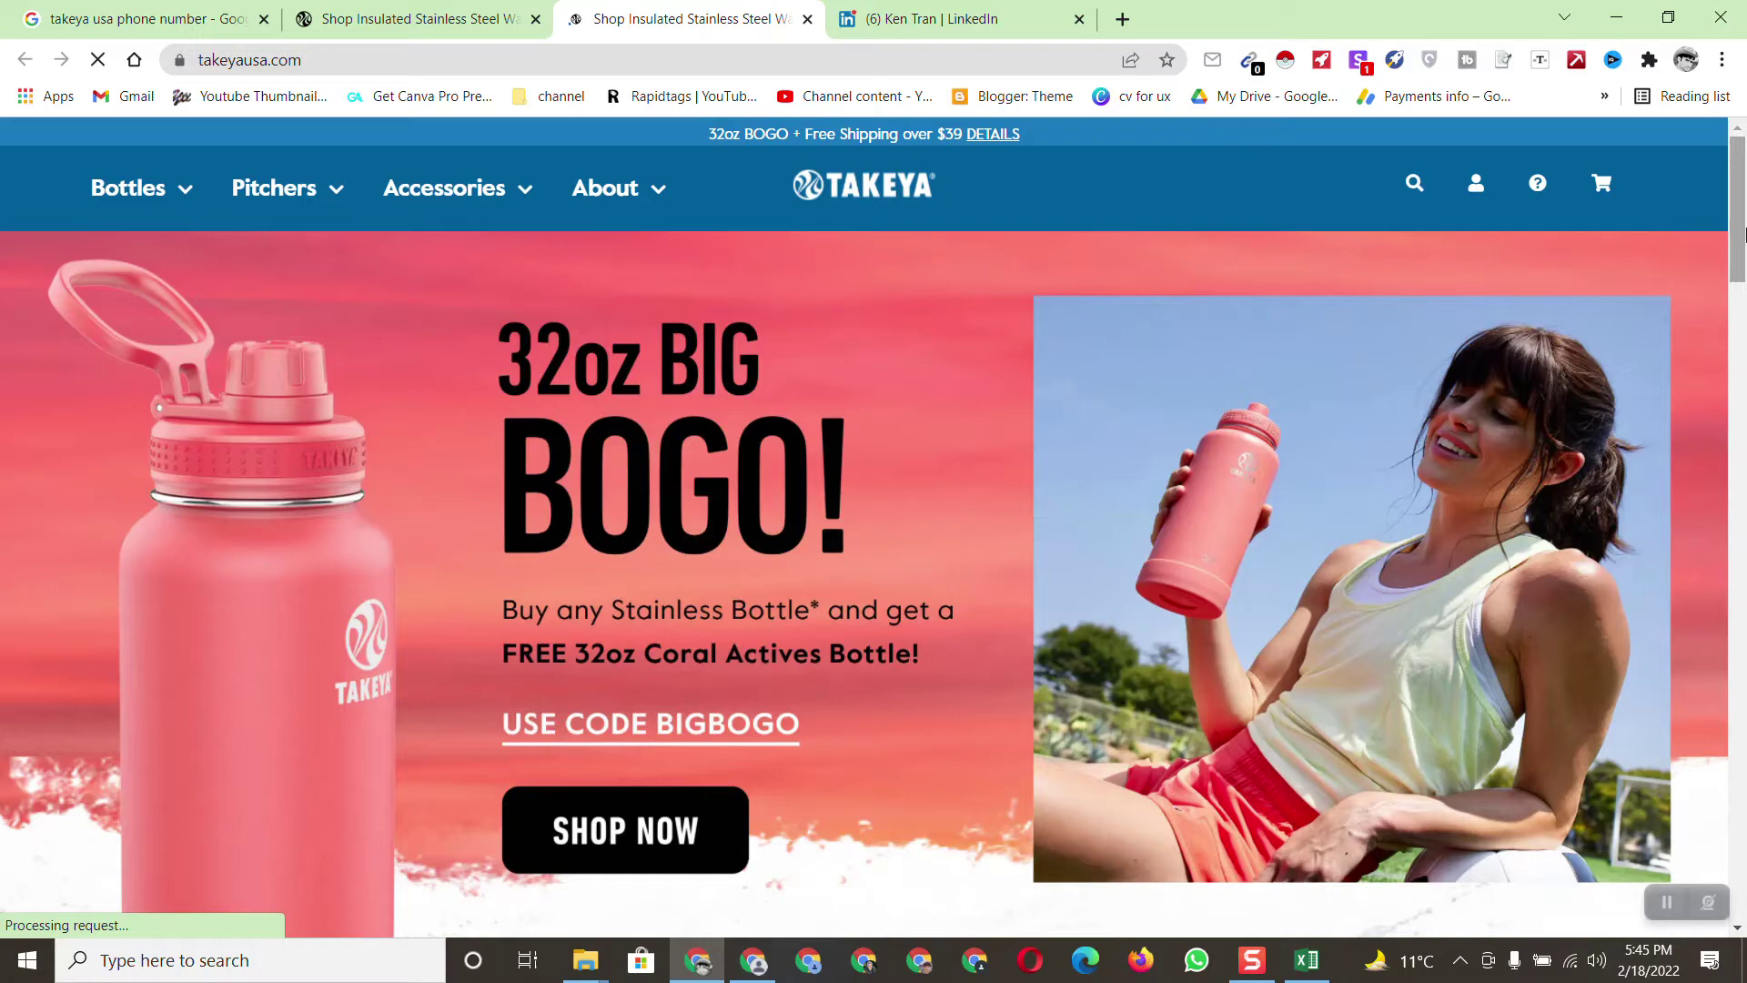
drag(1744, 235, 1744, 390)
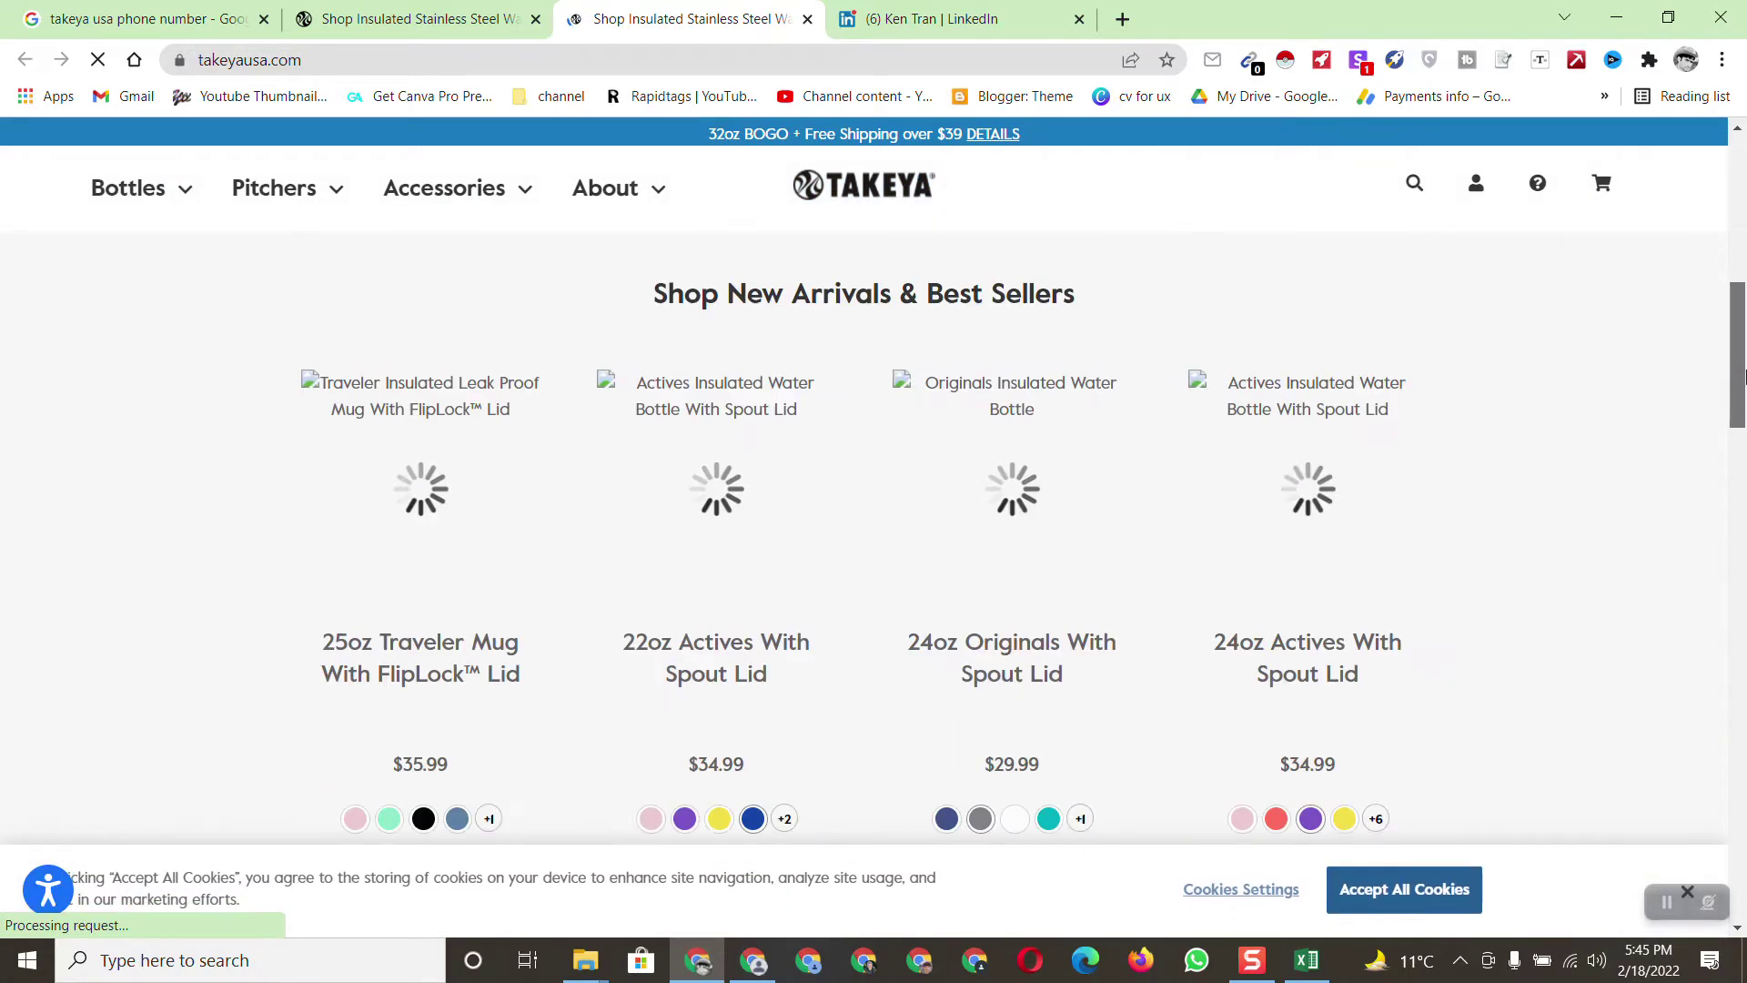
click(1307, 960)
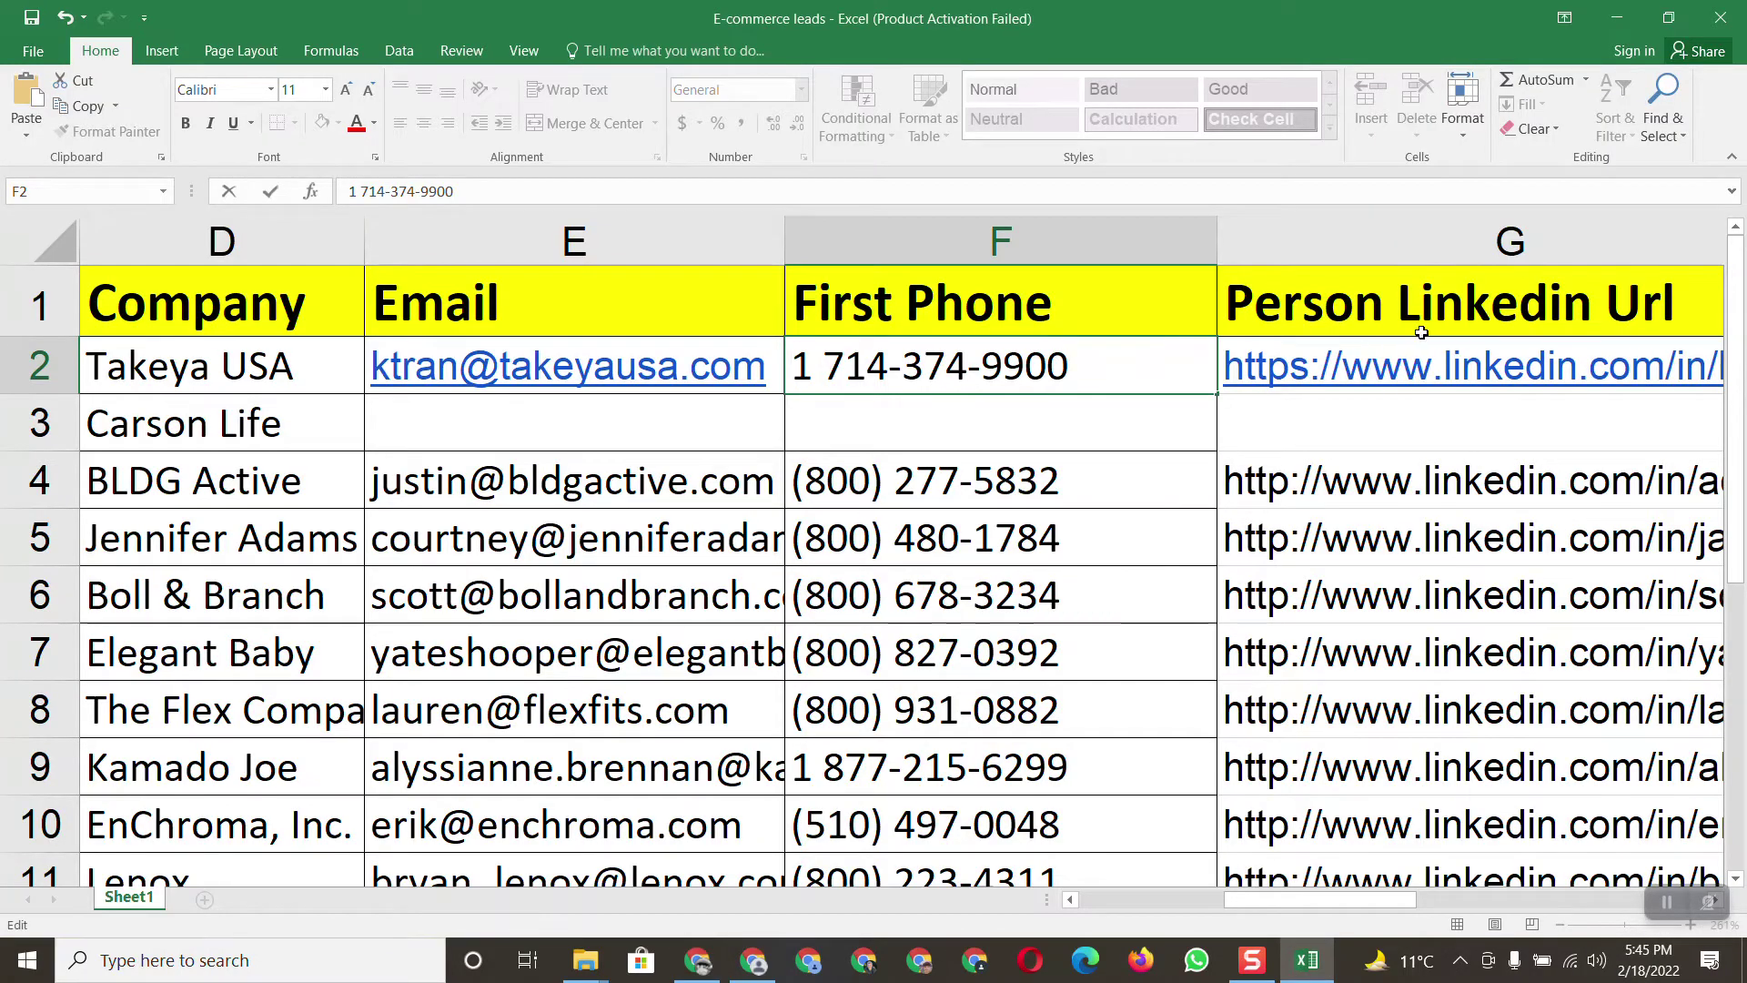
Scroll to column H and follow the Takeya website hyperlink in H2
drag(1294, 908, 1287, 713)
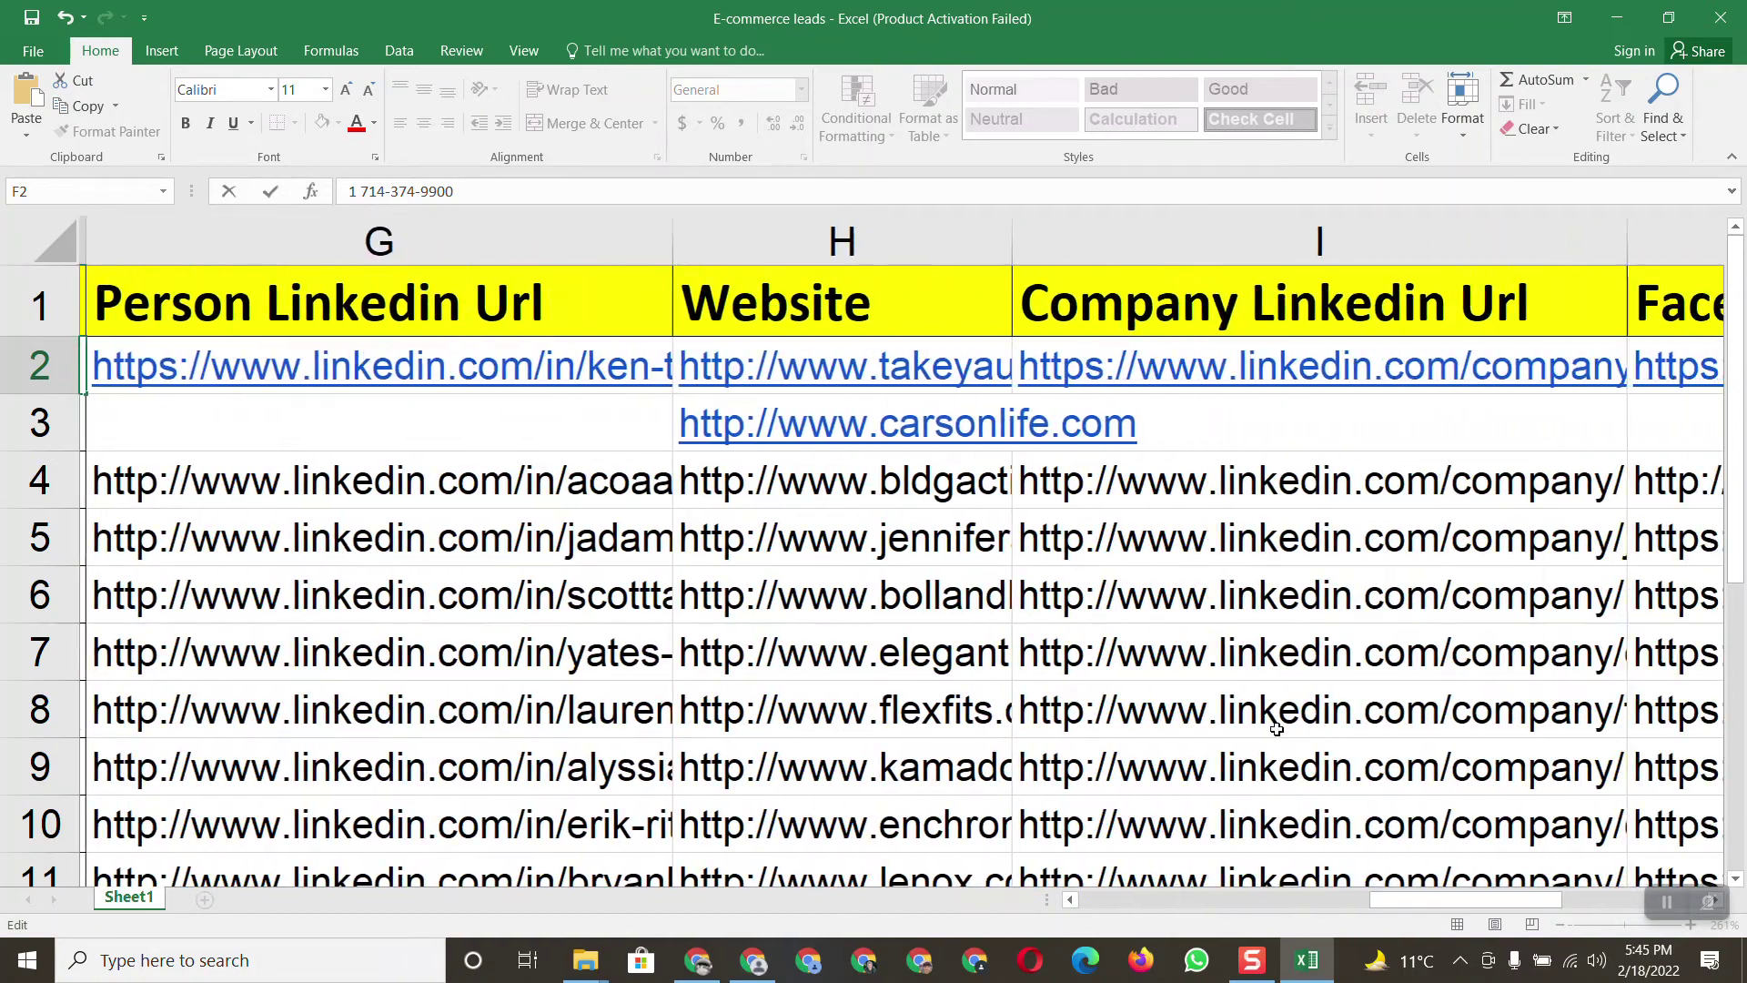
click(841, 377)
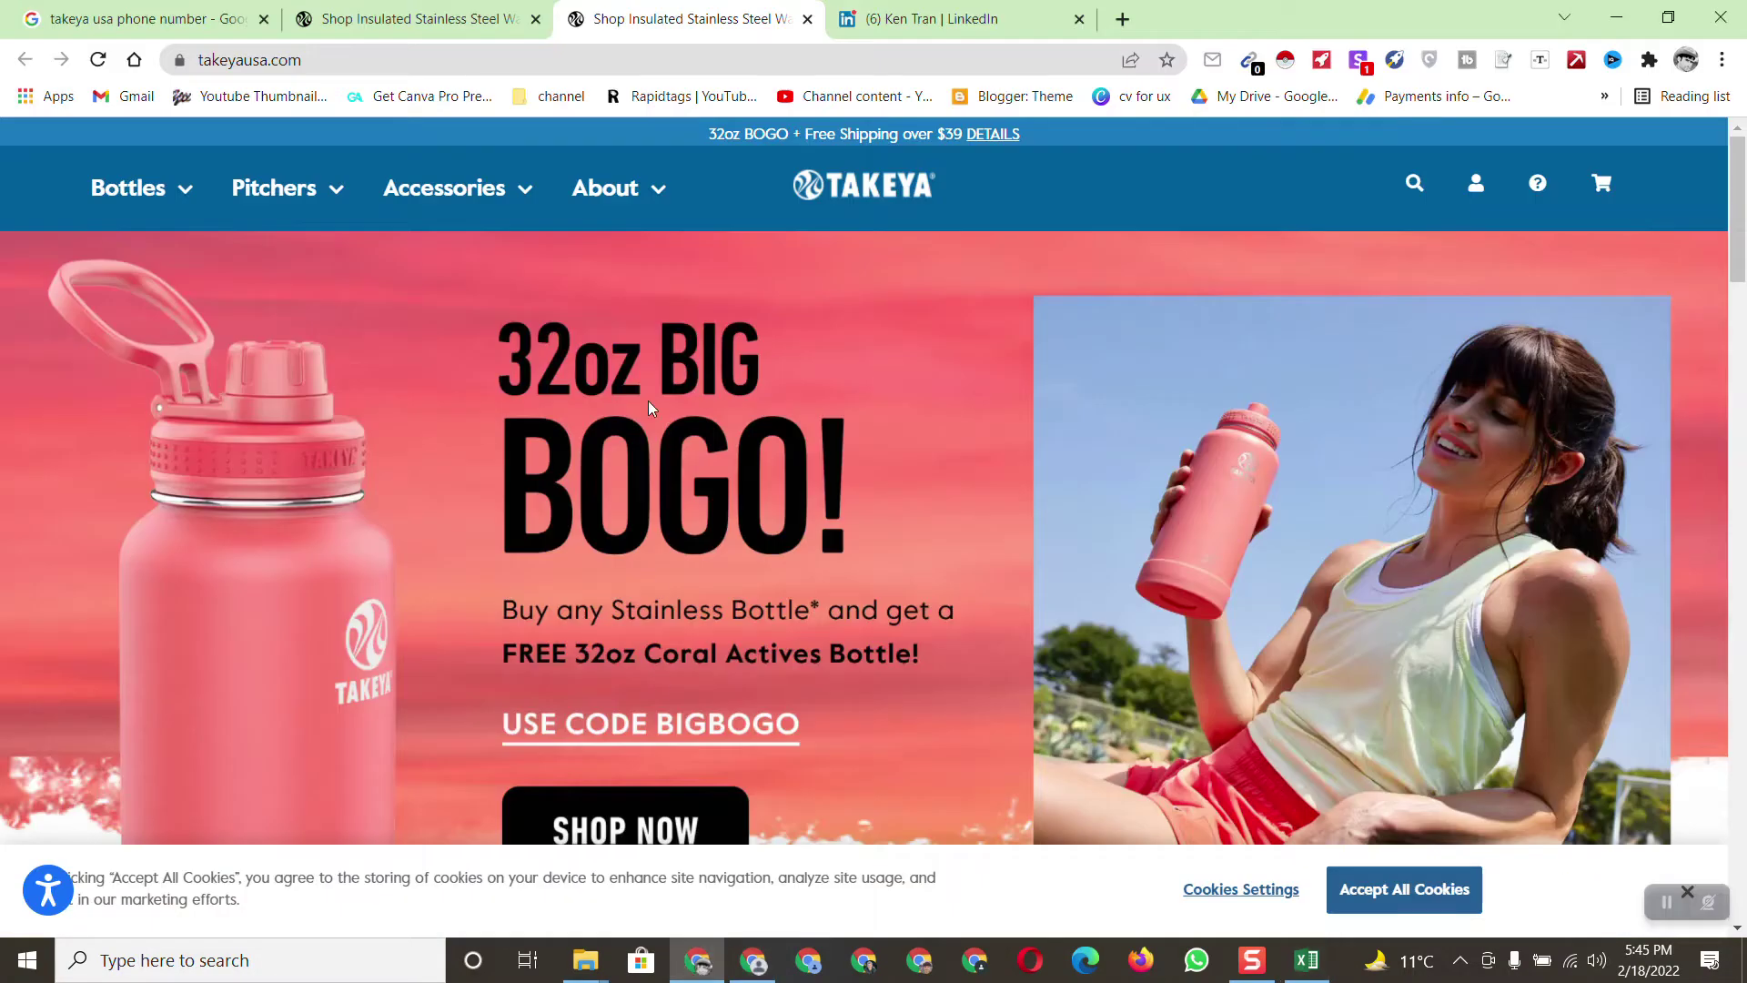
Close both Takeya tabs and the LinkedIn tab, leaving a blank new tab, and return to Excel
click(807, 18)
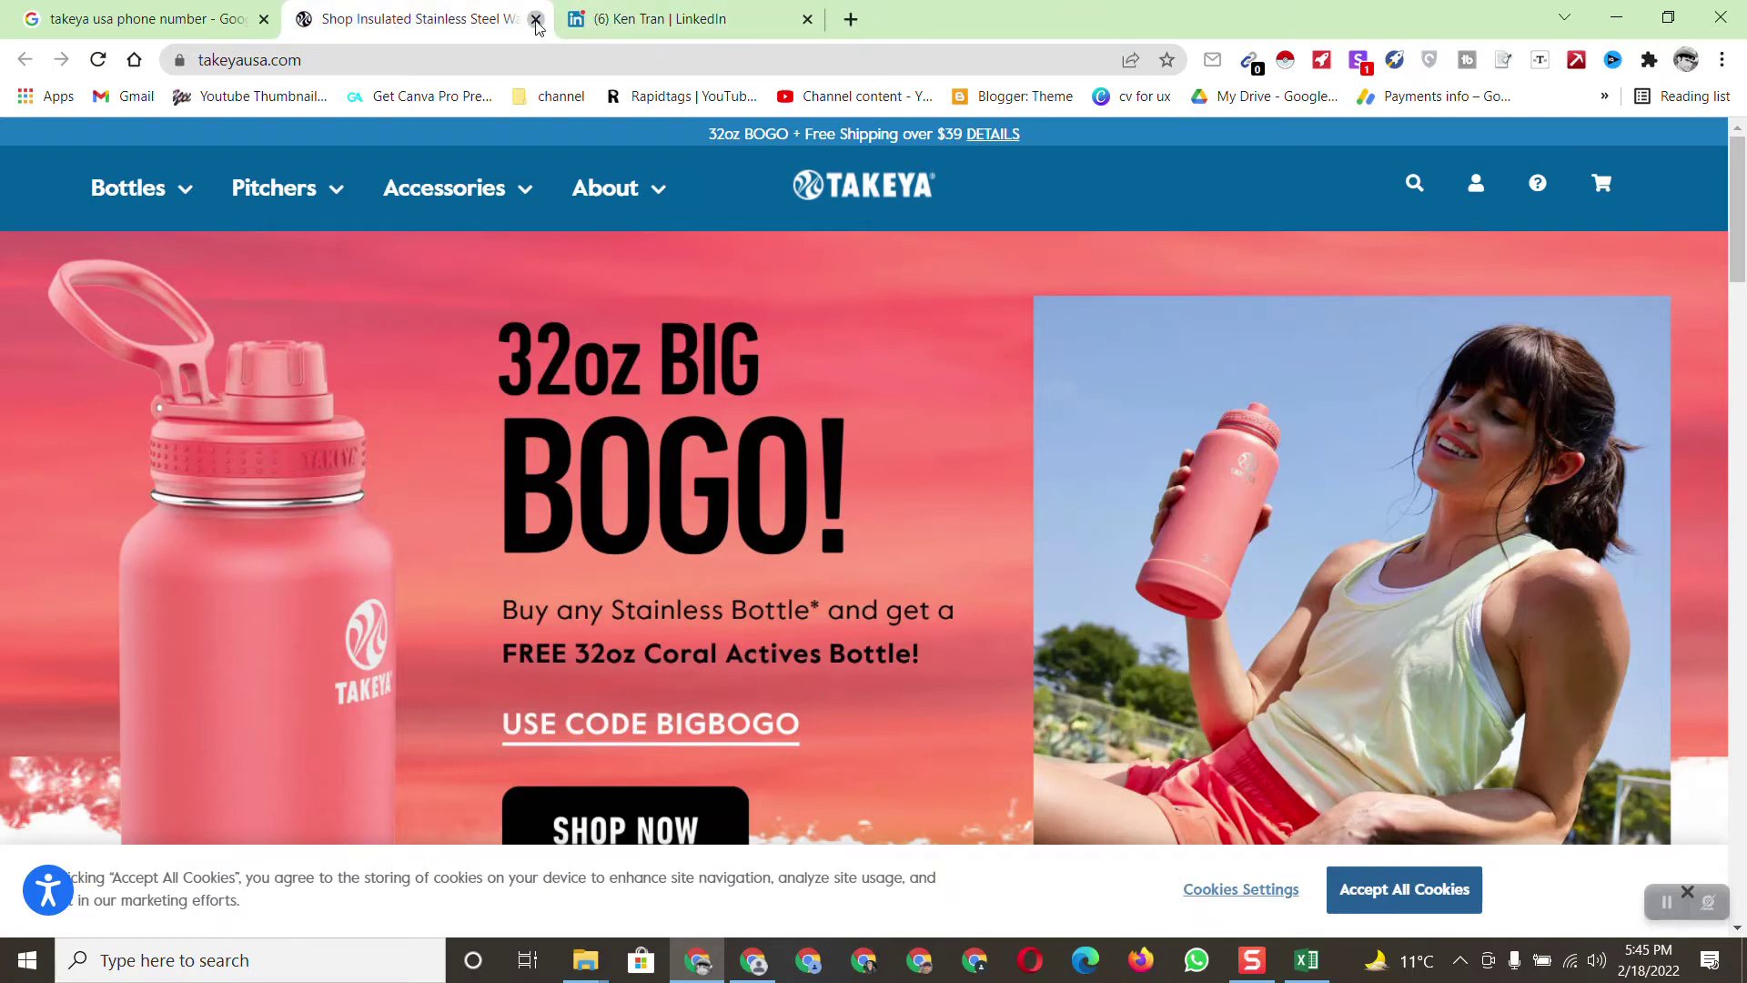
click(535, 19)
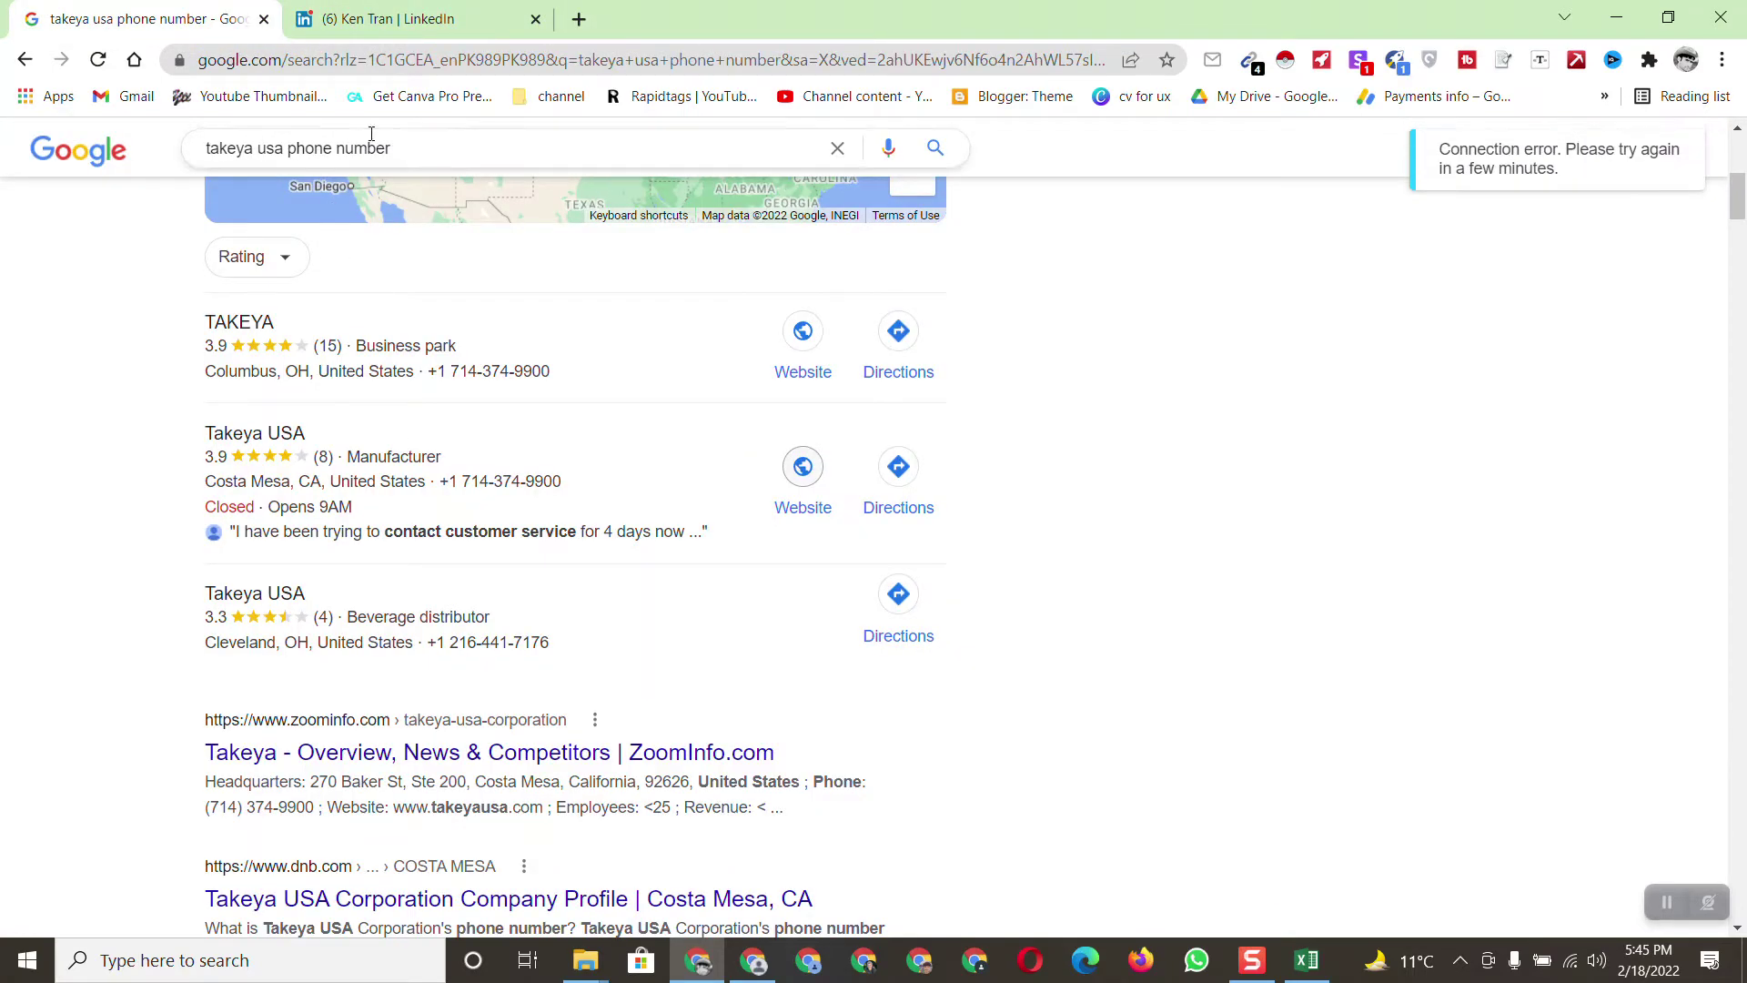
click(579, 19)
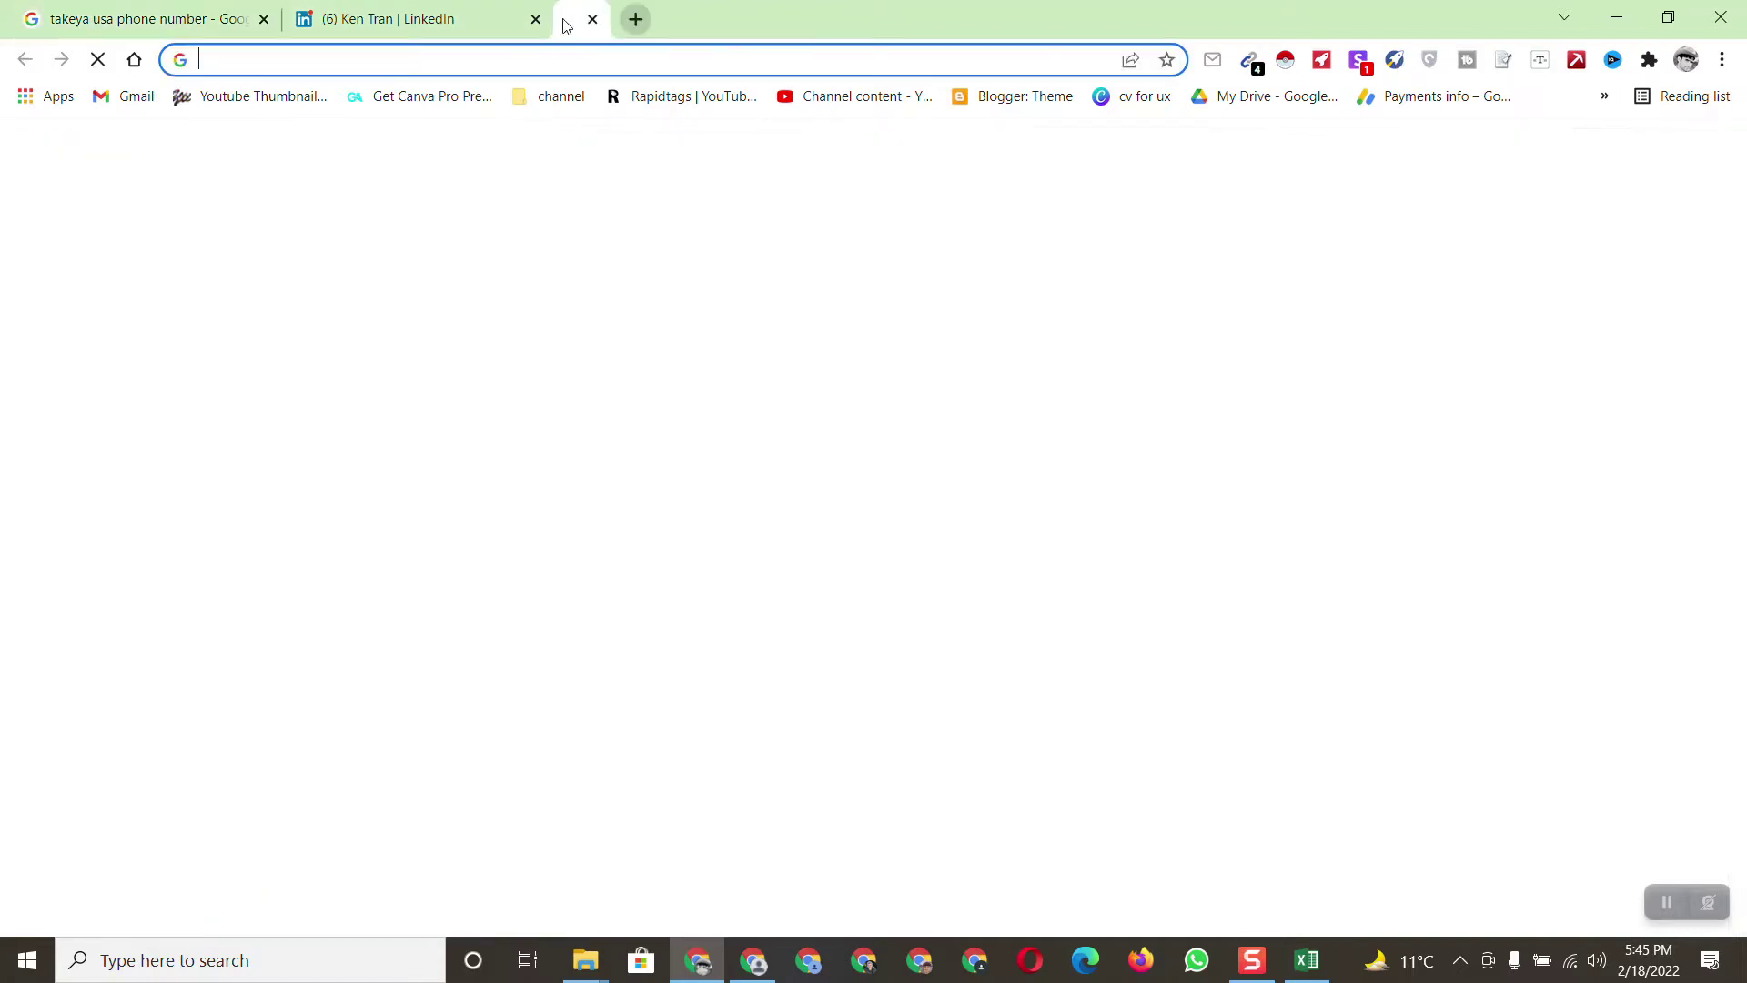
click(535, 19)
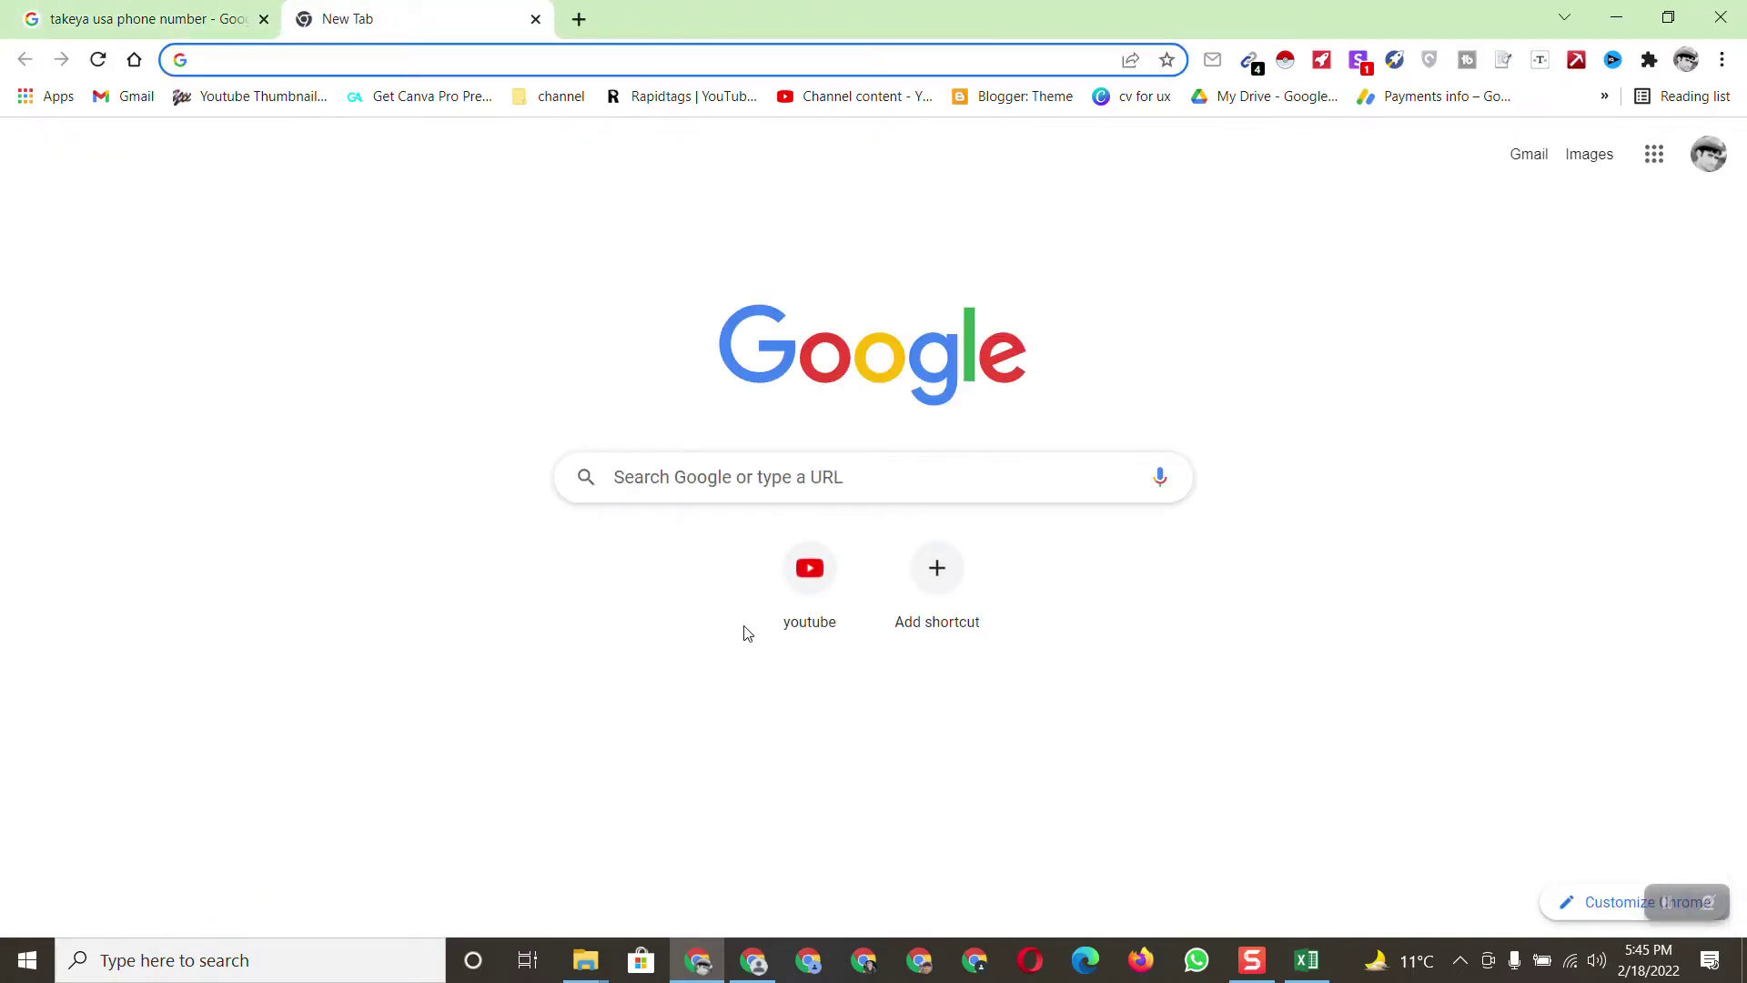
click(755, 960)
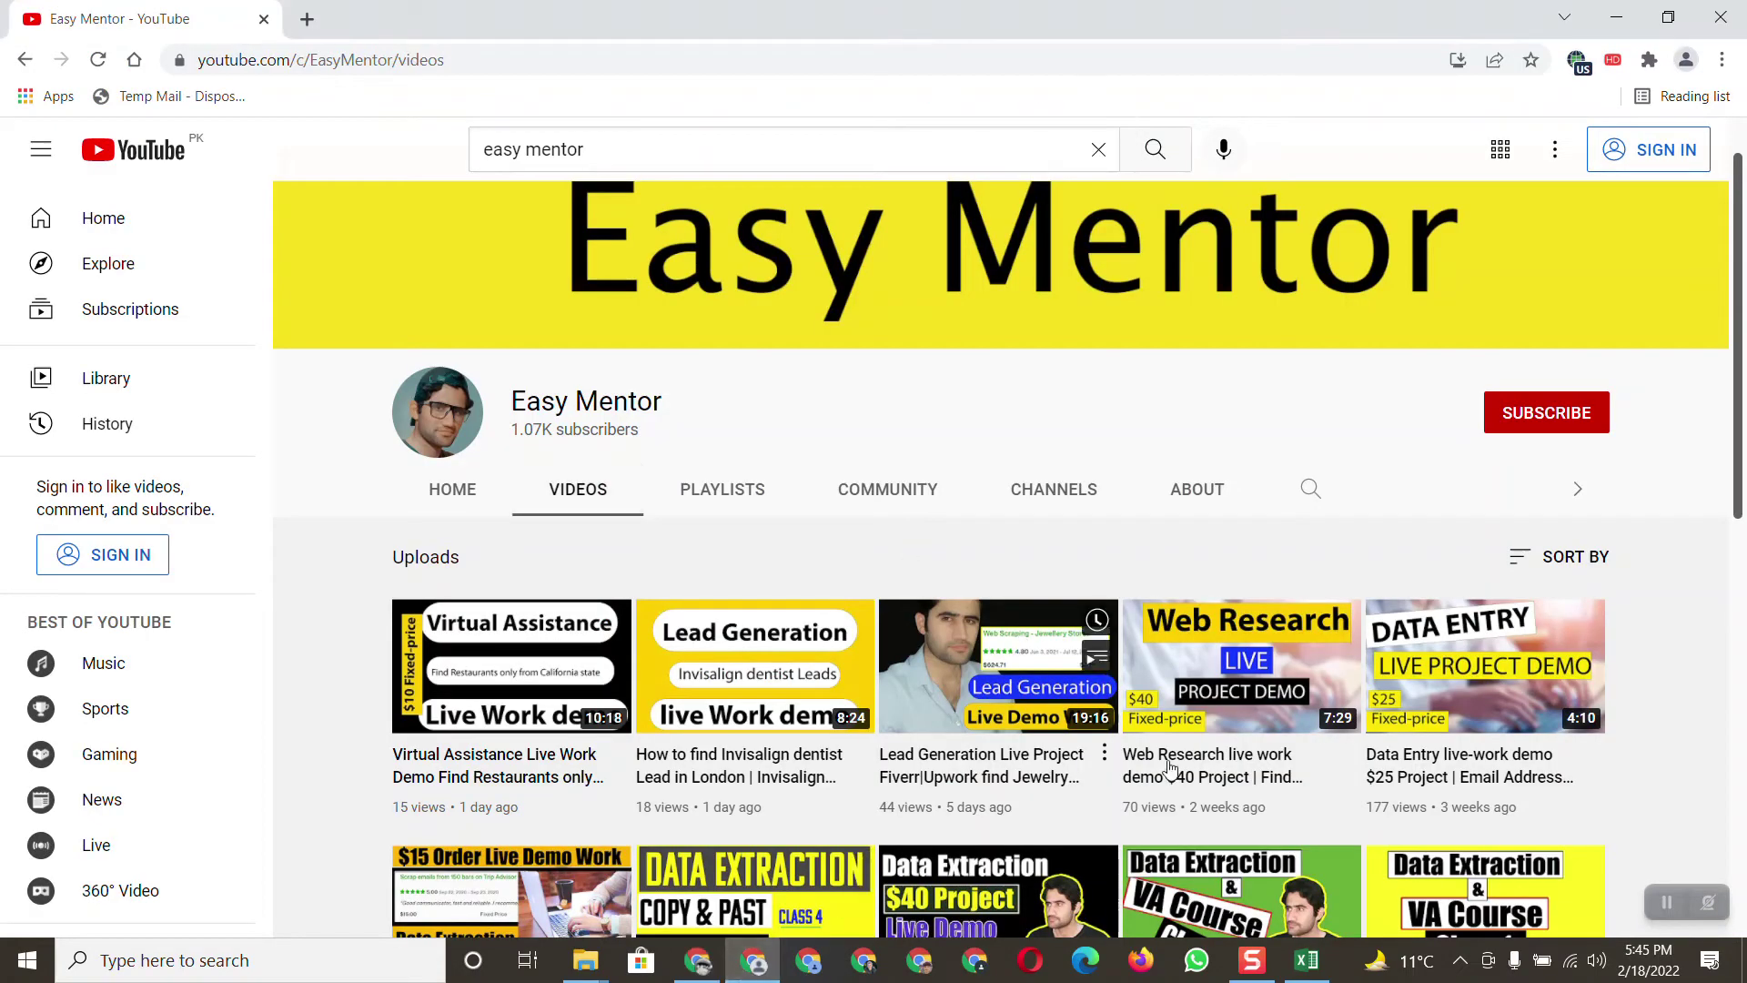
key(alt+Tab)
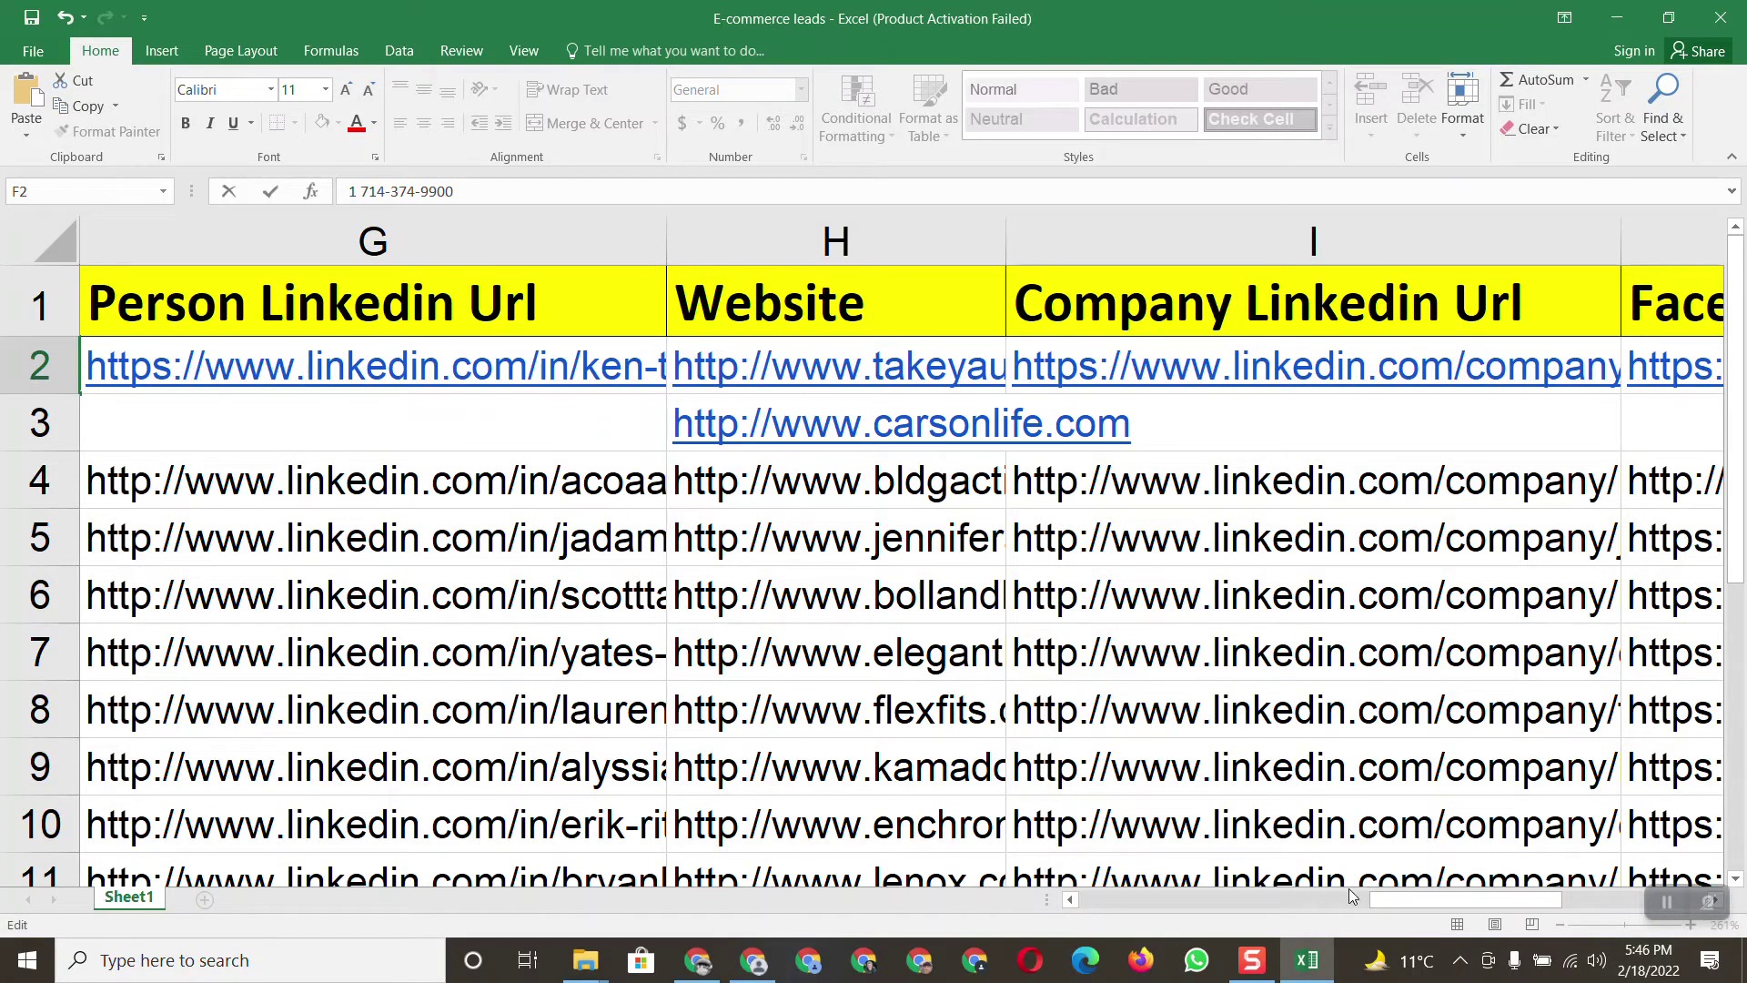
Copy Takeya's Instagram URL from cell M2 and bring up the blank Chrome tab
drag(1476, 890, 1542, 869)
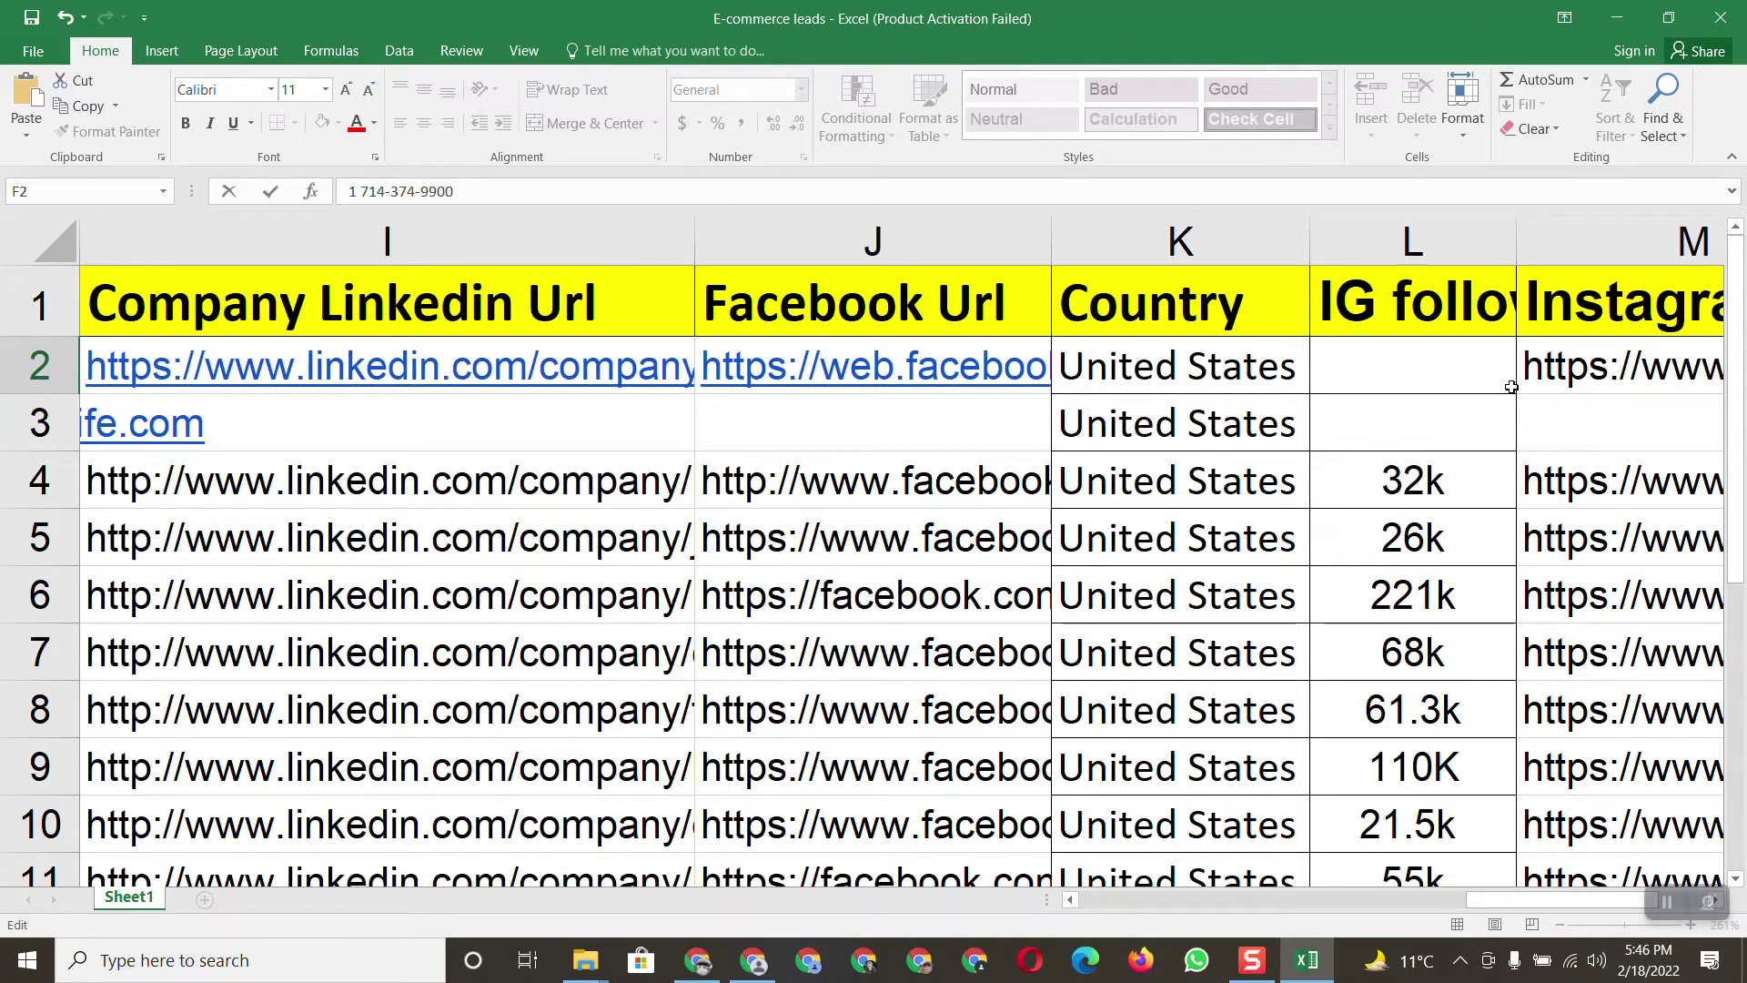
double_click(1533, 366)
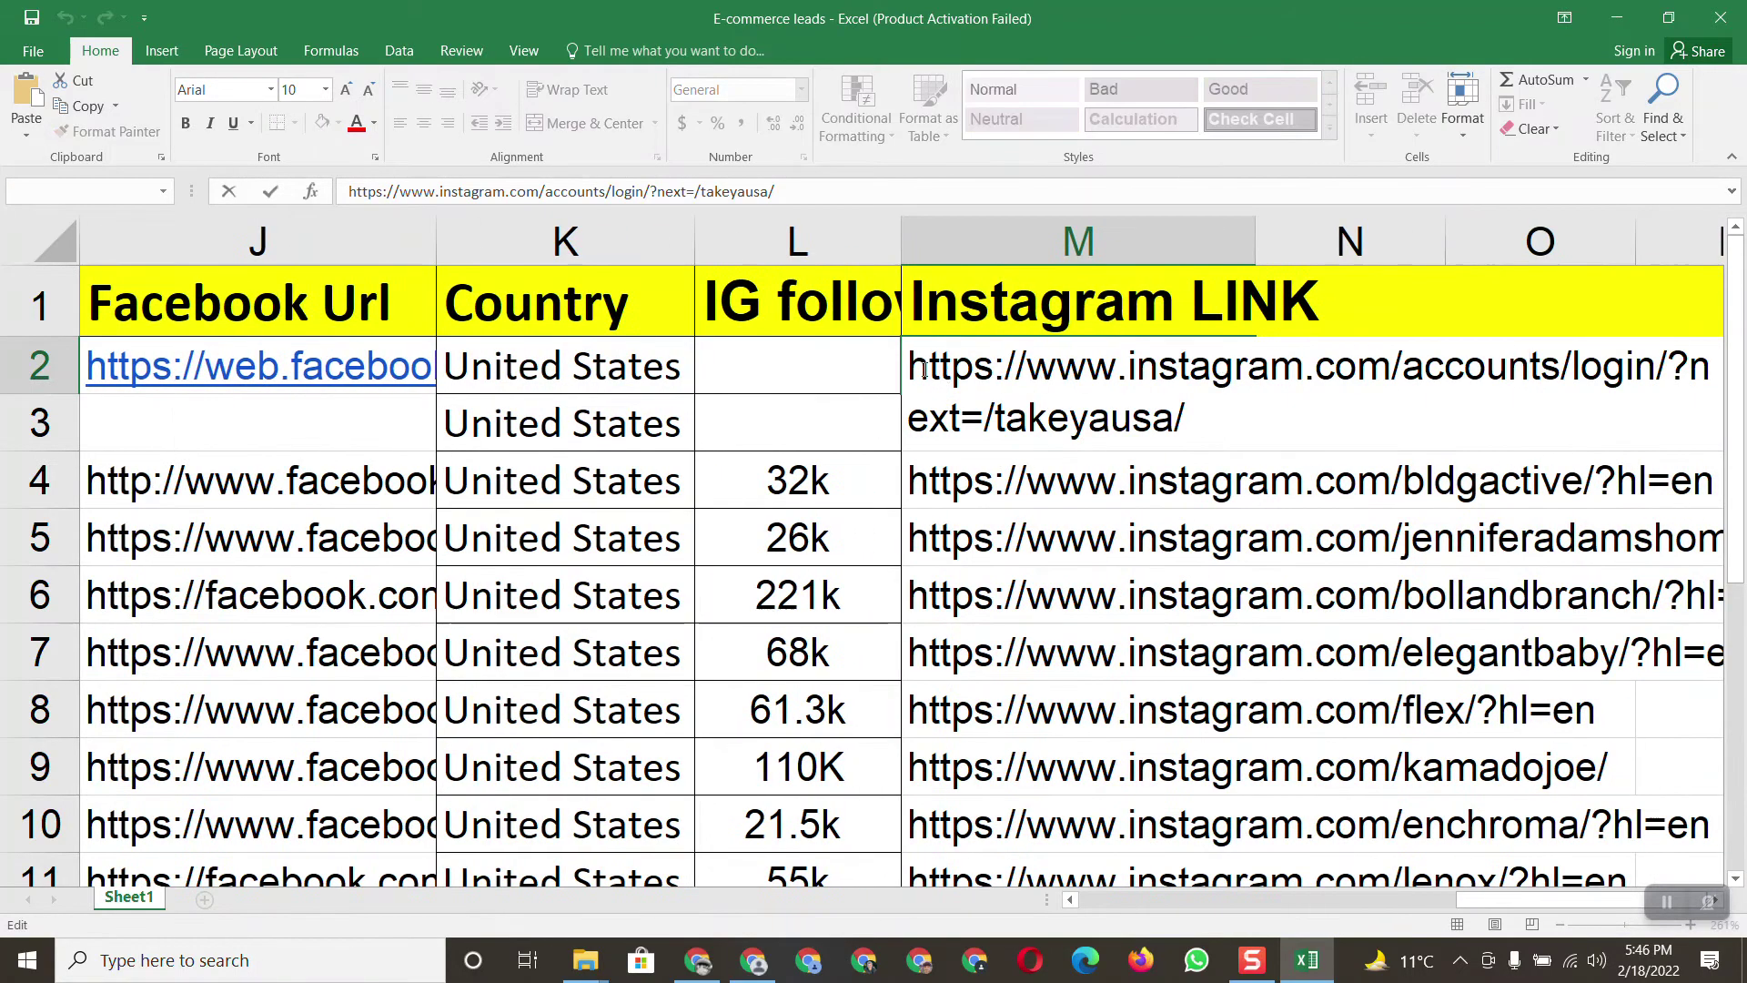
drag(911, 364, 1188, 419)
right_click(1076, 367)
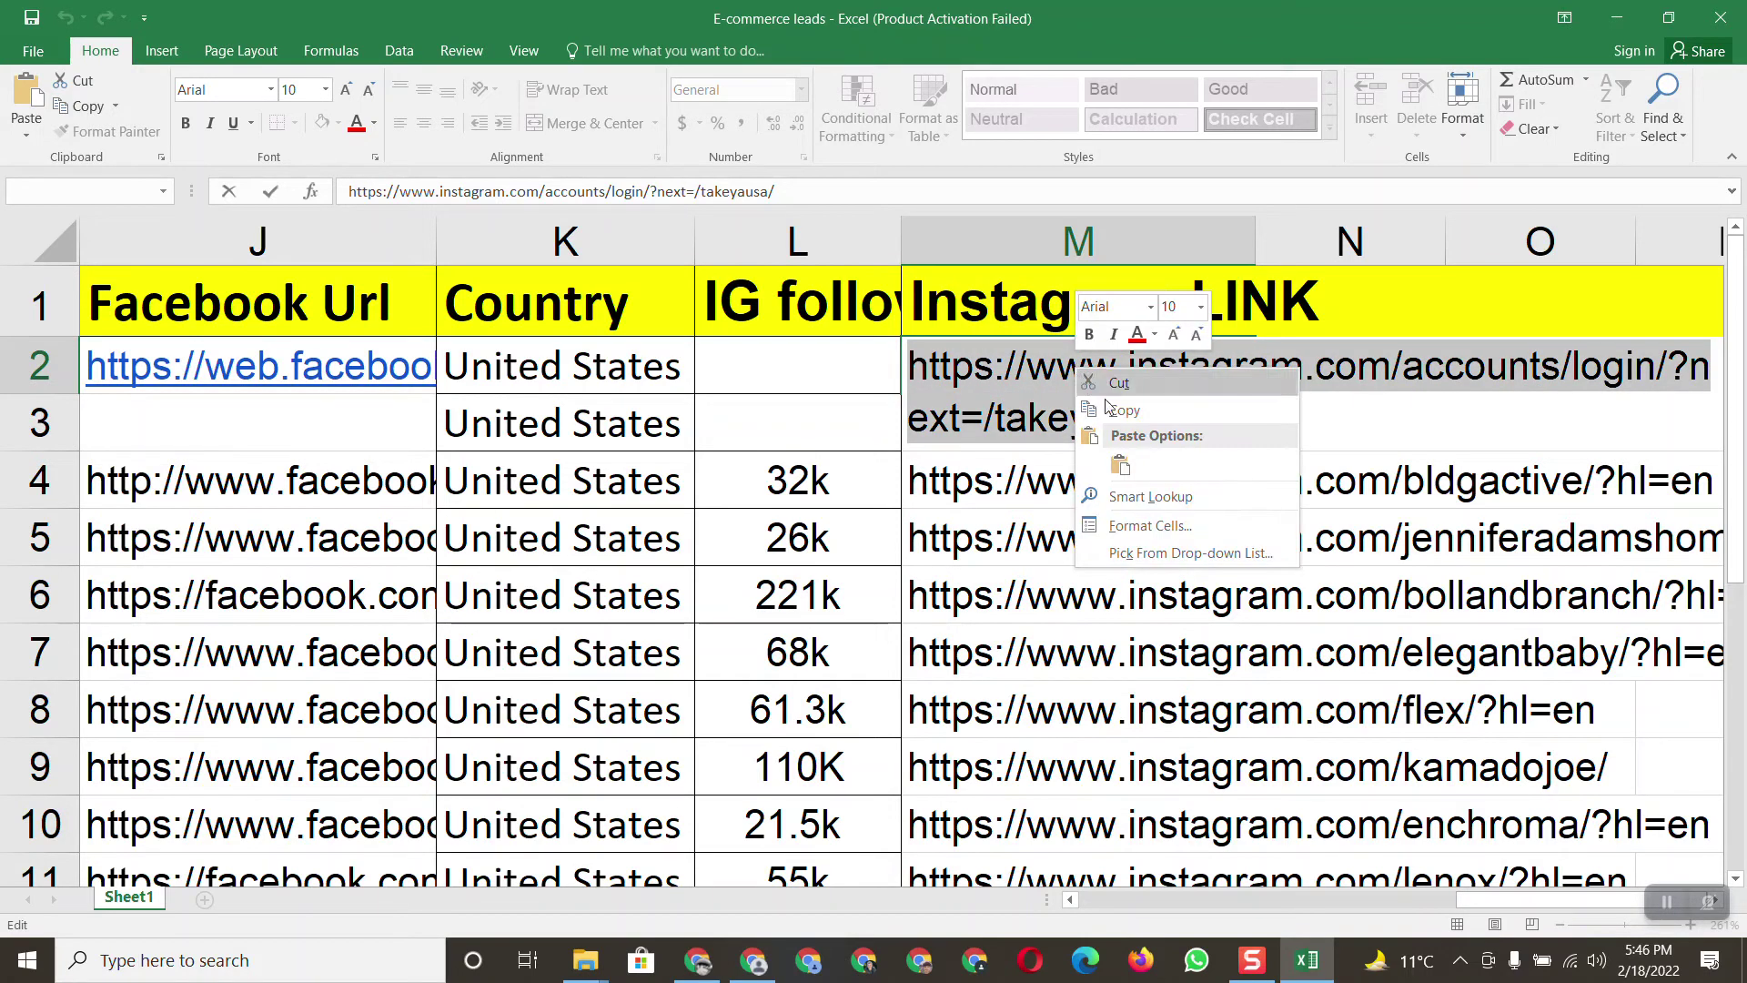
click(1124, 410)
click(697, 960)
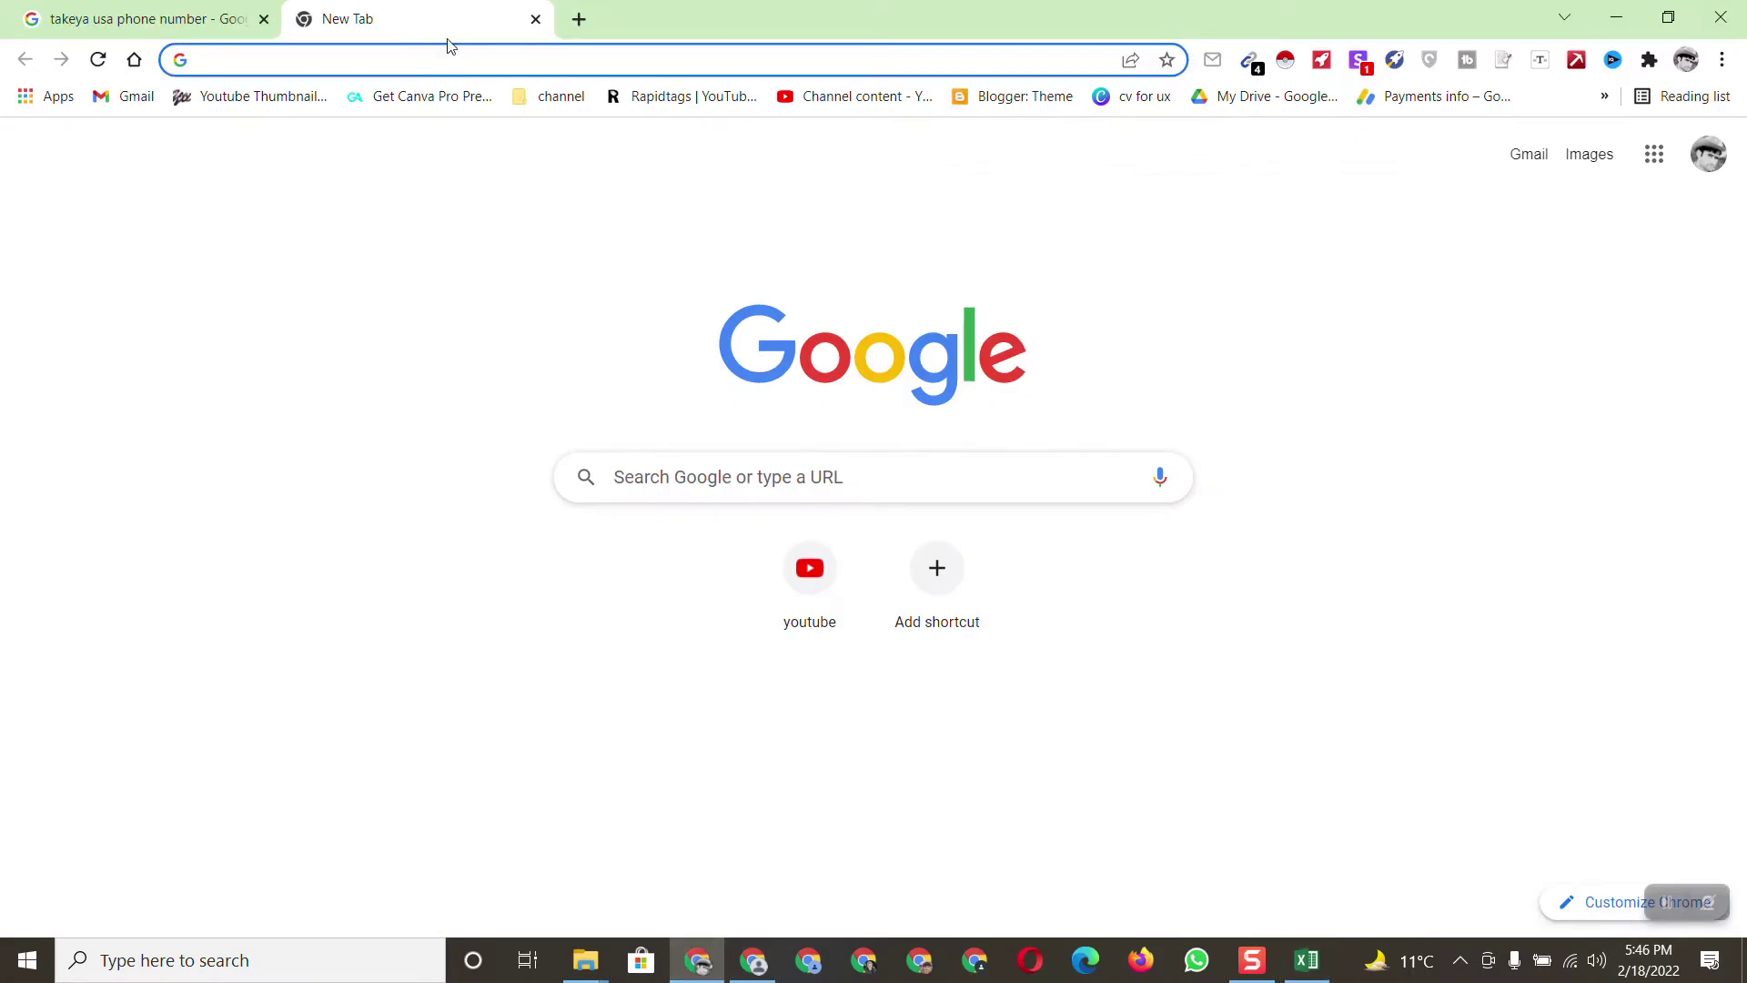
Load Takeya's Instagram link, stripping 'accounts/login/?next=' to reach the takeyausa profile
right_click(447, 47)
click(530, 235)
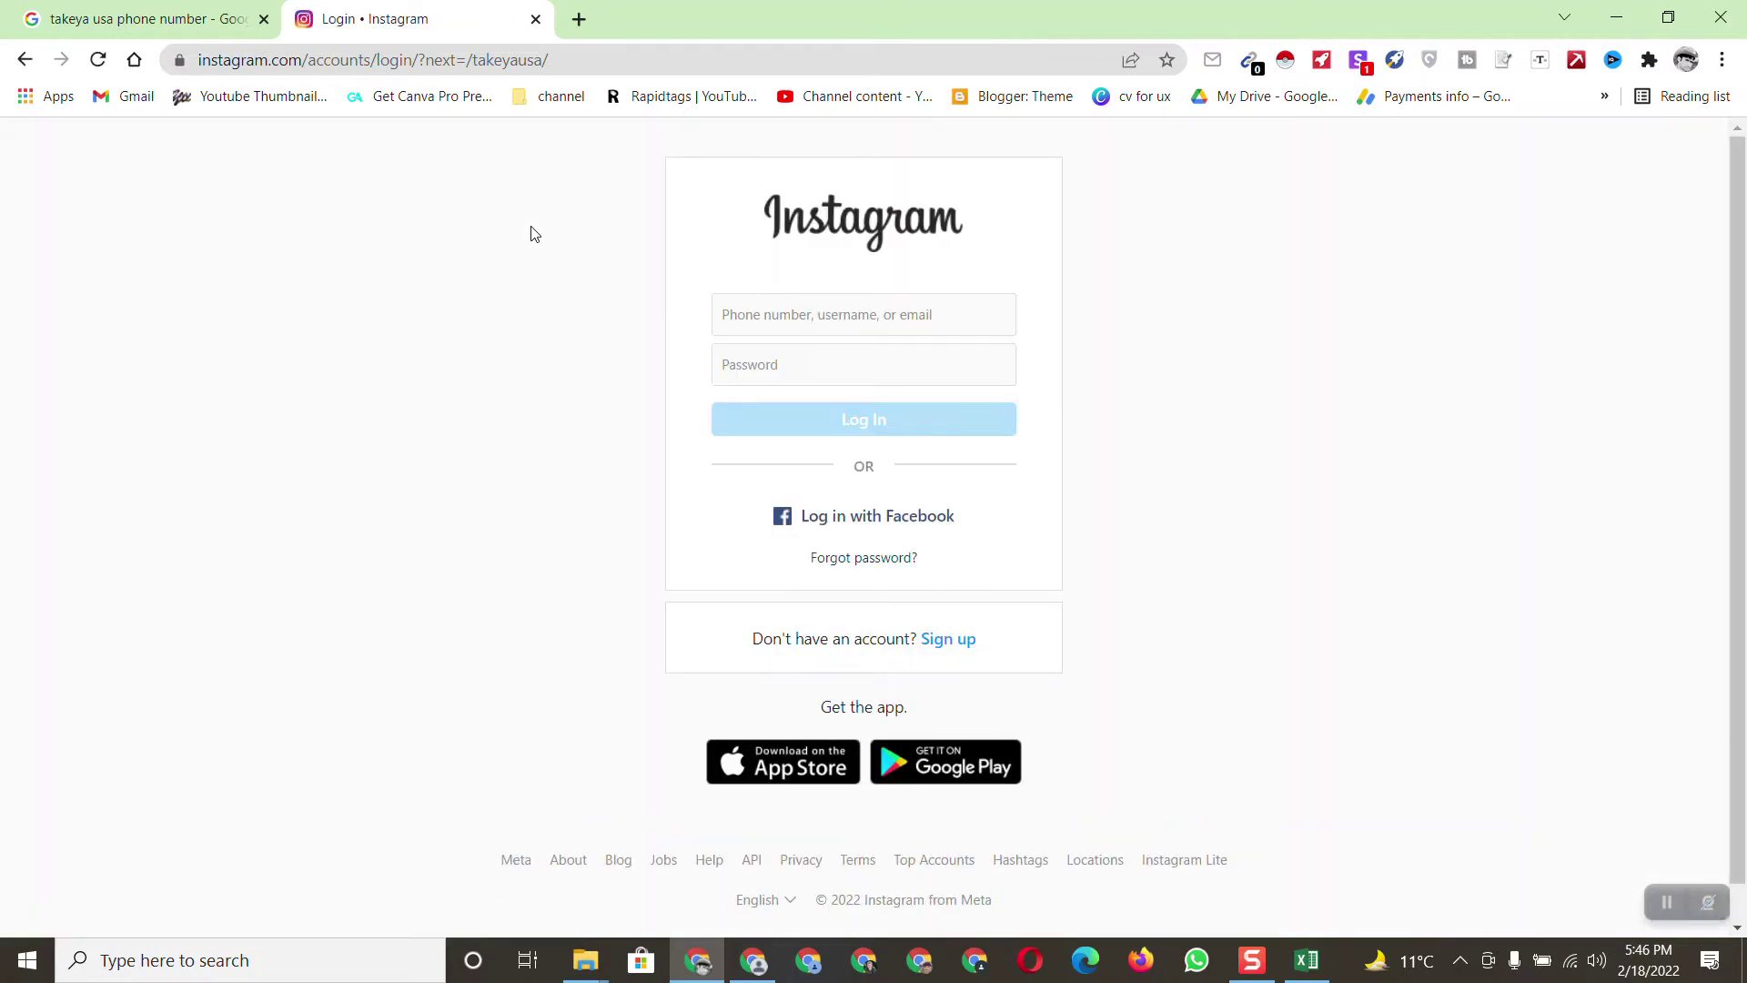
click(759, 313)
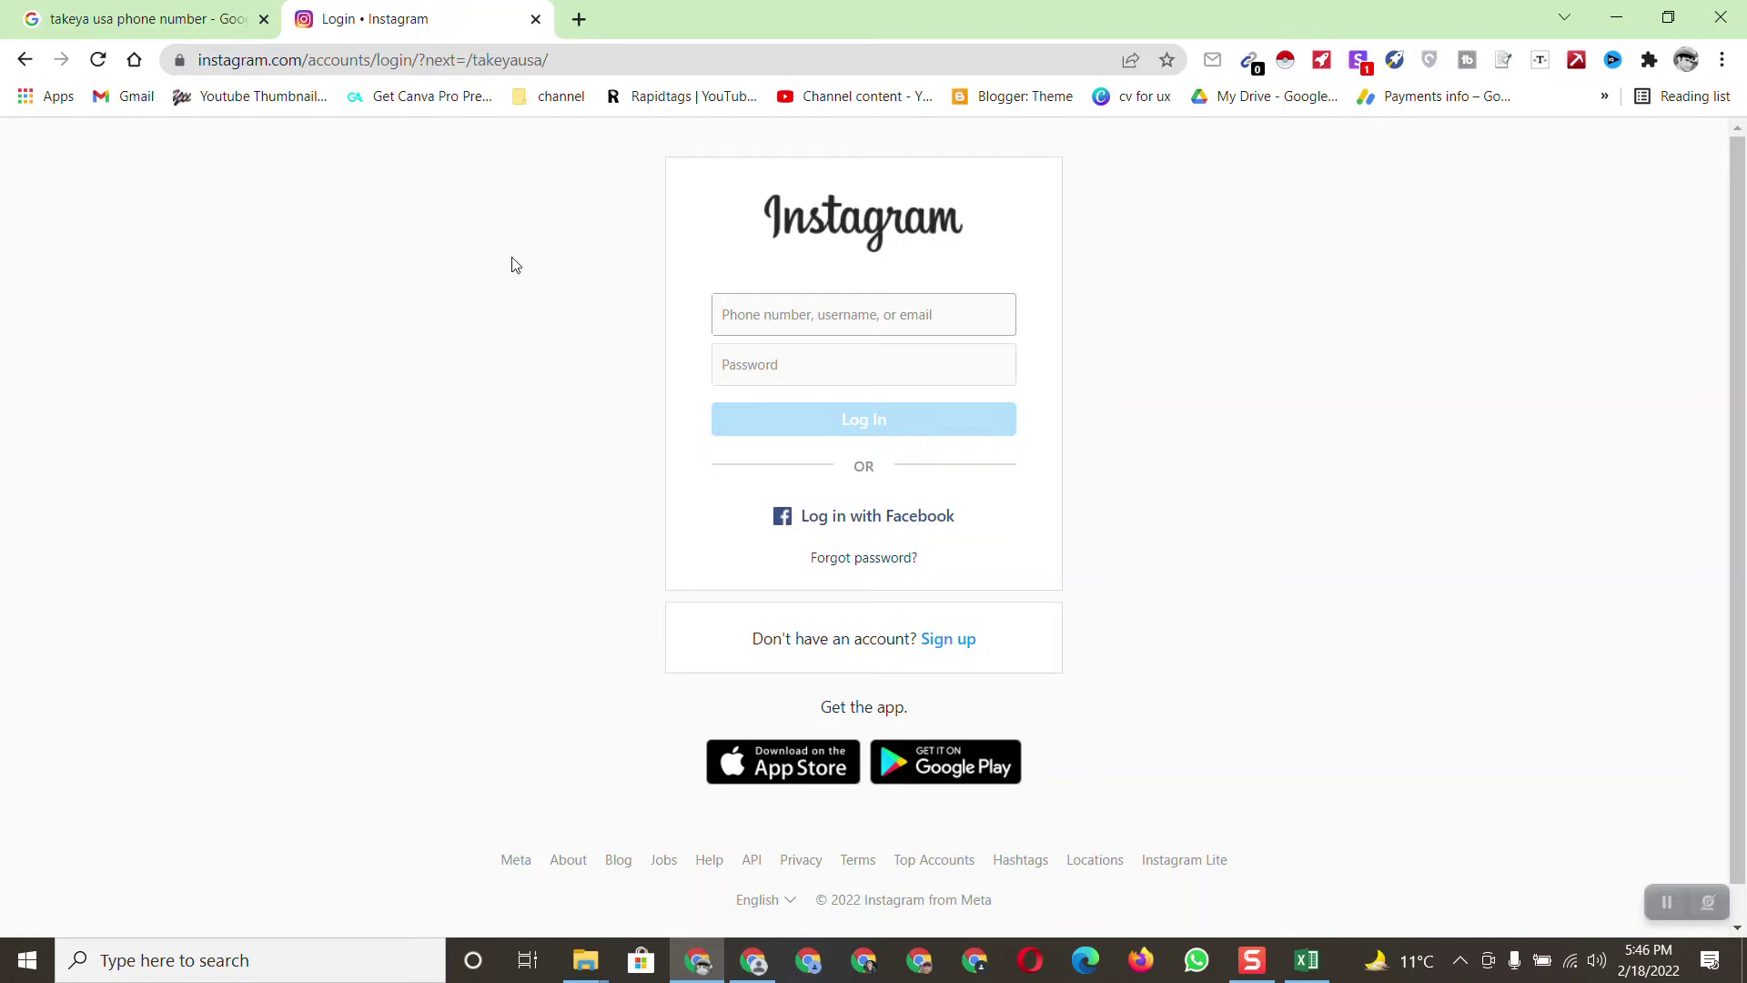
click(100, 60)
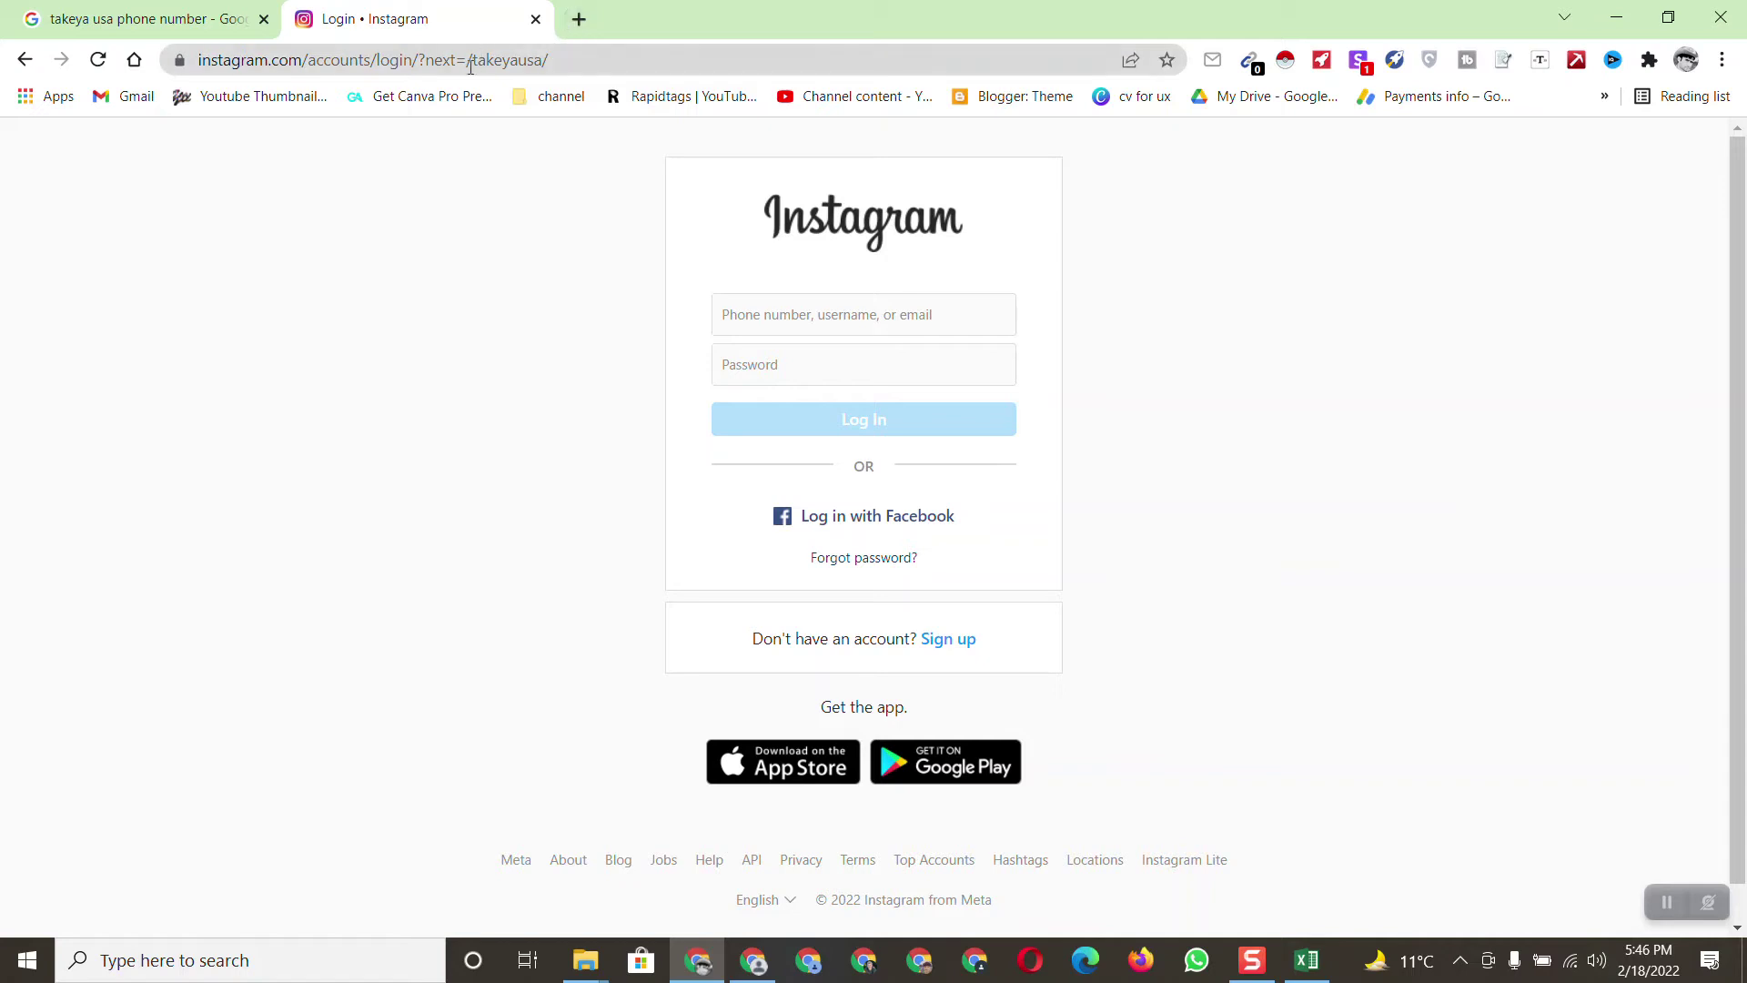
drag(471, 61, 310, 68)
key(BackSpace)
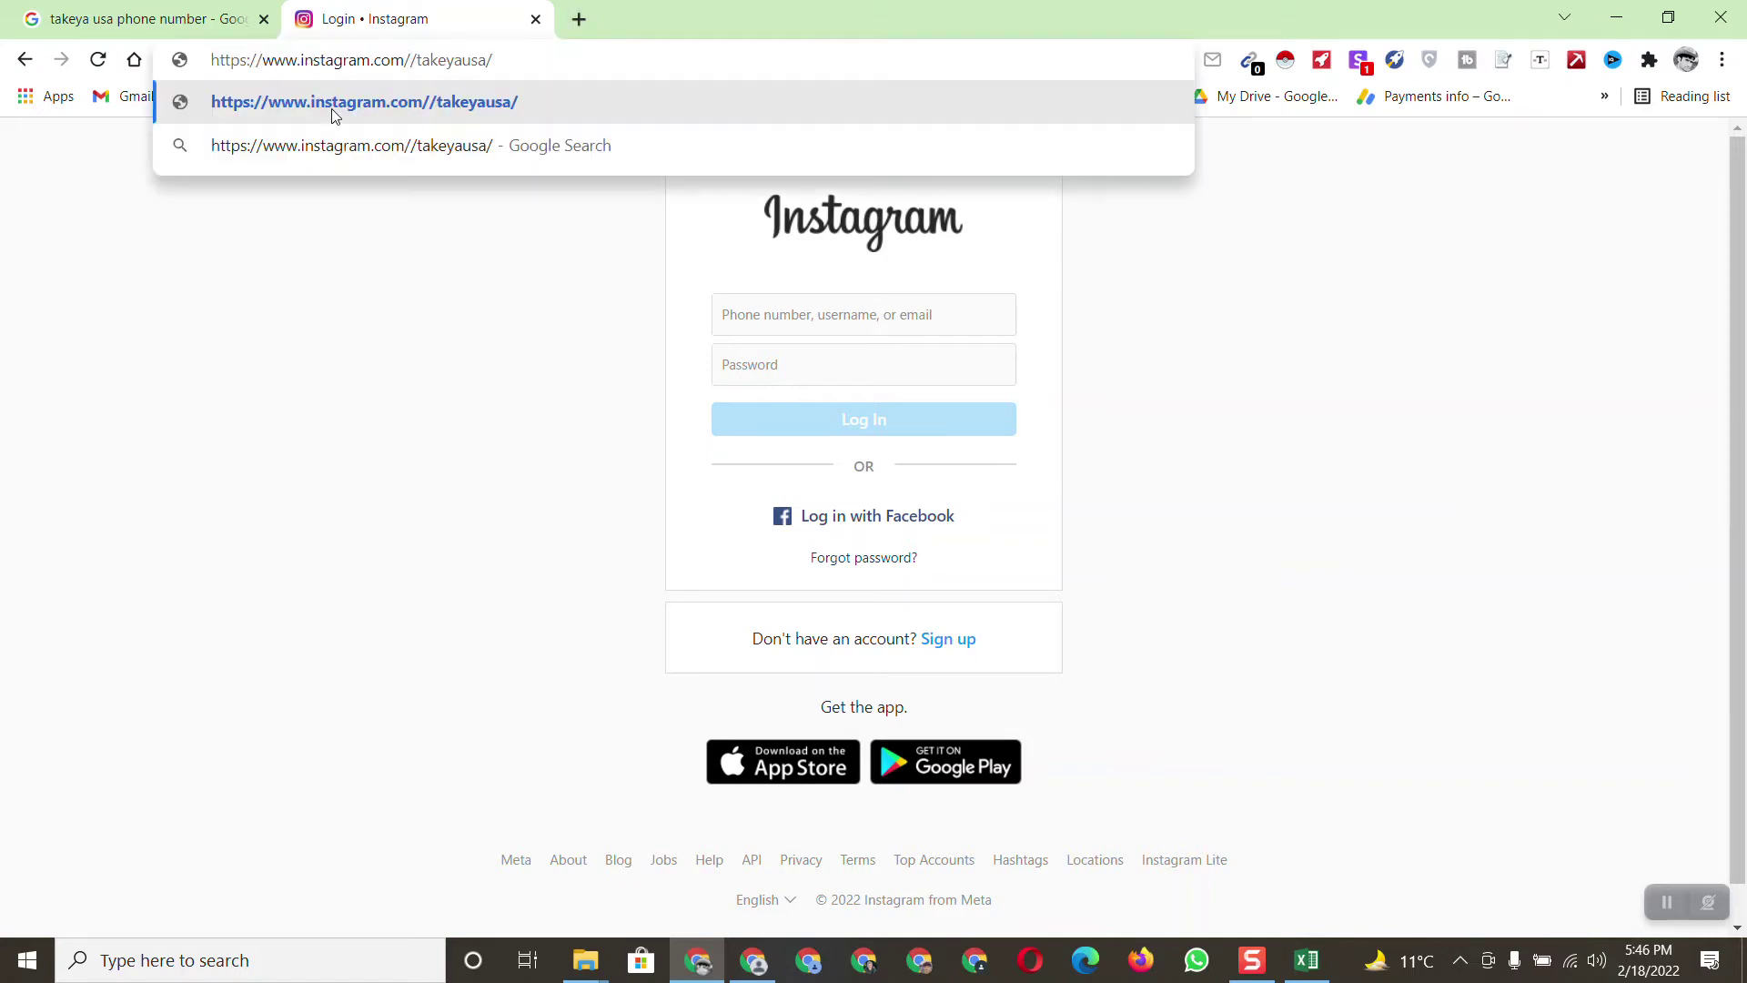
key(BackSpace)
key(Return)
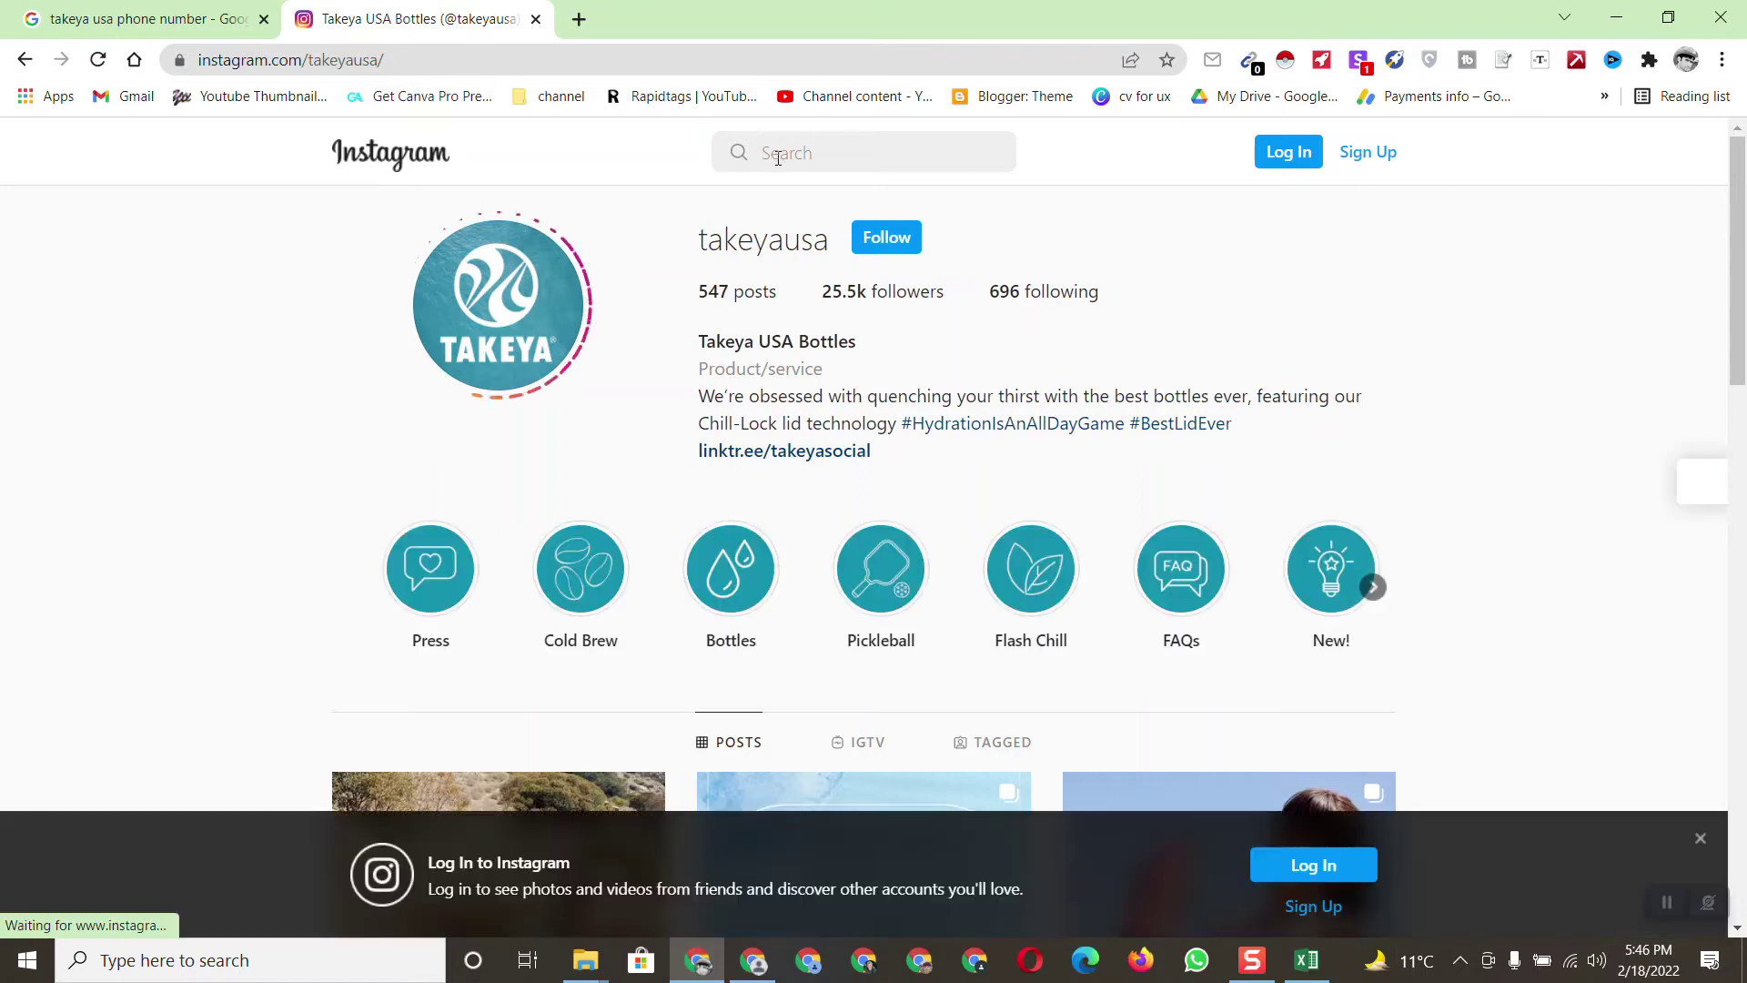
Copy the 25.5k follower count and go back to the spreadsheet
drag(824, 298, 862, 293)
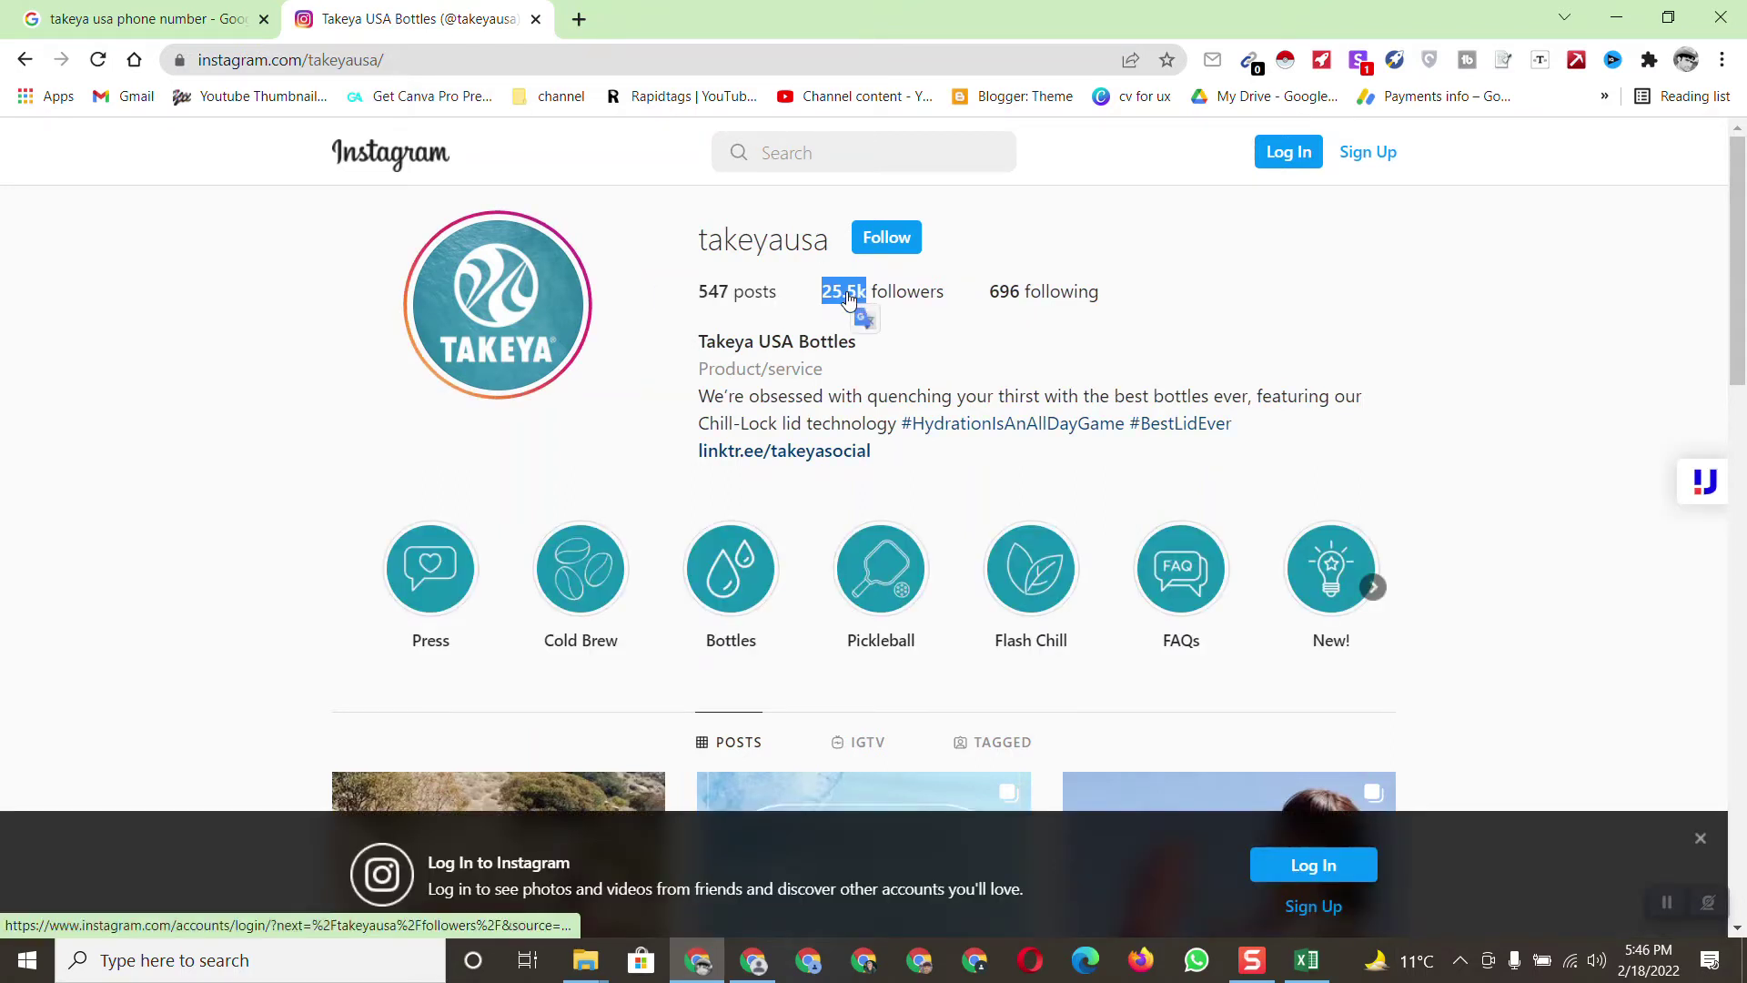
right_click(859, 305)
click(903, 493)
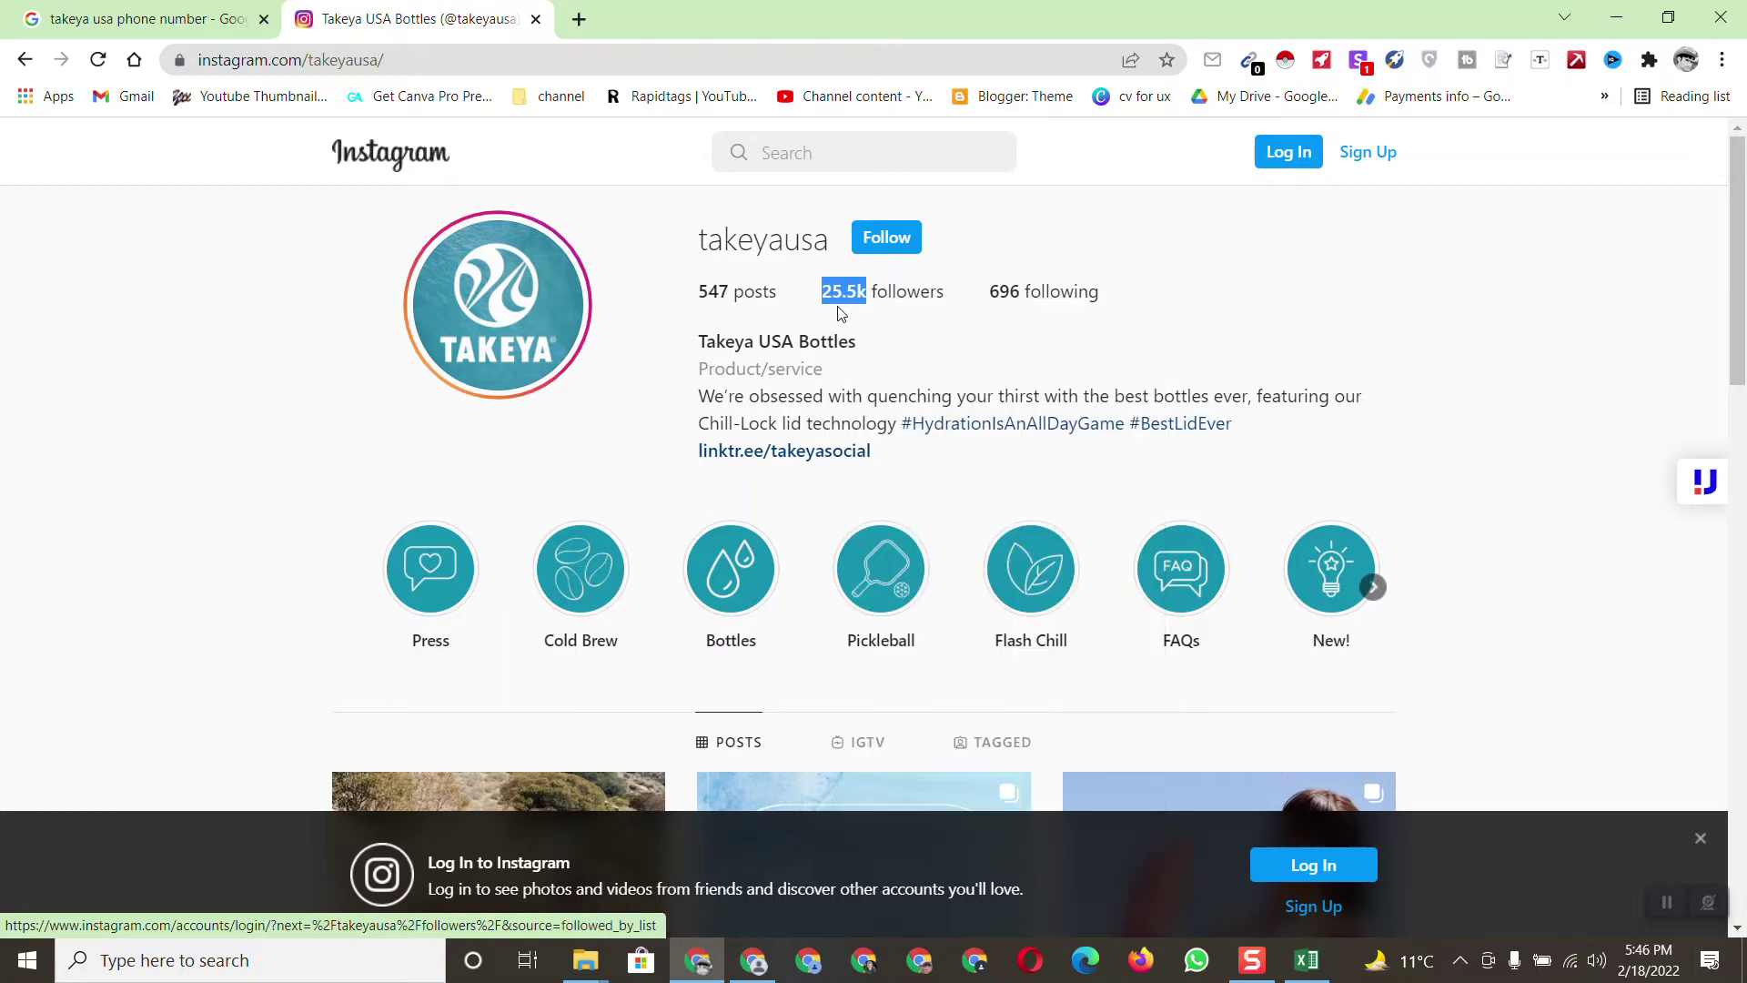
click(1301, 971)
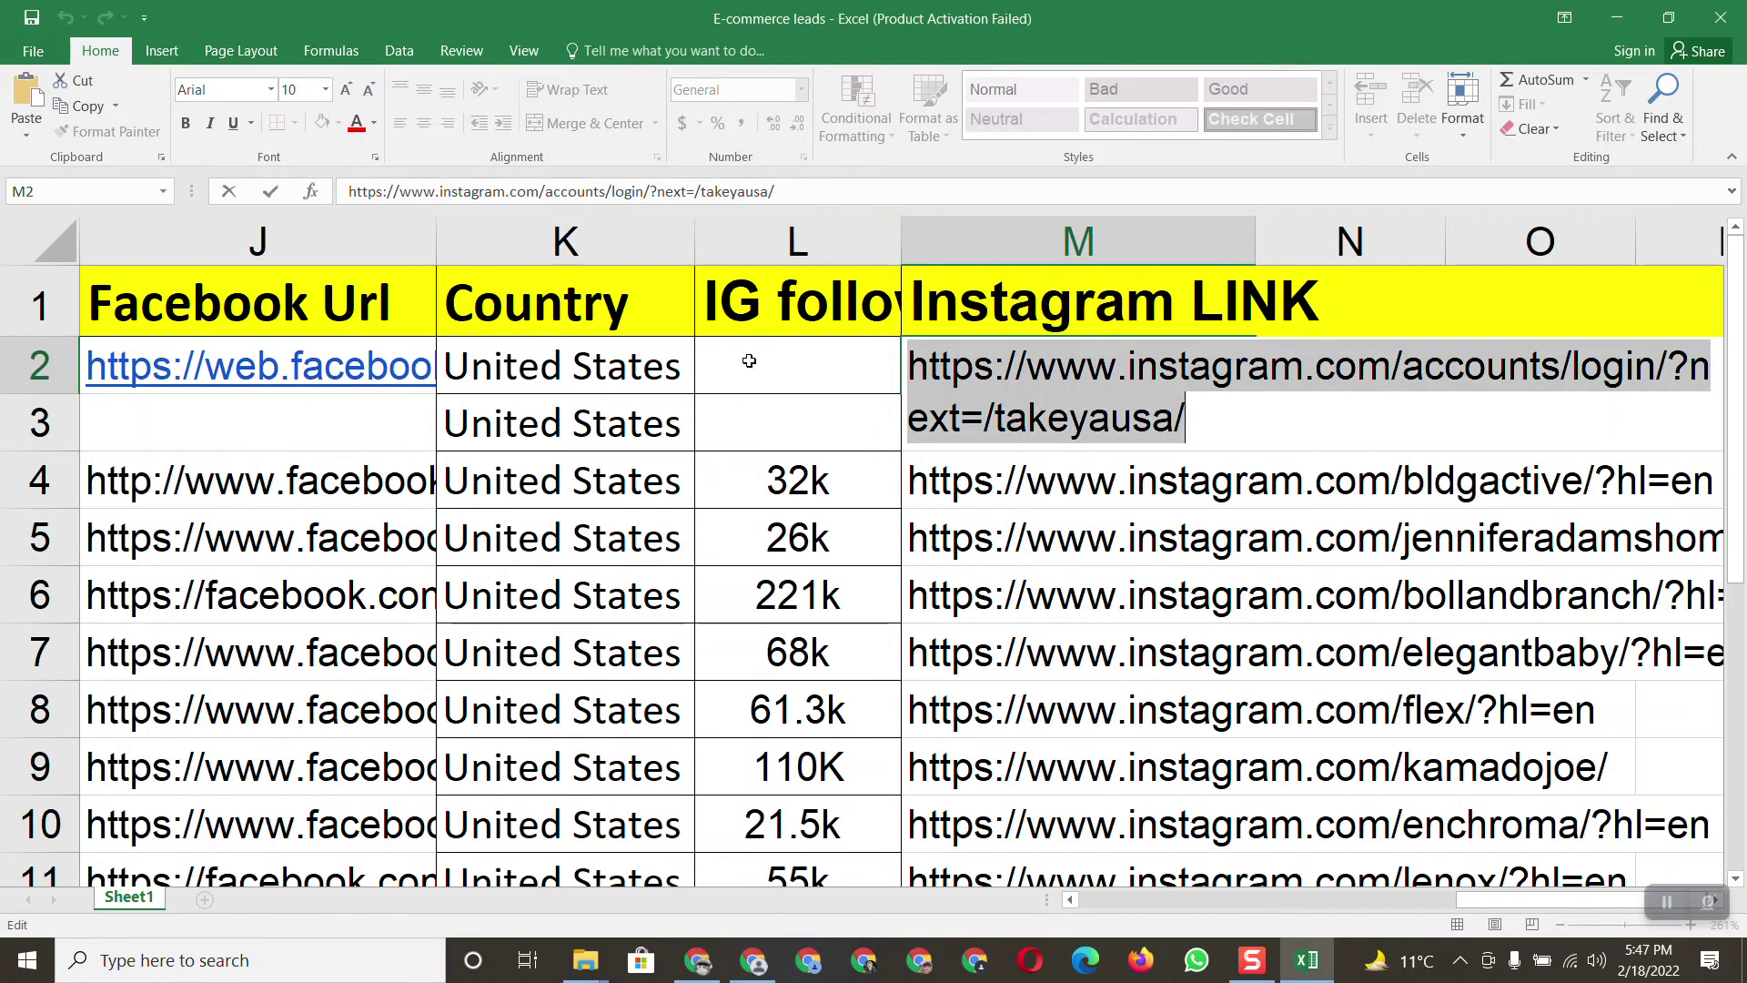
Paste the 25.5k follower count into IG followers cell L2
double_click(749, 361)
right_click(749, 361)
click(801, 461)
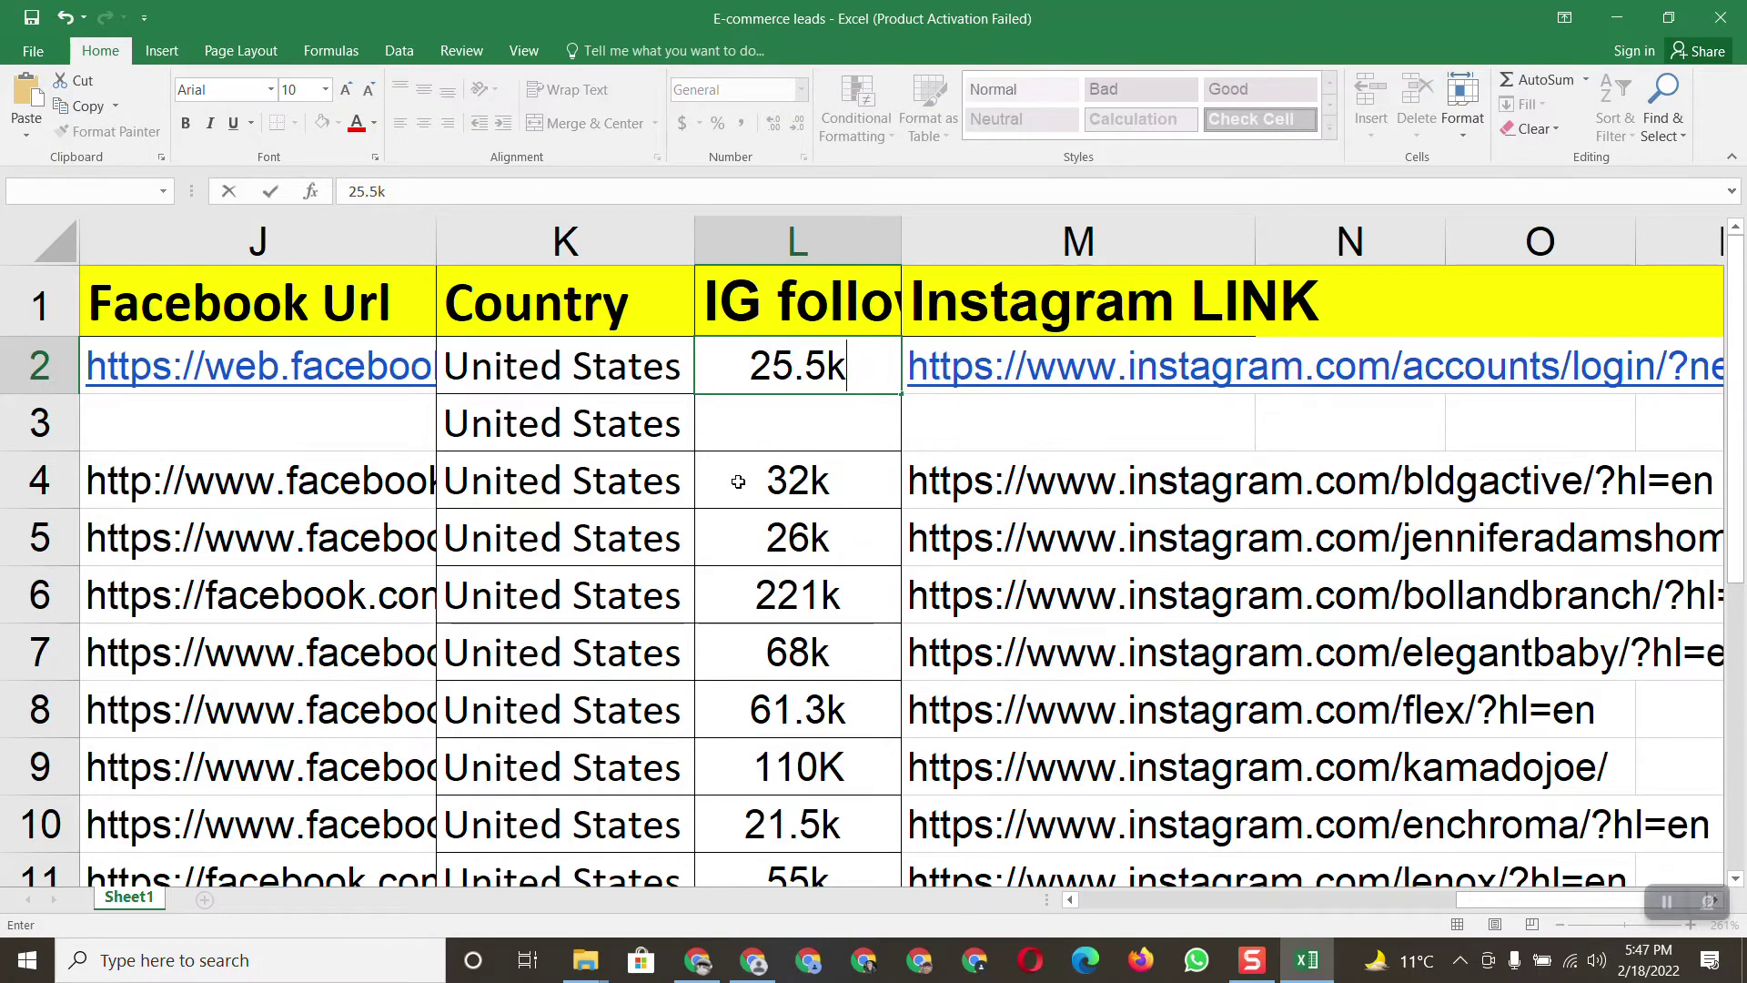
click(738, 482)
Scroll the sheet left until the Website column showing carsonlife.com is visible
click(1647, 926)
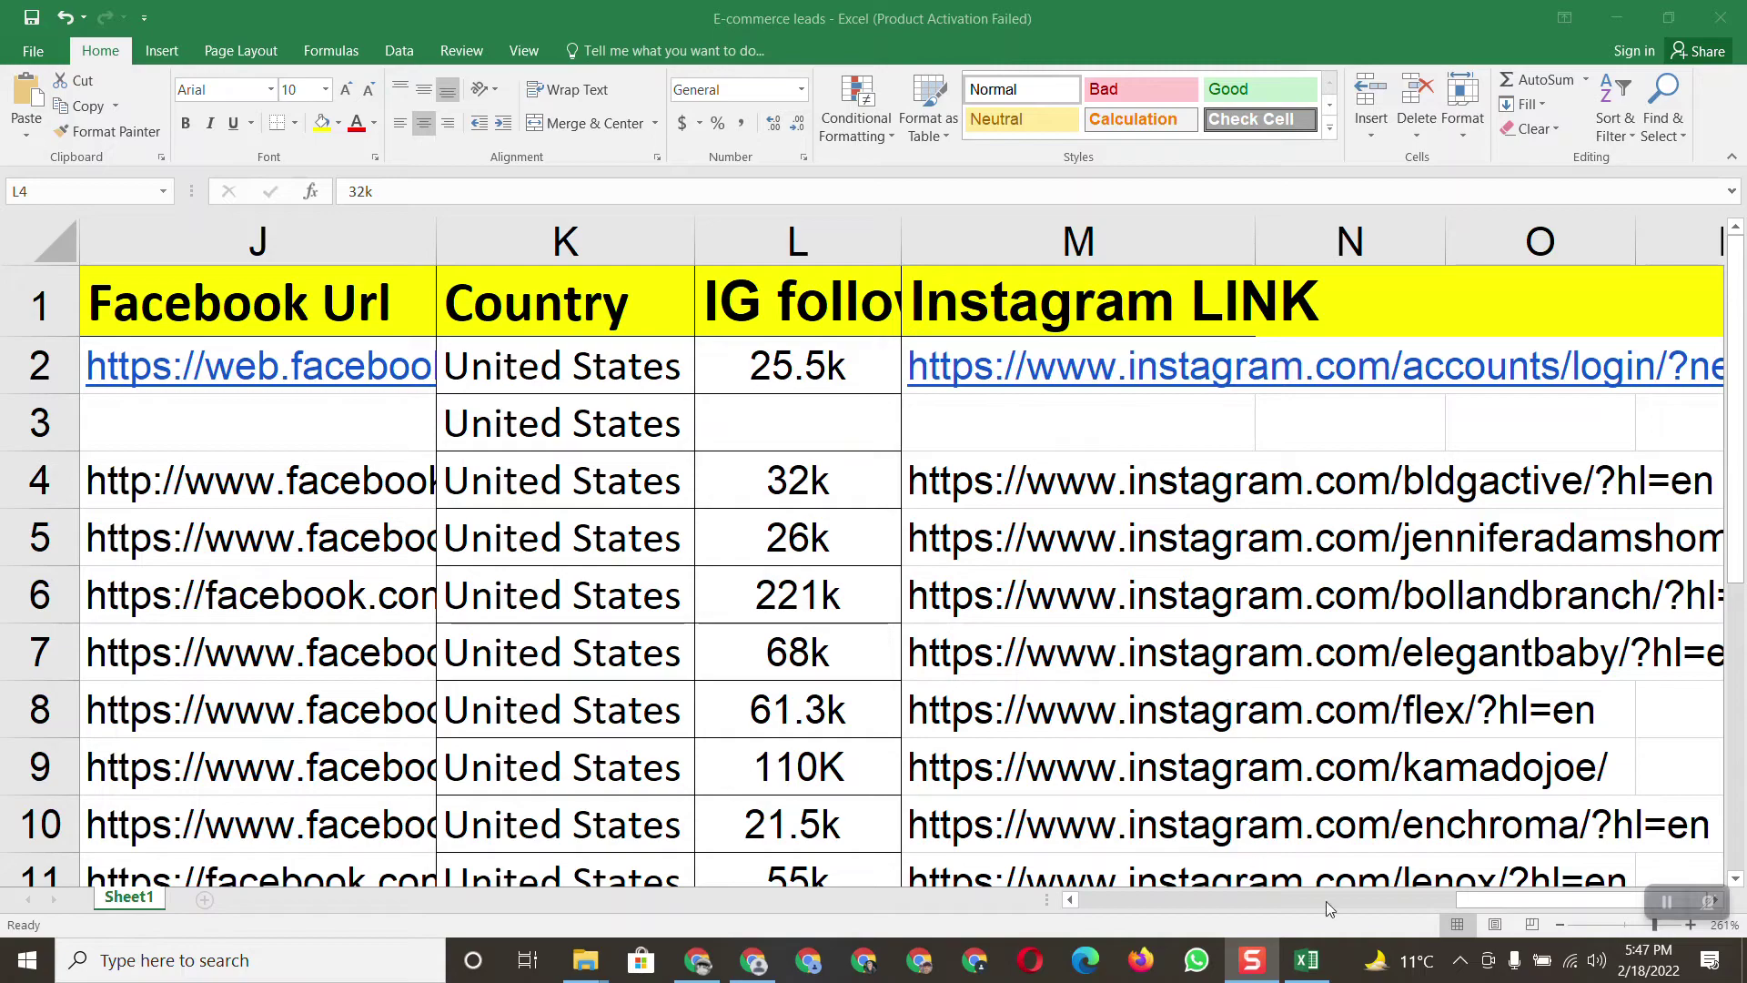
click(1491, 898)
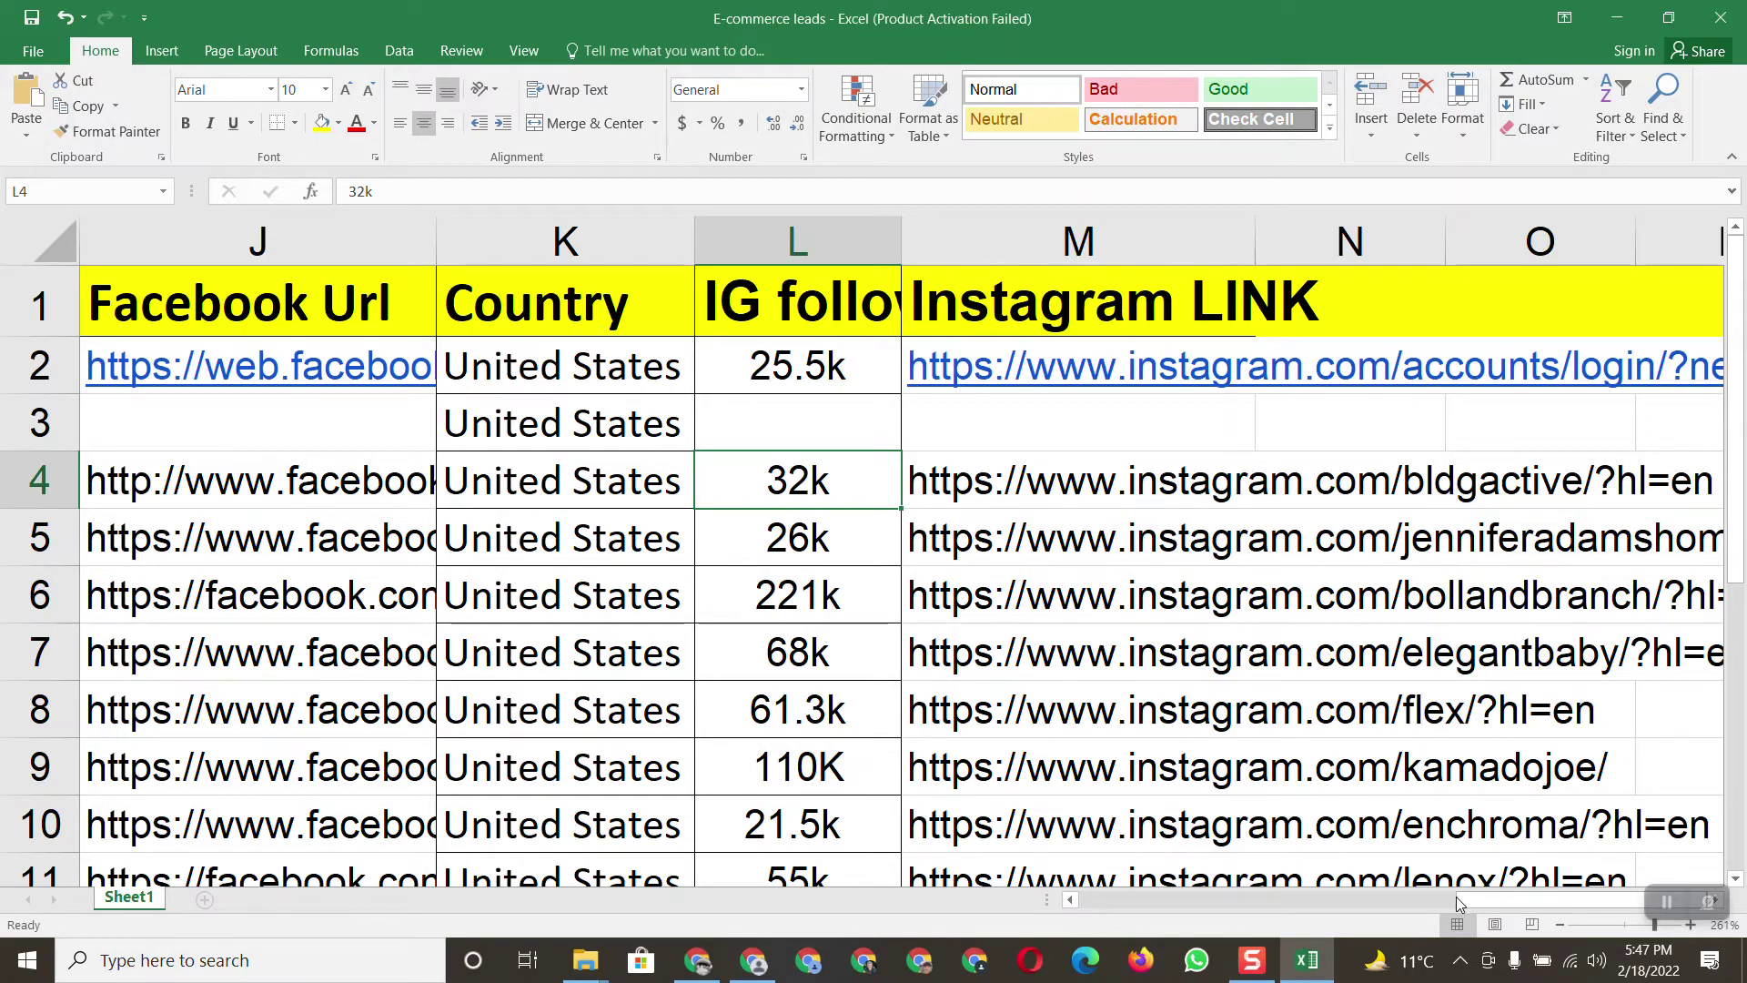
drag(1456, 897, 1173, 907)
drag(1219, 905, 1329, 905)
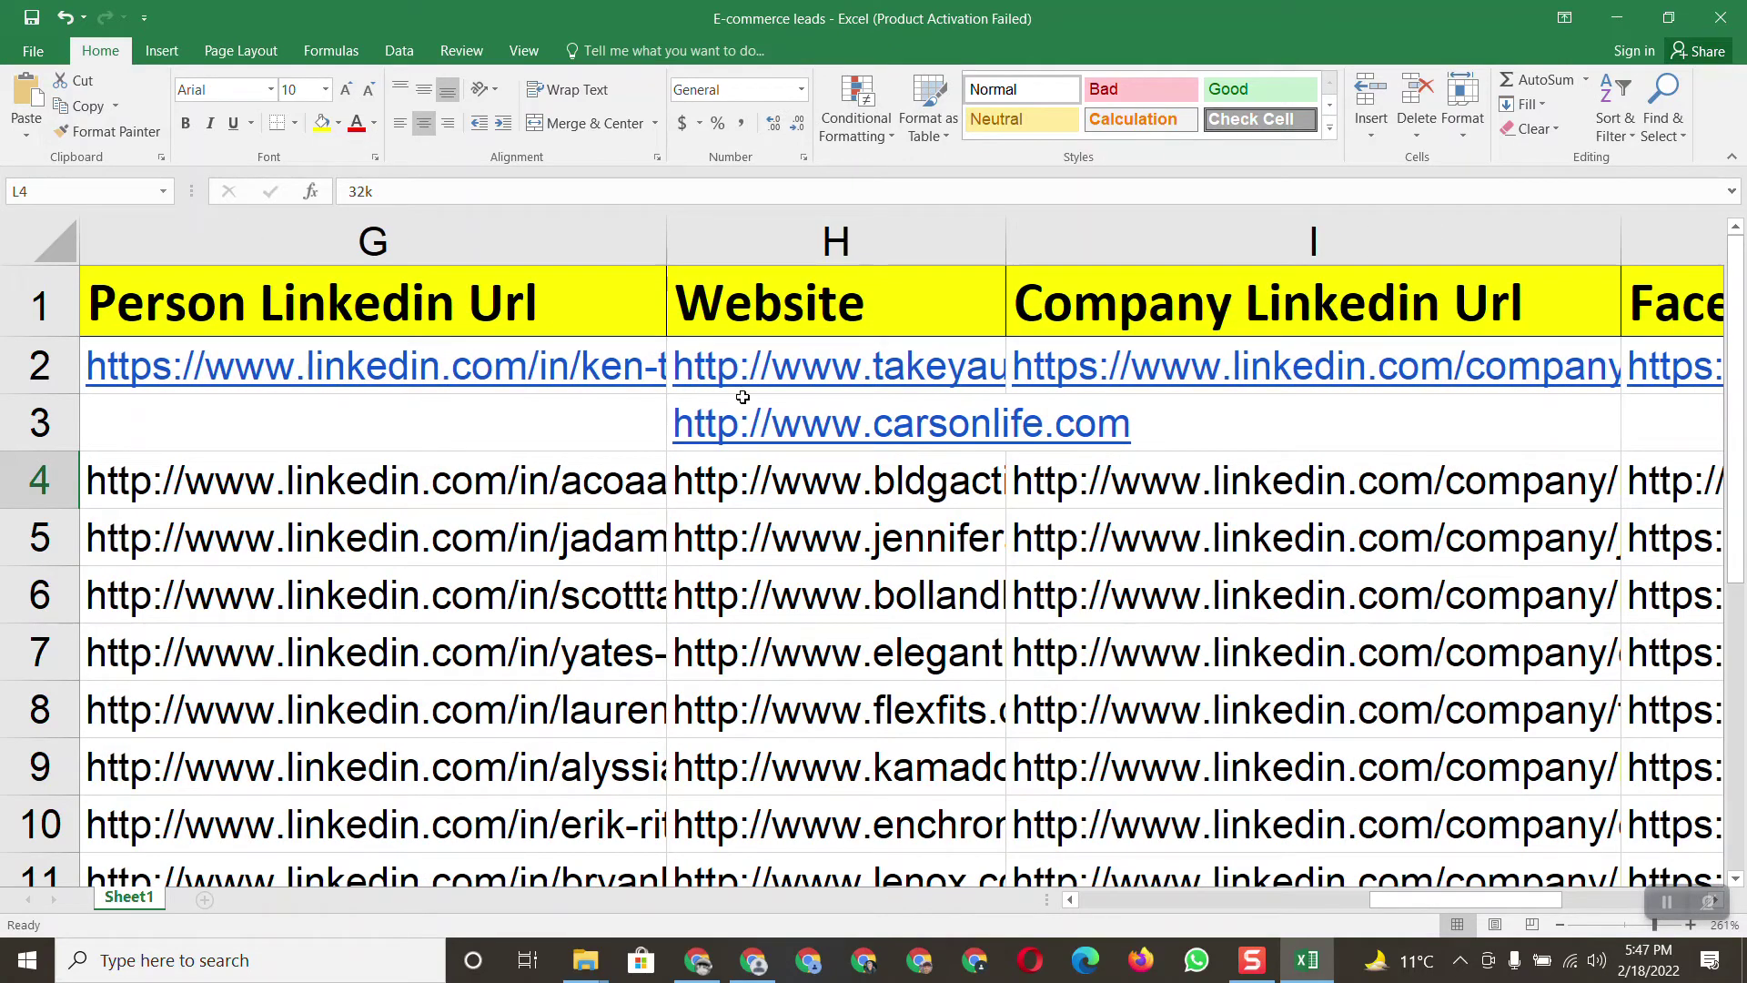
drag(1391, 906, 1370, 866)
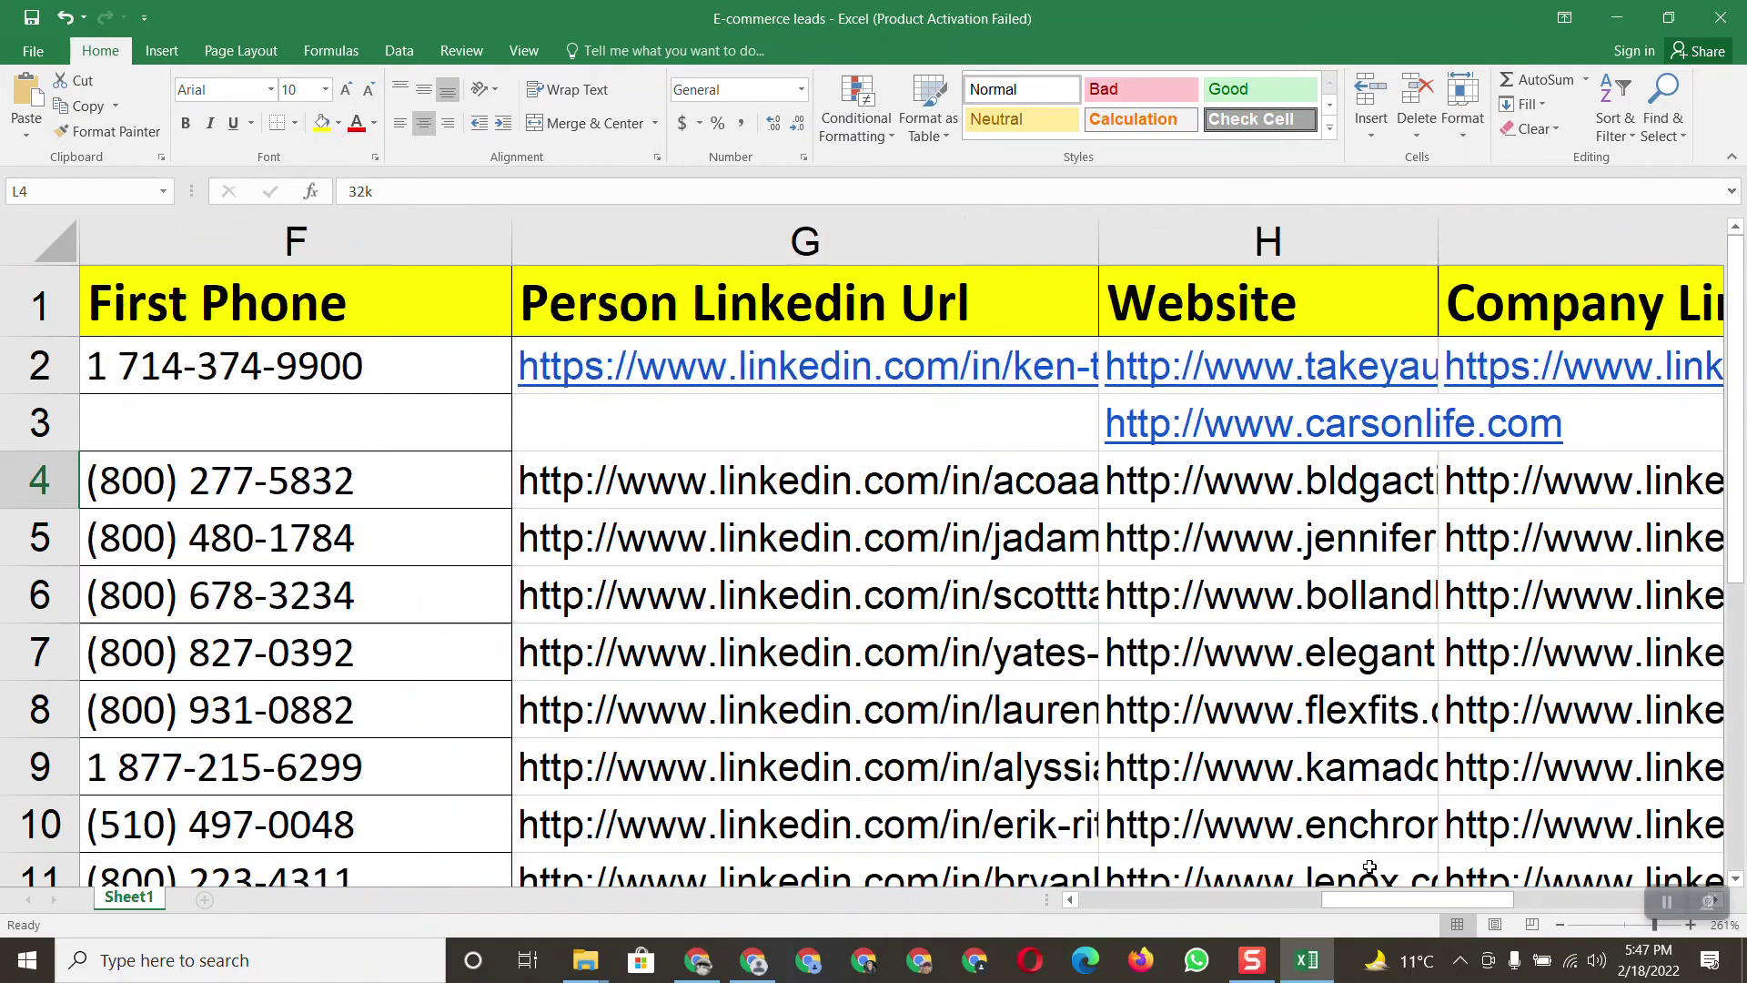
Open the Carson Life website from cell H3 in Chrome and translate it into English
right_click(1209, 441)
click(1254, 445)
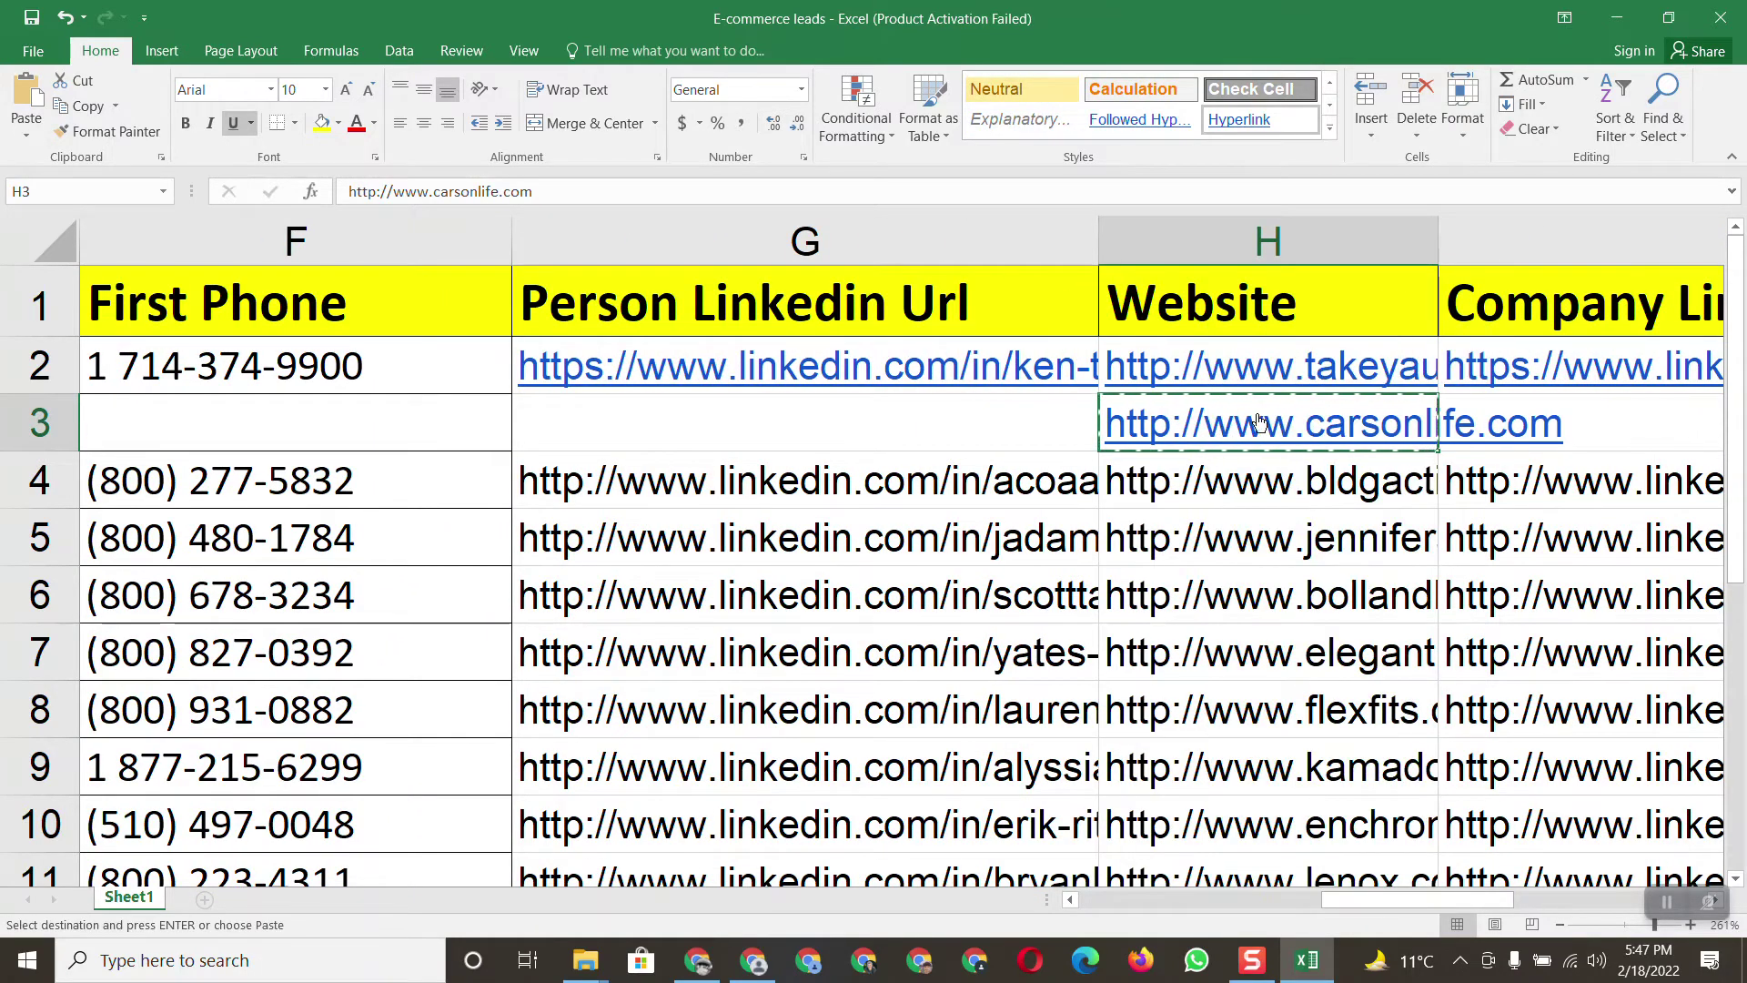
click(698, 960)
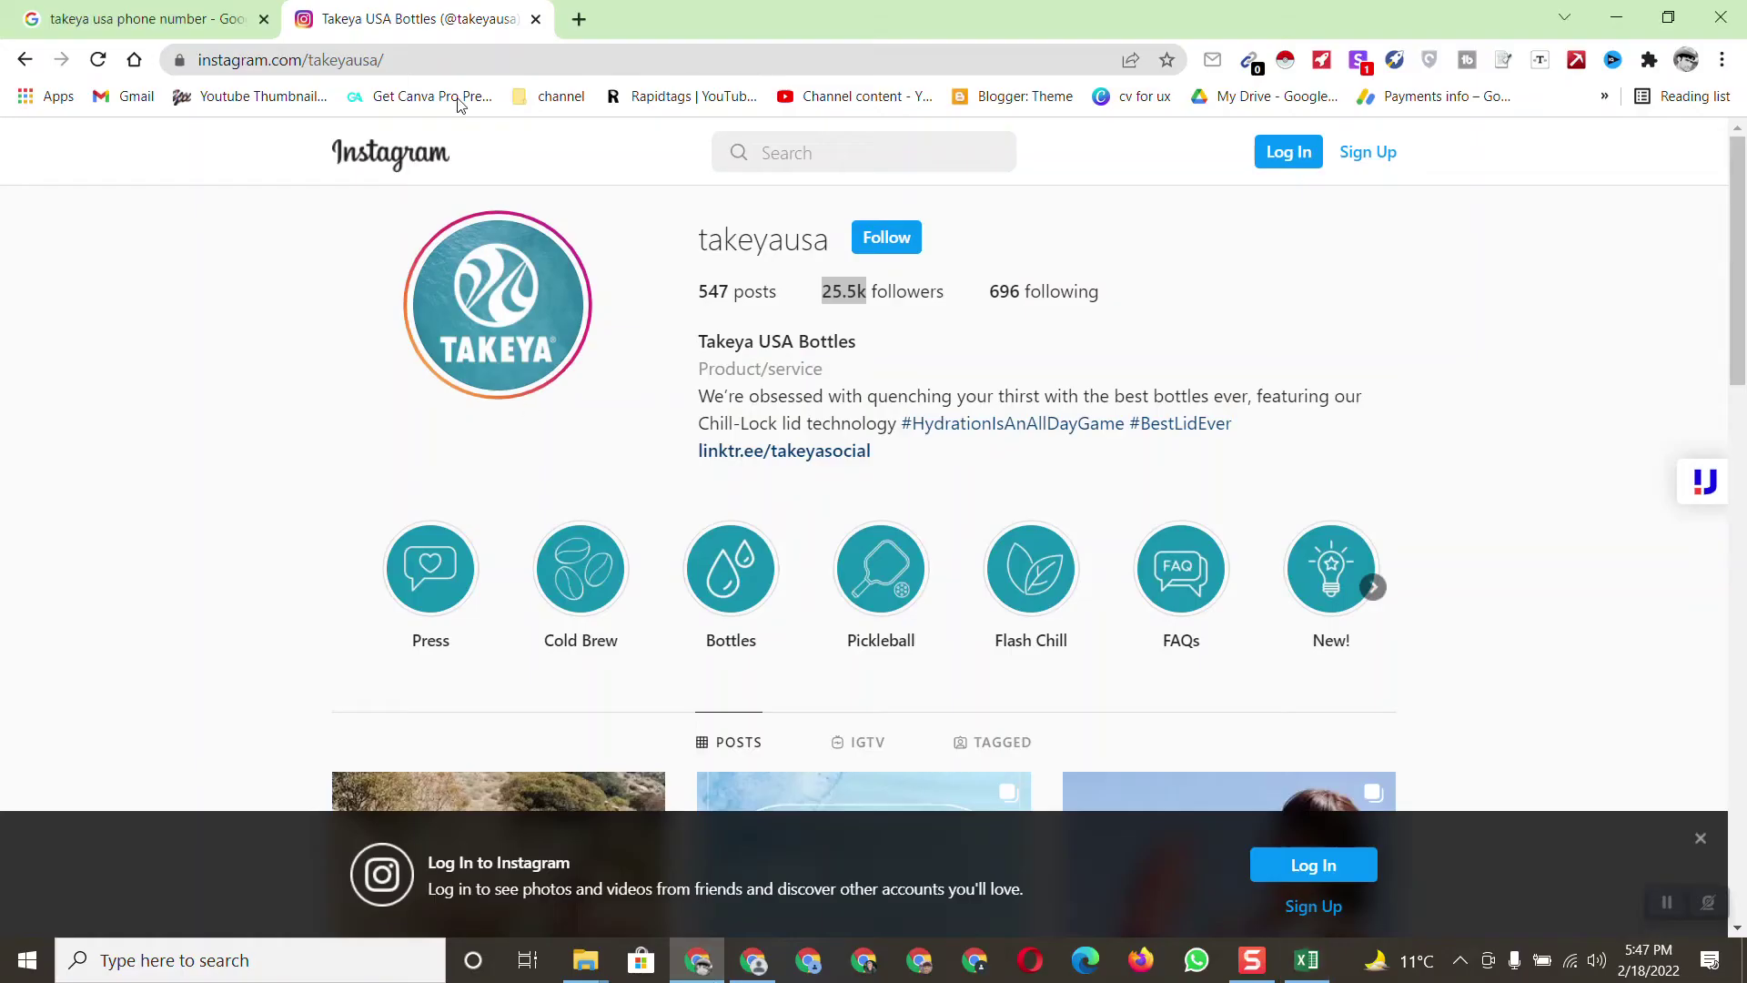
right_click(472, 62)
click(546, 245)
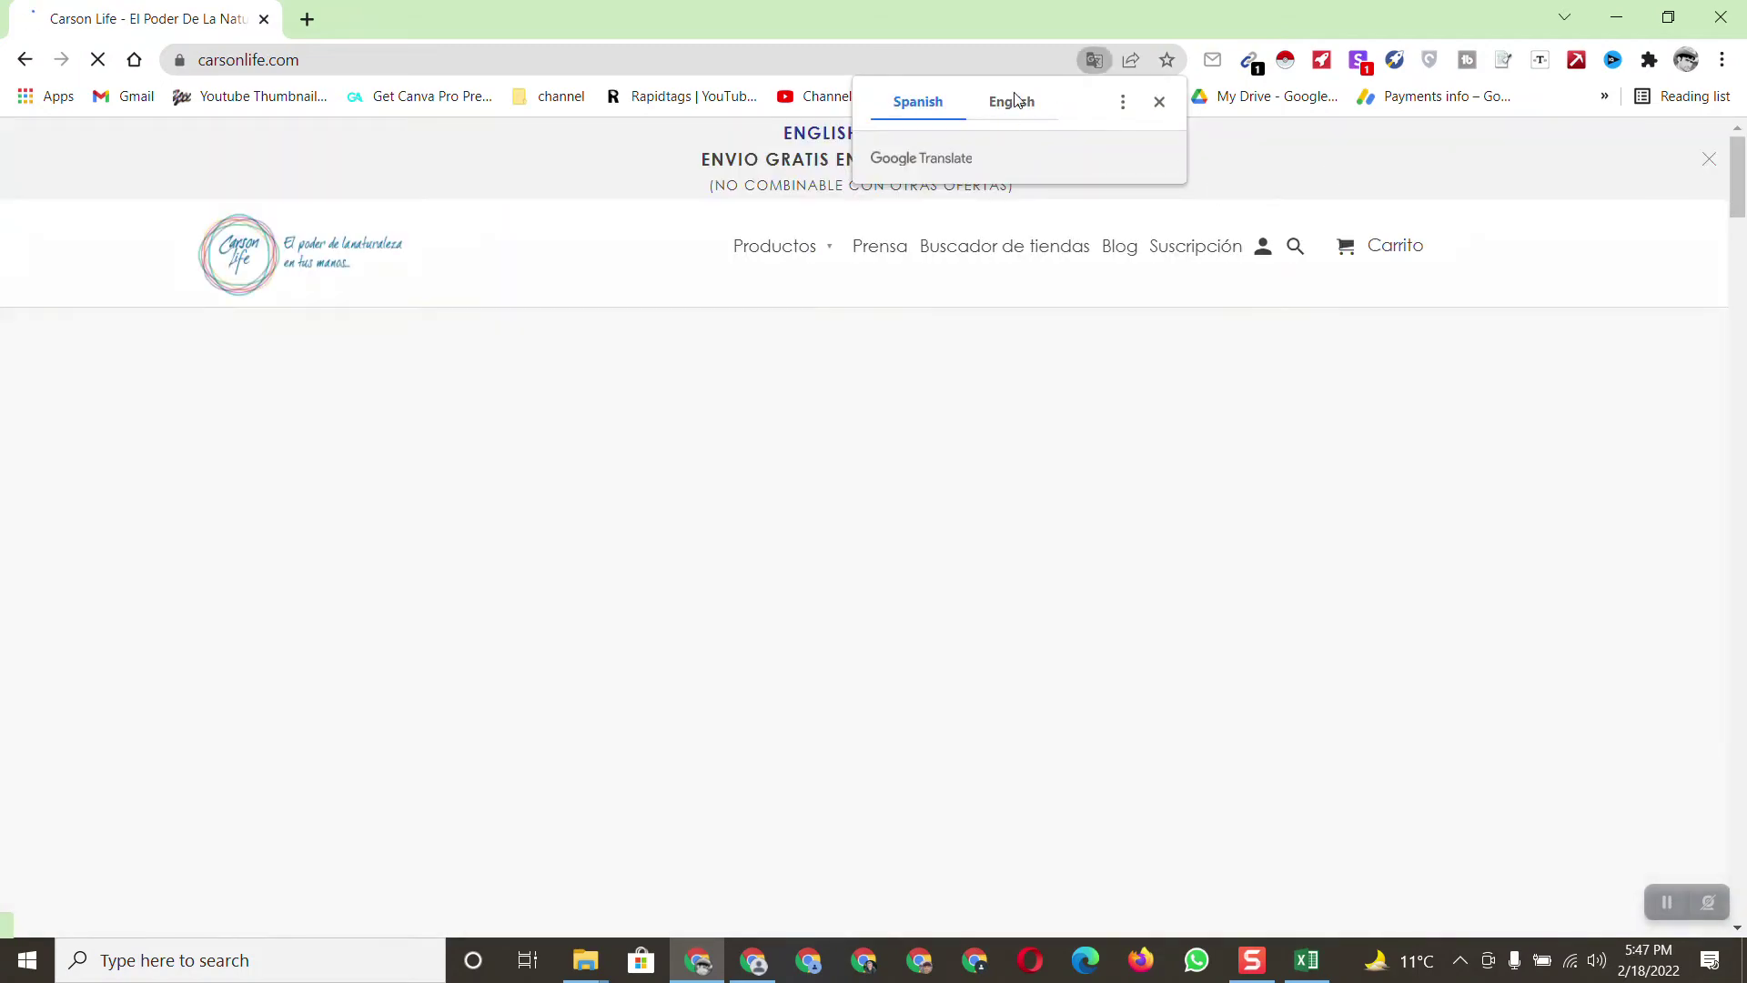
click(1013, 105)
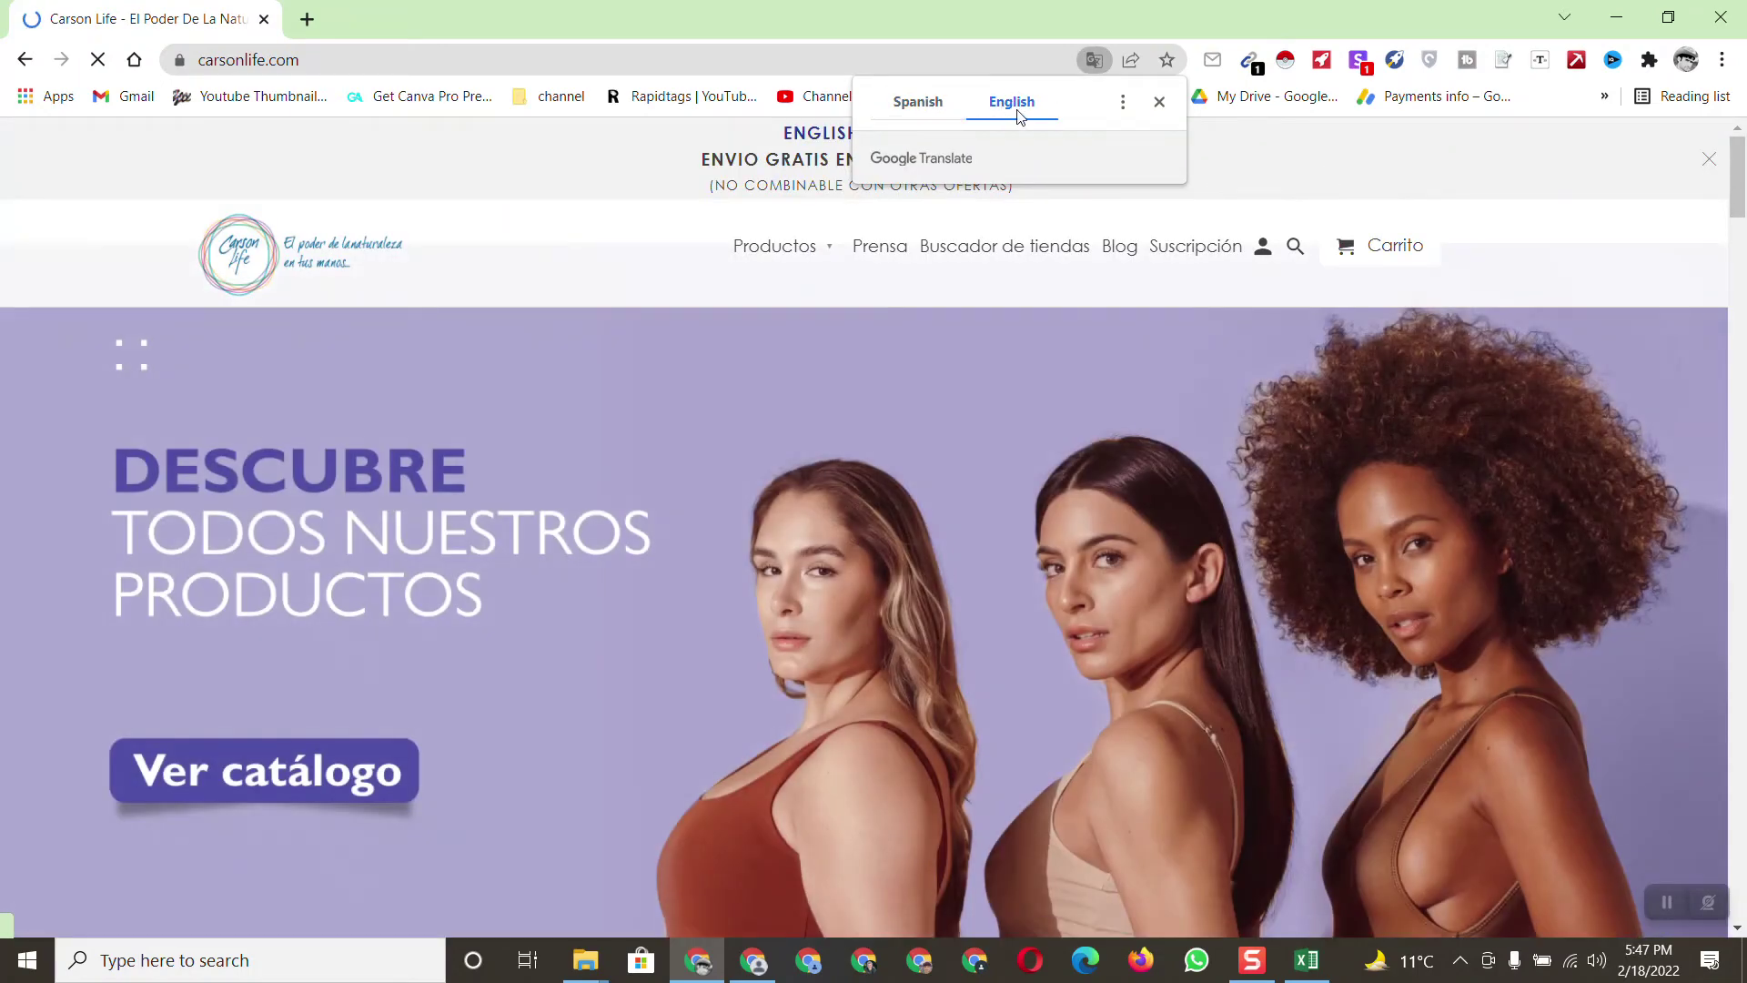
Open the footer's Instagram link, instagram.com/carsonlifep/, in a new tab and switch to it
drag(1744, 238, 1744, 921)
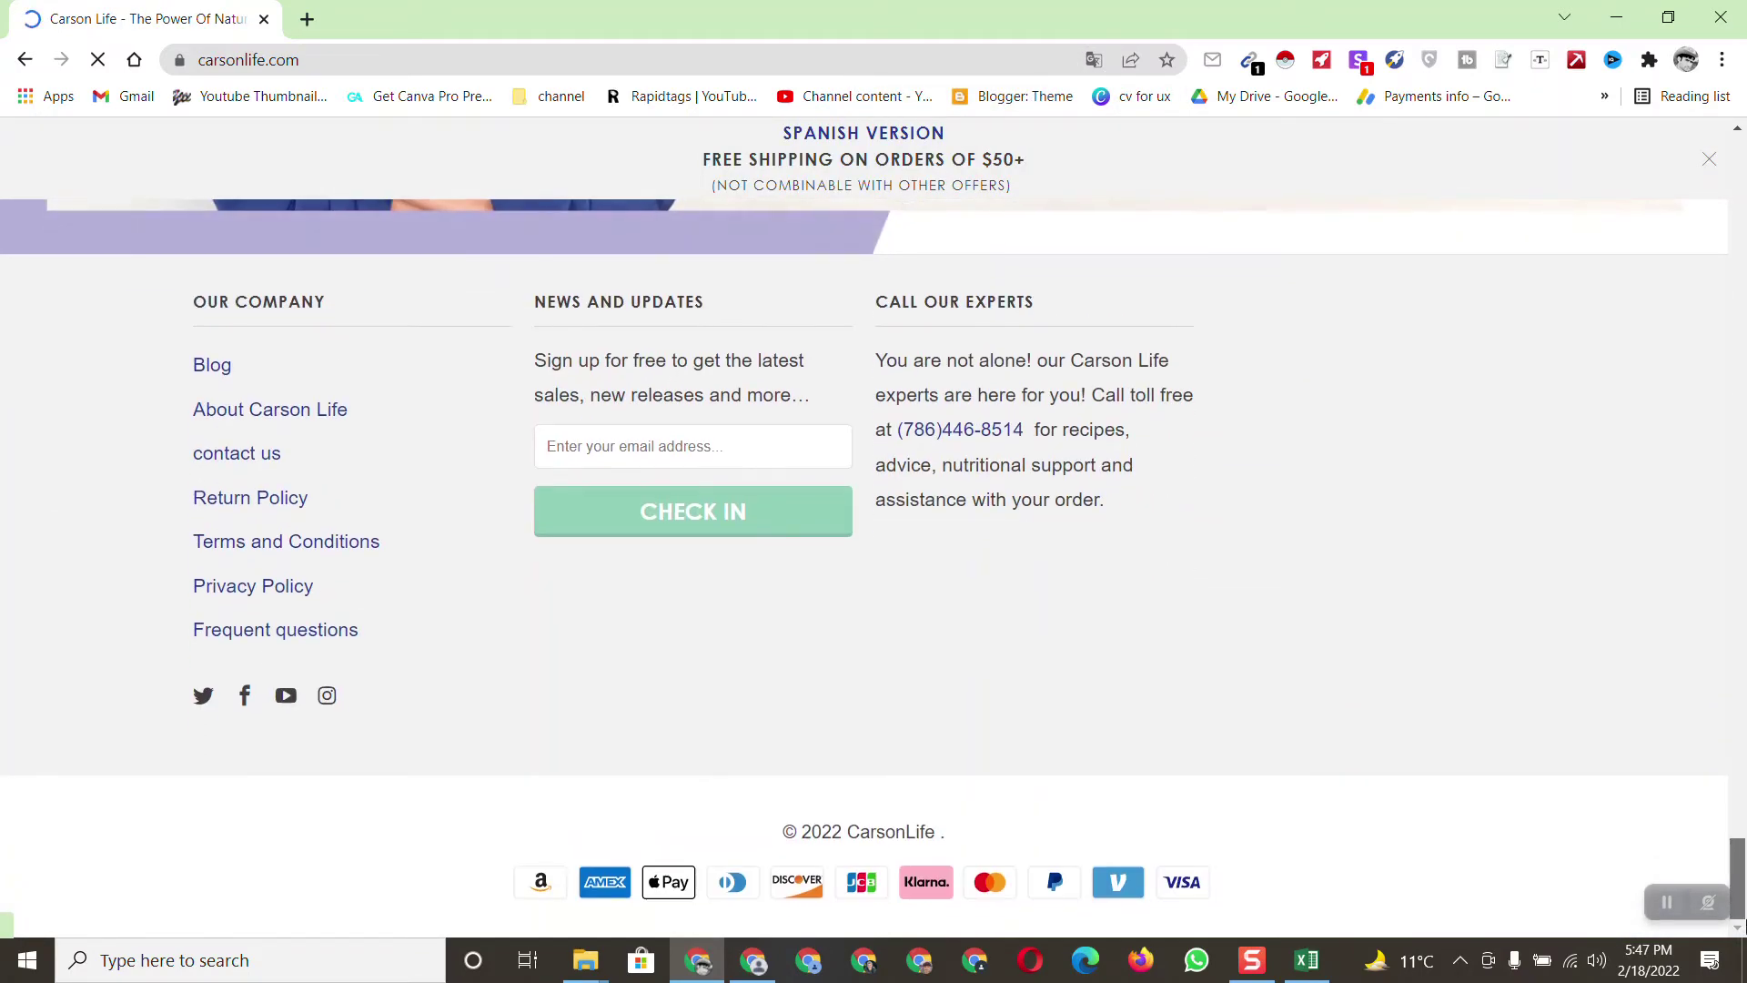
right_click(327, 697)
click(448, 329)
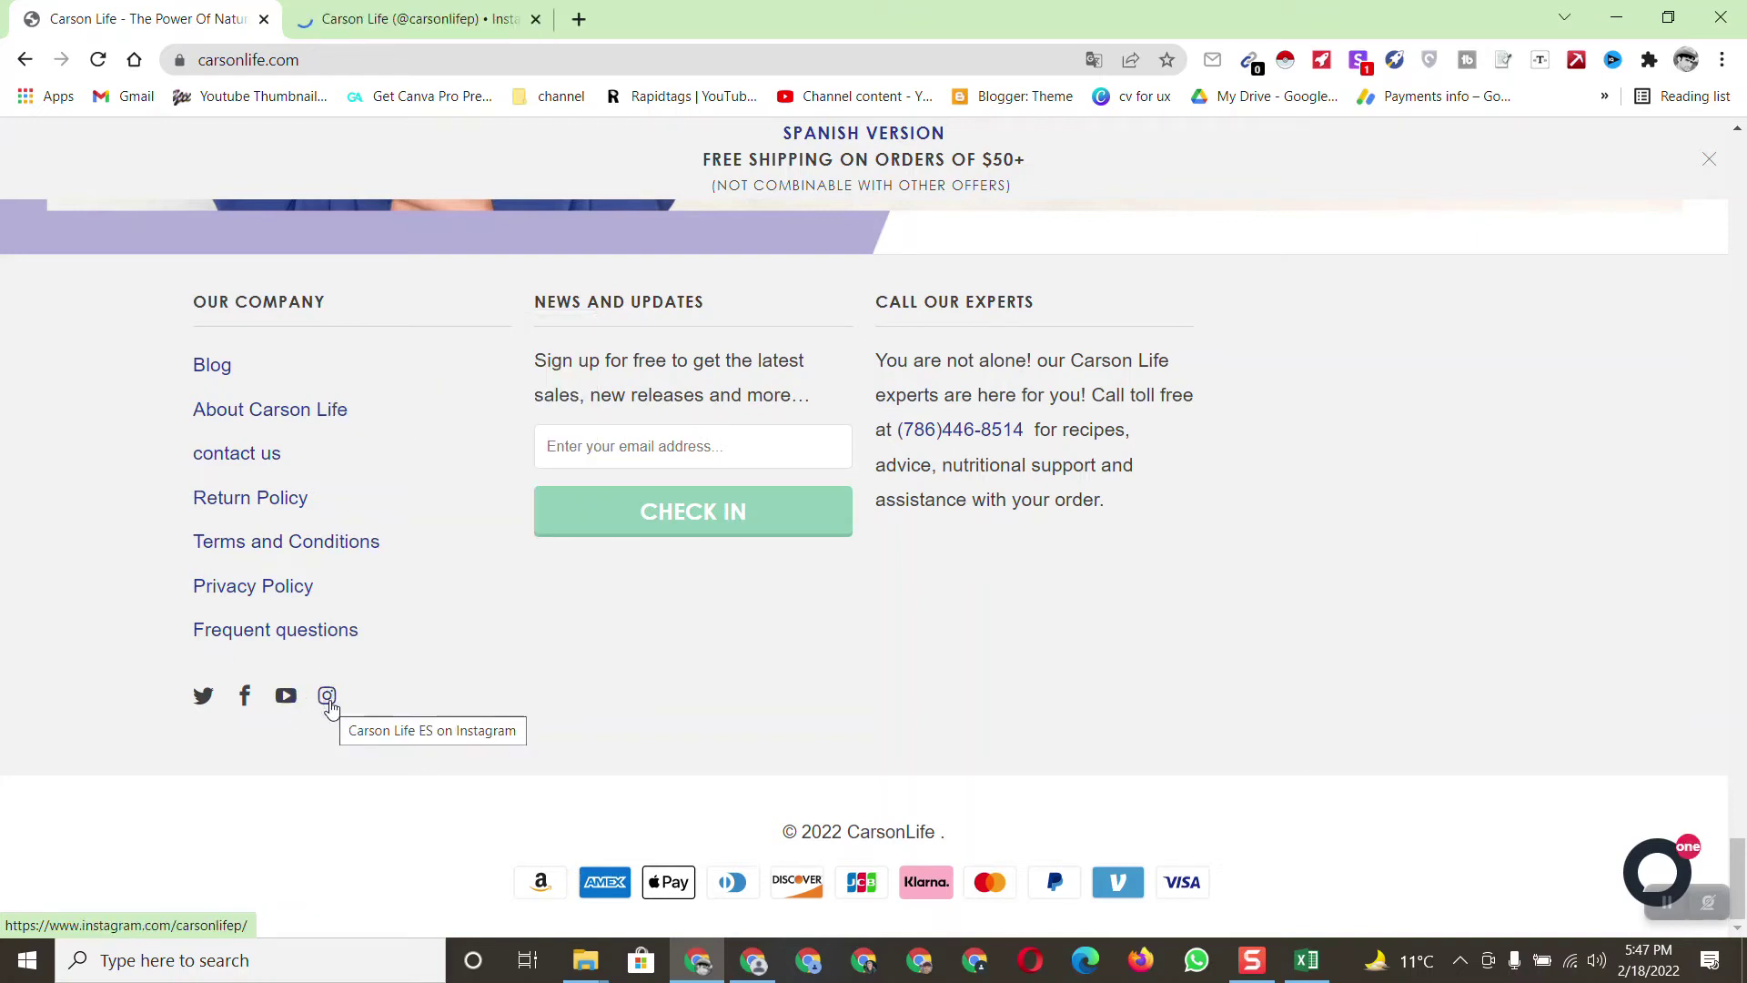
click(427, 10)
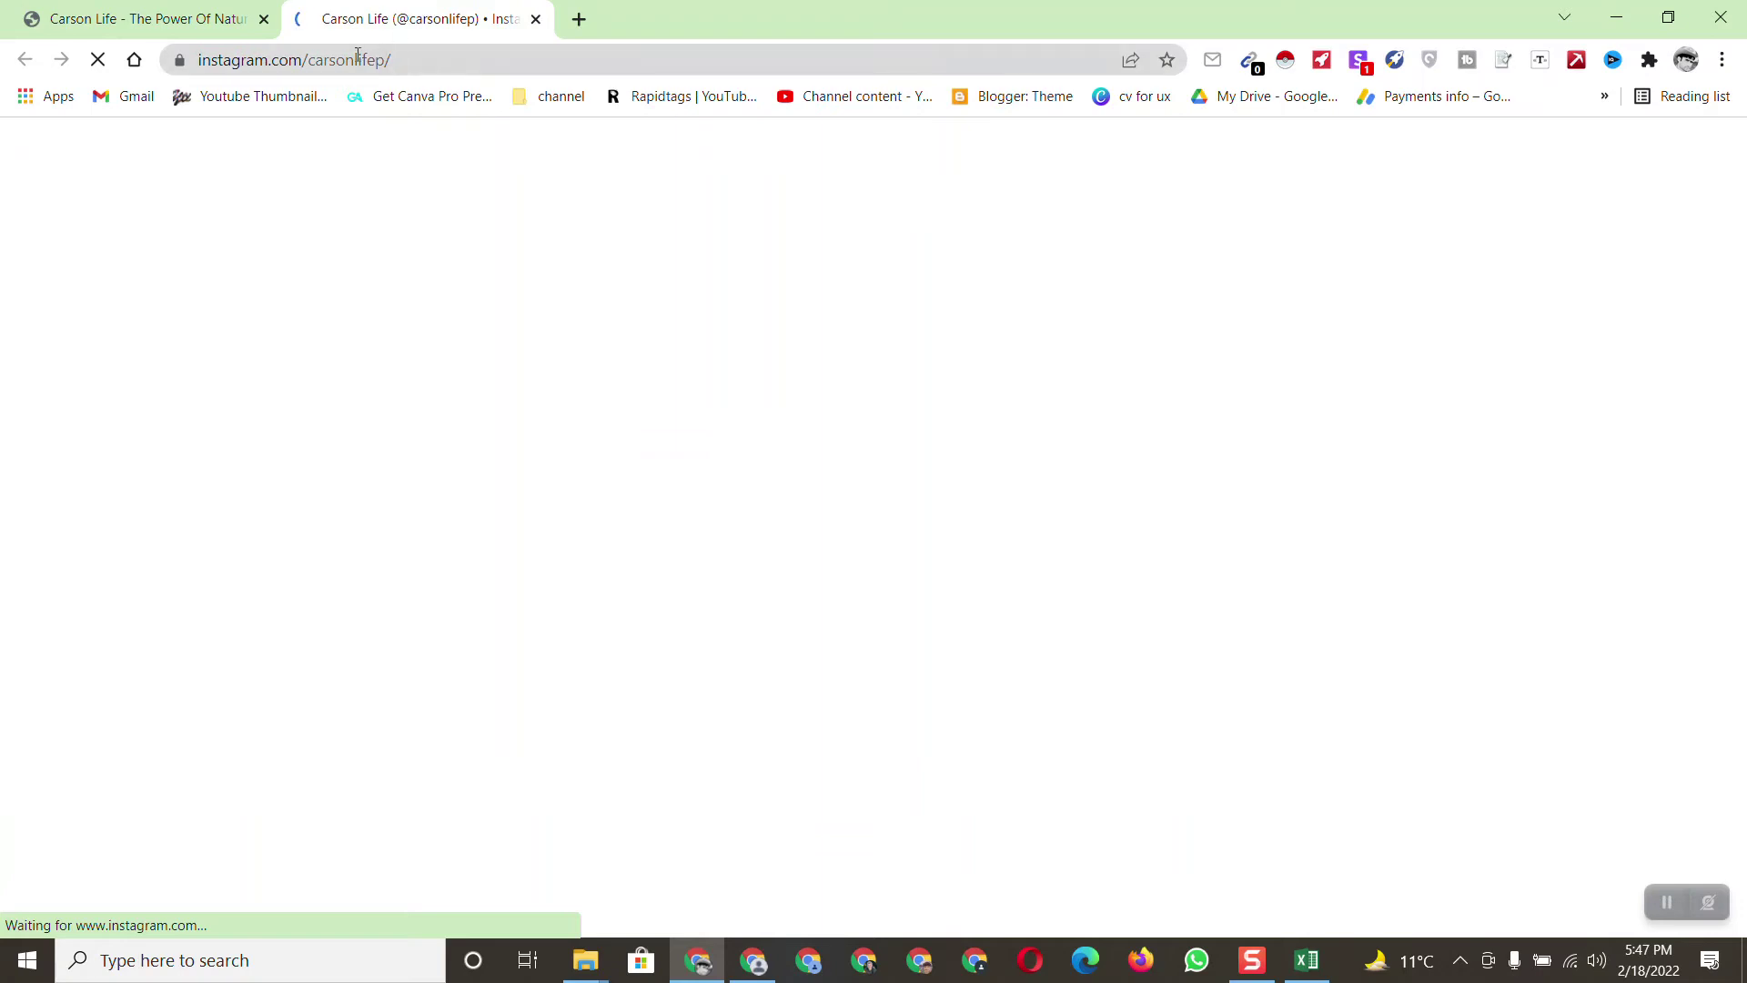
Copy the 37.9k follower count into cell L3
drag(837, 292, 879, 292)
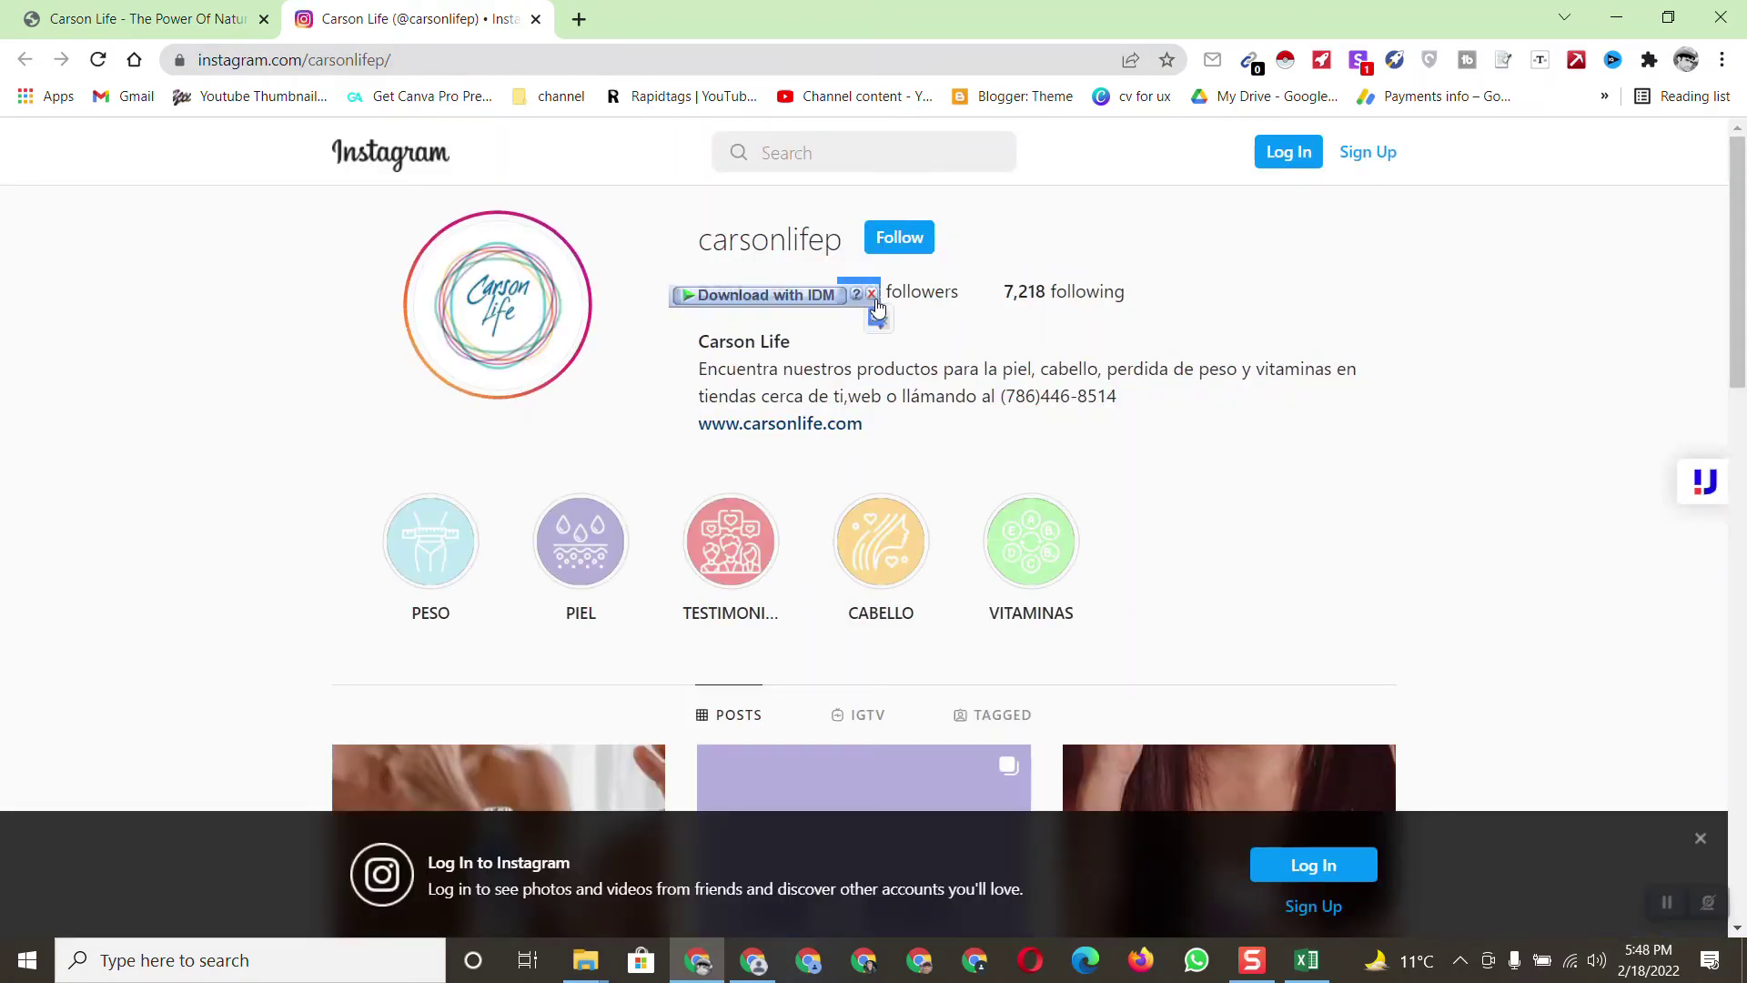
right_click(861, 299)
click(914, 494)
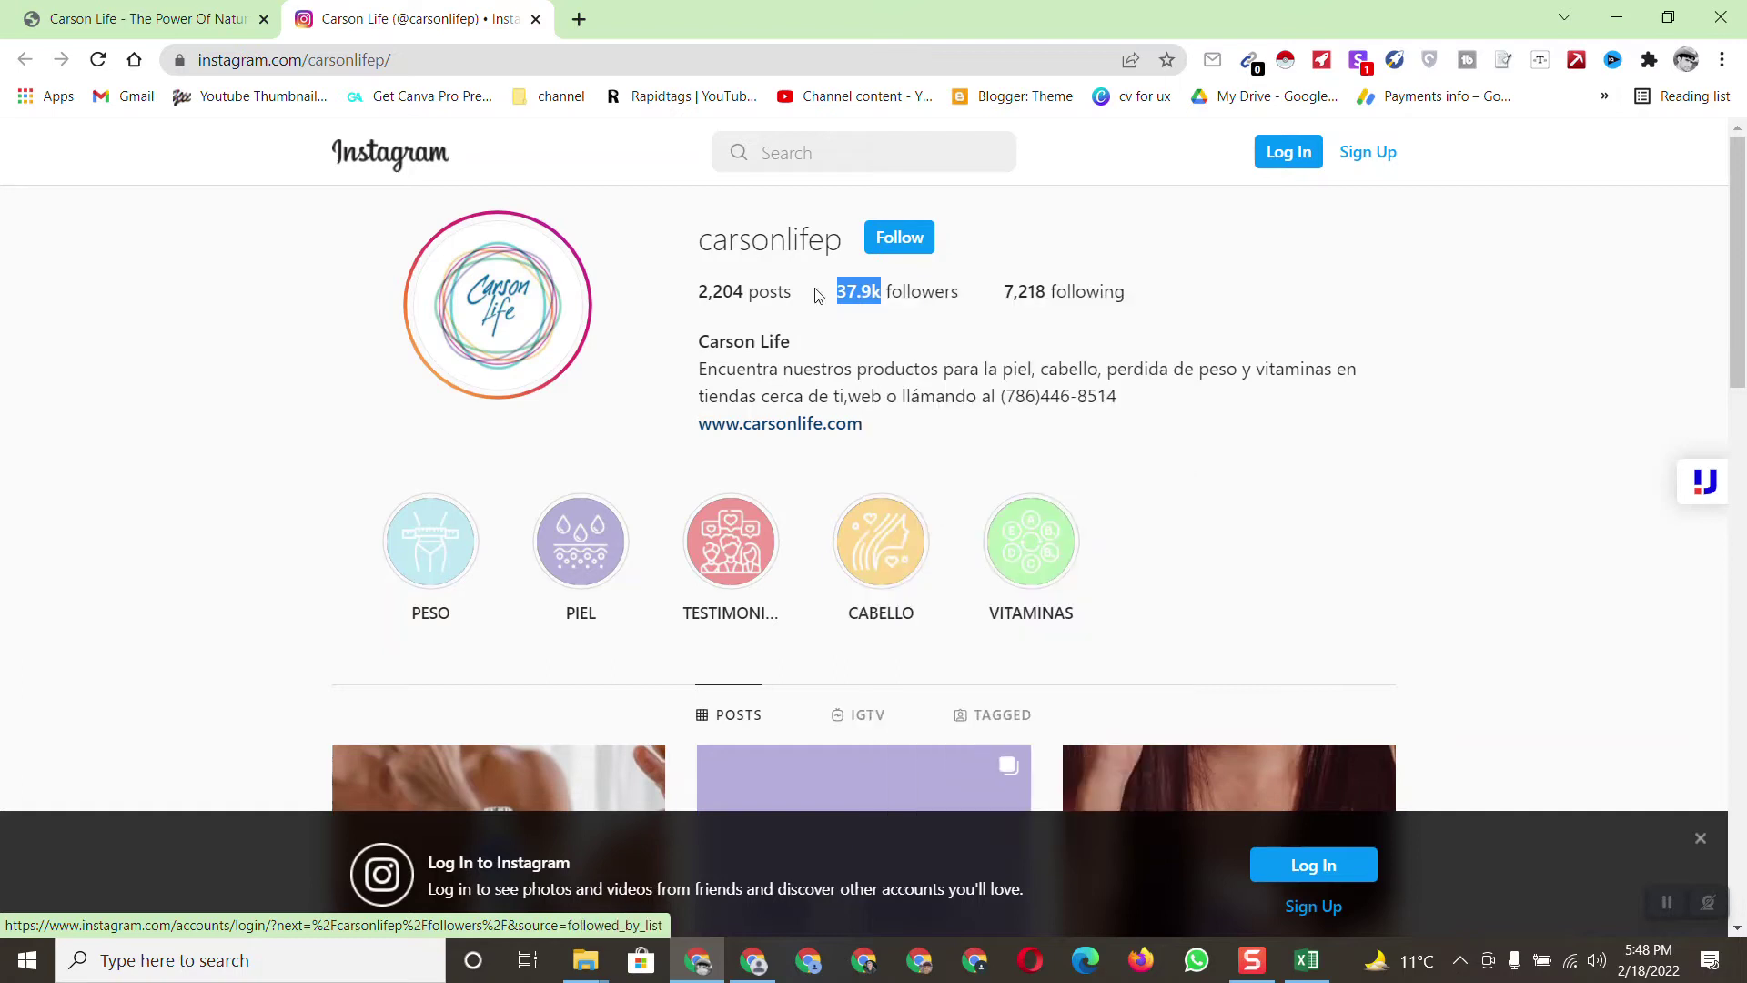
click(1307, 960)
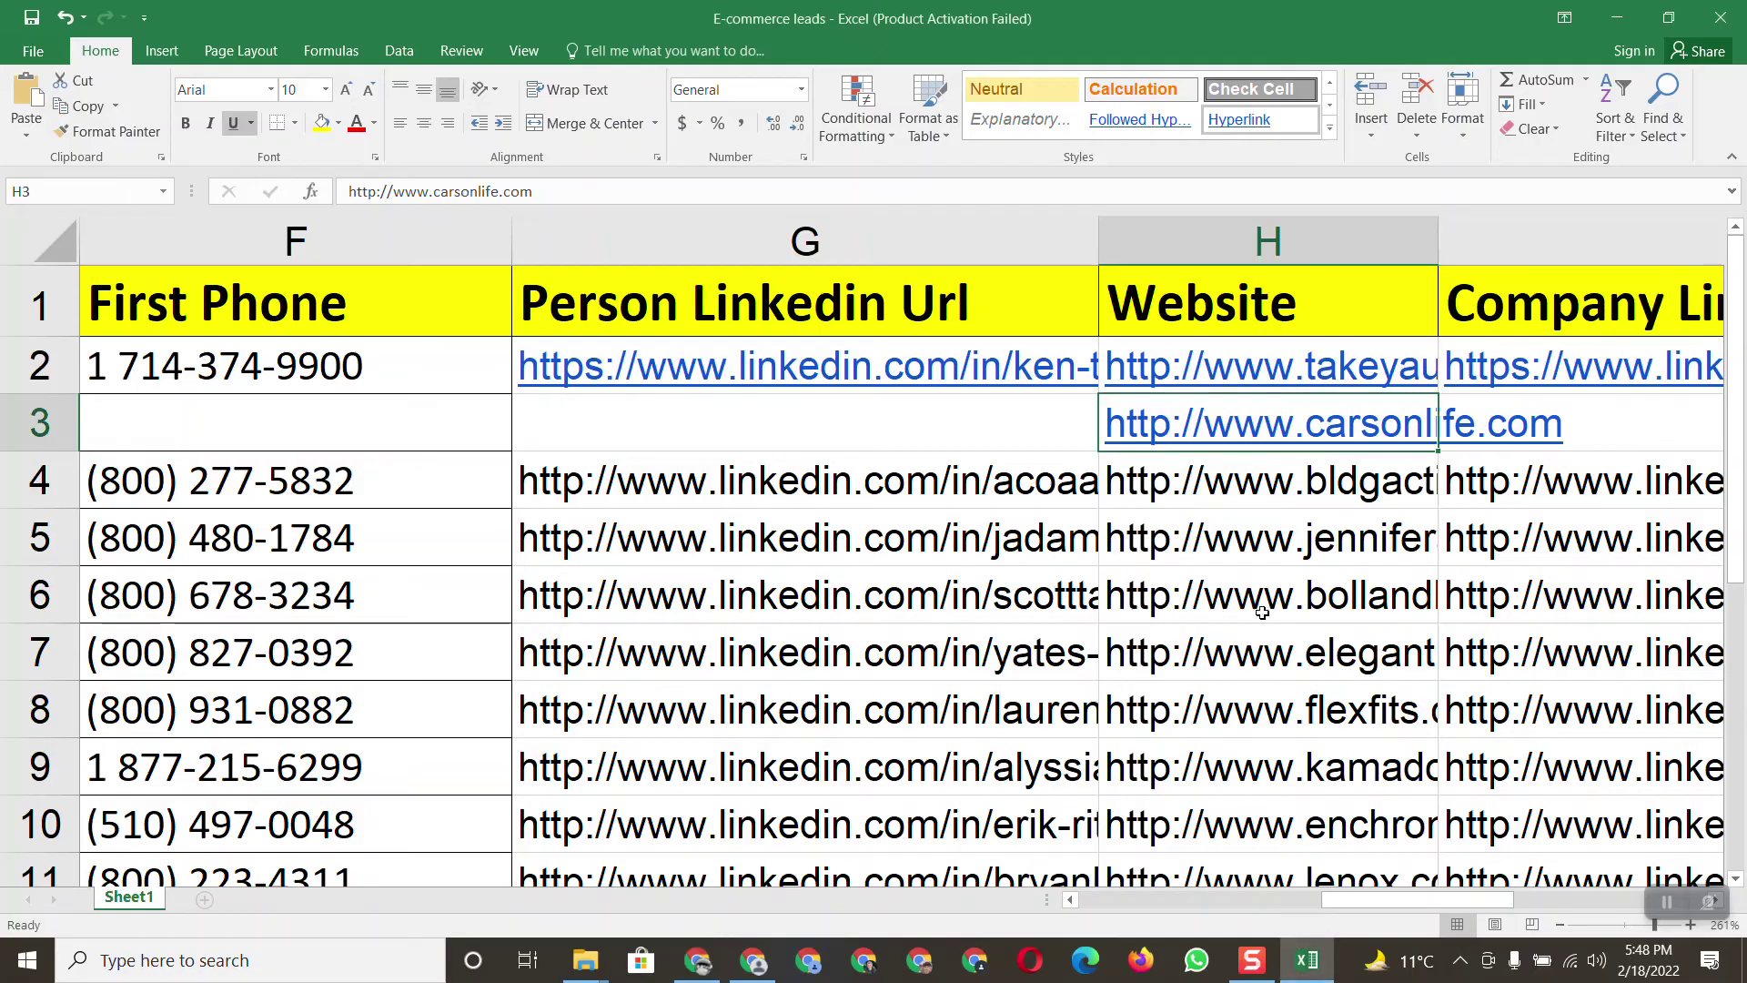
drag(1382, 899, 1558, 878)
click(788, 405)
right_click(785, 420)
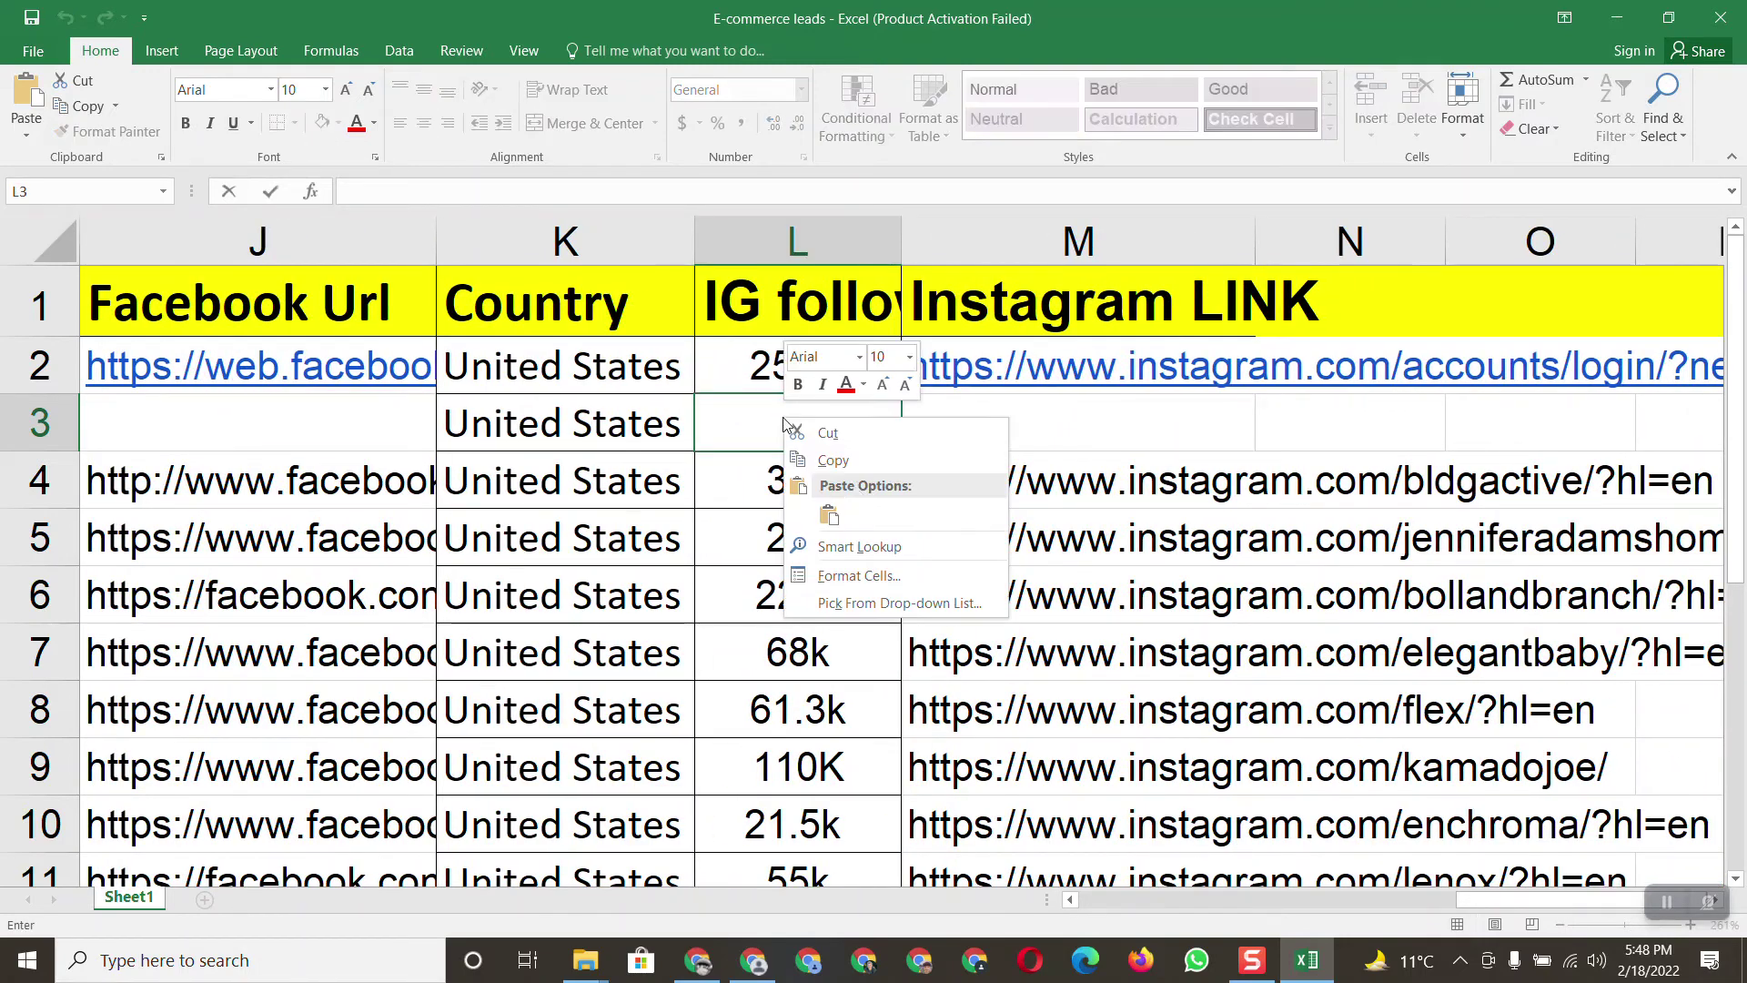
click(834, 515)
Copy the Instagram profile address into Instagram LINK cell M3
click(699, 958)
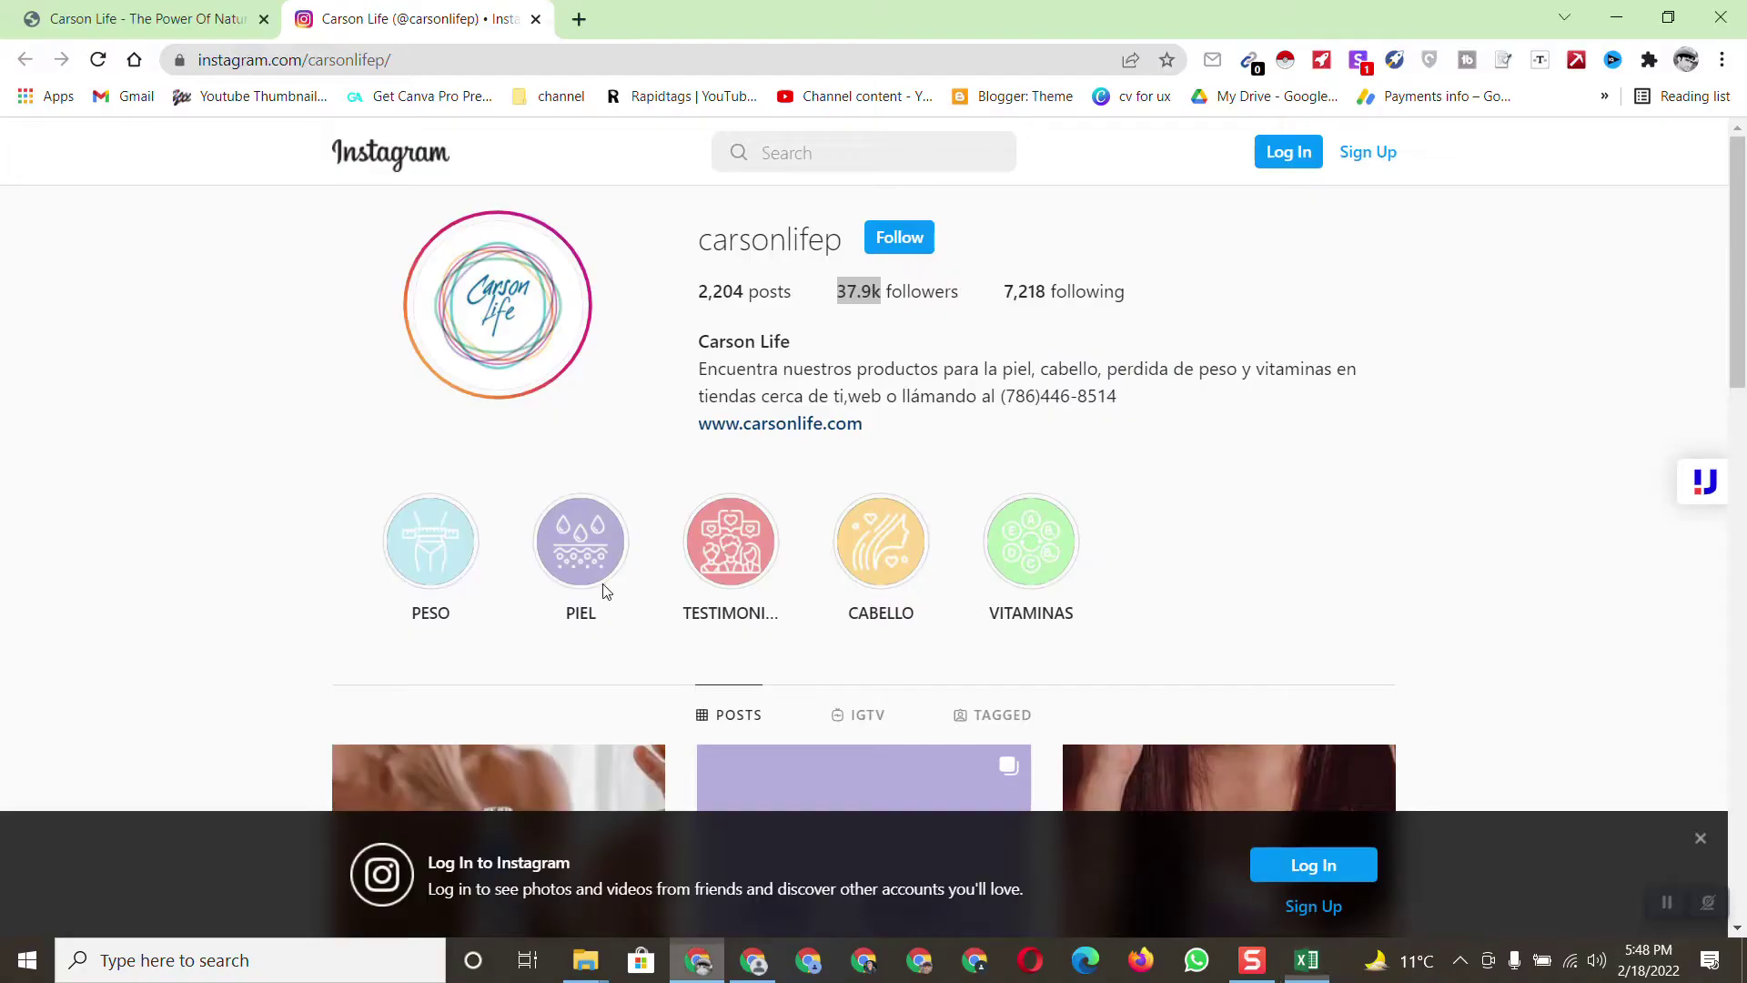
right_click(344, 60)
click(396, 185)
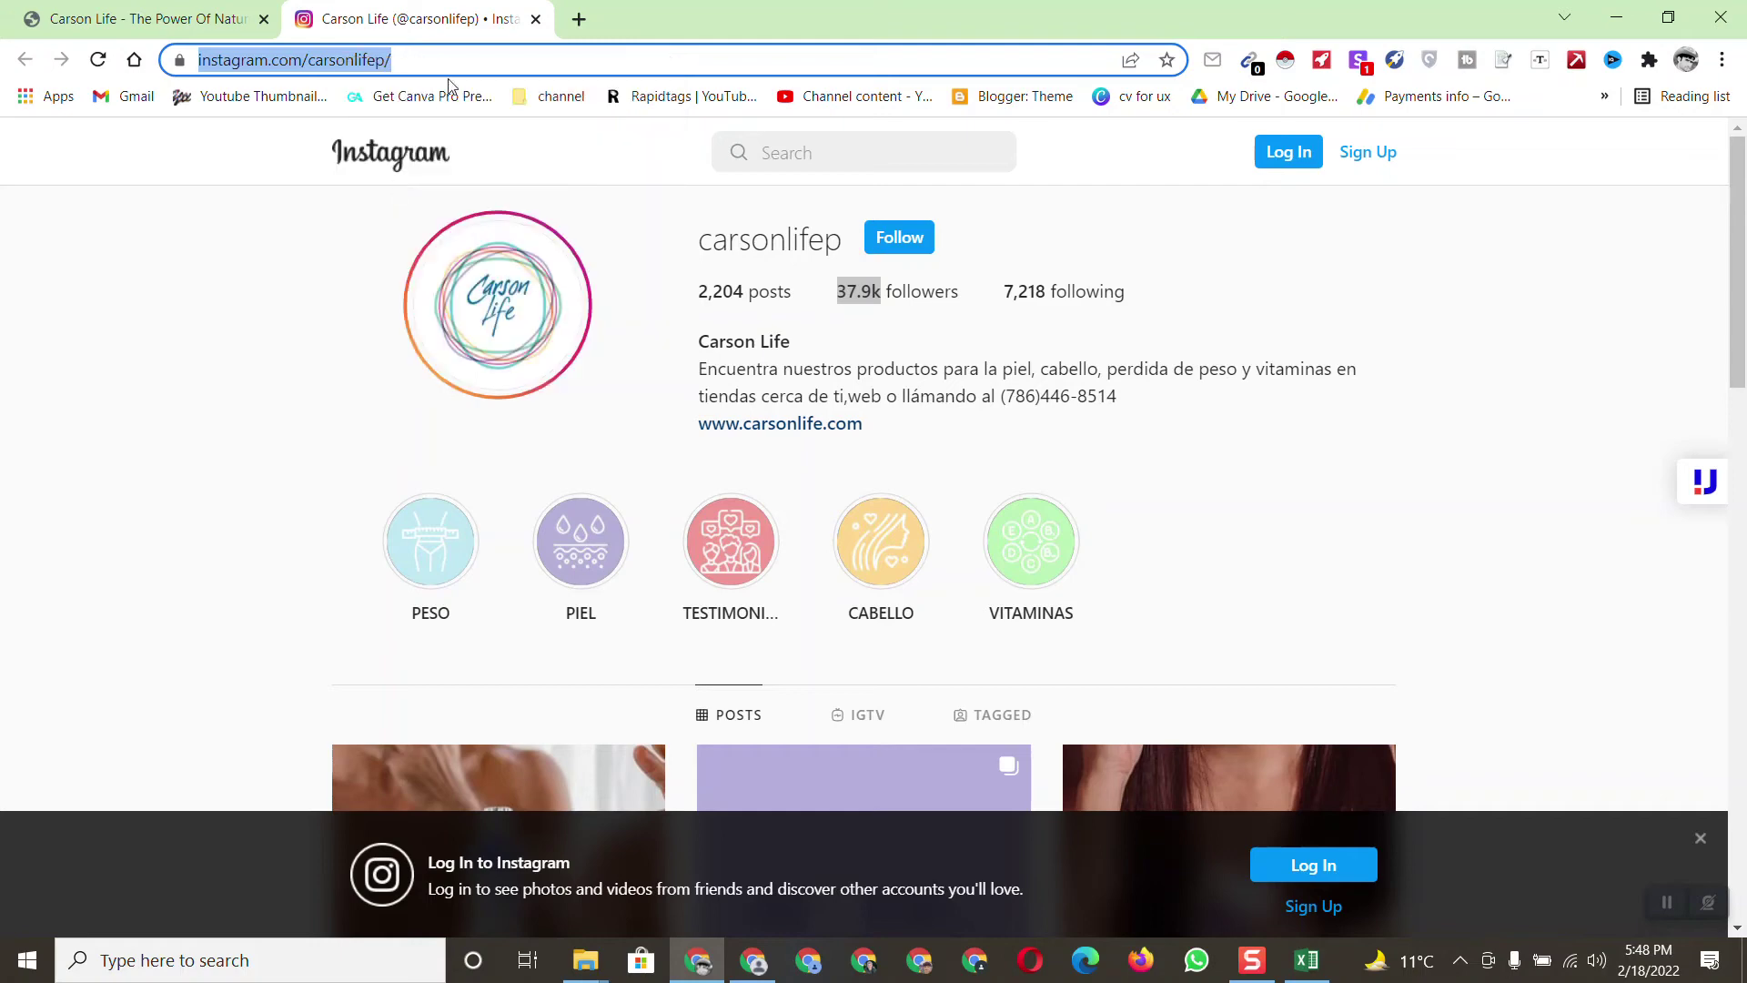
click(1307, 960)
click(945, 419)
right_click(946, 420)
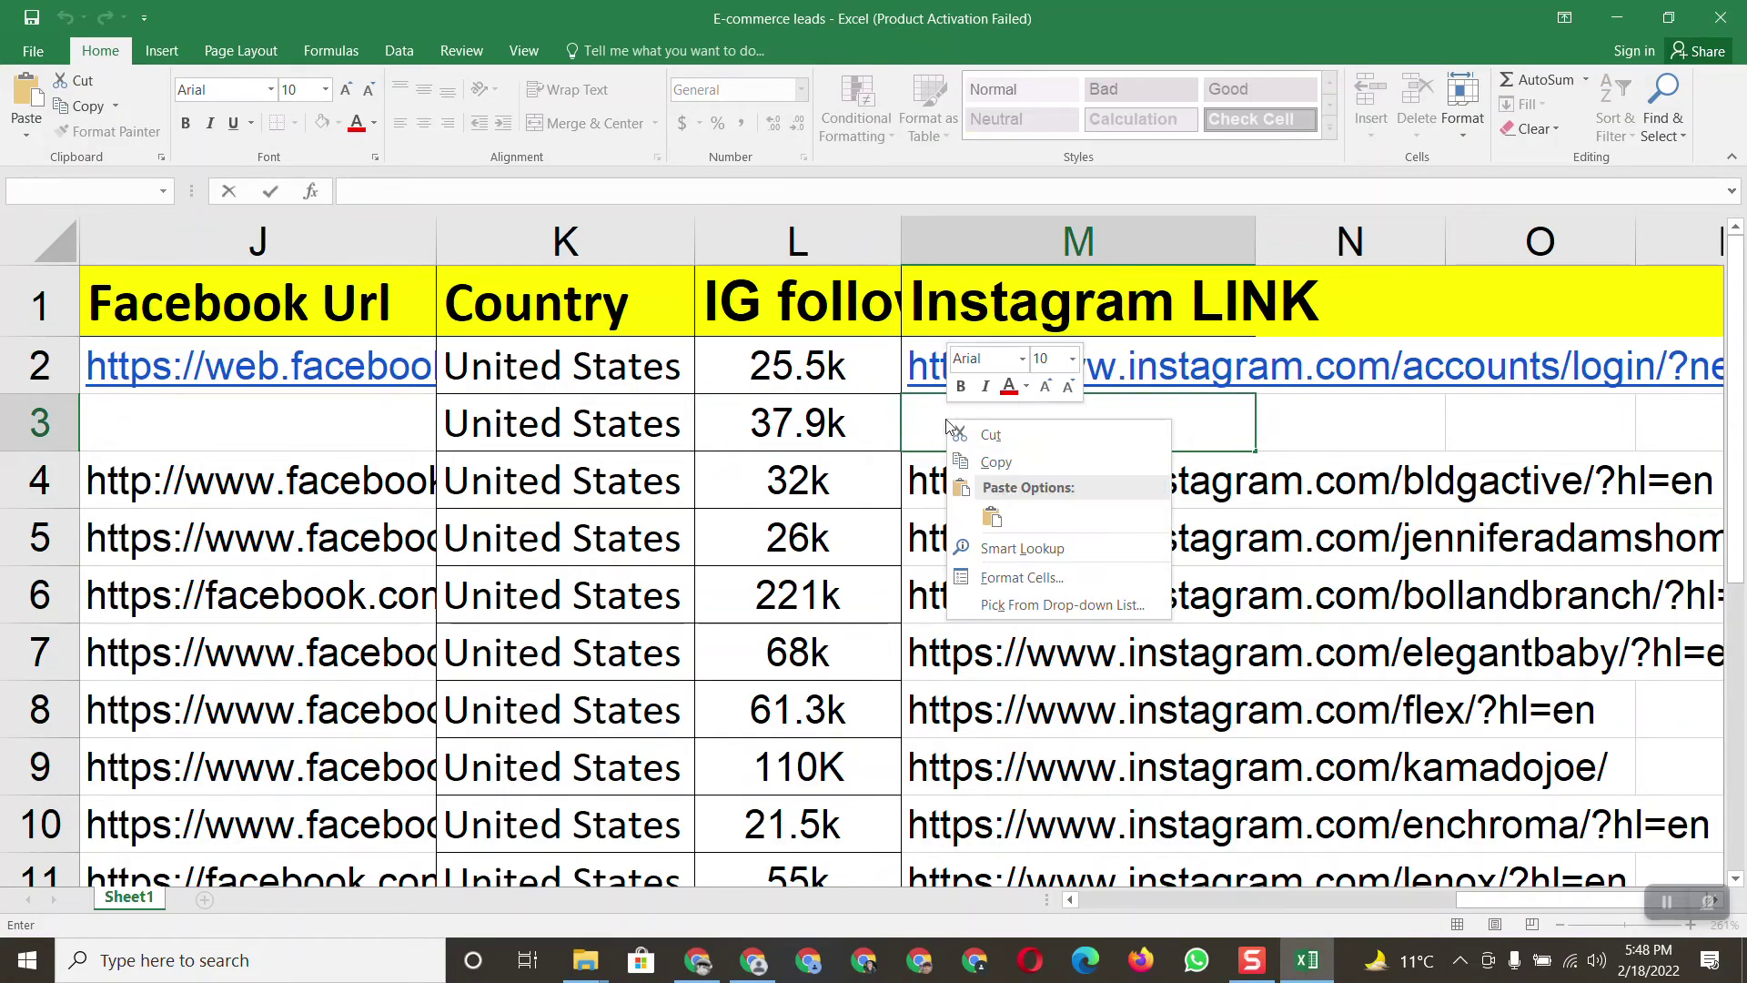
click(992, 516)
Paste the bio phone number into F3, adding the leading parenthesis, and close the Instagram tab
click(724, 957)
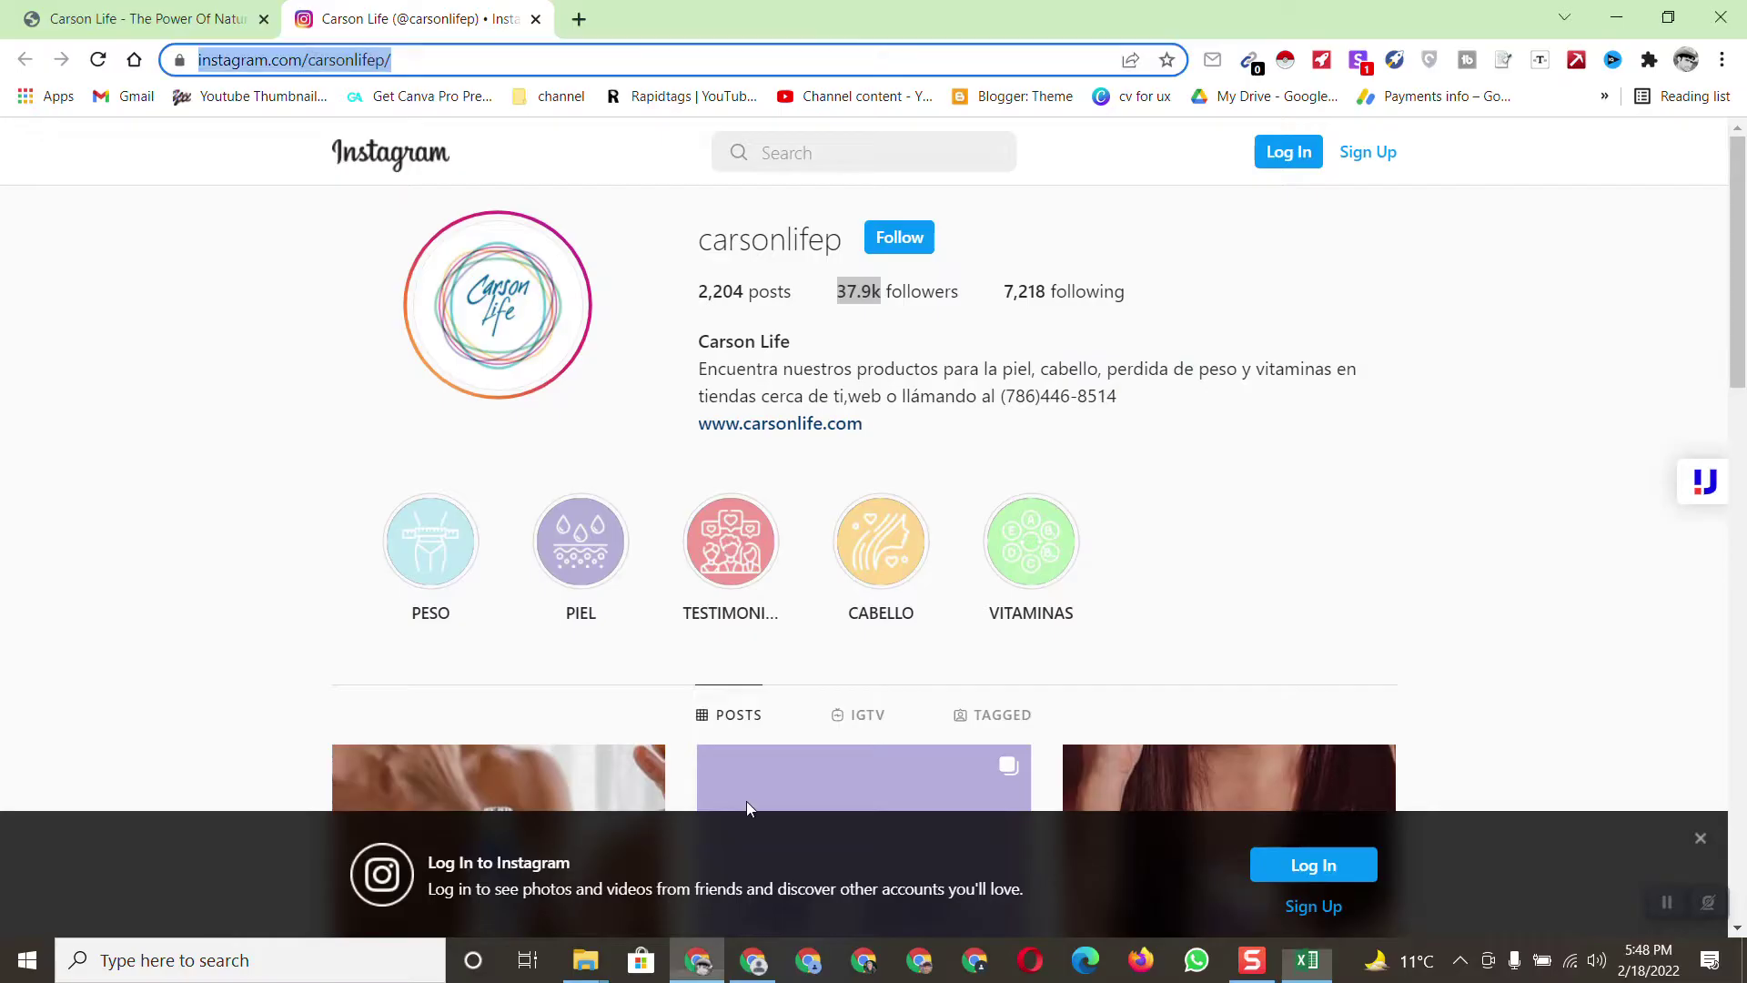
drag(1133, 408, 1014, 397)
right_click(1014, 397)
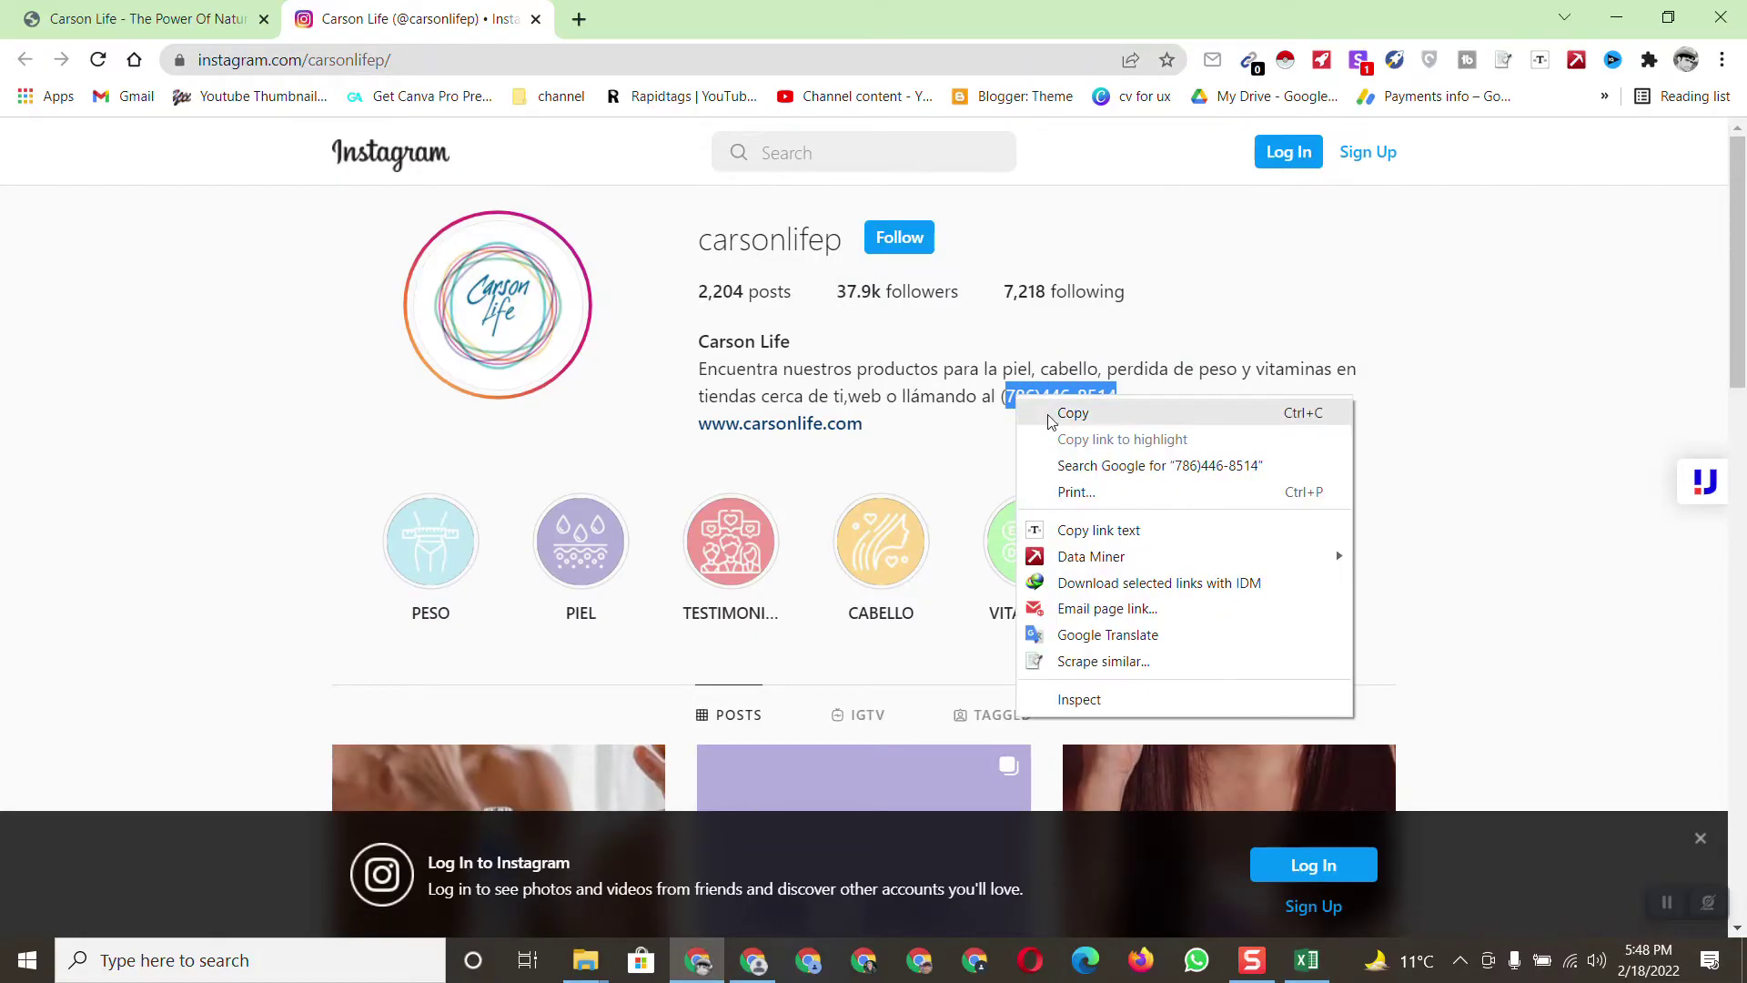
click(1046, 411)
click(1306, 960)
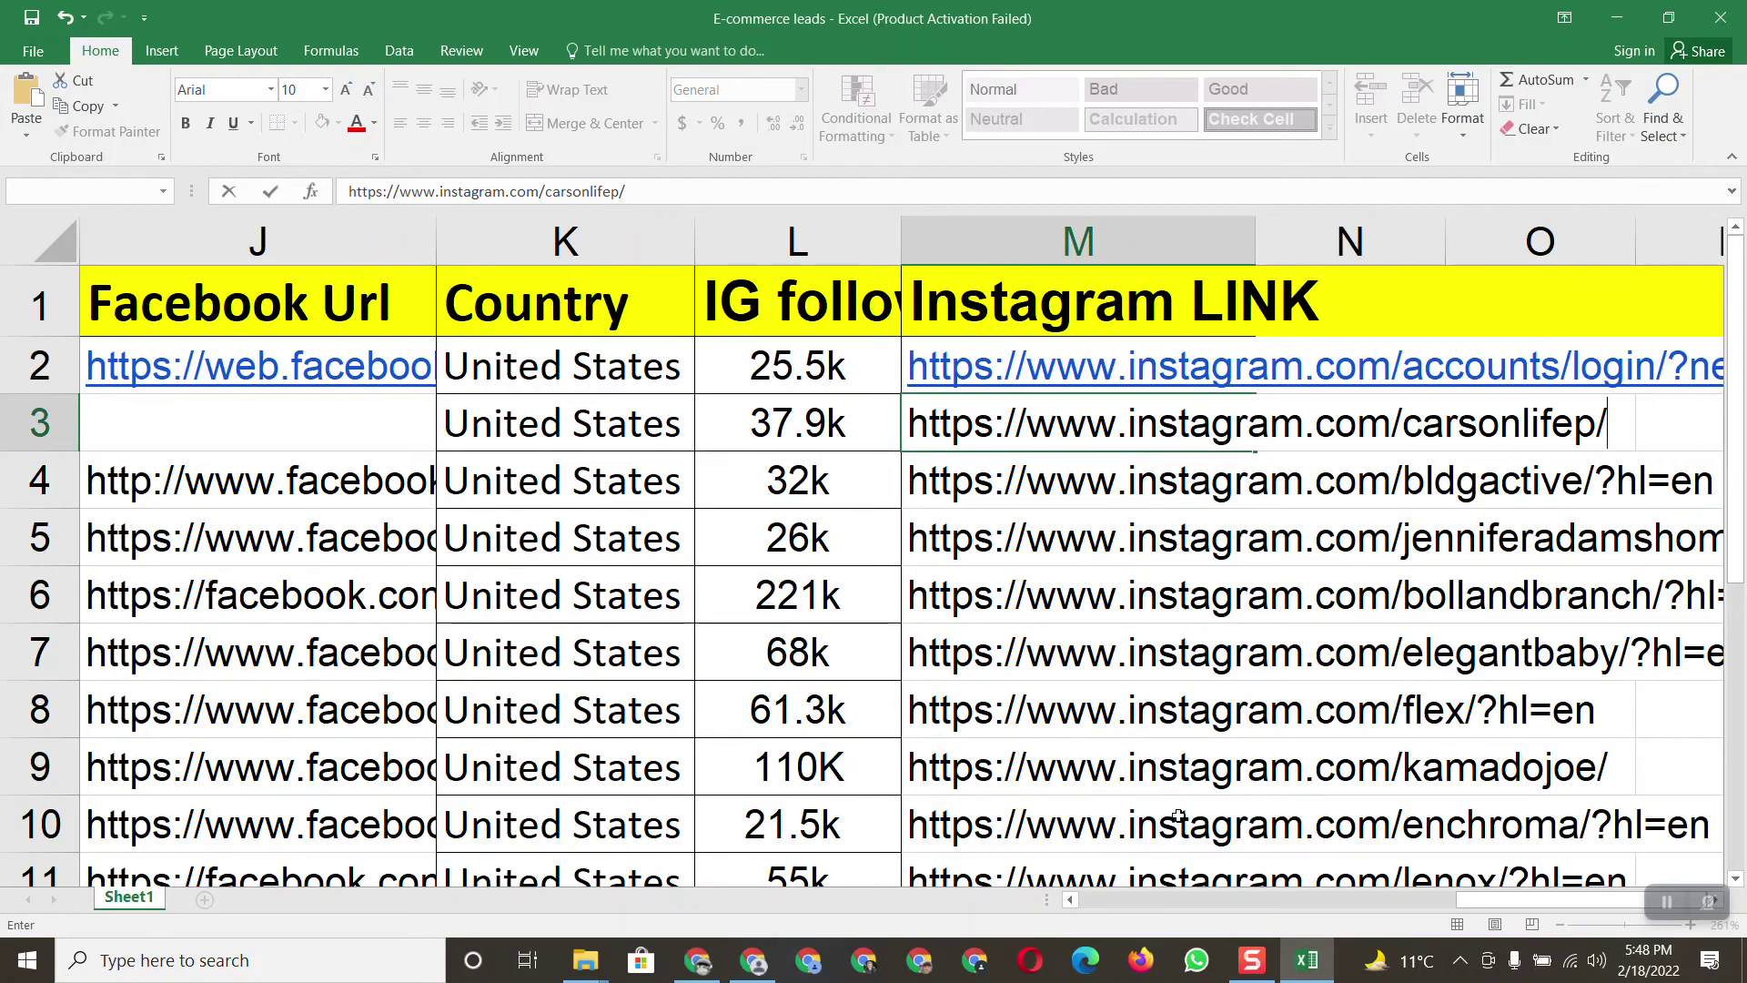
drag(1492, 899, 1259, 893)
click(849, 419)
right_click(850, 421)
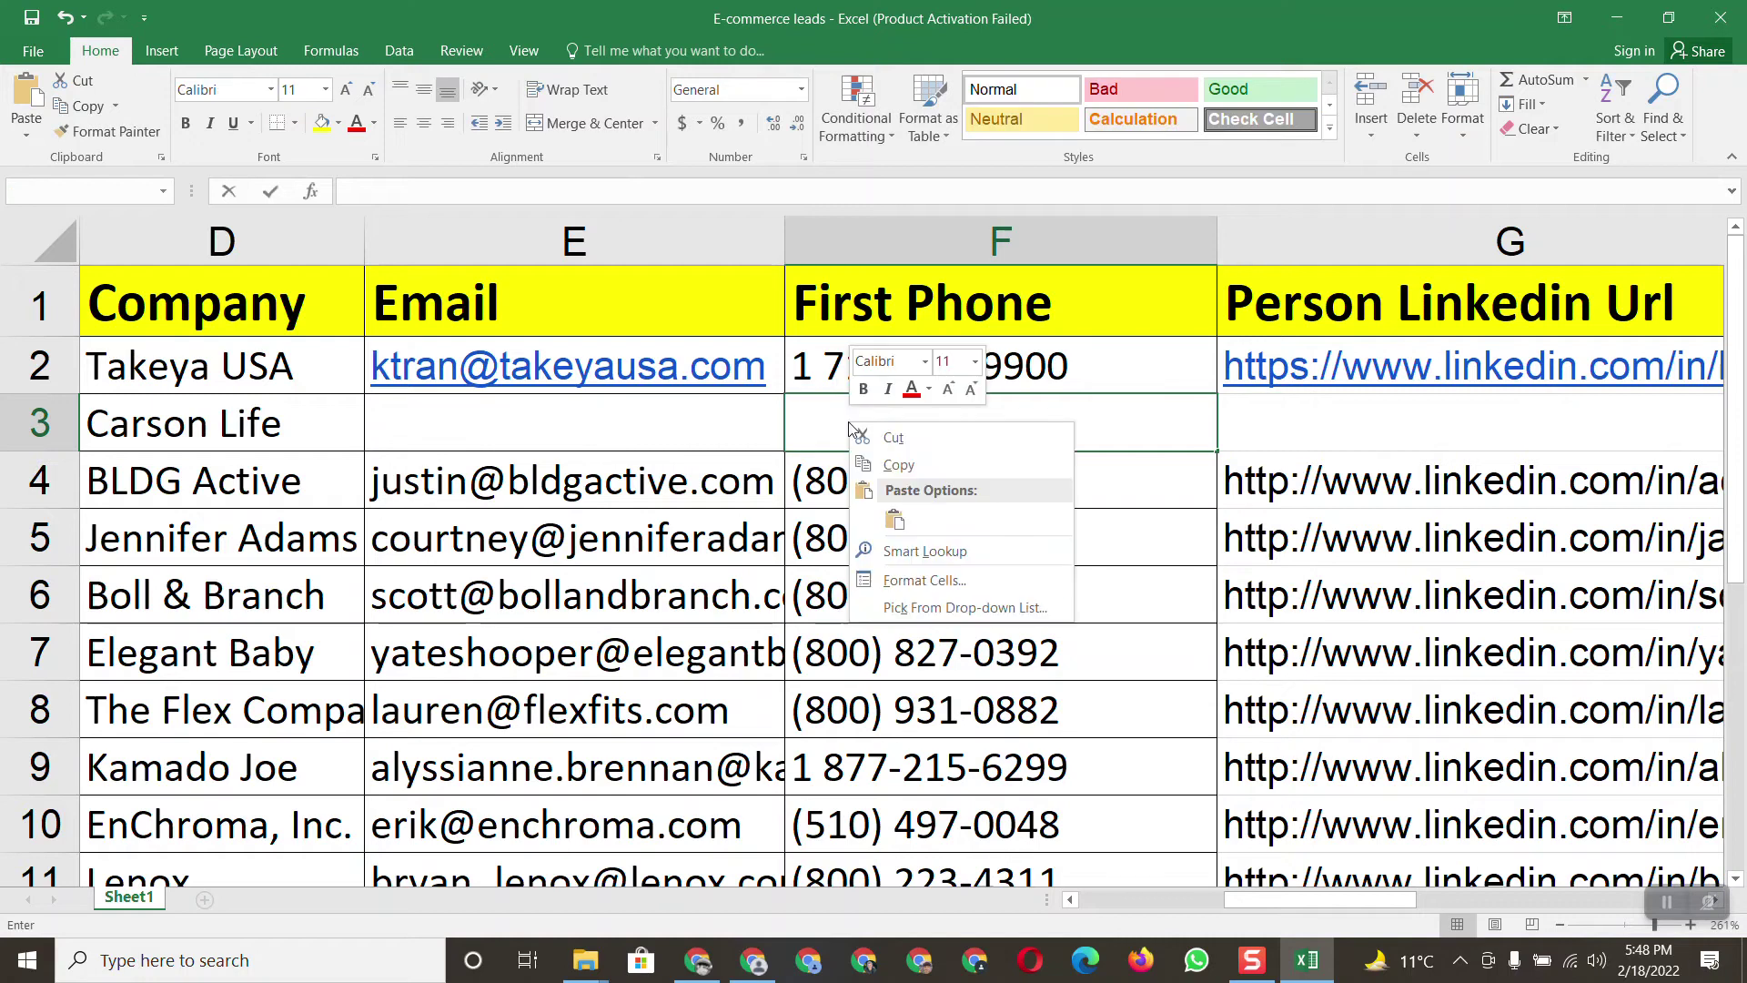
click(896, 519)
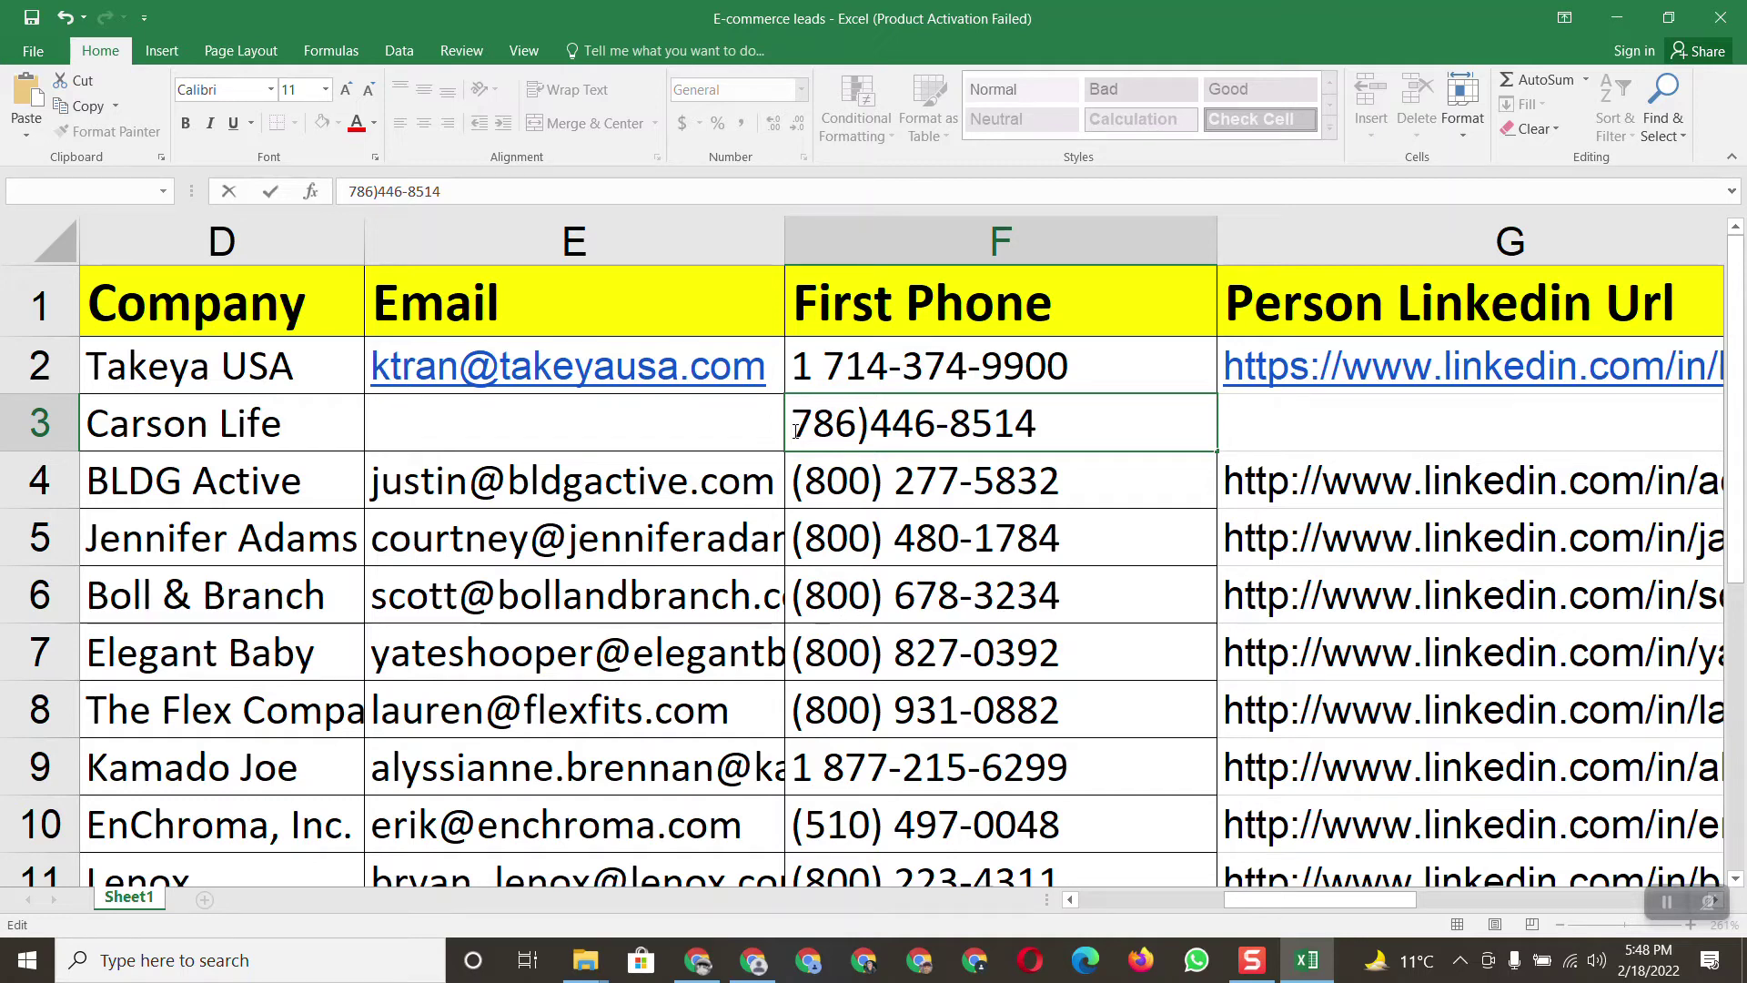
text(()
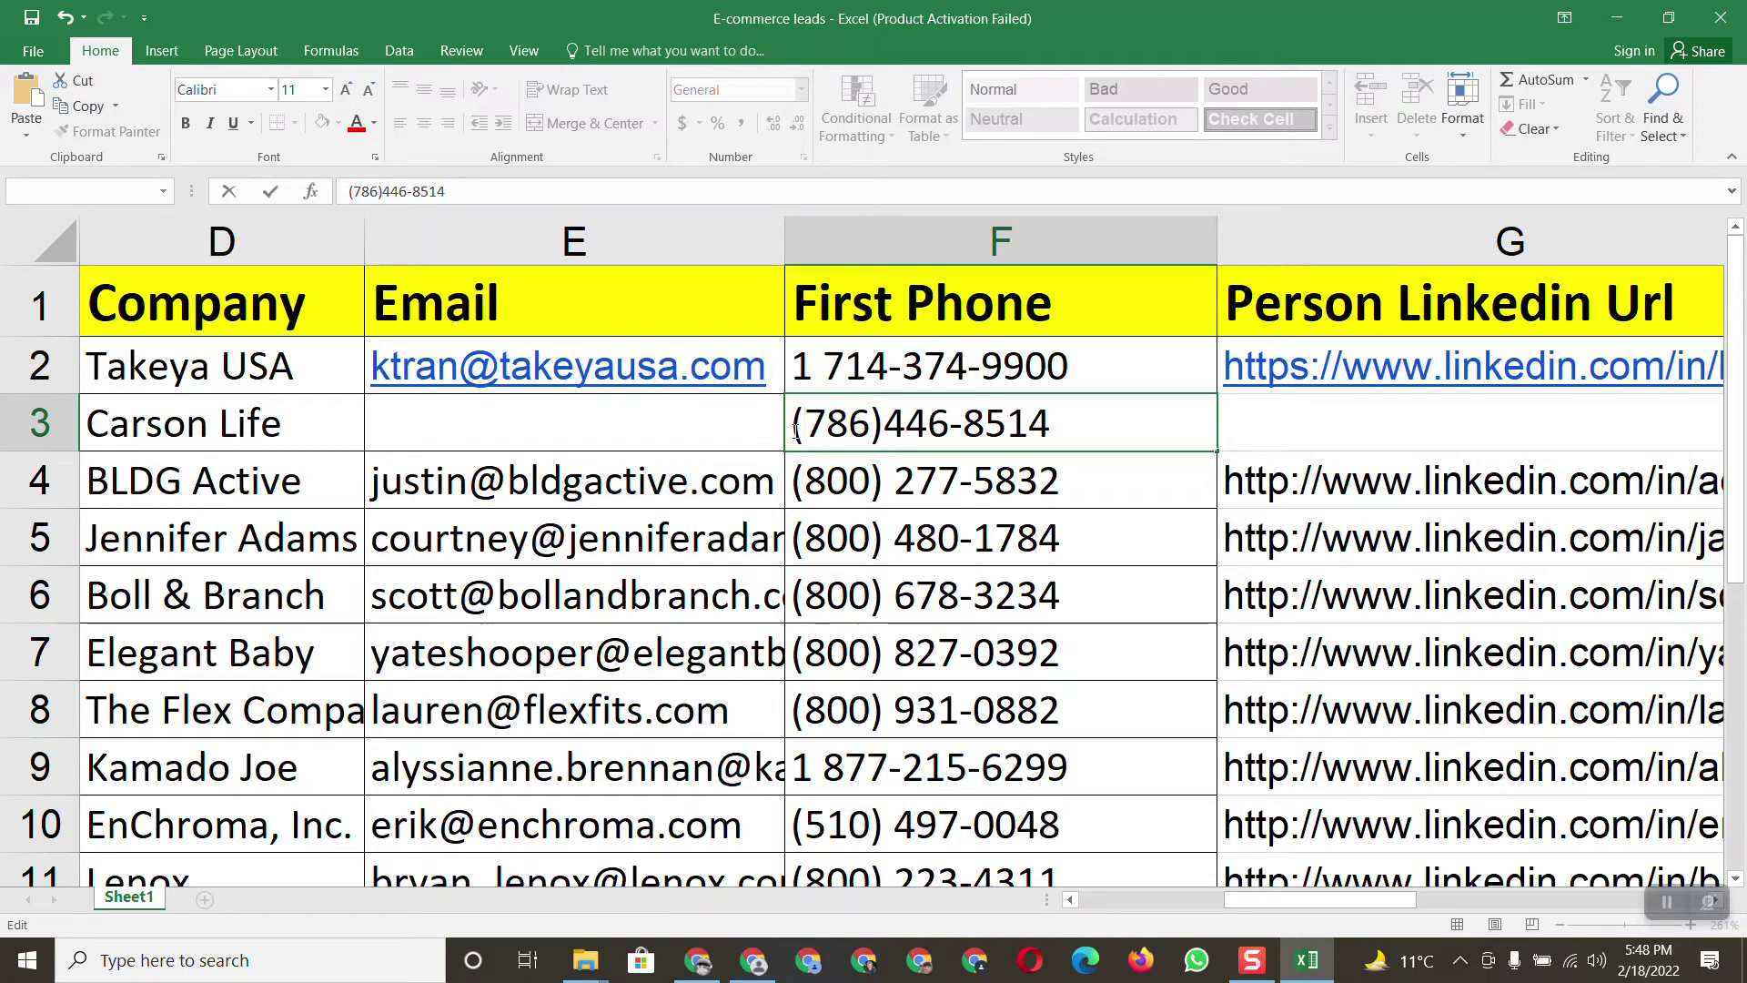
click(698, 960)
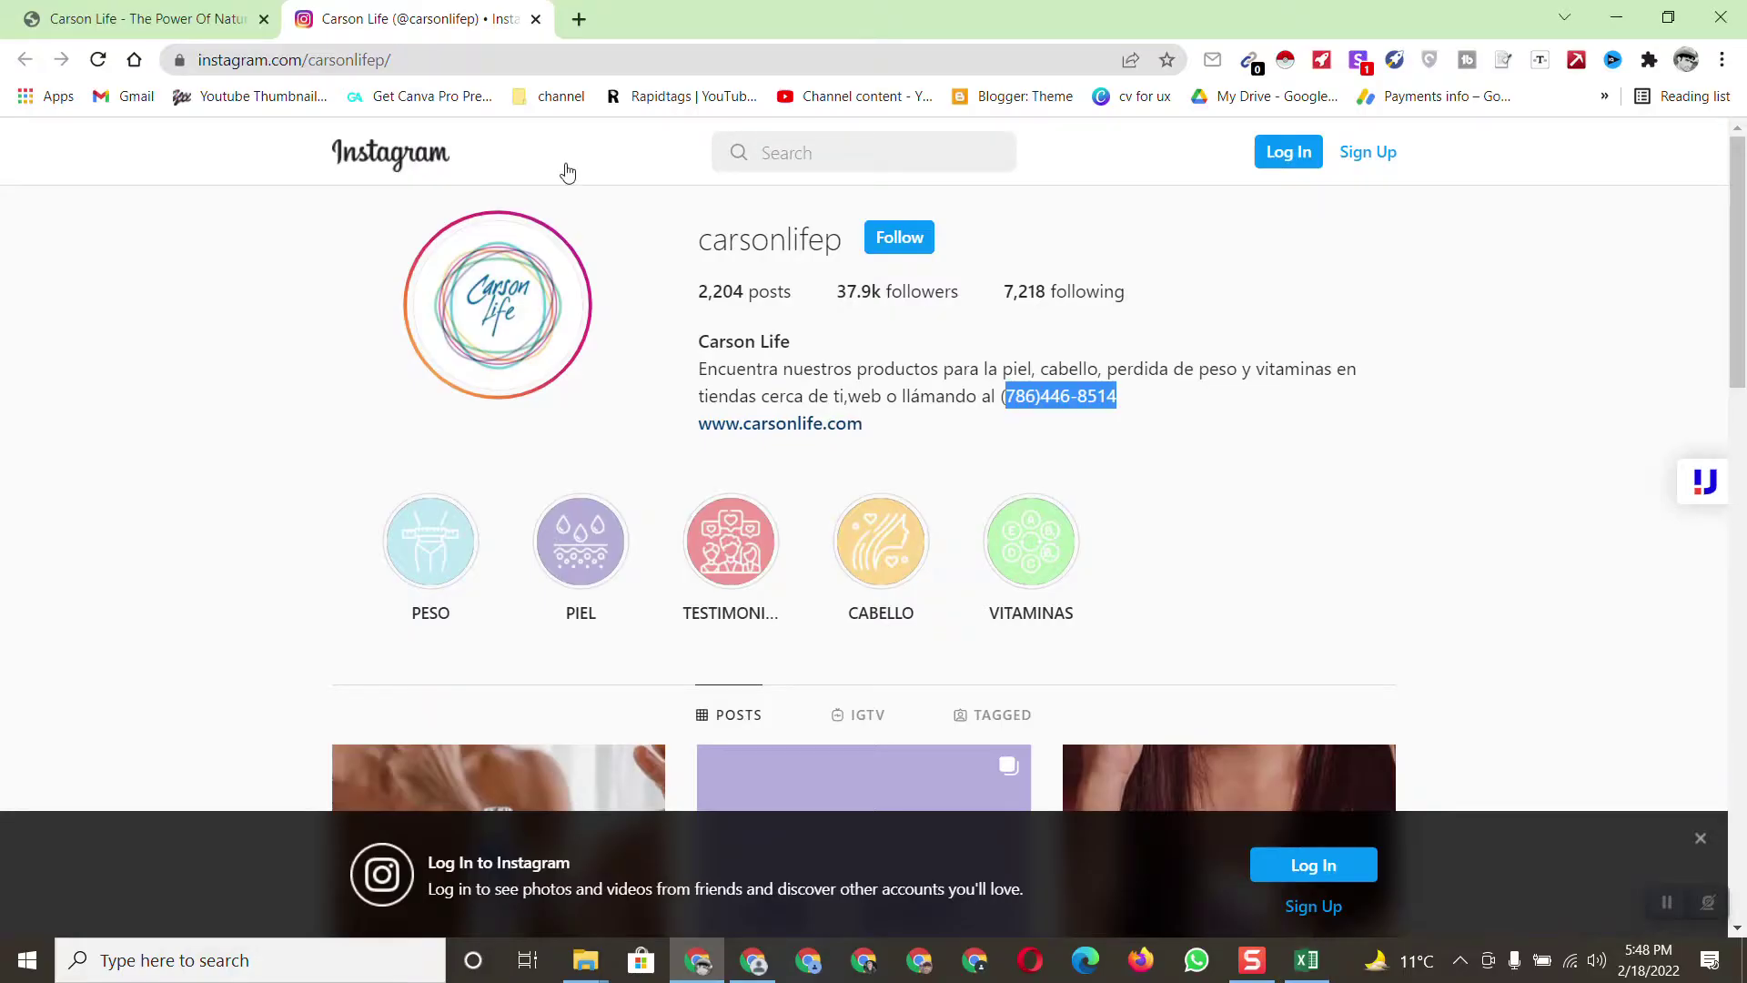
click(537, 19)
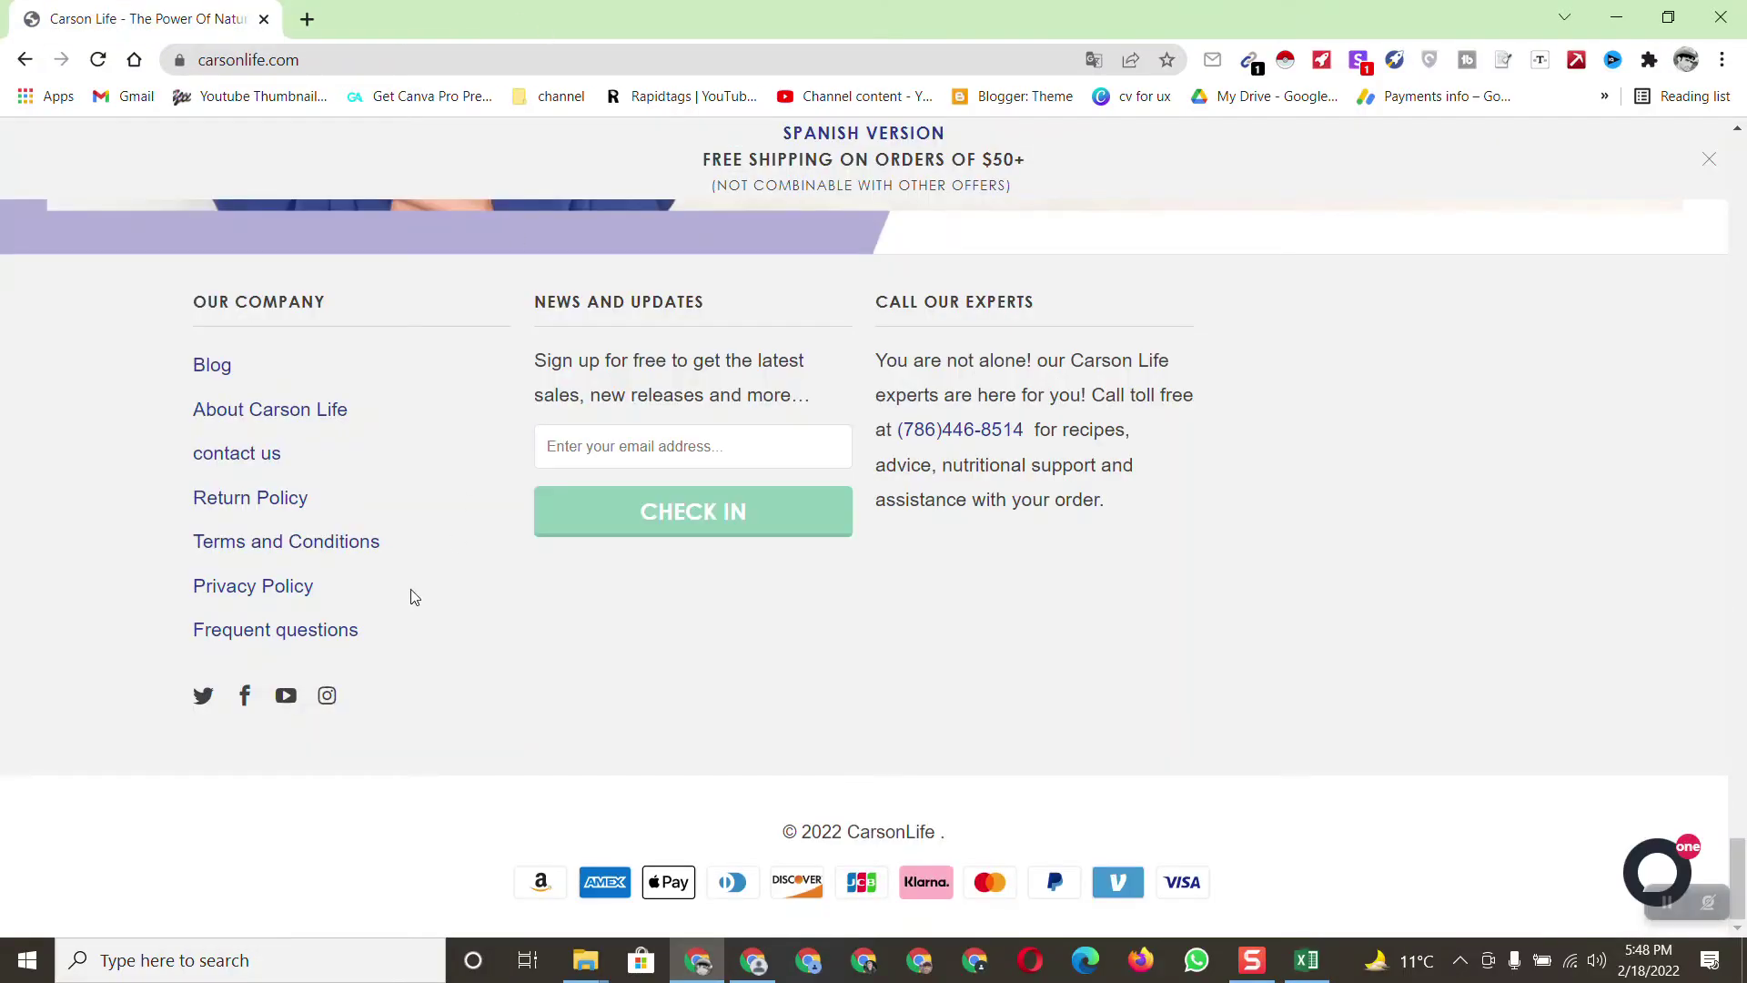
Open the site's Facebook page in a new tab, copy its address, and close that tab
right_click(244, 708)
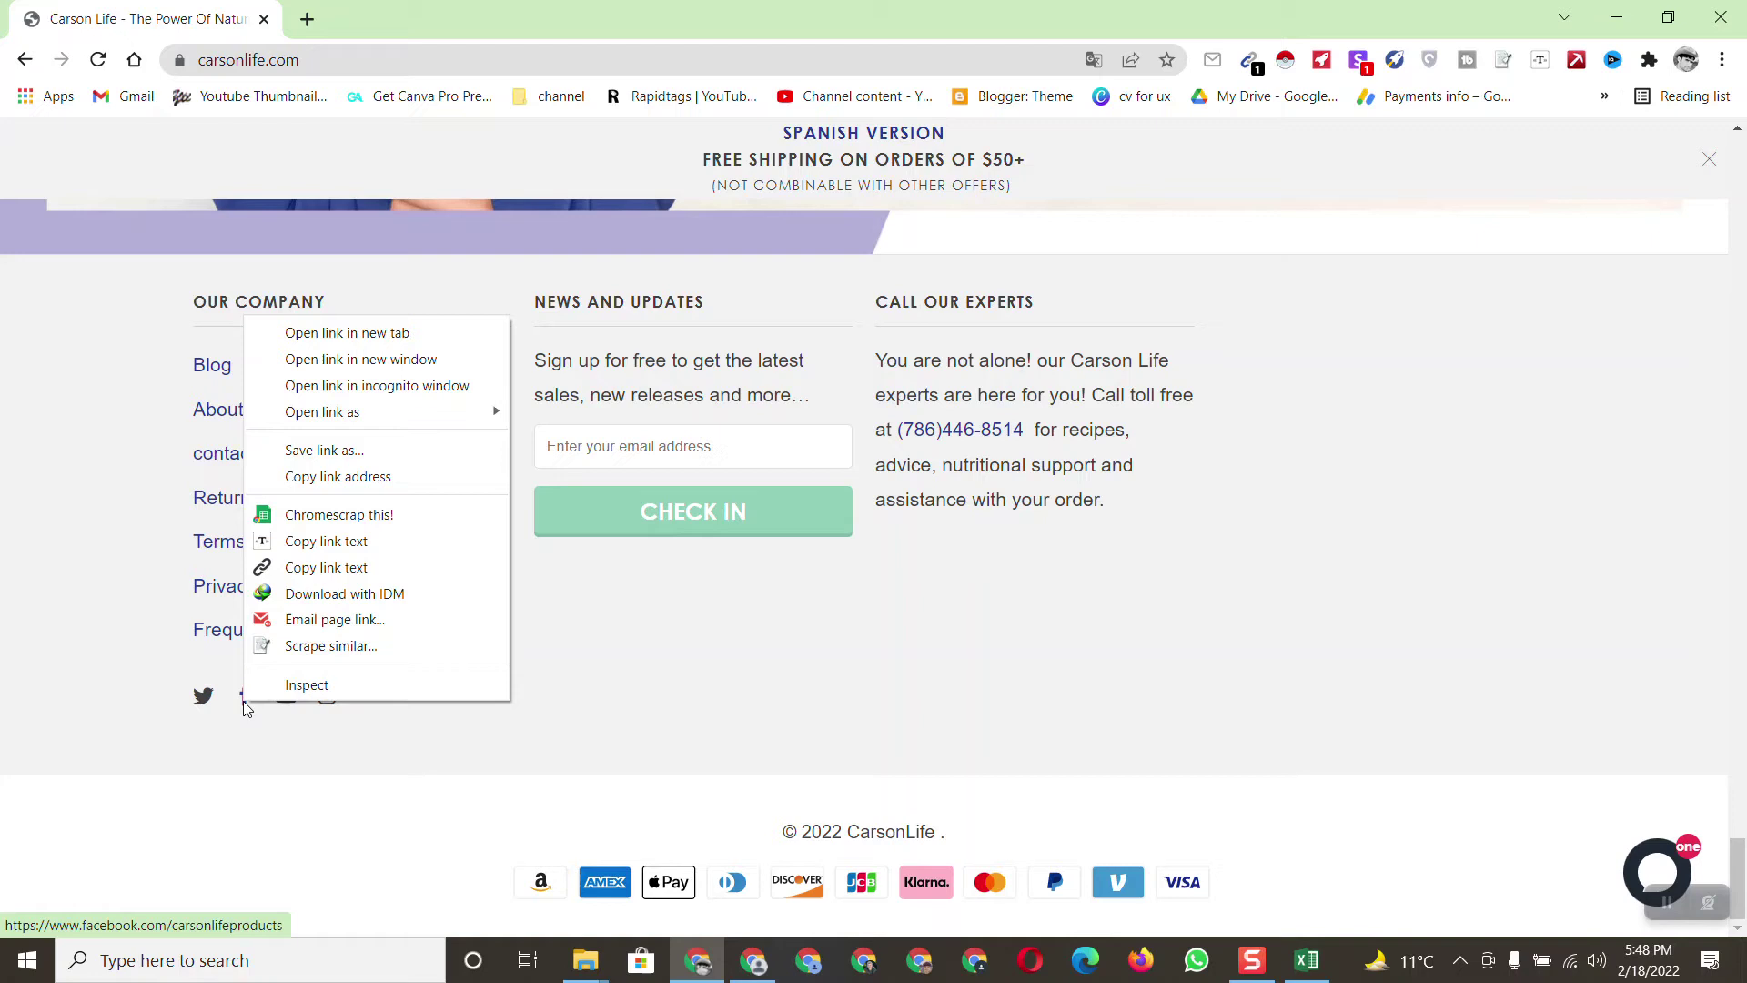
click(353, 332)
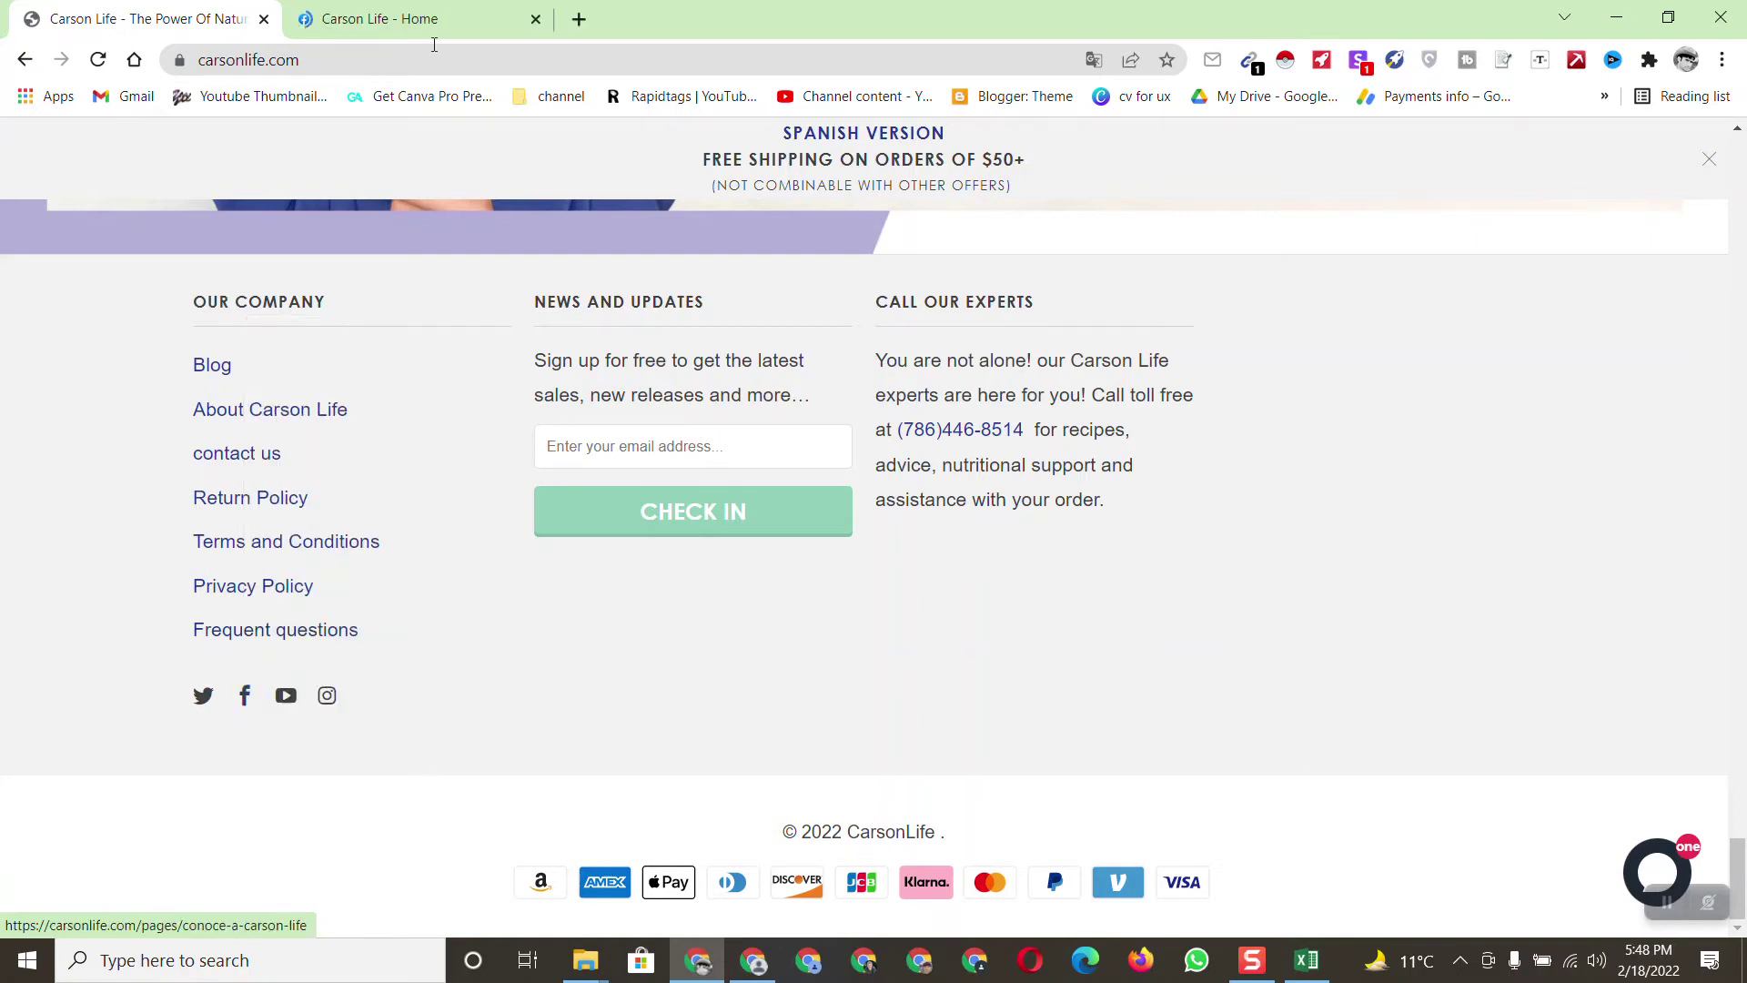
click(314, 20)
click(275, 58)
right_click(275, 59)
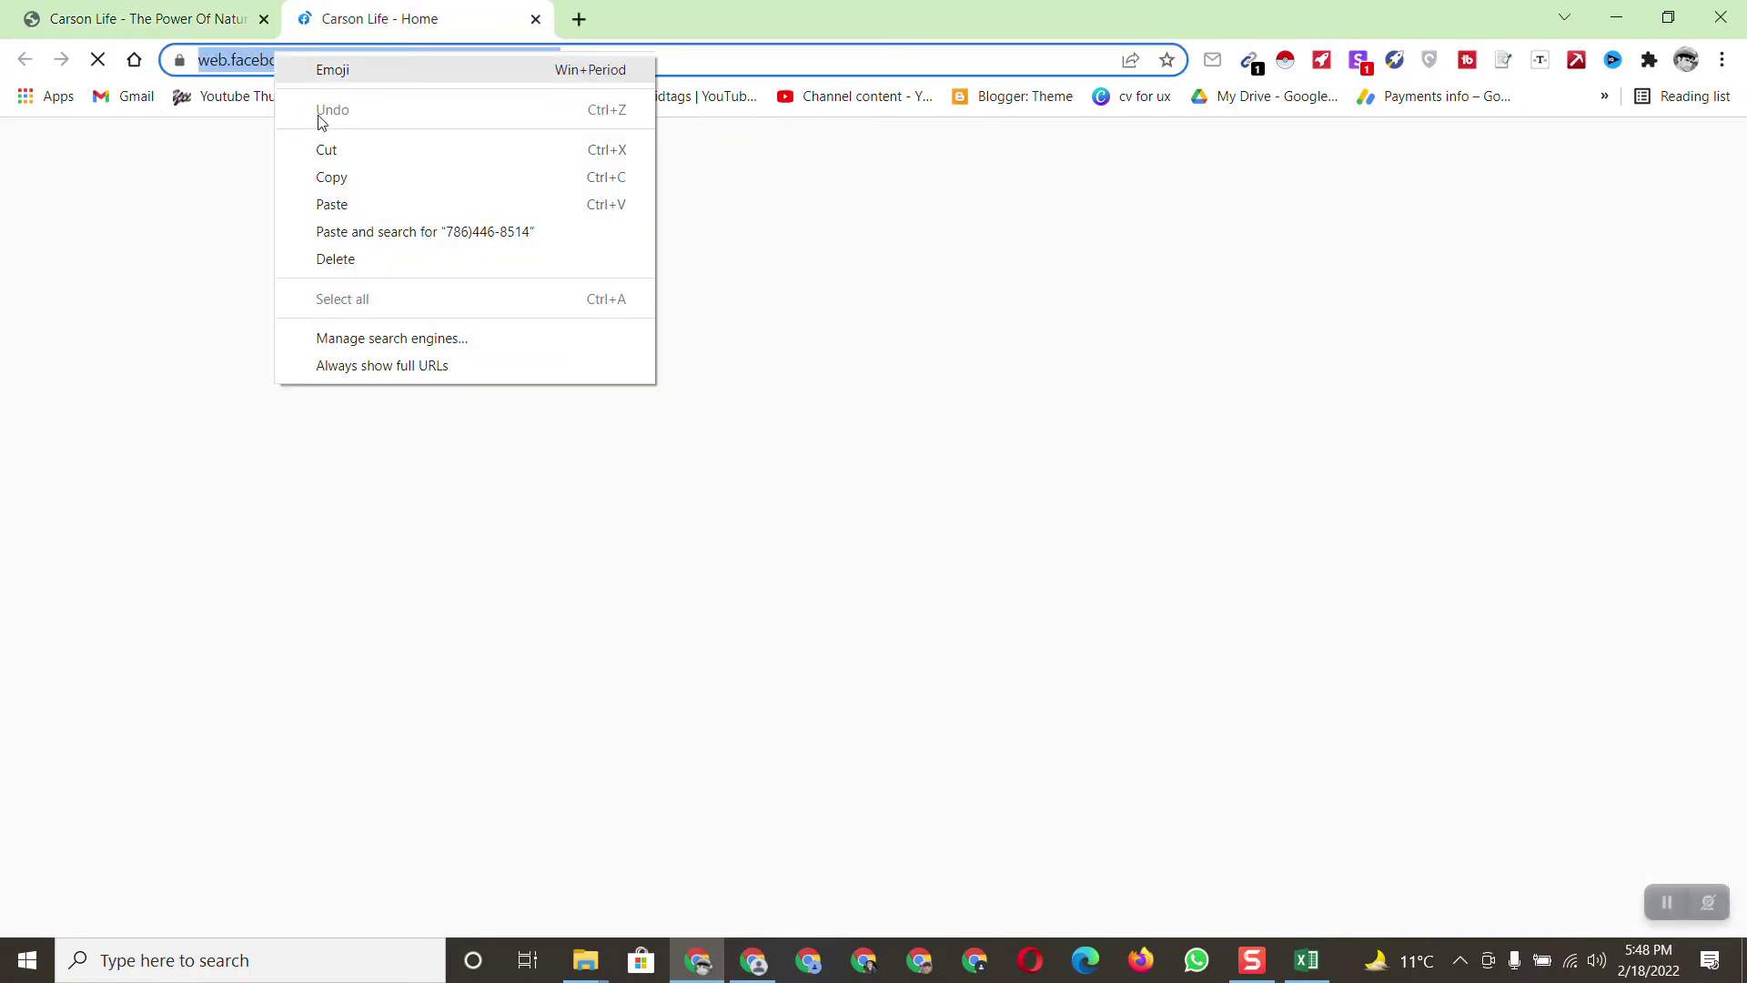
click(336, 176)
click(534, 19)
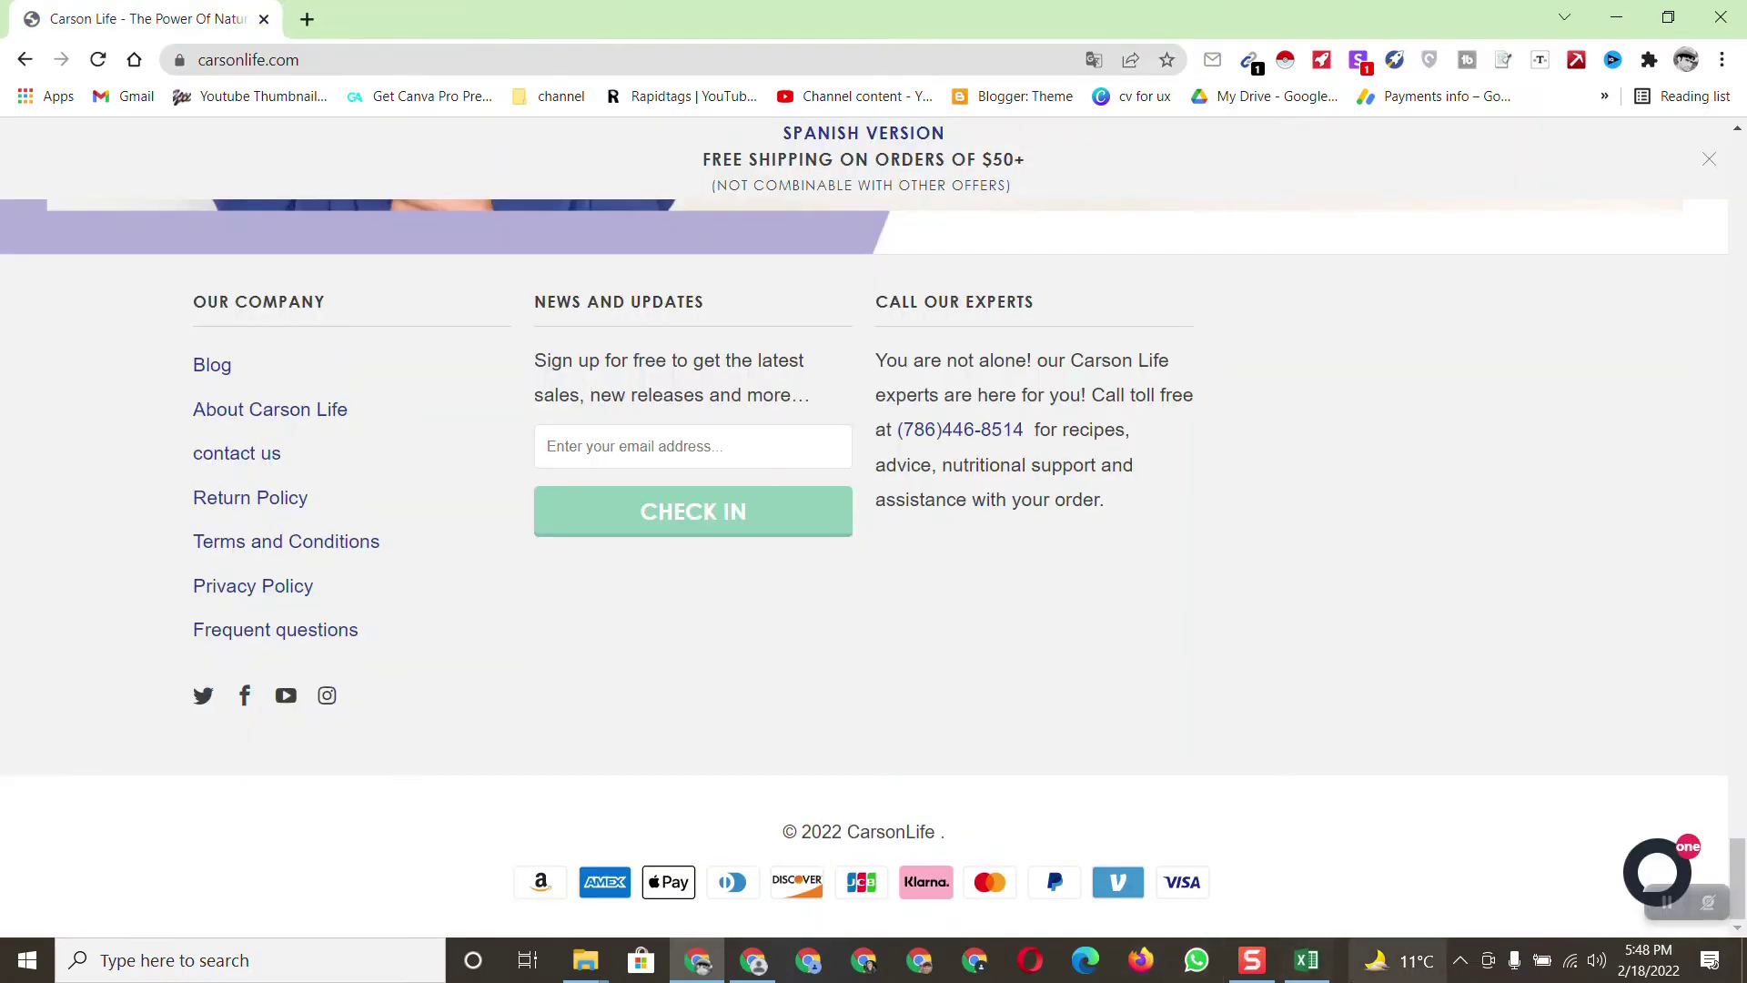
Paste the Facebook page address into Facebook Url cell J3 and return to the website
click(1288, 962)
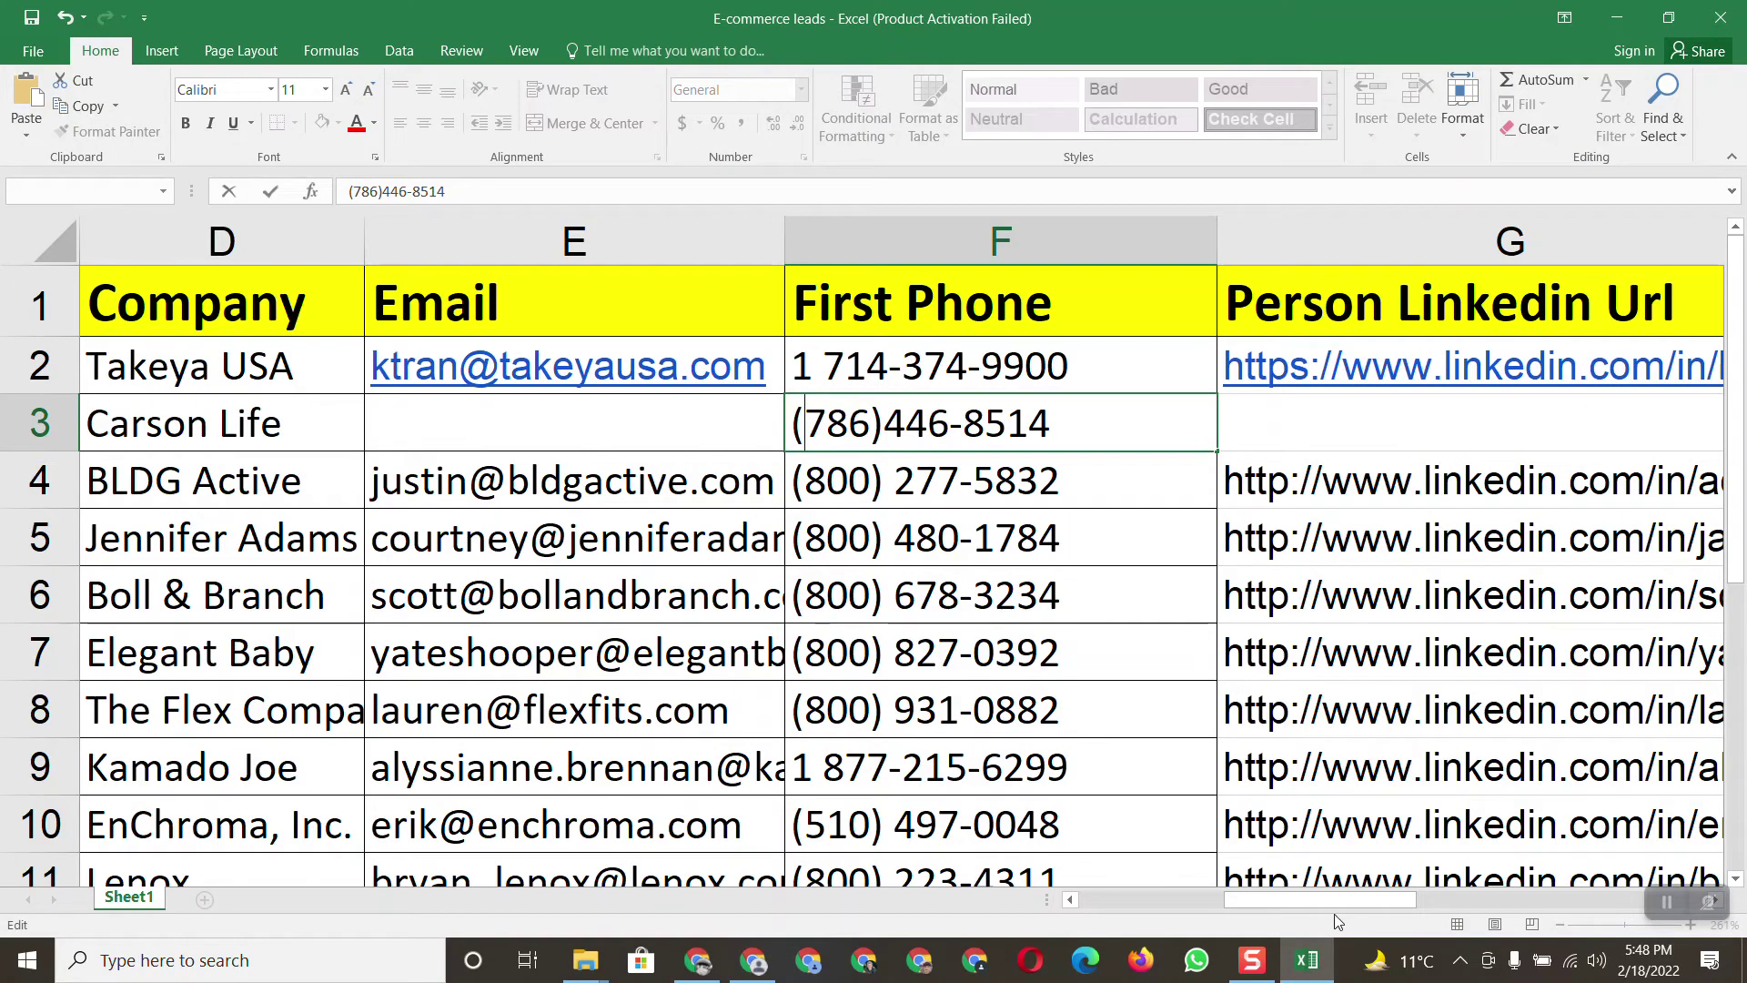
drag(1336, 907, 1514, 874)
click(1097, 432)
right_click(1097, 426)
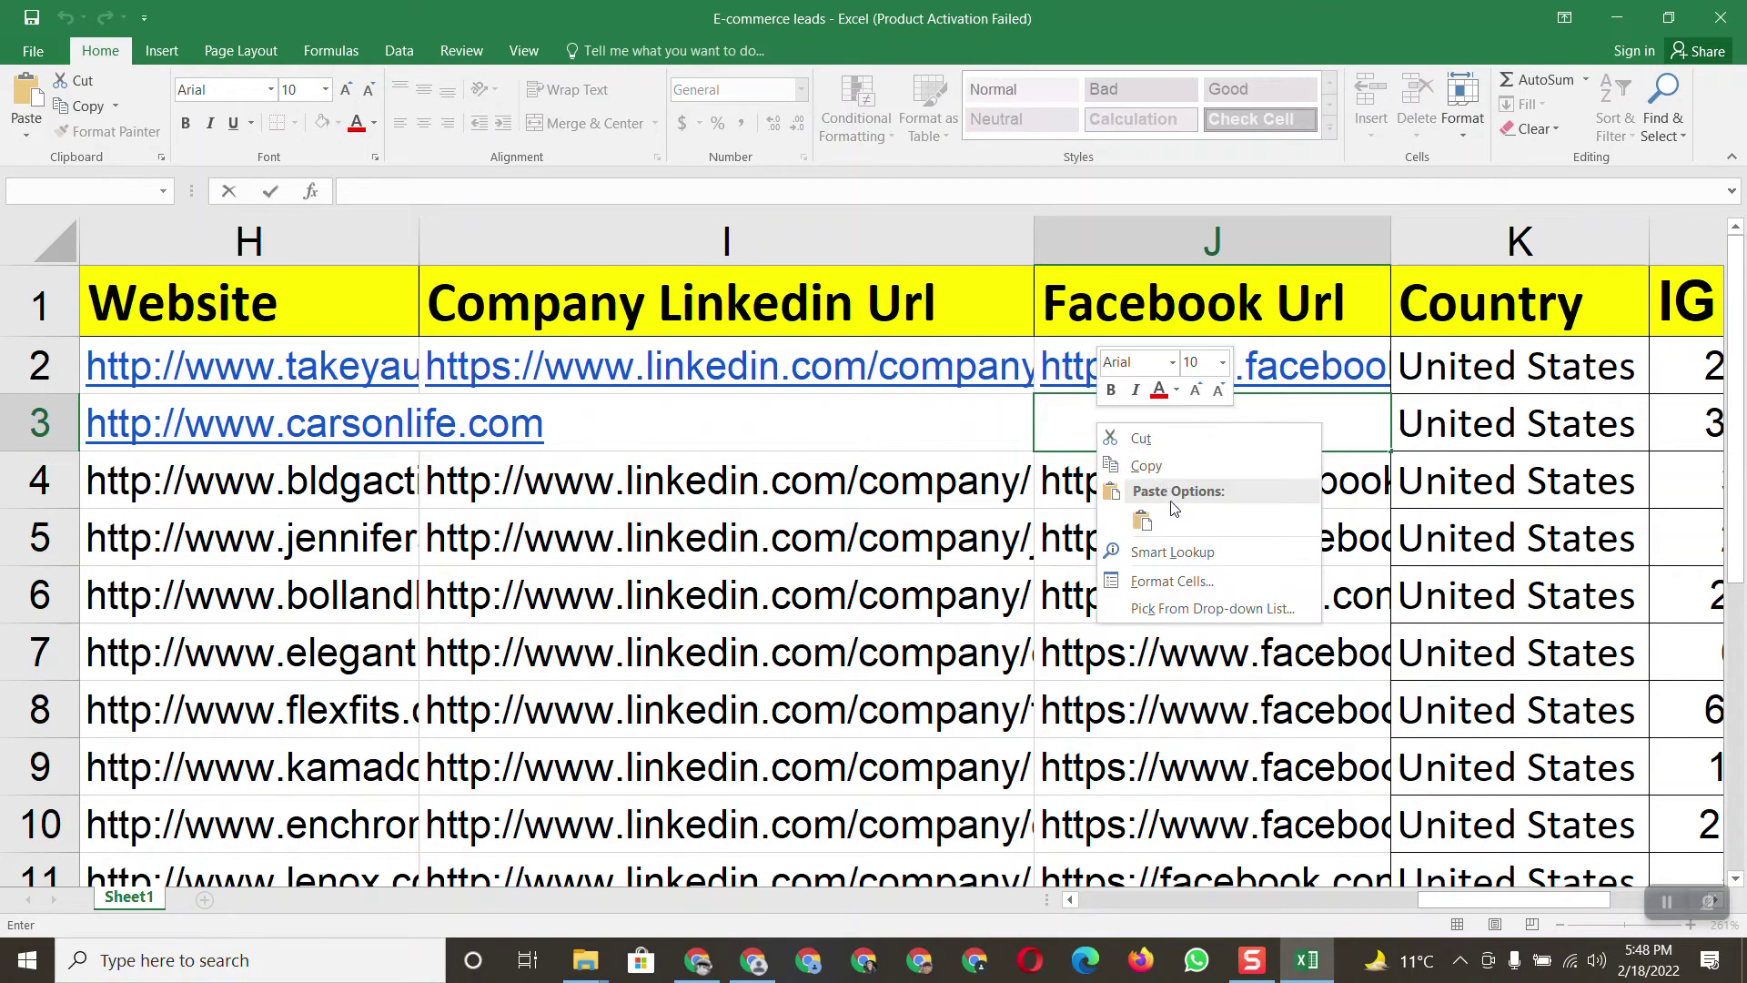
click(1154, 525)
click(695, 958)
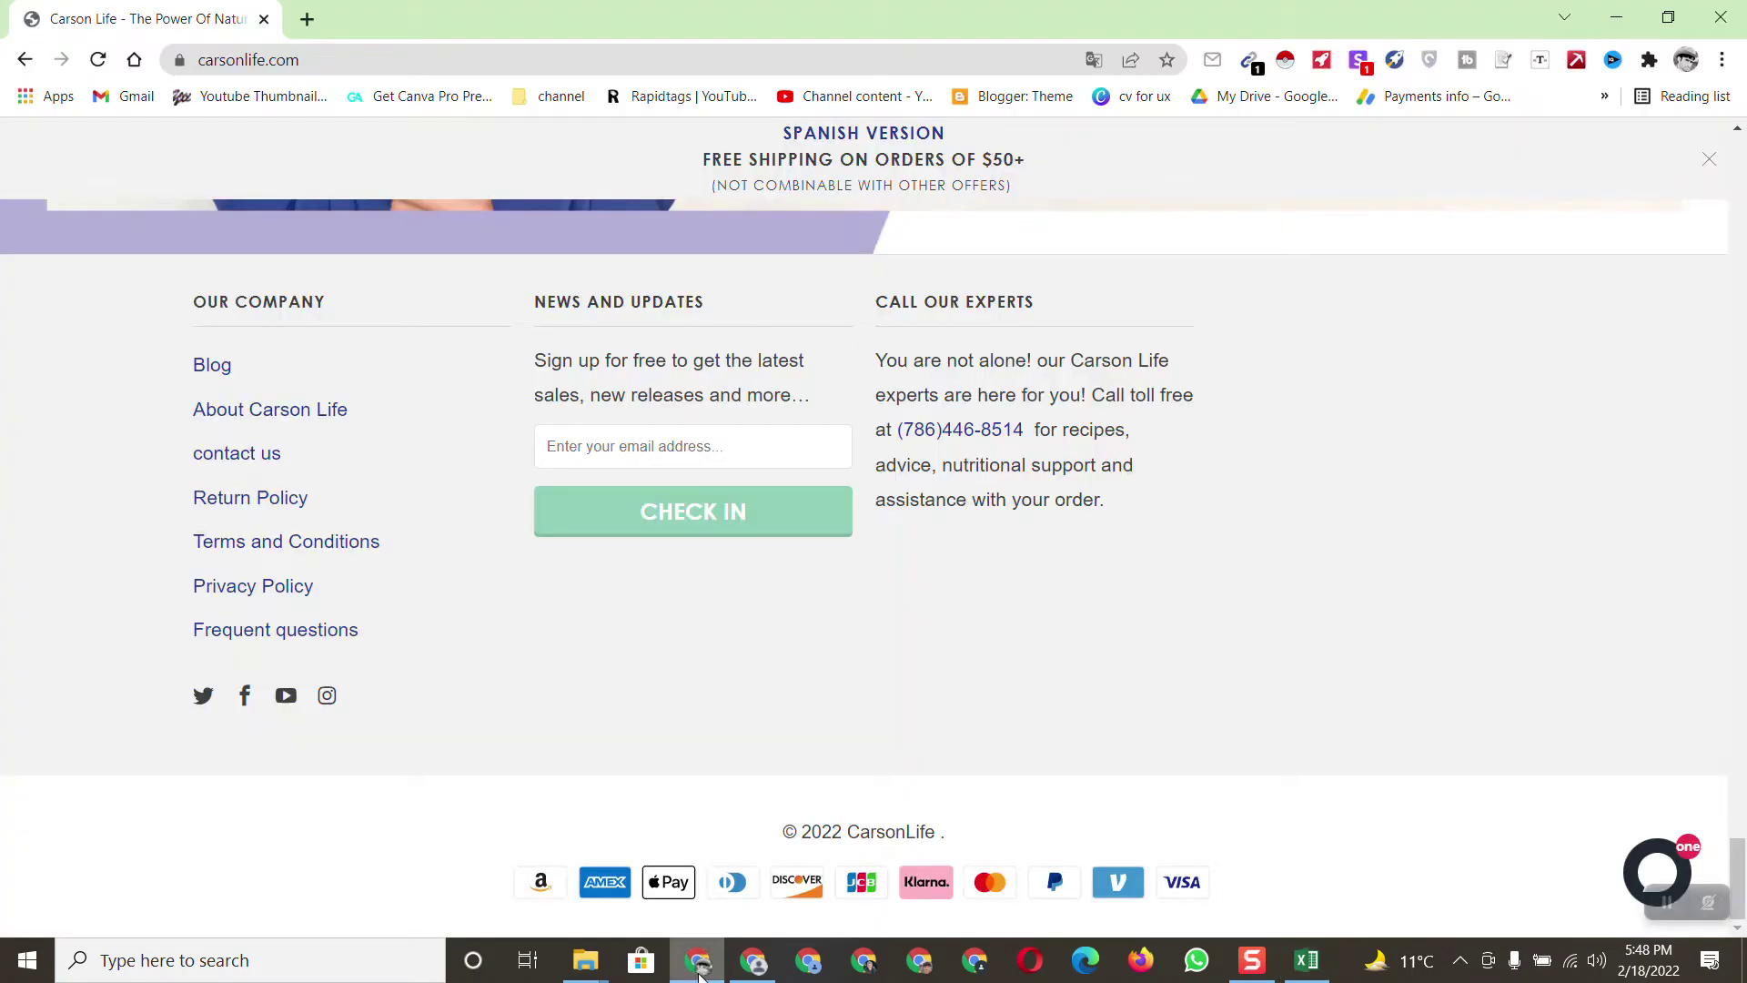
Search Google for 'carsonlife linkedin' using the site name from the address bar
drag(1729, 841, 1745, 77)
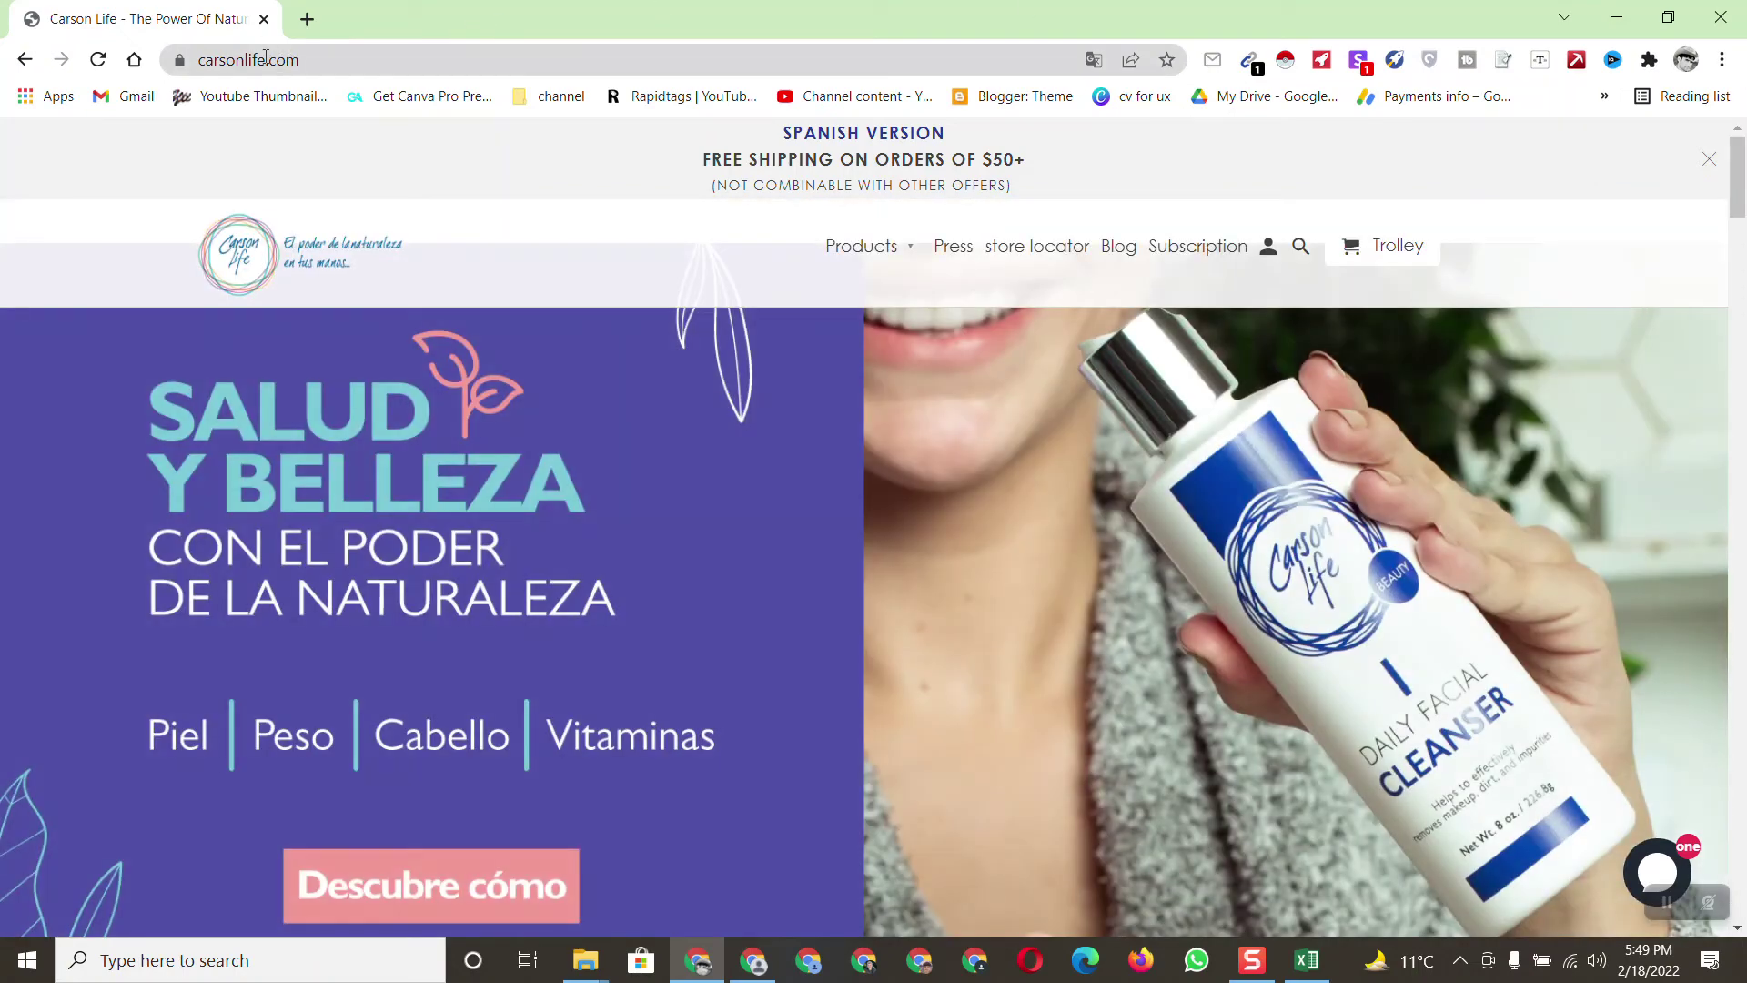
double_click(266, 59)
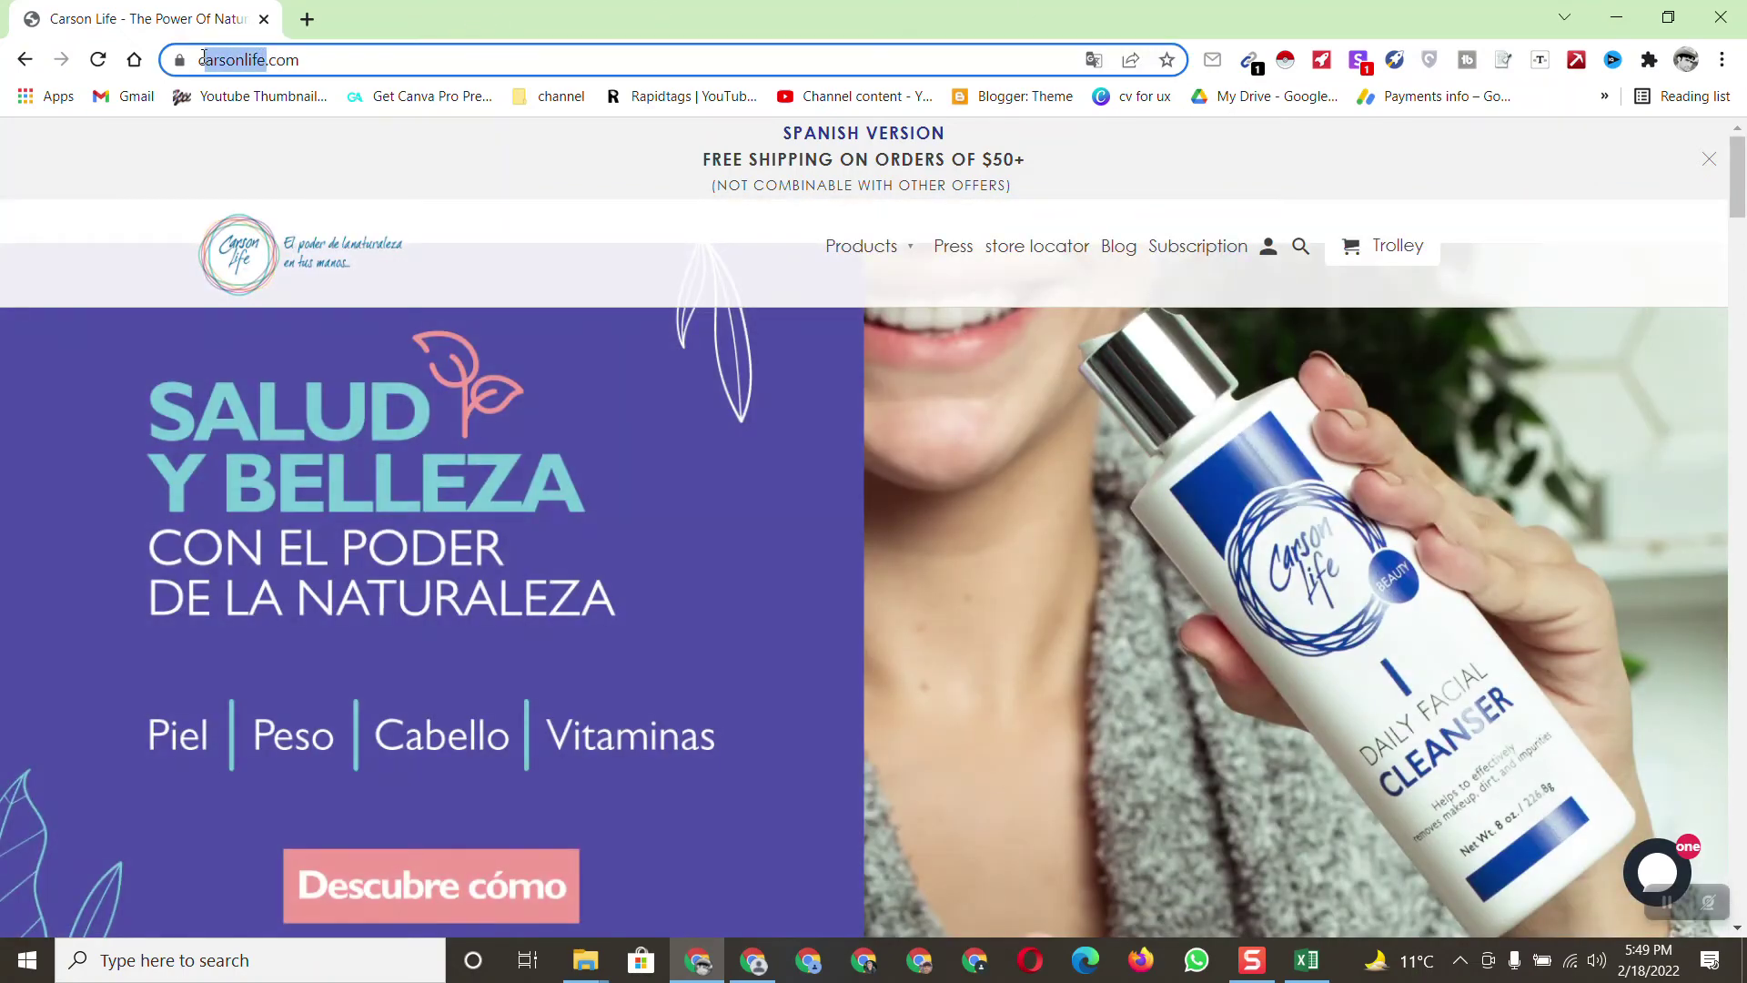
right_click(270, 70)
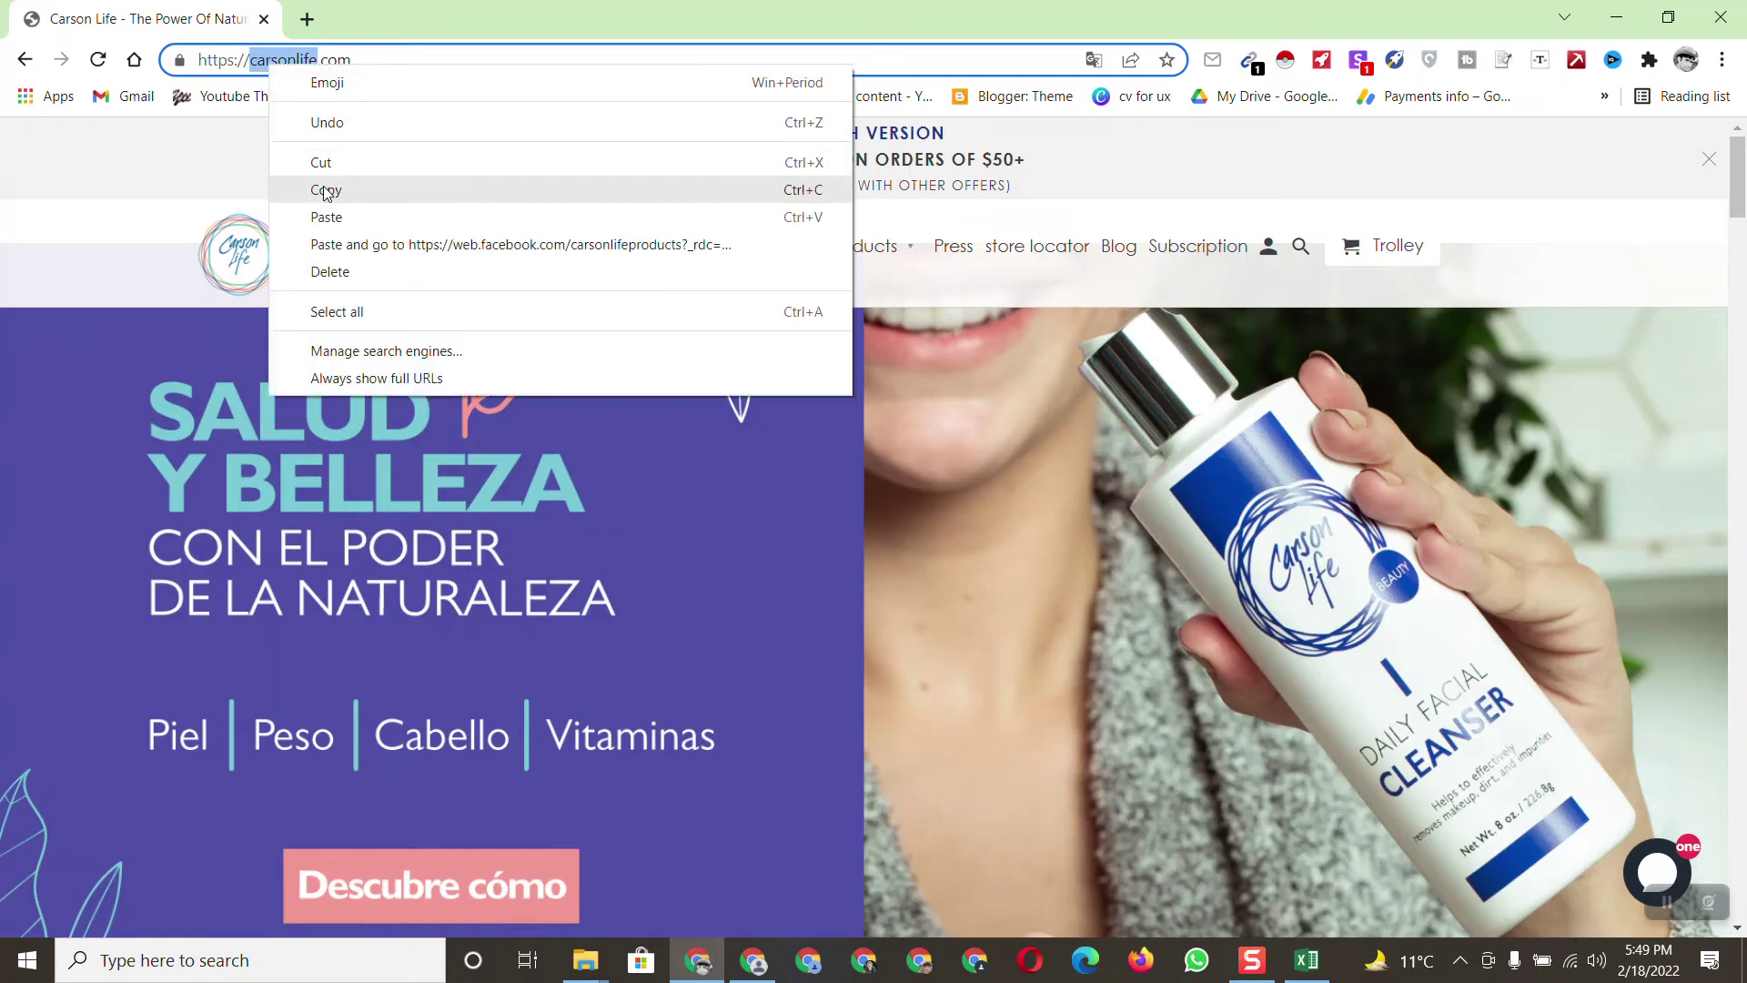
click(312, 182)
click(307, 19)
right_click(303, 57)
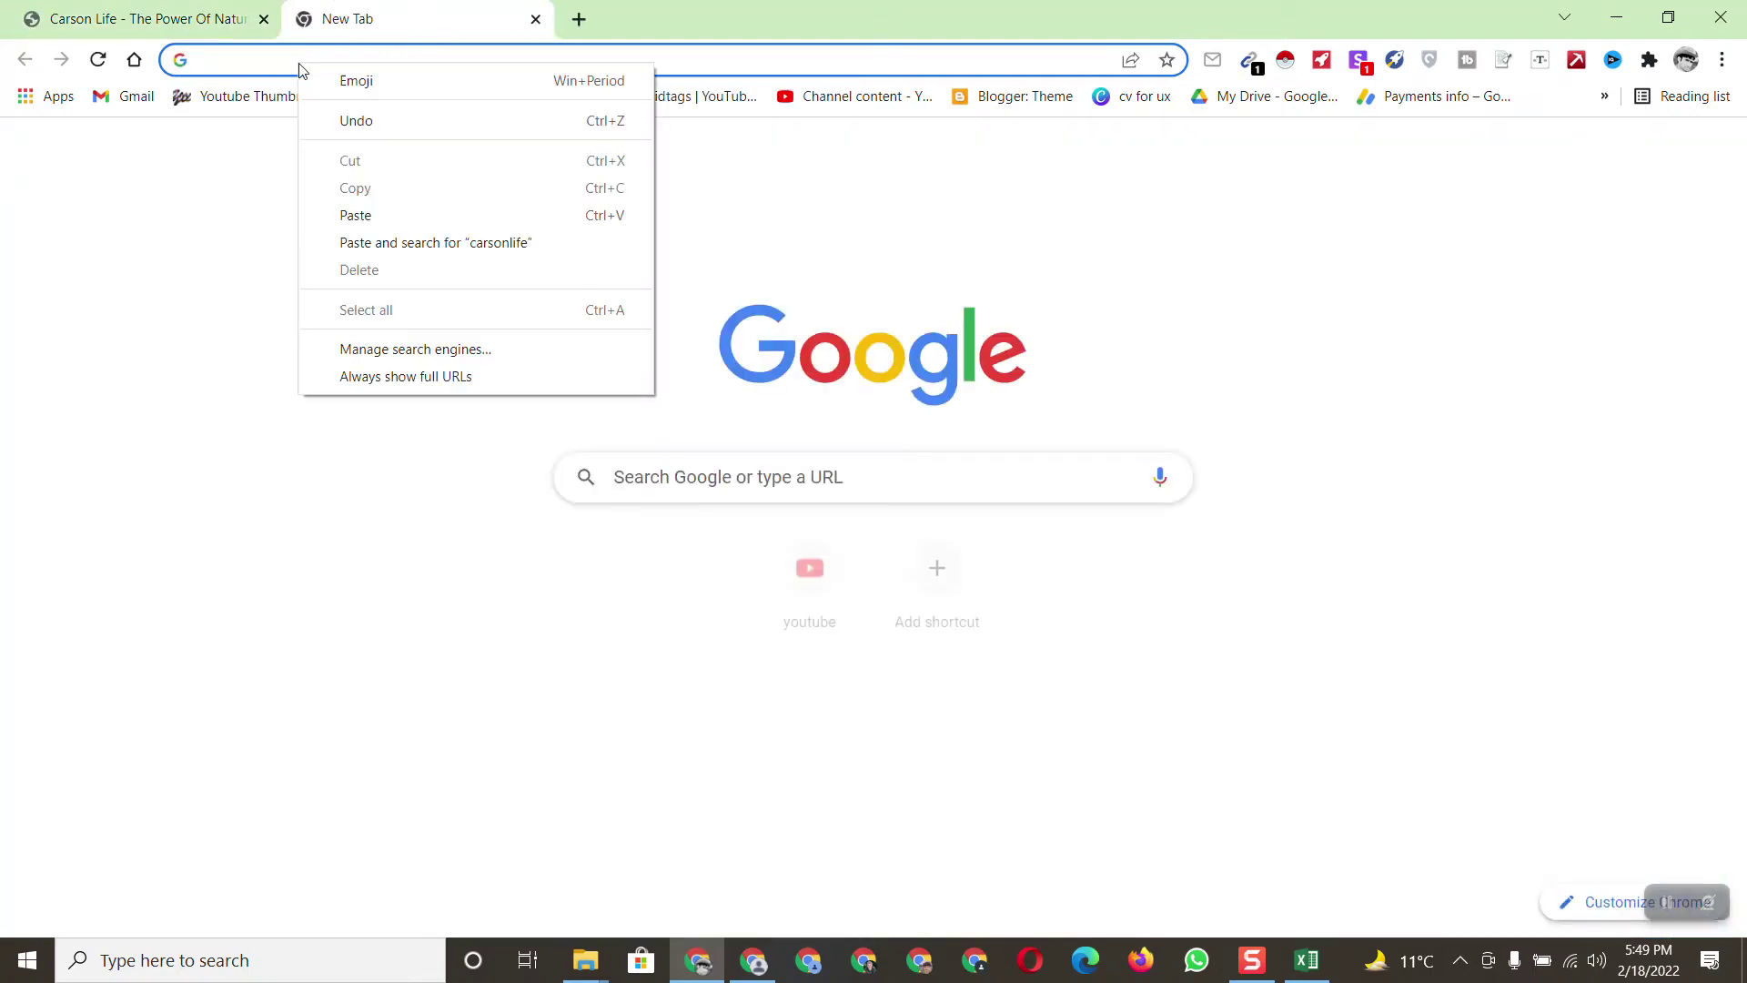
click(351, 216)
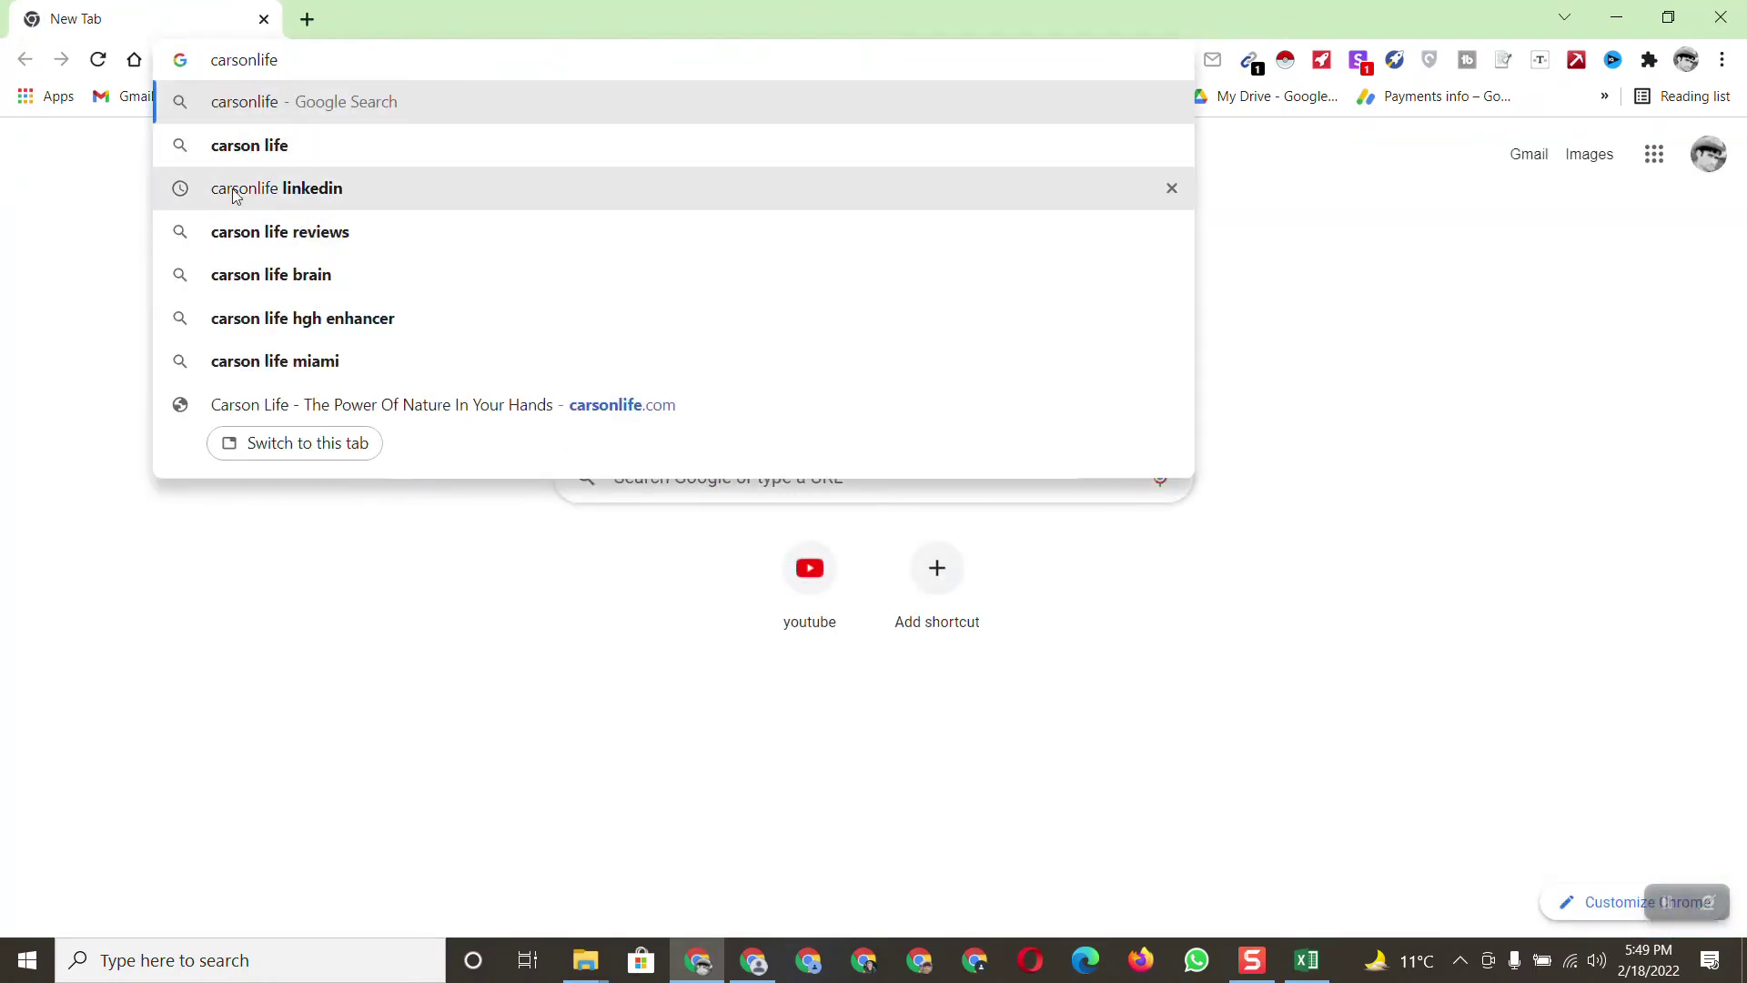
click(301, 195)
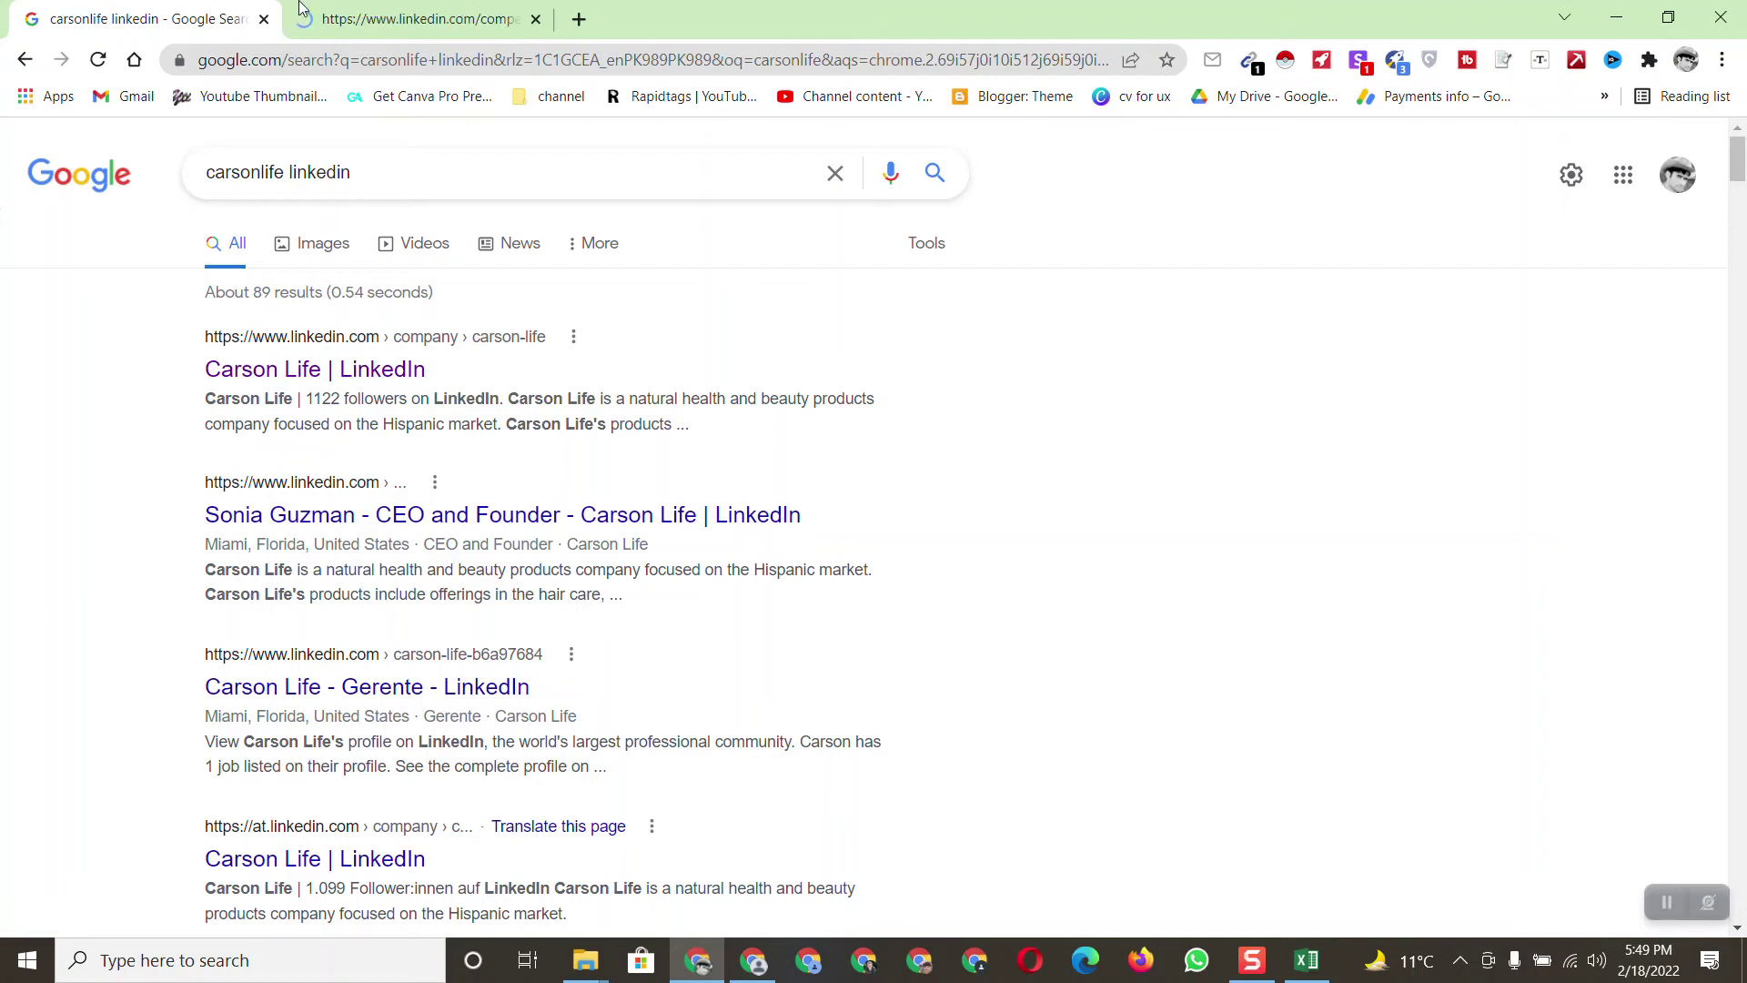
Copy the Carson Life LinkedIn company page address into cell I3
click(346, 18)
click(273, 66)
key(ctrl+c)
right_click(273, 69)
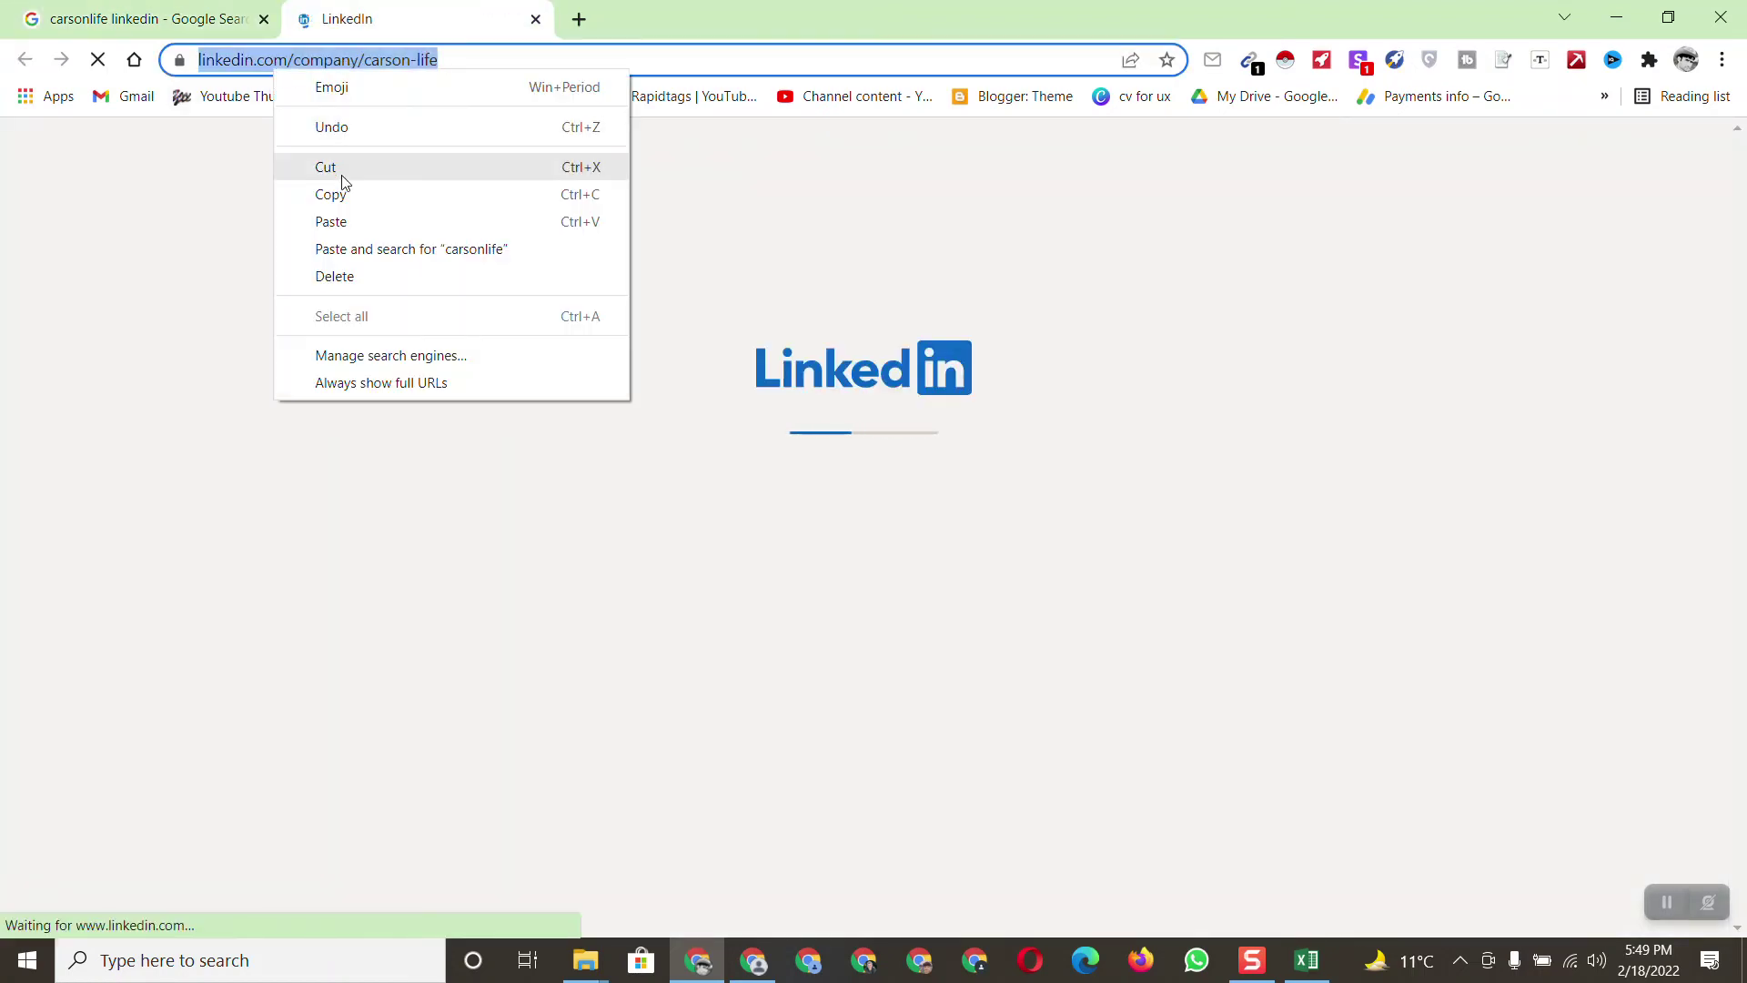
click(314, 186)
key(alt+Tab)
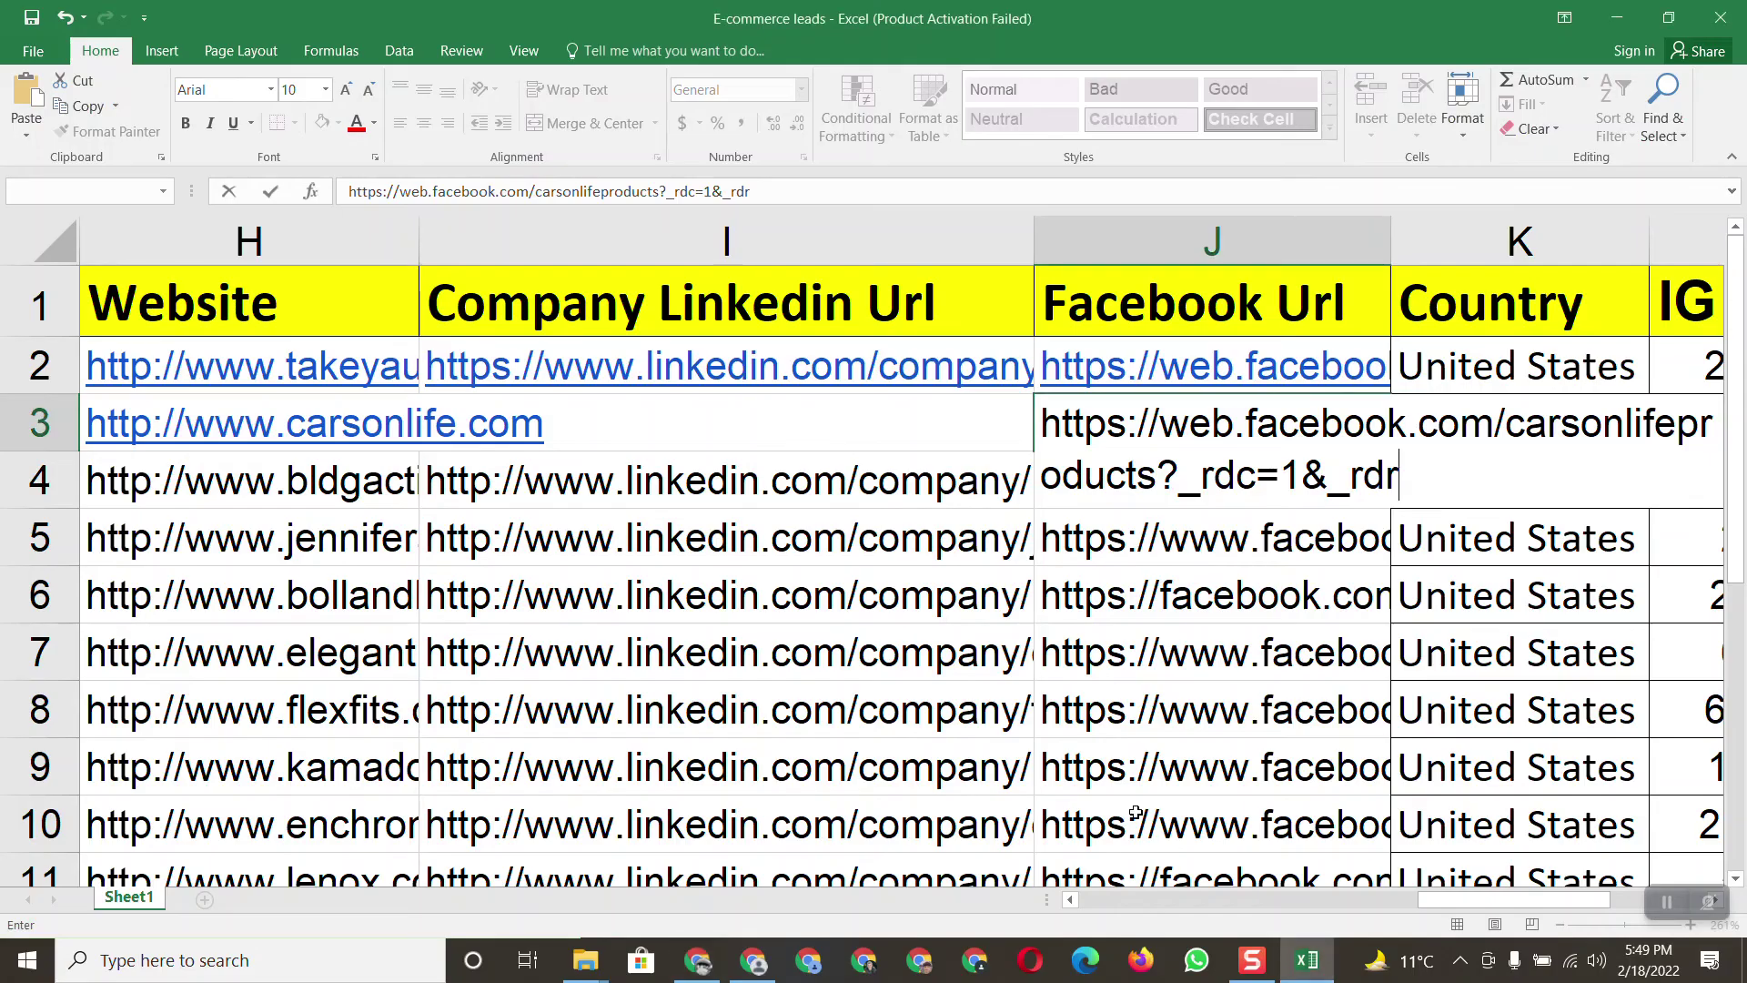
double_click(579, 414)
right_click(579, 414)
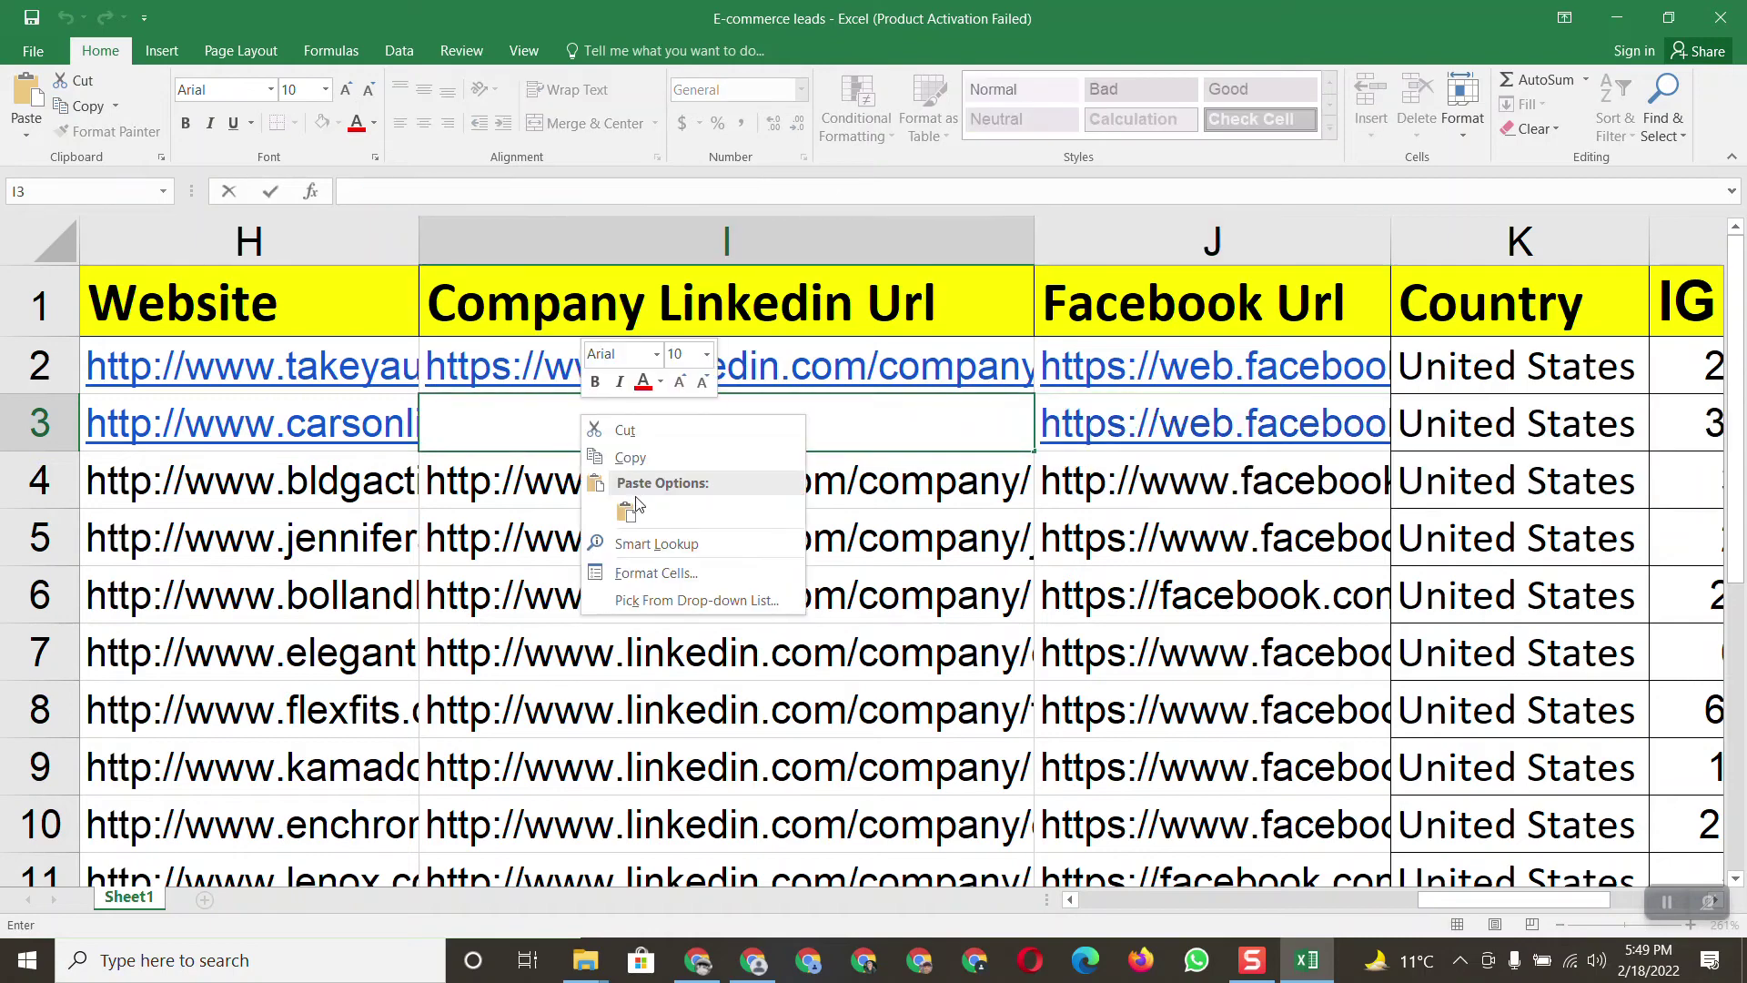
click(627, 511)
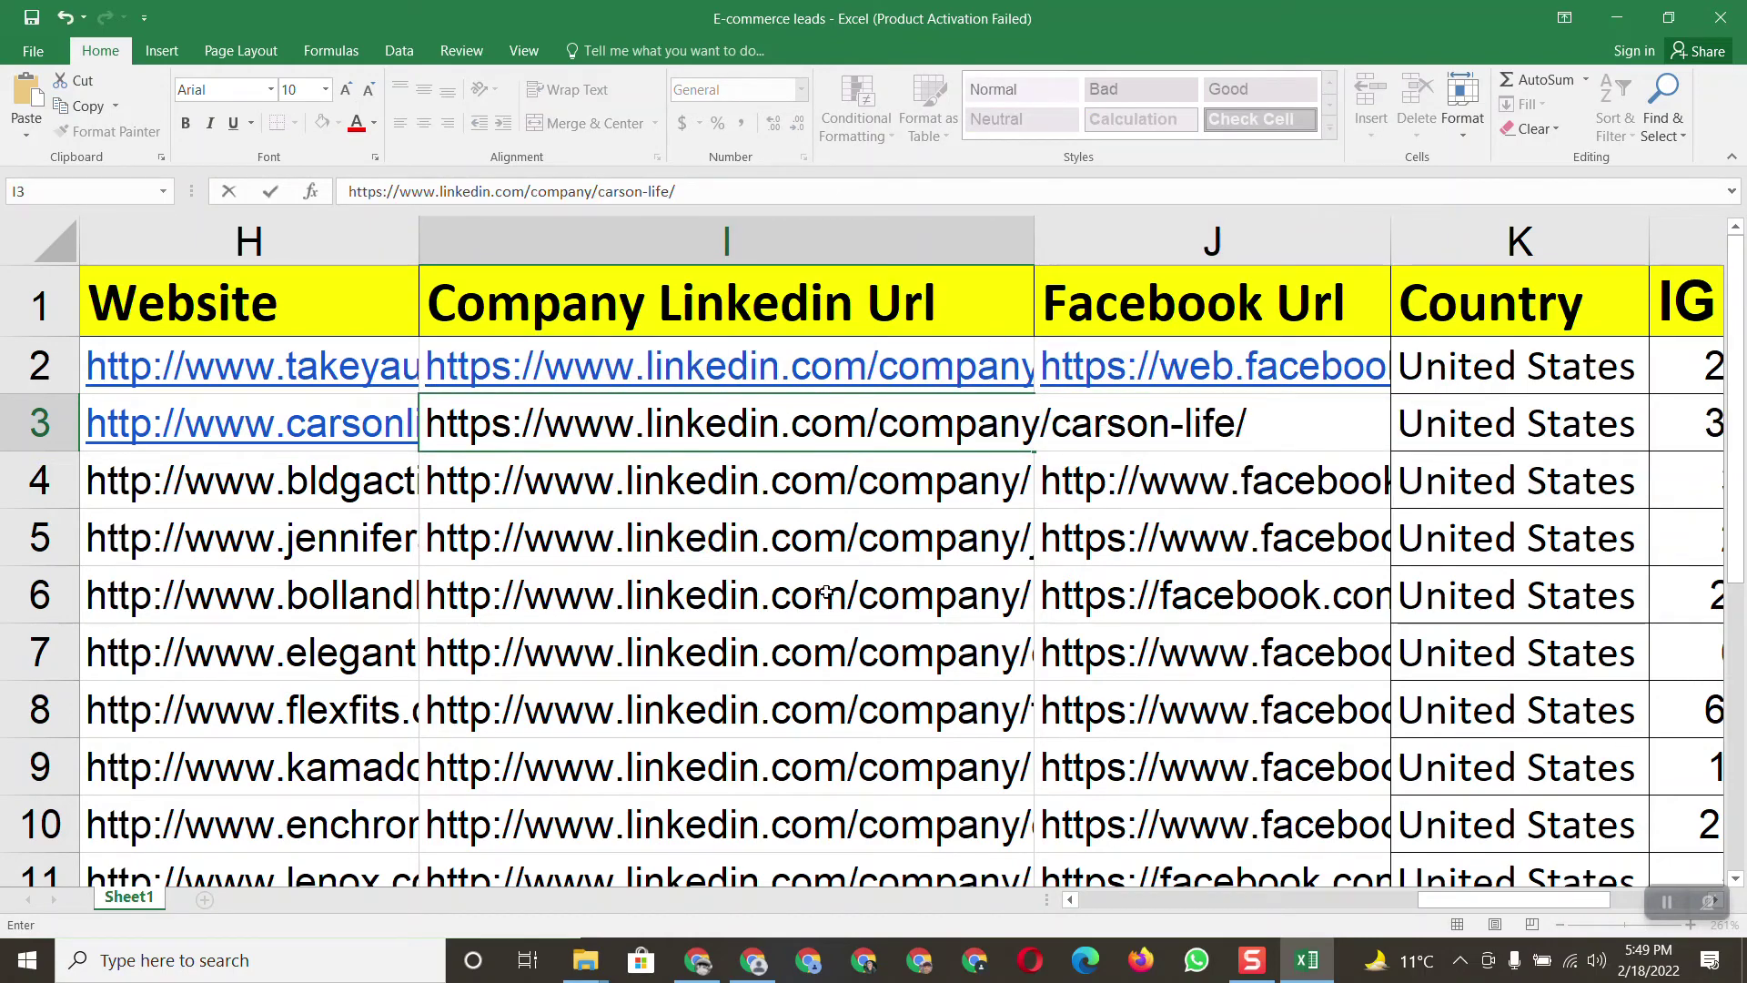
drag(1430, 899, 1269, 900)
Paste the copied LinkedIn address into the leads sheet again and scroll back
click(697, 962)
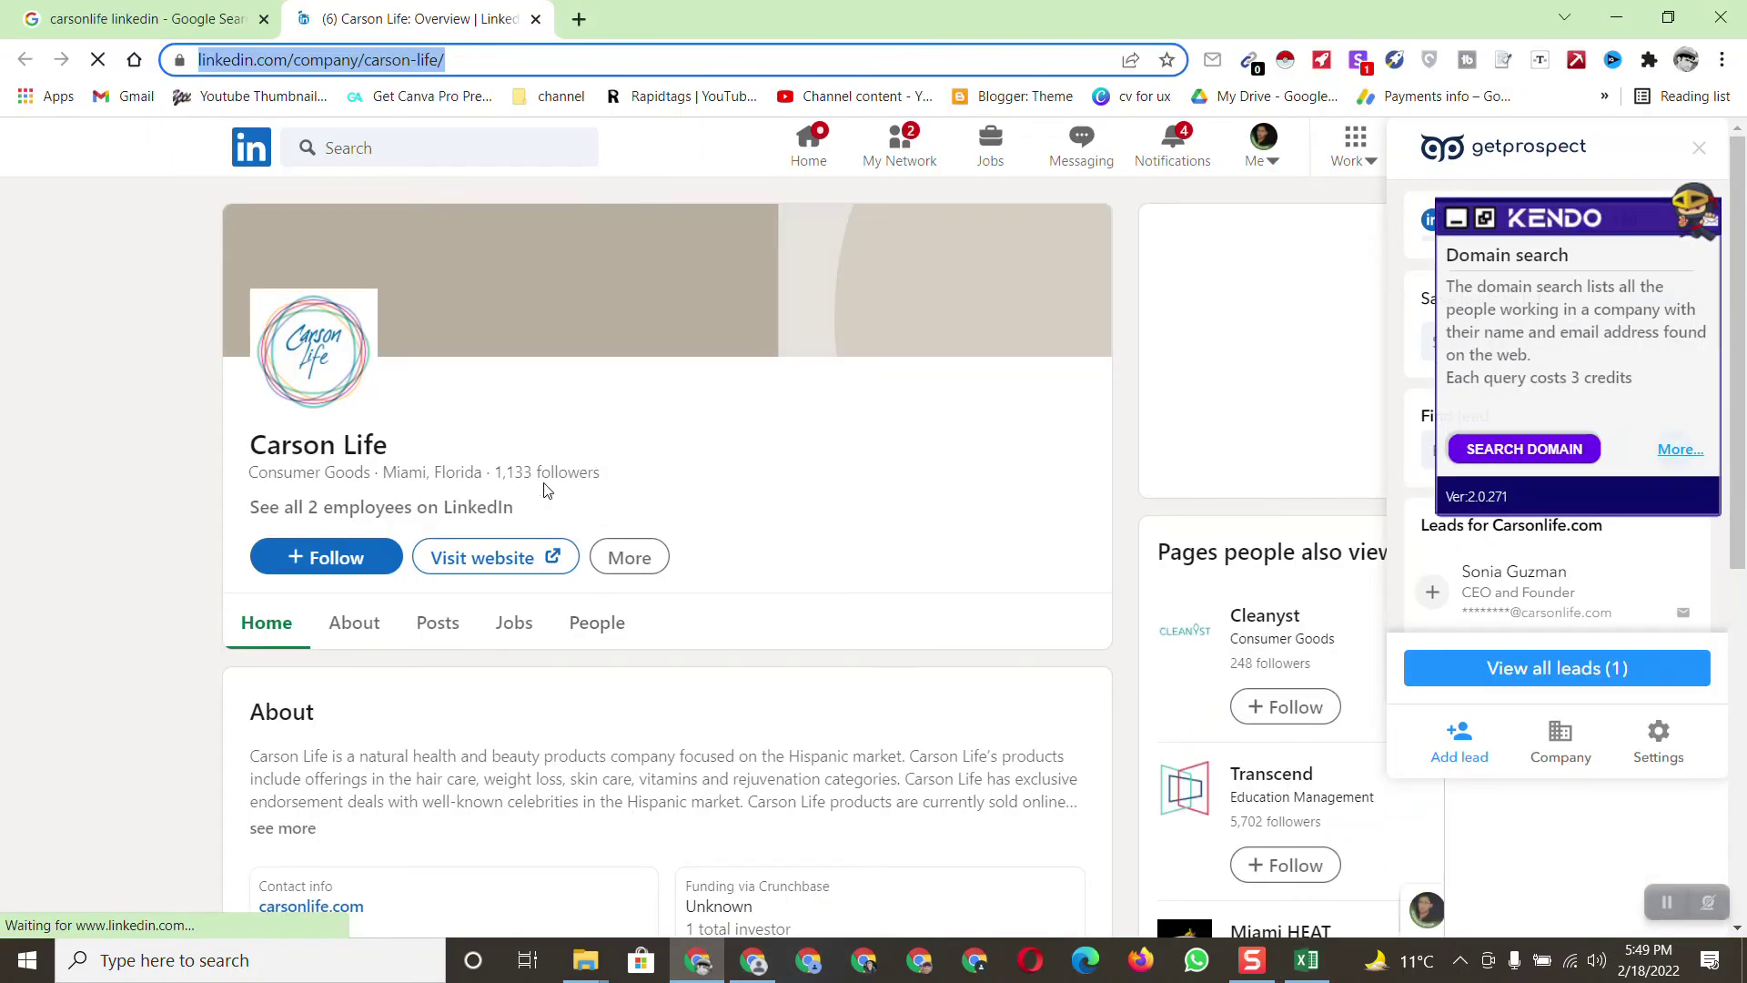
click(1307, 960)
key(ctrl+v)
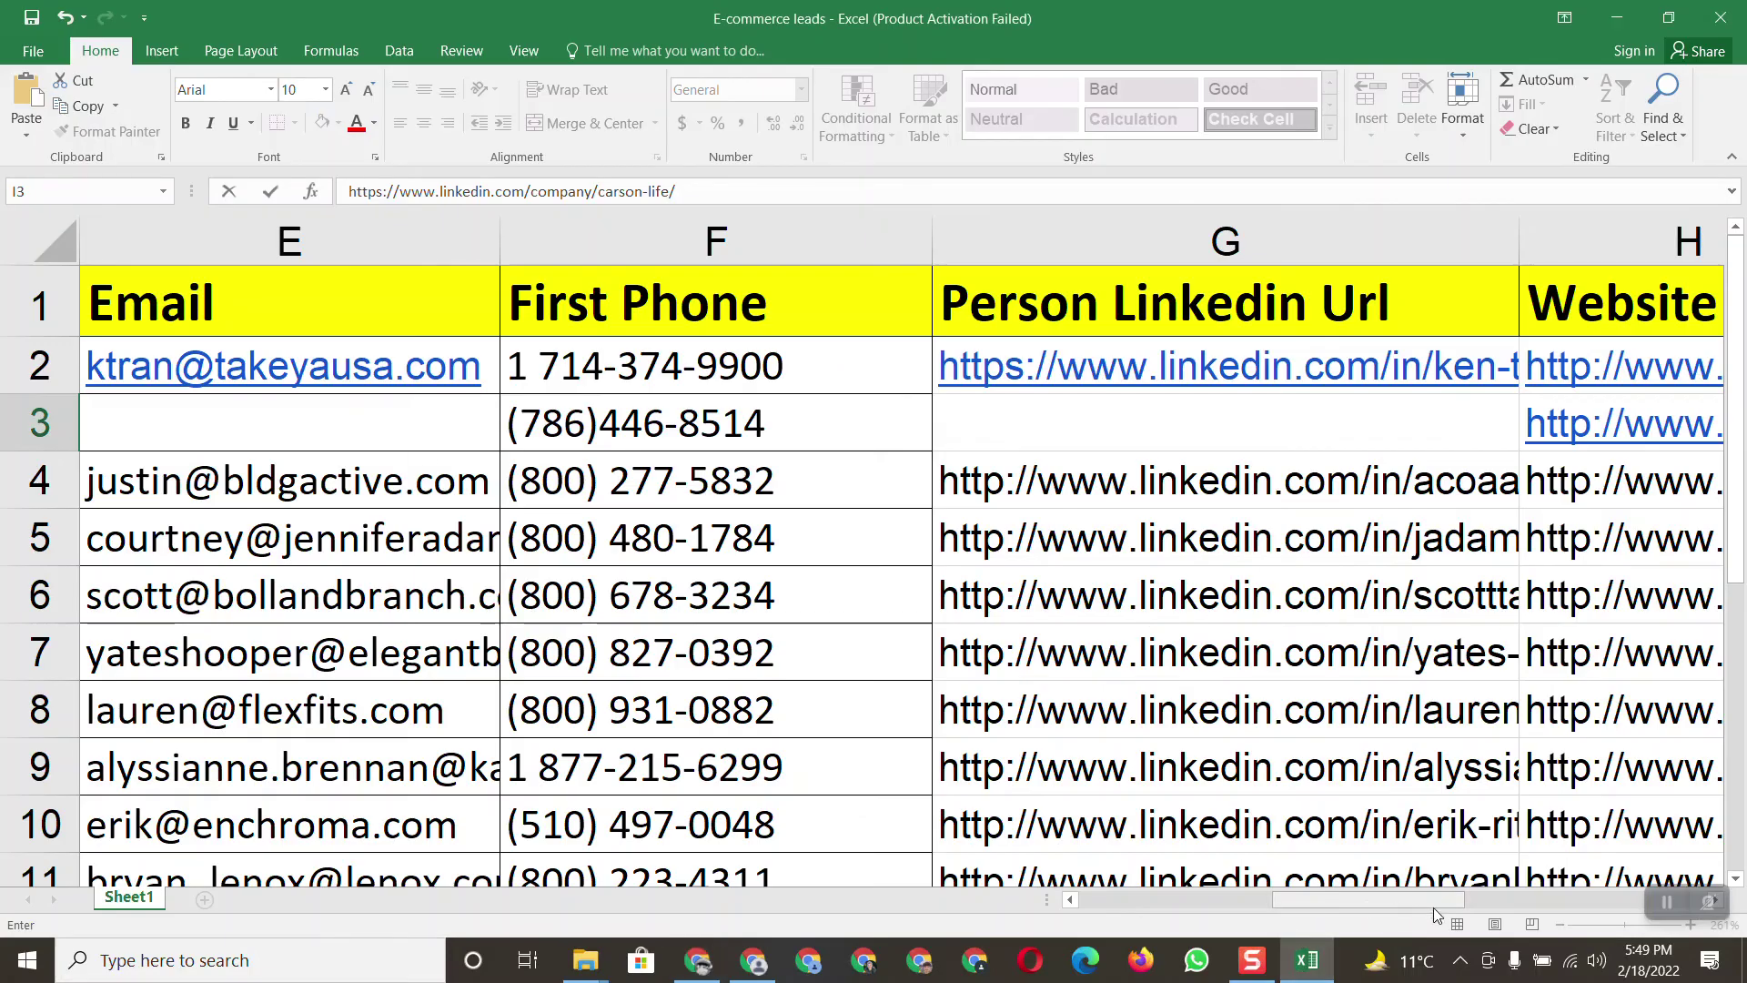
drag(1433, 908, 1237, 901)
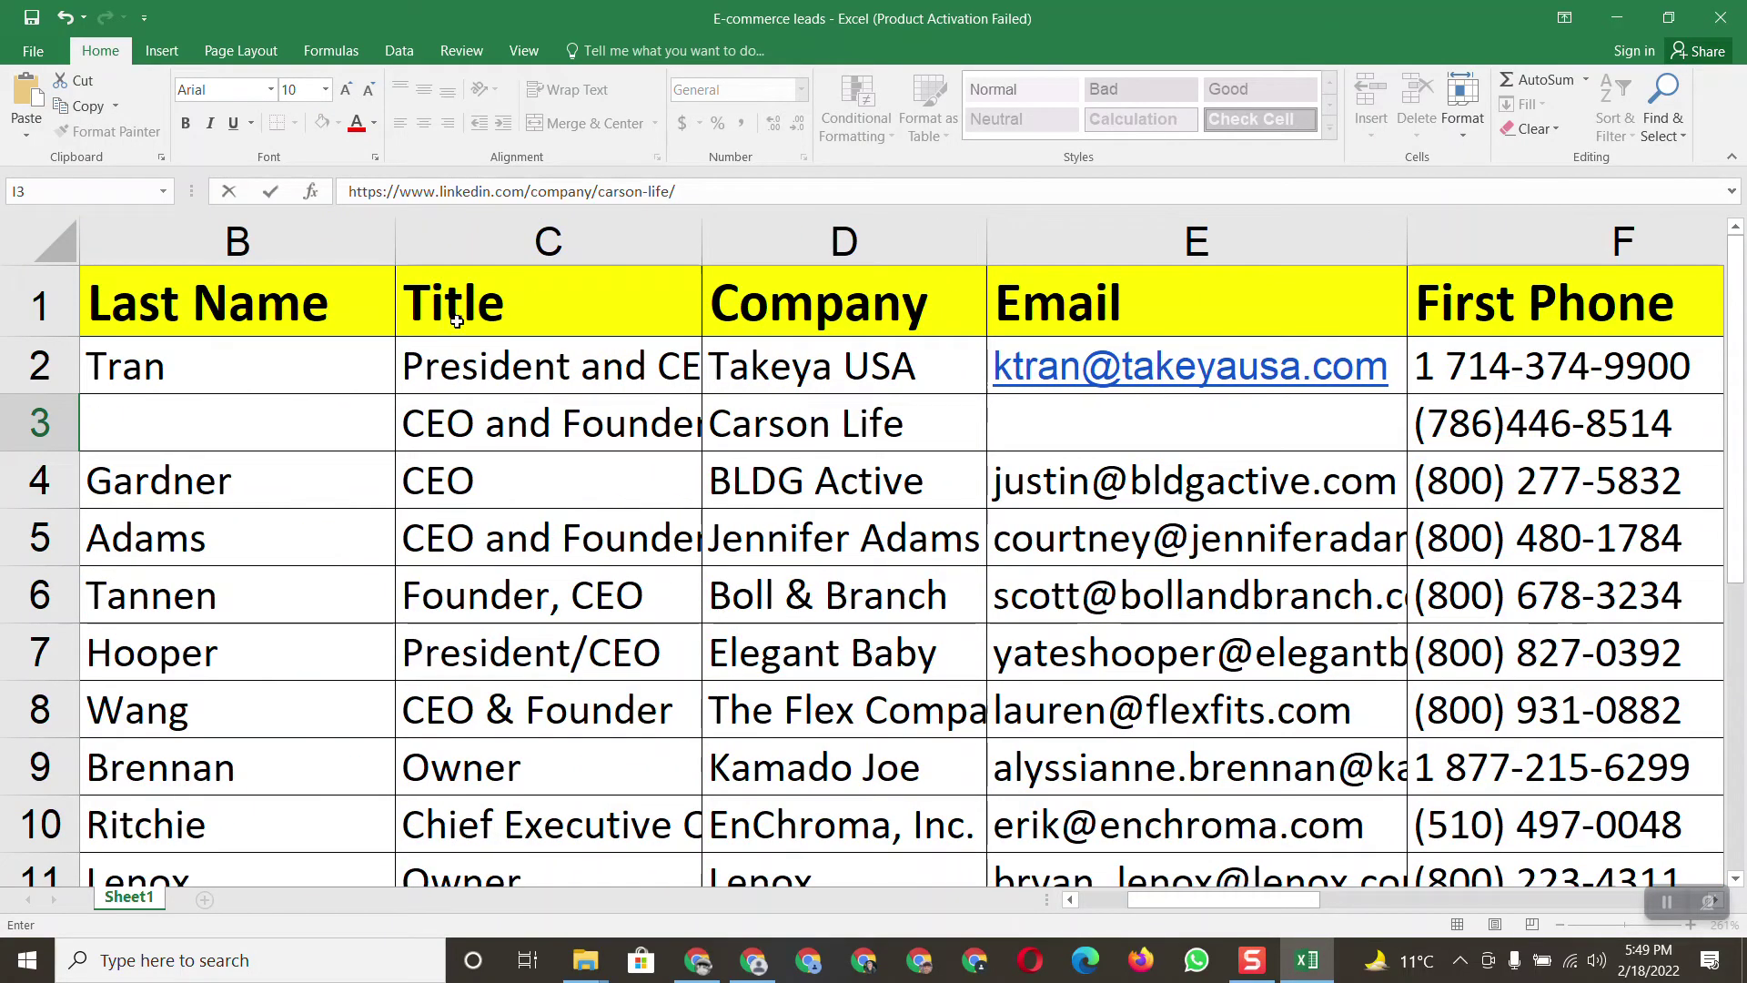
Open the founder's profile from the People section of the Carson Life LinkedIn page
click(698, 960)
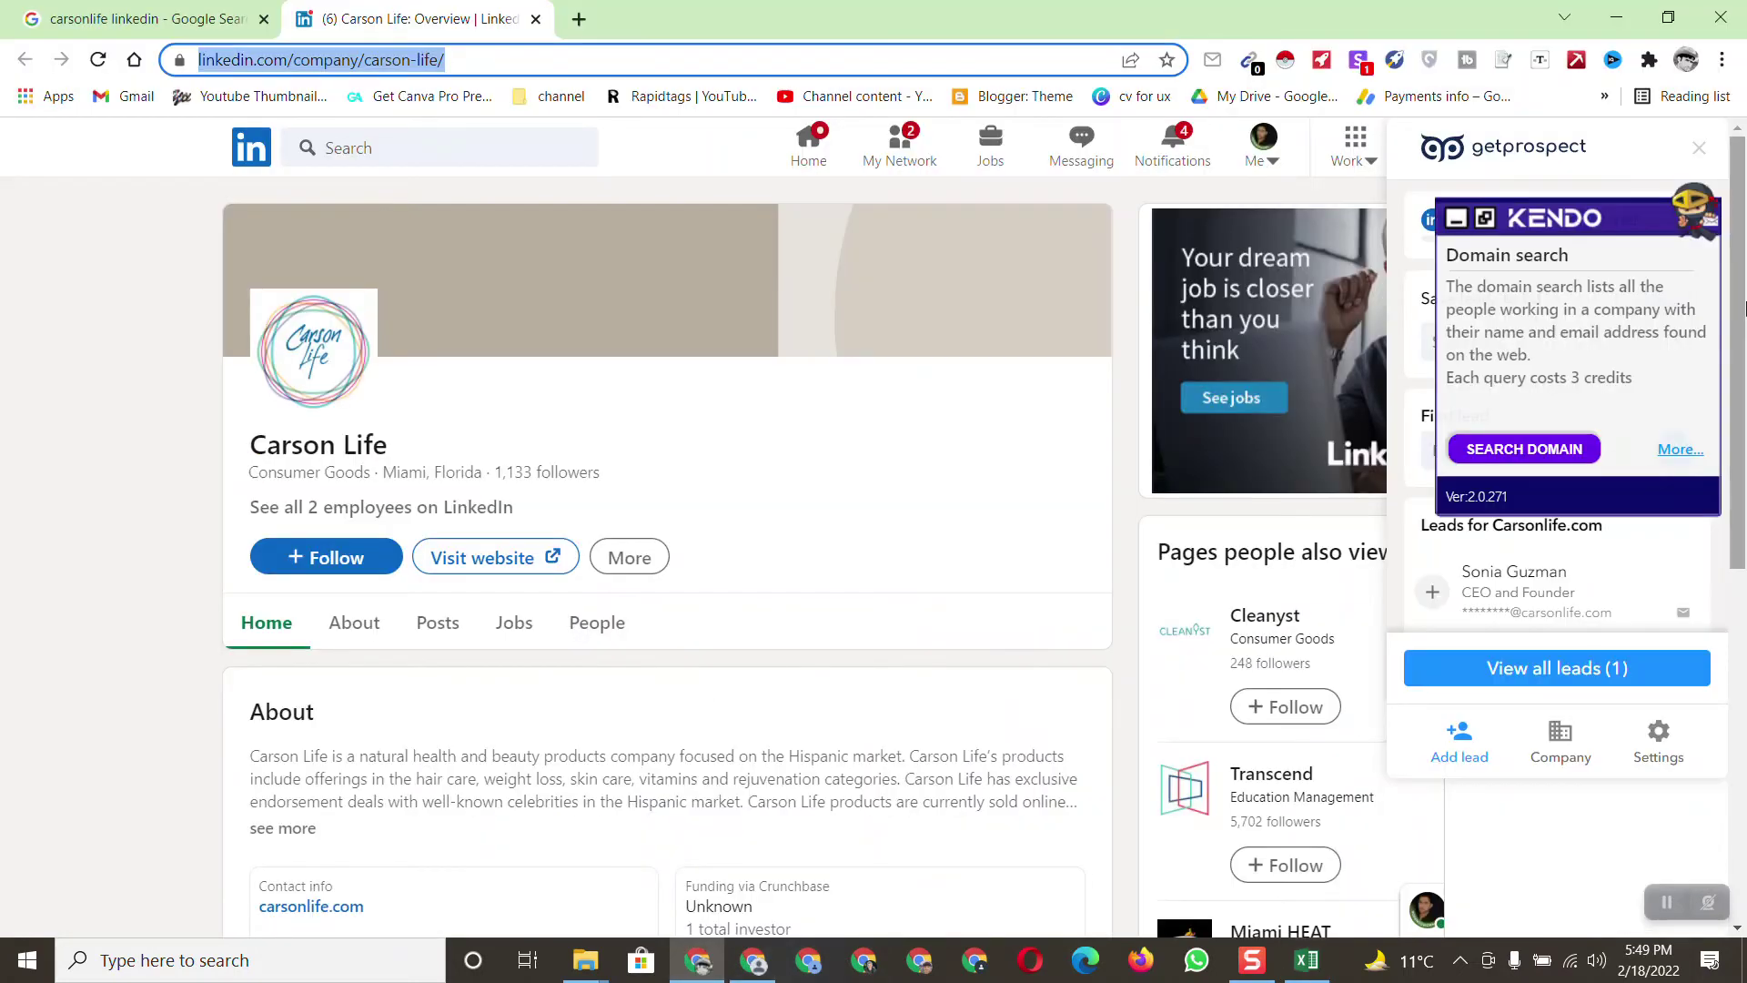
click(591, 626)
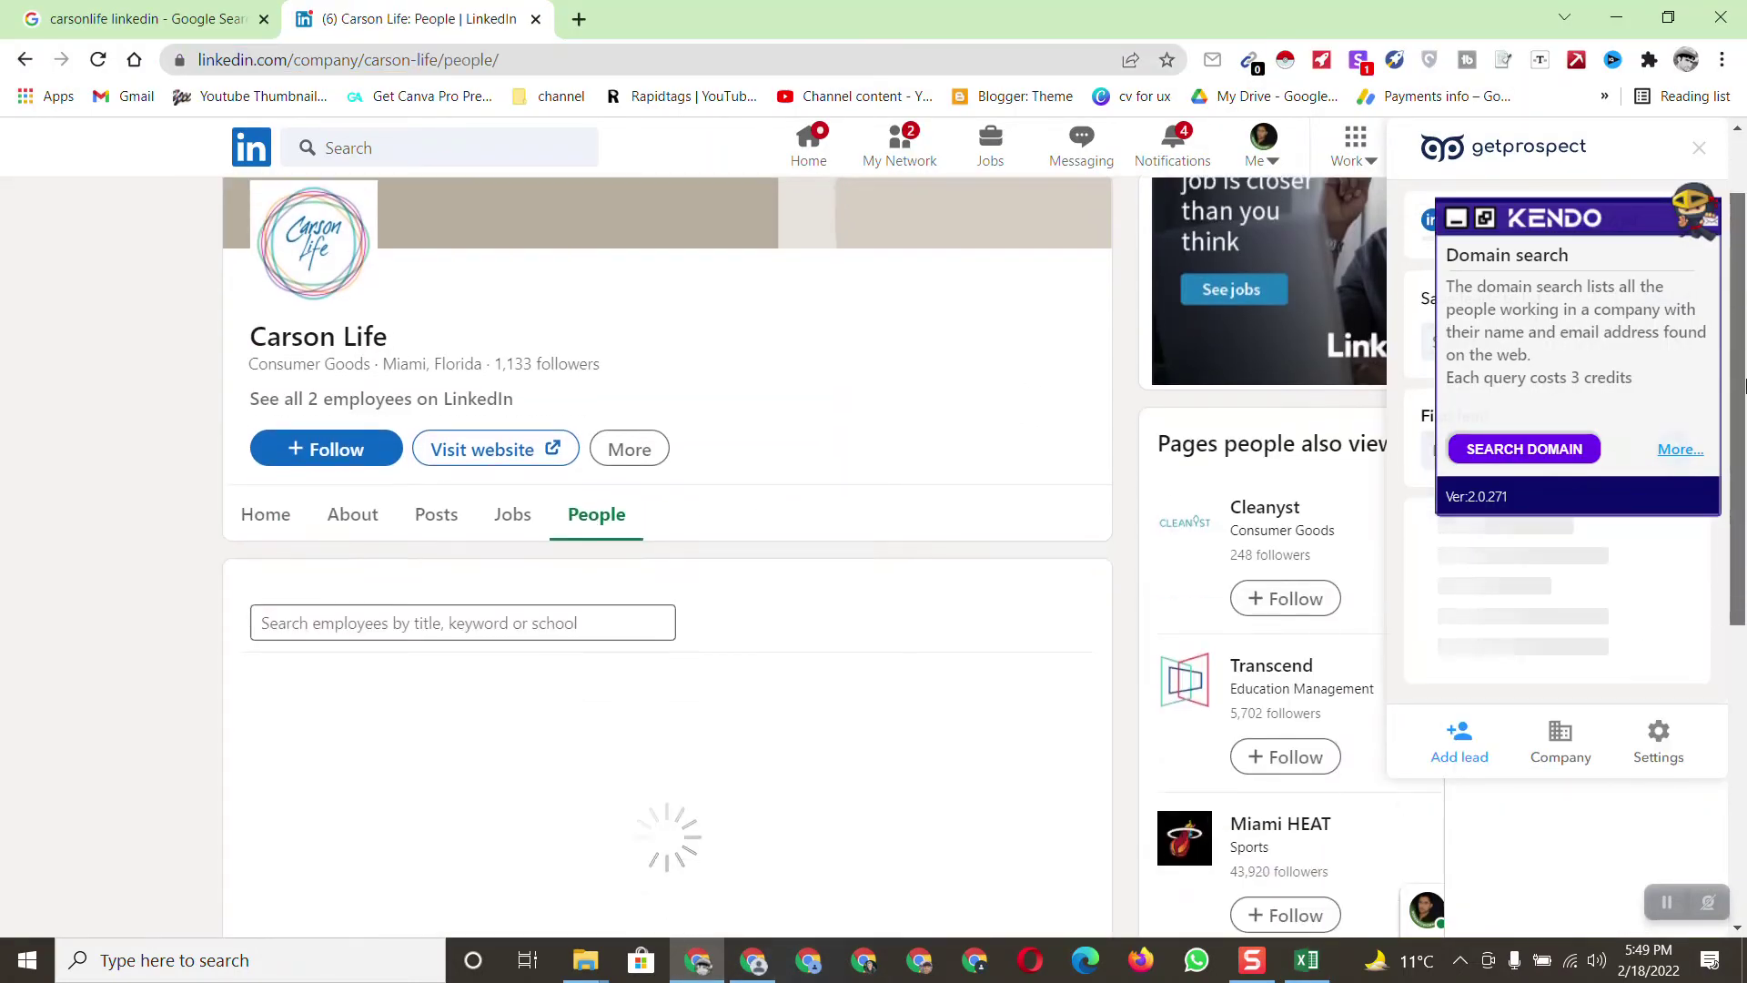
drag(1745, 491, 1744, 751)
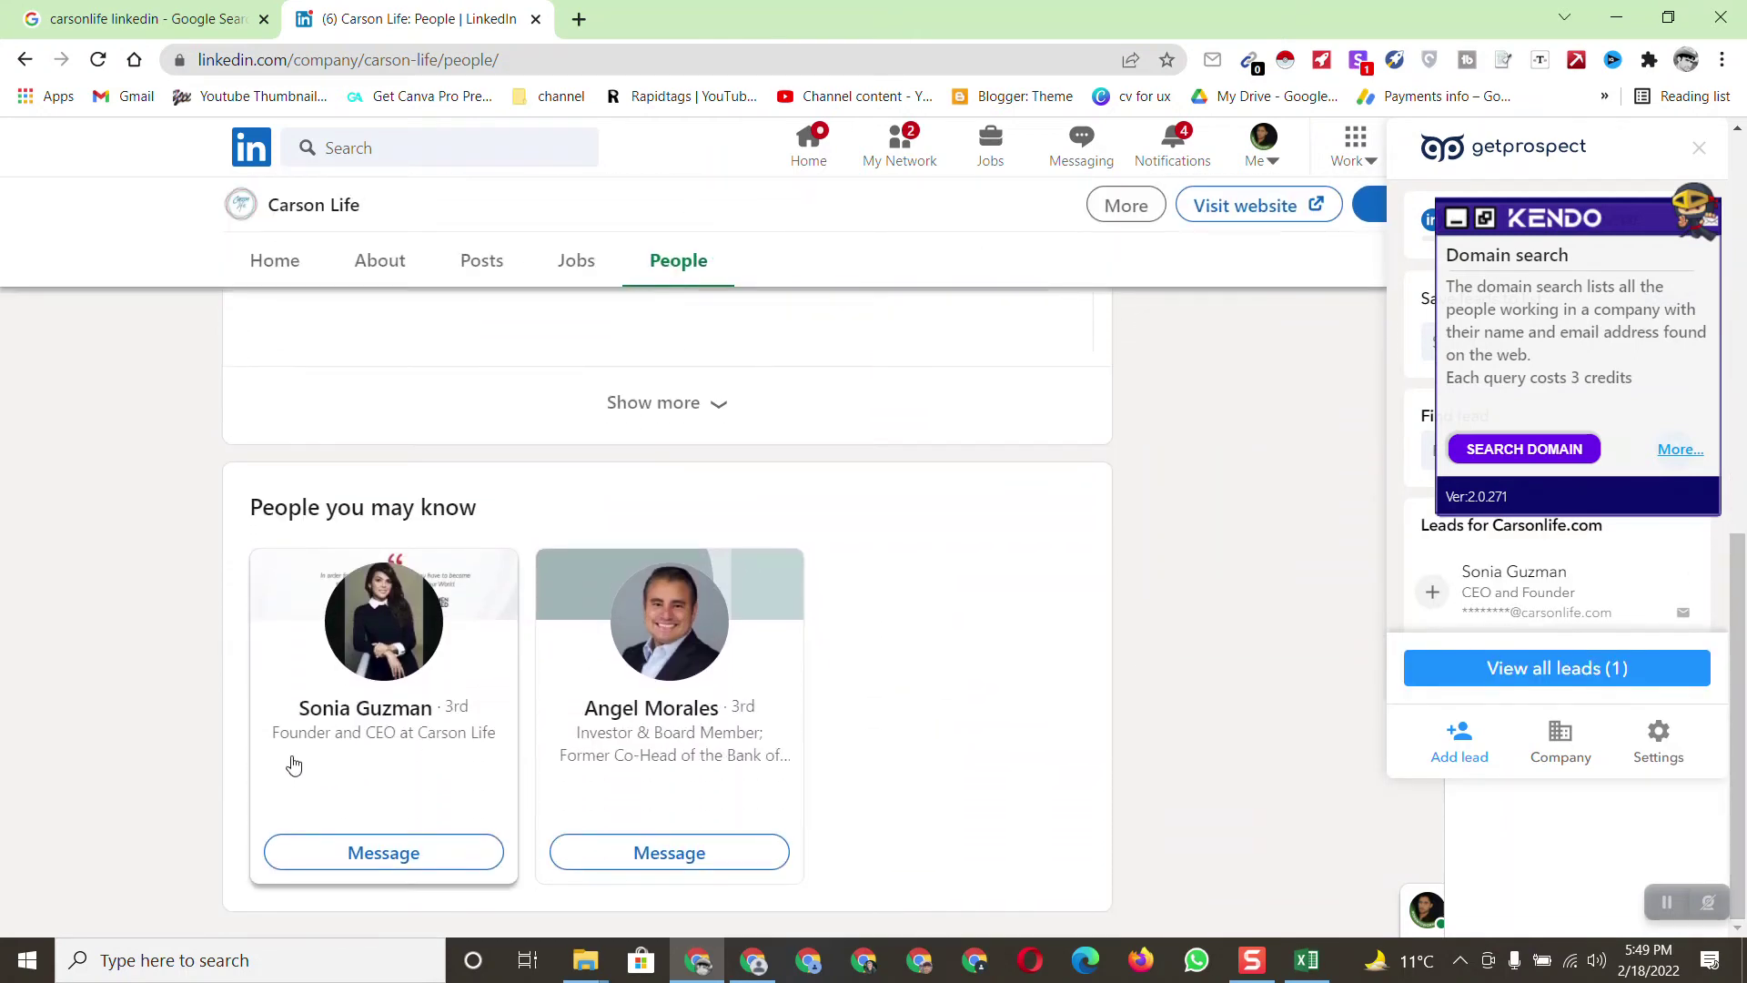
click(390, 701)
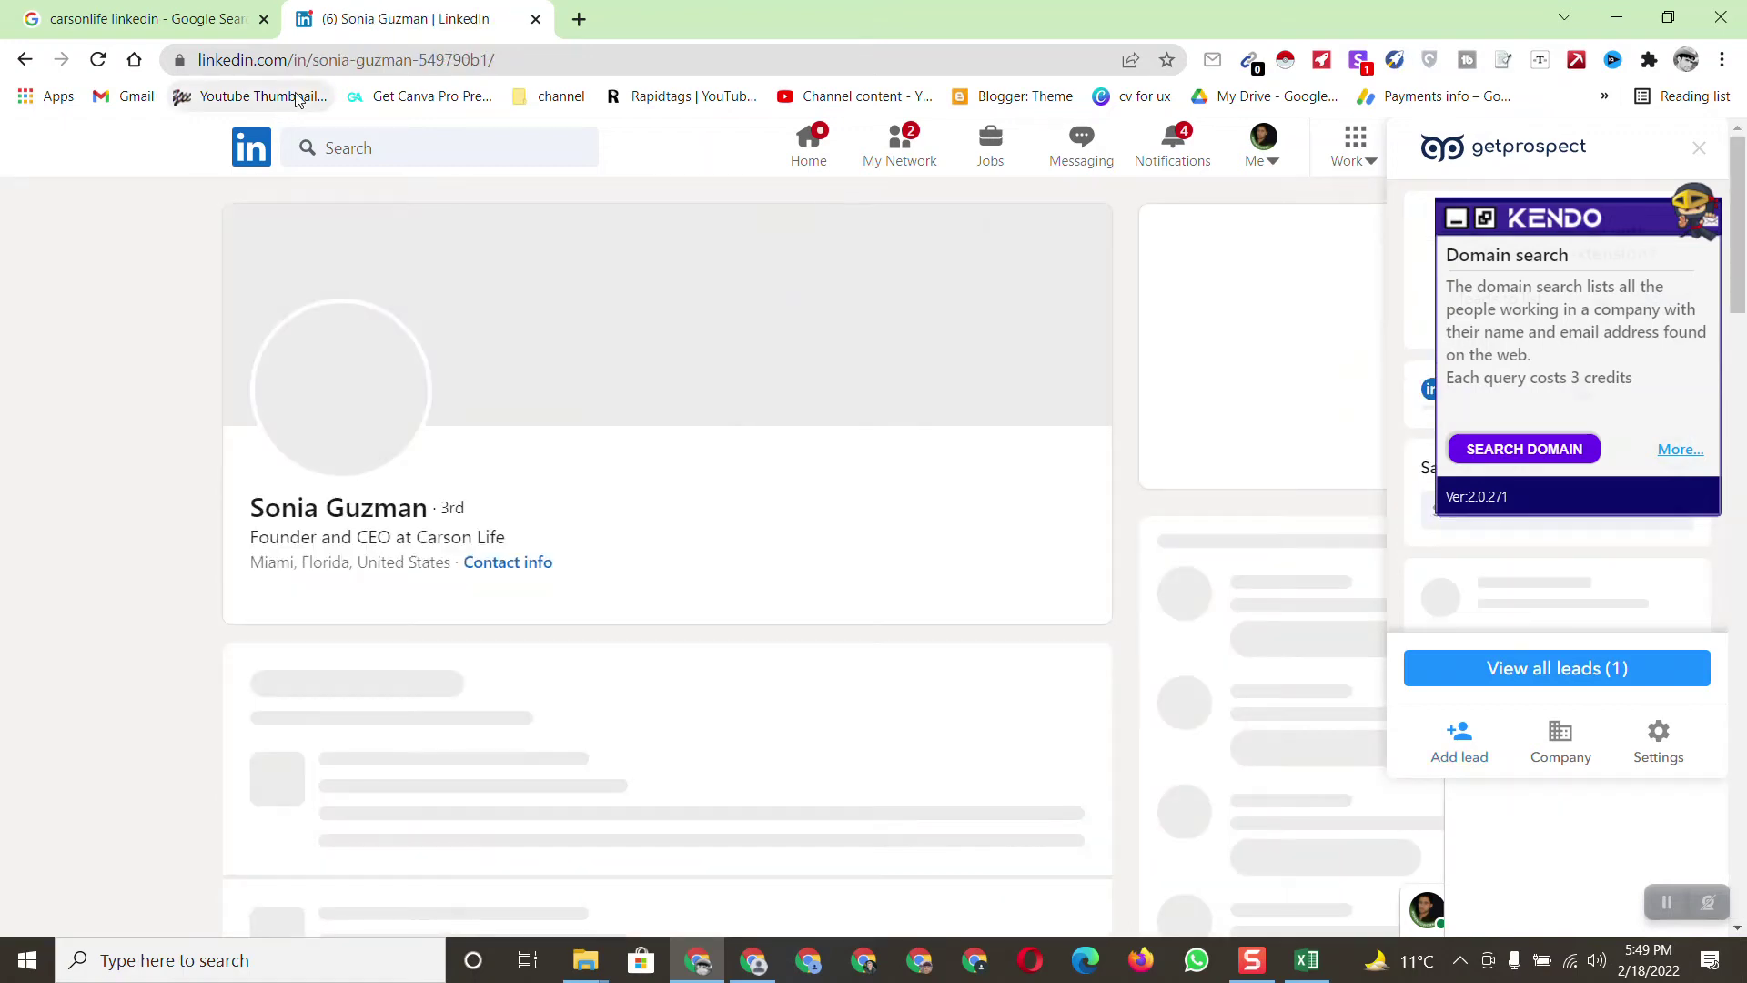
Copy the founder's profile address into Person Linkedin Url cell G3
click(310, 59)
right_click(309, 59)
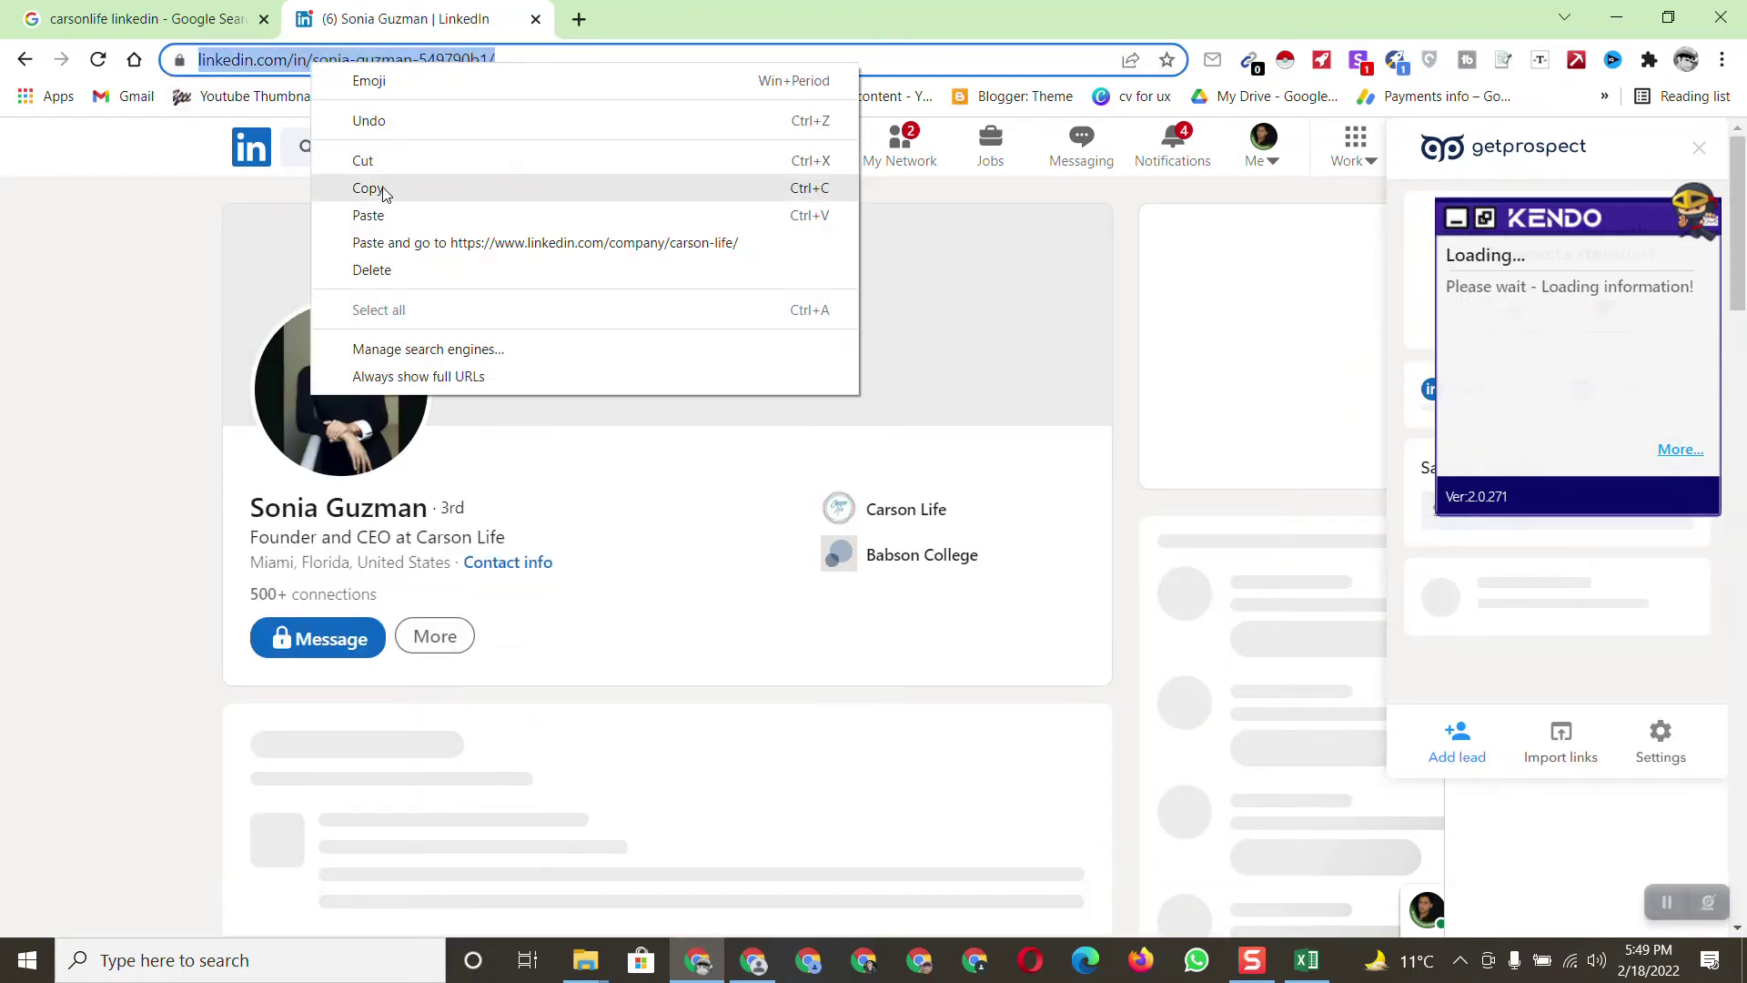
click(379, 183)
key(alt+Tab)
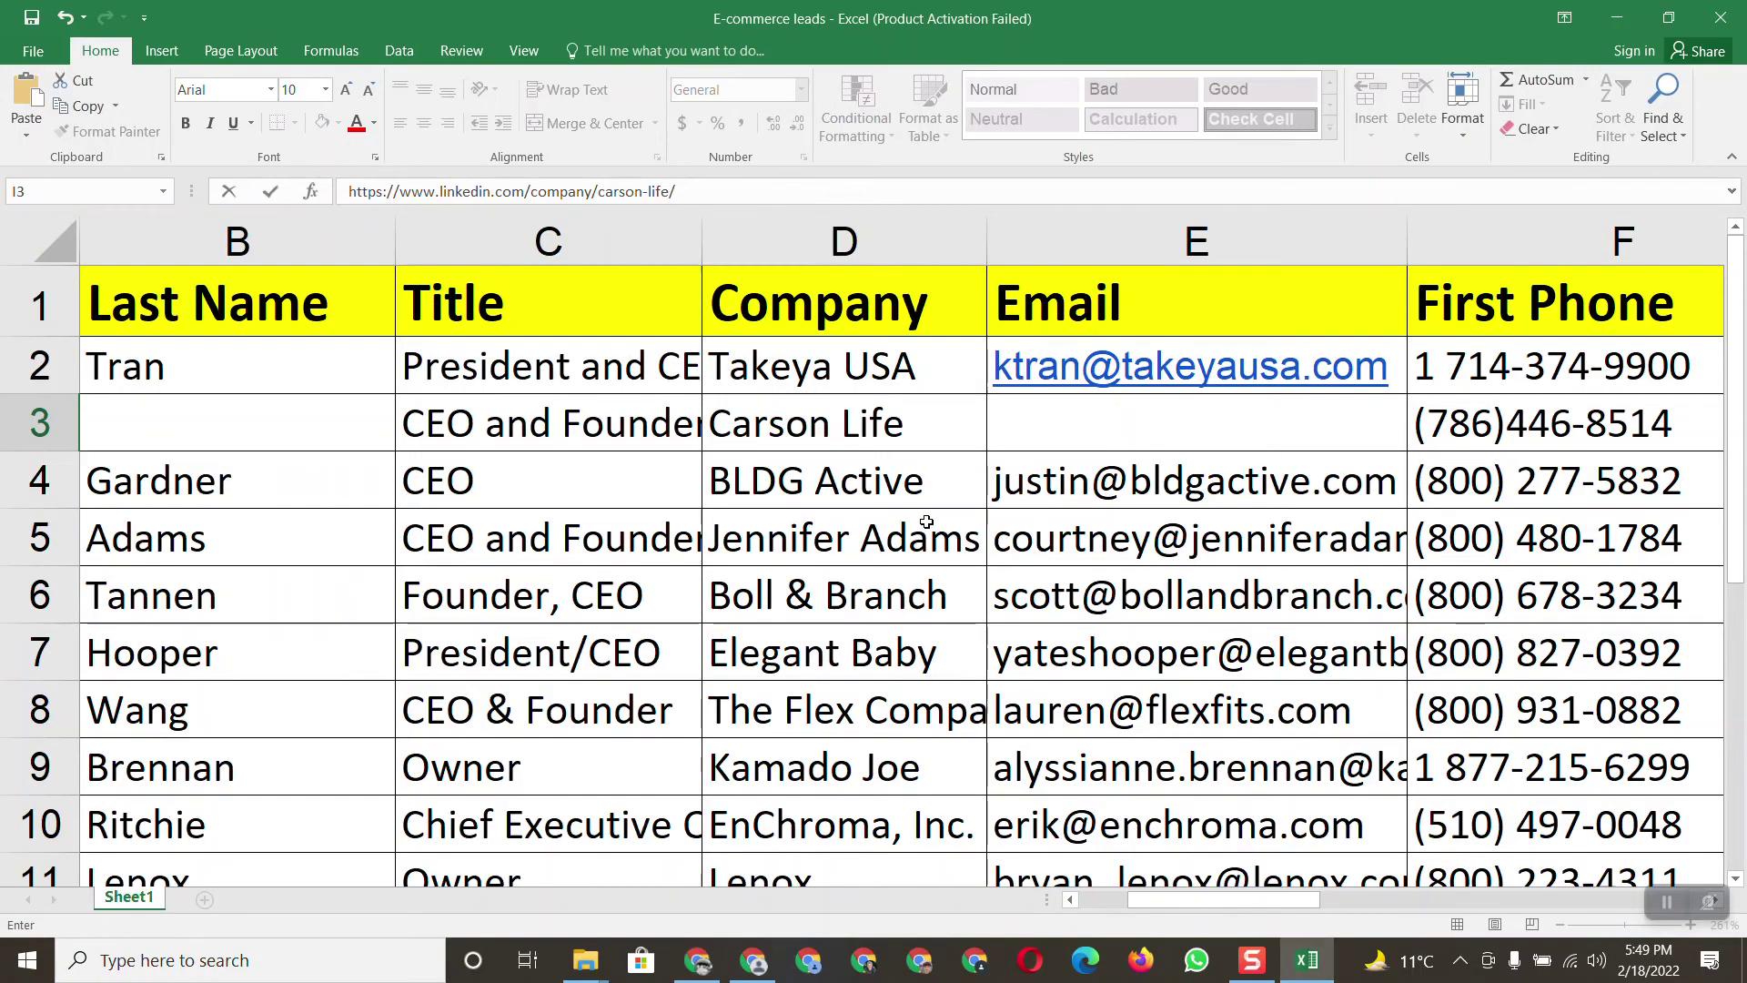
drag(1172, 898, 1319, 899)
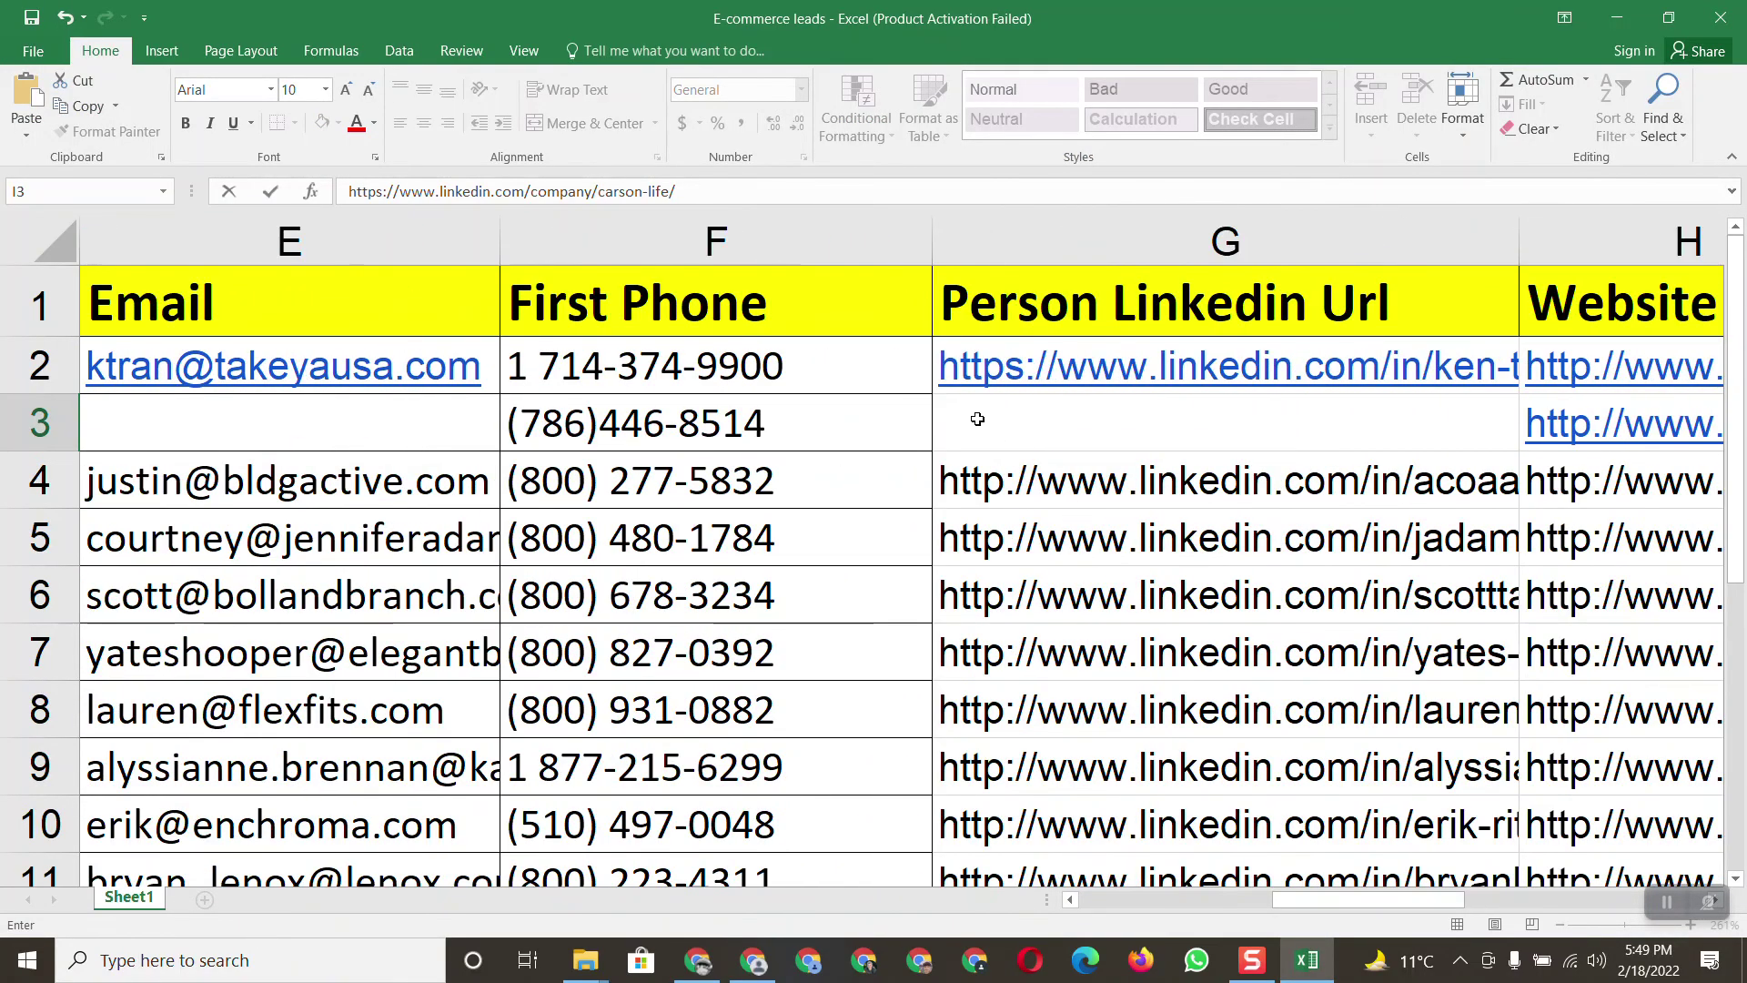
double_click(977, 418)
right_click(978, 419)
click(1024, 510)
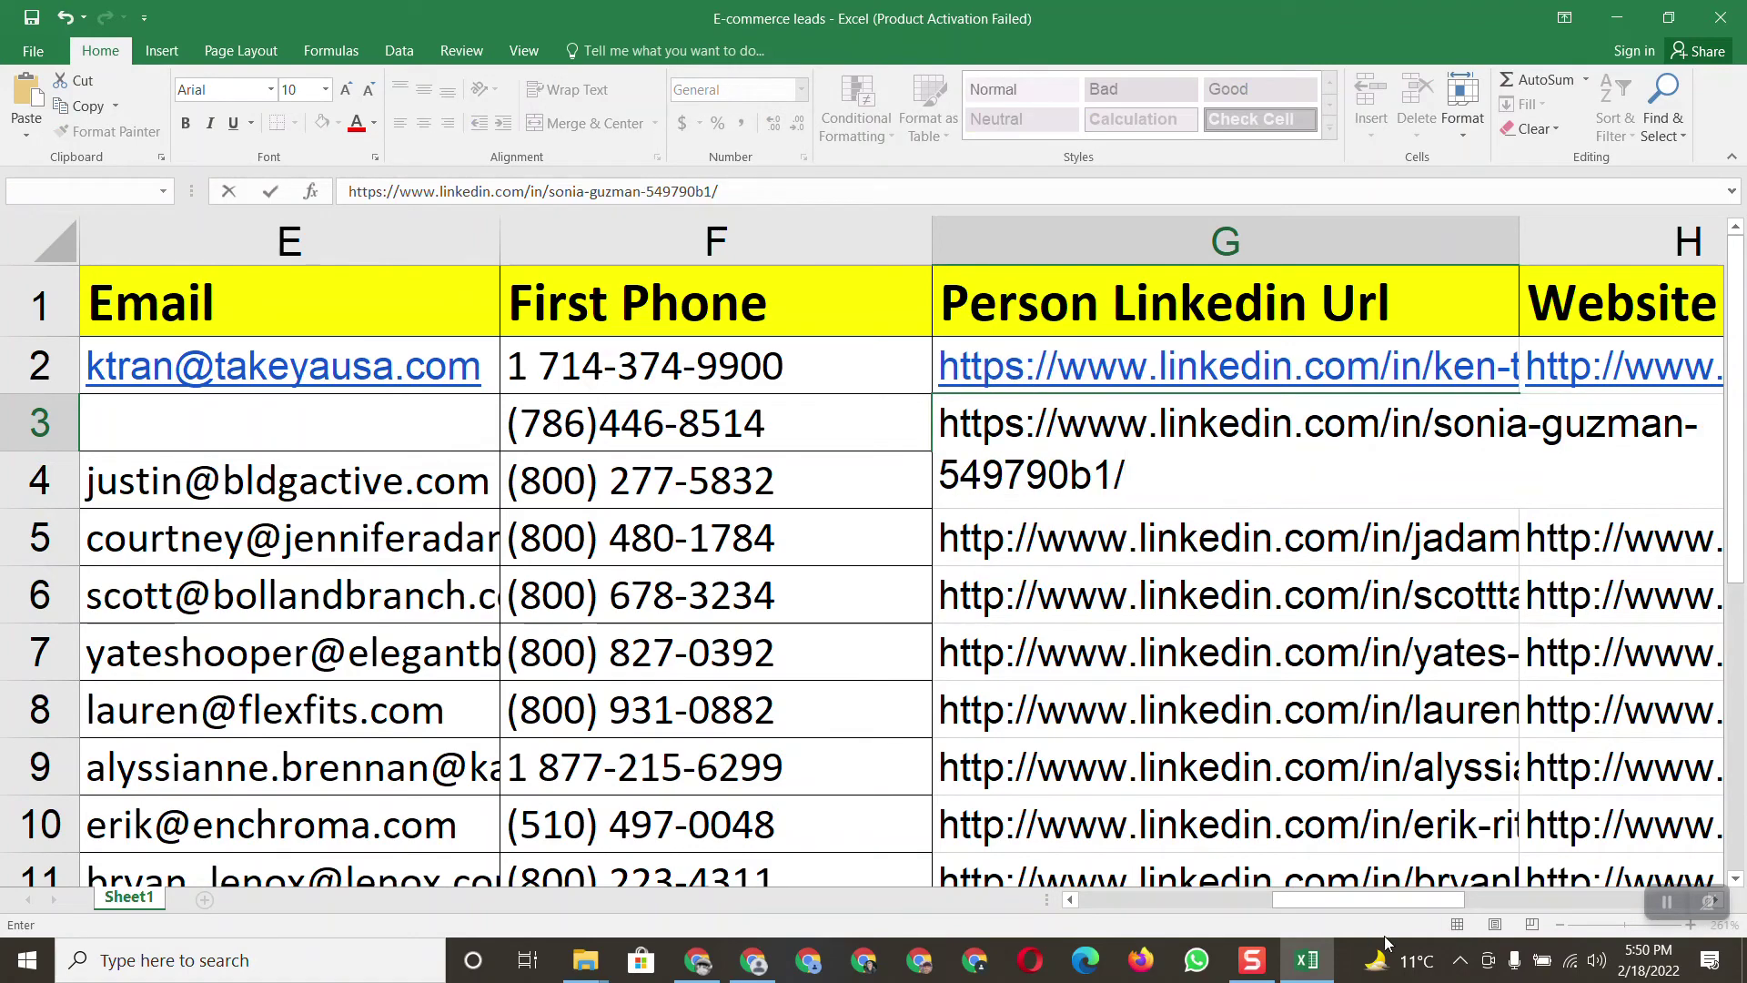
drag(1337, 902, 1199, 899)
Copy the founder's full name from her LinkedIn profile into cell A3
click(698, 960)
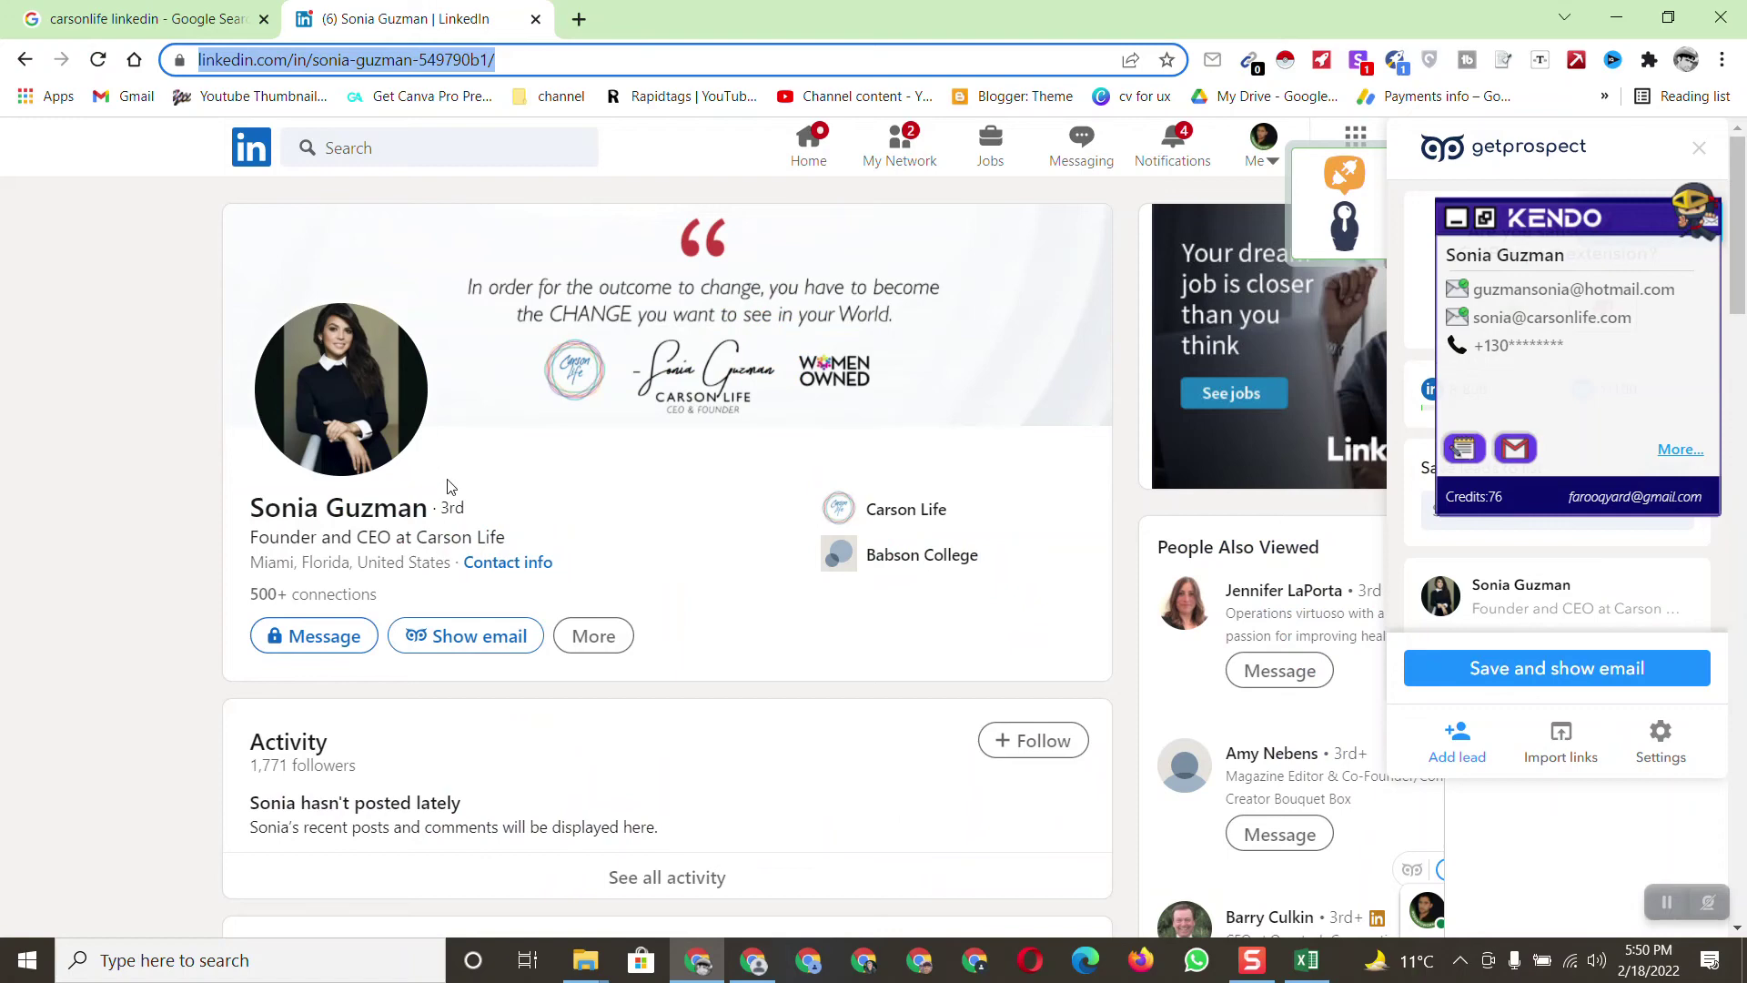
drag(426, 523, 275, 498)
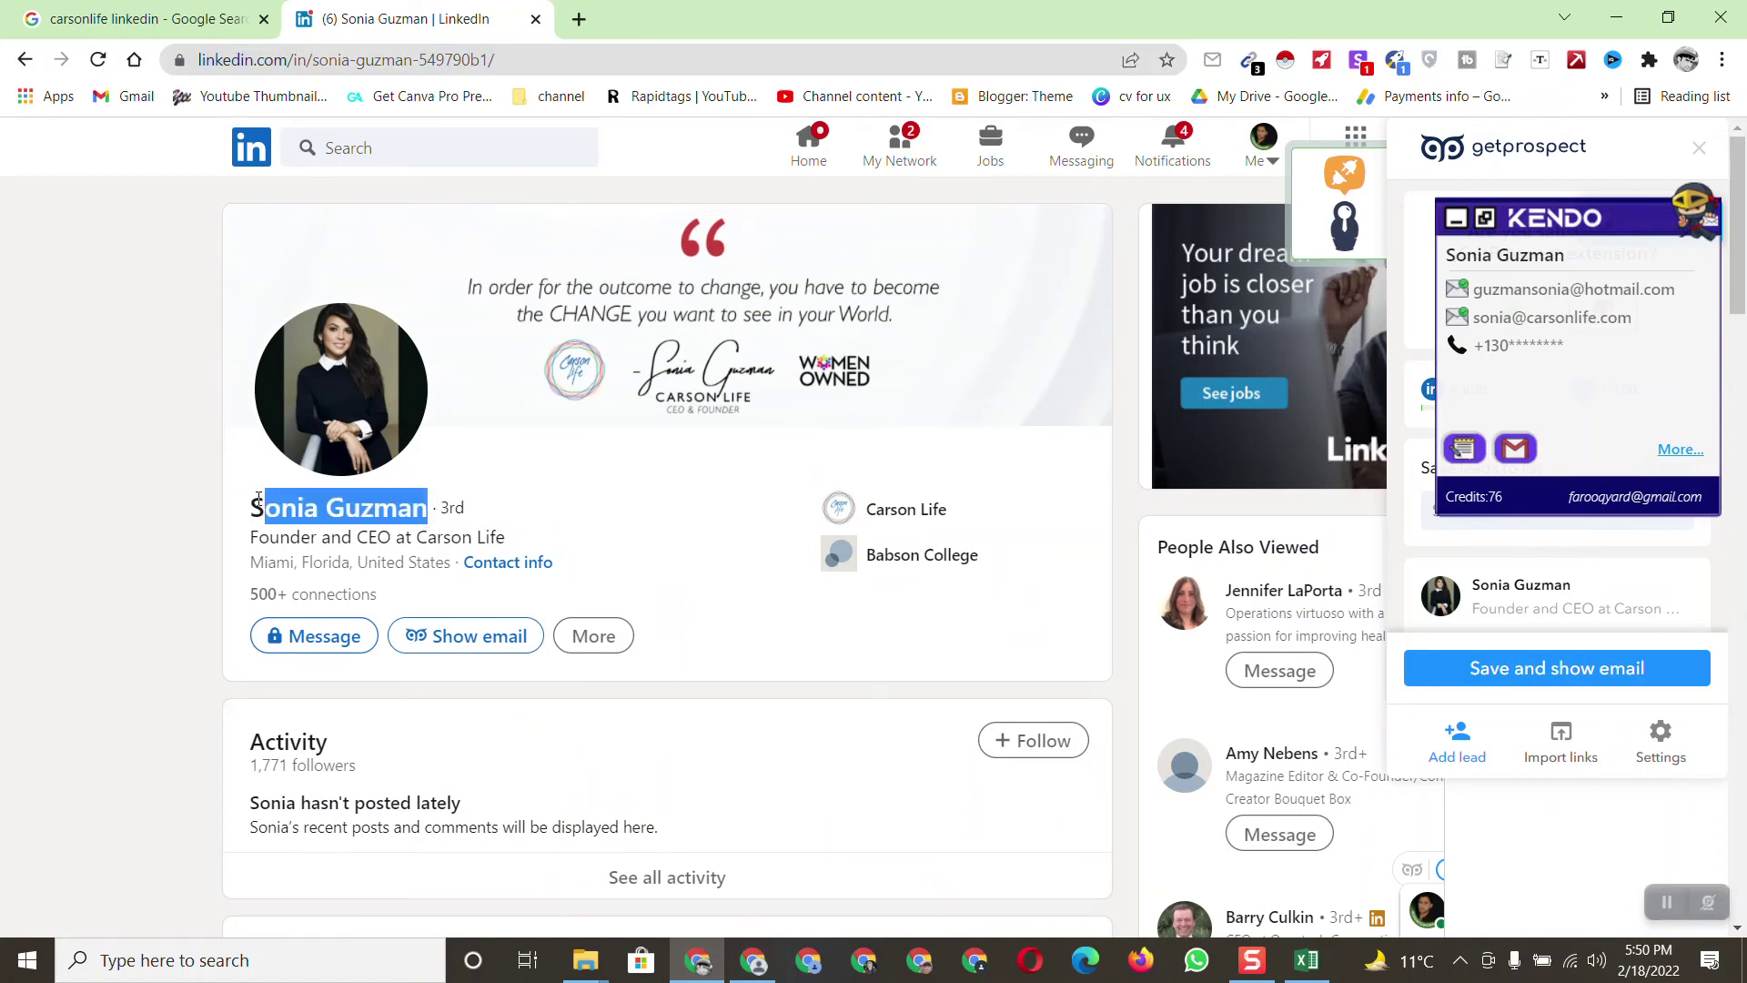
right_click(277, 508)
click(332, 527)
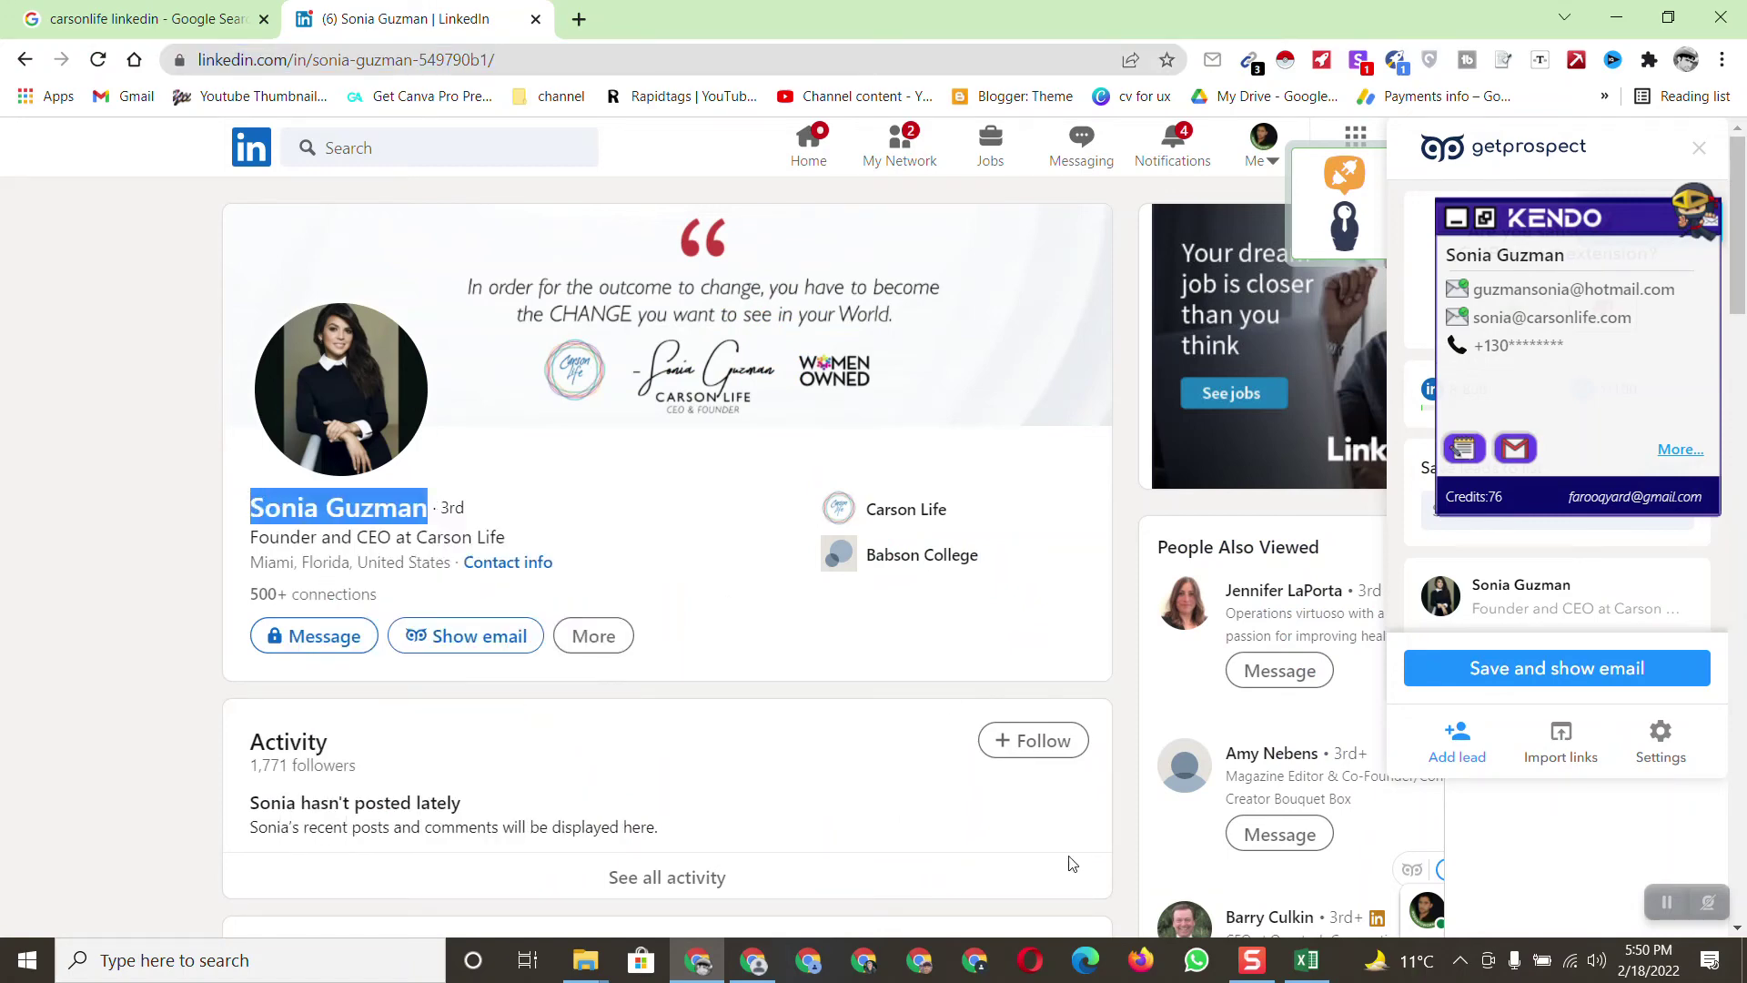
click(1307, 960)
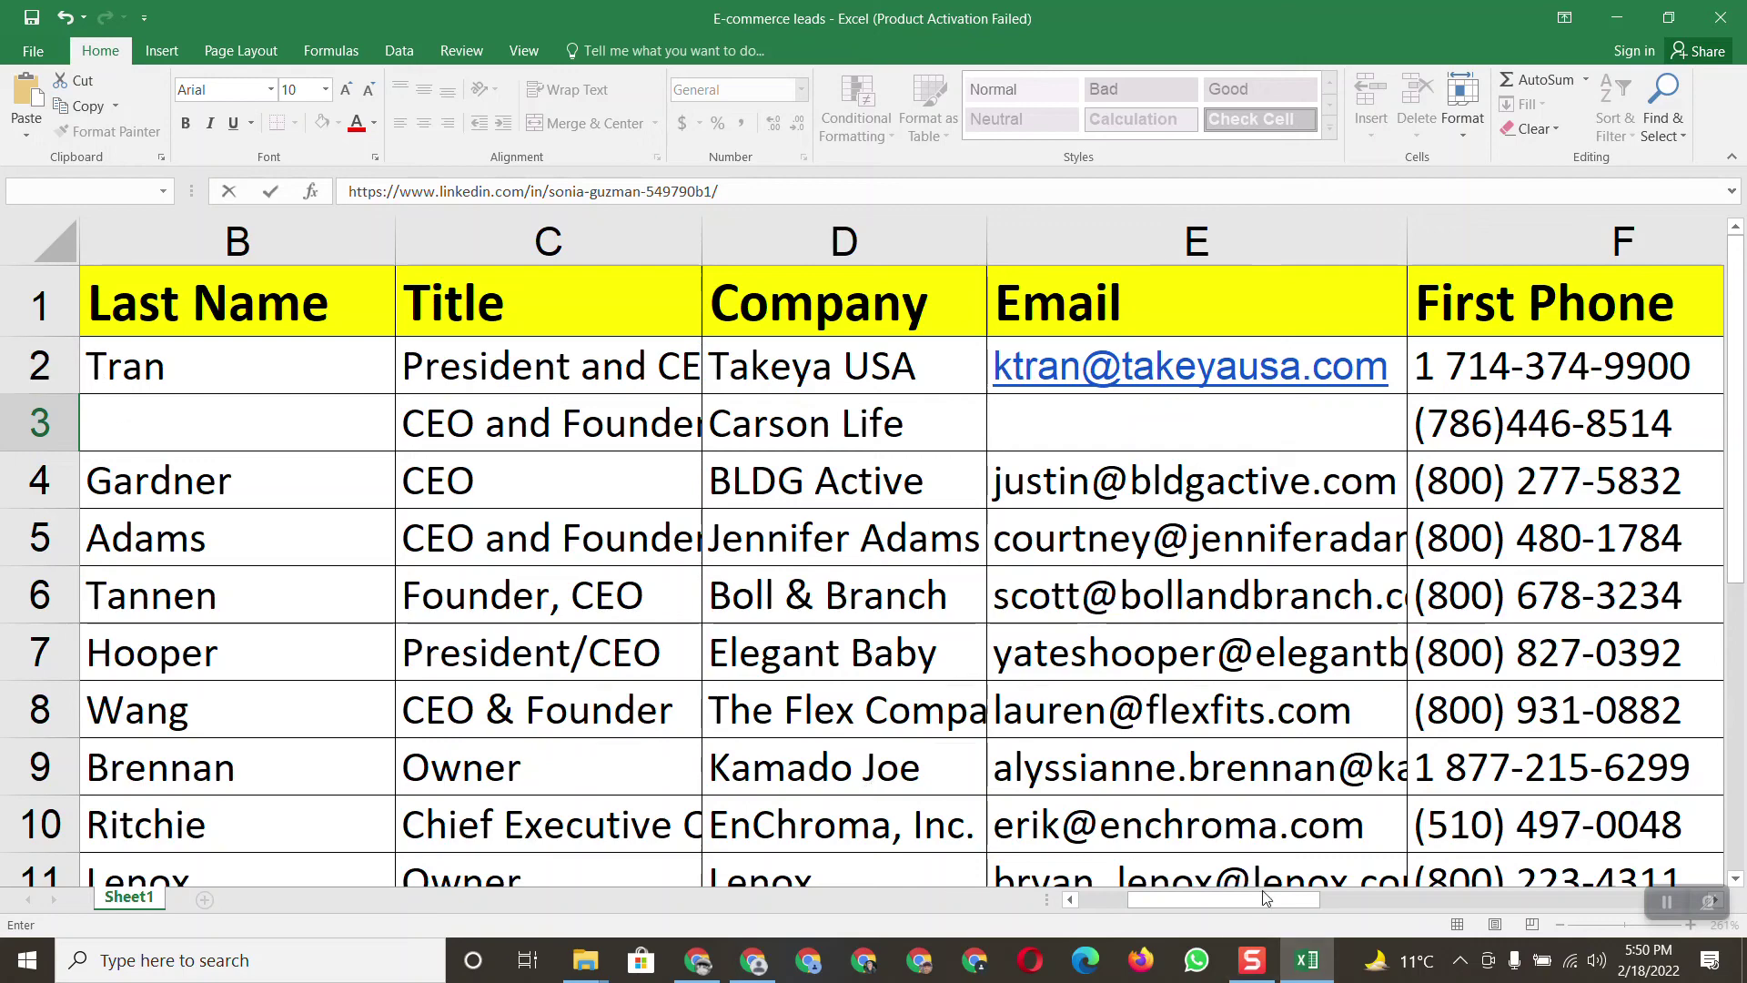
drag(1307, 898, 1259, 899)
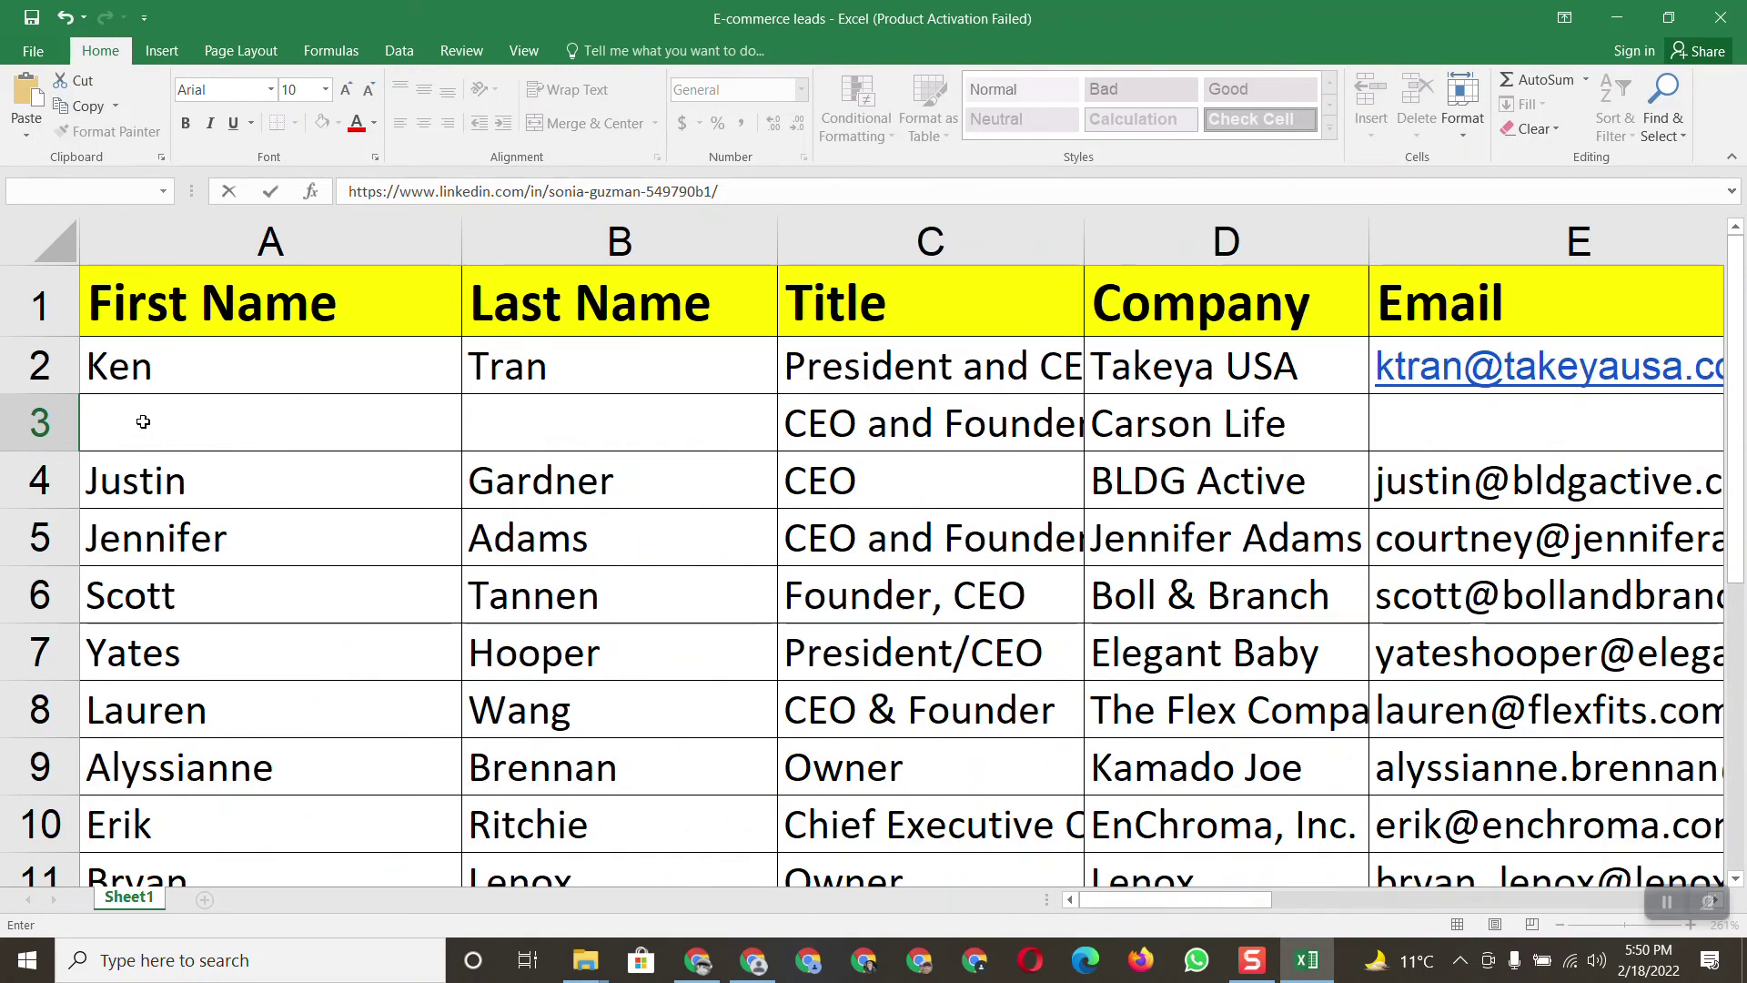
double_click(144, 420)
click(184, 515)
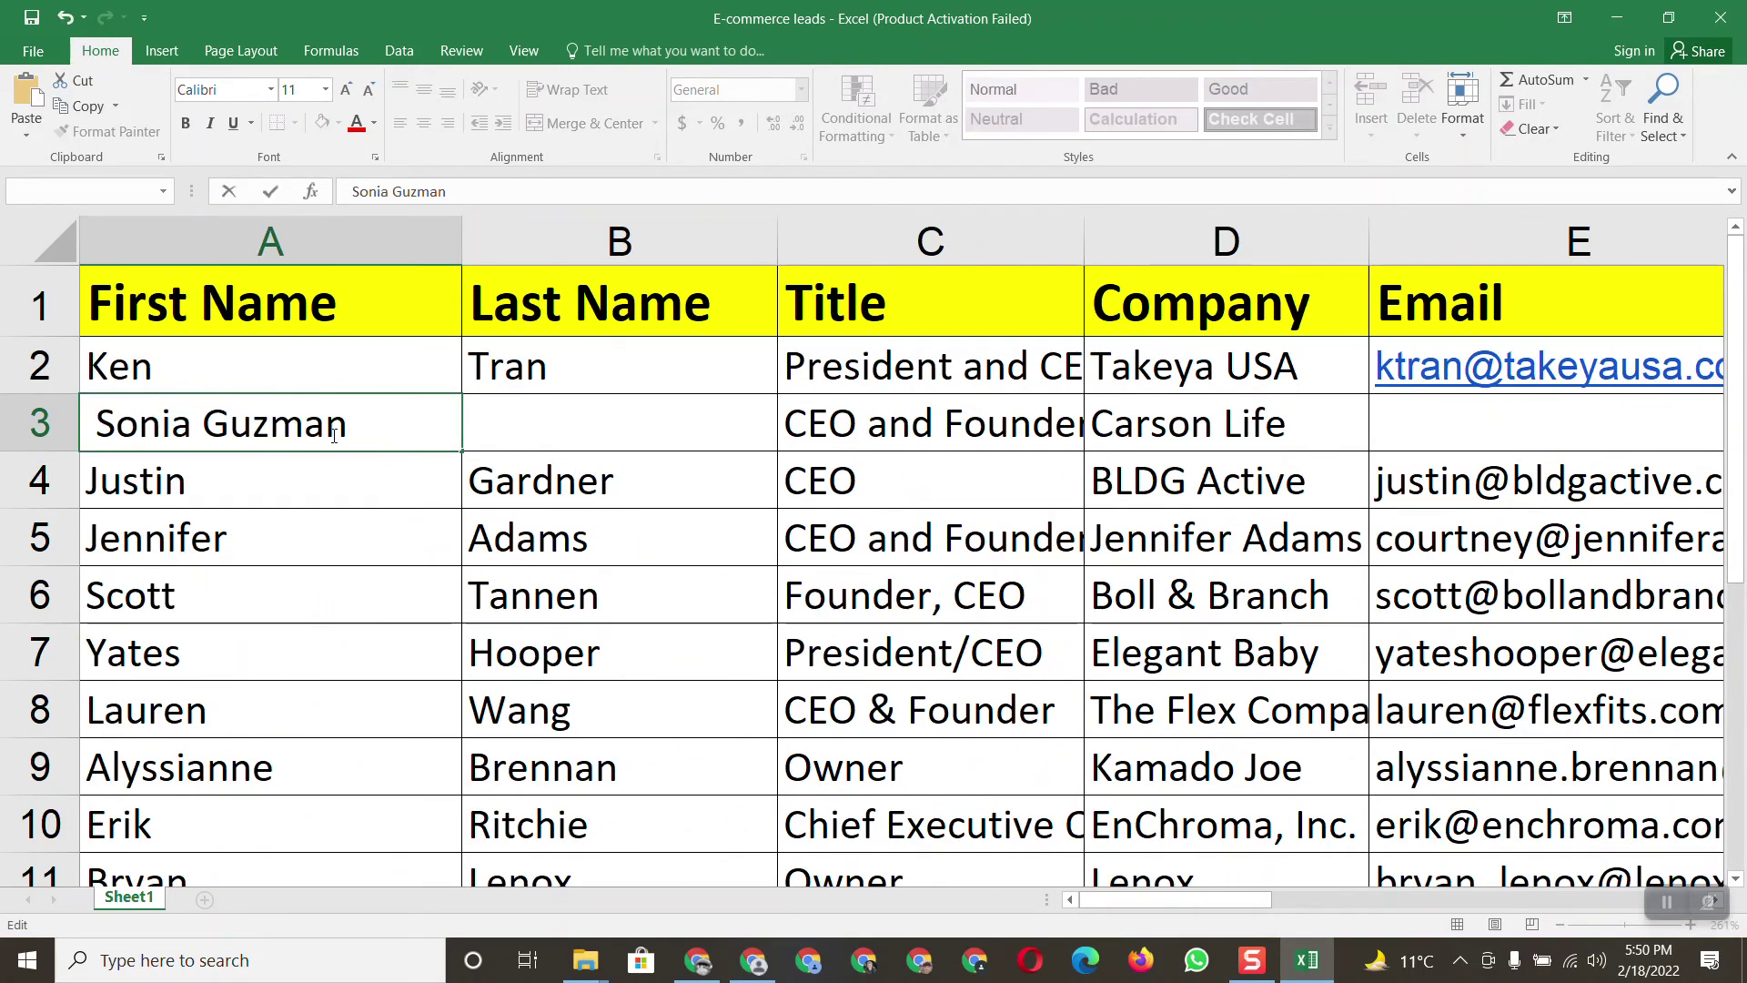
Move the surname out of A3 into last-name cell B3
drag(349, 424, 203, 427)
right_click(235, 426)
click(273, 441)
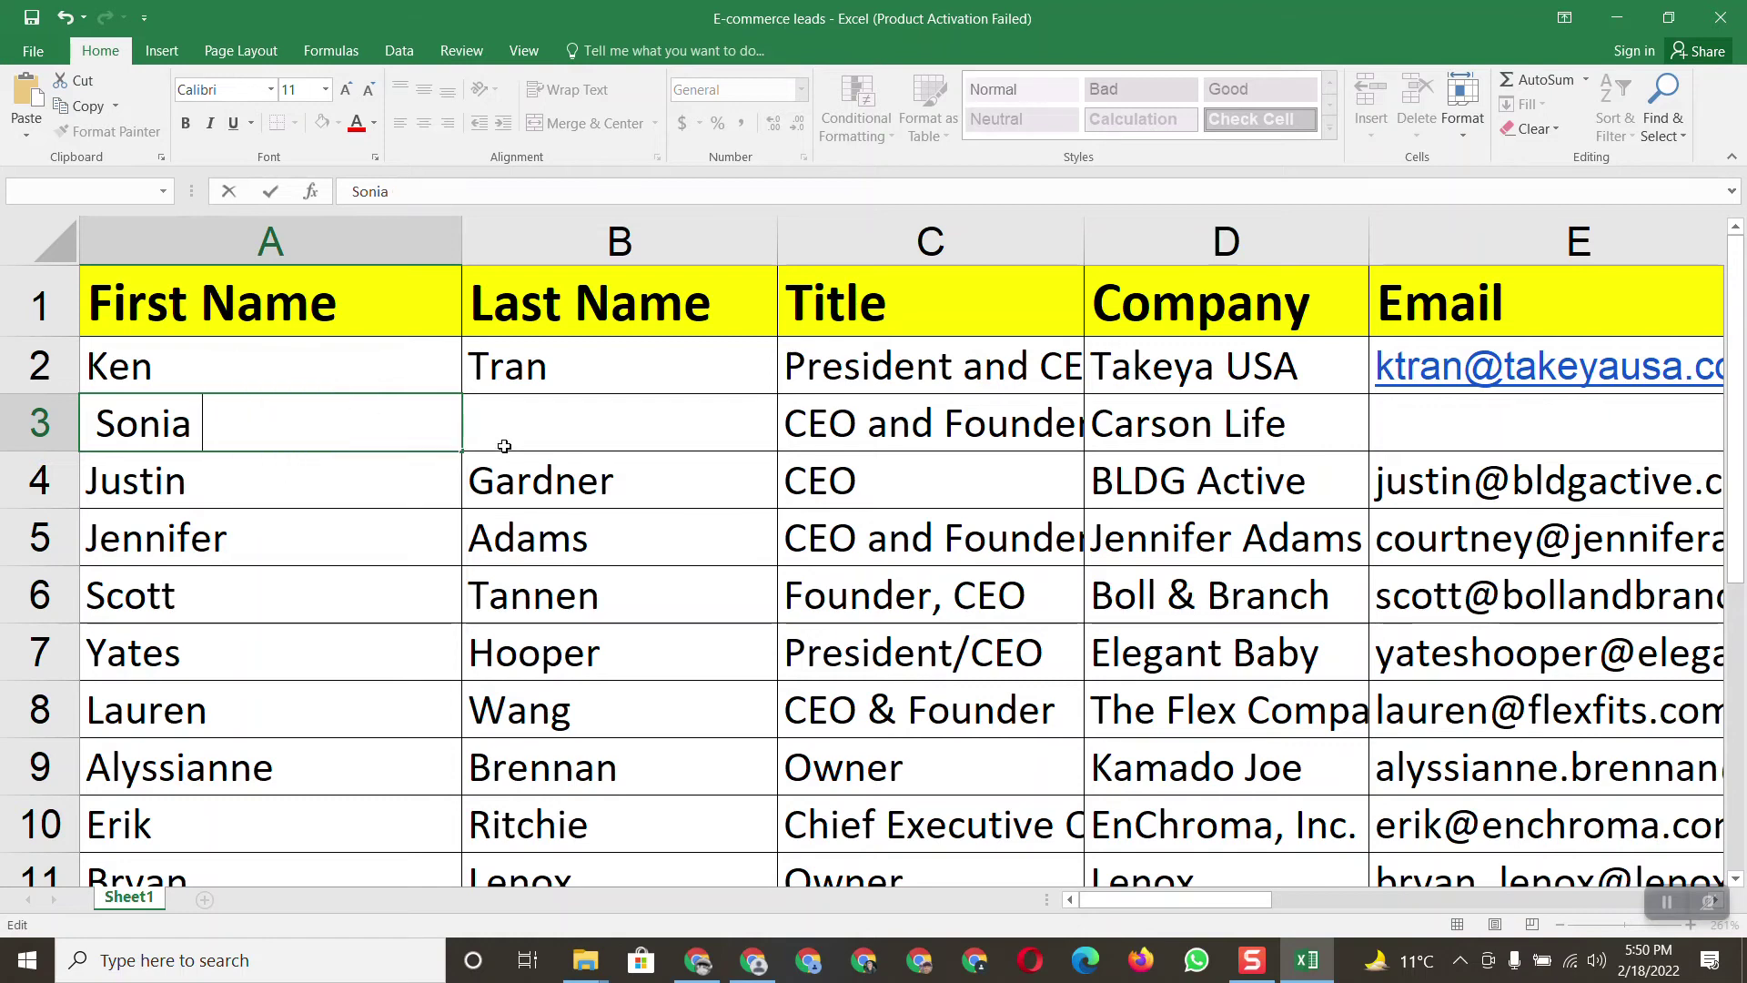
click(522, 434)
right_click(522, 434)
click(566, 528)
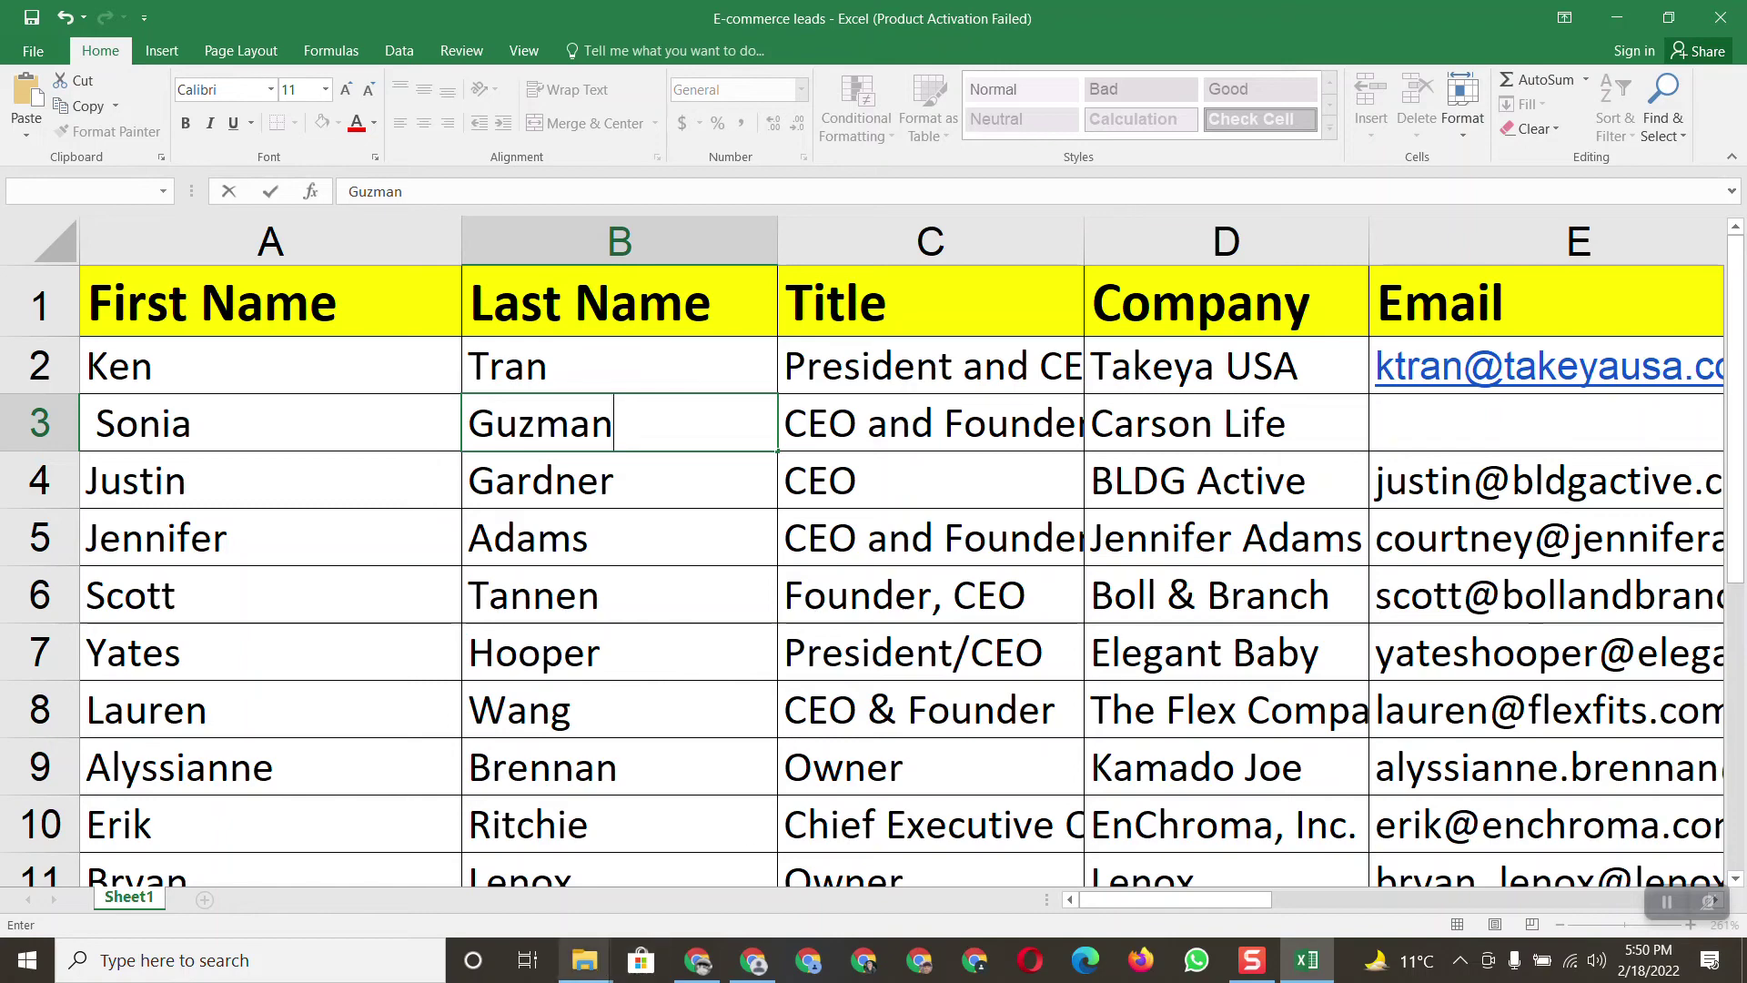
click(698, 960)
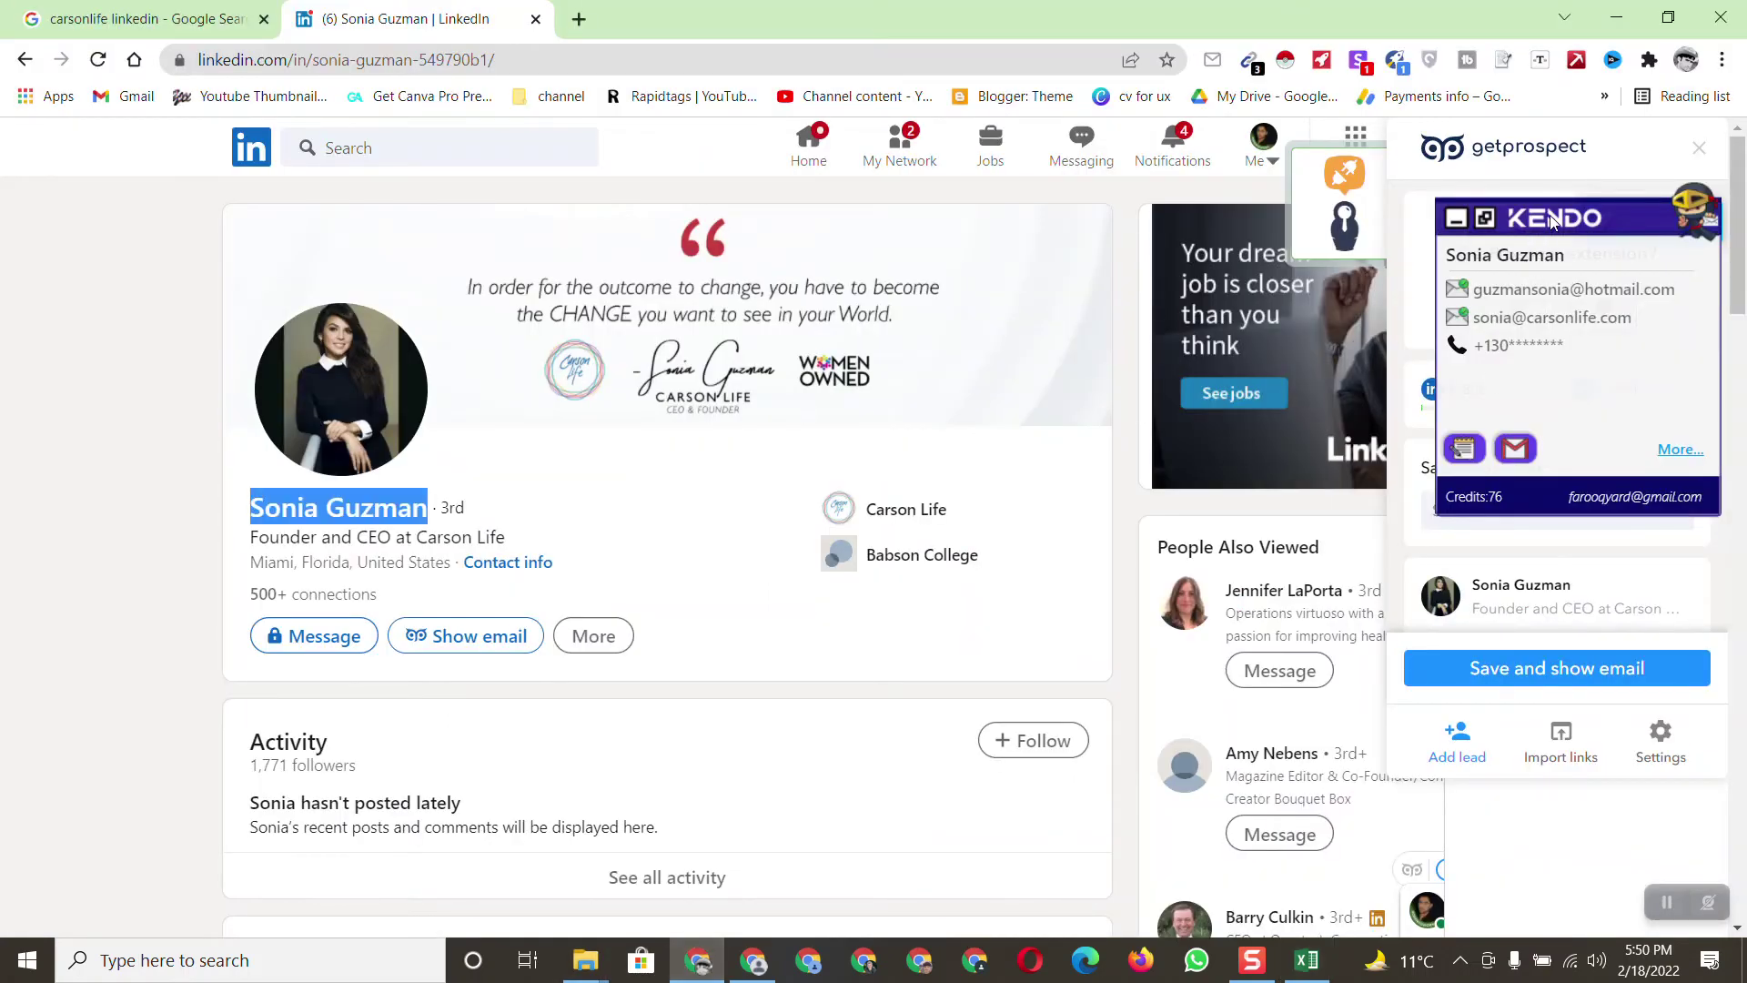
Attempt to paste the GetProspect company email into E3, then delete the wrongly pasted phone number
click(1570, 317)
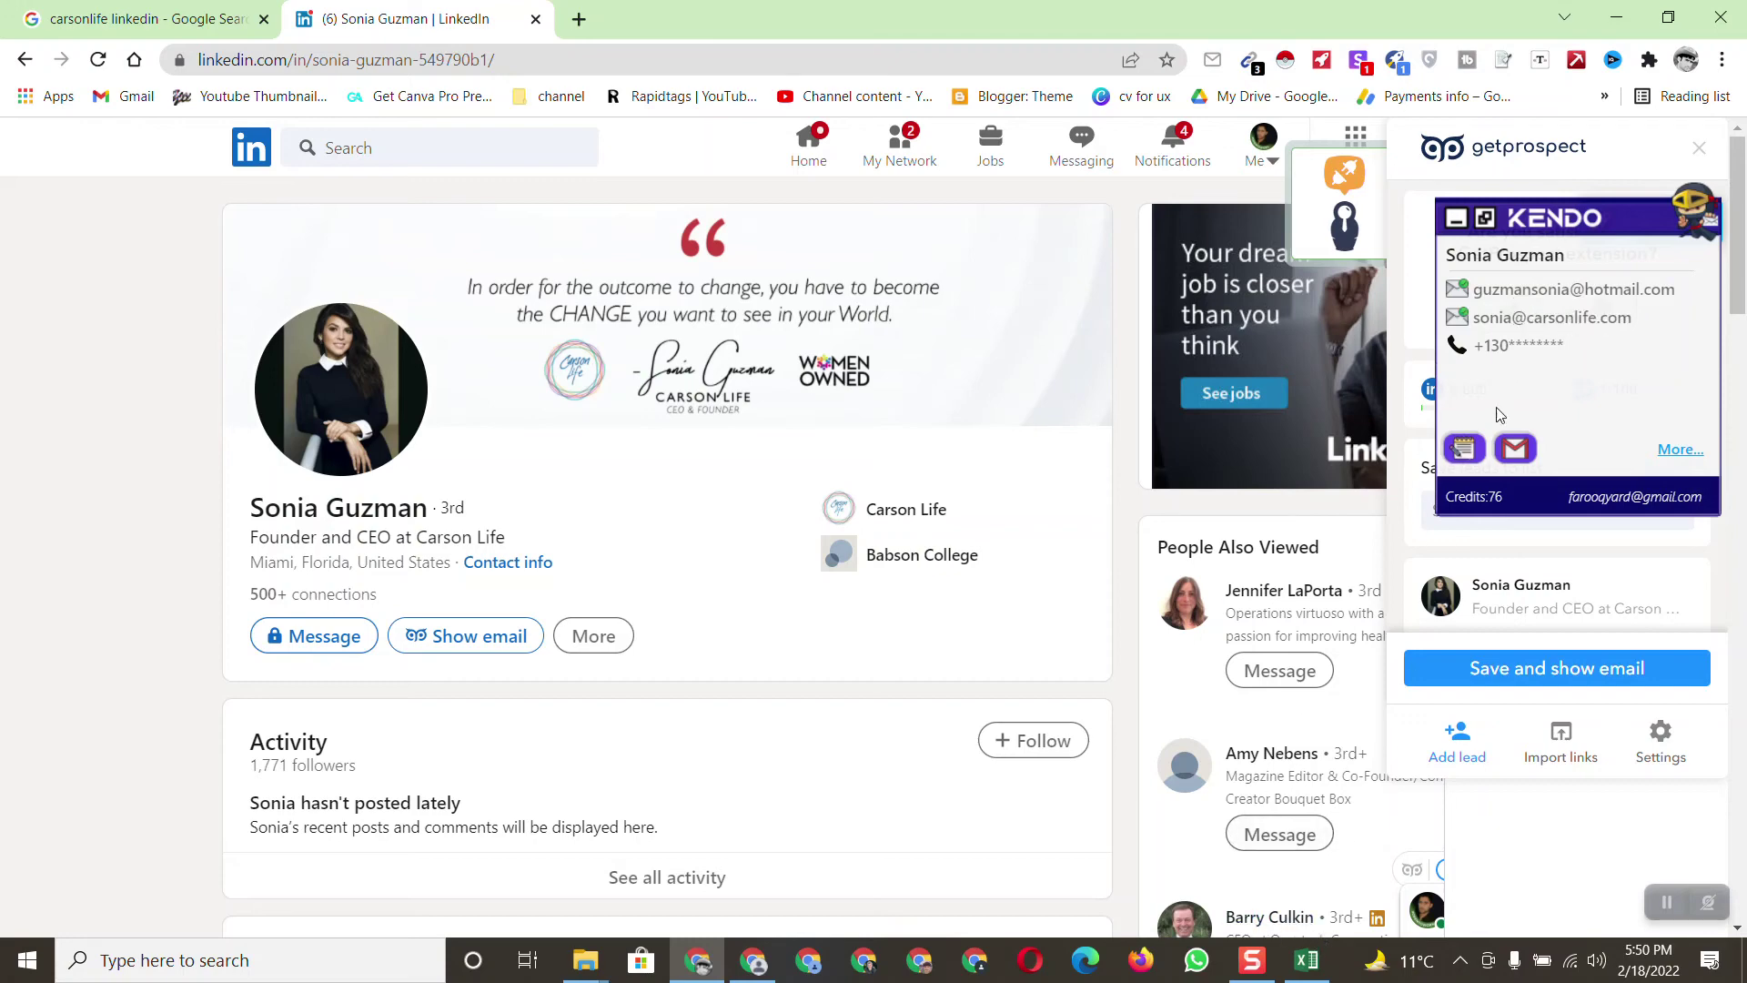
click(1307, 960)
click(1419, 421)
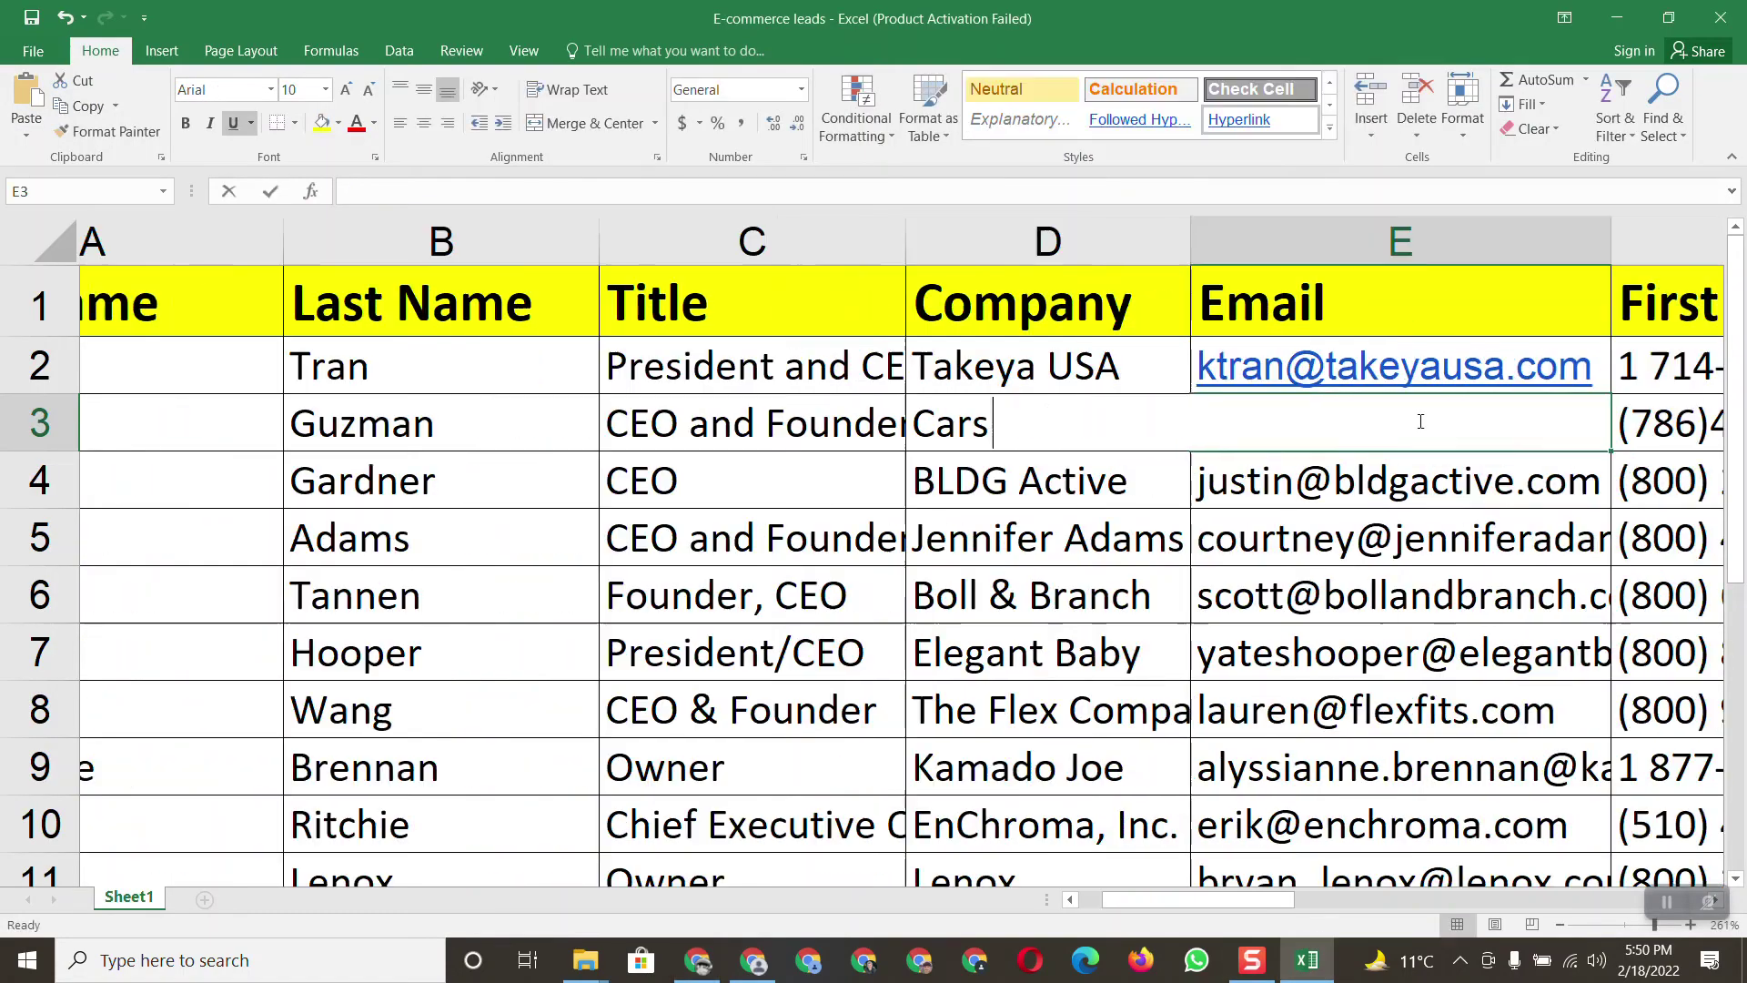
right_click(1420, 424)
right_click(1125, 430)
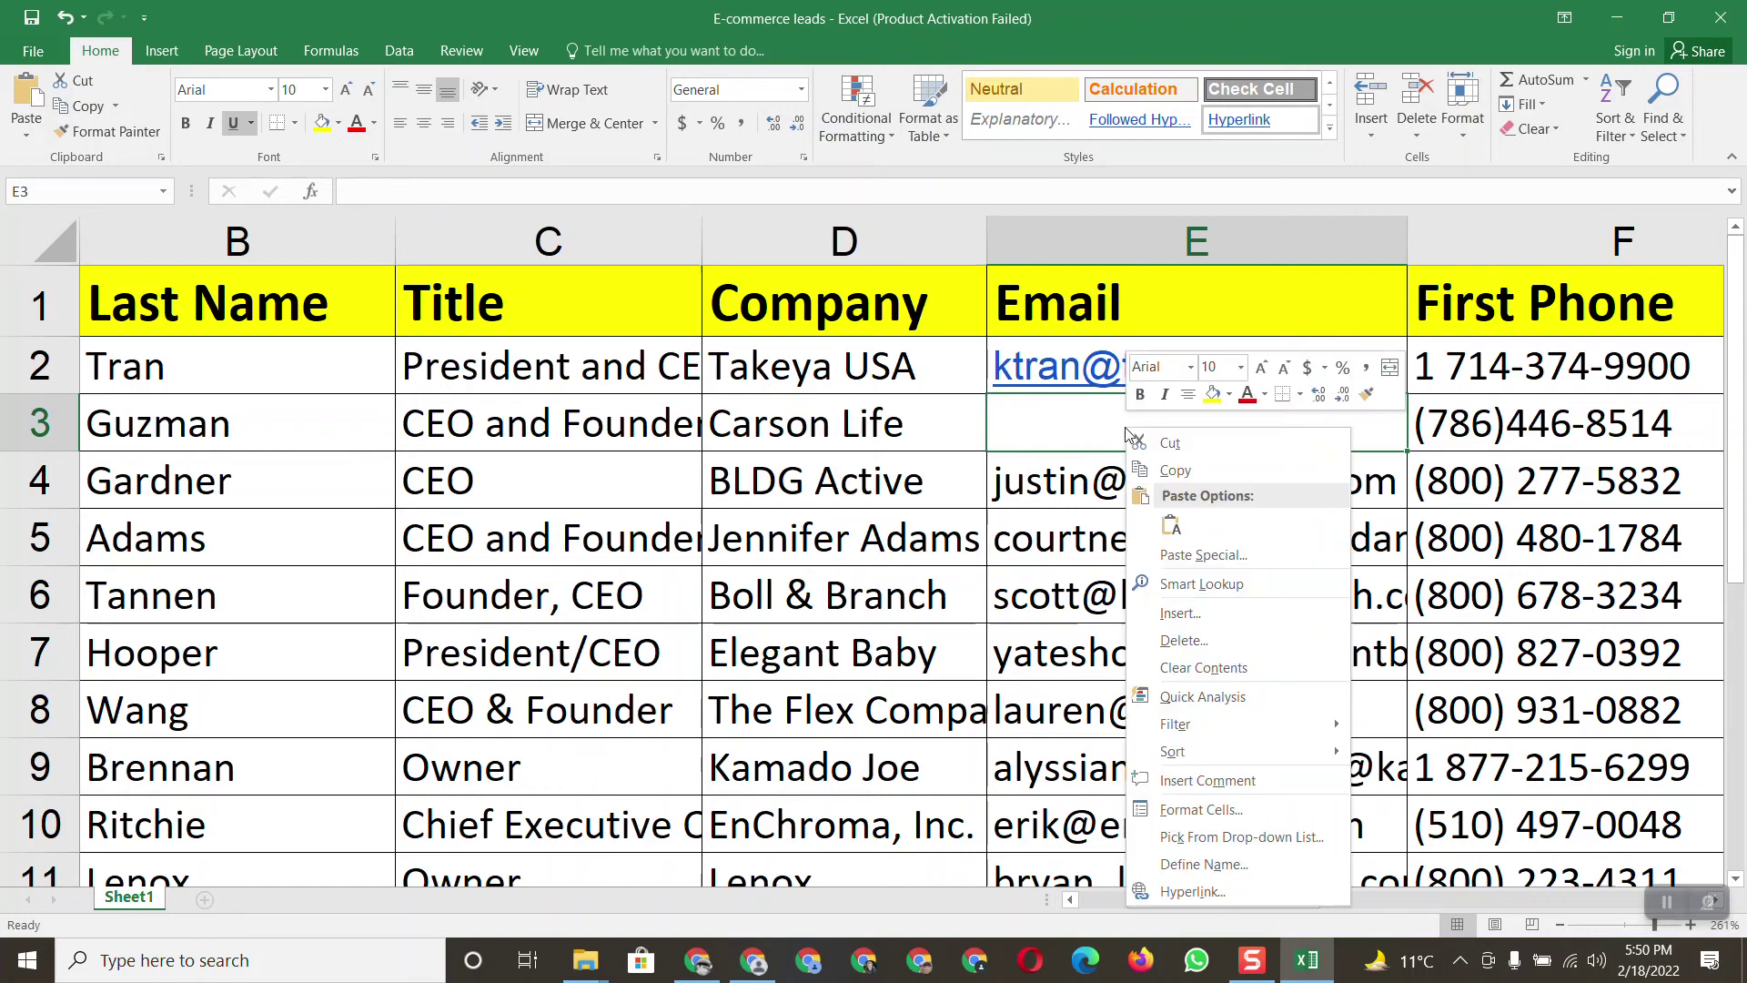
key(Escape)
double_click(1083, 424)
right_click(1083, 424)
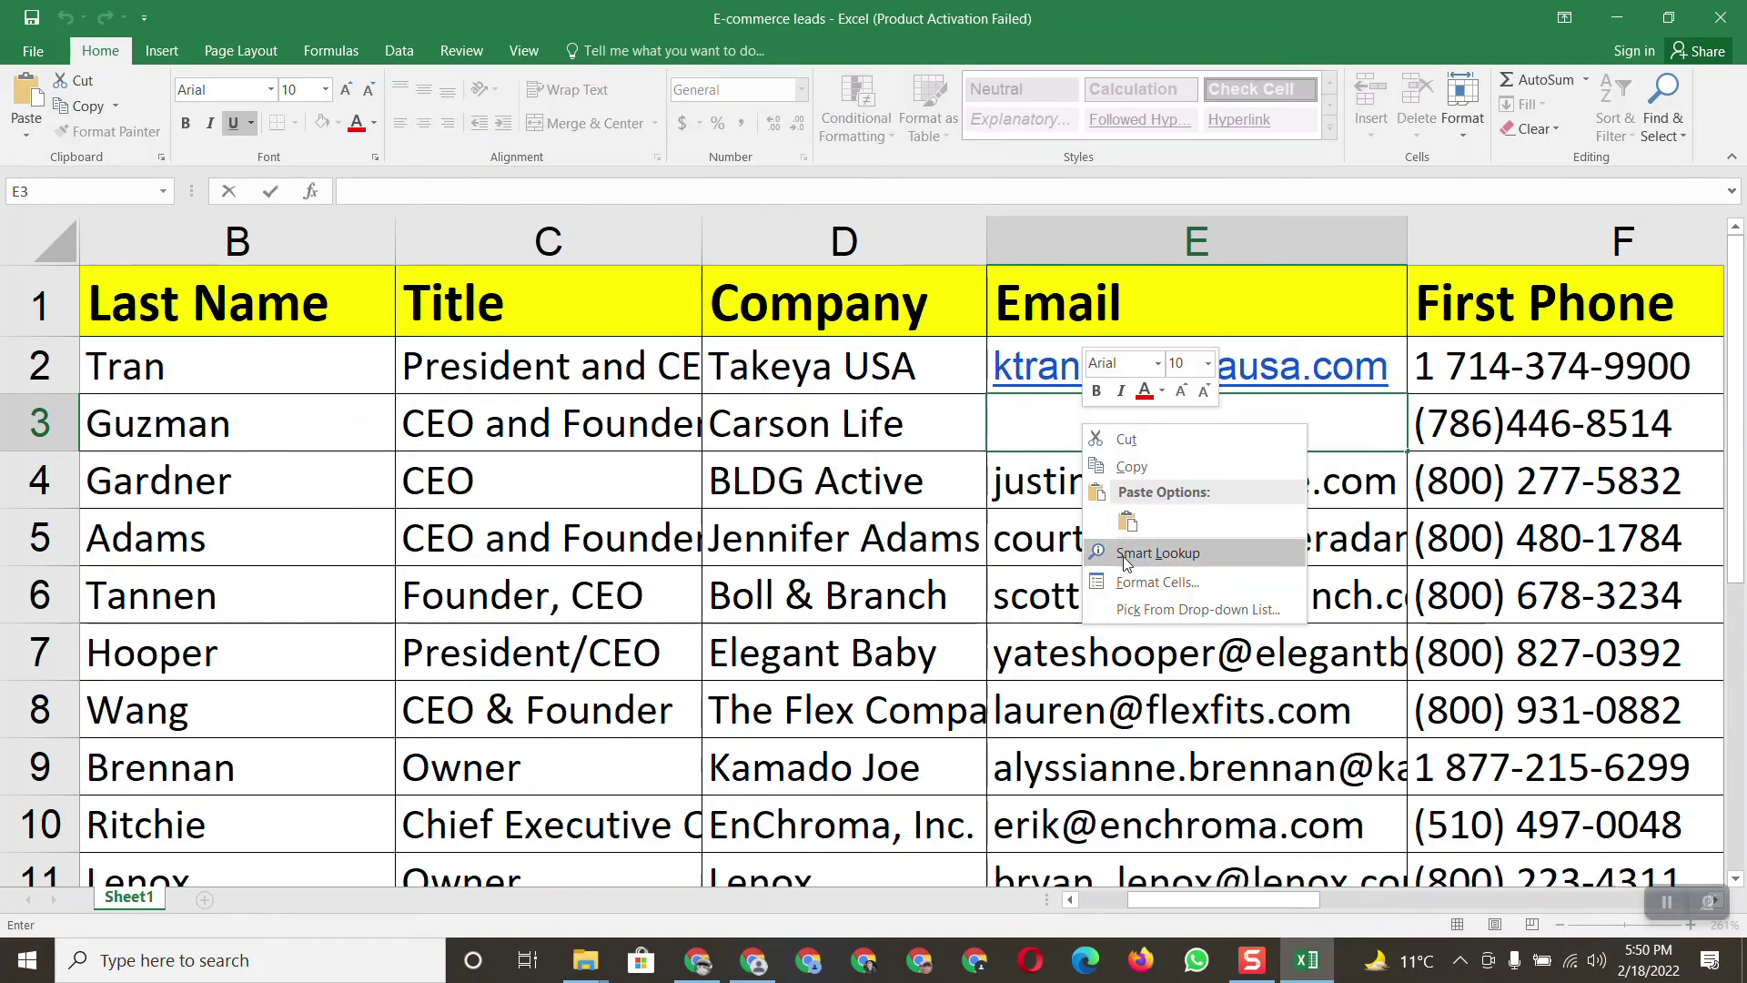
key(Escape)
text(+130********)
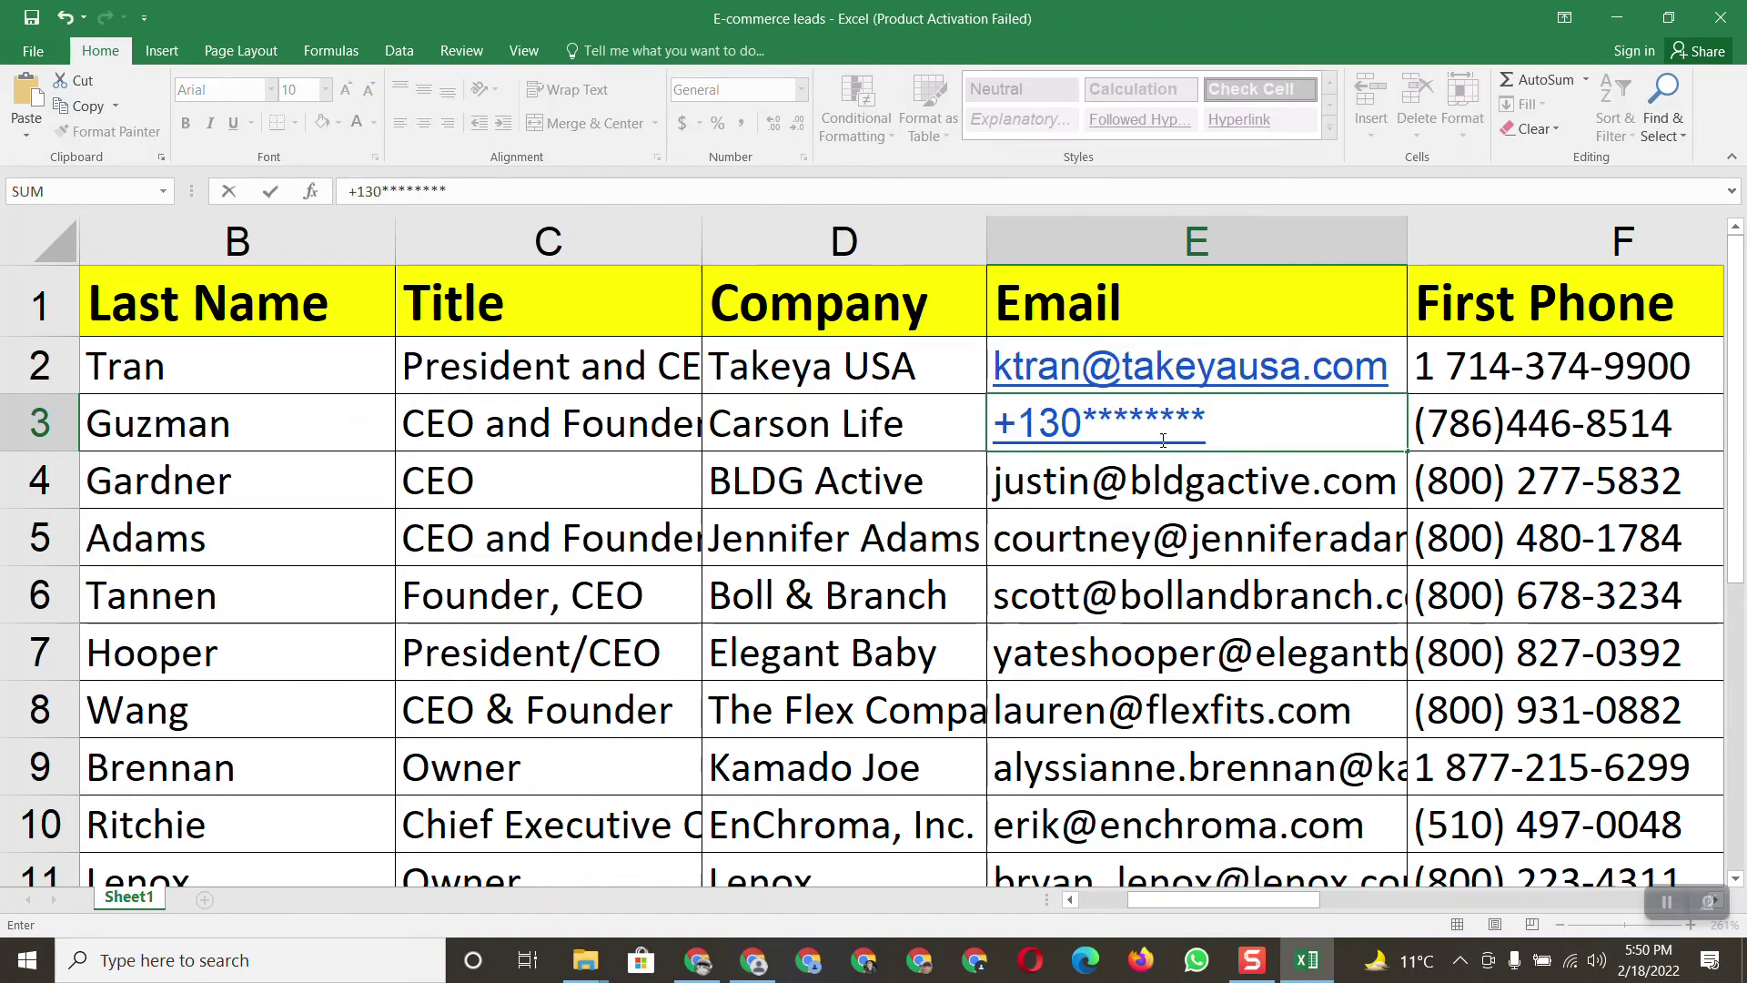
drag(1203, 423, 908, 414)
key(BackSpace)
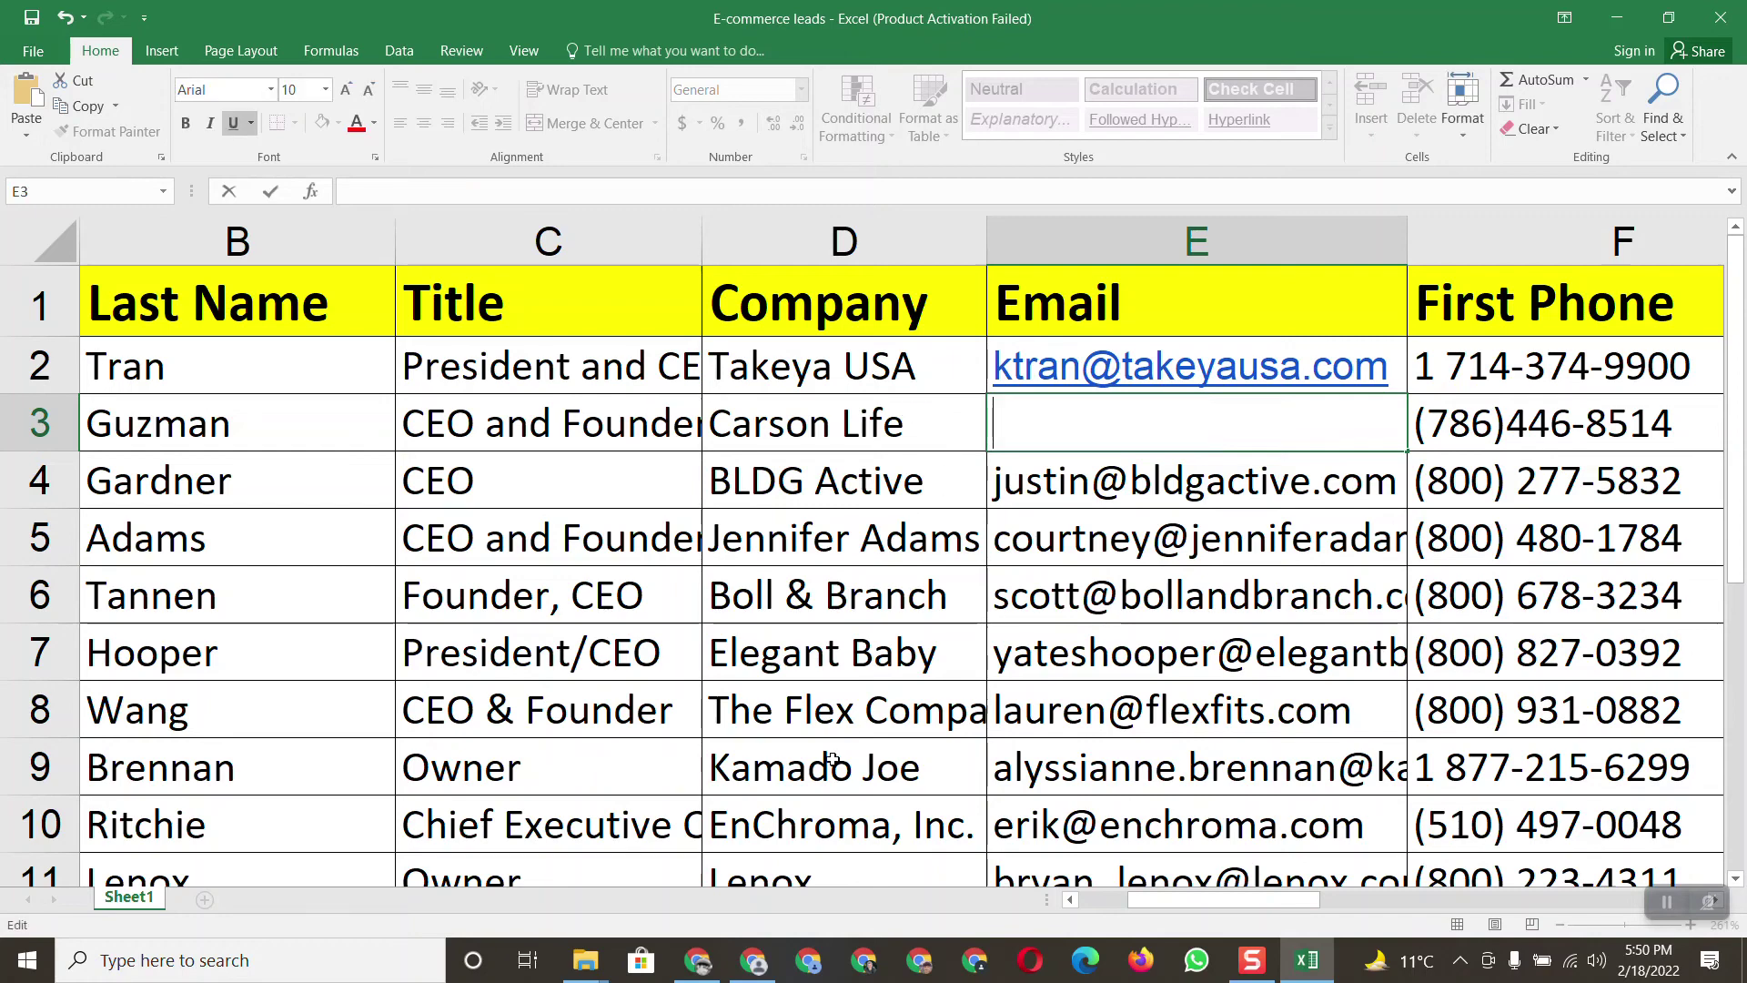
Re-copy the company email from the GetProspect panel and paste it into cell E3
click(698, 960)
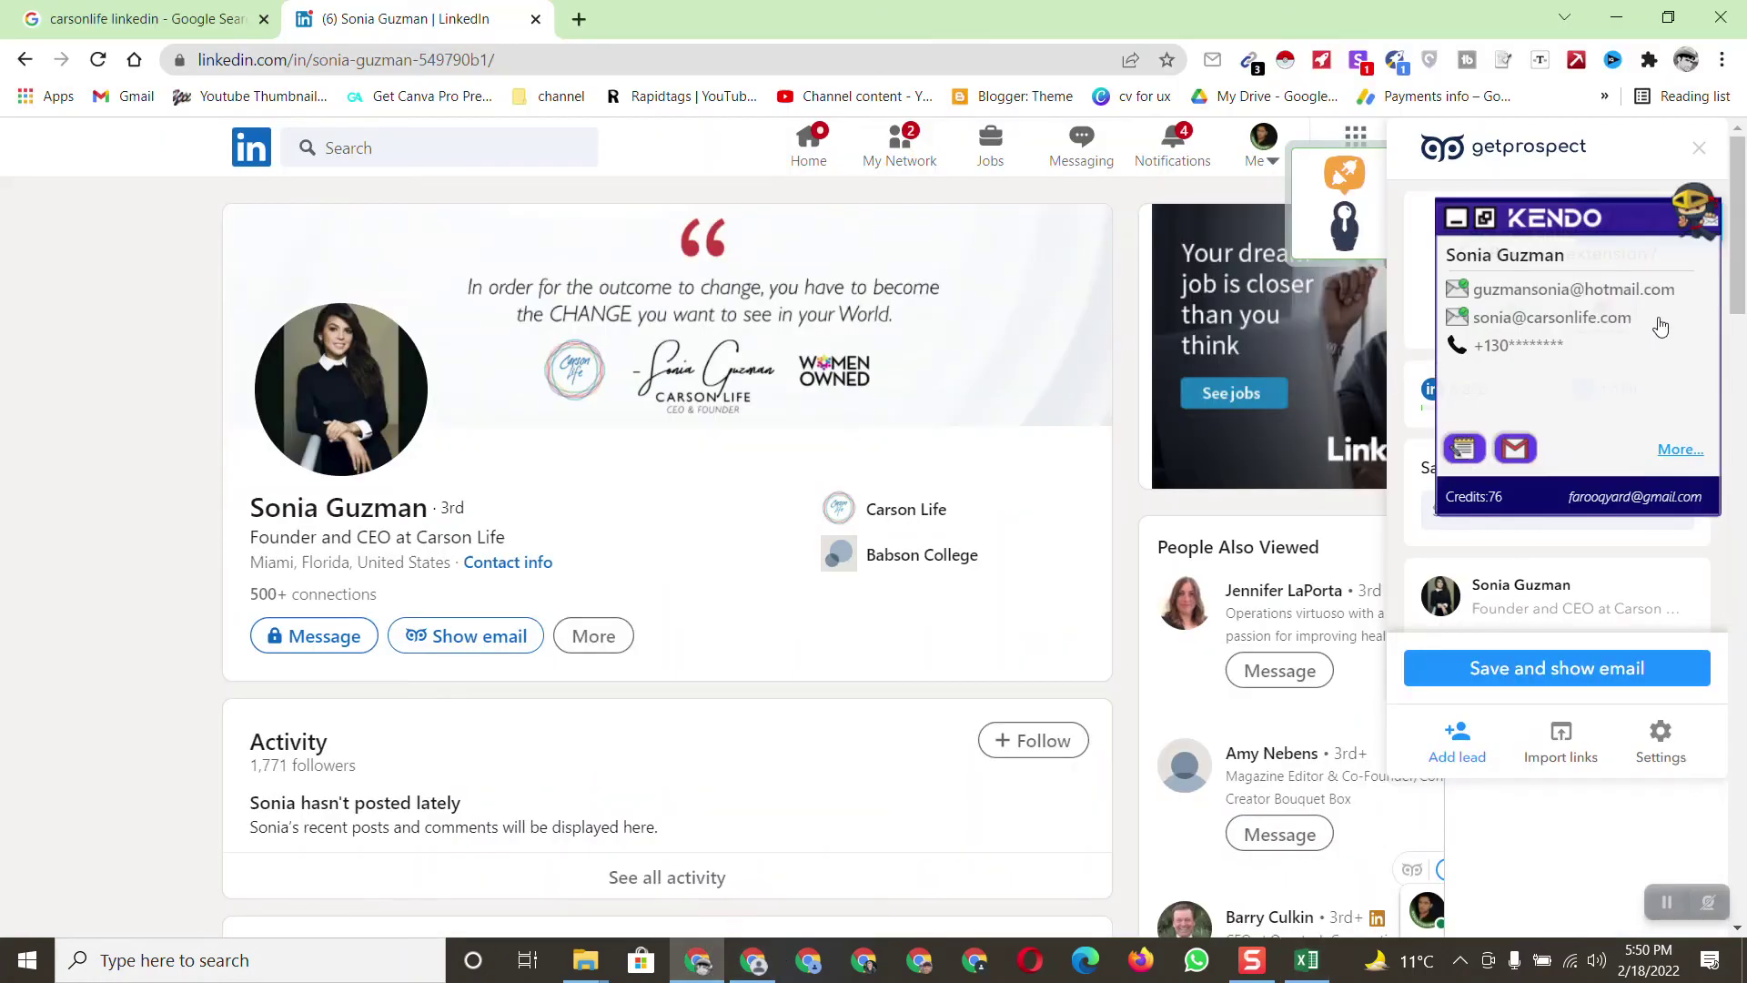
drag(1631, 319, 1471, 326)
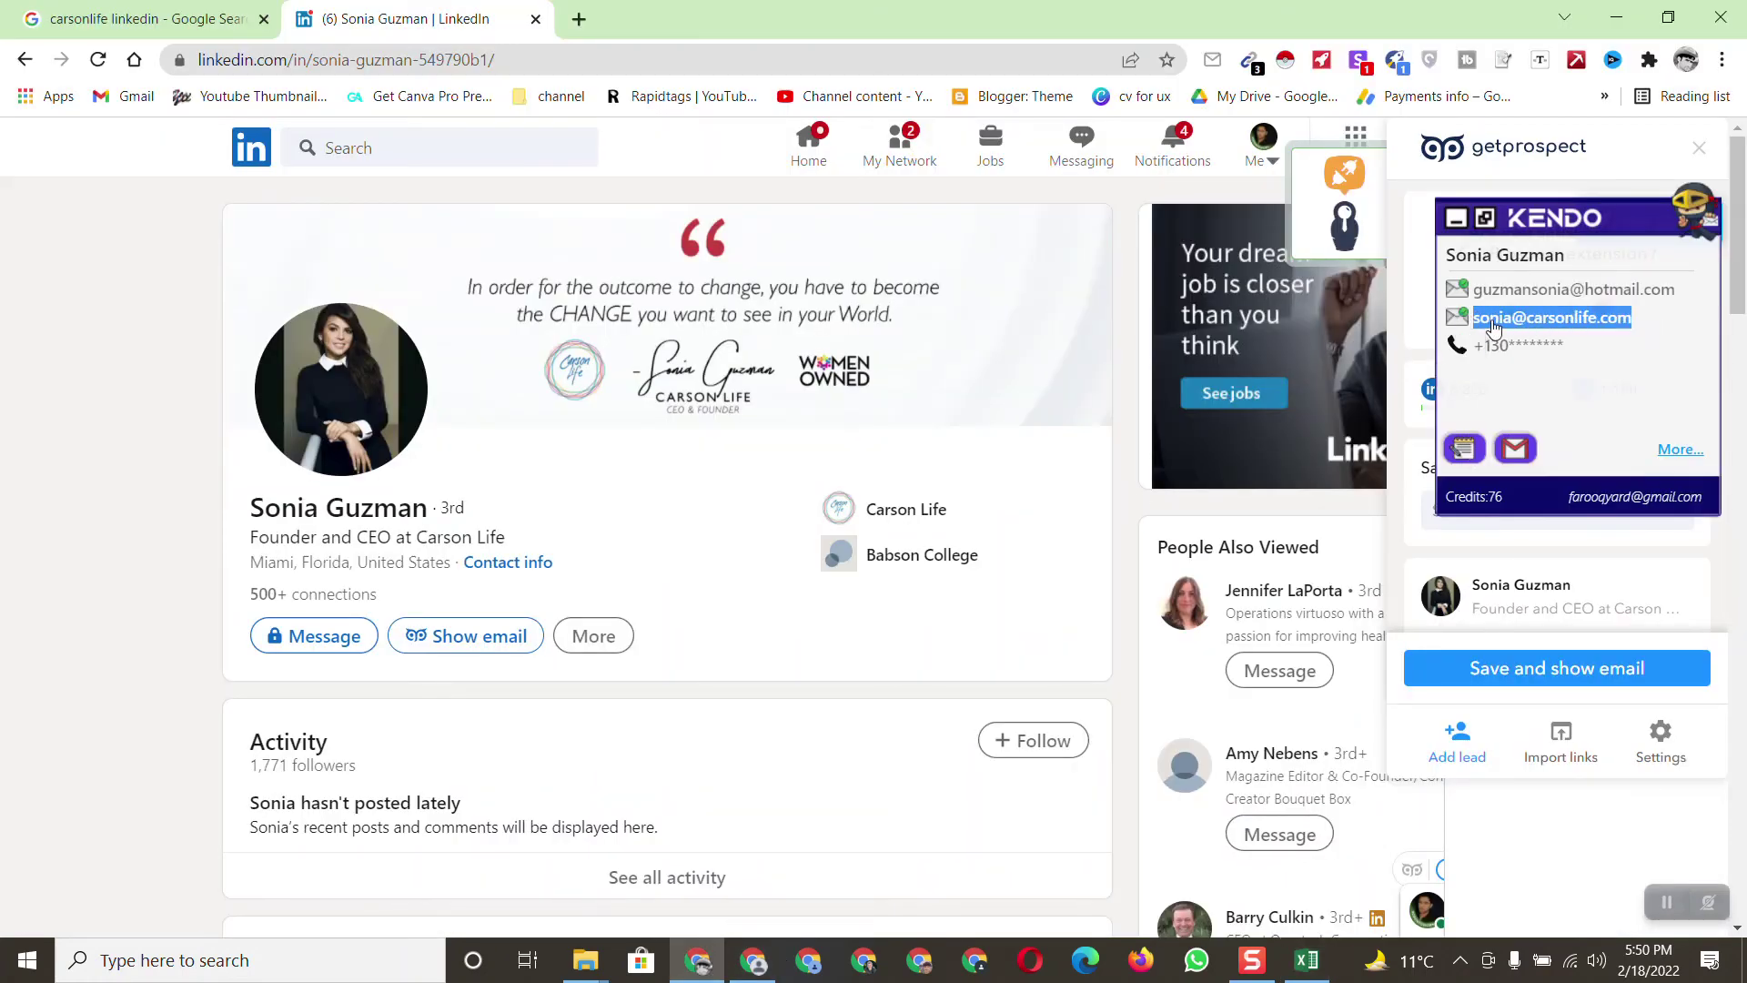
right_click(1476, 322)
click(1420, 338)
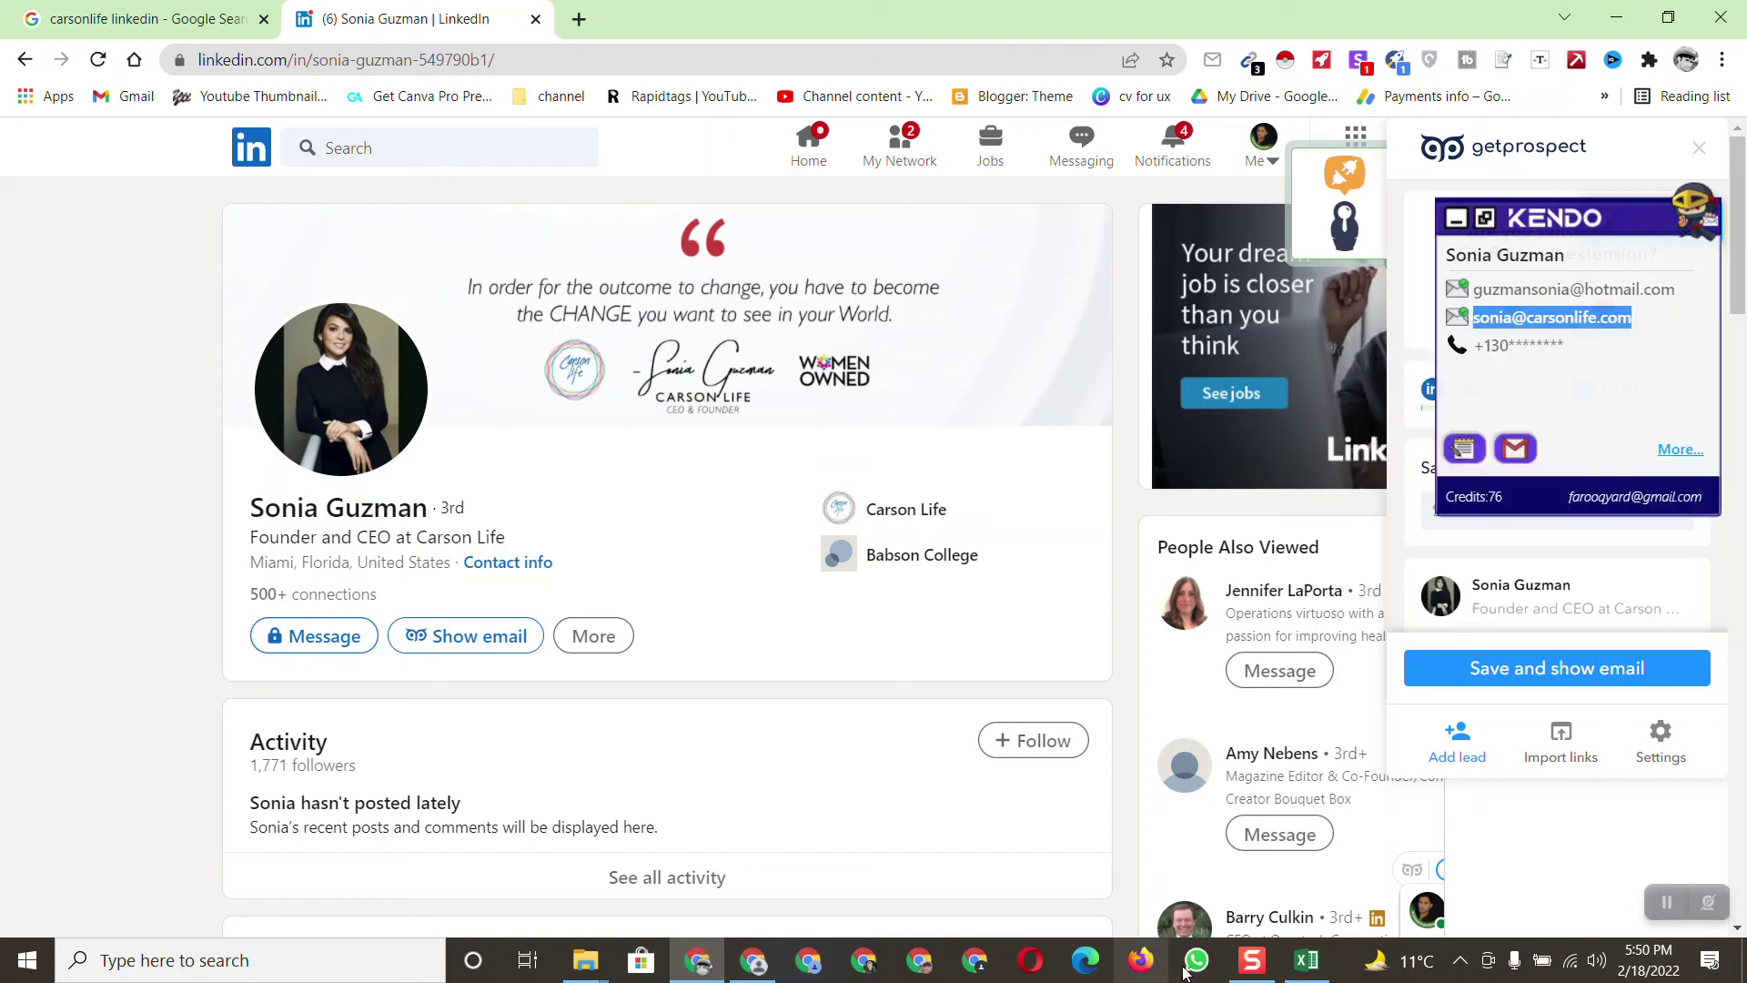
click(1307, 960)
right_click(1059, 435)
click(1104, 537)
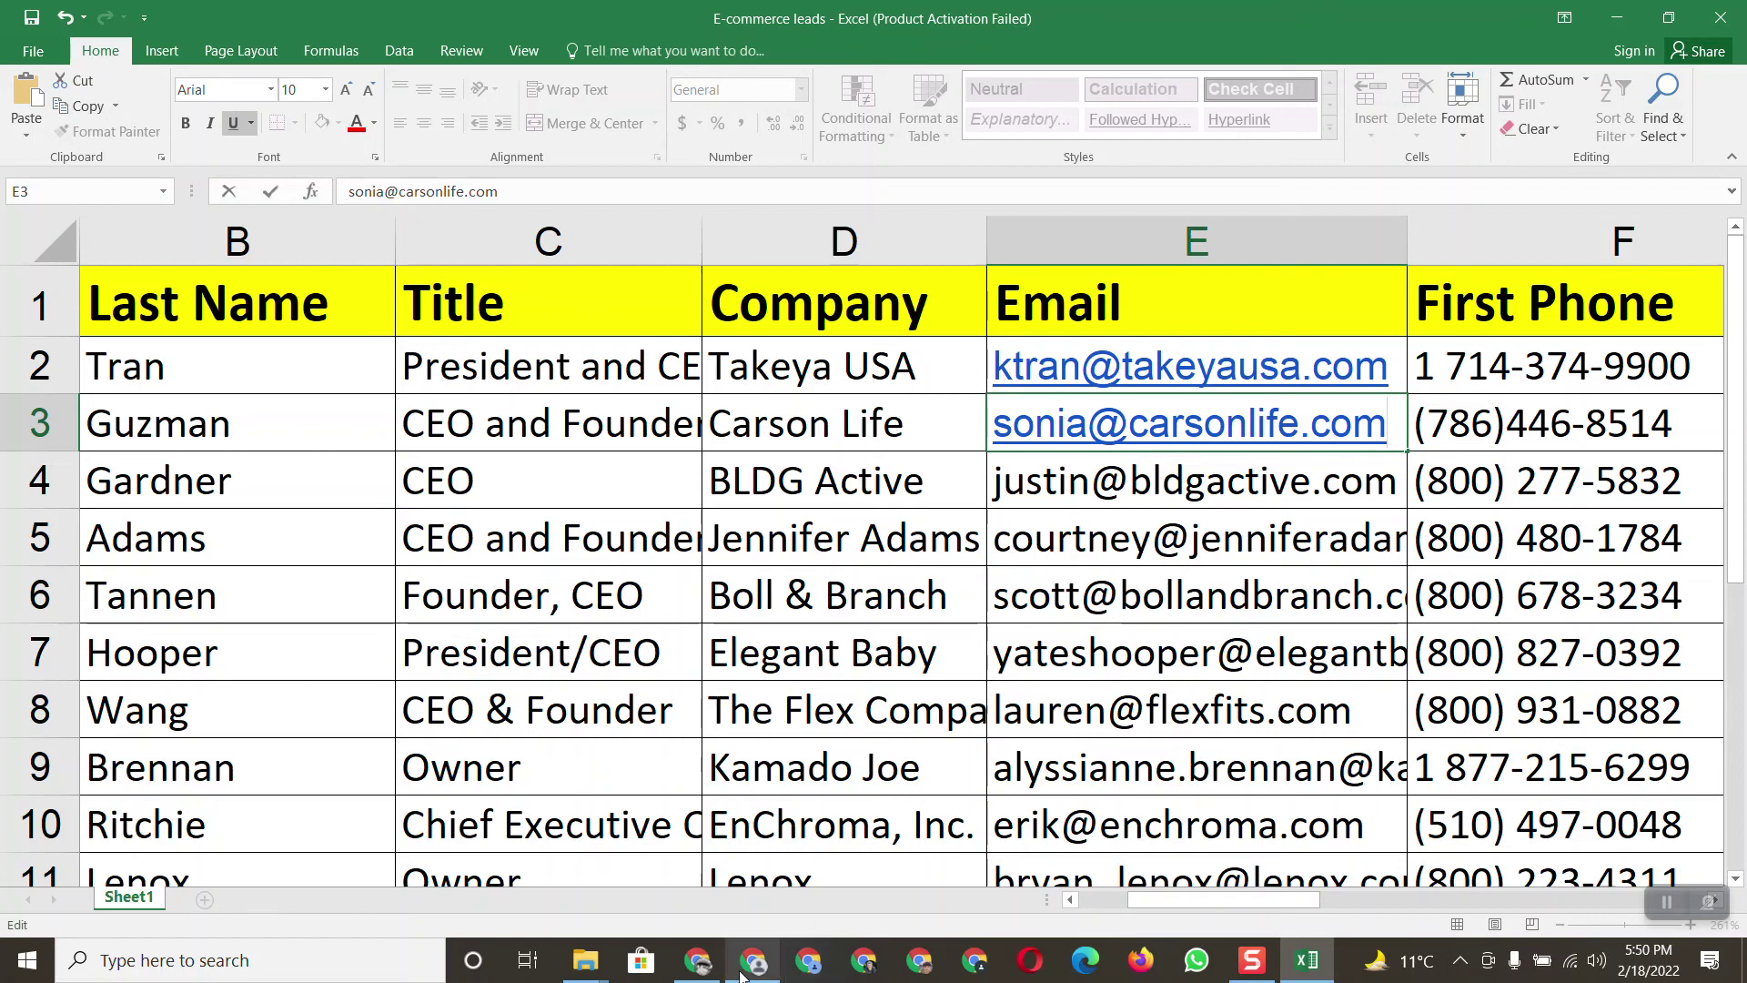
click(700, 963)
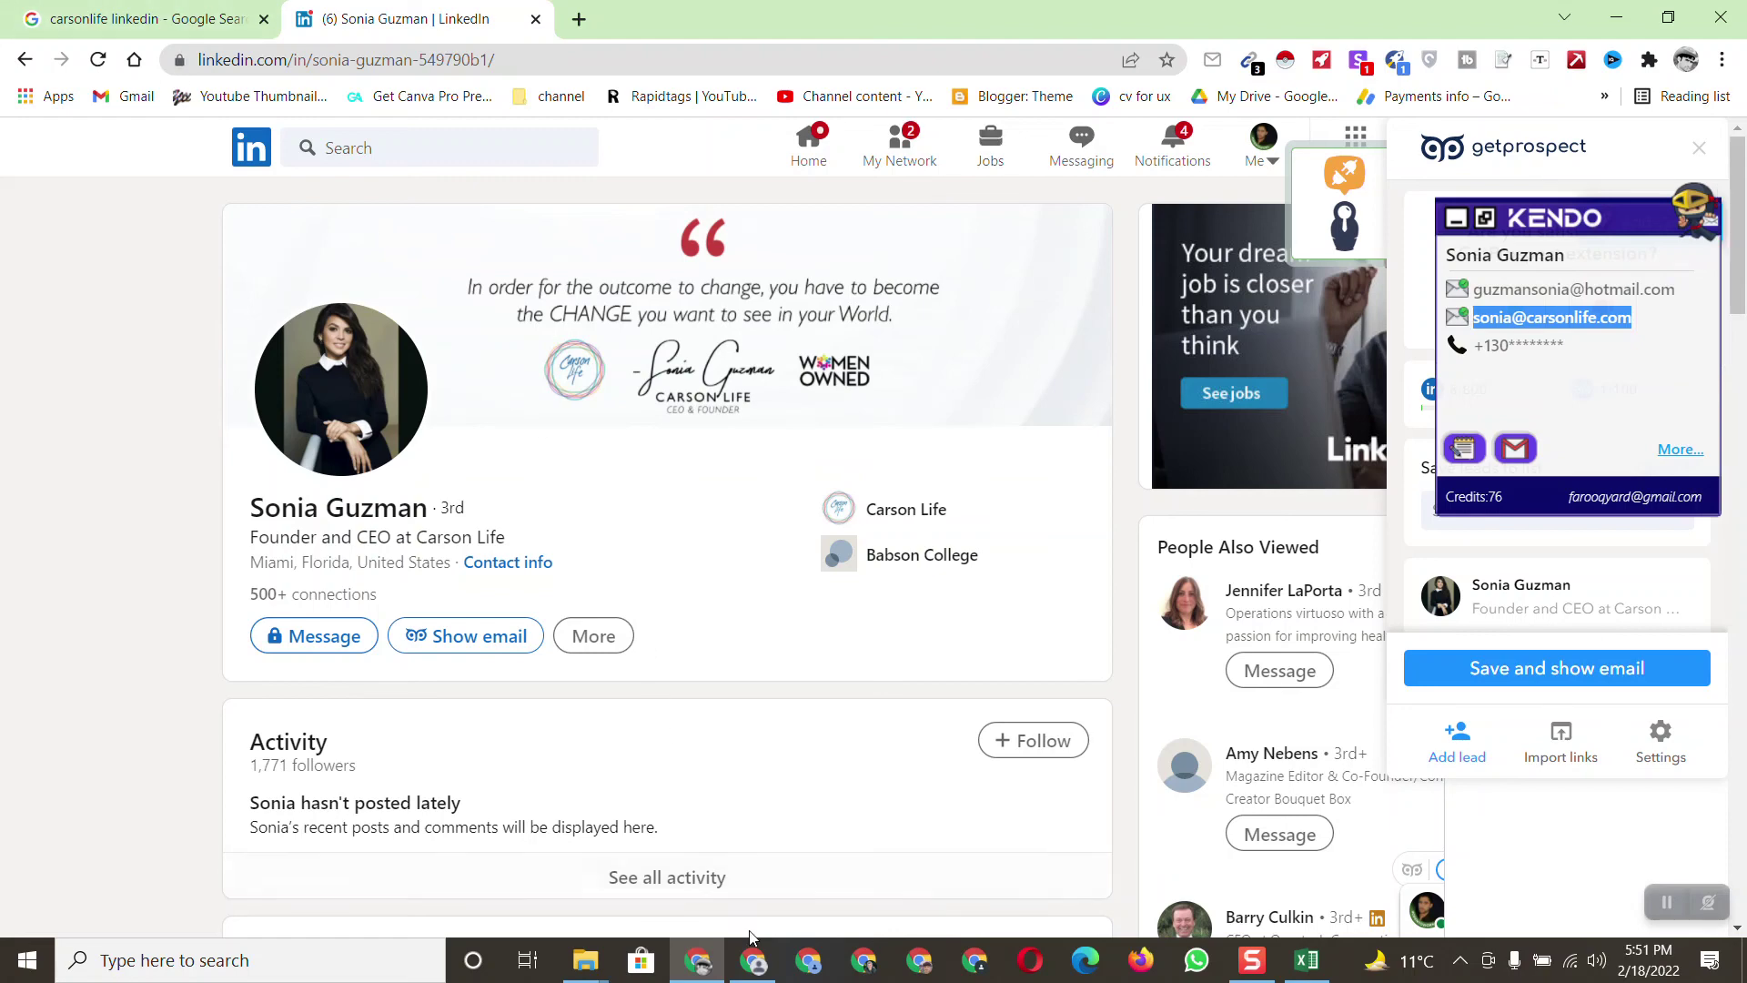
Scroll through the Easy Mentor channel's Videos tab on YouTube
click(755, 962)
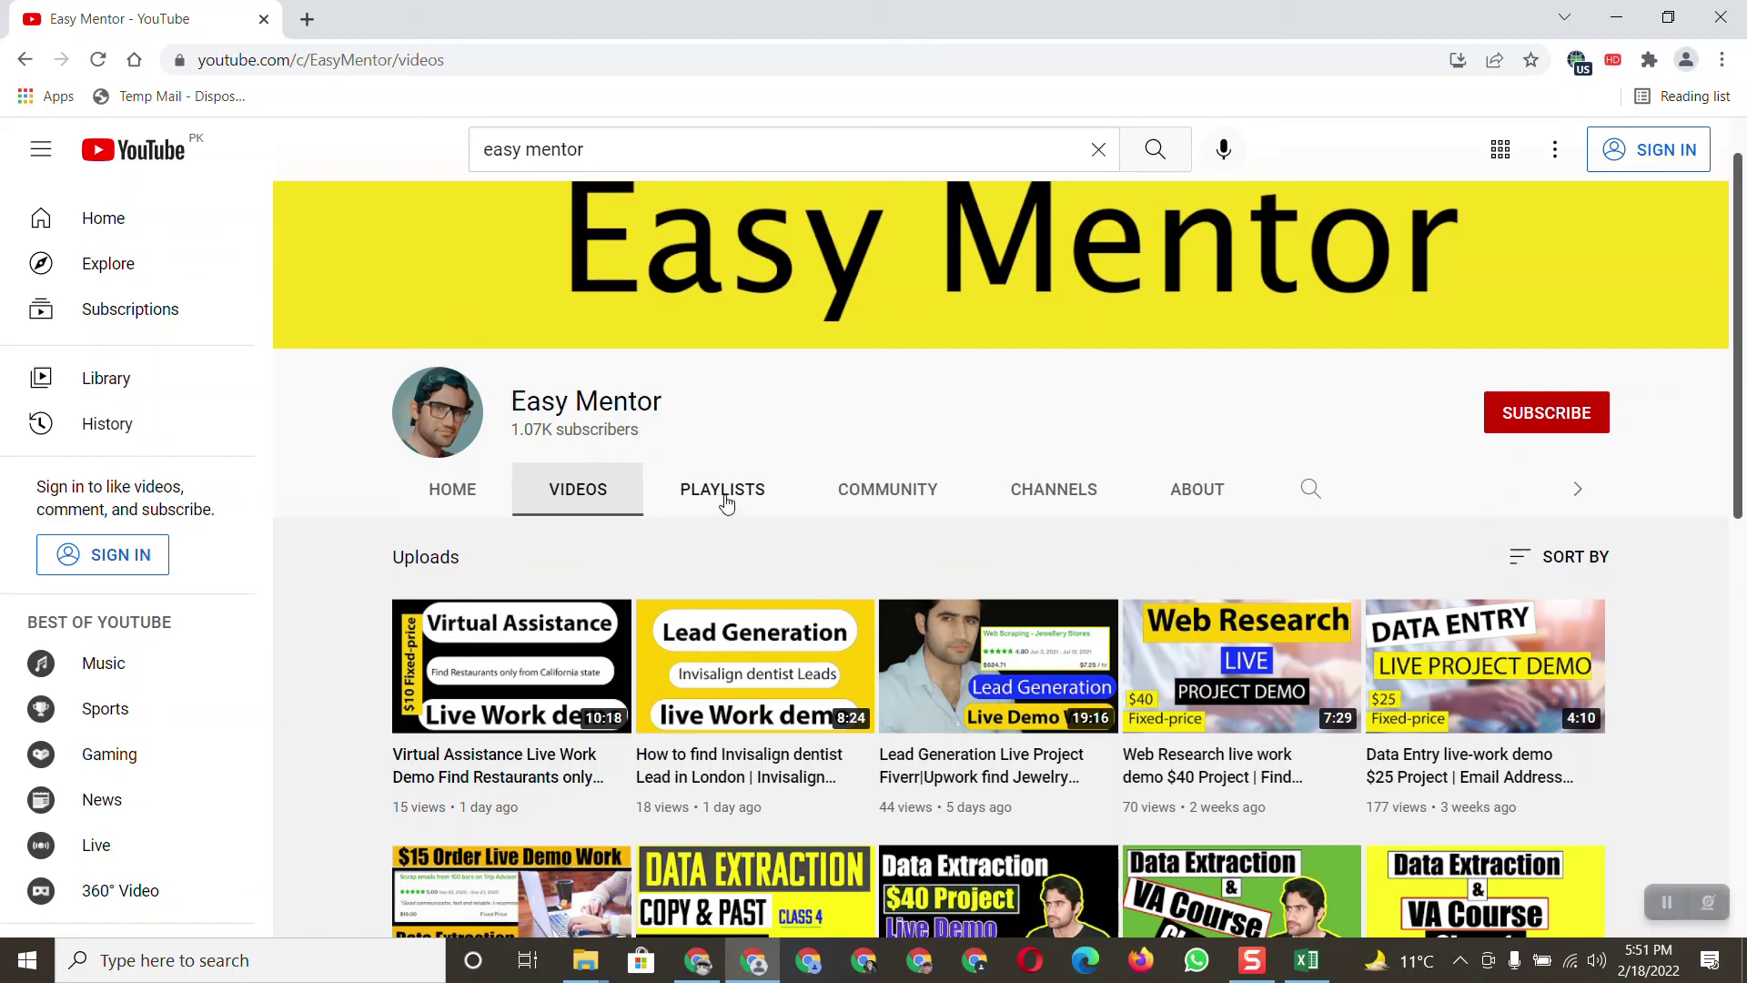
scroll(1743, 641, down, 7)
scroll(1743, 642, down, 1)
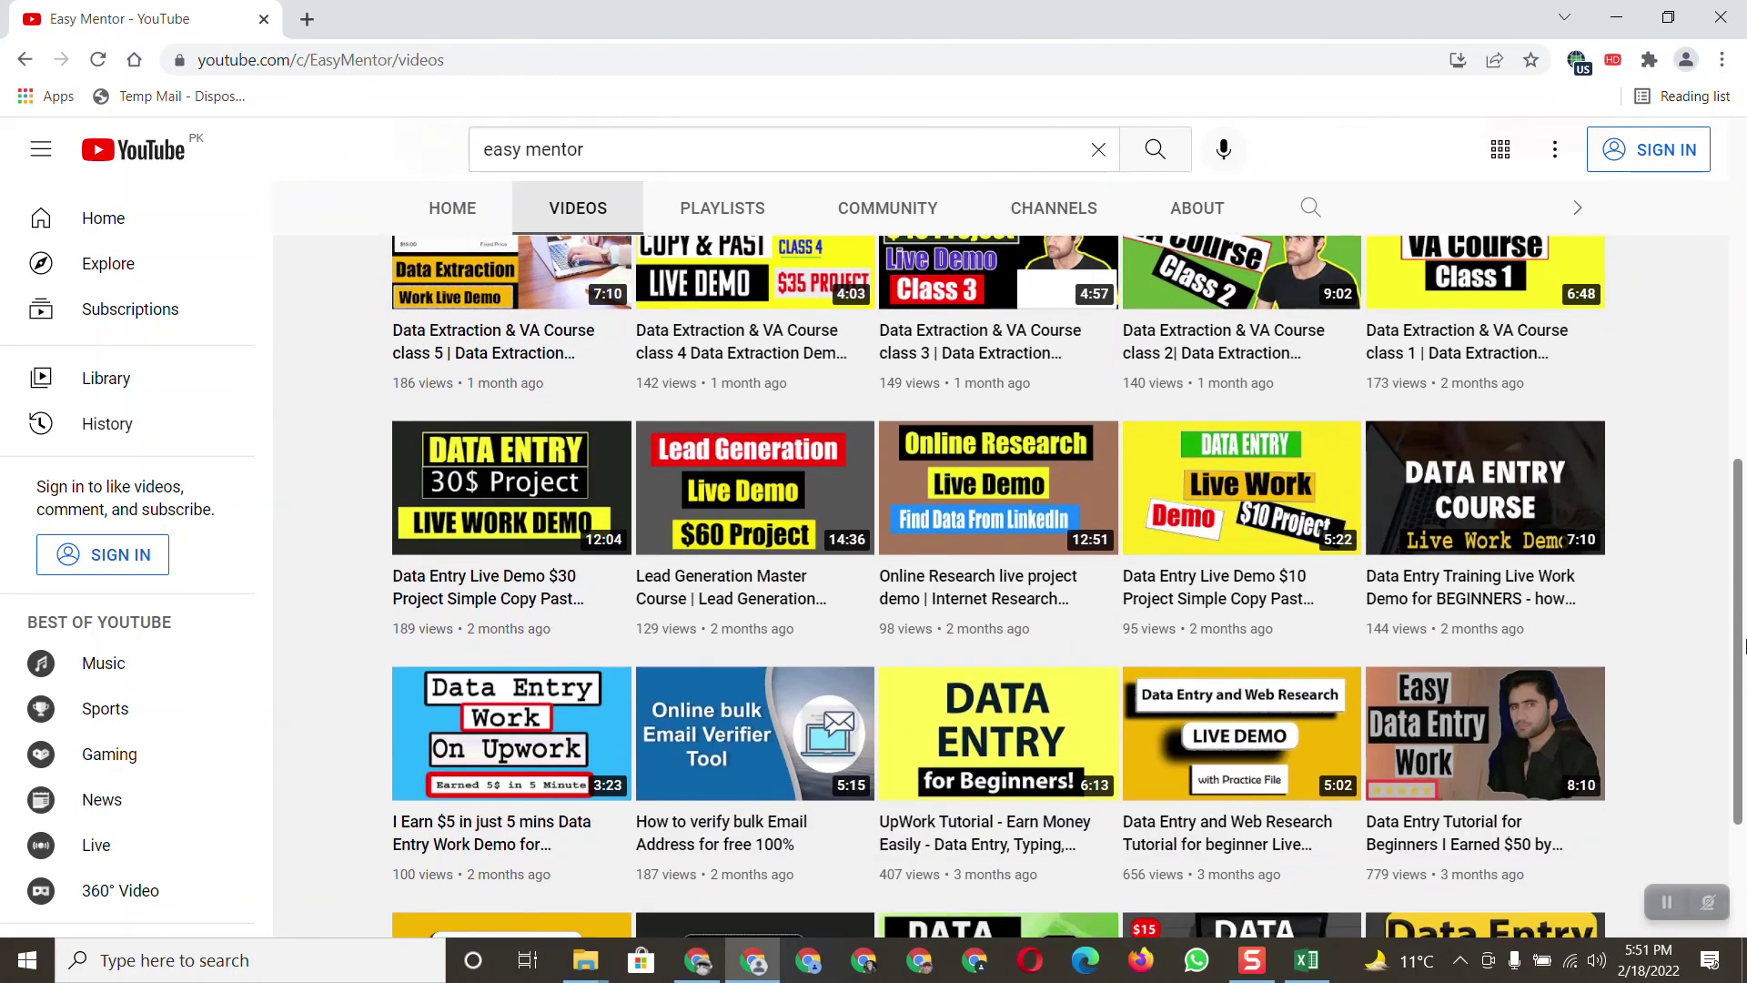
scroll(1744, 589, up, 4)
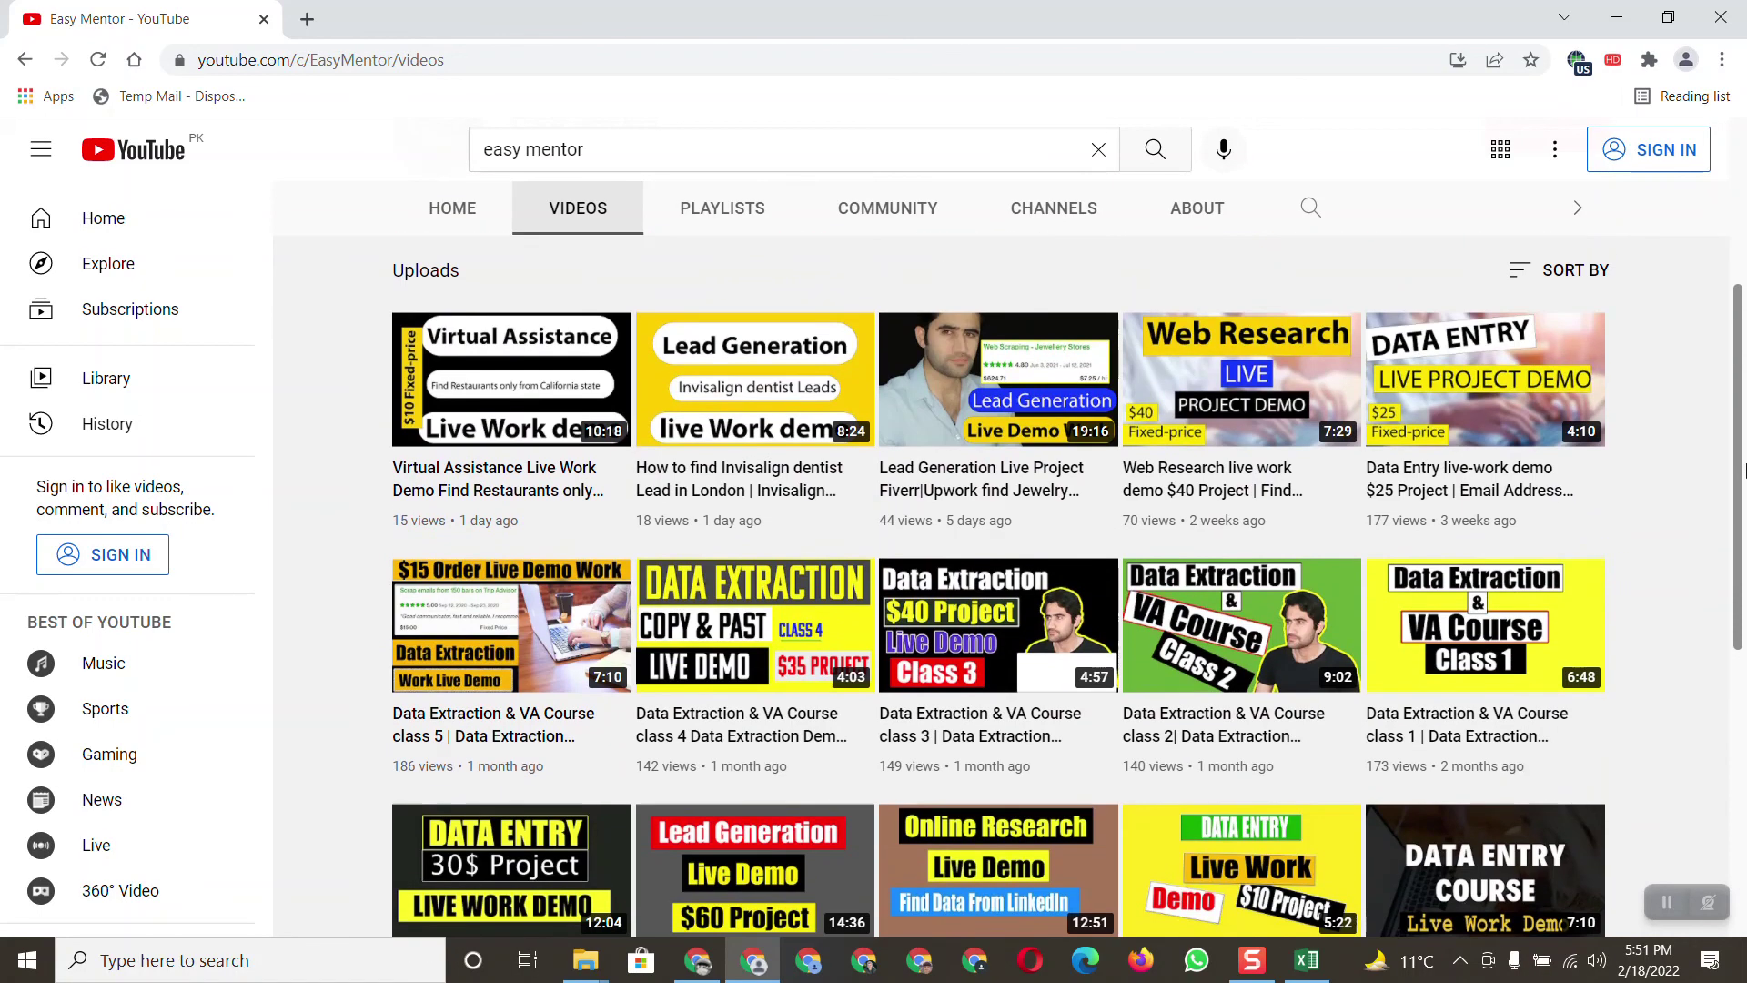
drag(1743, 469, 1743, 343)
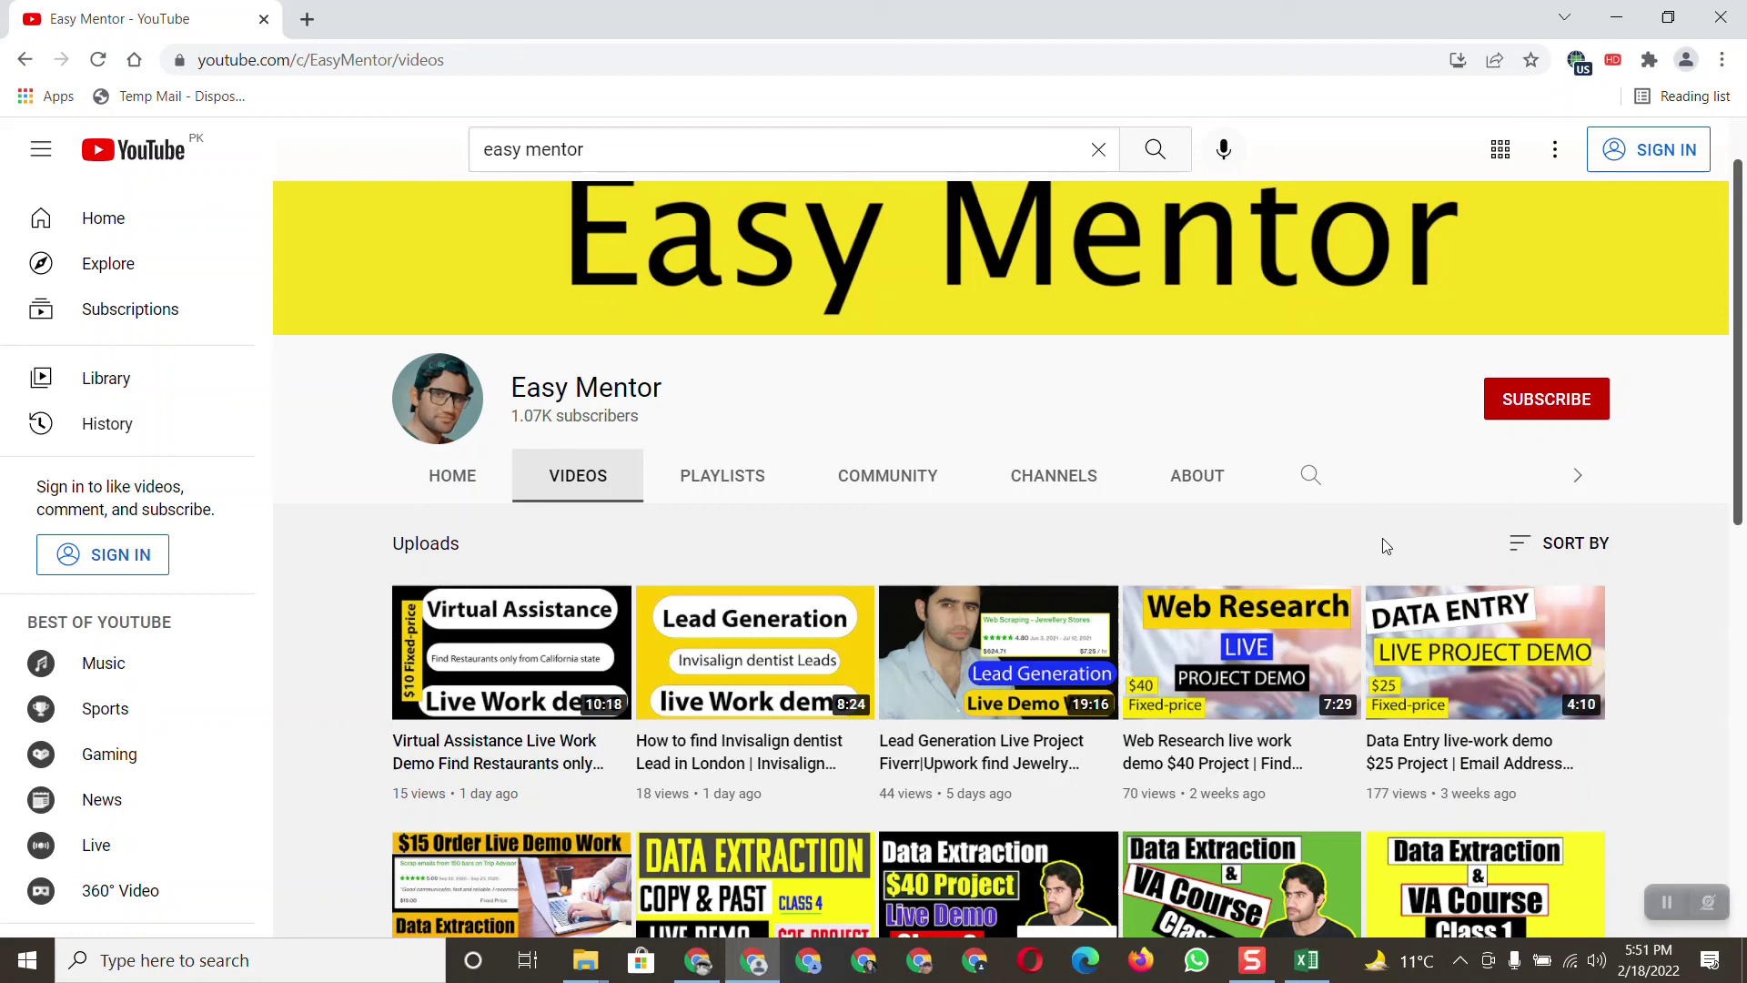
Read the channel's About page, go back to Videos, then return to the E-commerce leads workbook
click(1204, 494)
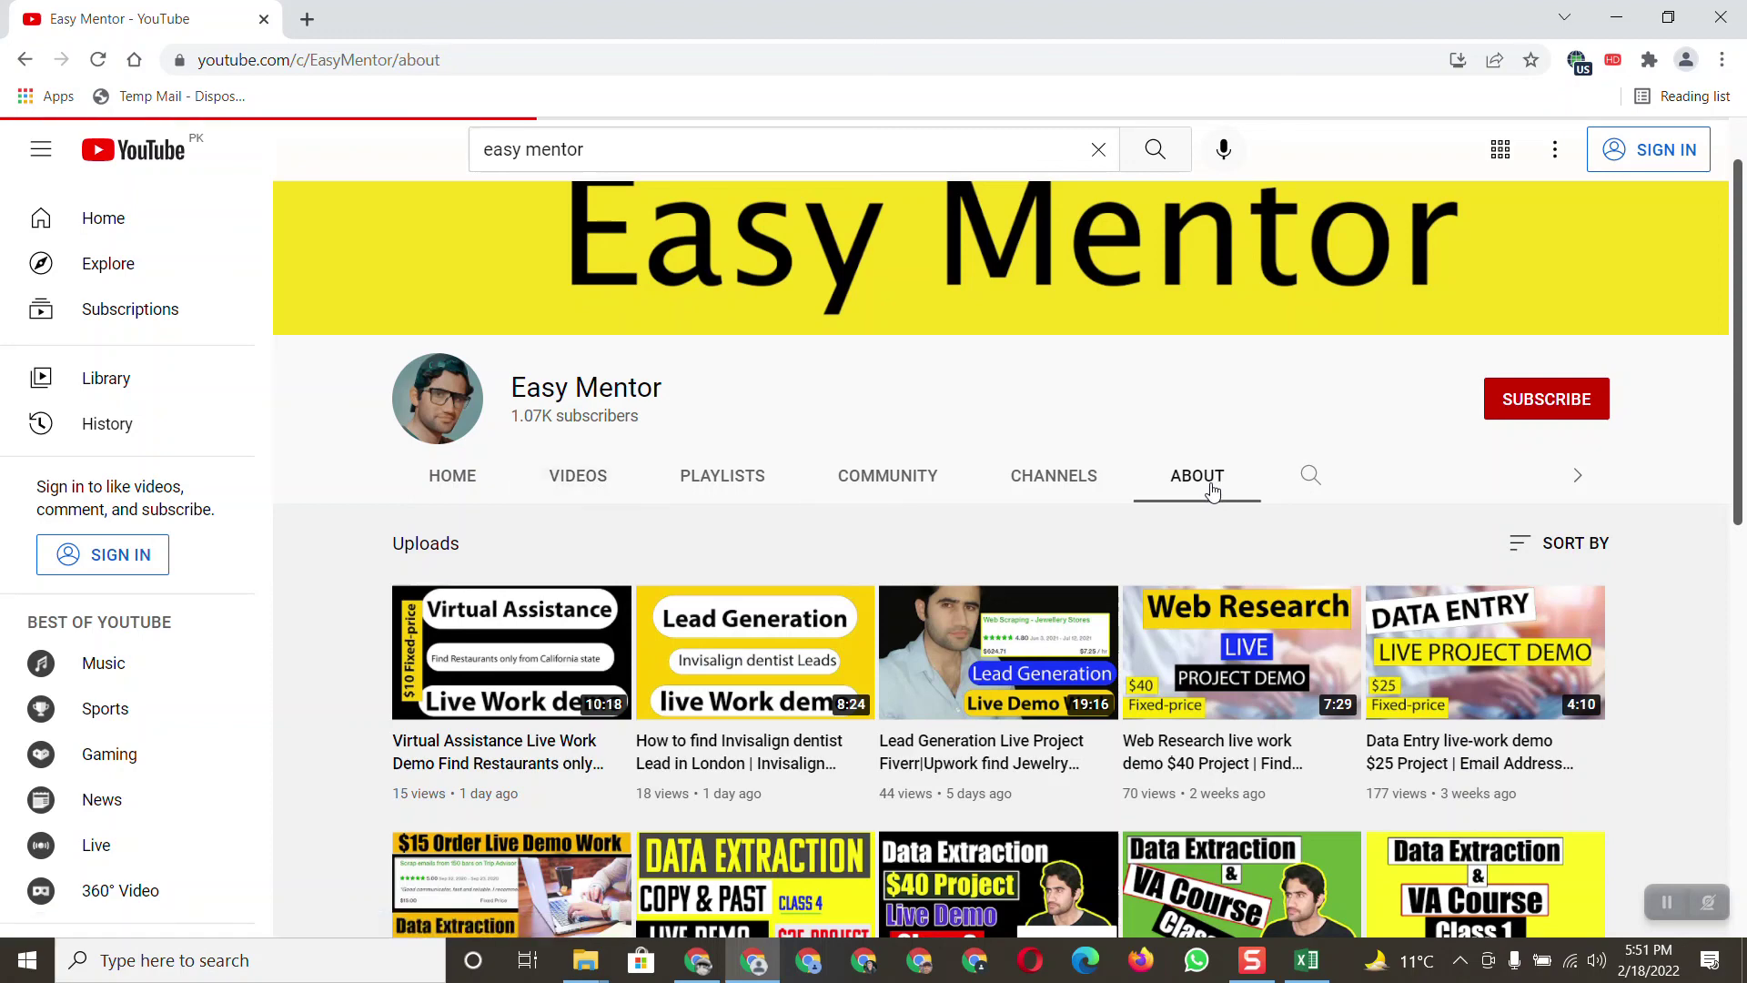
scroll(1744, 579, down, 3)
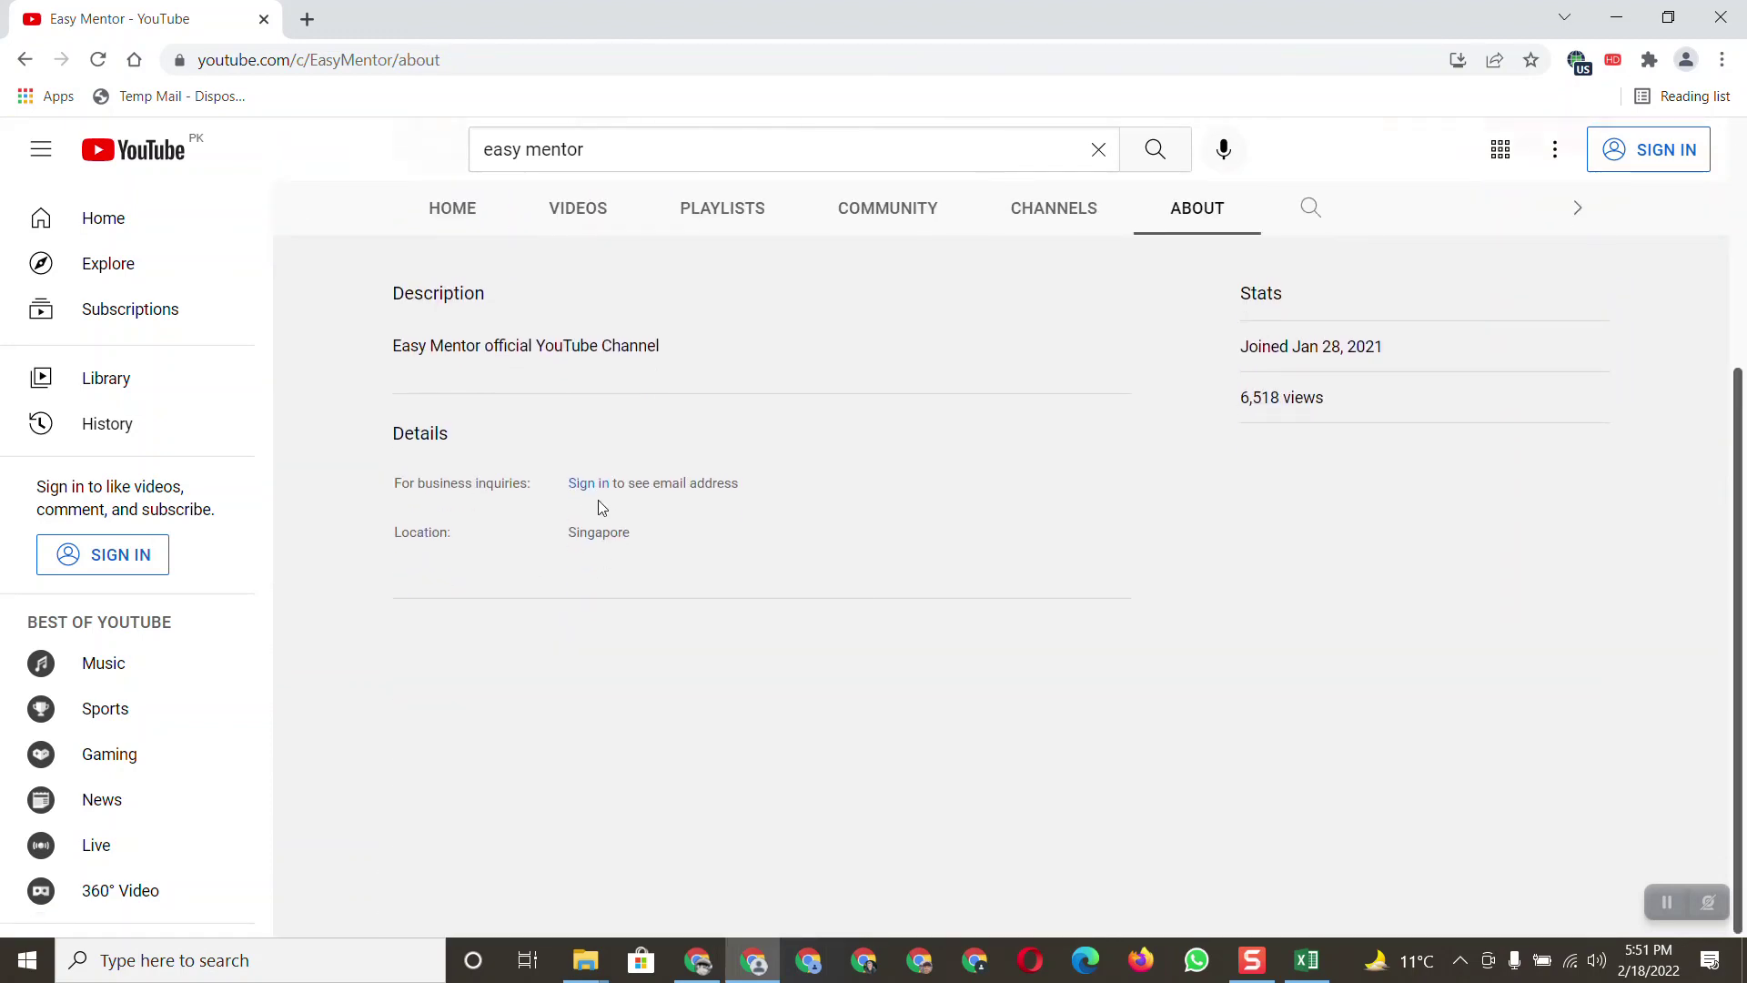
scroll(1744, 582, up, 4)
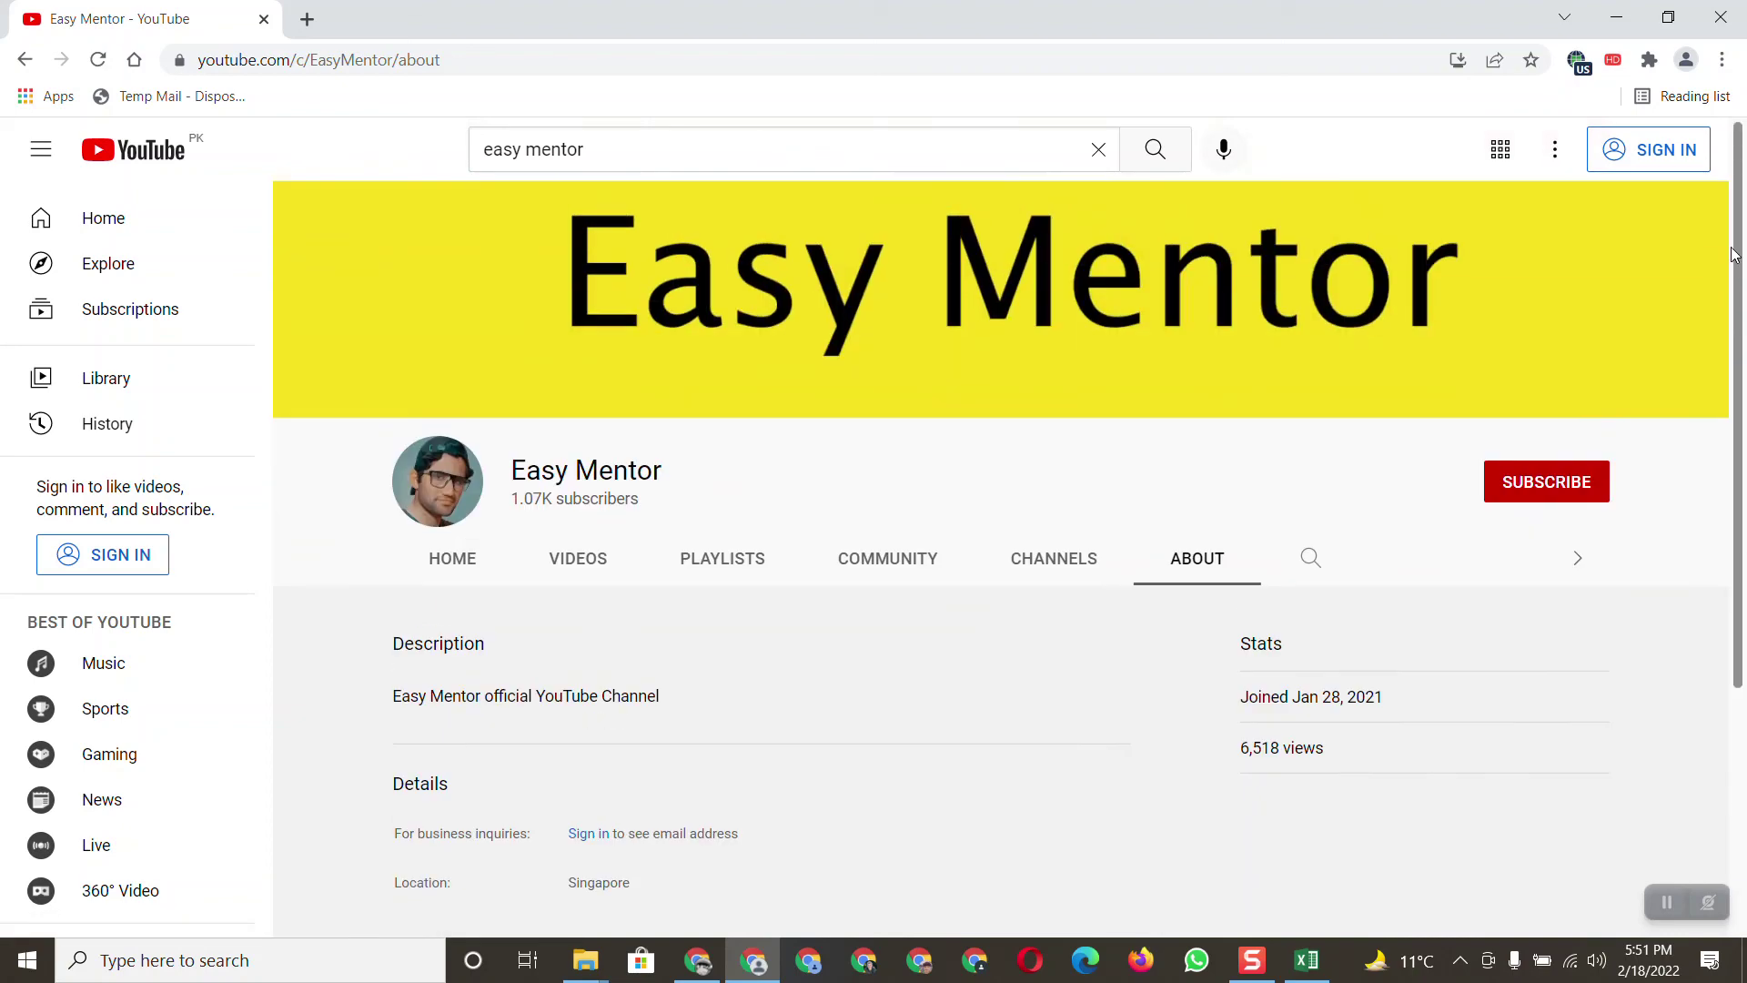
click(565, 570)
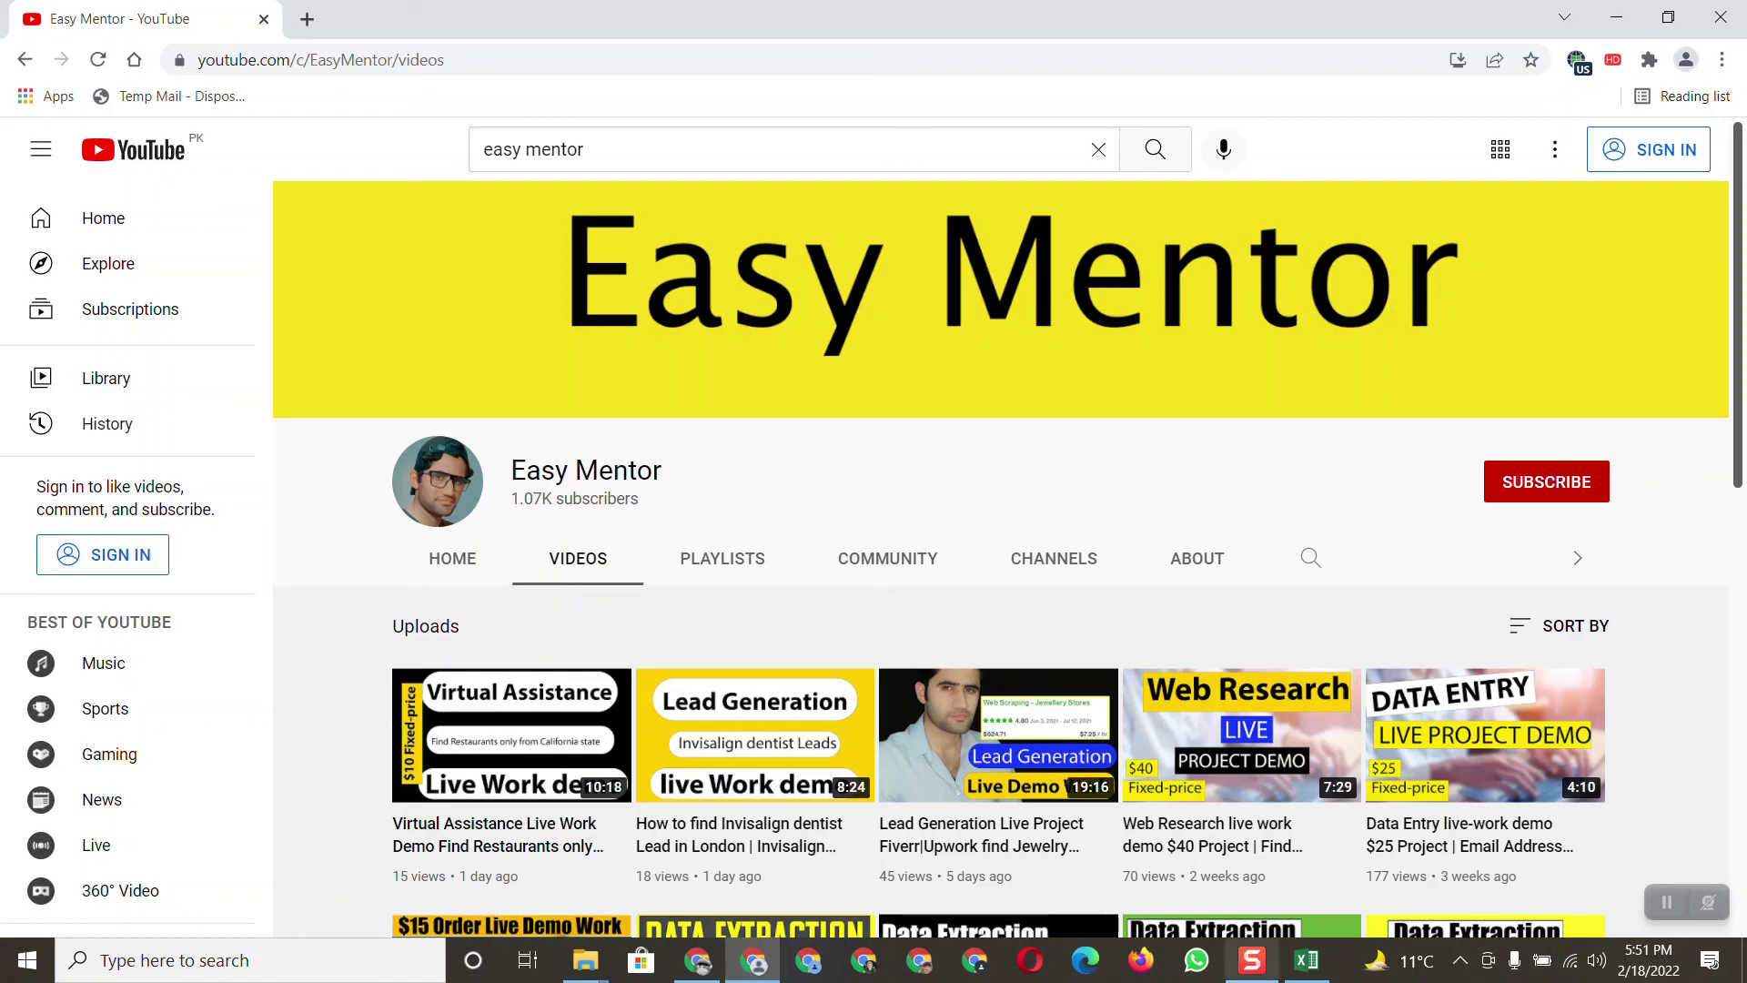
click(1307, 959)
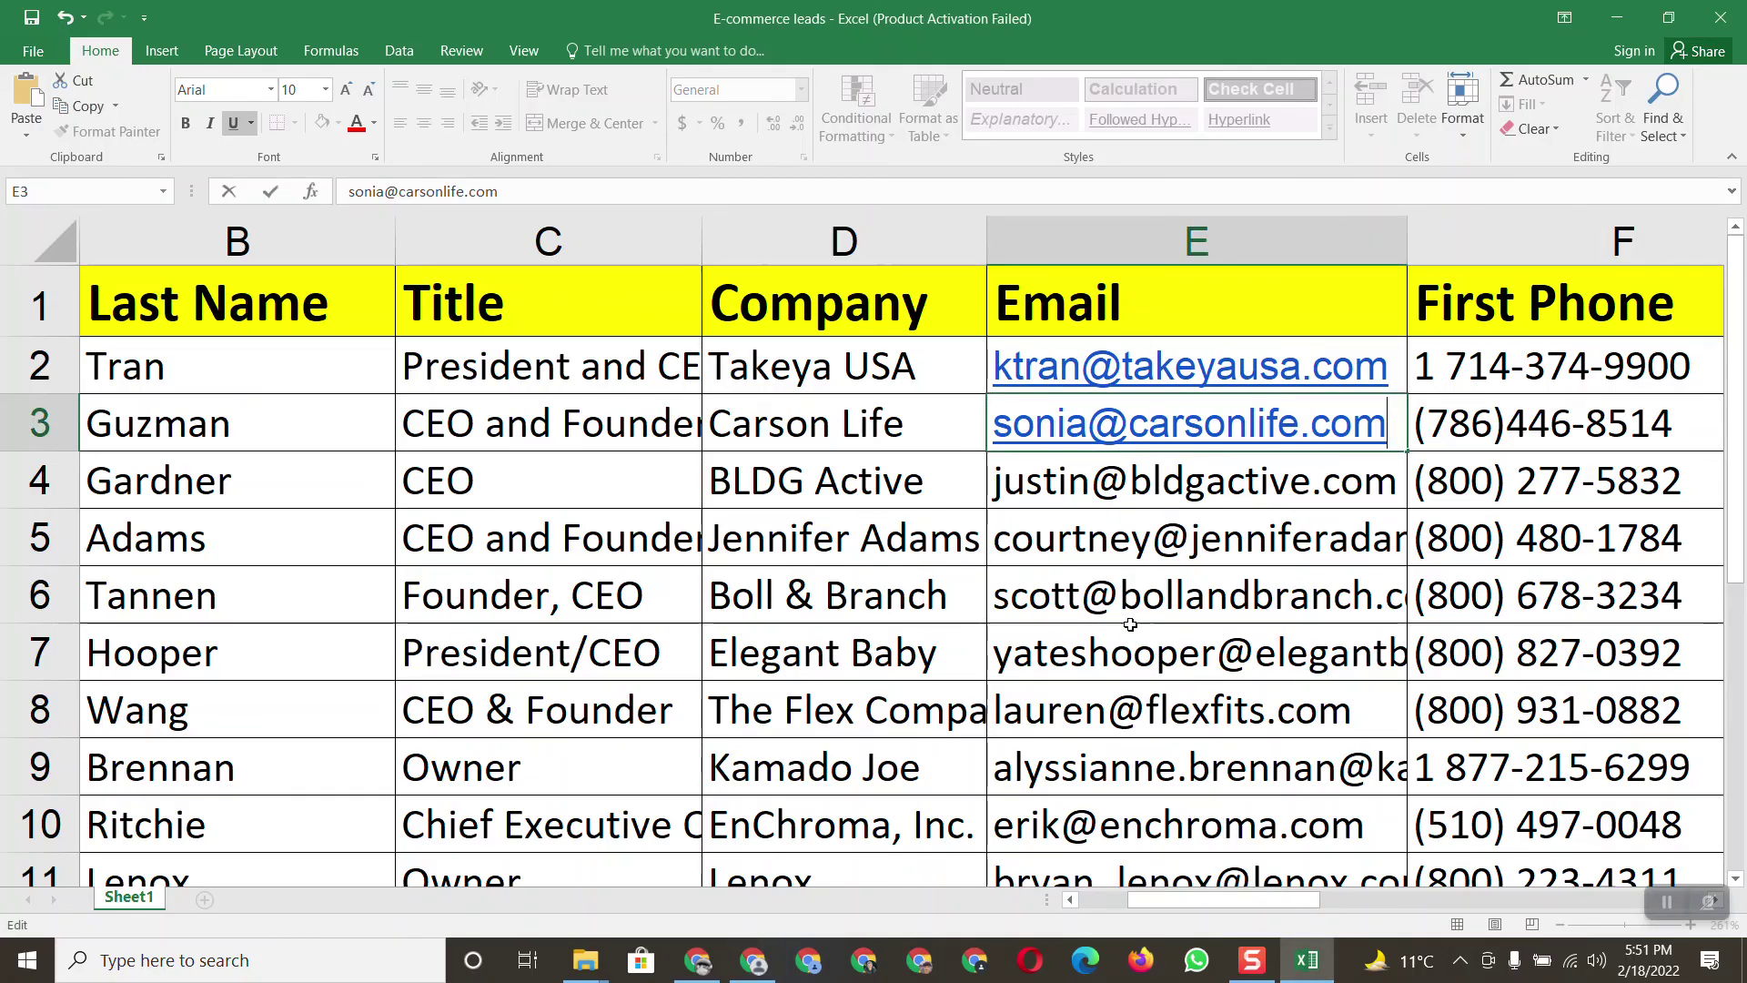
click(1222, 900)
mouse_move(1221, 900)
mouse_down()
mouse_move(1576, 893)
mouse_move(1222, 899)
mouse_up()
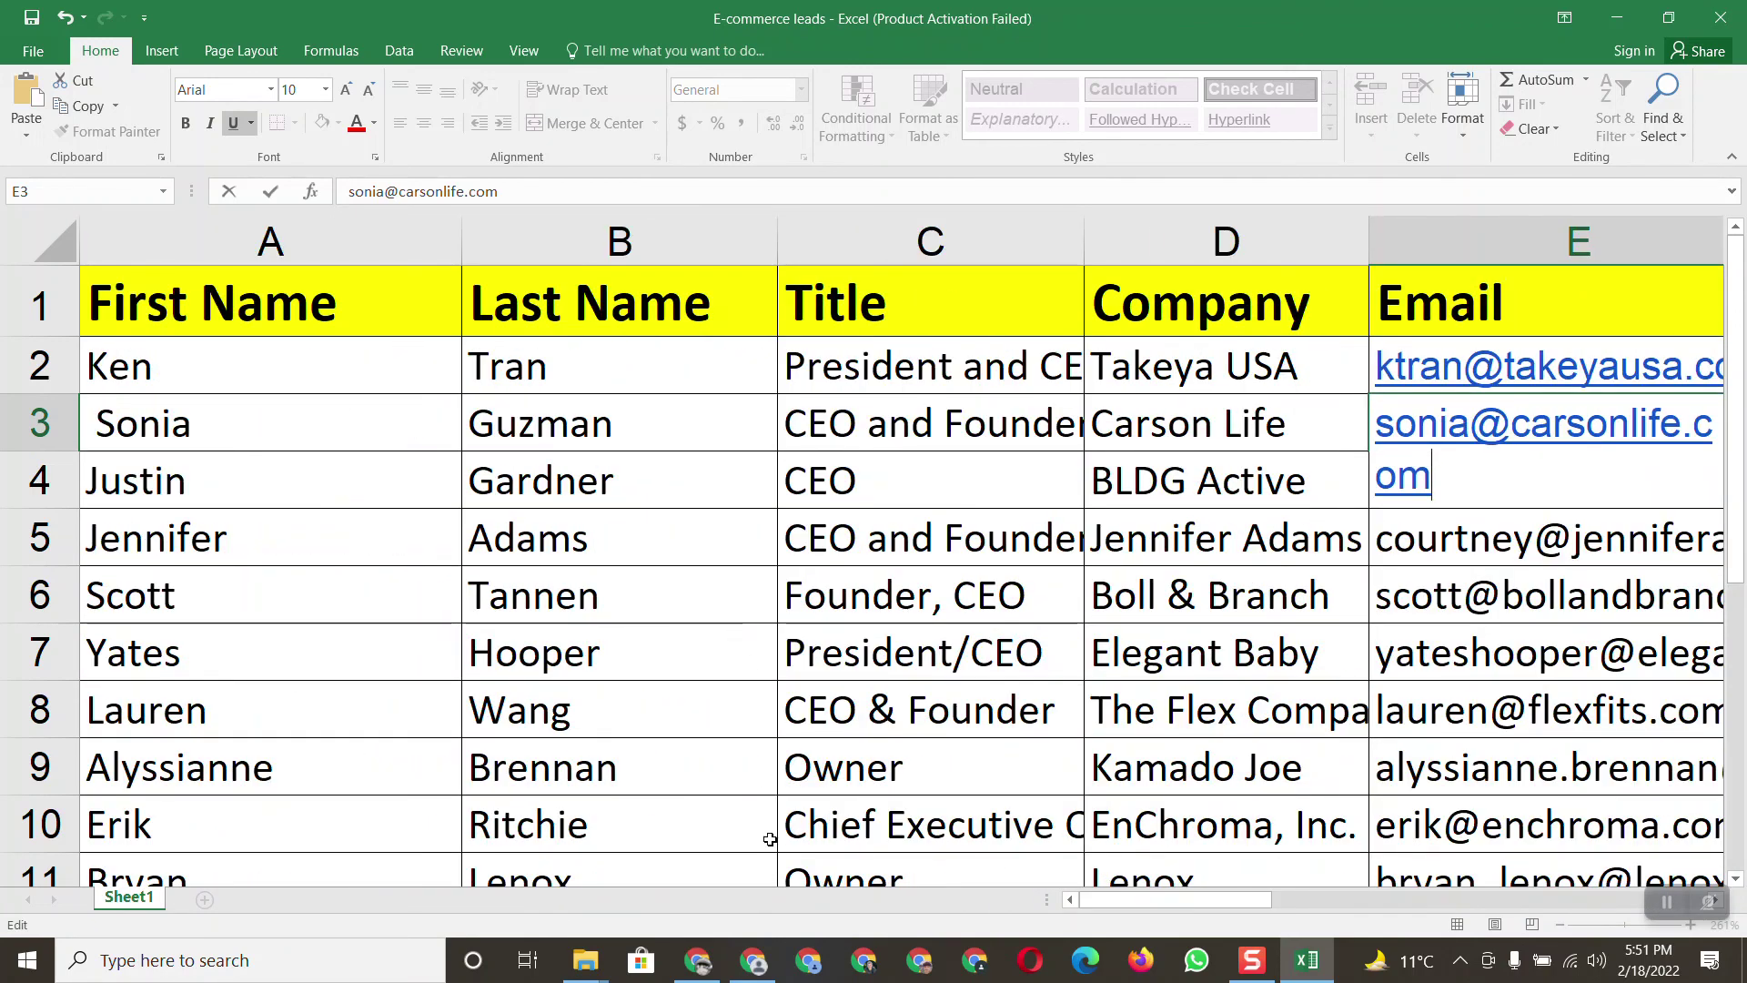